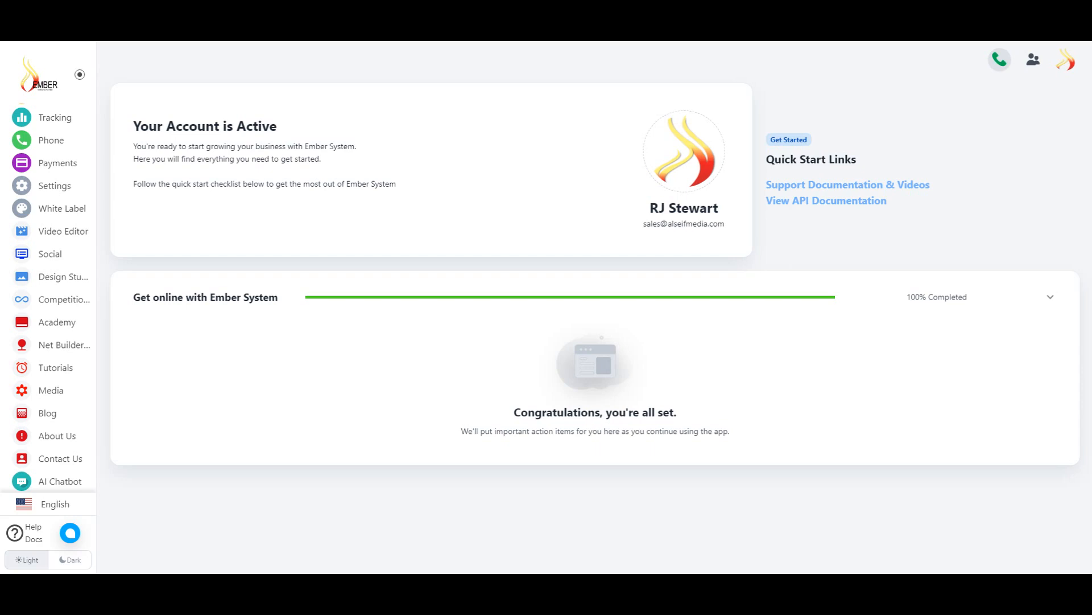
- Collapse the navigation menu to icons only, then pin the full menu open again
scroll(41, 292, "up", 2)
scroll(45, 267, "up", 2)
scroll(53, 239, "down", 4)
scroll(60, 259, "up", 4)
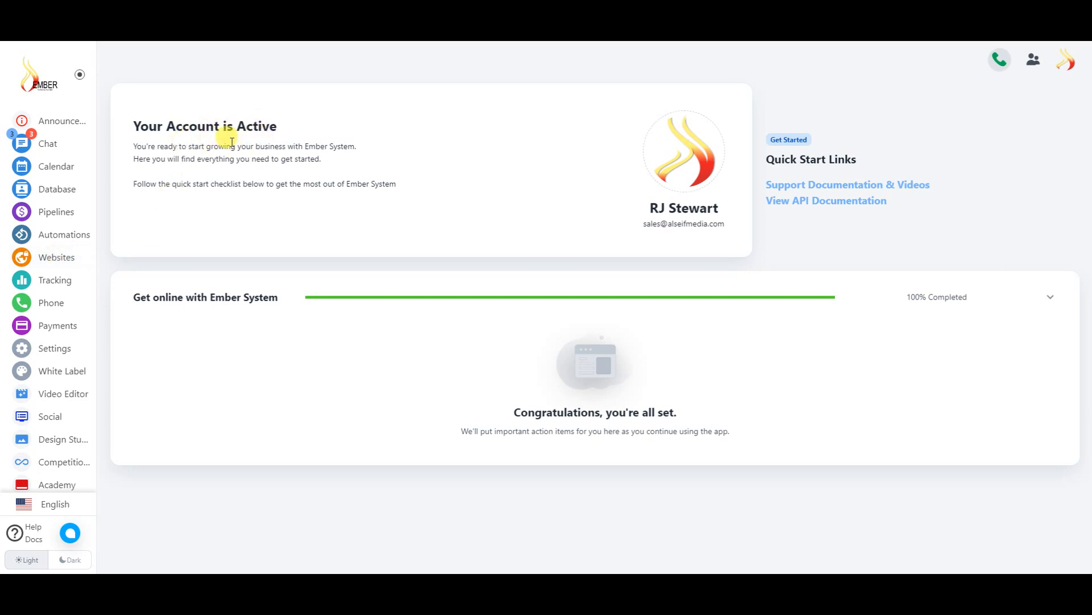
mouse_move(688, 166)
left_click(80, 76)
mouse_move(72, 96)
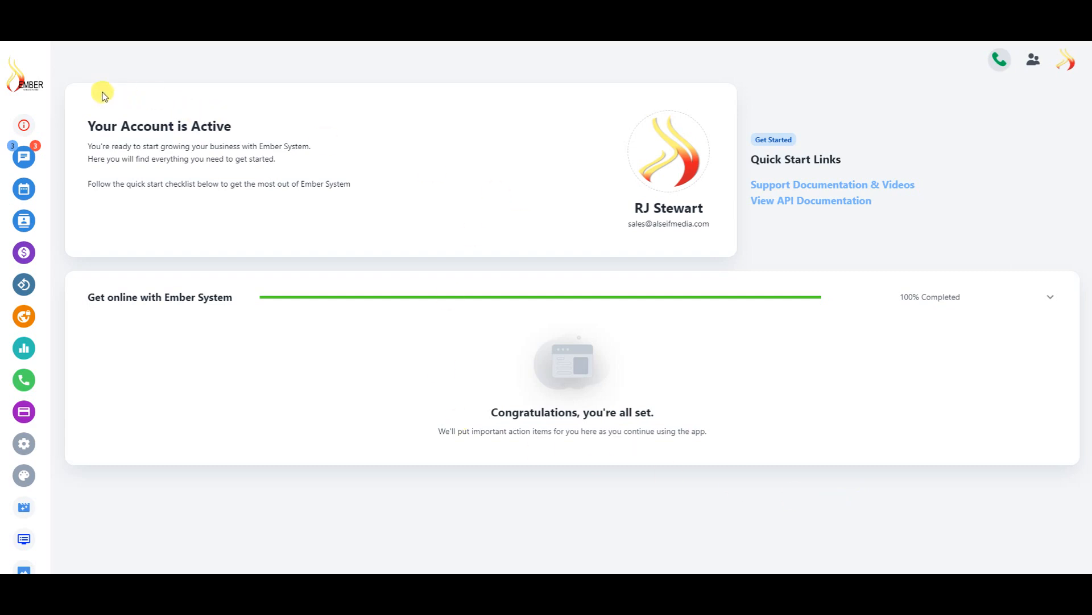
mouse_move(46, 68)
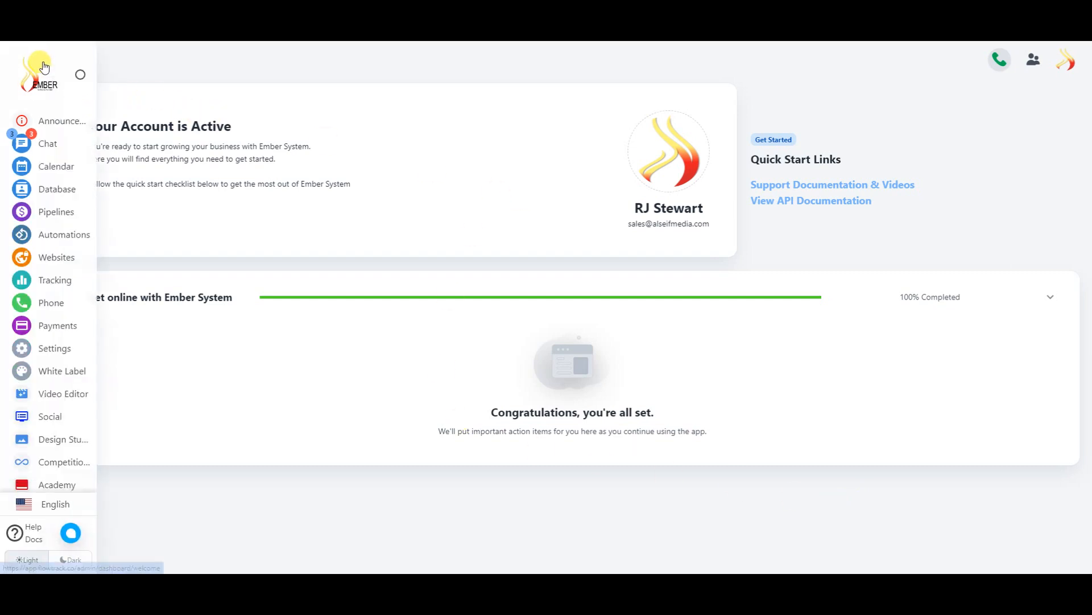
left_click(80, 76)
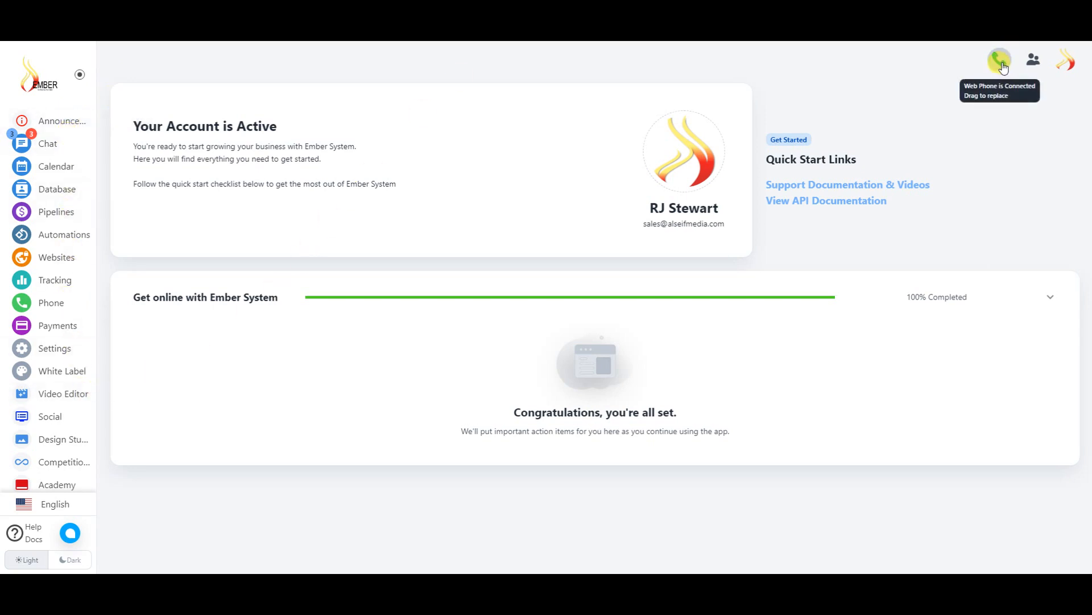
- Drag the green Web Phone widget from the header to the top-left beside the logo, re-pinning the menu
left_click_drag(1003, 67, 61, 54)
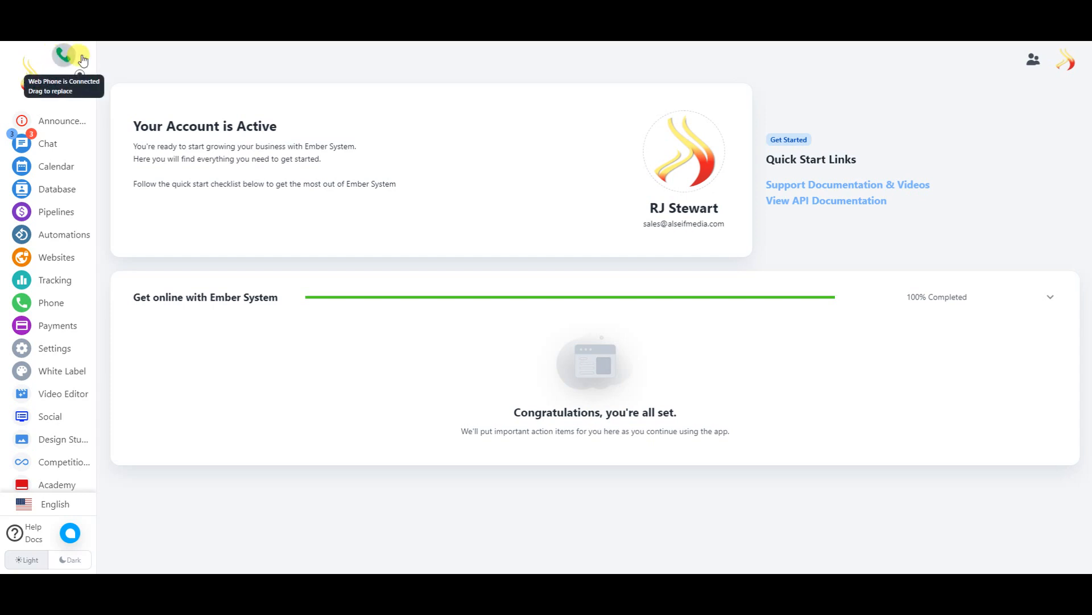
left_click(82, 79)
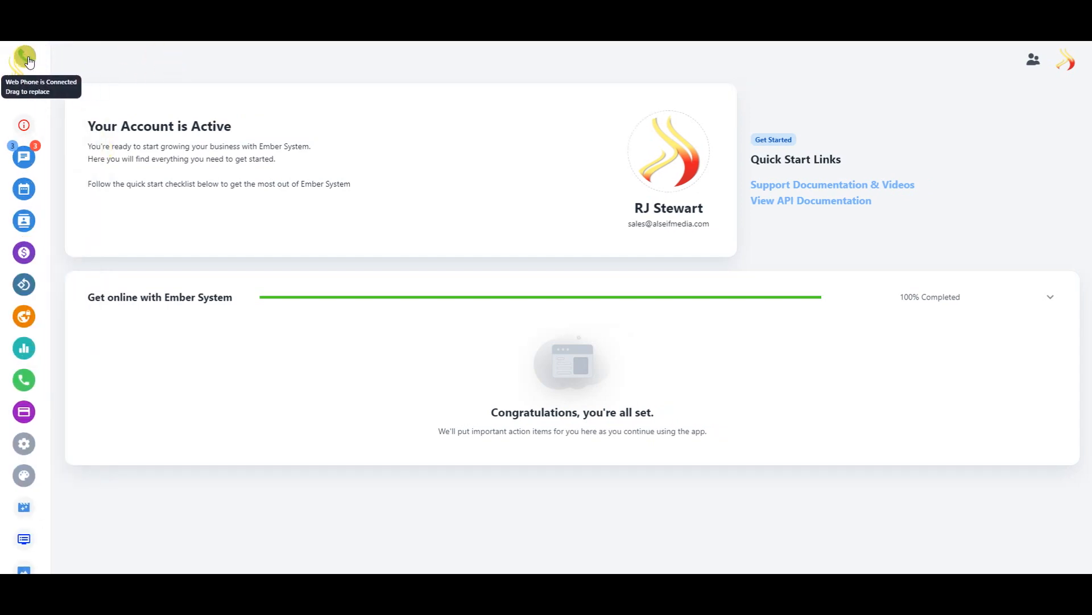
mouse_move(44, 224)
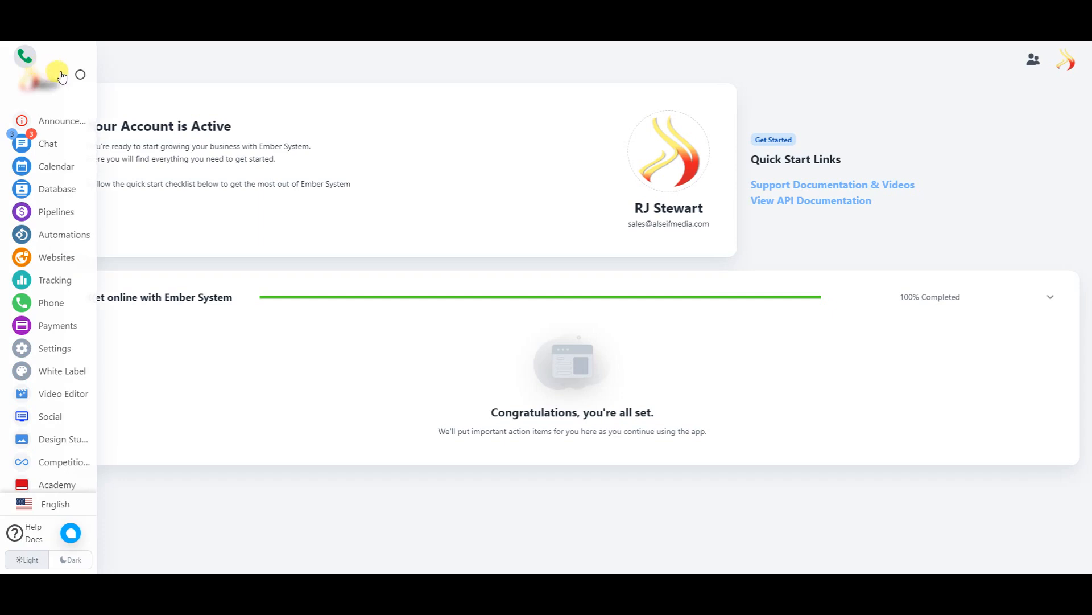
left_click(81, 75)
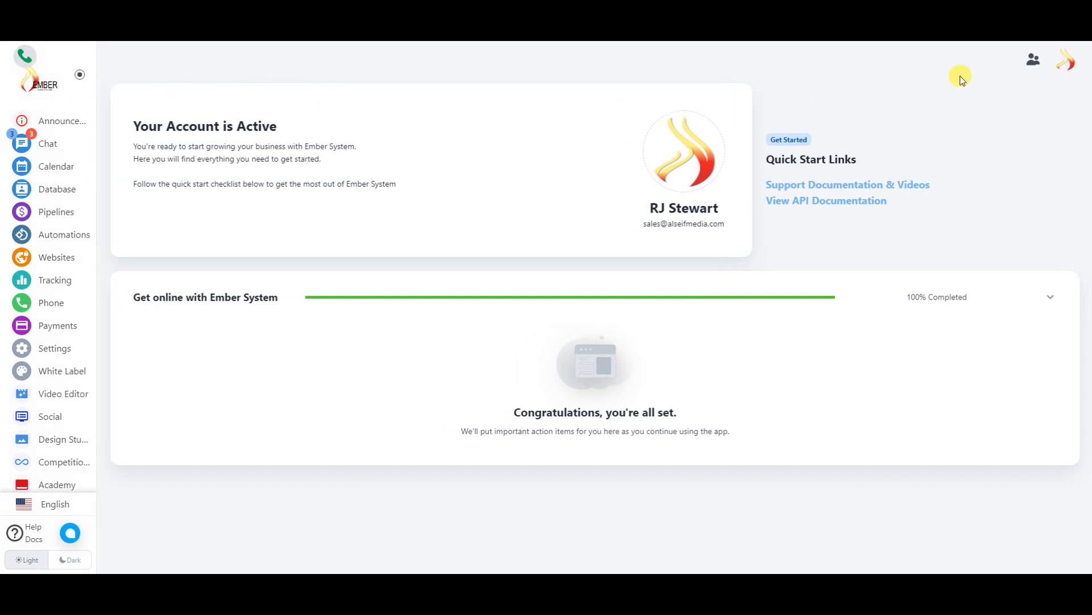
left_click(1034, 63)
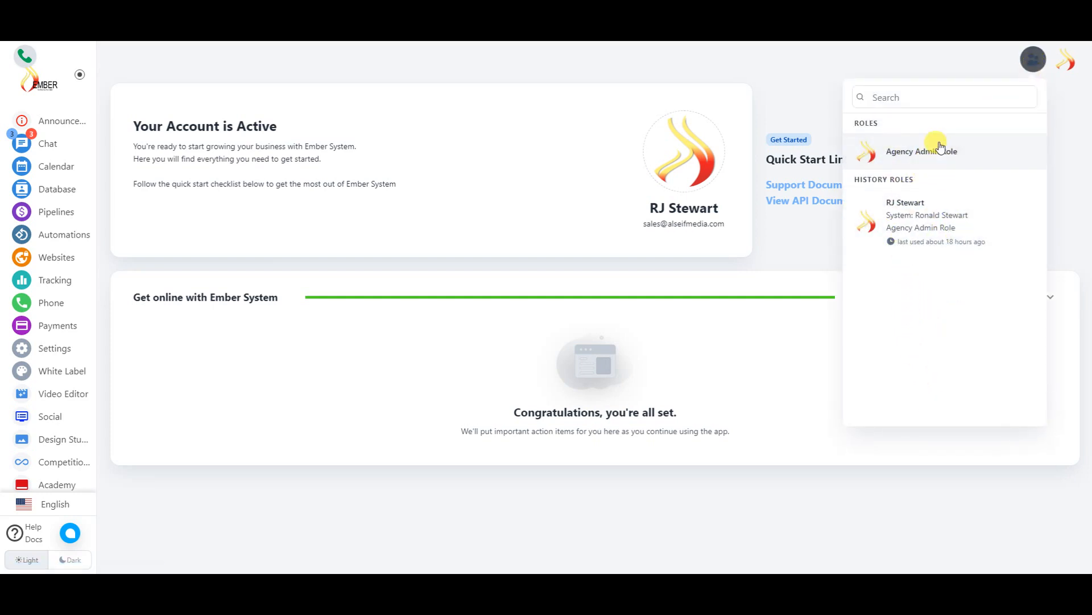
left_click(902, 107)
left_click(905, 100)
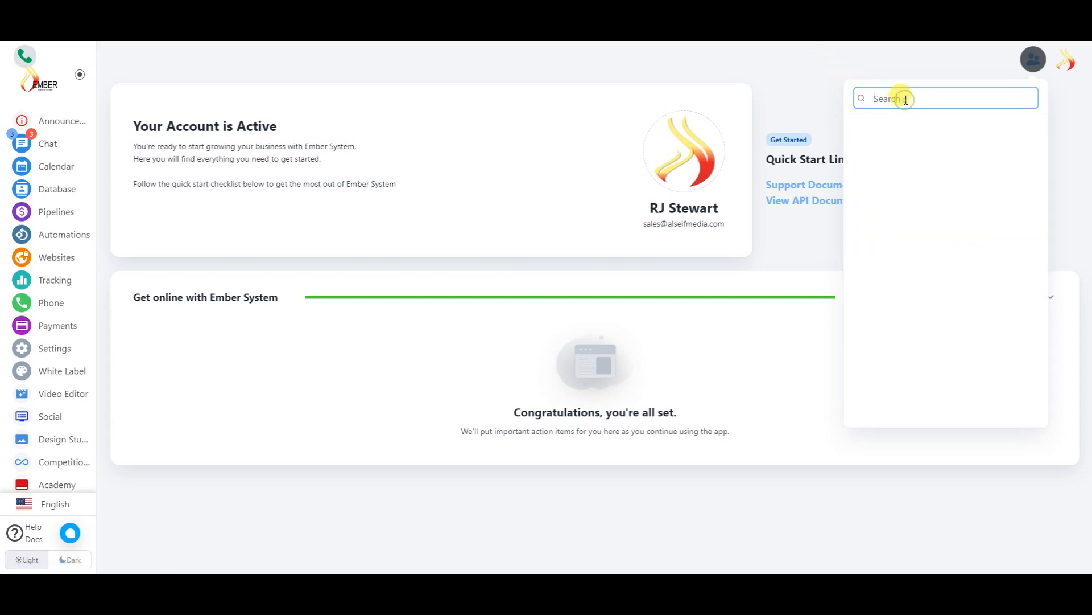
left_click(783, 62)
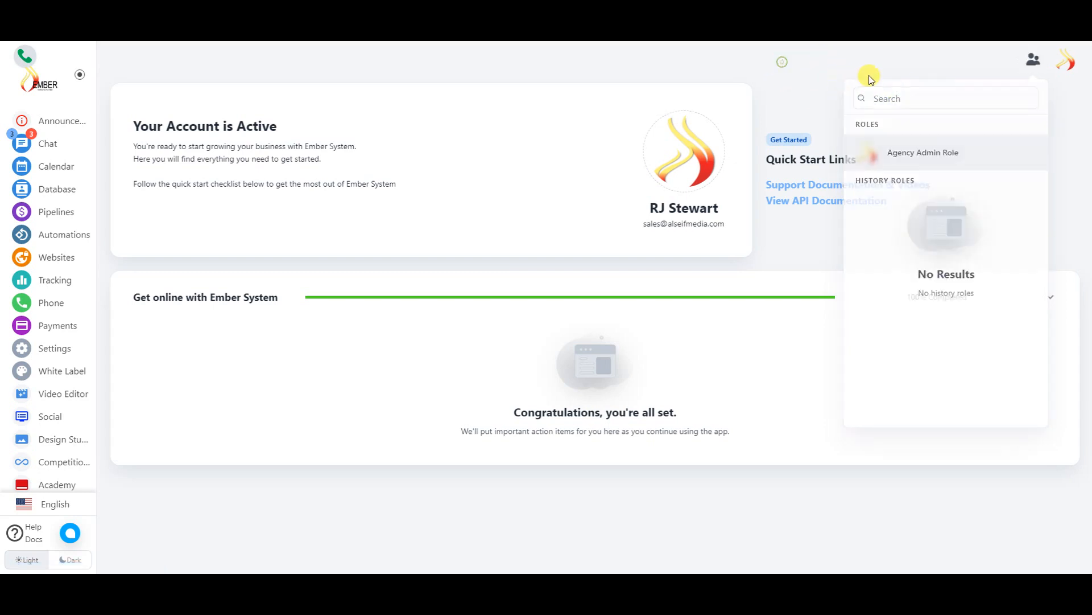
left_click(1063, 65)
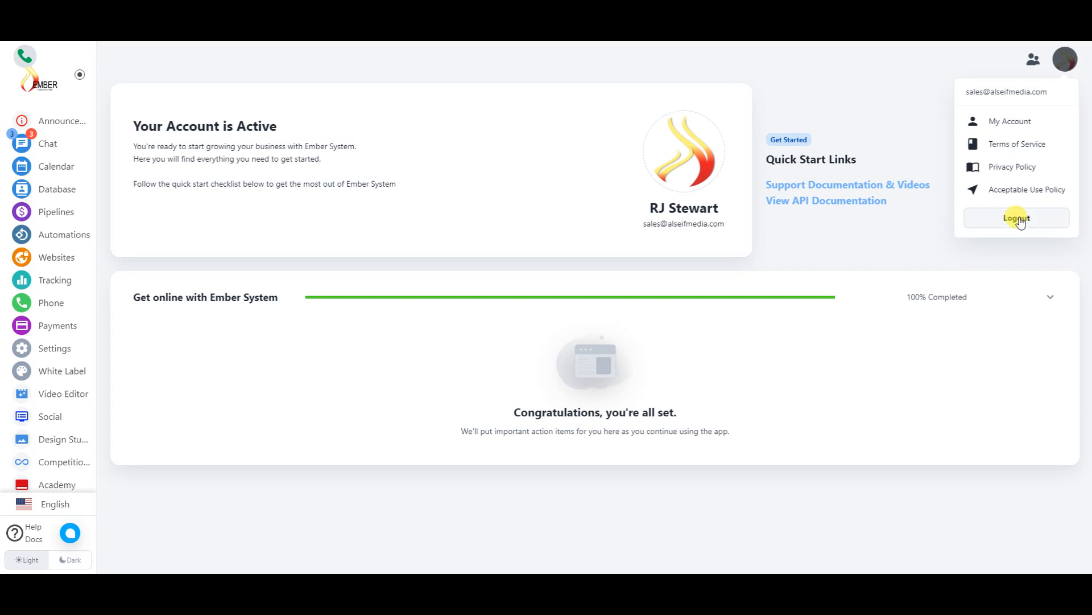
left_click(871, 75)
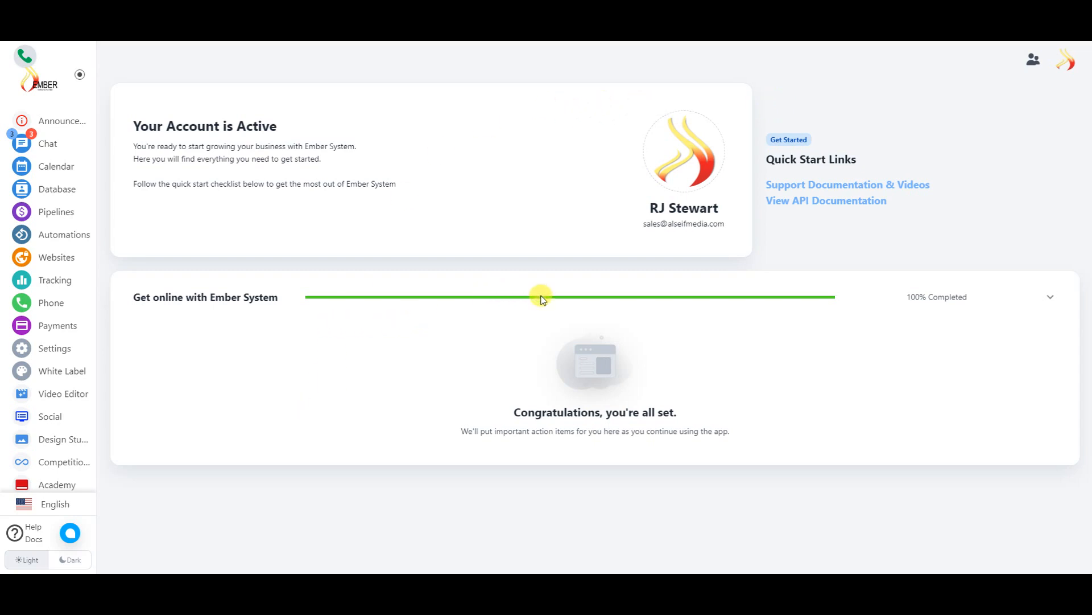
left_click(1046, 299)
left_click(1046, 298)
left_click(63, 128)
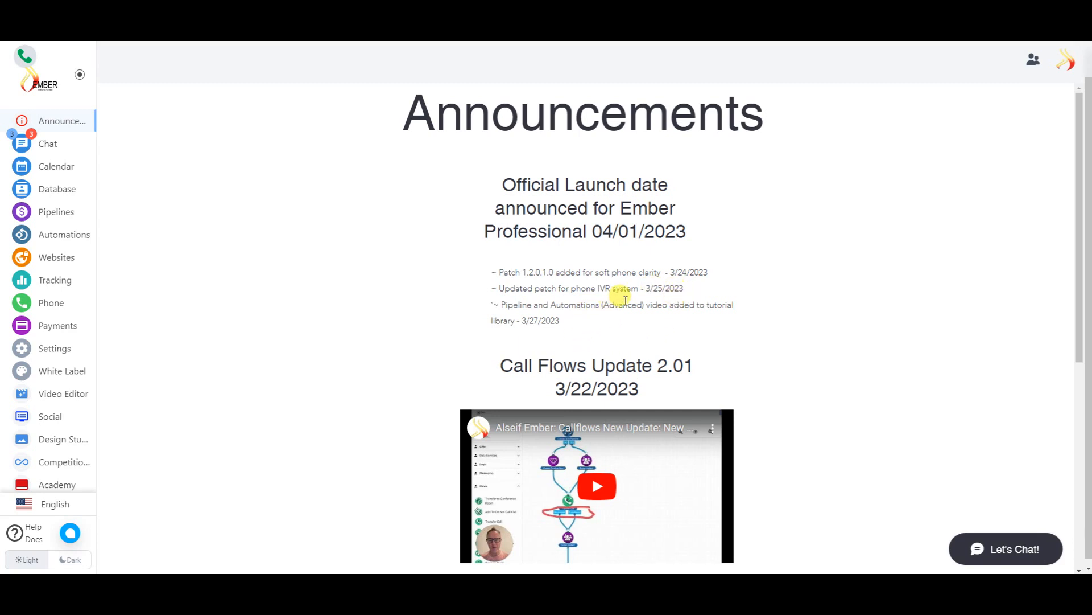
- Scroll through the Announcements page's 3/24–3/27/2023 patch notes and back to the top
scroll(738, 288, "down", 3)
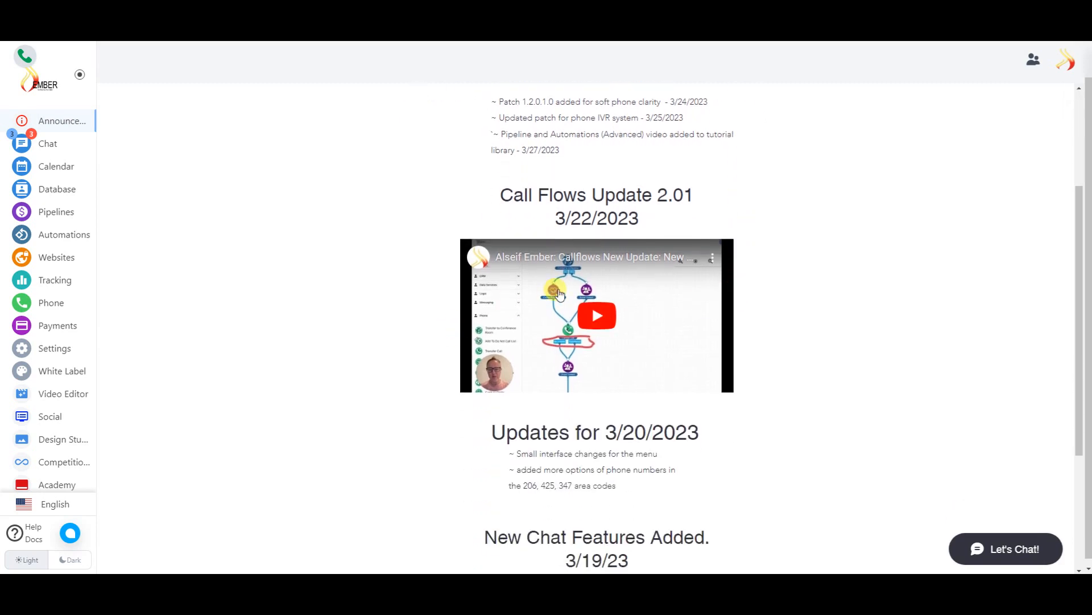
scroll(756, 282, "down", 3)
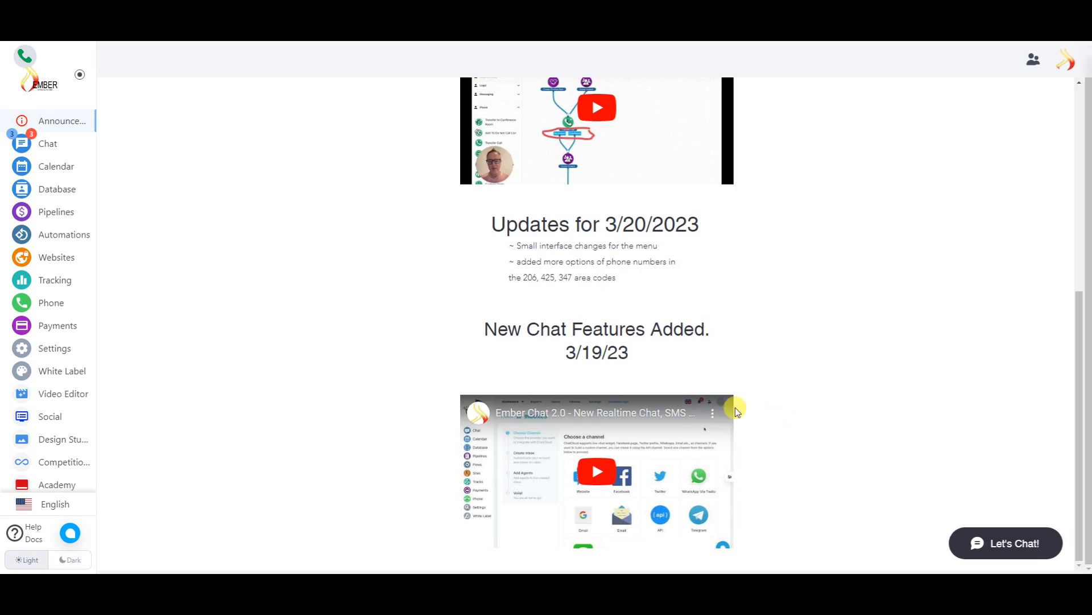
scroll(734, 364, "up", 6)
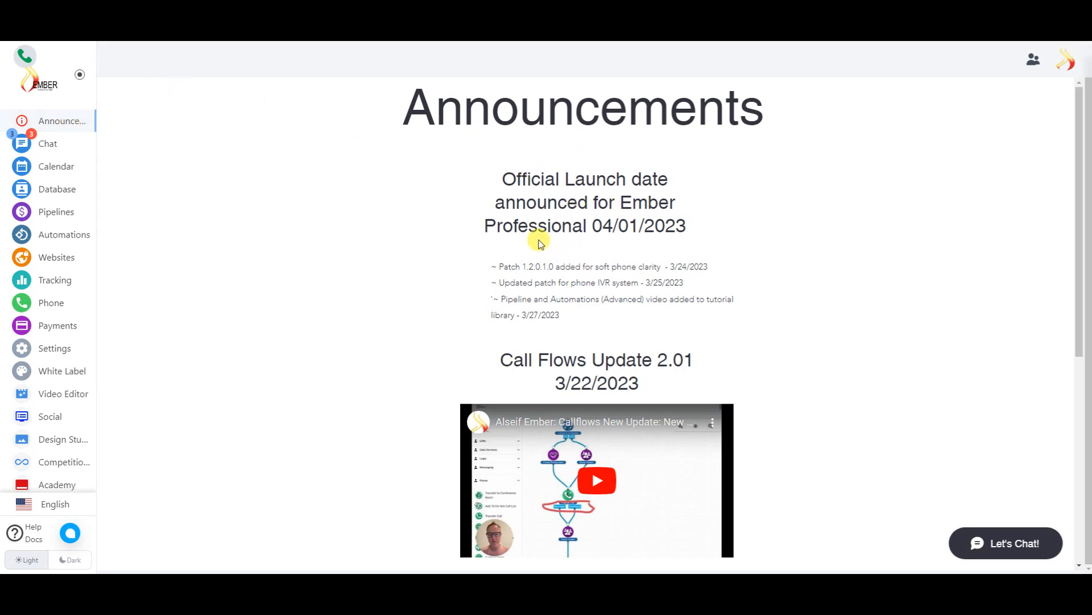
- Open Chat, check its Settings and Reports menus, and start a new Send Message form
left_click(49, 149)
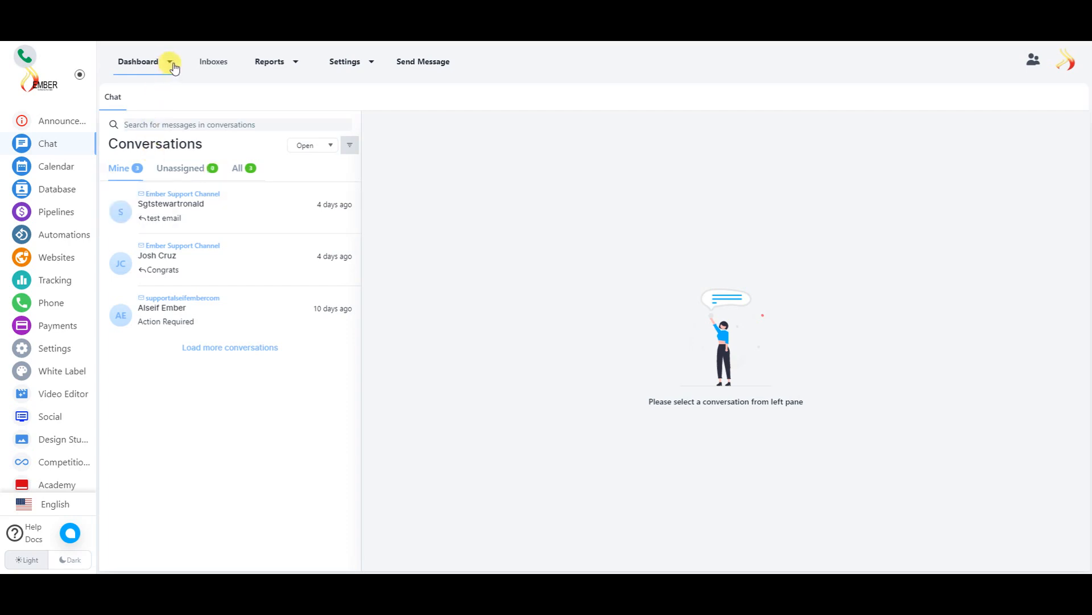
left_click(372, 63)
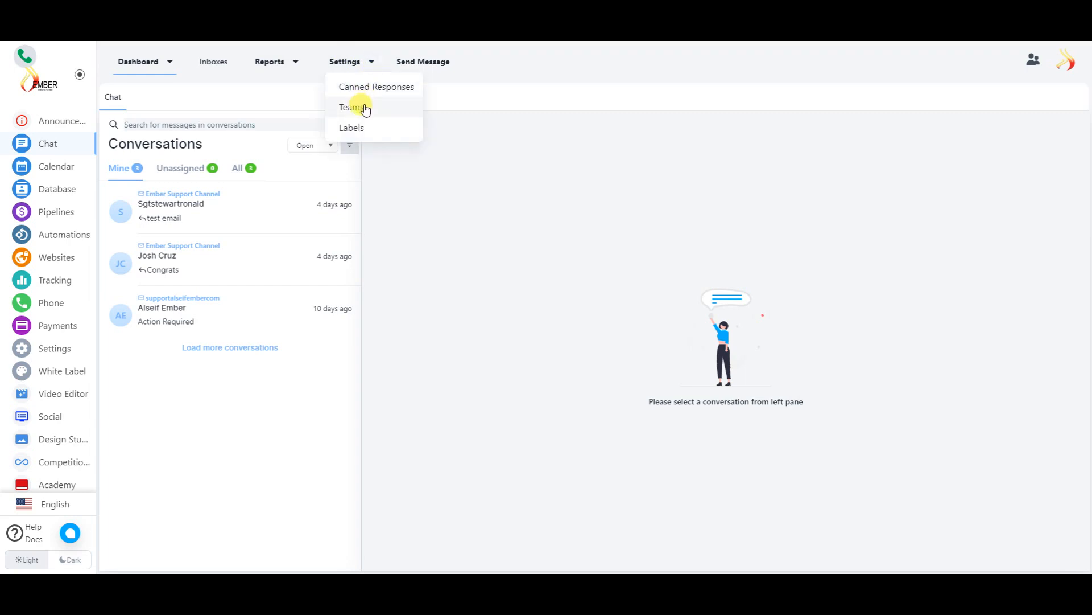
left_click(296, 63)
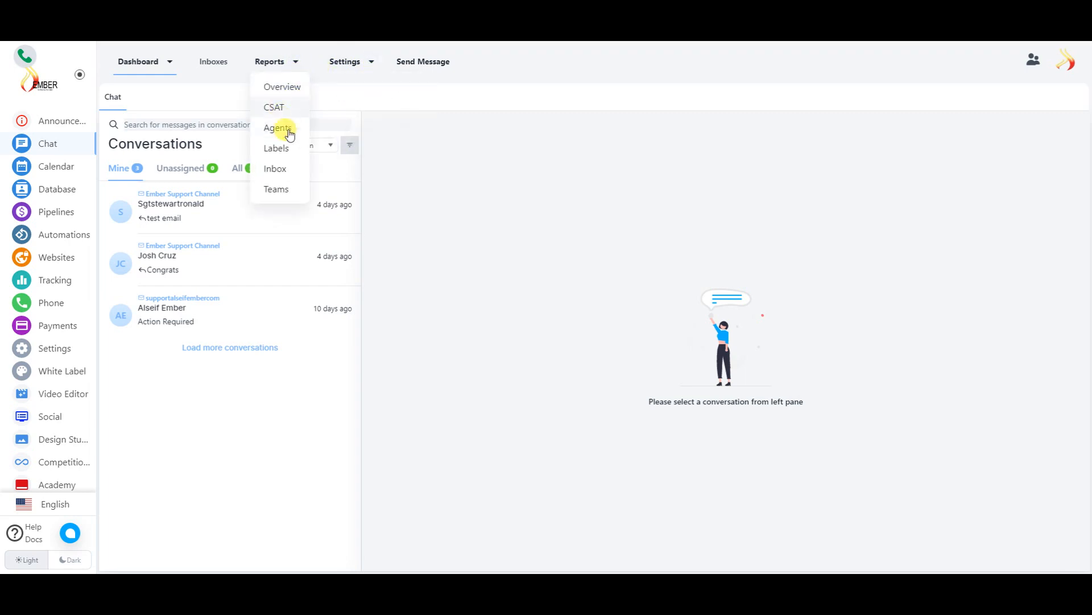
left_click(424, 64)
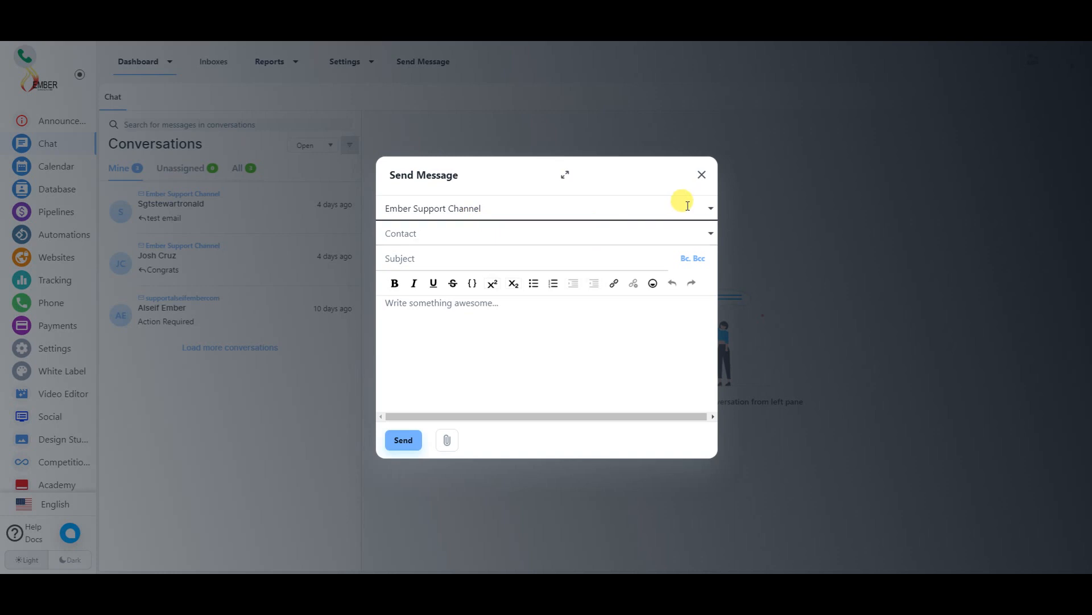
- Keep Ember Support Channel as the sender and close the Send Message form unsent
left_click(707, 208)
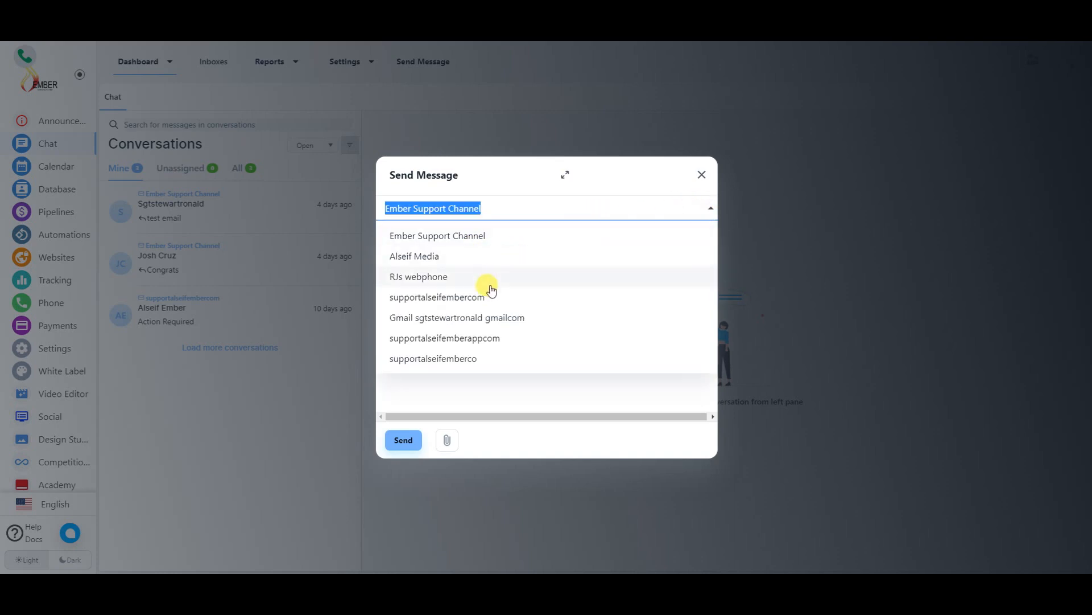
left_click(705, 208)
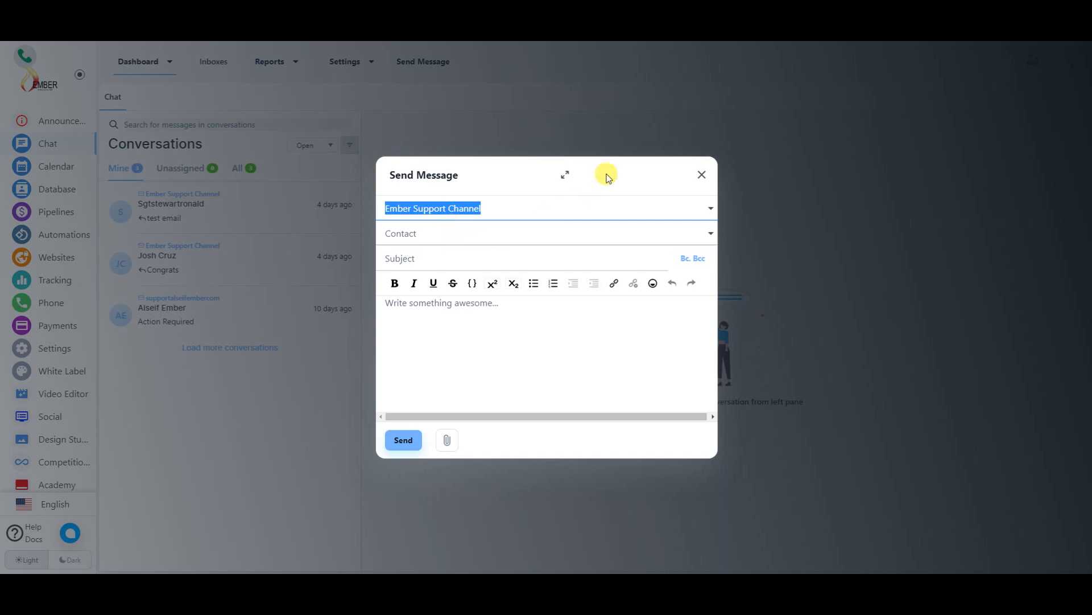
left_click(702, 175)
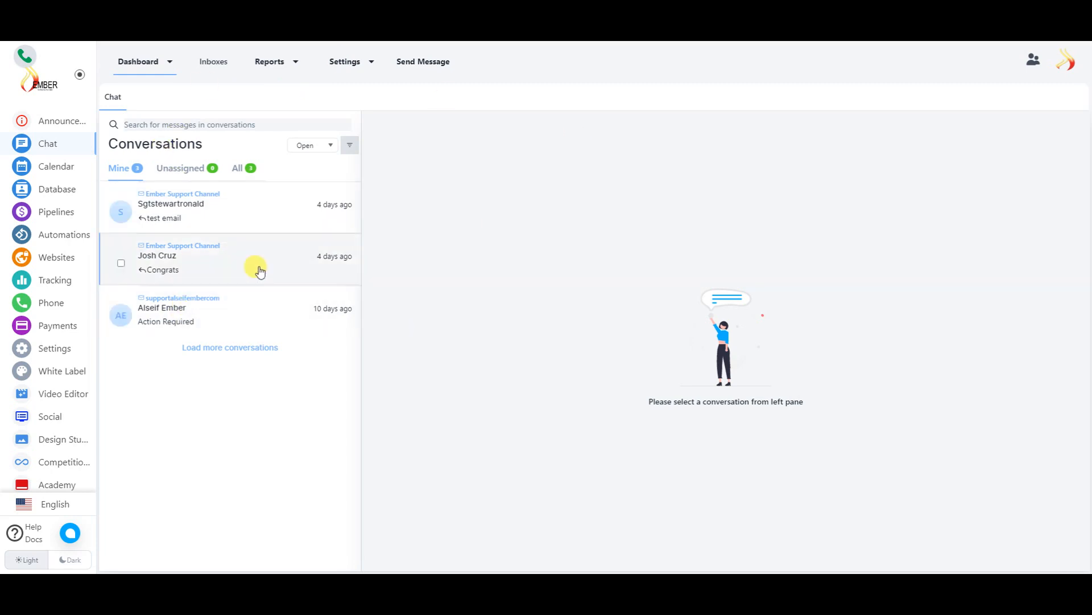
- Go to the Calendar's Bookers tab, which shows No Results
left_click(63, 172)
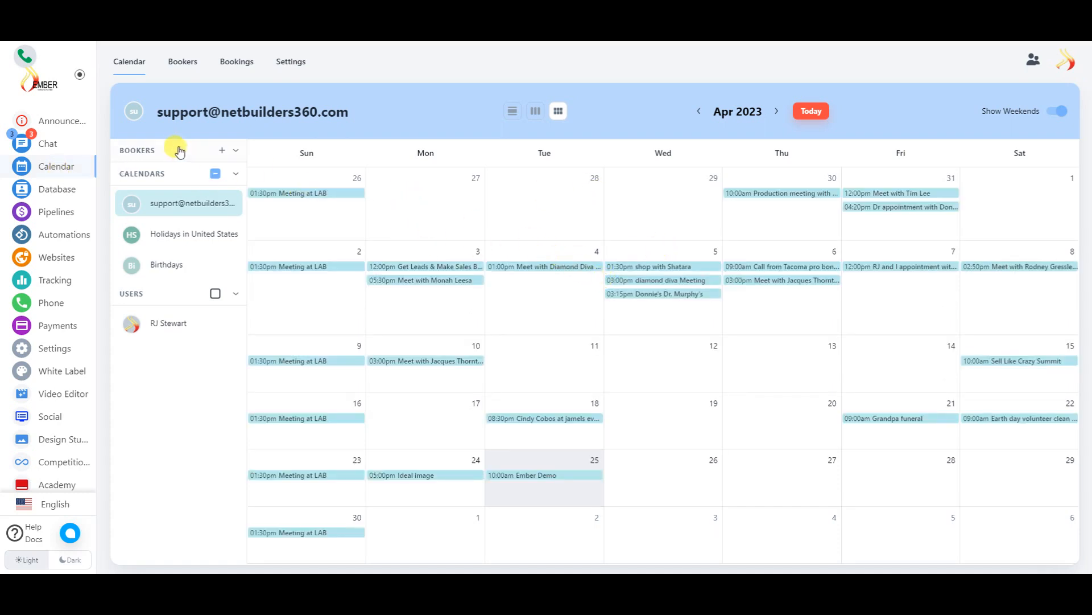
left_click(189, 66)
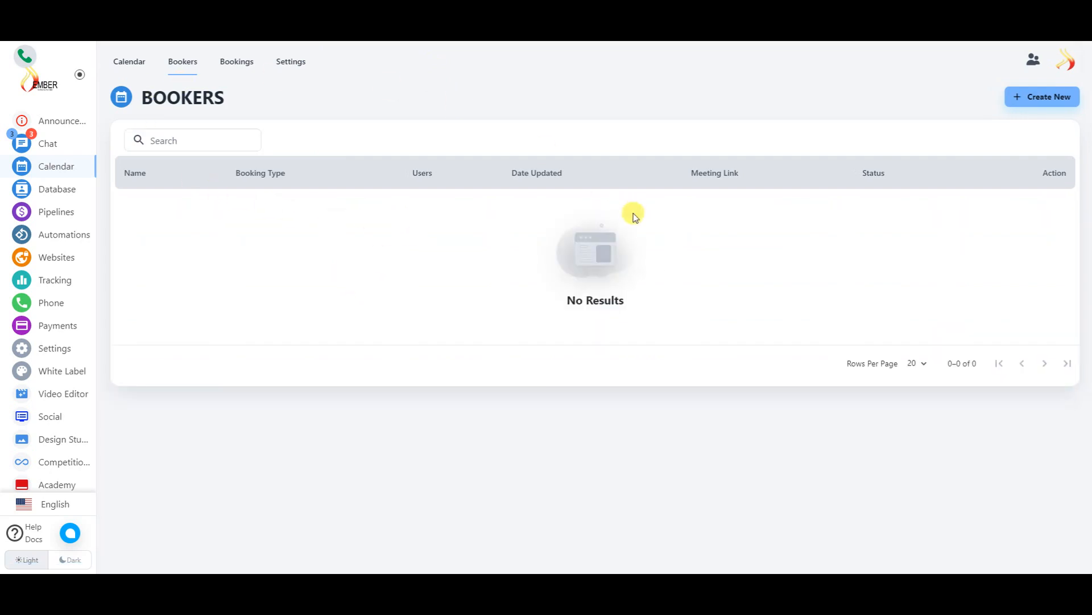
- Create a new booker, keep beamcal.com as the link domain, and copy its meeting link
left_click(1023, 96)
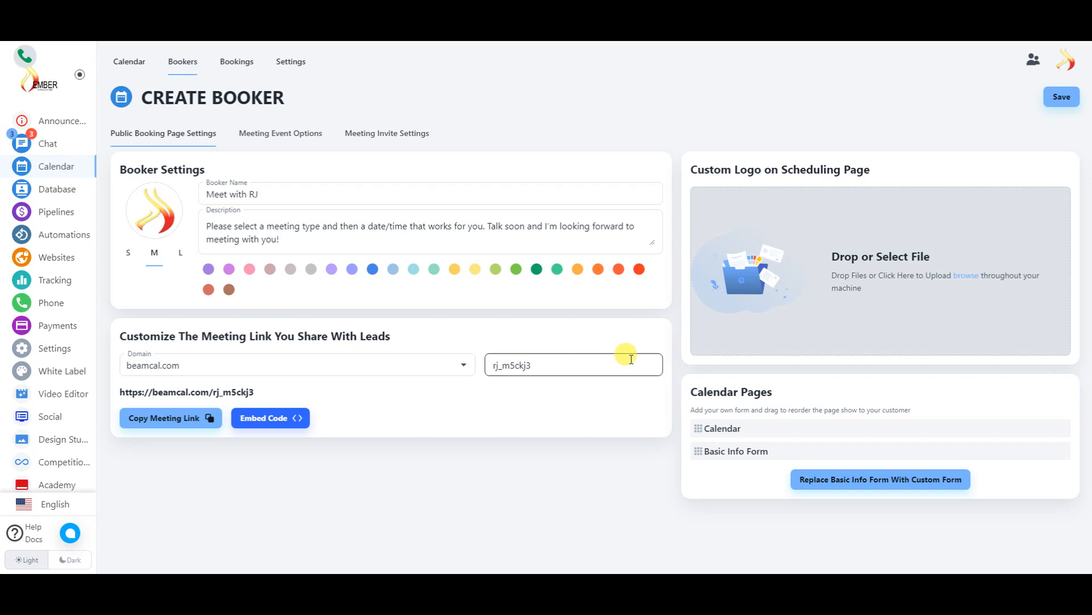
left_click(461, 368)
scroll(194, 188, "down", 10)
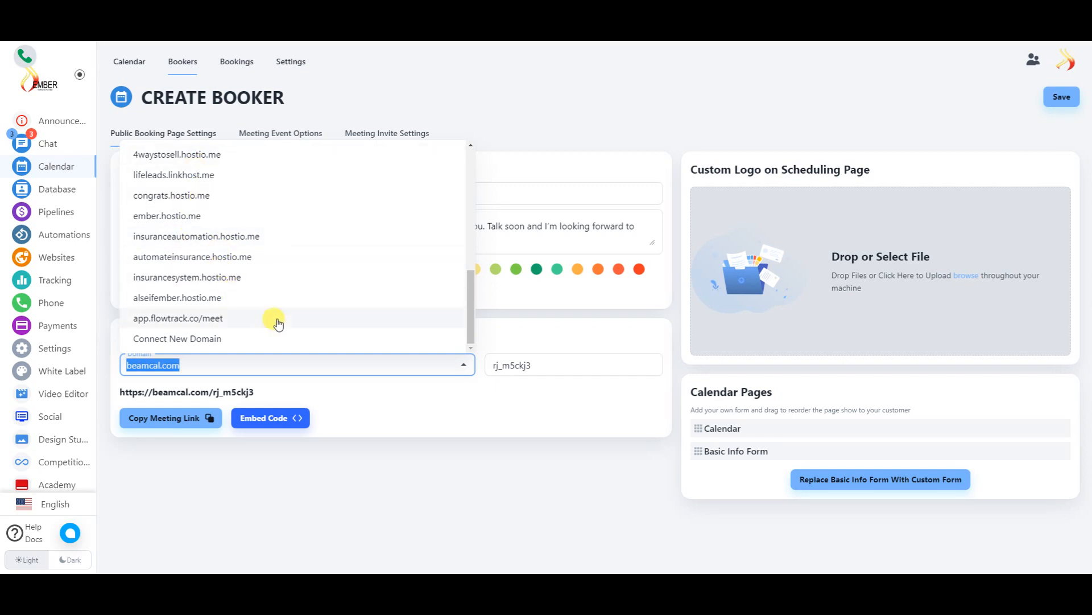
left_click(399, 400)
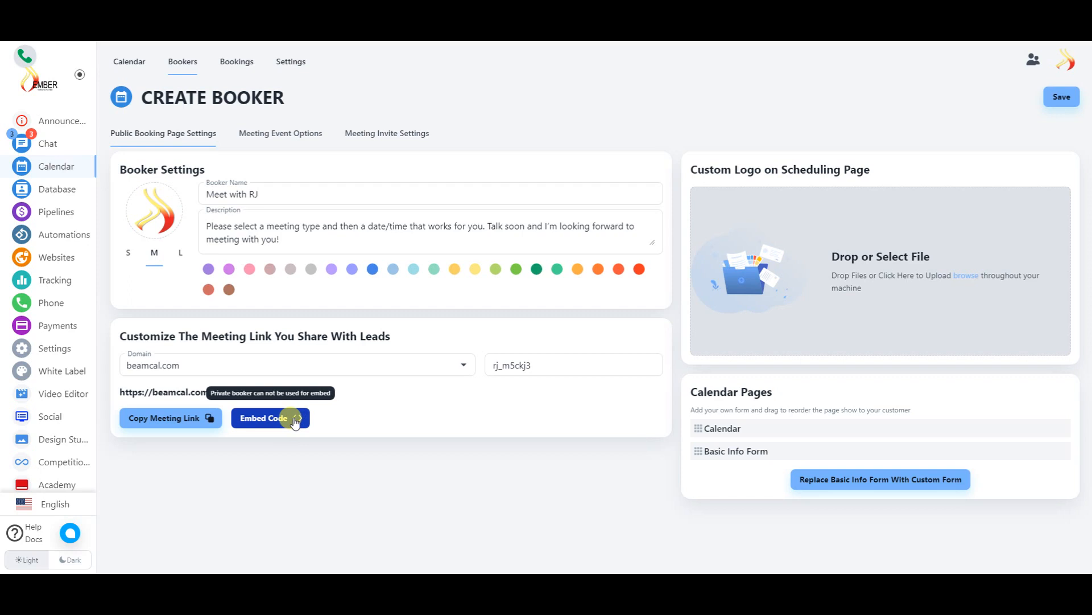
left_click(178, 422)
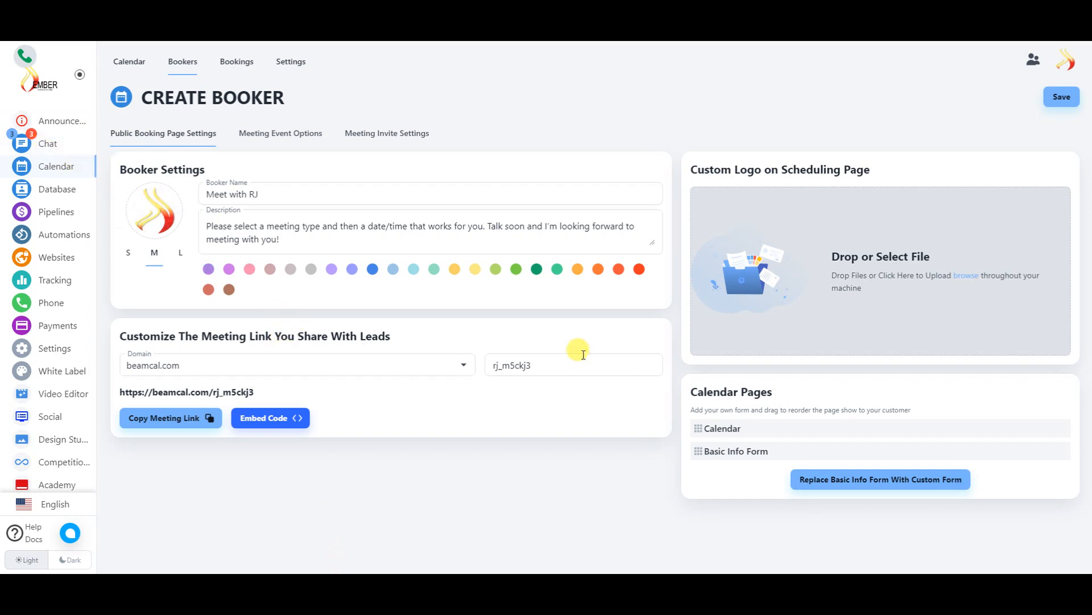
- In the booker's Meeting Event Options, switch Fake Busy on and then back off
left_click(294, 140)
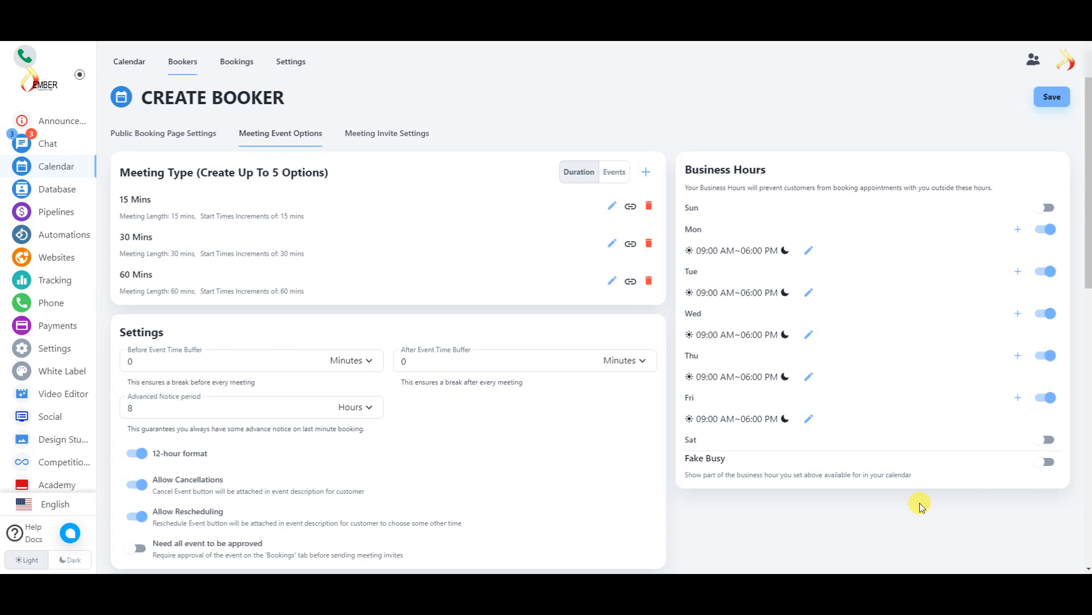
left_click(1046, 462)
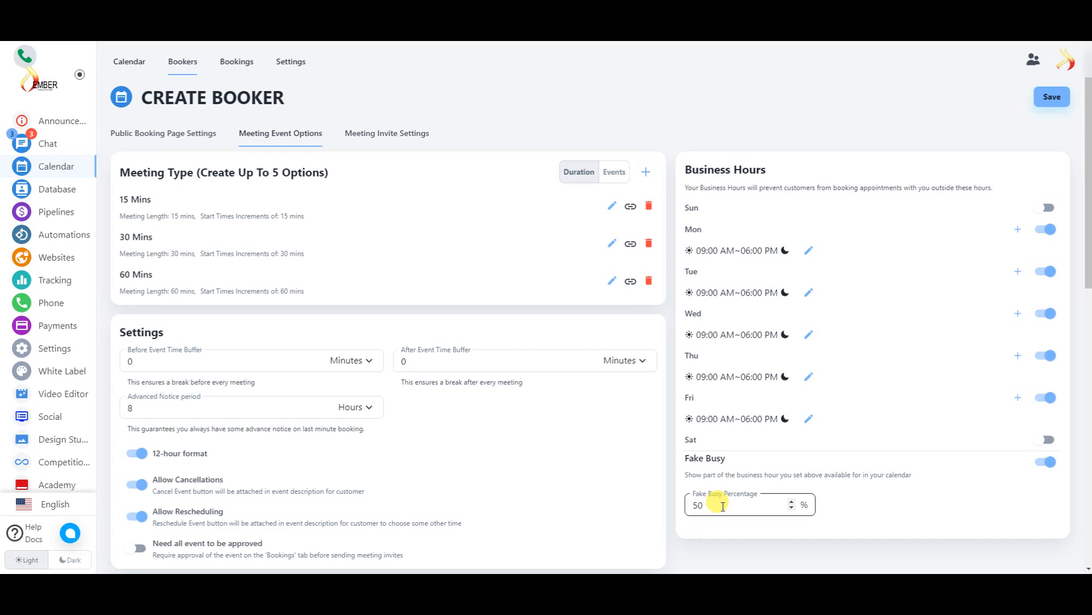
left_click(1049, 464)
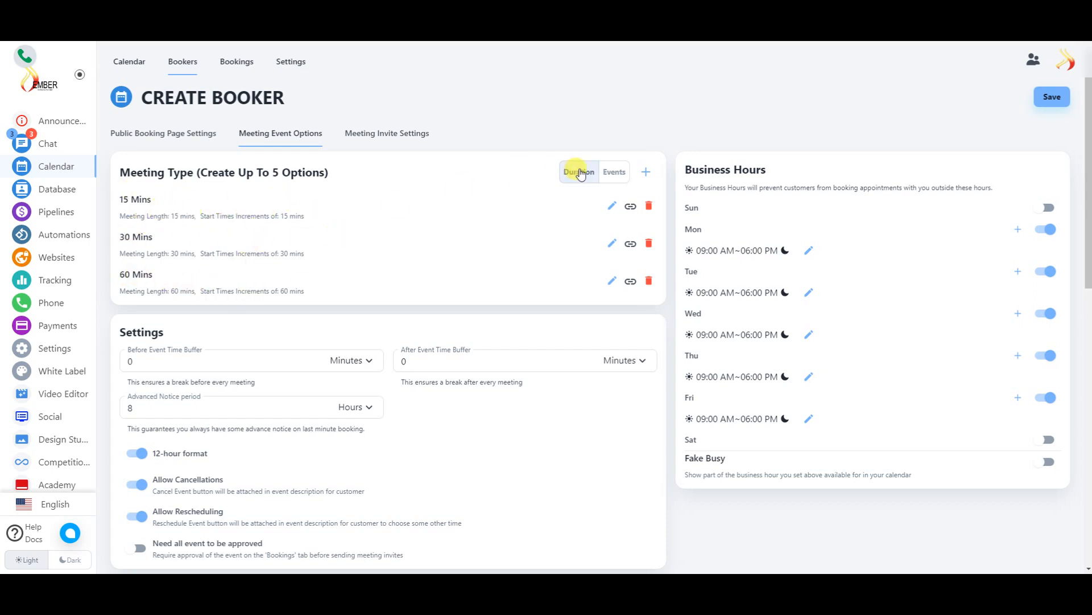
left_click(602, 172)
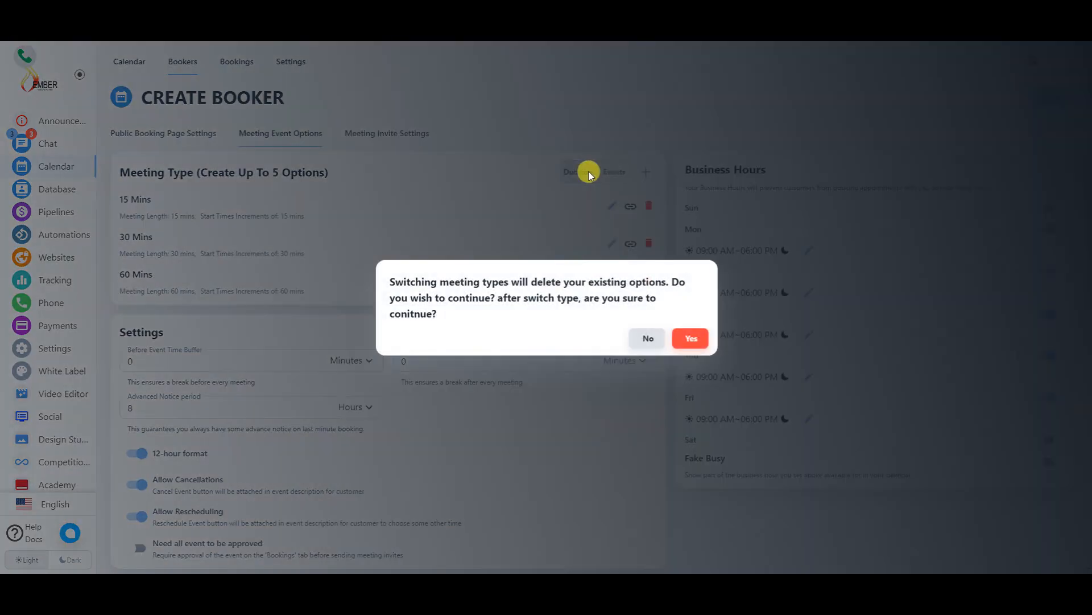
left_click(647, 339)
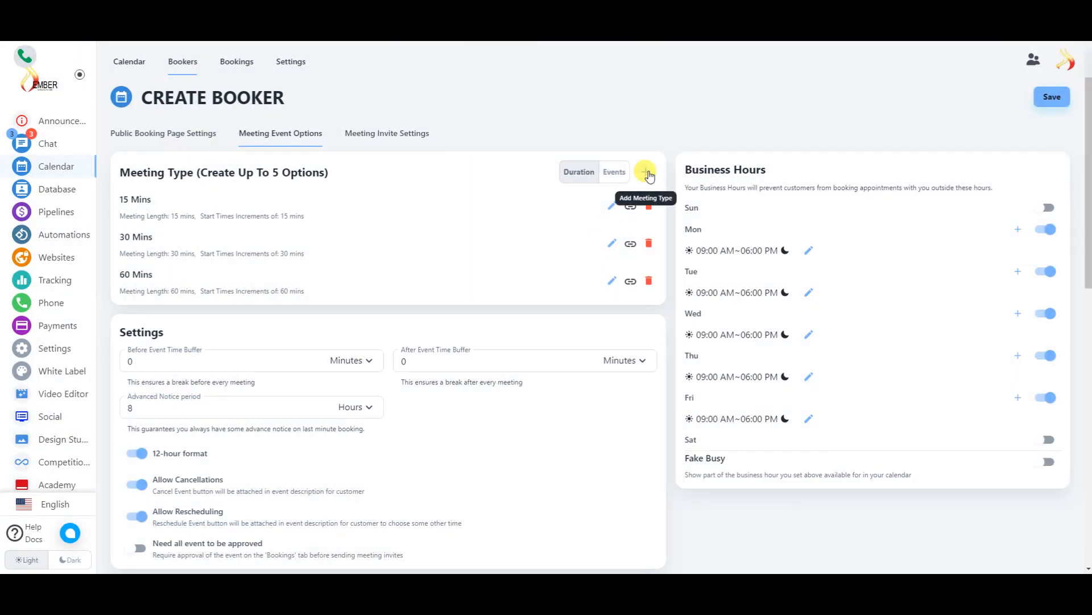
left_click(649, 172)
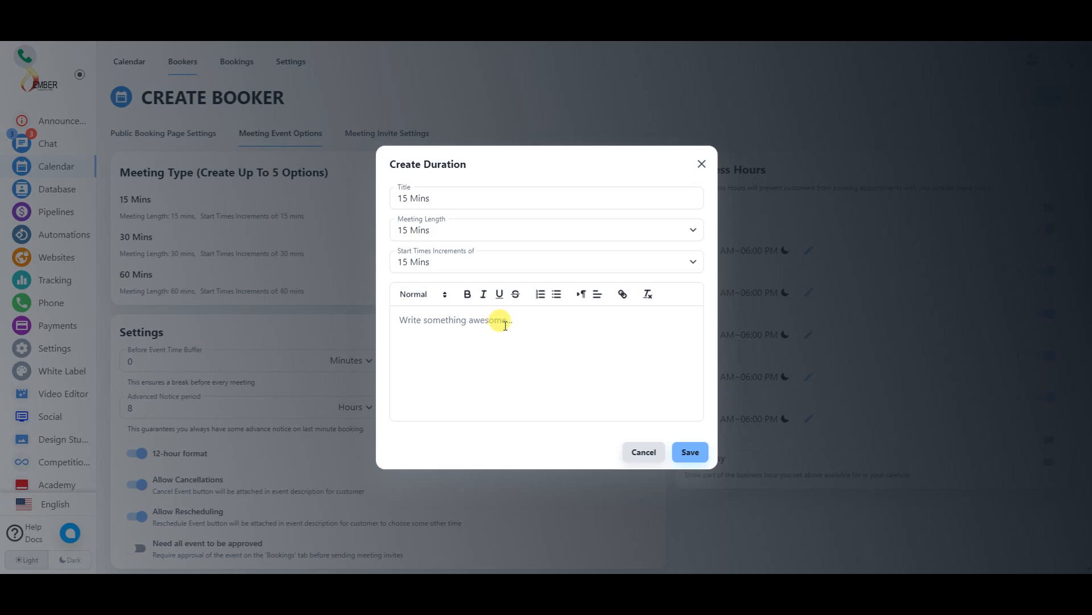
left_click(701, 165)
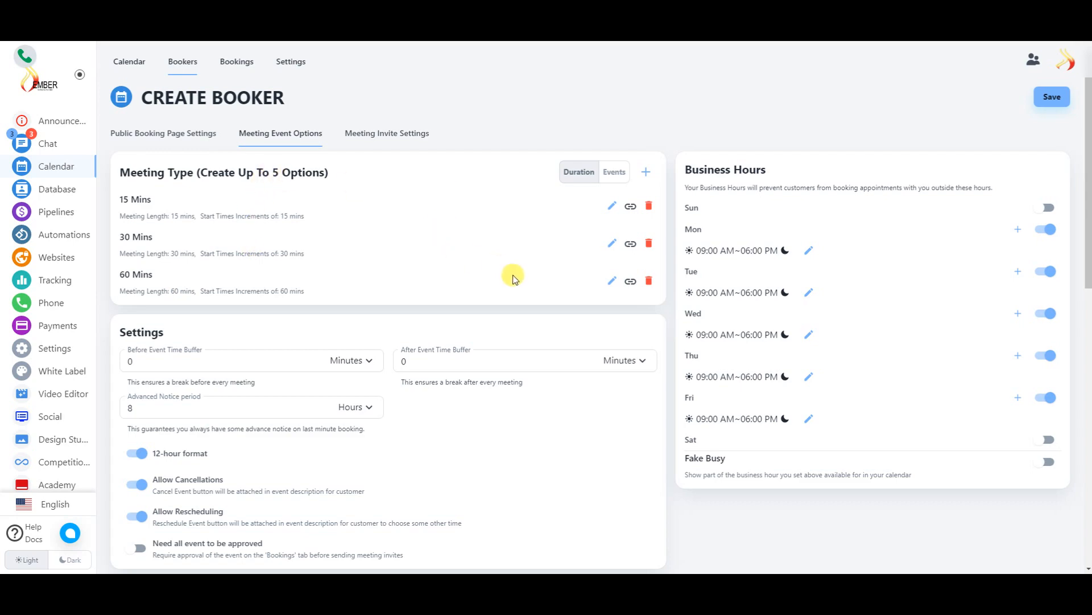
scroll(456, 272, "down", 4)
left_click(147, 140)
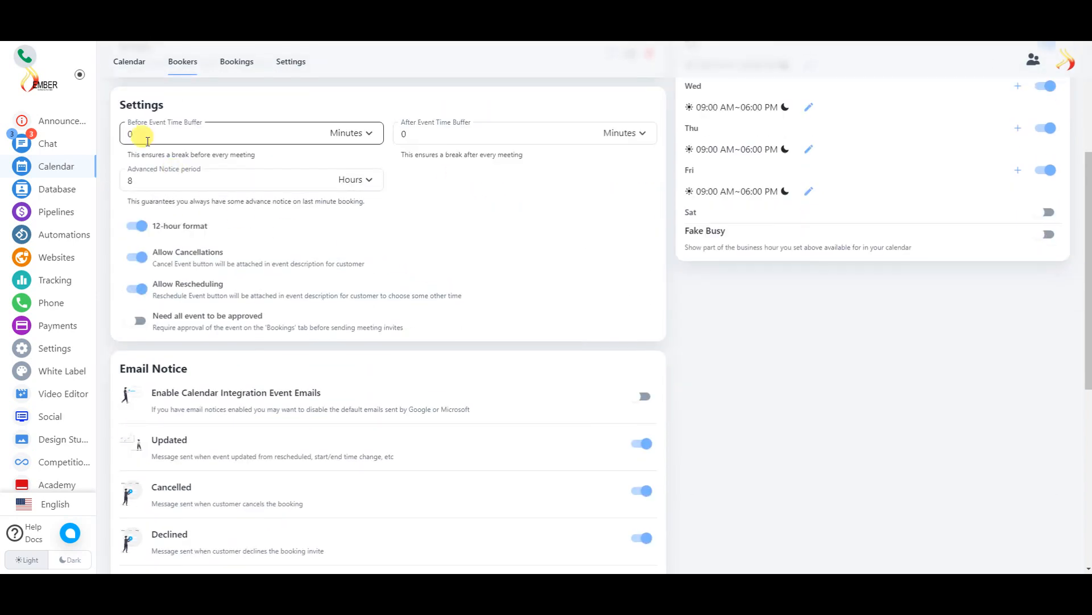
double_click(322, 133)
left_click(357, 134)
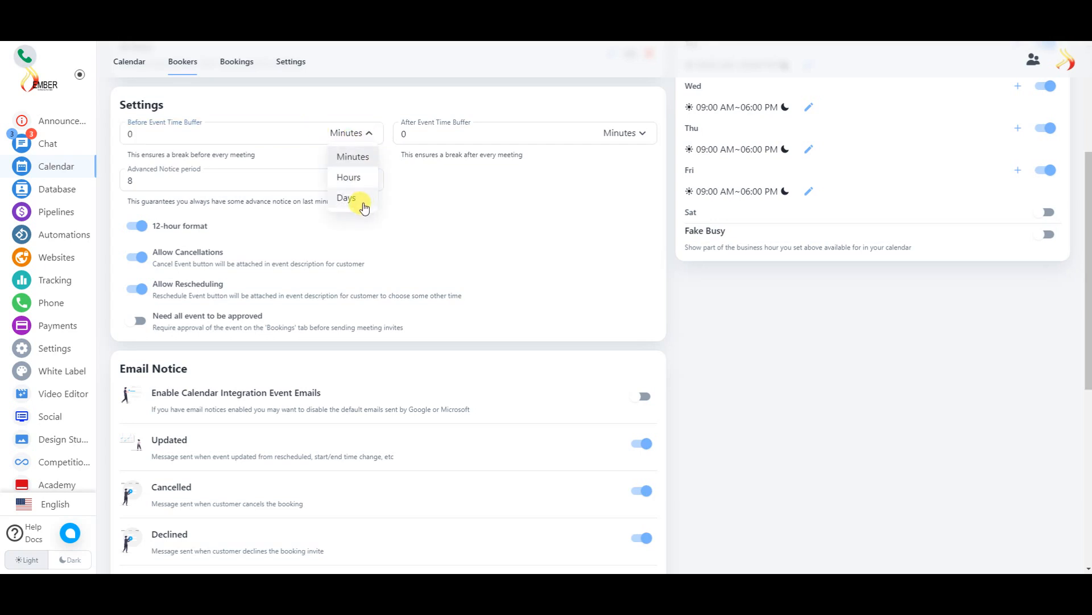
left_click(454, 180)
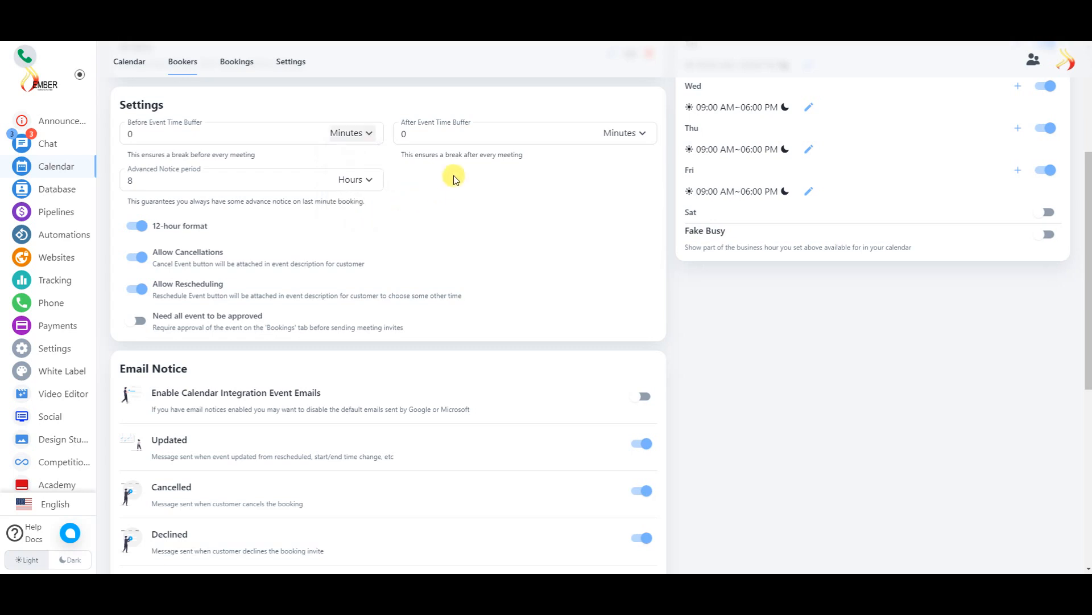
scroll(395, 196, "down", 3)
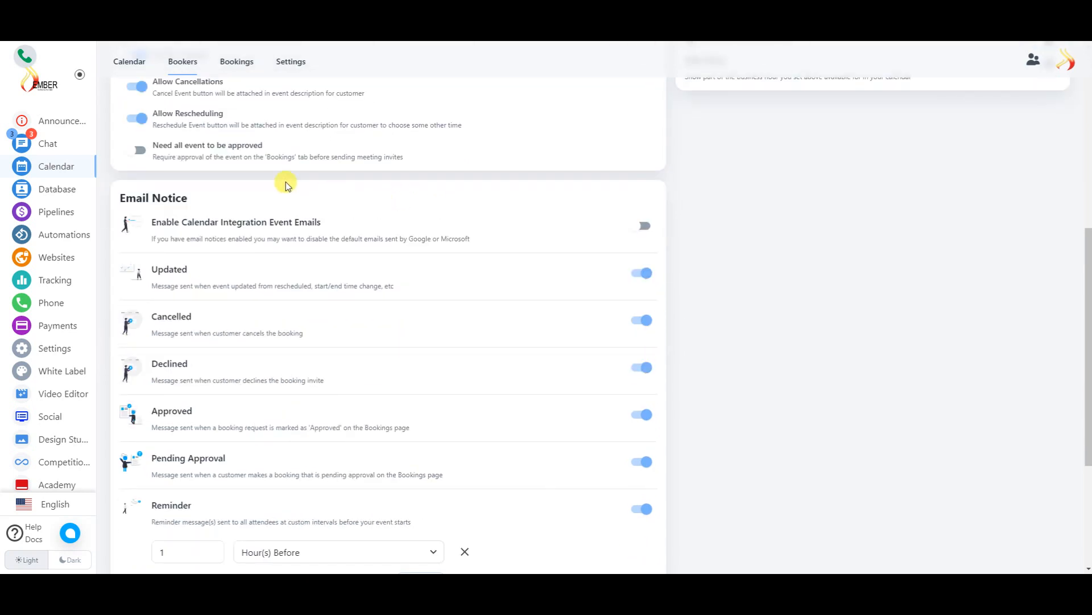
scroll(267, 181, "up", 1)
scroll(267, 159, "up", 2)
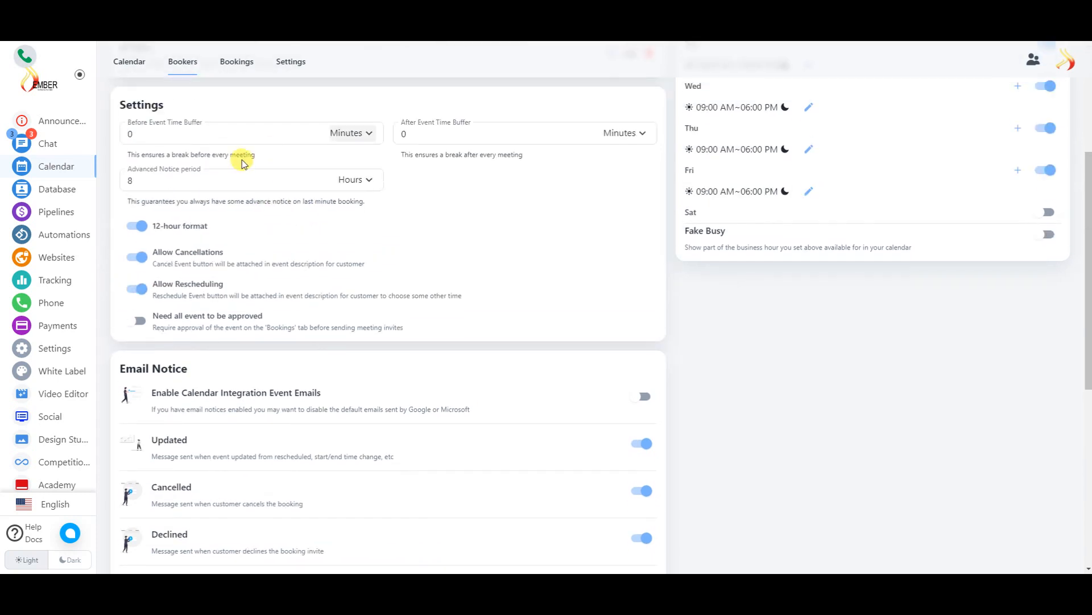
scroll(251, 228, "down", 2)
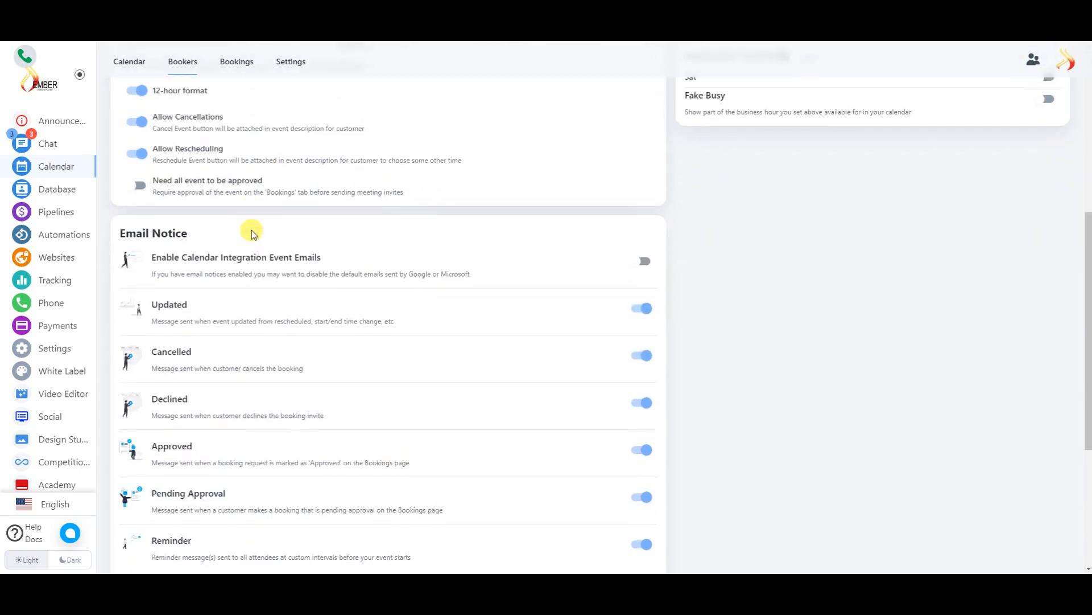
scroll(252, 233, "down", 1)
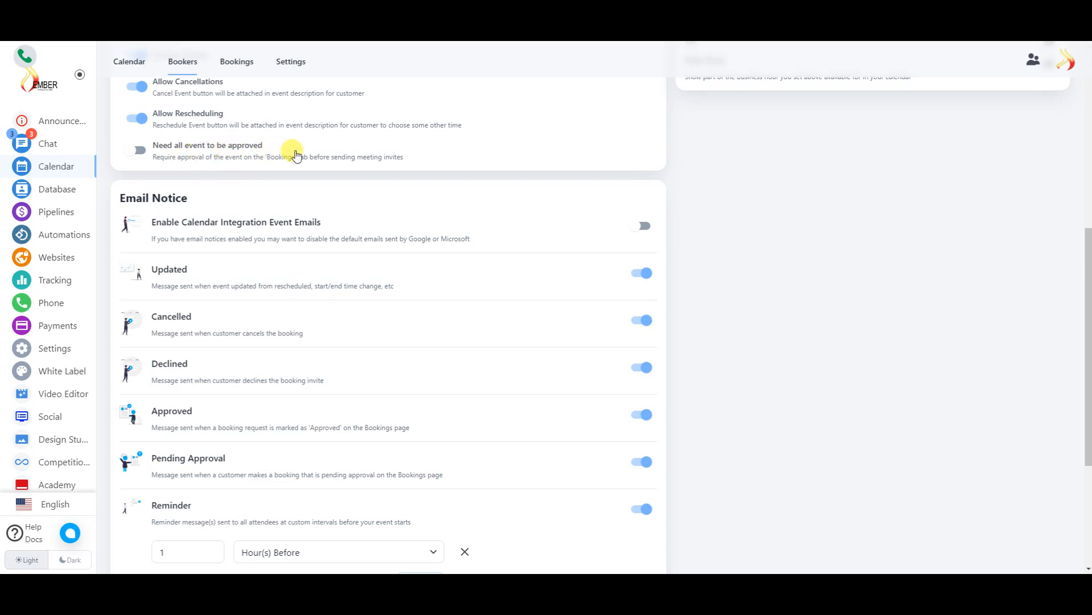
scroll(504, 185, "up", 6)
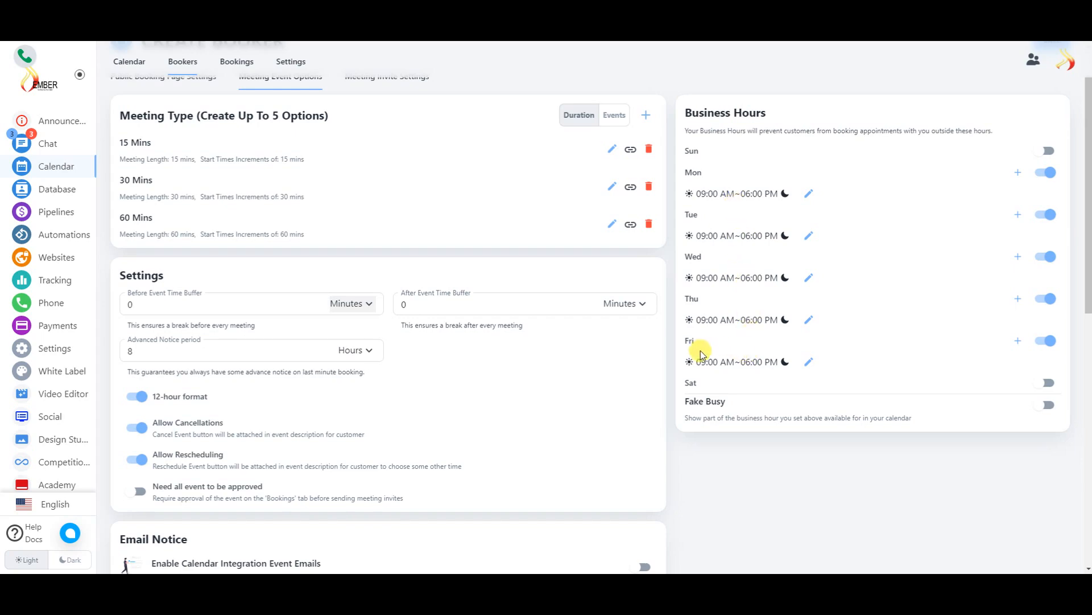
scroll(405, 256, "down", 5)
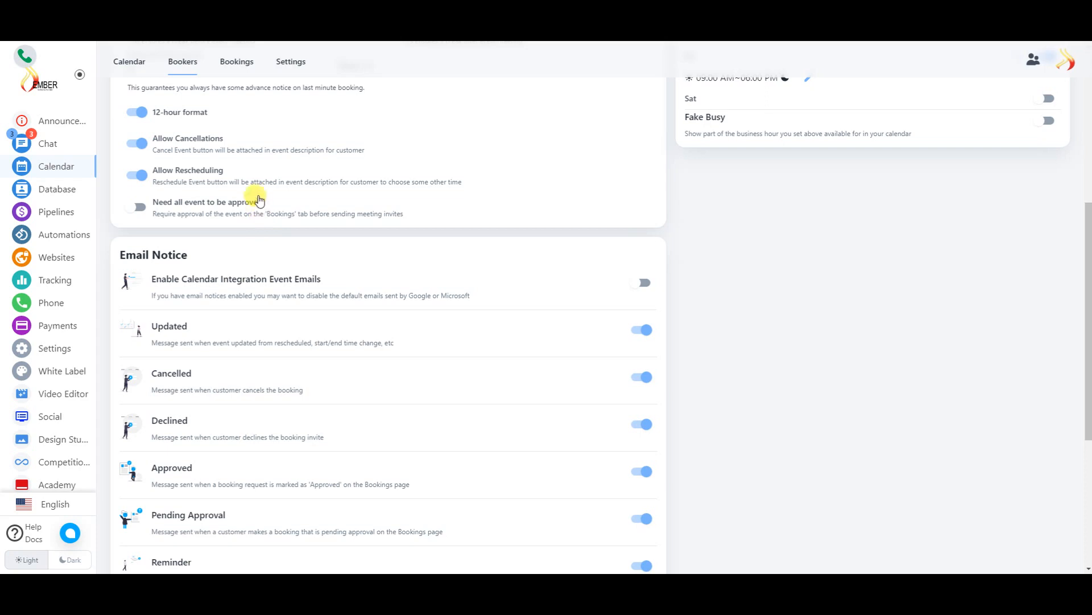
scroll(312, 237, "down", 2)
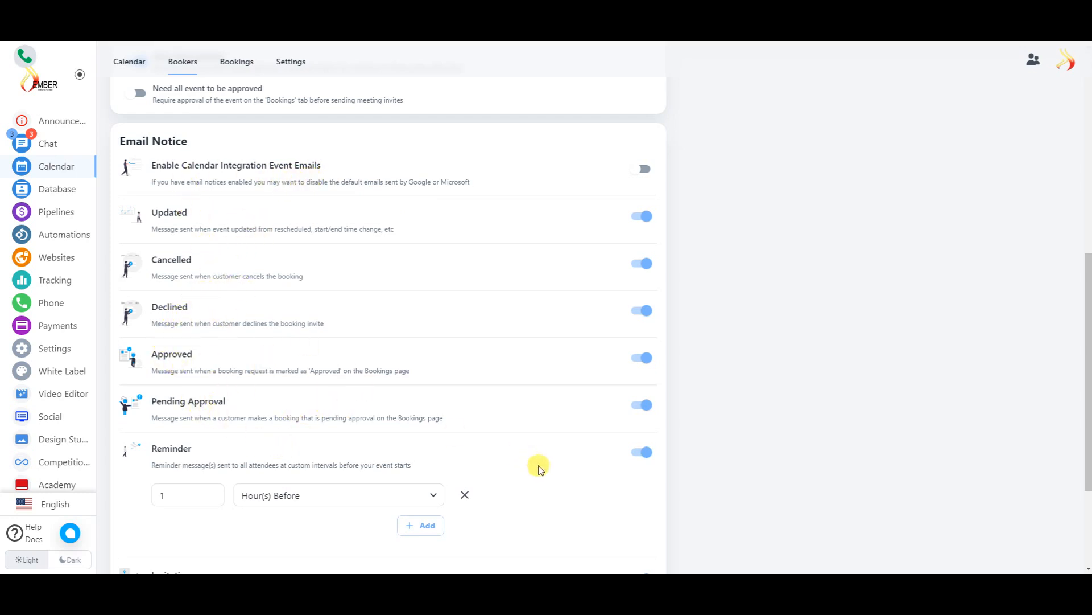
scroll(236, 398, "down", 3)
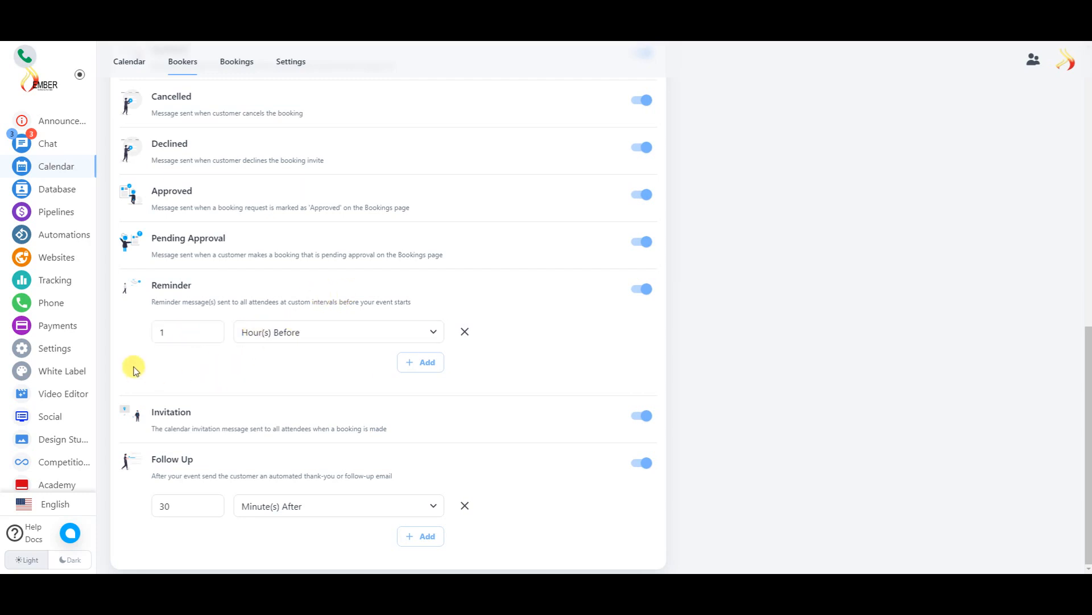
left_click(428, 335)
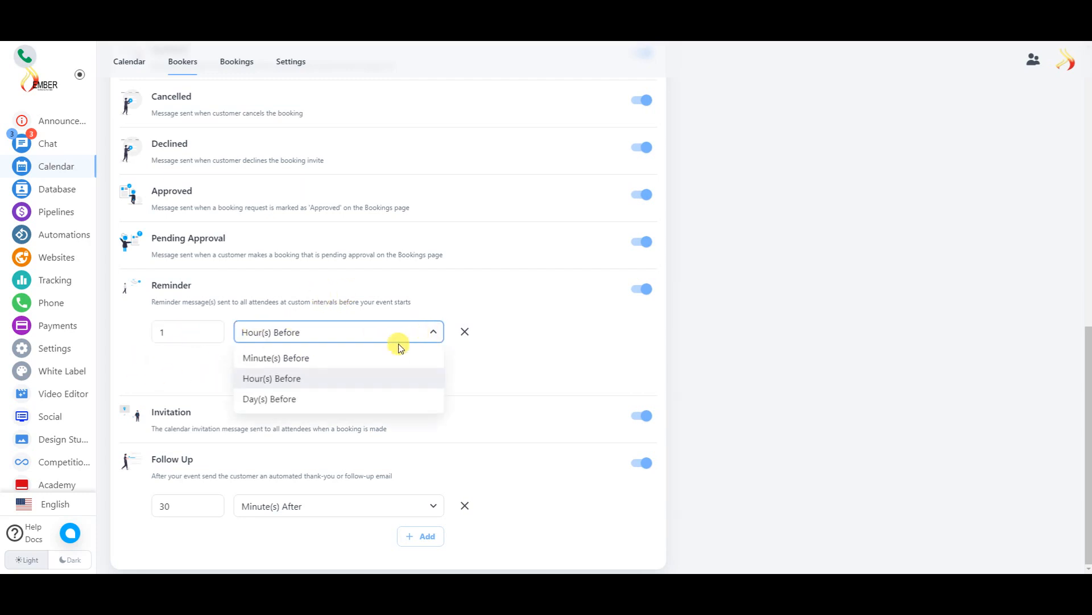
left_click(640, 316)
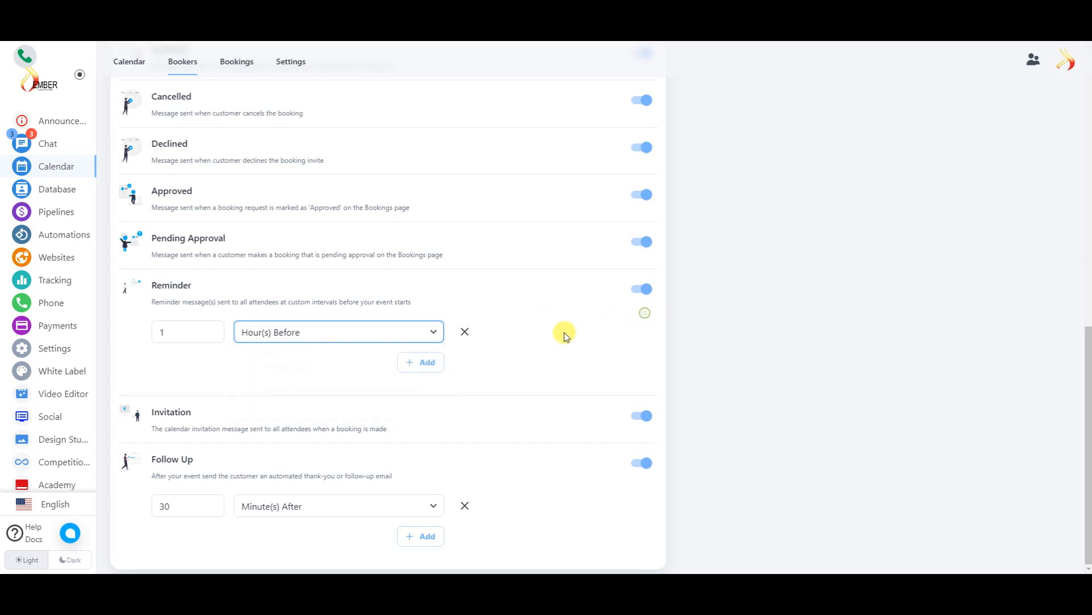
left_click(418, 364)
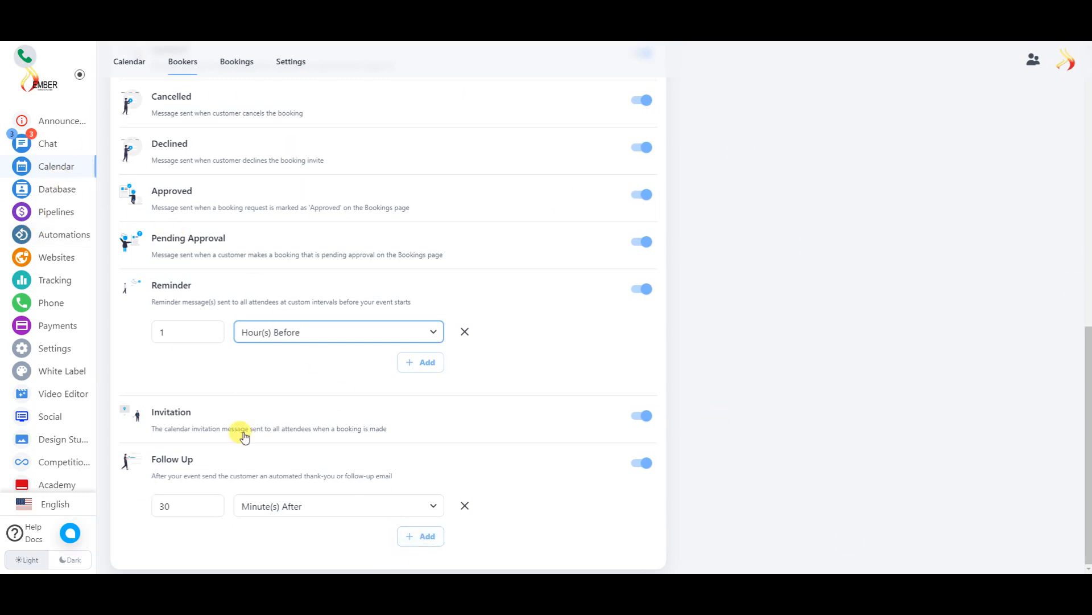
left_click(66, 191)
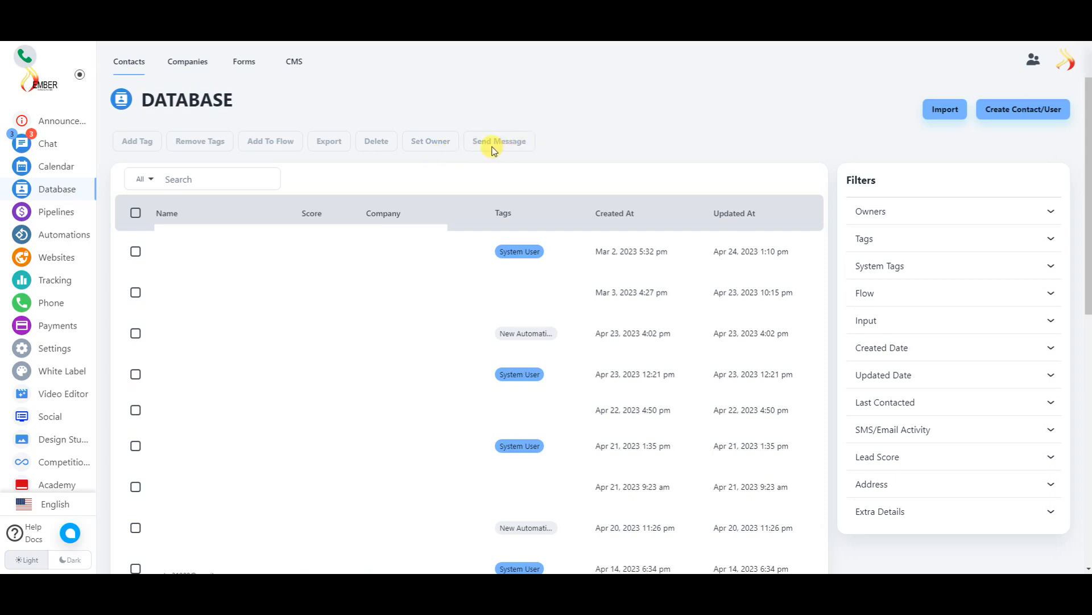
- Select the first contact, then switch the Database to the Companies list
left_click(147, 248)
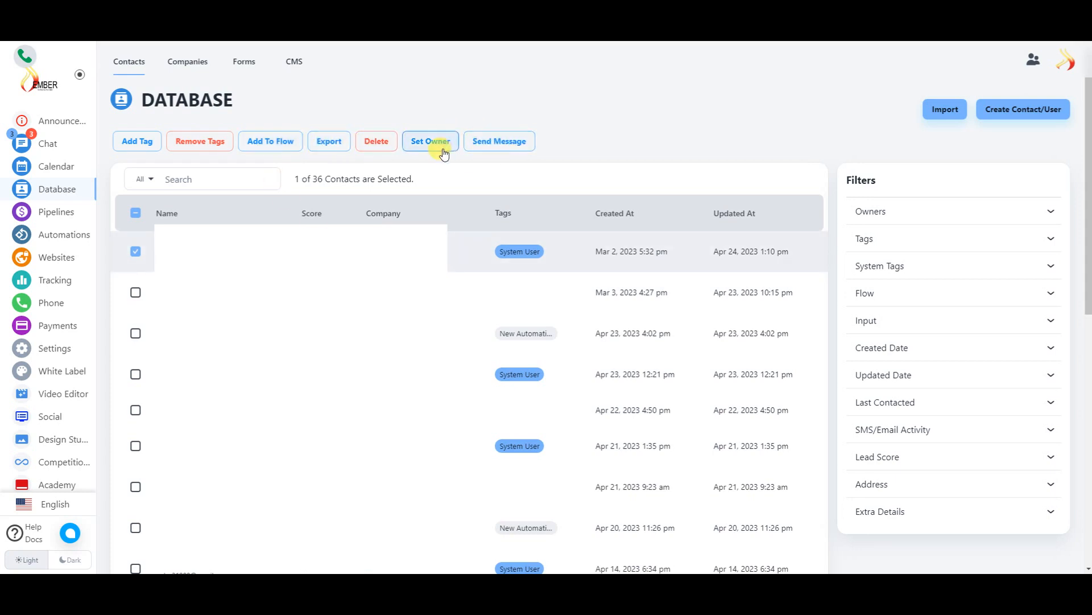
left_click(203, 68)
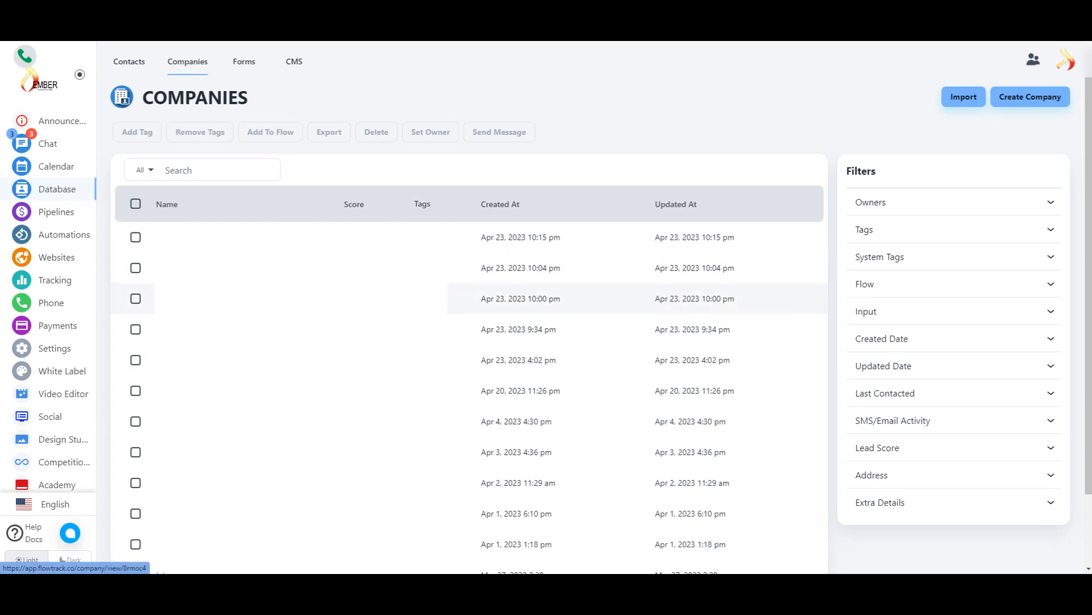
- Open the Database's Forms tab to list the custom forms
left_click(245, 67)
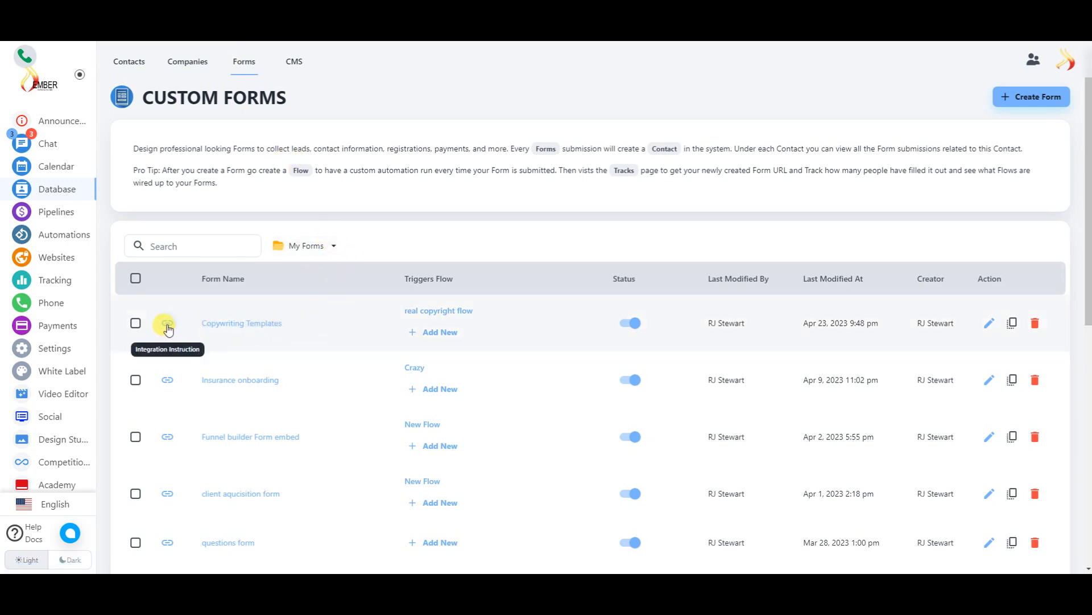
- Review Copywriting Templates' share link, HTML embed code and API endpoint, then close the dialog
left_click(183, 348)
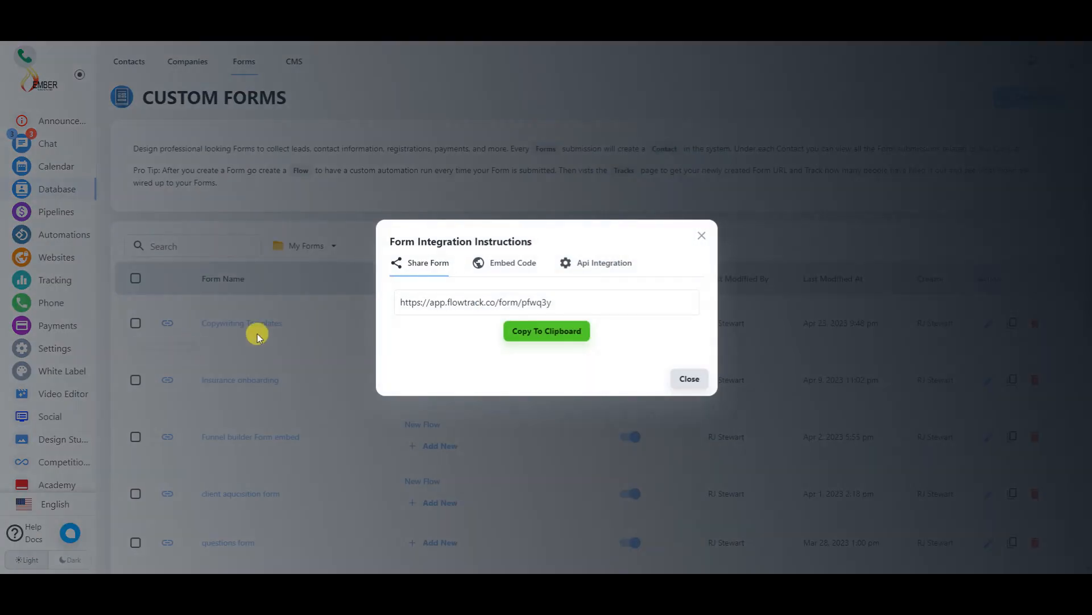
double_click(485, 301)
left_click(513, 262)
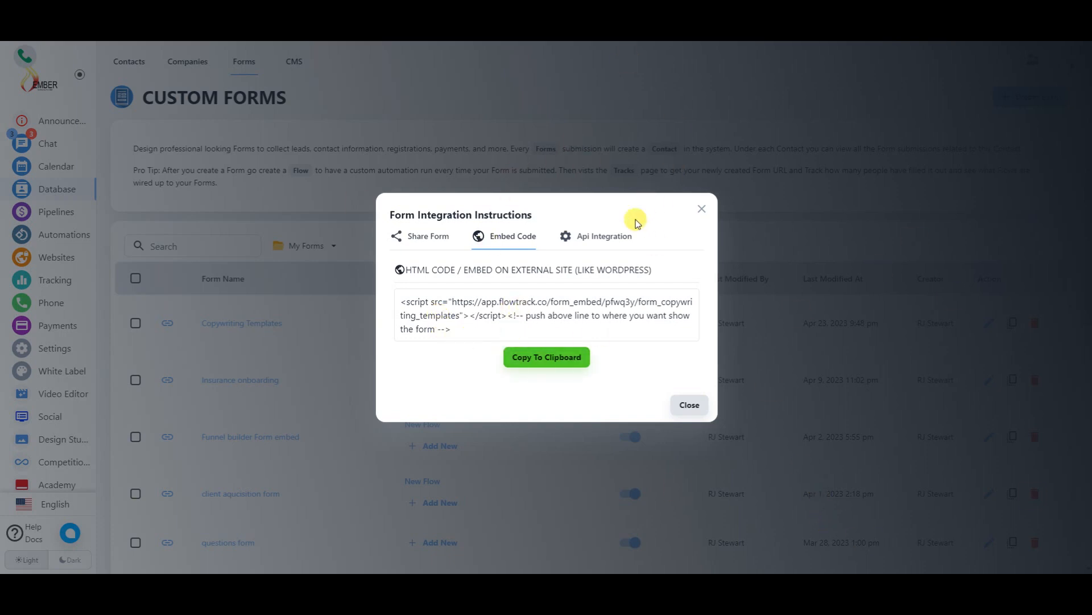
left_click(629, 241)
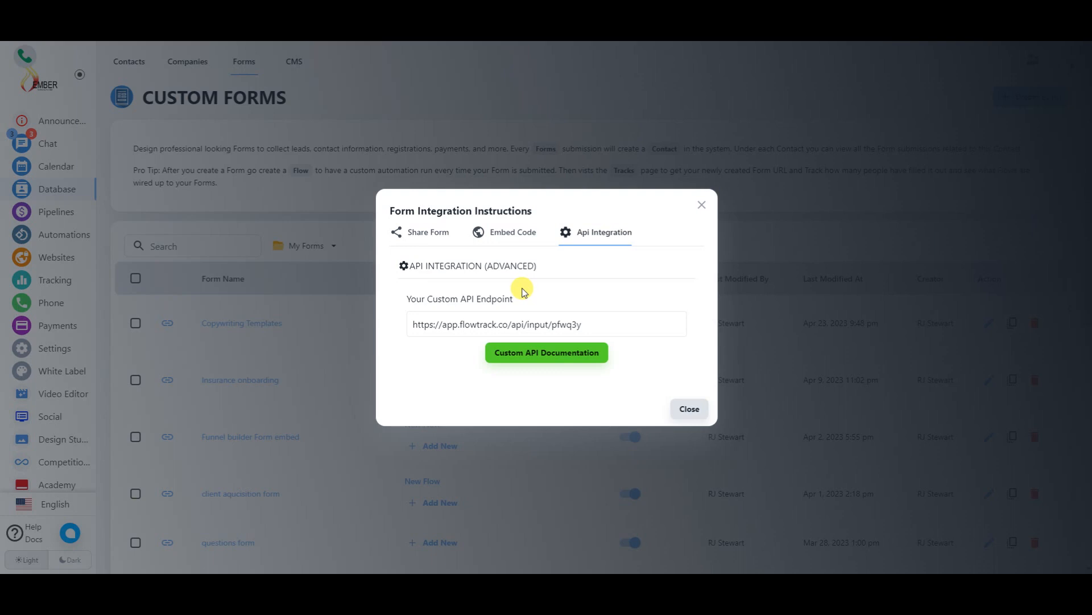
left_click(702, 205)
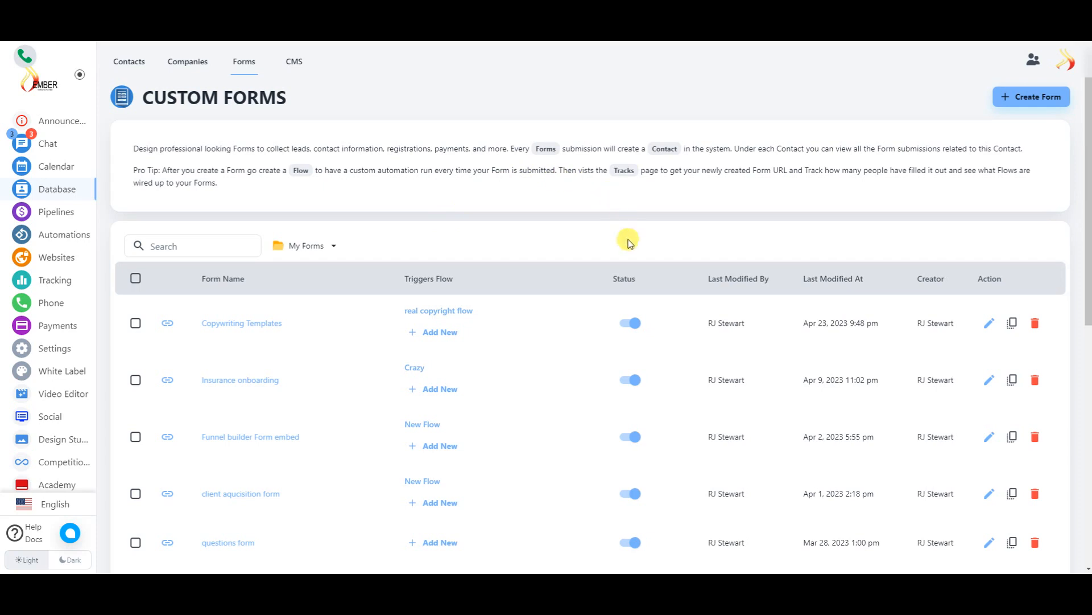
- Create a new Multi-Page Wizard Form and delete its default welcome section
left_click(1027, 96)
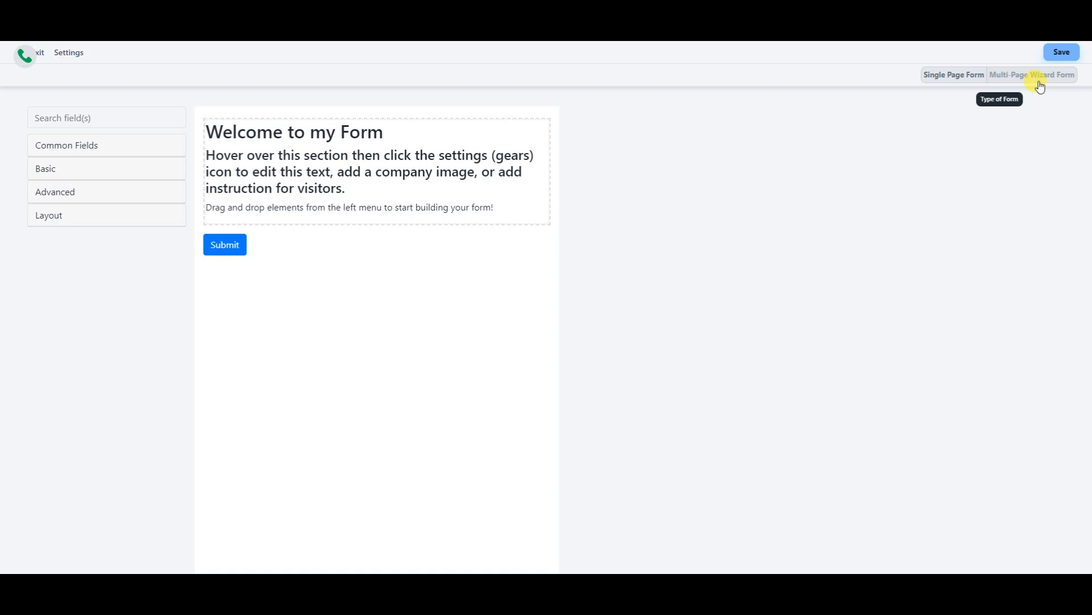
left_click(1019, 76)
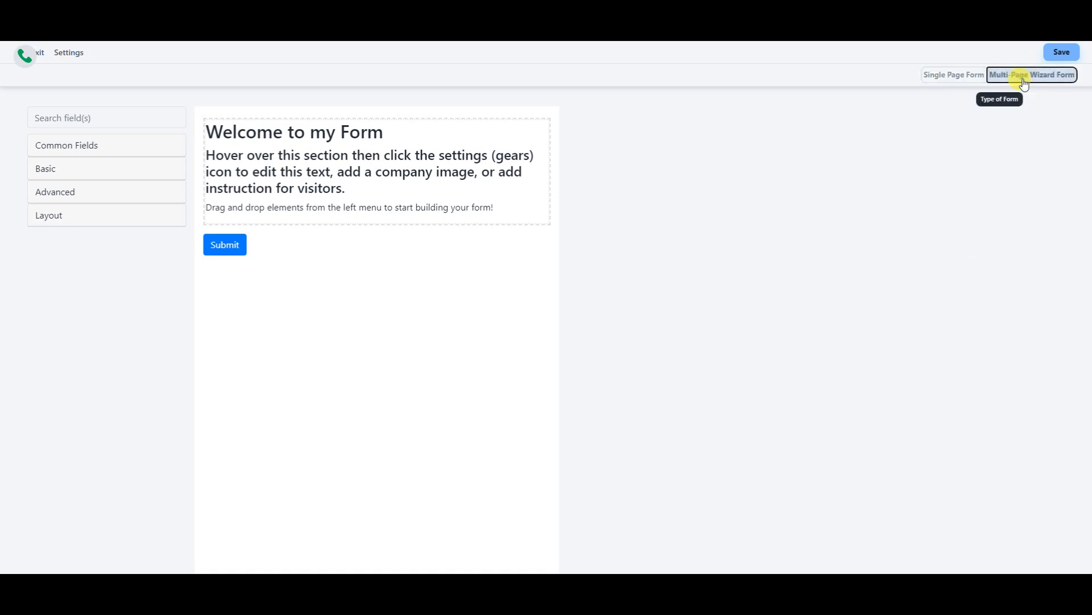
mouse_move(358, 264)
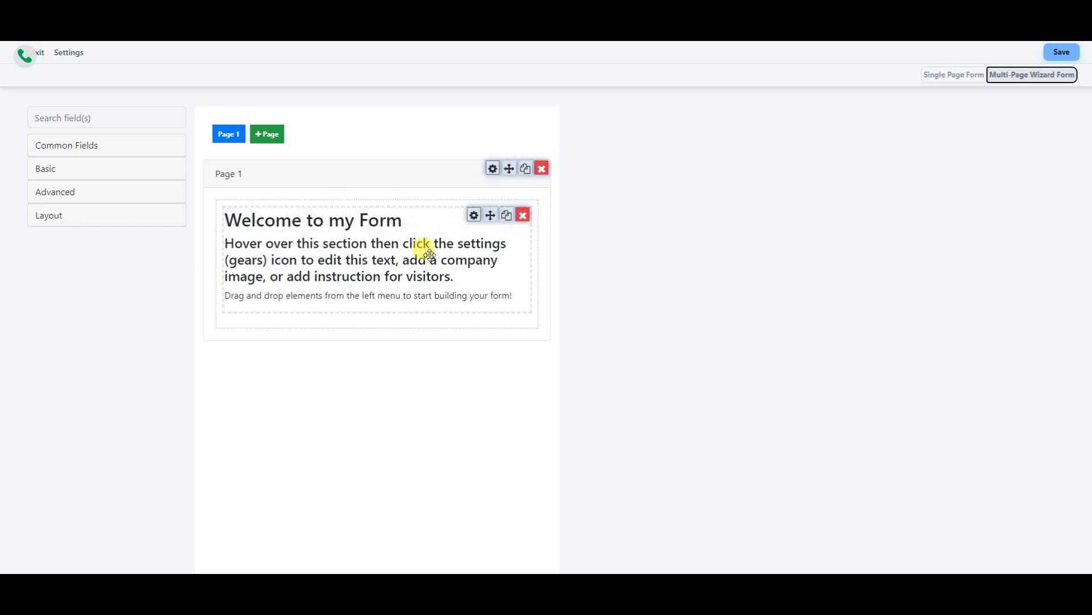
left_click(521, 212)
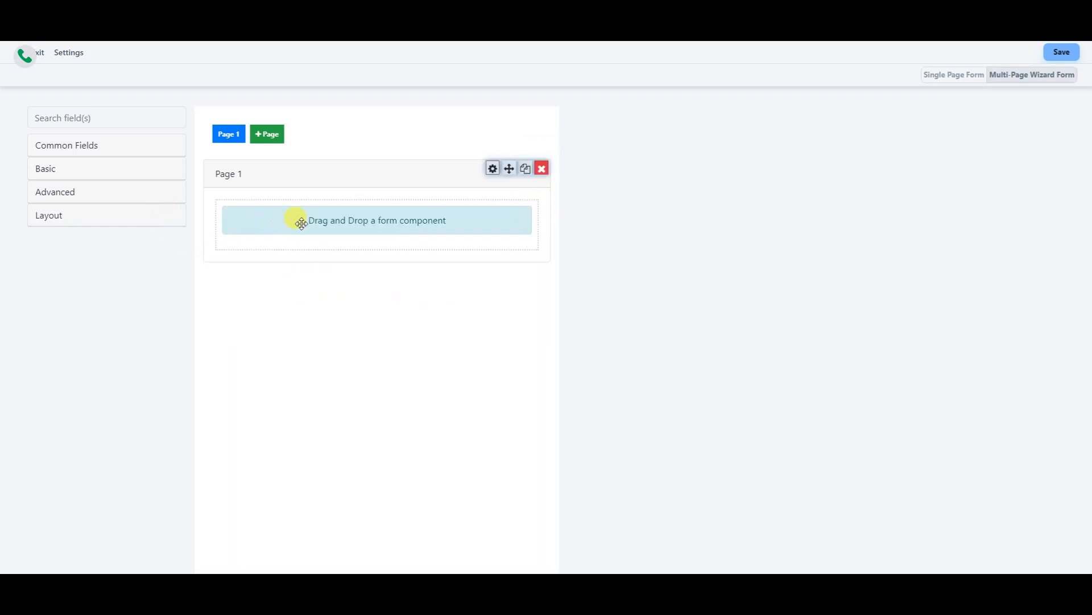
left_click(124, 222)
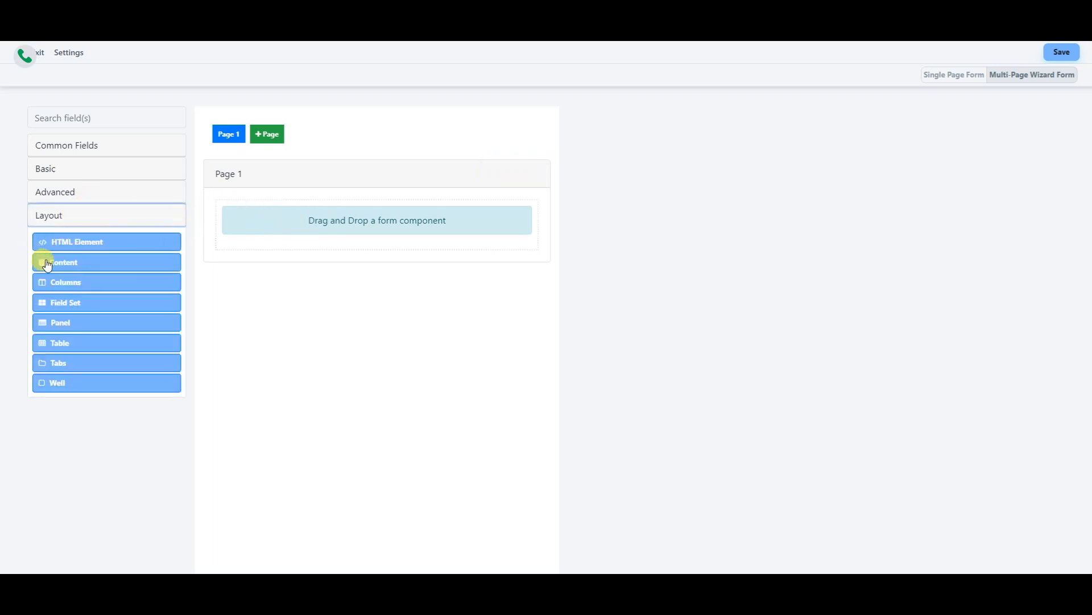
- Add a content block to Page 1 and replace its placeholder with 'Hello thanks for watching.'
left_click_drag(65, 267, 394, 240)
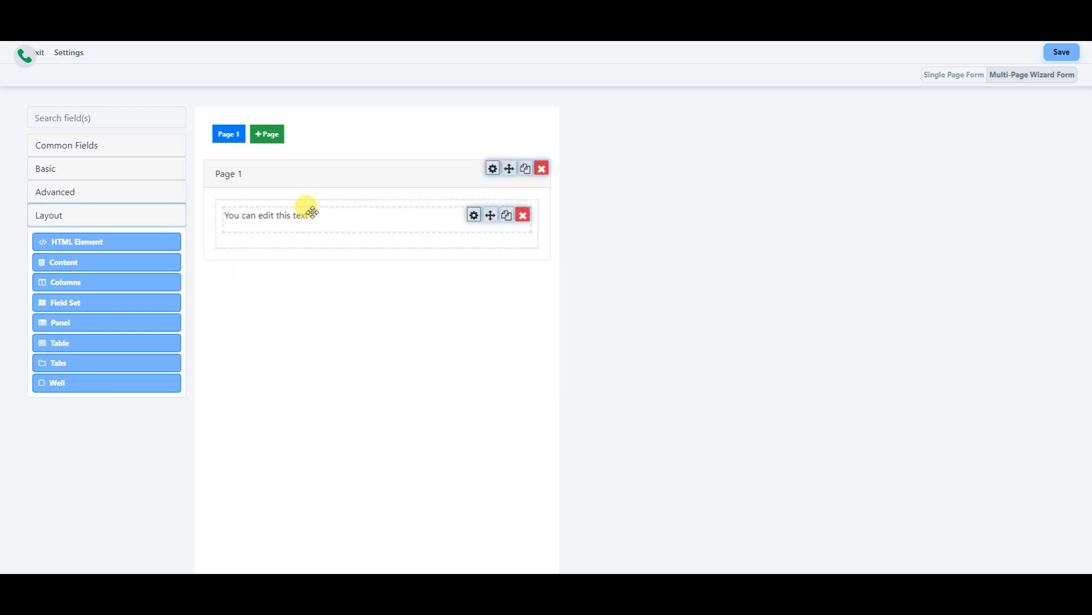
left_click(474, 217)
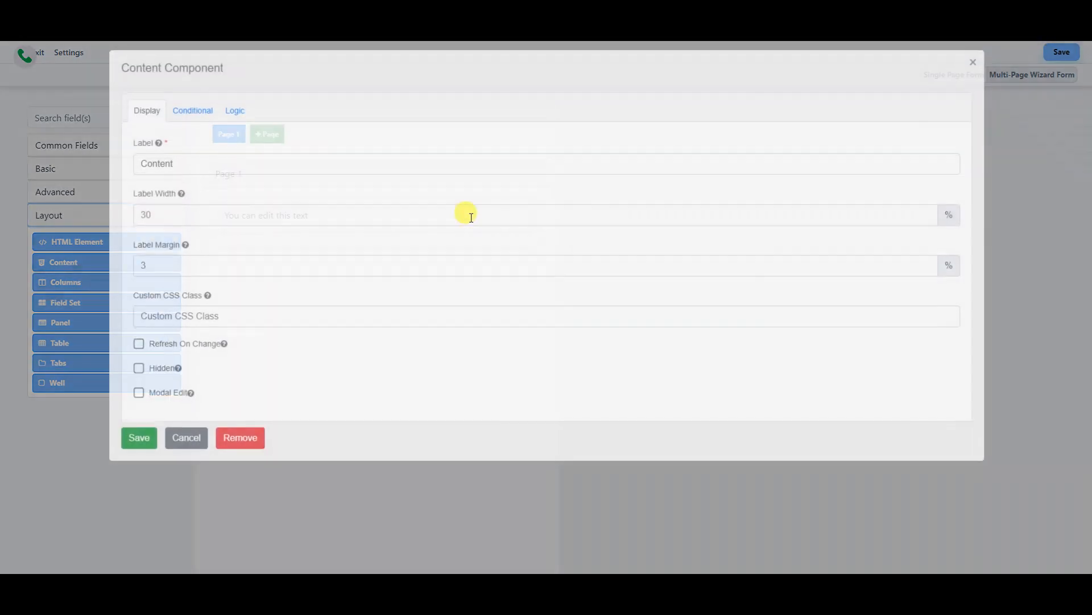
triple_click(217, 125)
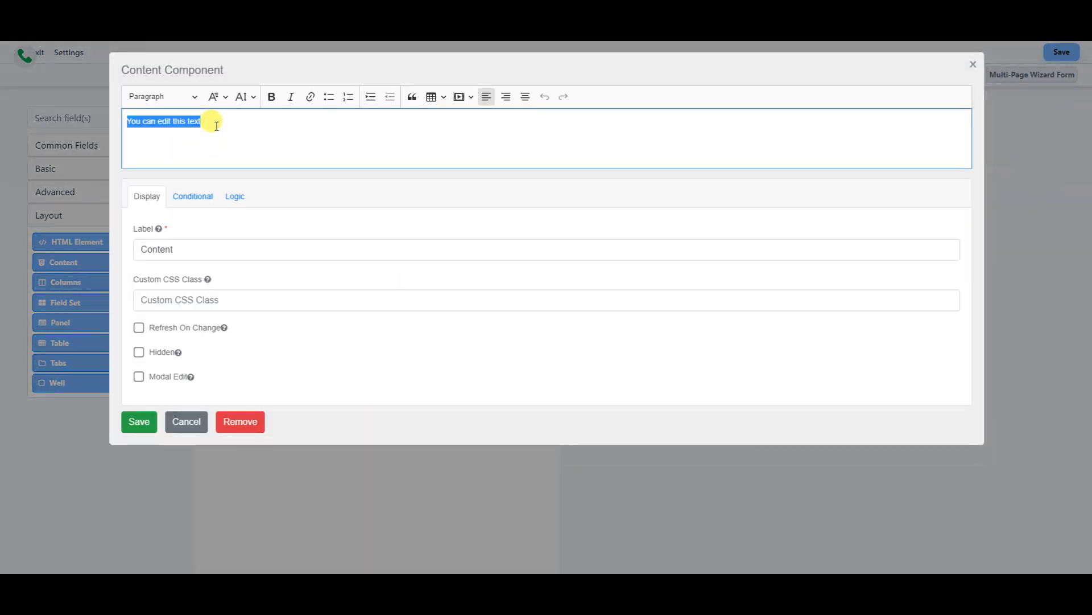
type("Hello thanks for watching.")
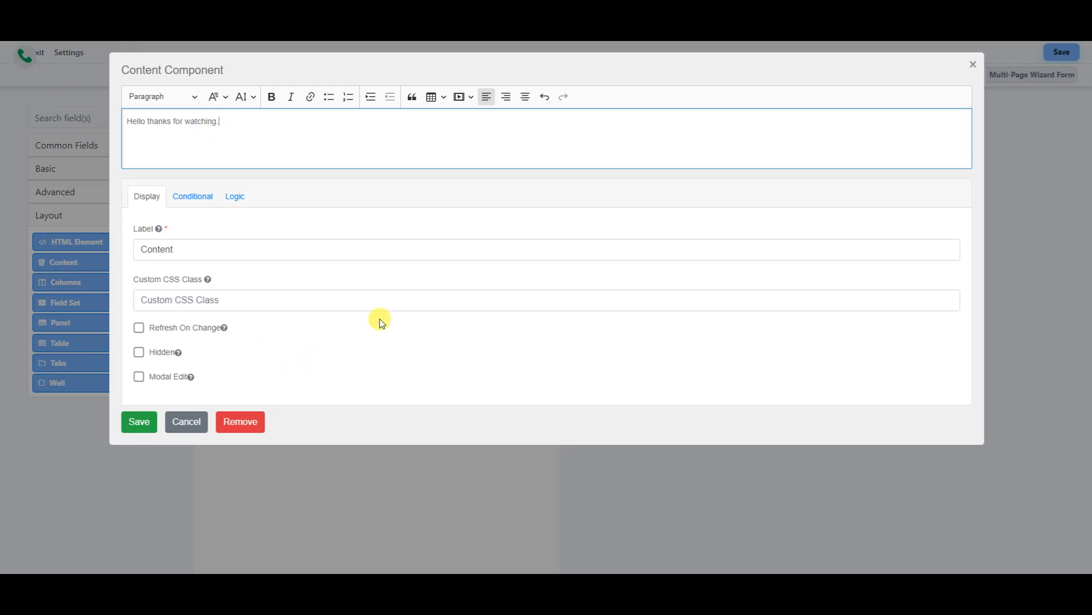
- Set the greeting line's font to Georgia
triple_click(209, 121)
left_click(194, 97)
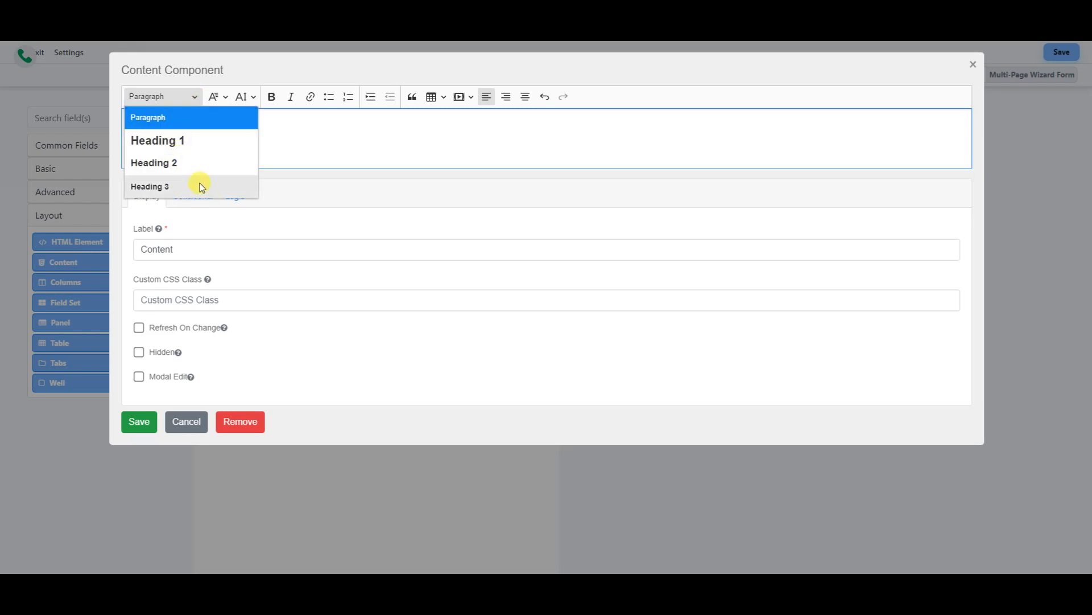
left_click(285, 128)
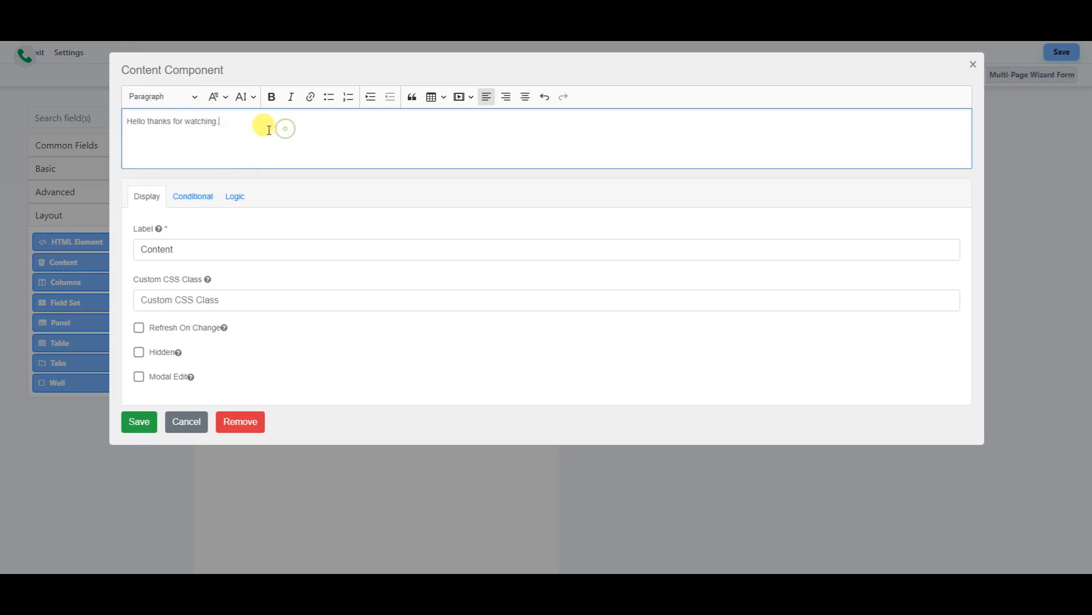
left_click(226, 101)
left_click(241, 192)
triple_click(194, 121)
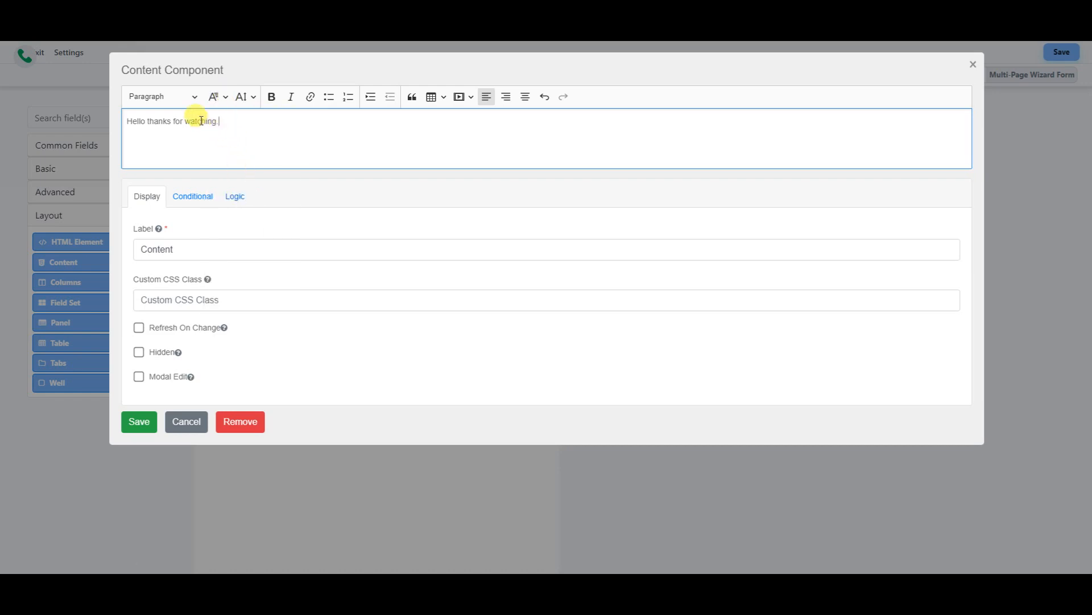
left_click(223, 99)
left_click(238, 183)
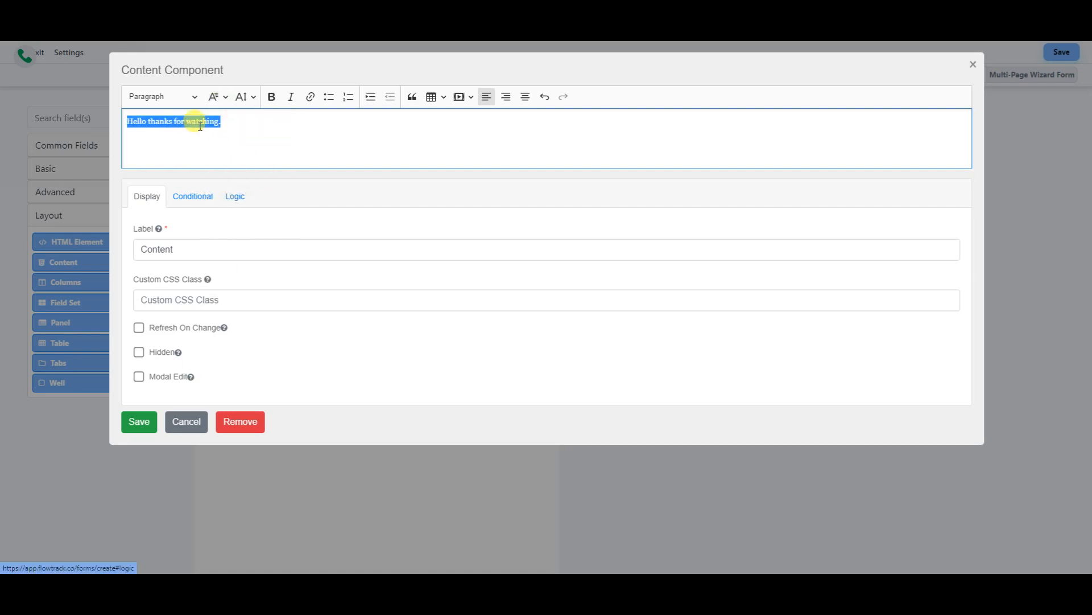
left_click(245, 122)
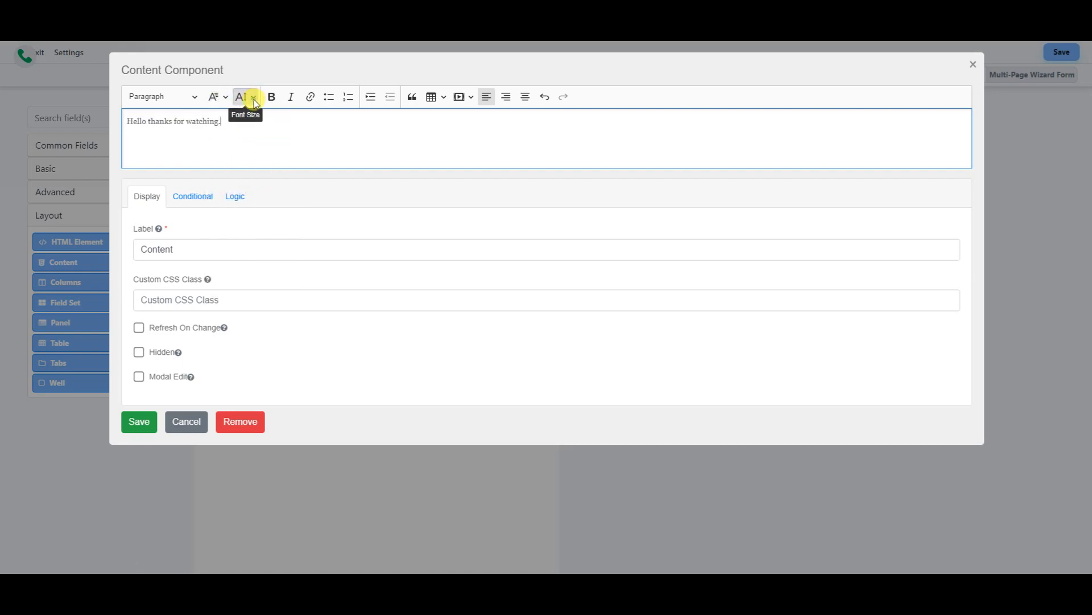
- Make the greeting Big, bold and italic, and centre it
left_click(254, 99)
left_click(250, 186)
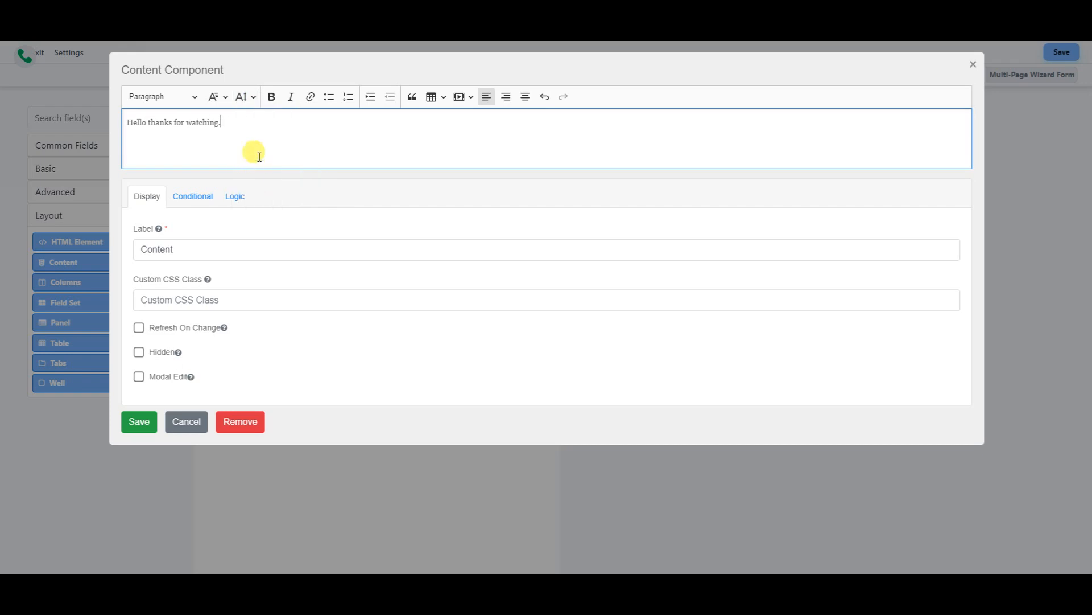
triple_click(214, 120)
left_click(252, 100)
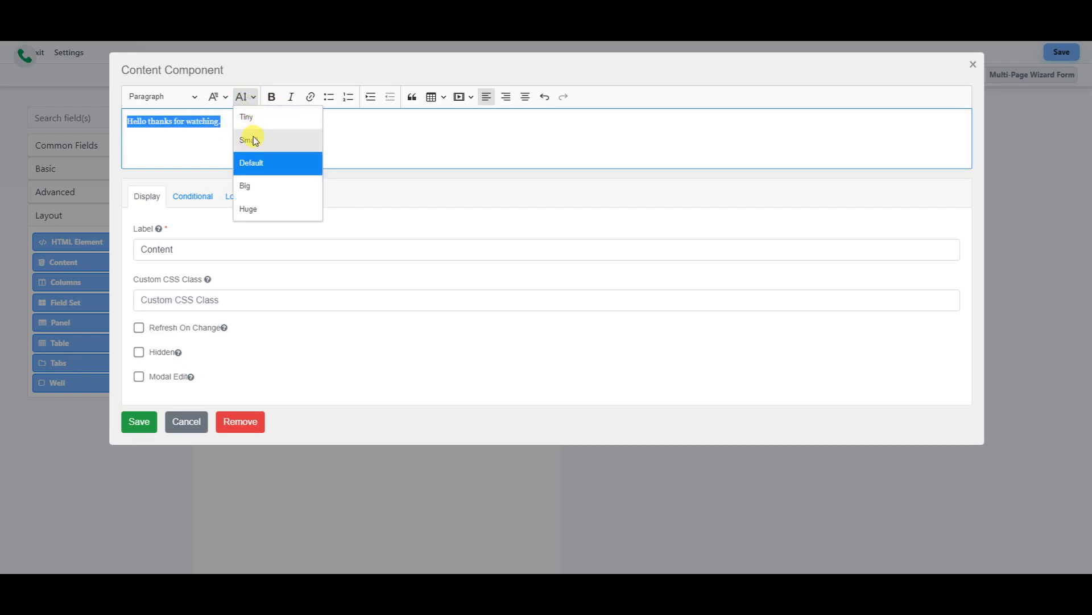
left_click(253, 186)
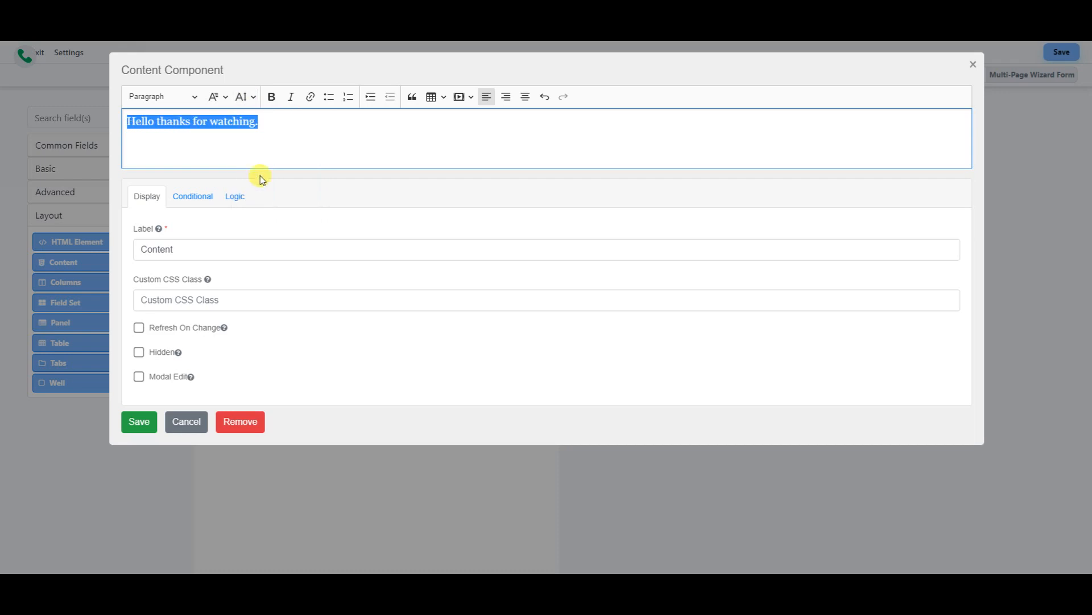
left_click(271, 96)
left_click(293, 98)
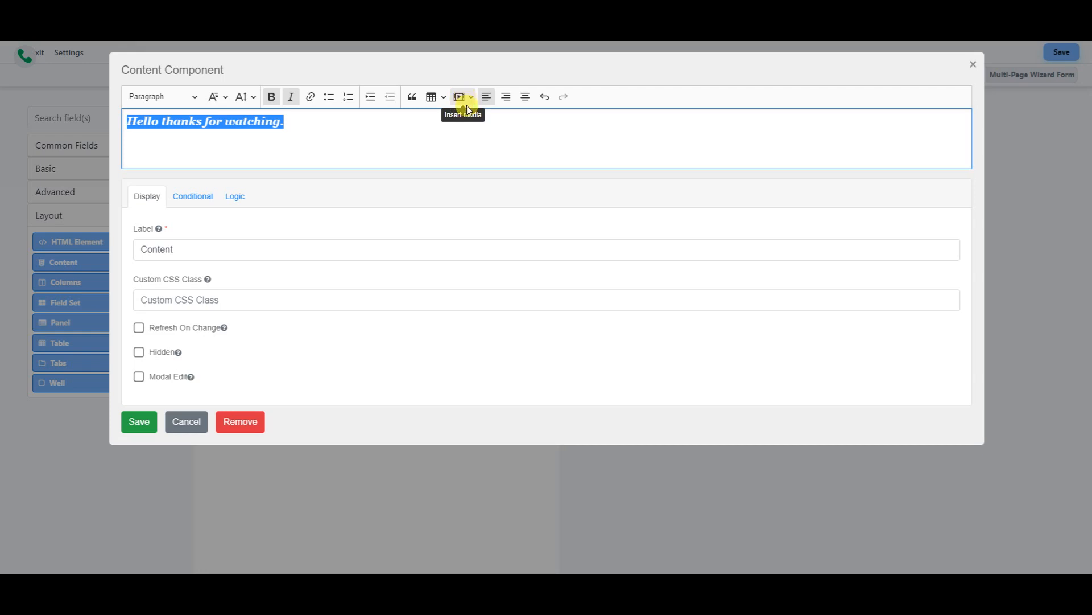
left_click(505, 98)
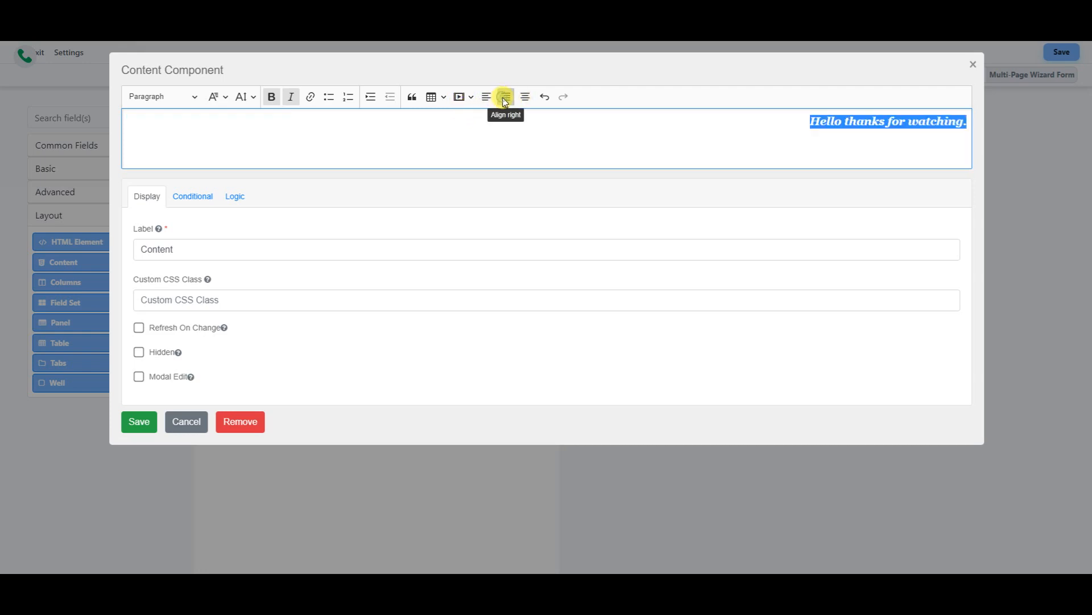
left_click(504, 100)
left_click(523, 97)
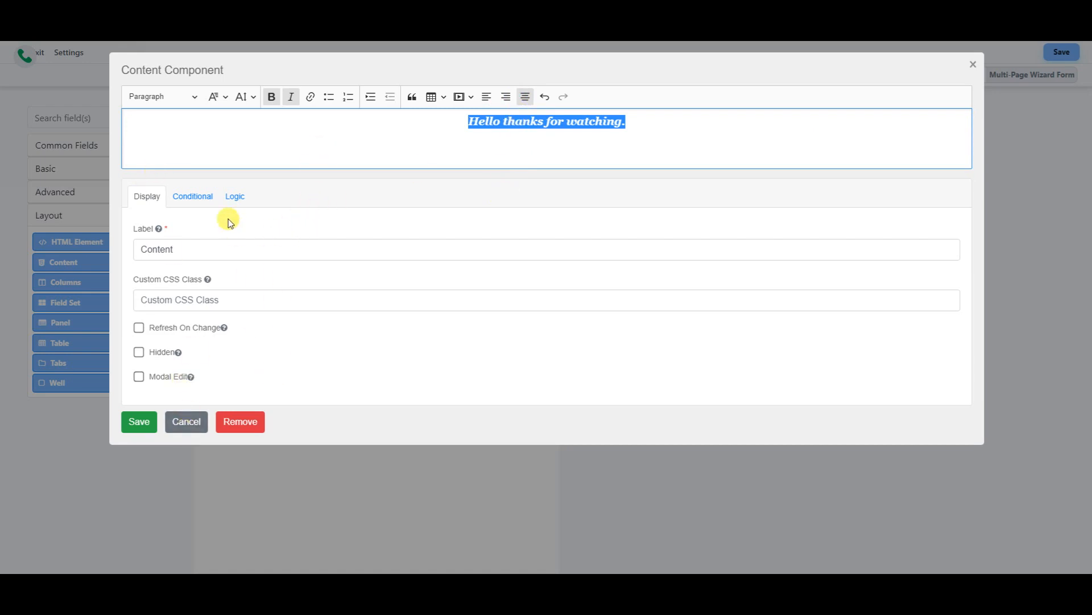
- Review the conditional display and advanced logic settings, then save the content block
left_click(201, 195)
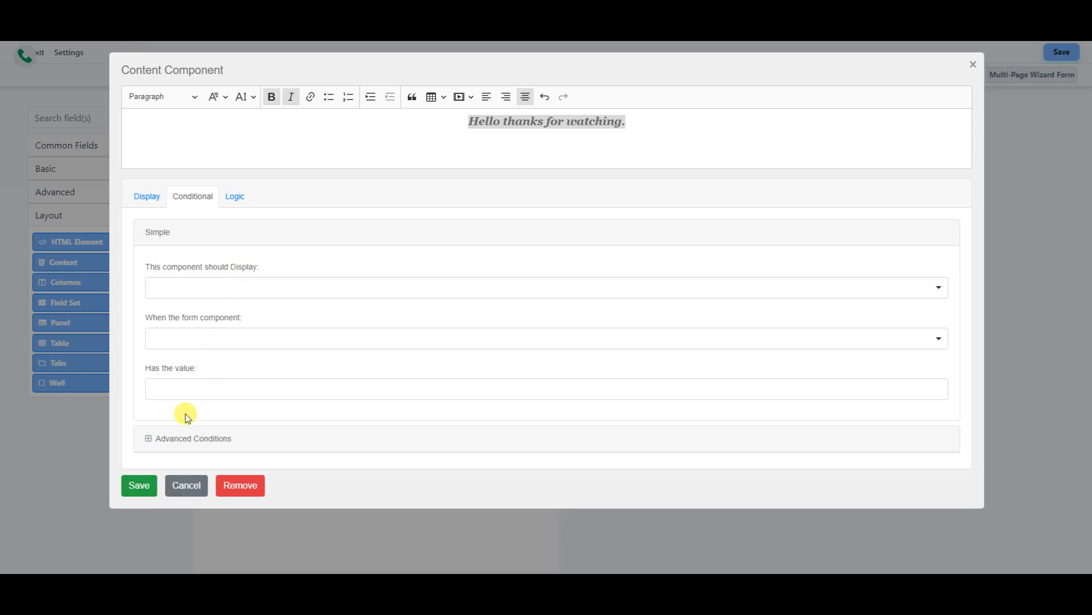
left_click(152, 439)
scroll(190, 420, "down", 5)
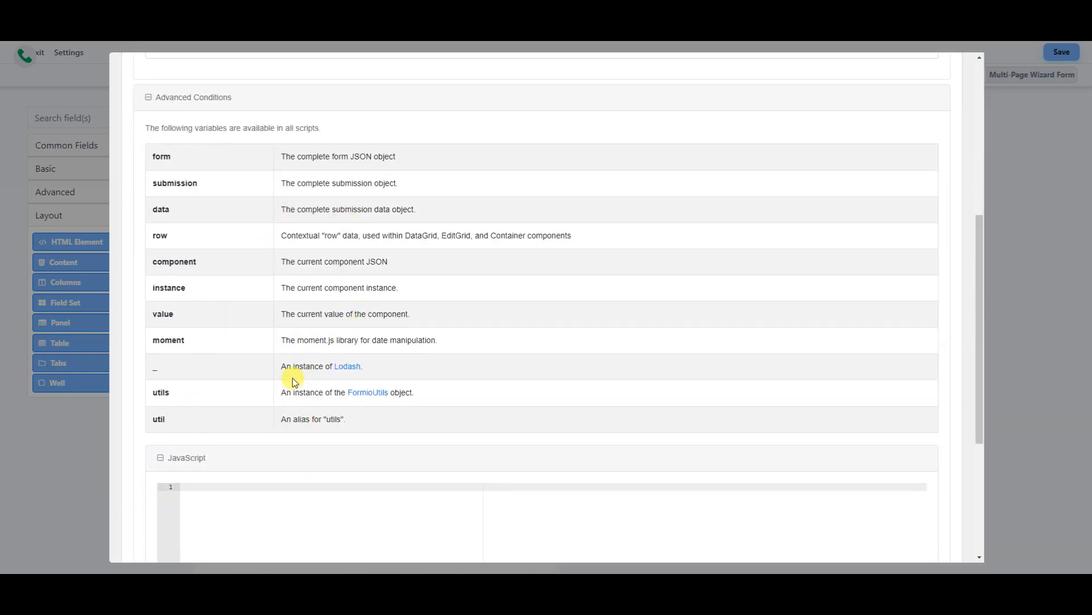
scroll(292, 377, "down", 4)
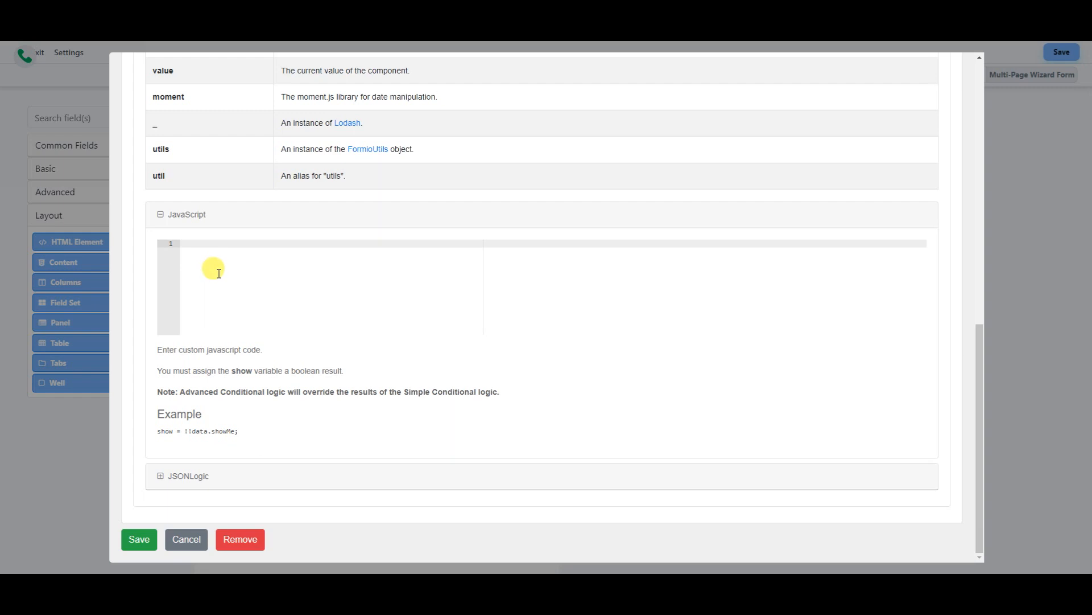
scroll(218, 273, "up", 10)
left_click(235, 204)
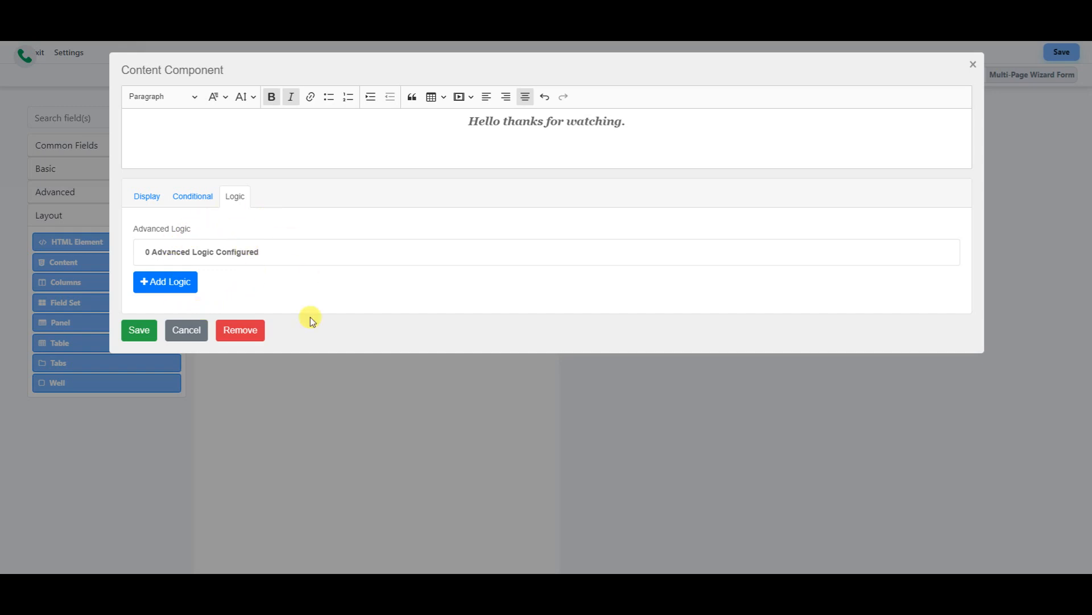
left_click(132, 198)
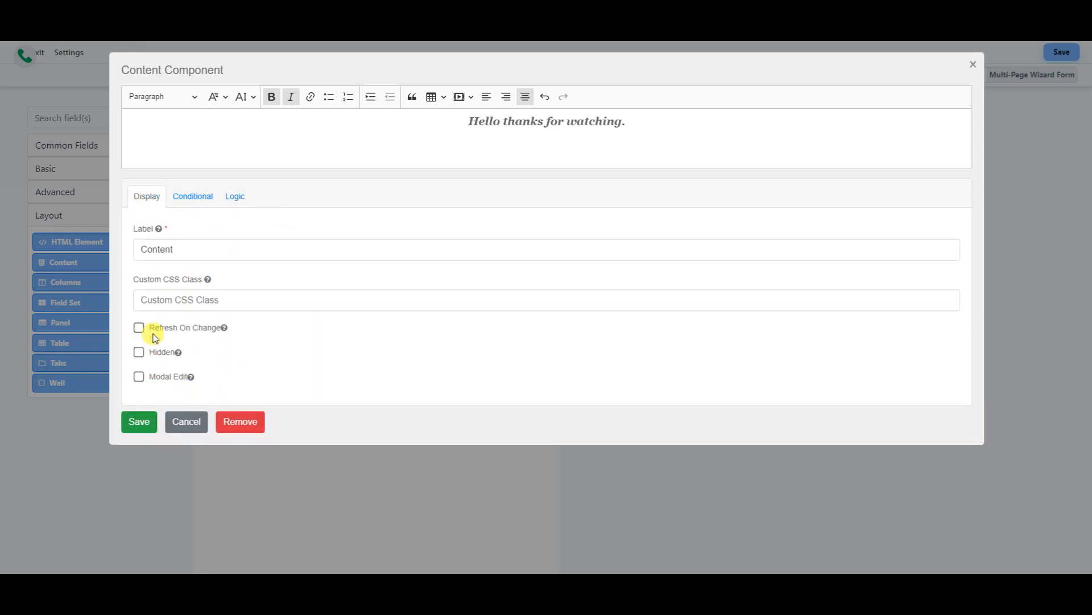
left_click(140, 422)
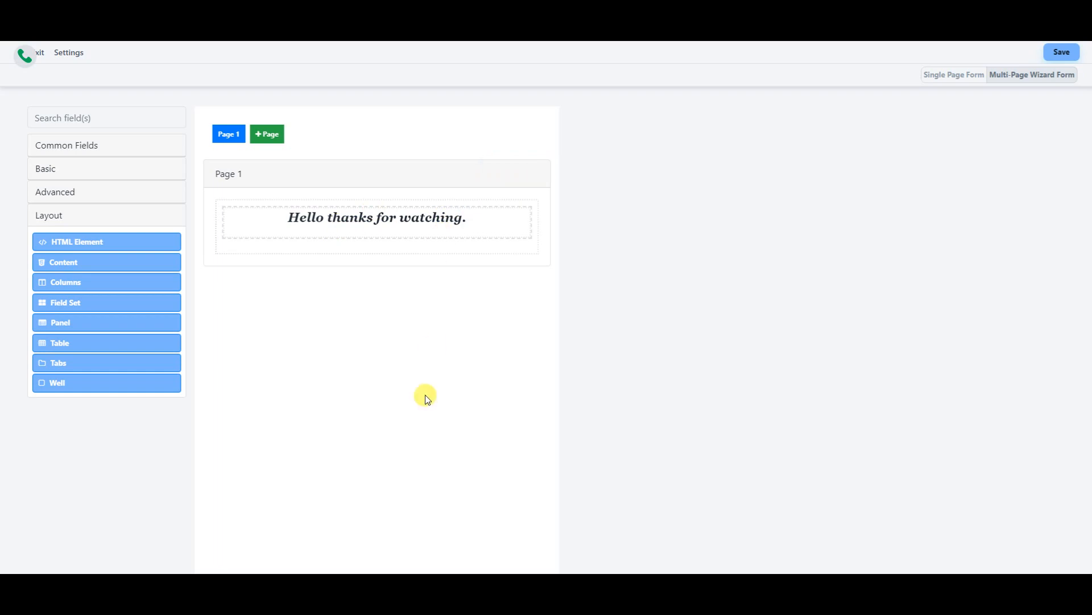
- Drag First Name, Last Name and Email from Common Fields under the greeting
left_click(72, 147)
left_click_drag(79, 182, 343, 250)
left_click_drag(73, 191, 319, 308)
left_click_drag(59, 252, 329, 362)
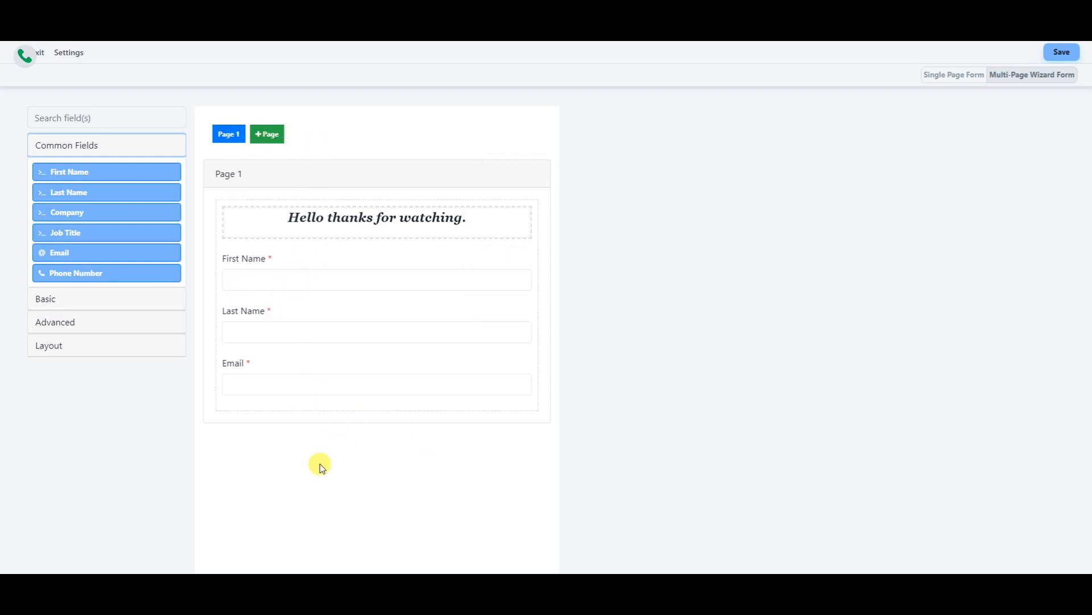
- Create Page 2 with a Columns layout and put an Image field in its left column
left_click(266, 135)
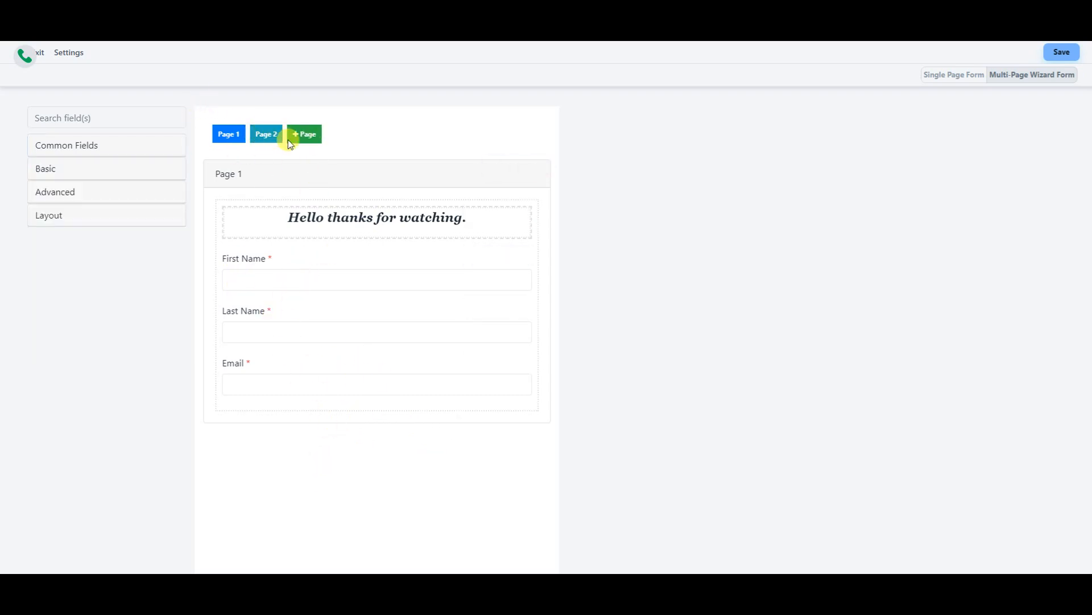
left_click(267, 139)
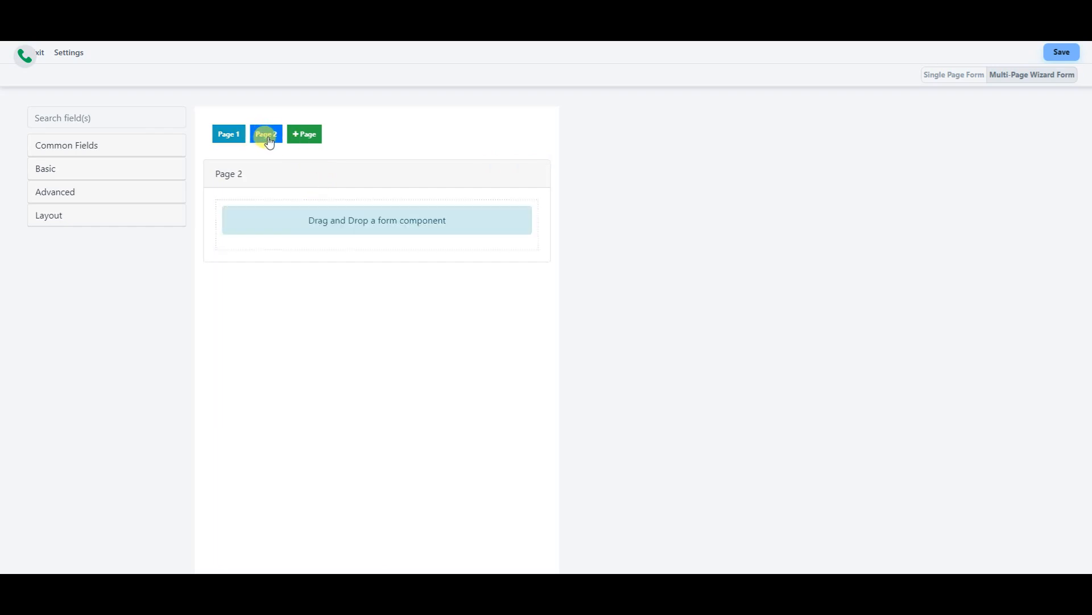
left_click(91, 221)
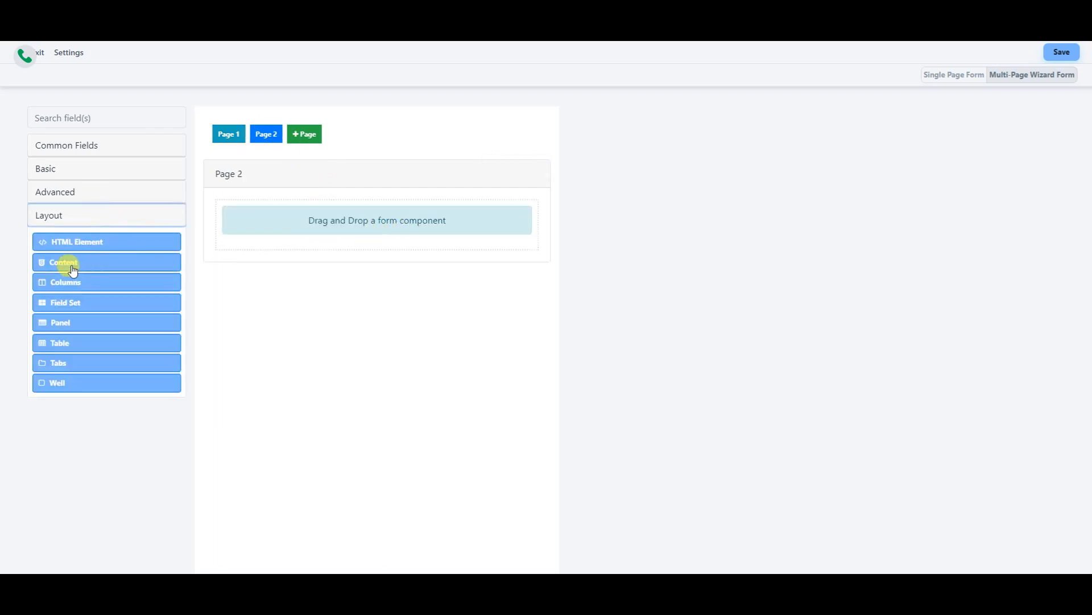
left_click_drag(81, 289, 367, 209)
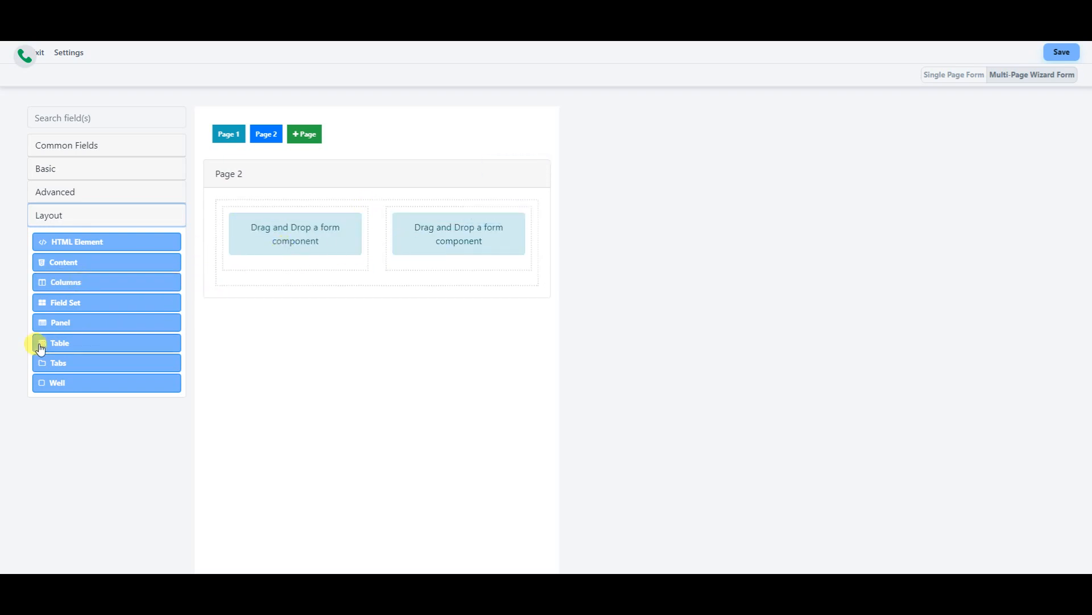
left_click(90, 191)
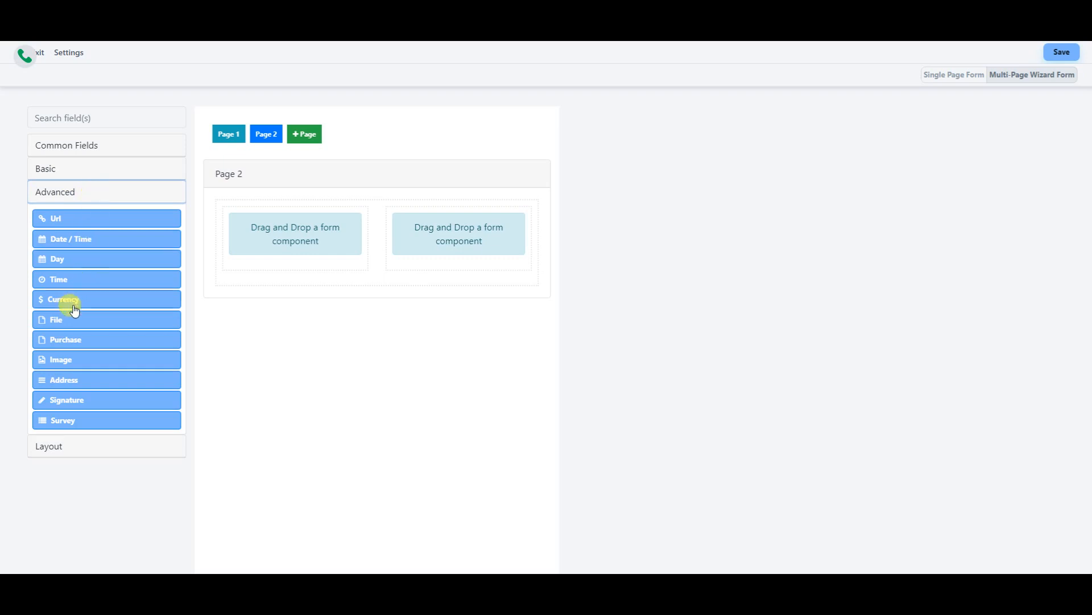
left_click_drag(67, 364, 273, 248)
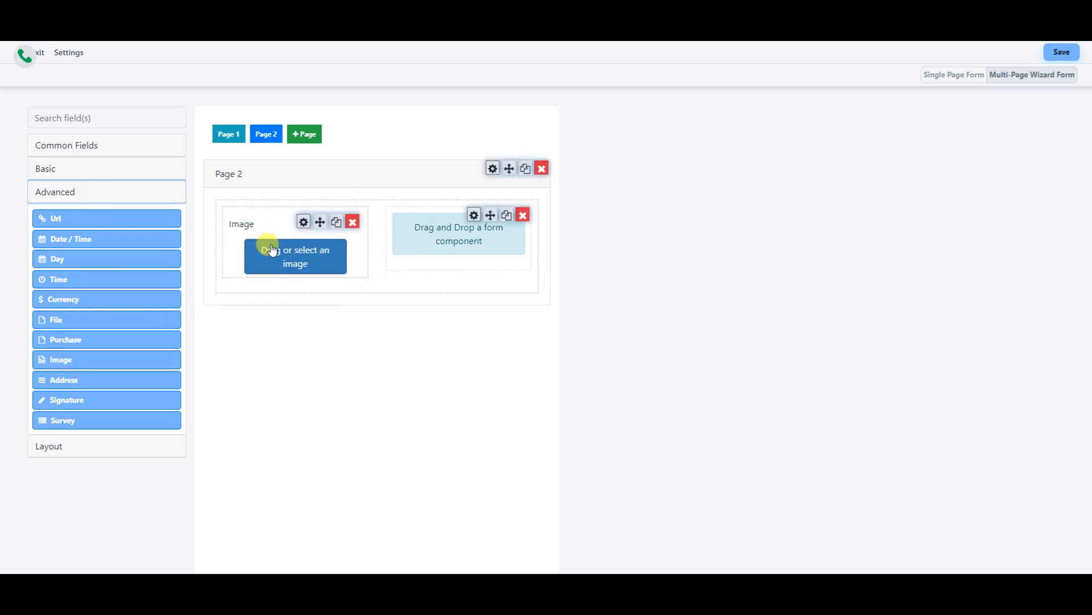
left_click(304, 223)
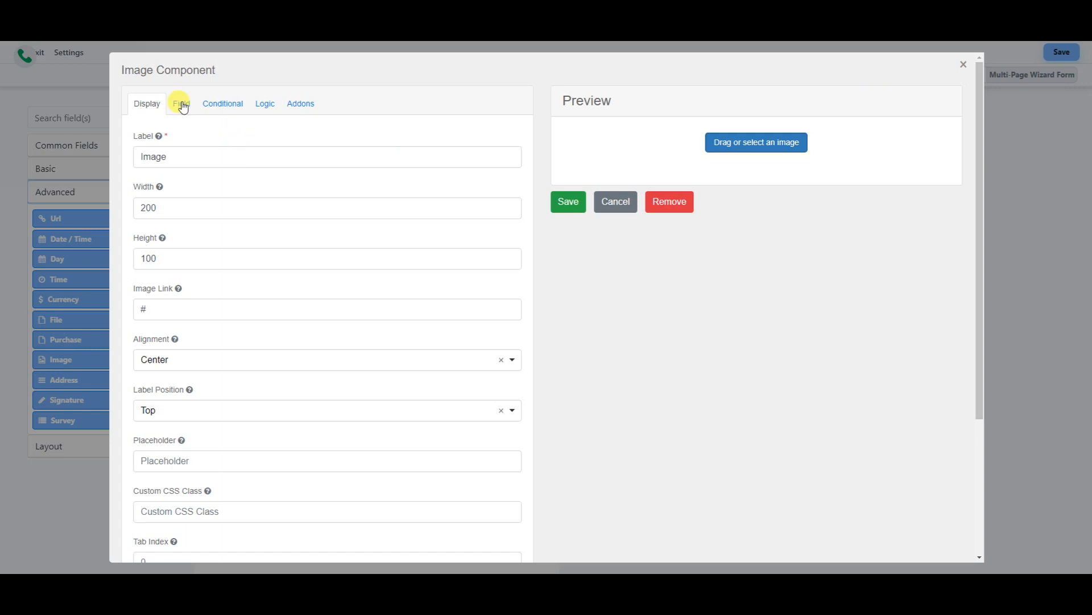
left_click(180, 308)
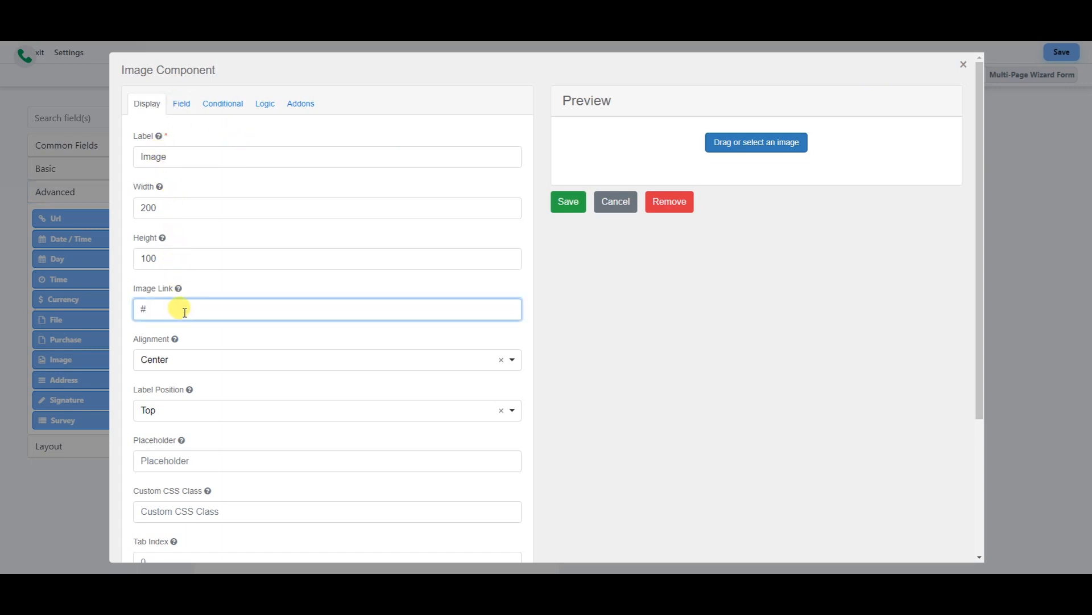
scroll(227, 317, "down", 3)
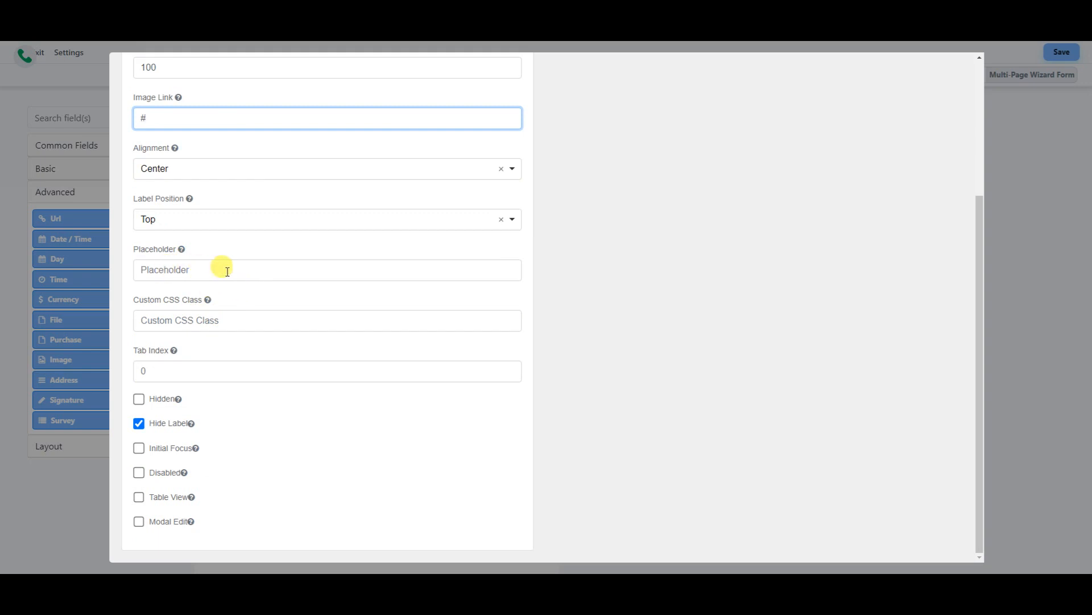
scroll(210, 356, "up", 3)
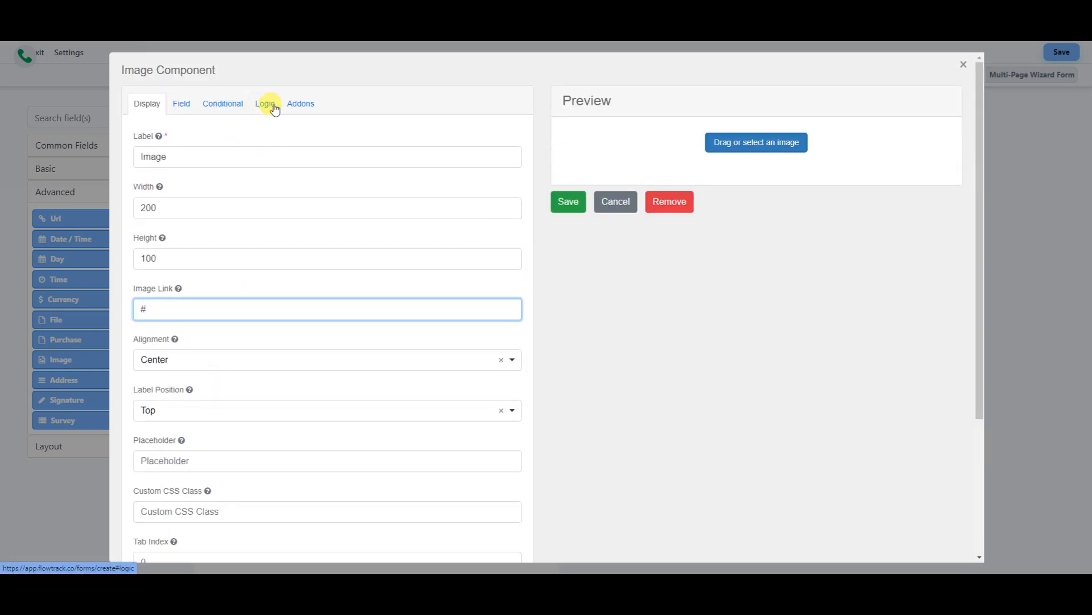
left_click(298, 108)
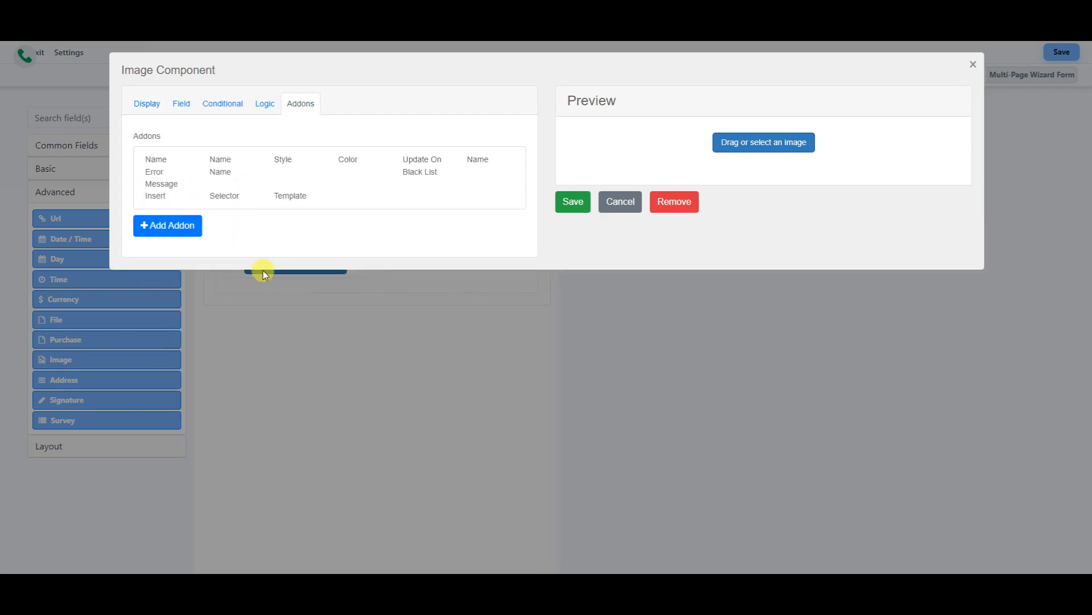
left_click(174, 222)
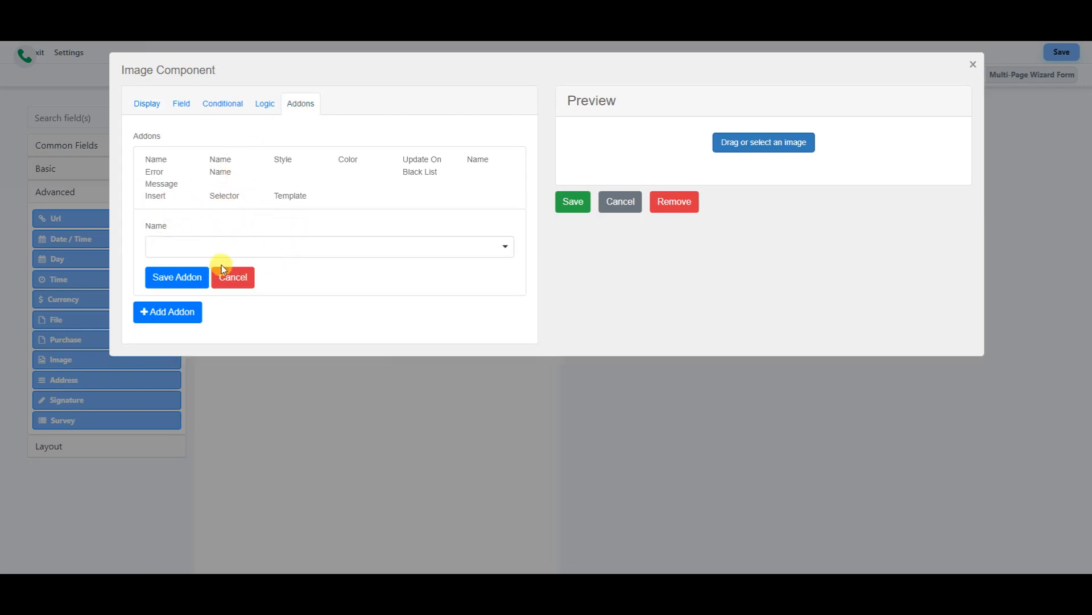
left_click(468, 251)
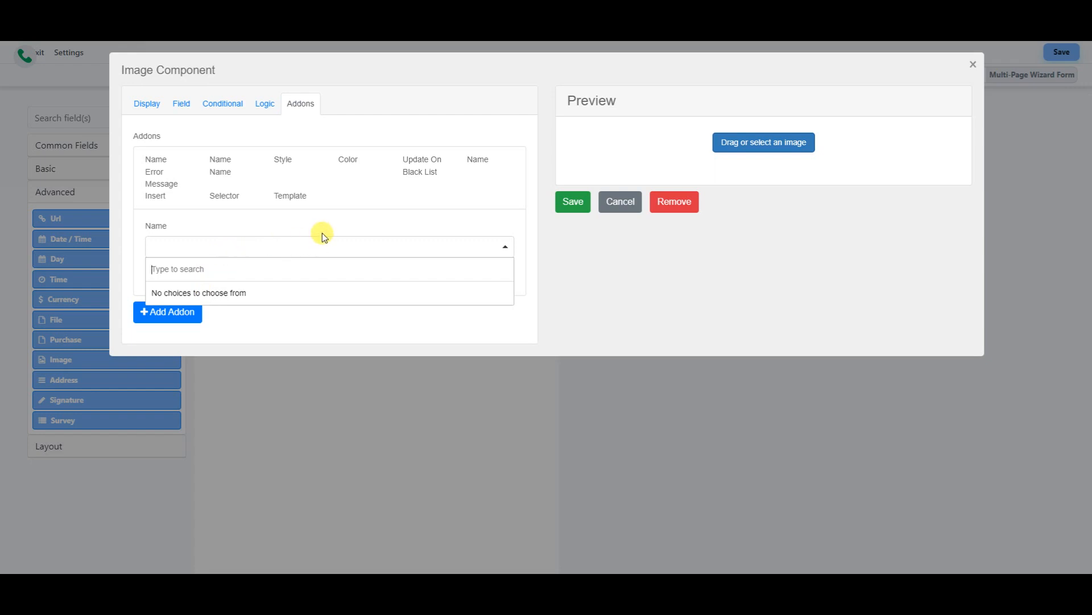
left_click(391, 229)
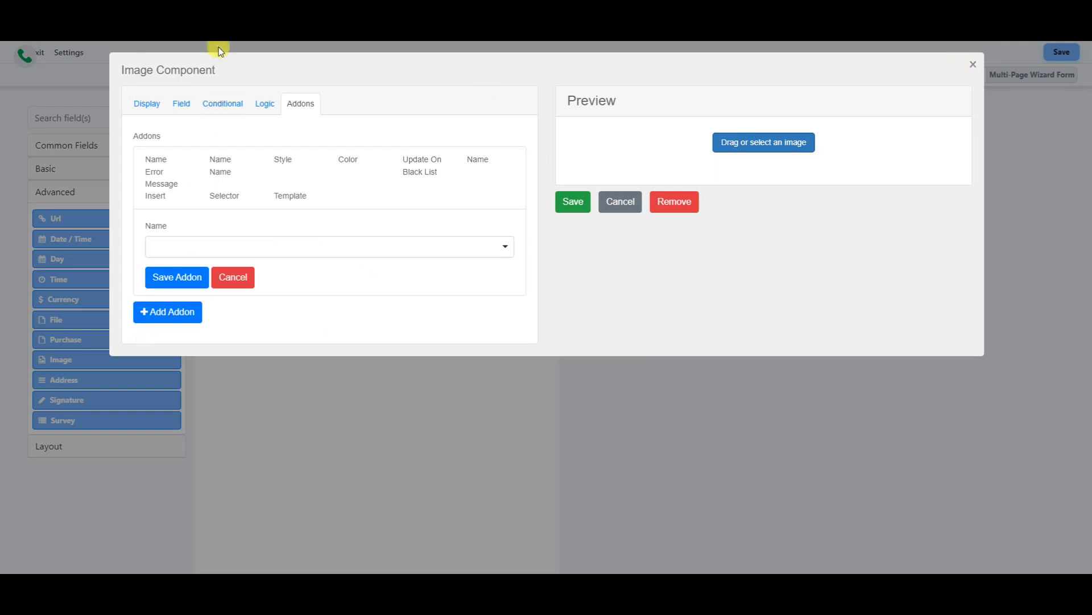
left_click(142, 110)
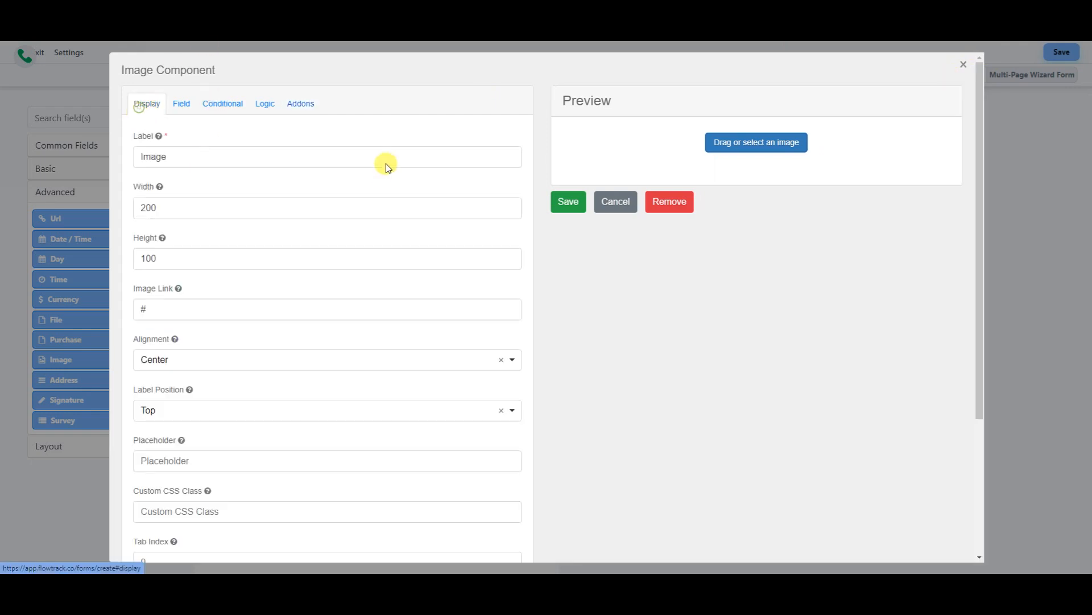
left_click(561, 206)
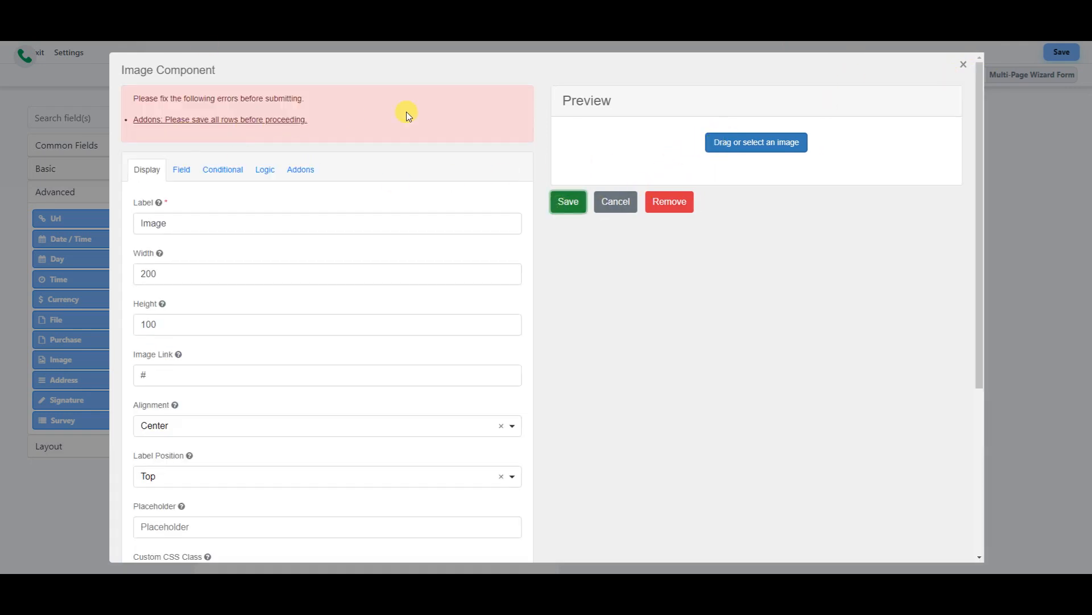
left_click(966, 64)
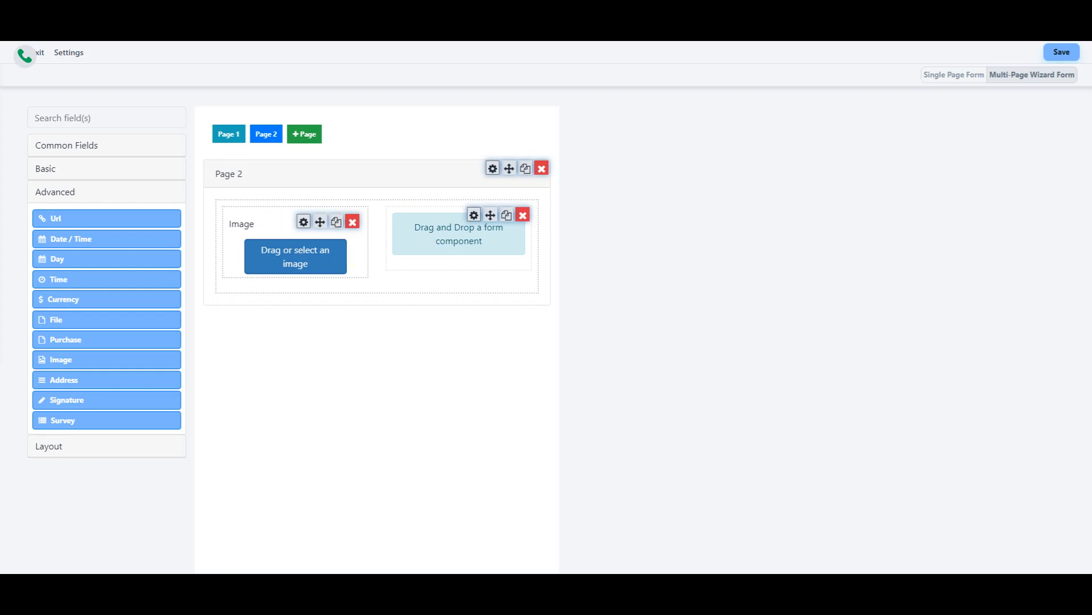
- Choose the NEW LOGO EMBLEM final -Medium 1 image for the Image field
left_click_drag(541, 65, 769, 71)
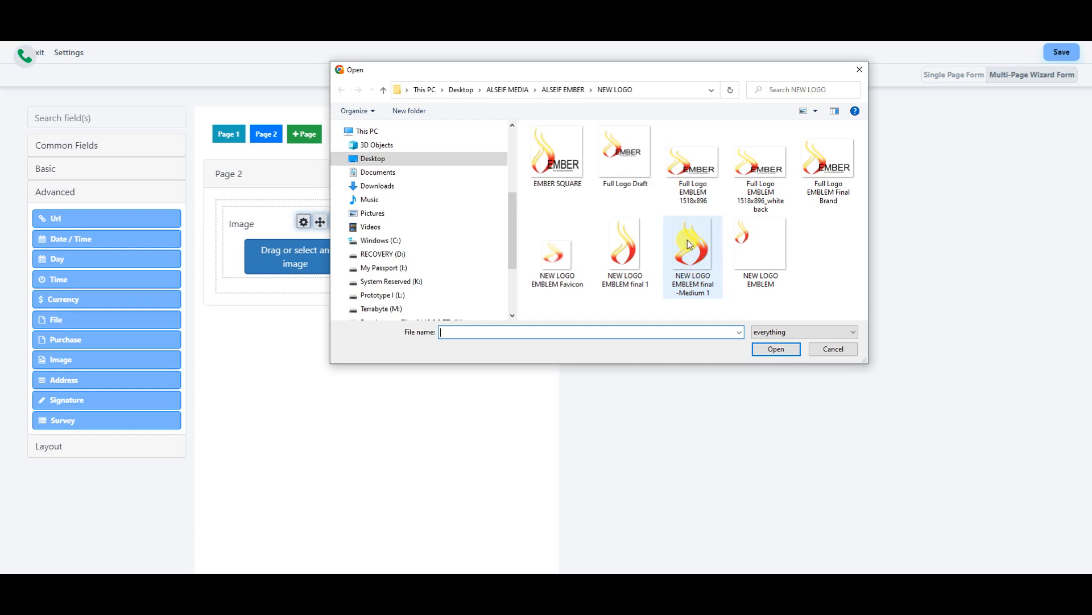
double_click(698, 252)
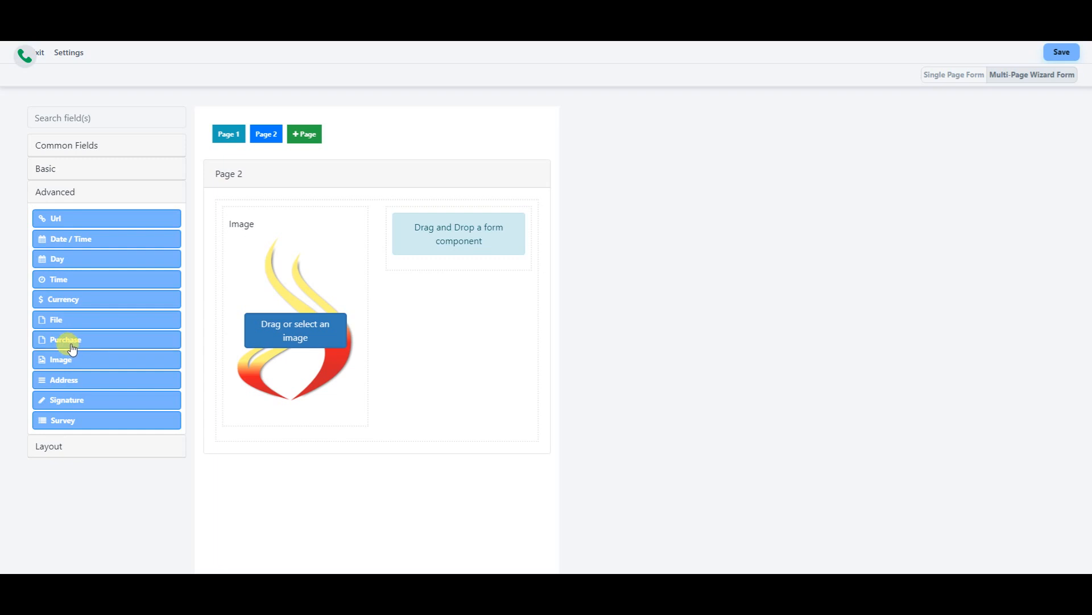
- Drop a Purchase block into Page 2's right column and list its purchase types
left_click_drag(70, 339, 444, 237)
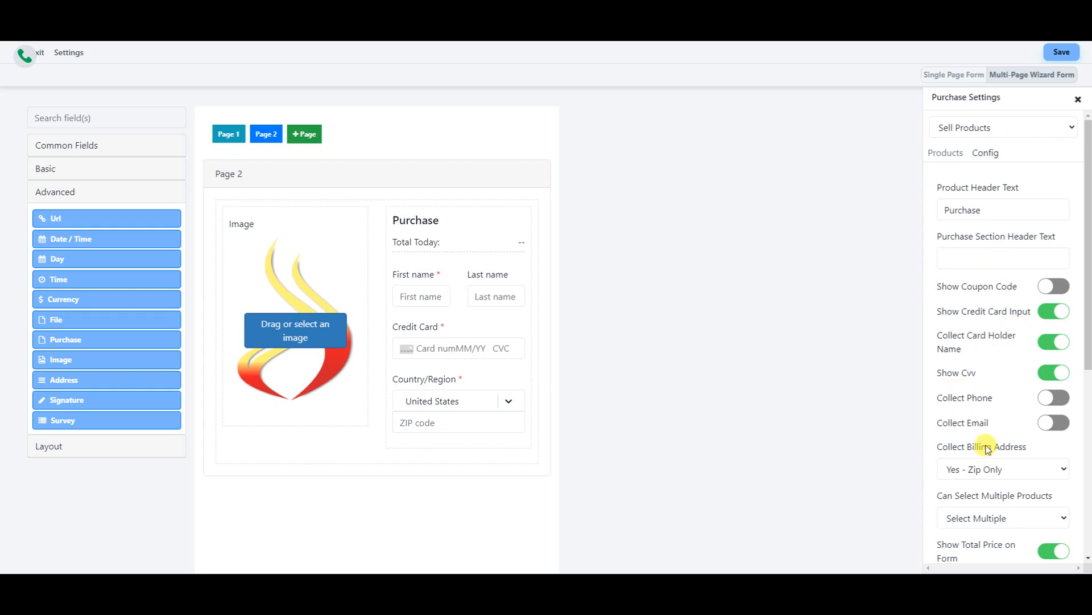
left_click(1067, 126)
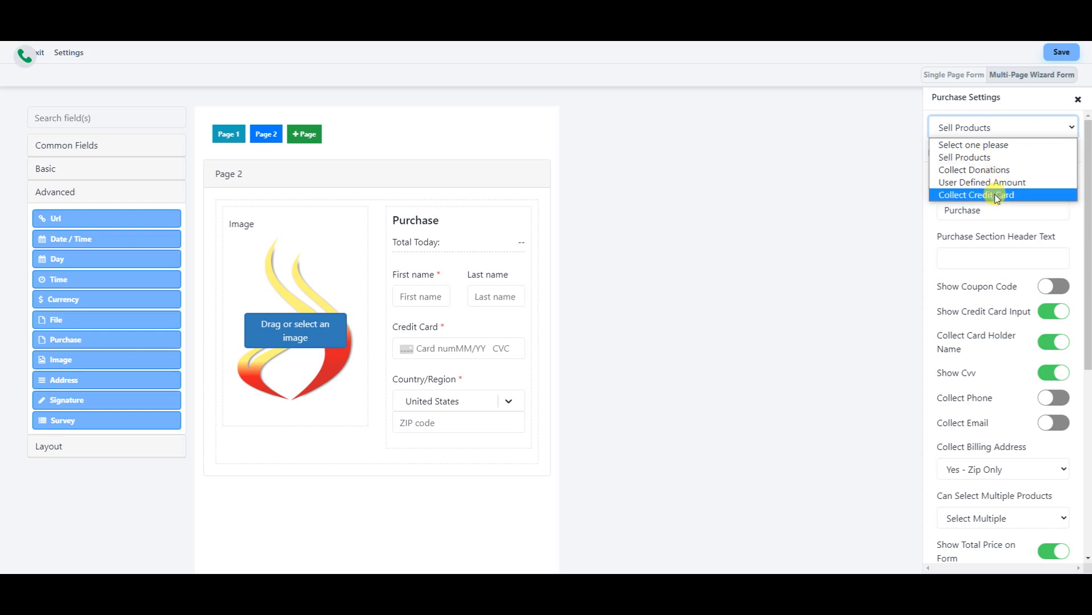
- Choose Sell Products, edit the product header, and enter placeholder section header text 'gfhhdhhfghdfhgf'
left_click(981, 159)
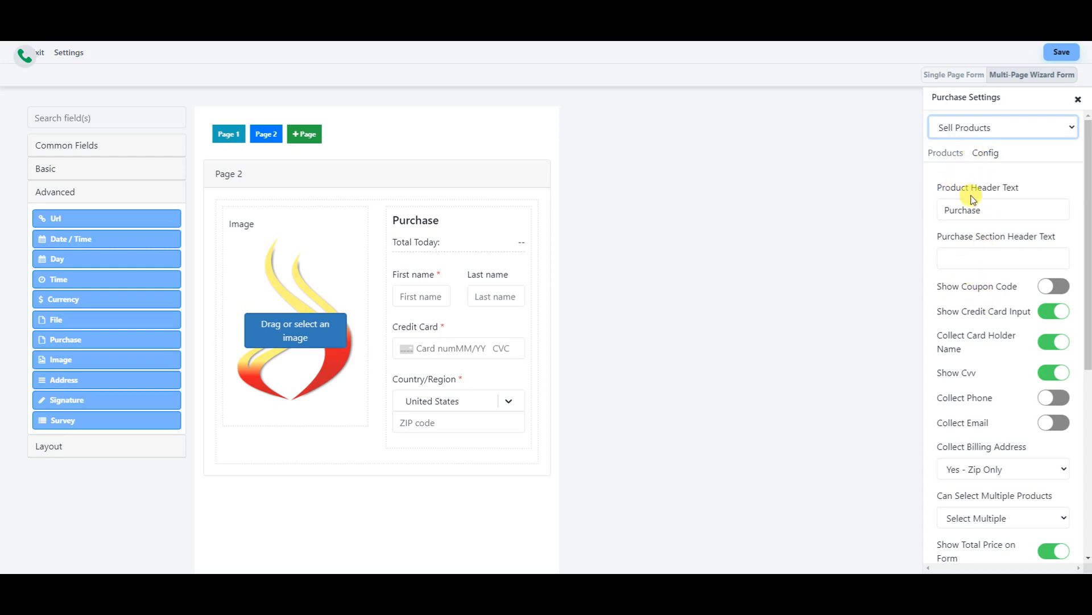
scroll(999, 206, "down", 3)
scroll(994, 136, "up", 2)
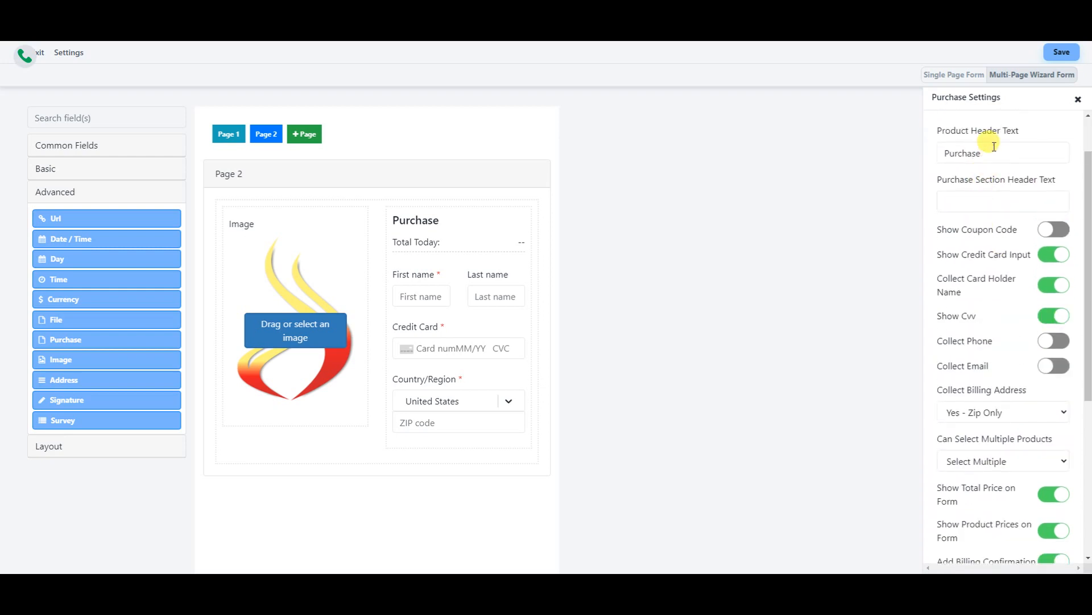
double_click(962, 150)
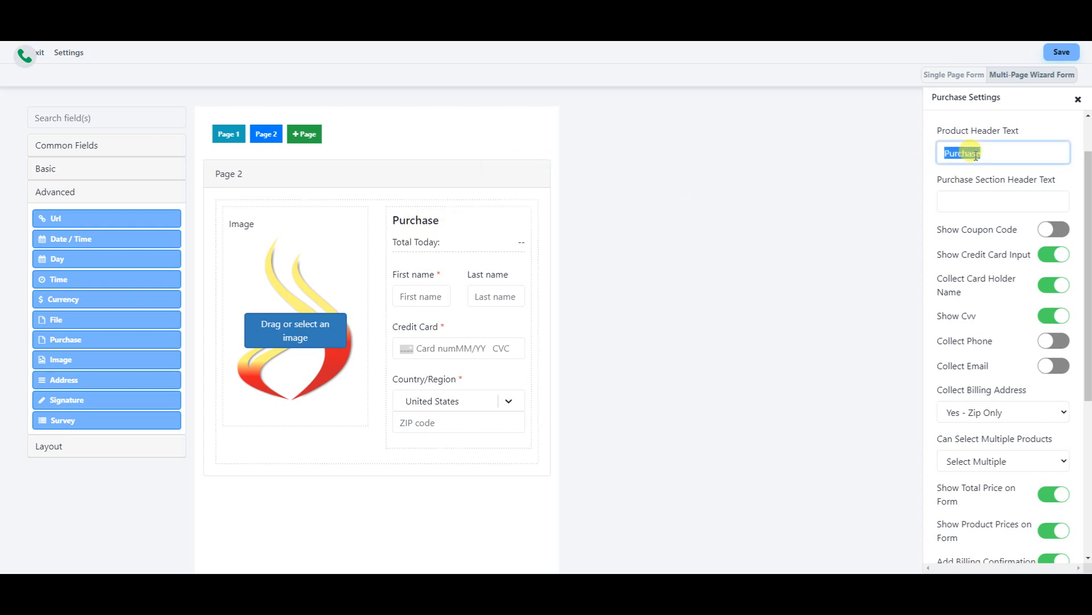
type("Buy my stuff ple")
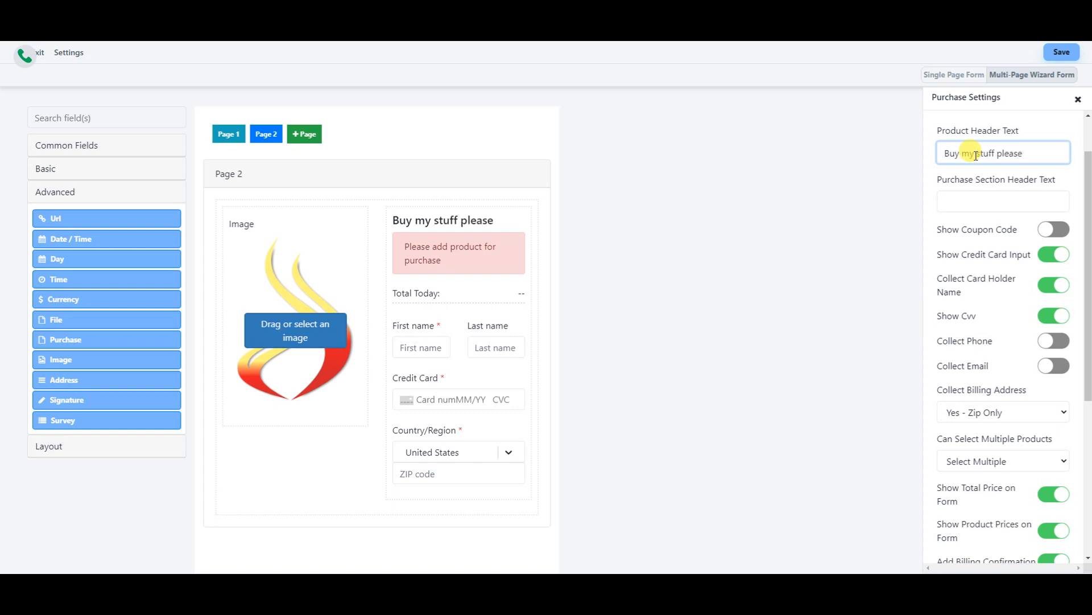
left_click(992, 204)
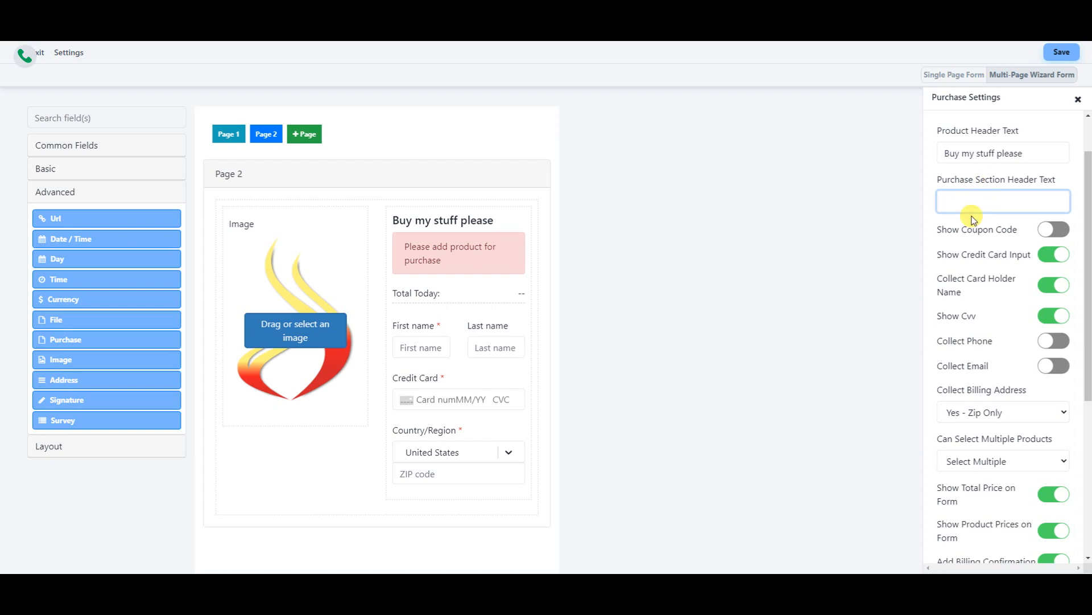
type("gfhhdhhfghdfhgf")
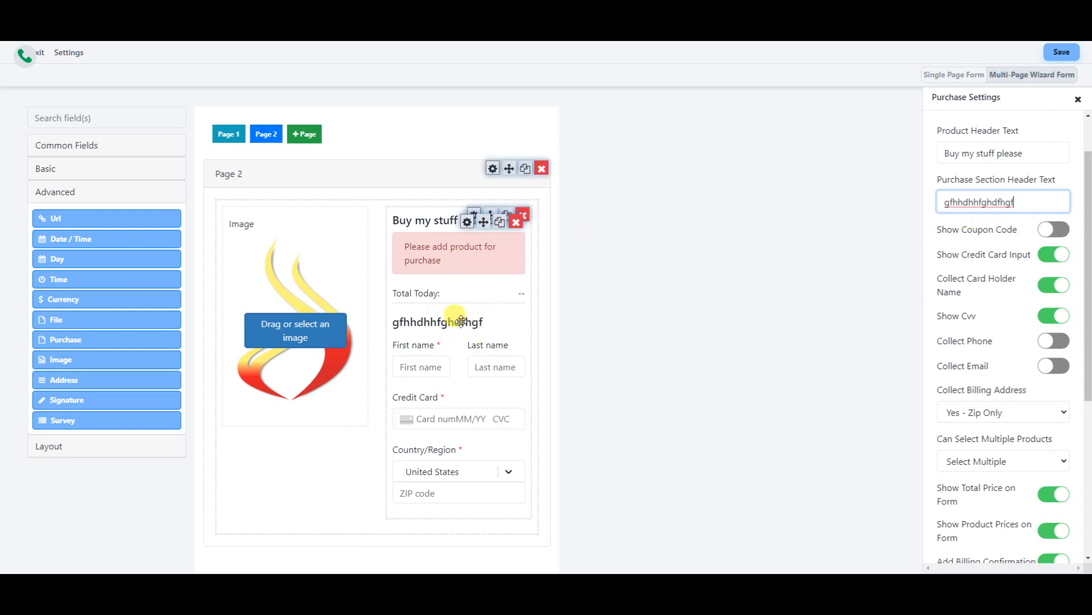
- Toggle coupon code, phone and email collection on then off; keep billing address at ZIP only
left_click(1050, 233)
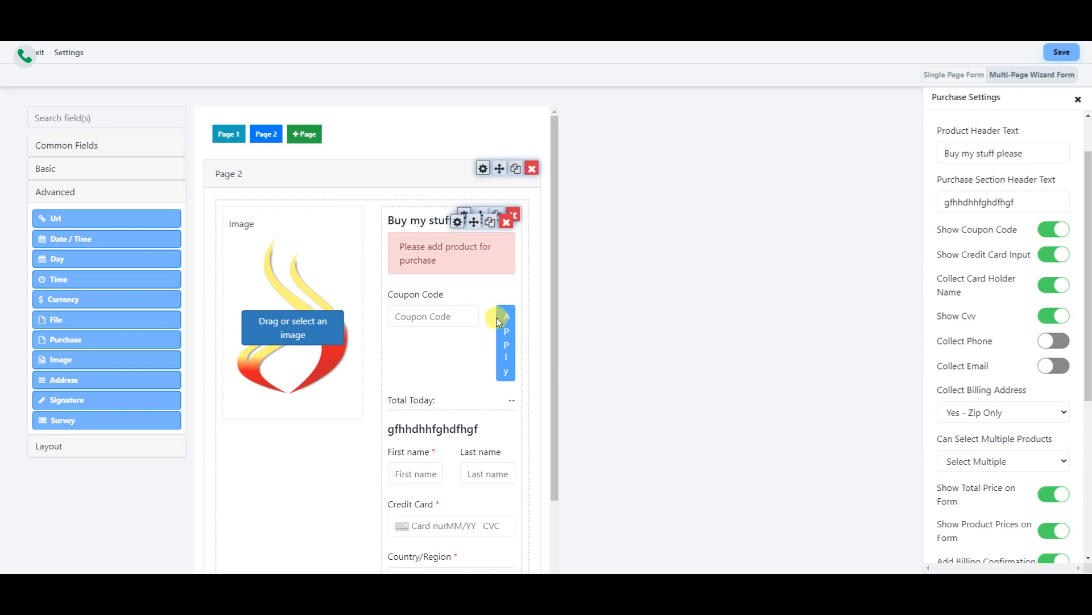
left_click(1053, 230)
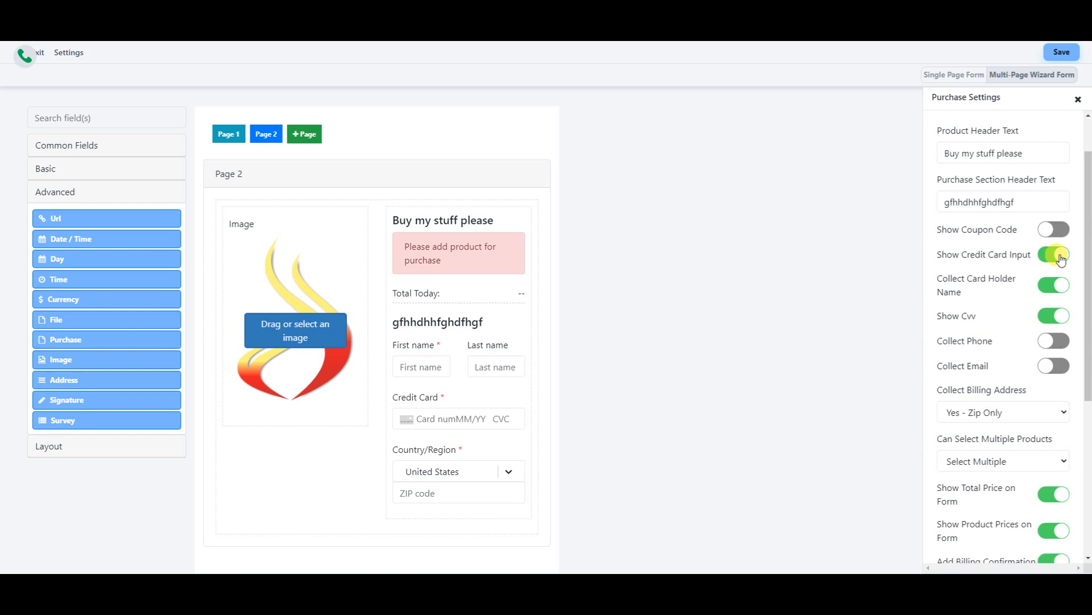
scroll(1034, 285, "down", 2)
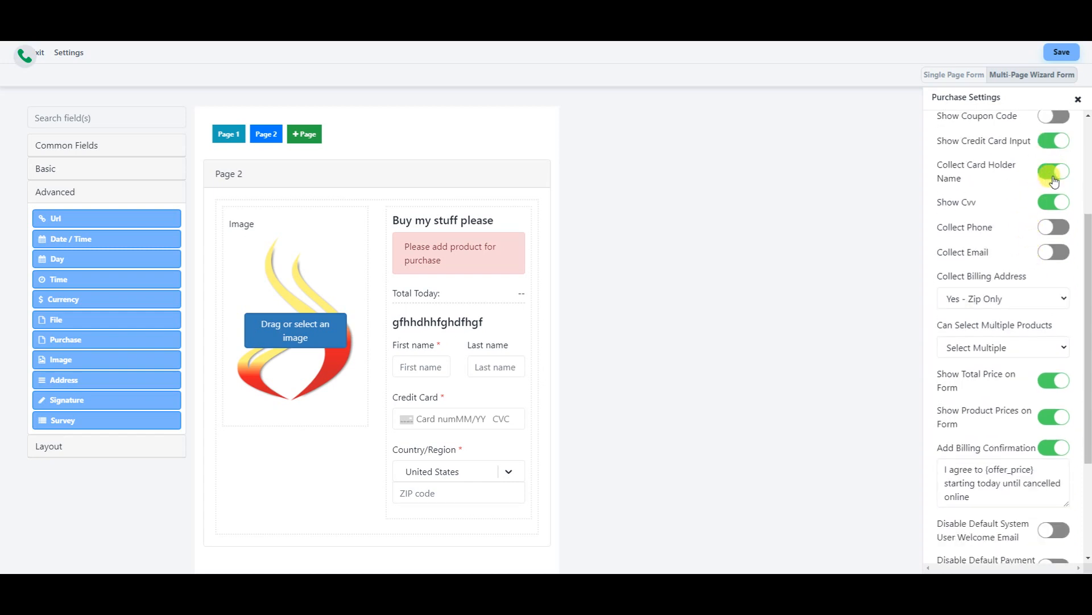
left_click(1050, 235)
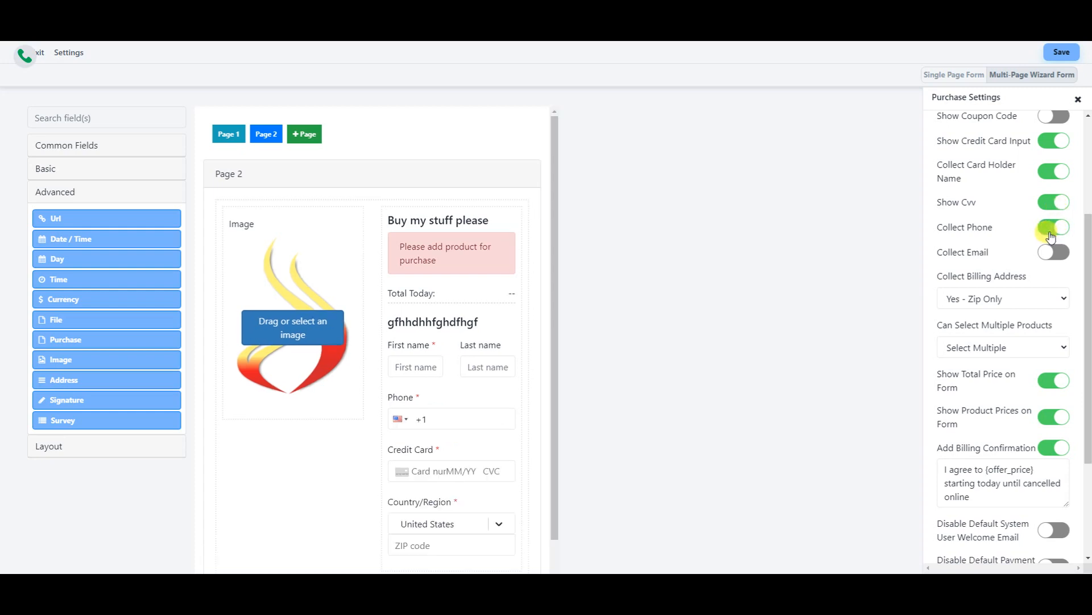
left_click(1050, 235)
left_click(1053, 257)
left_click(1054, 258)
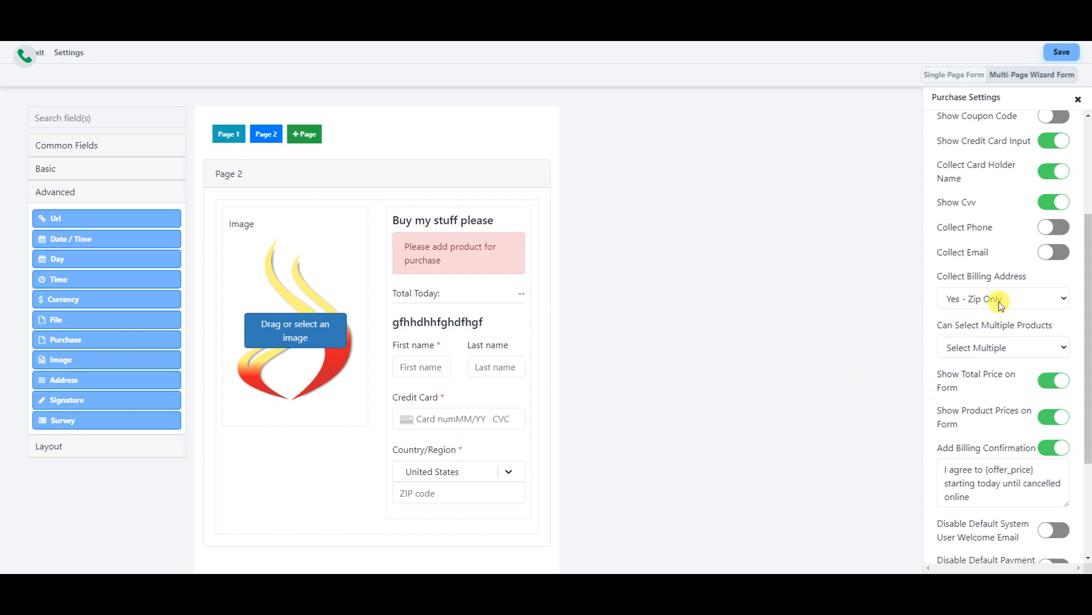
left_click(1061, 297)
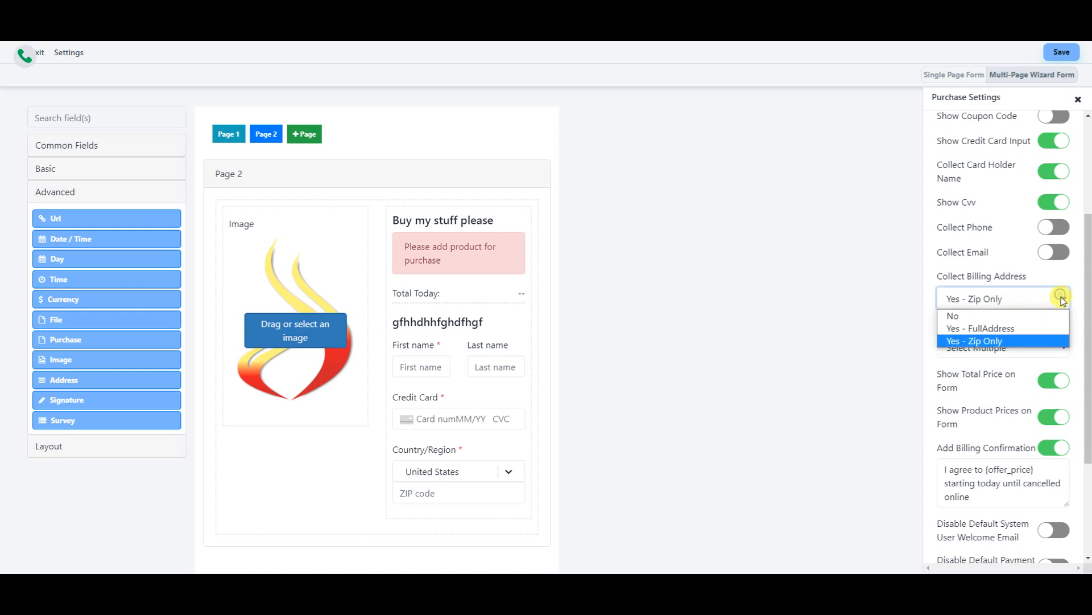
left_click(1018, 342)
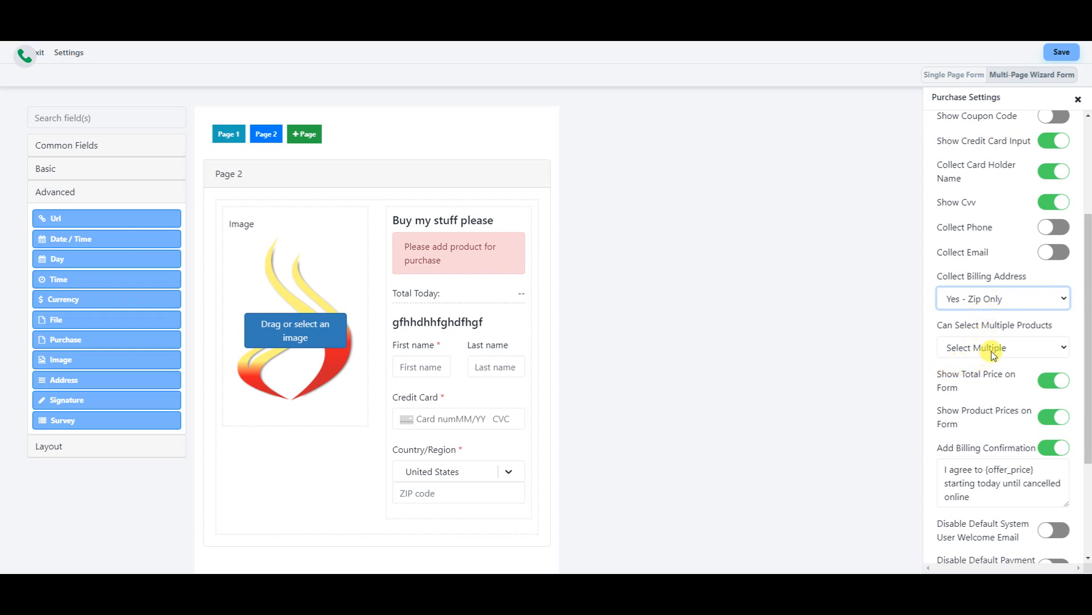
- Try single-product selection, then allow multiple products with Sell Products kept
scroll(990, 355, "down", 2)
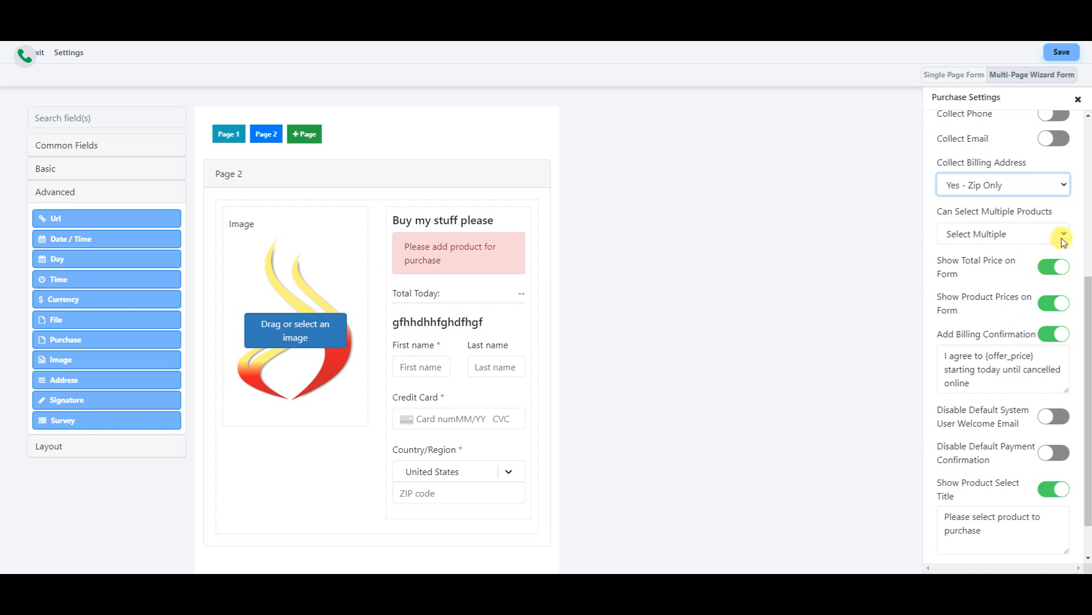
left_click(1064, 234)
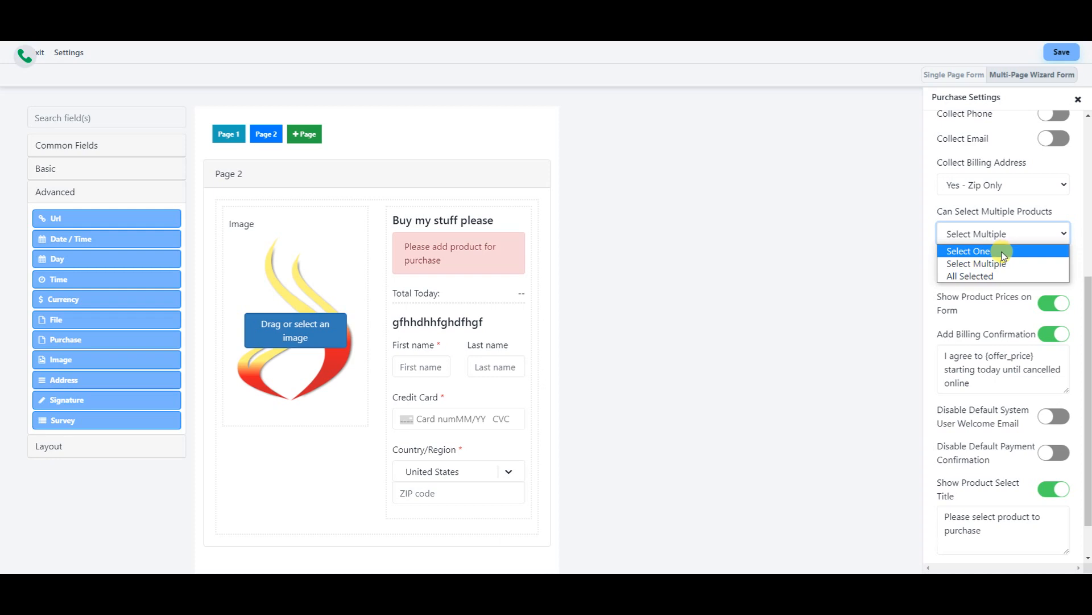
left_click(1003, 253)
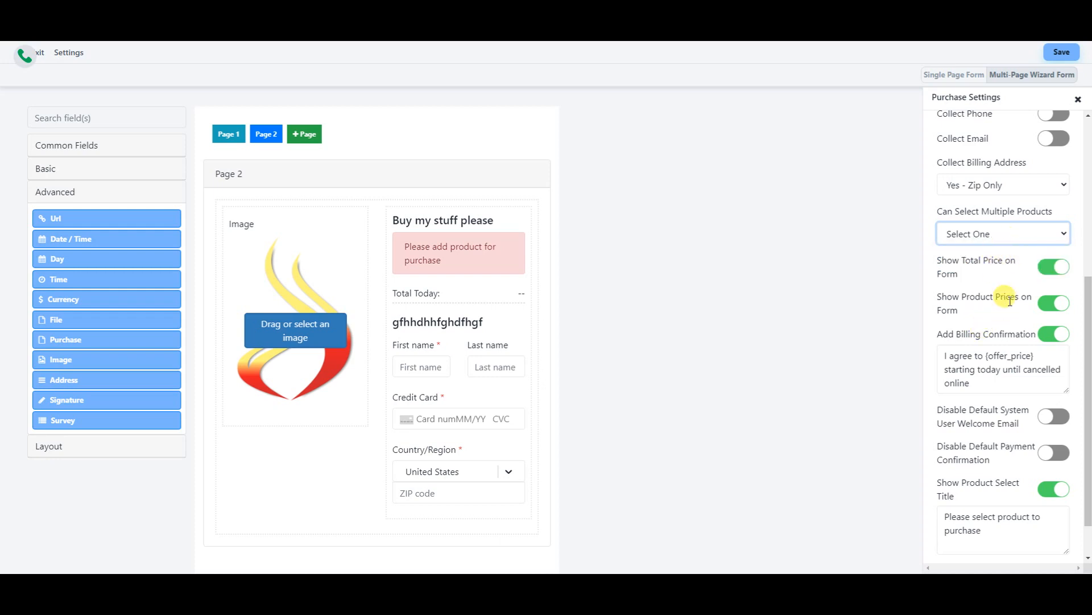
scroll(1010, 300, "down", 1)
scroll(1016, 304, "up", 6)
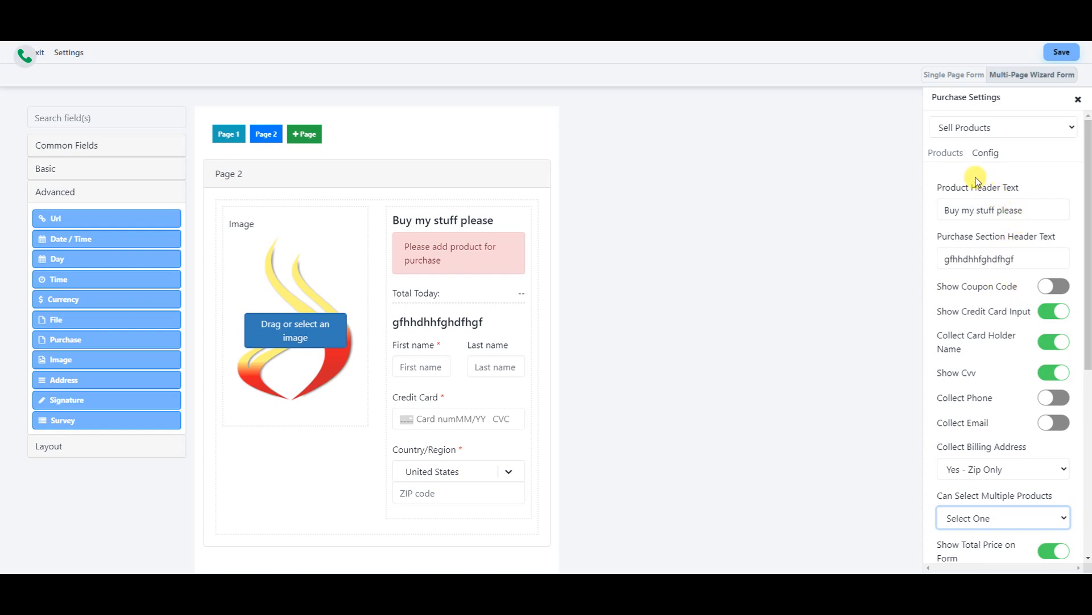
left_click(990, 153)
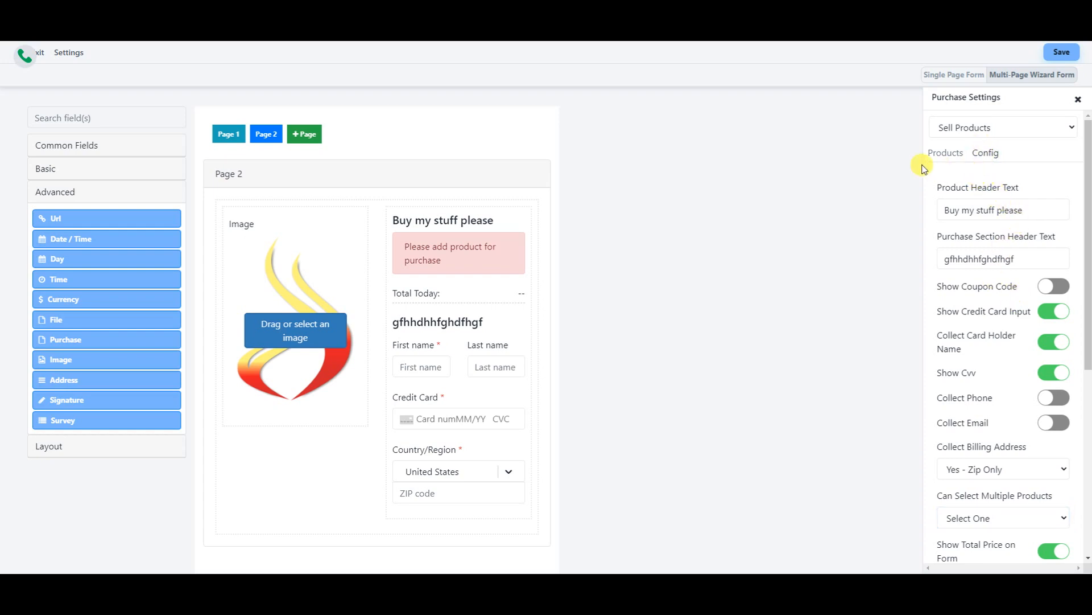
left_click(987, 152)
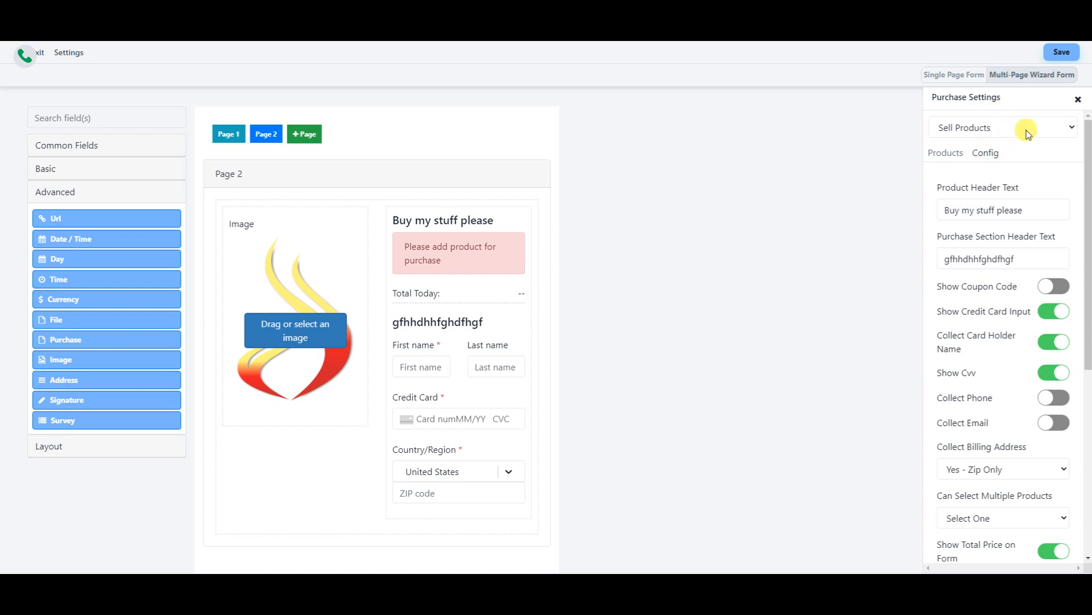
left_click(1029, 127)
left_click(1029, 153)
scroll(1001, 307, "down", 6)
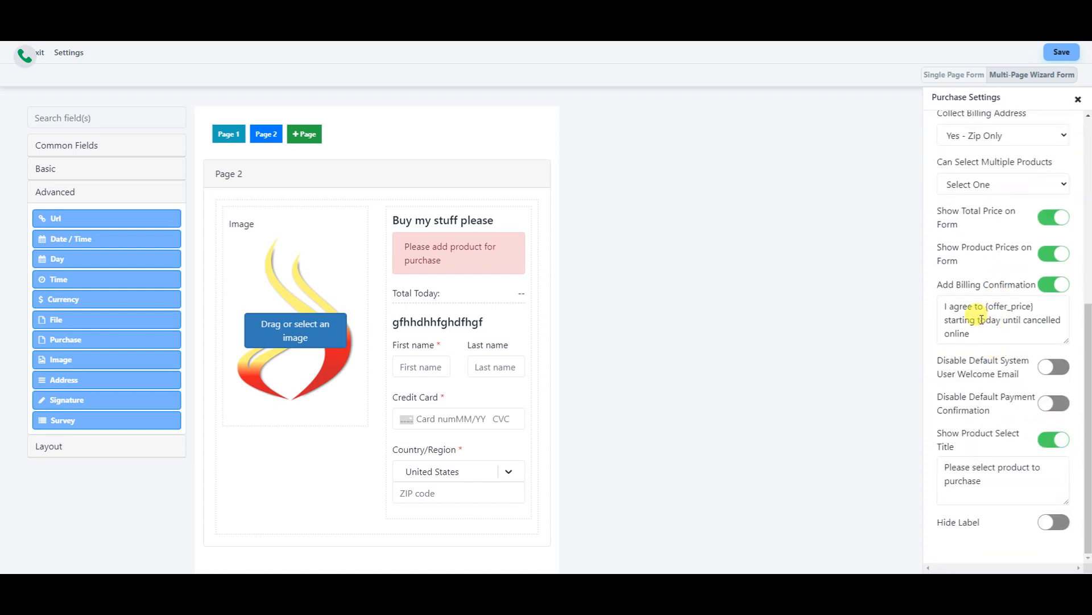
left_click(1058, 185)
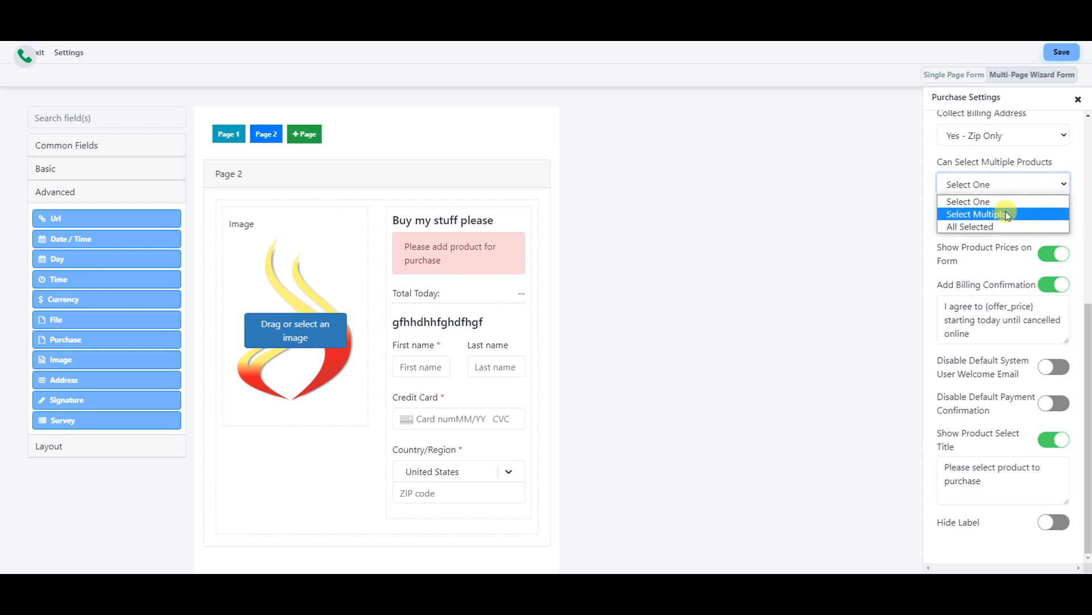
left_click(976, 213)
scroll(1004, 205, "up", 6)
left_click(993, 159)
- Start saving the form, cancel, and confirm the purchase type stays Sell Products
left_click(1058, 52)
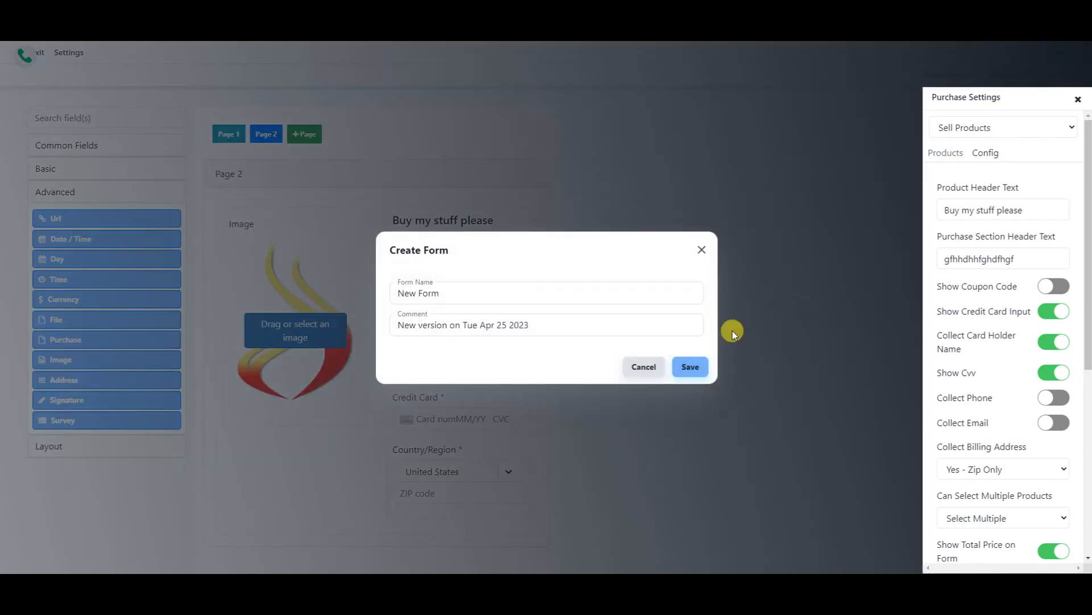
left_click(643, 366)
left_click(705, 316)
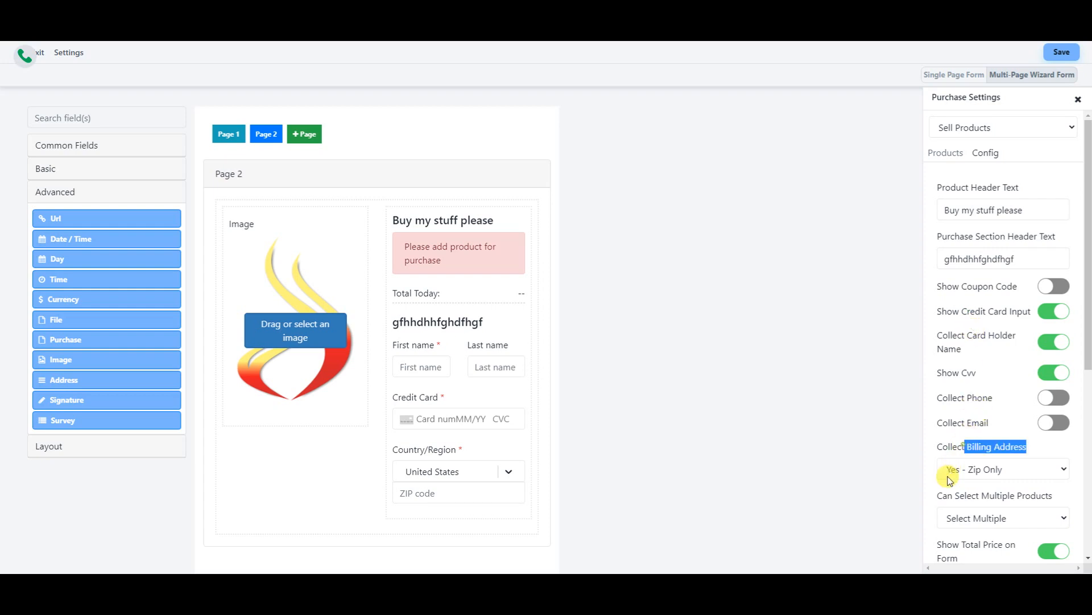
left_click(1019, 131)
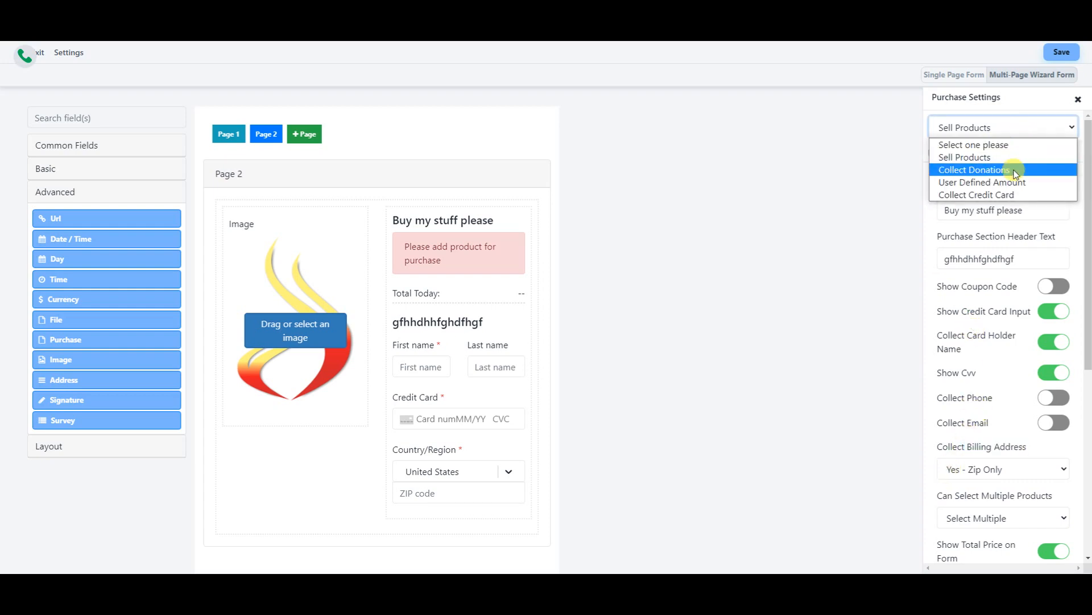
left_click(1002, 157)
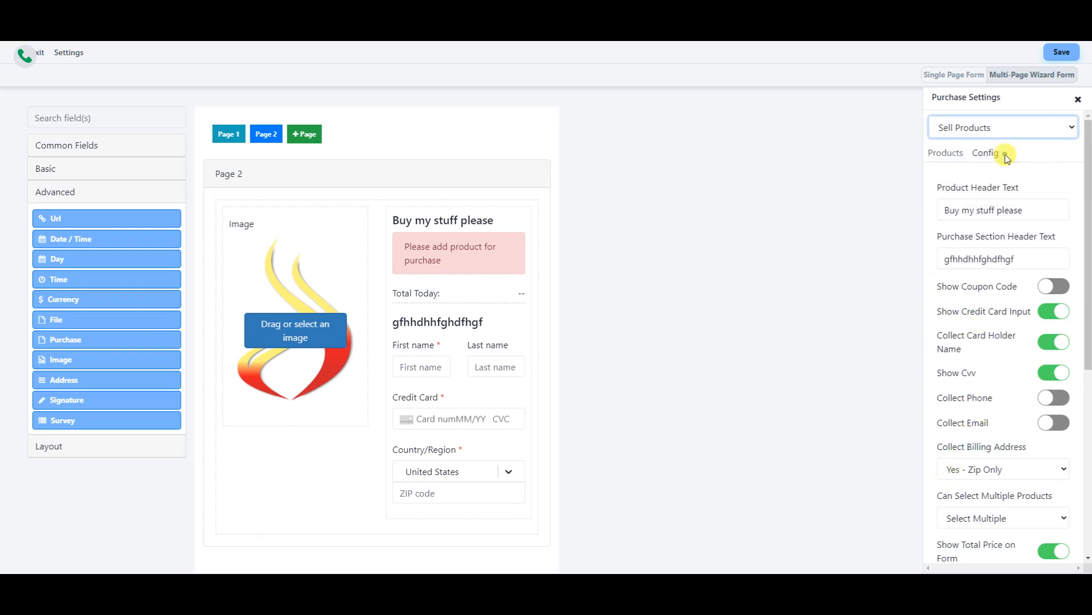
- Select Funnel Builder Pro ($5.99/month) from the Products list for the purchase block
triple_click(942, 153)
left_click(944, 153)
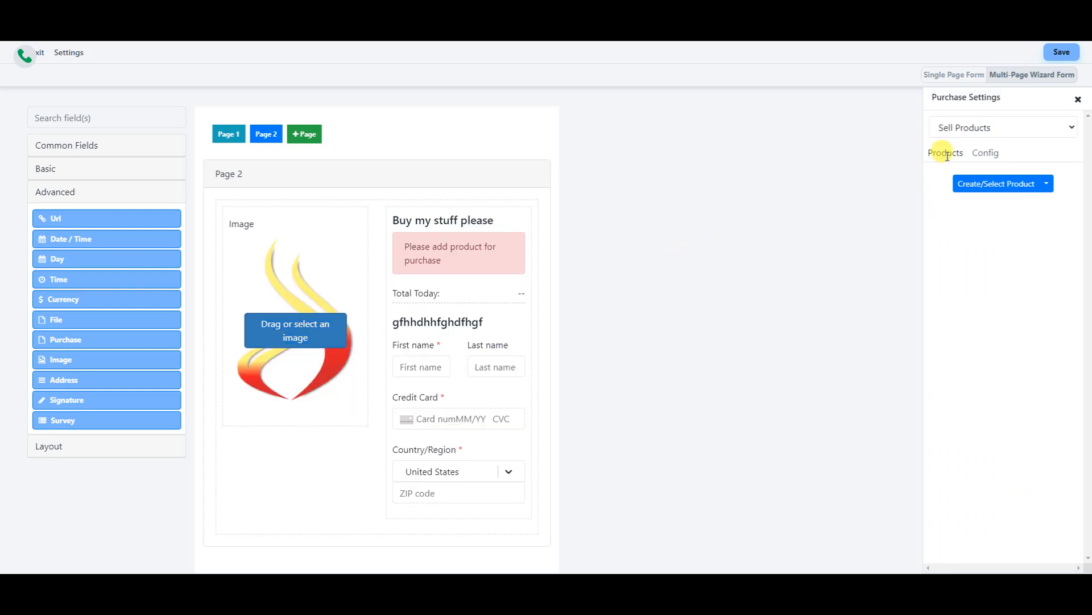
left_click(1047, 185)
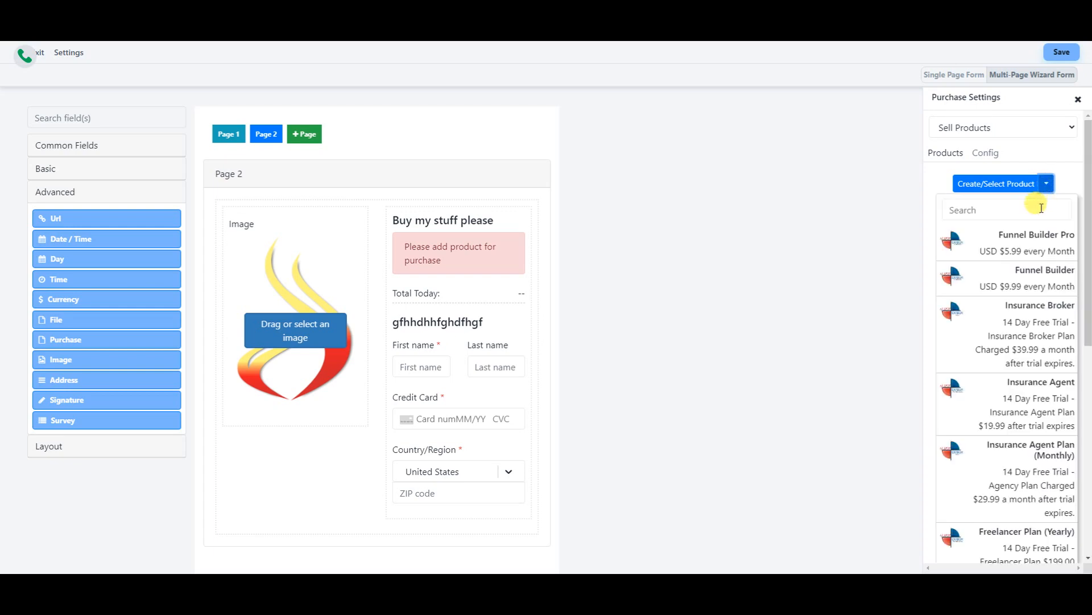
left_click(961, 243)
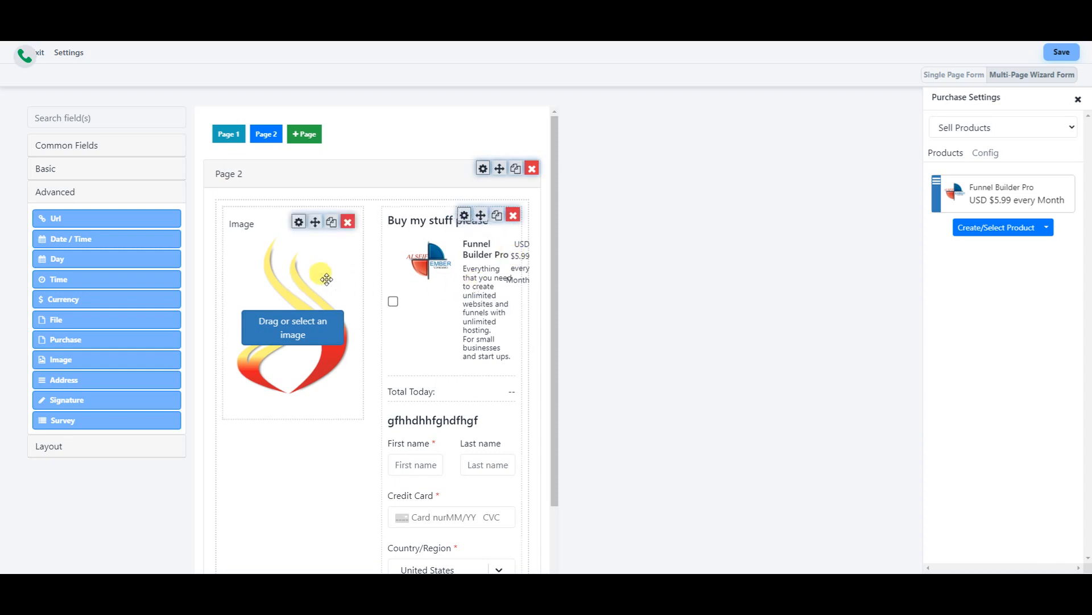
left_click_drag(447, 276, 336, 447)
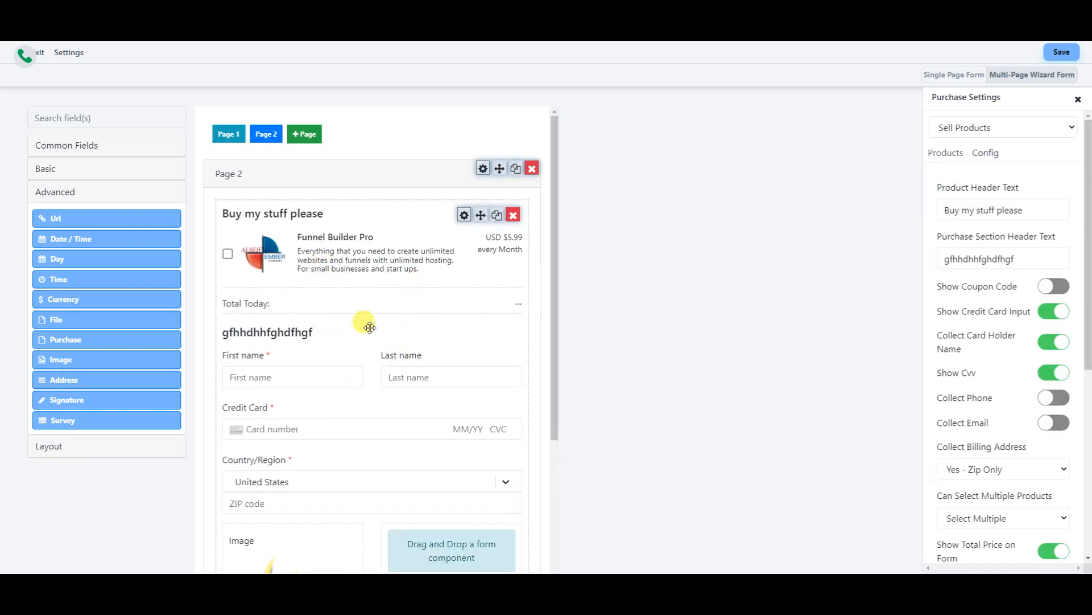
scroll(369, 327, "down", 4)
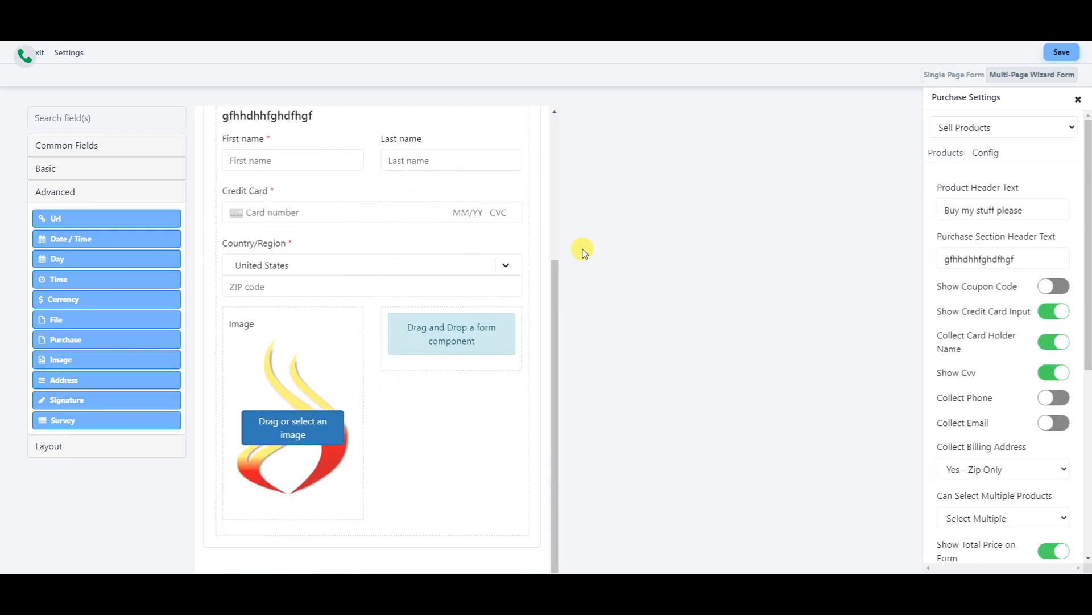
scroll(487, 247, "up", 4)
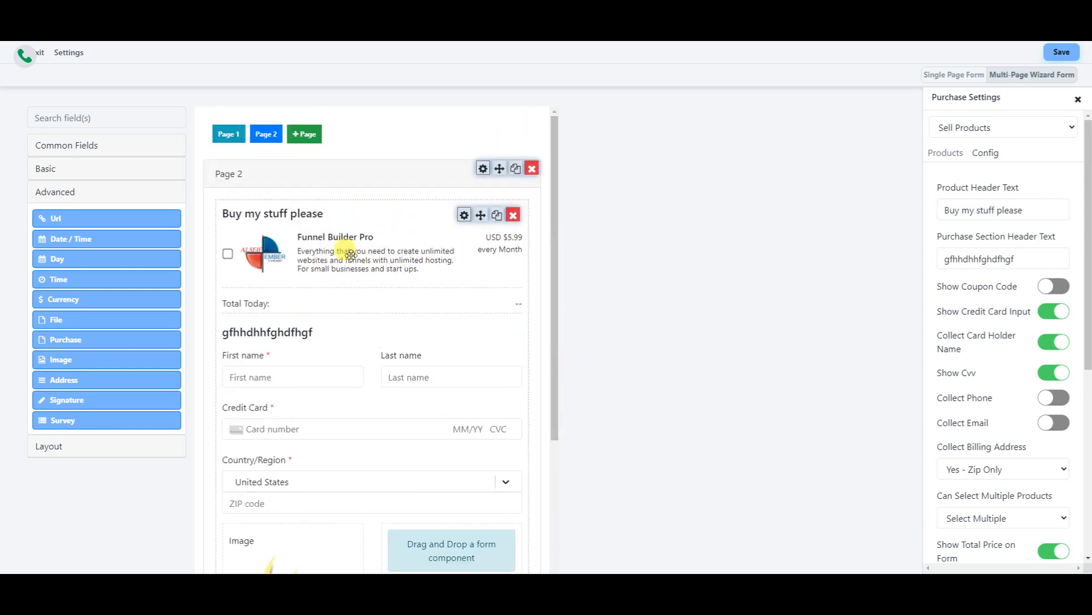
scroll(398, 274, "down", 2)
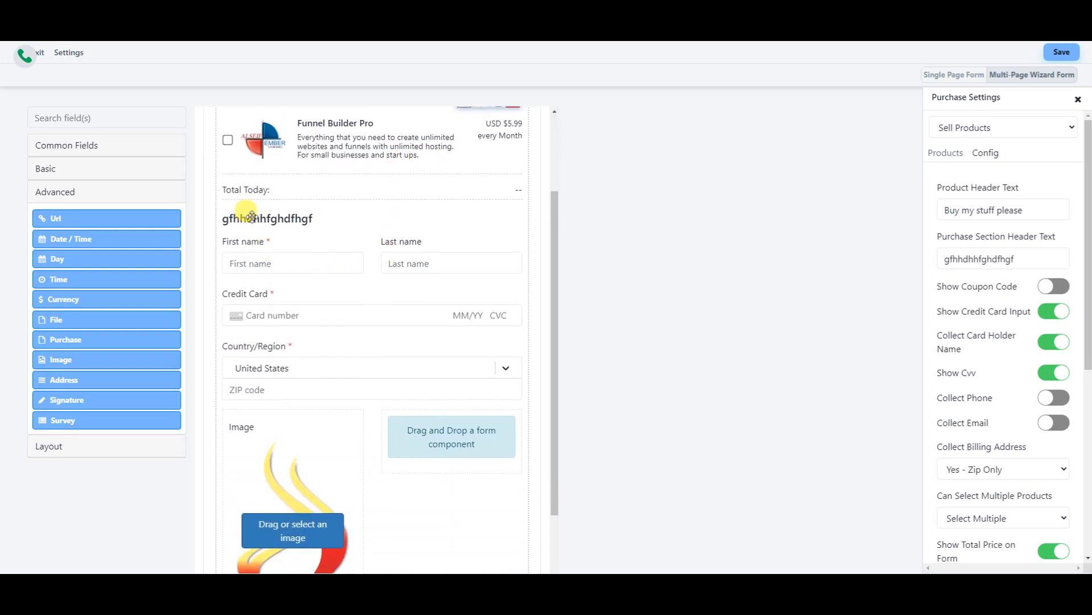
double_click(1038, 255)
key("BackSpace")
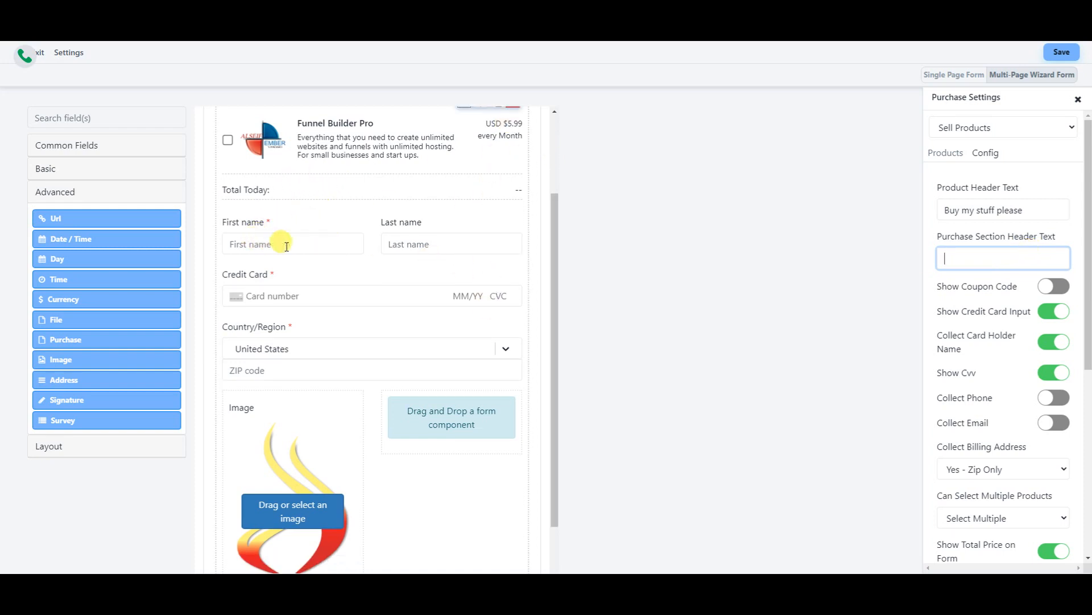
scroll(376, 346, "down", 2)
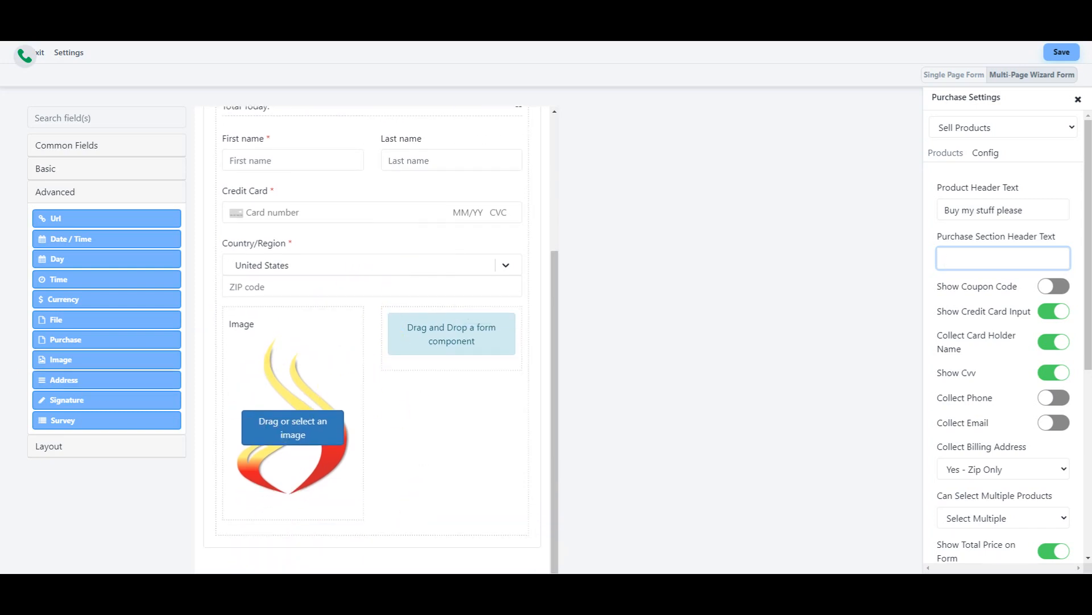
mouse_move(82, 406)
left_mouse_down()
mouse_move(318, 344)
mouse_move(467, 347)
mouse_move(462, 358)
left_mouse_up()
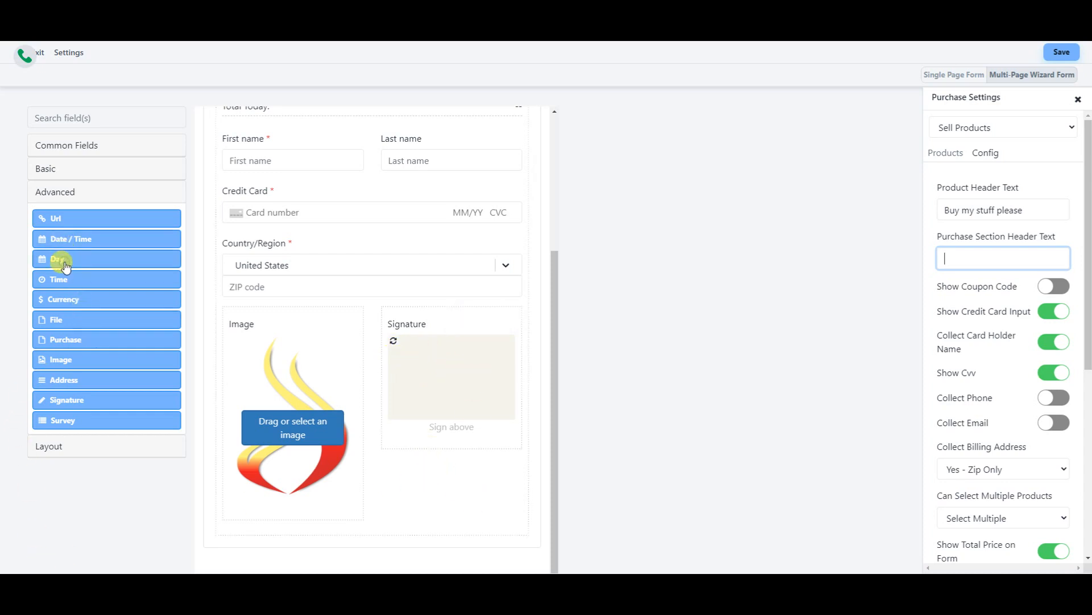
mouse_move(58, 241)
left_mouse_down()
mouse_move(370, 409)
mouse_move(427, 473)
mouse_move(424, 447)
mouse_move(424, 463)
left_mouse_up()
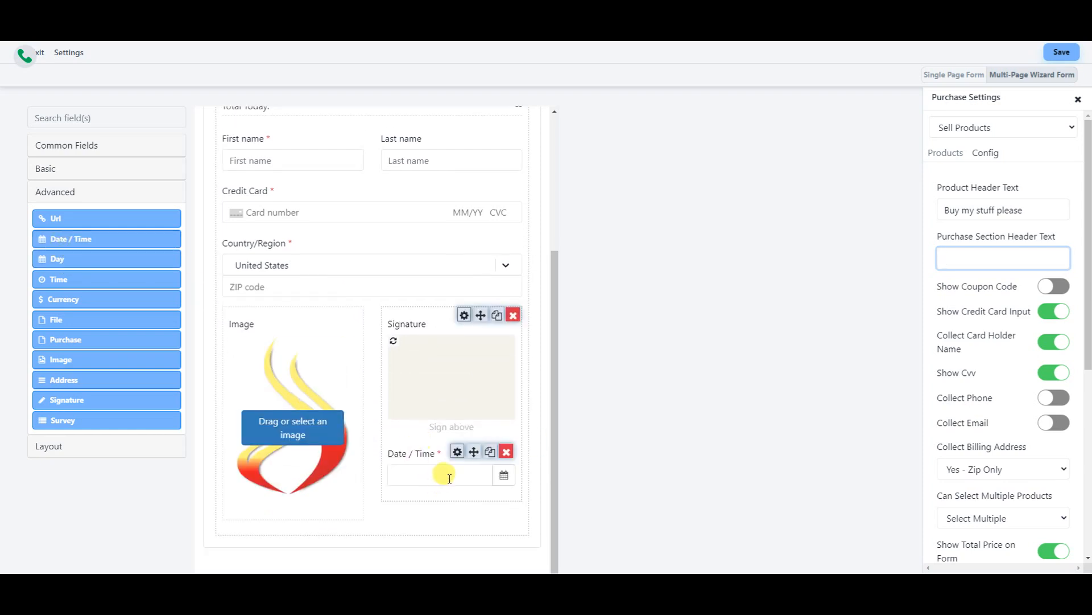
left_click(462, 475)
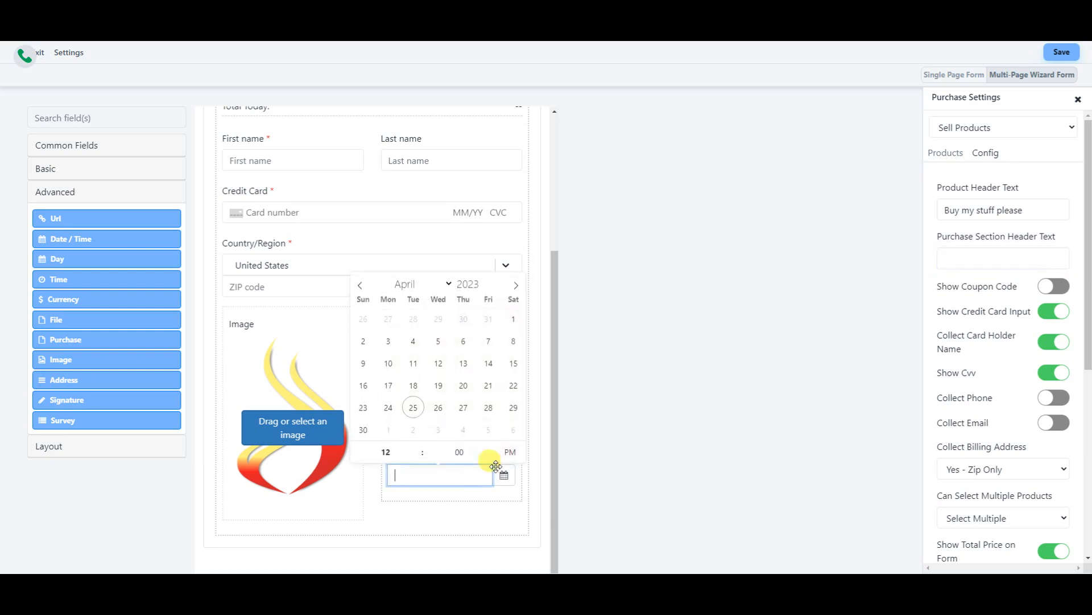
left_click(413, 408)
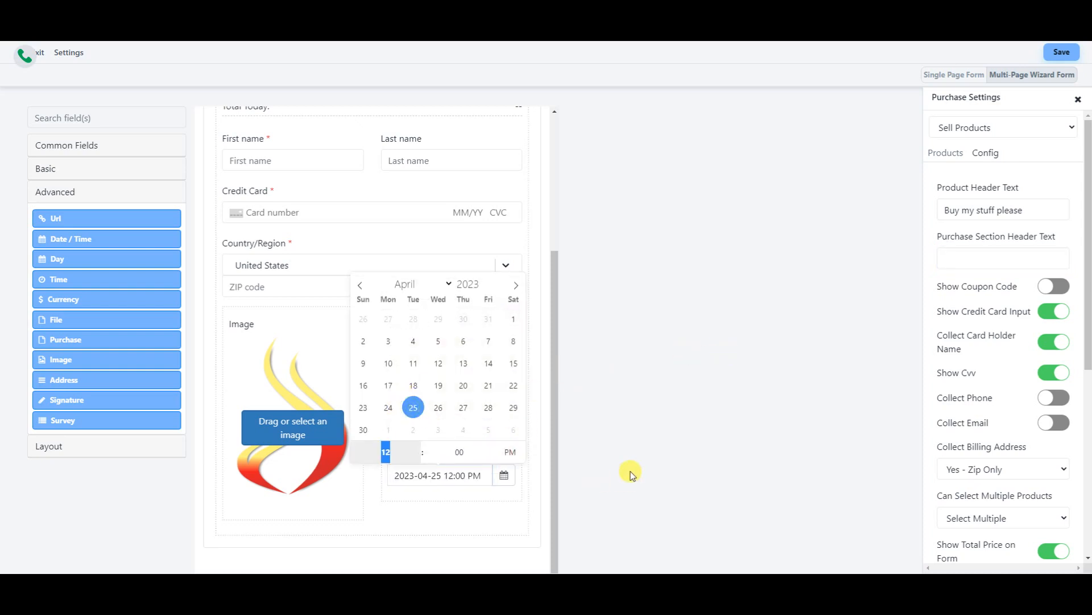
left_click(634, 417)
- Select the signature field and expand the Basic, Common and Advanced field lists
left_click(417, 371)
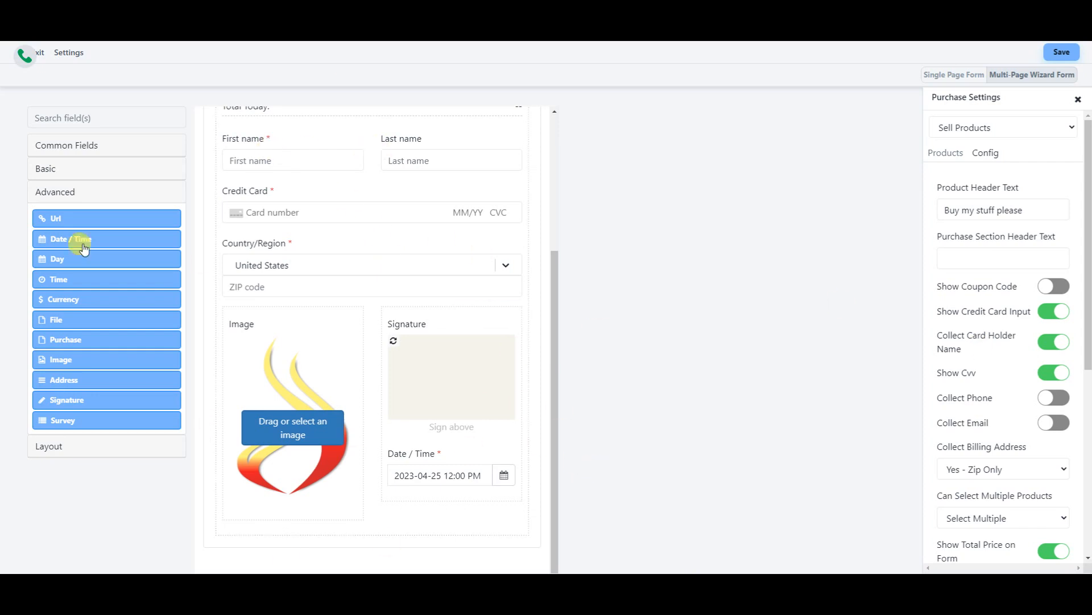
left_click(136, 191)
left_click(65, 166)
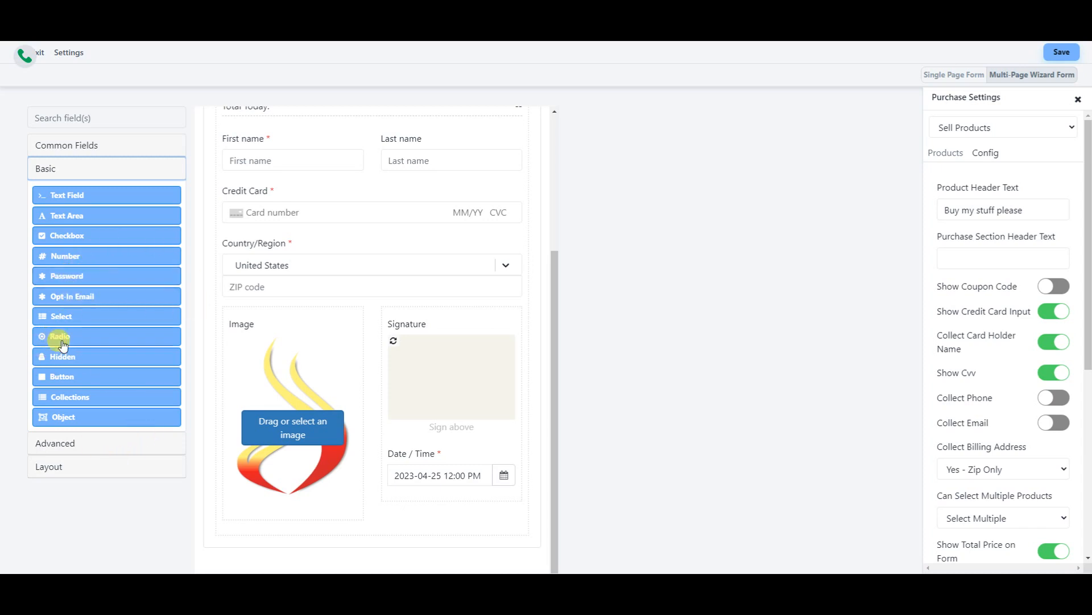
left_click(100, 149)
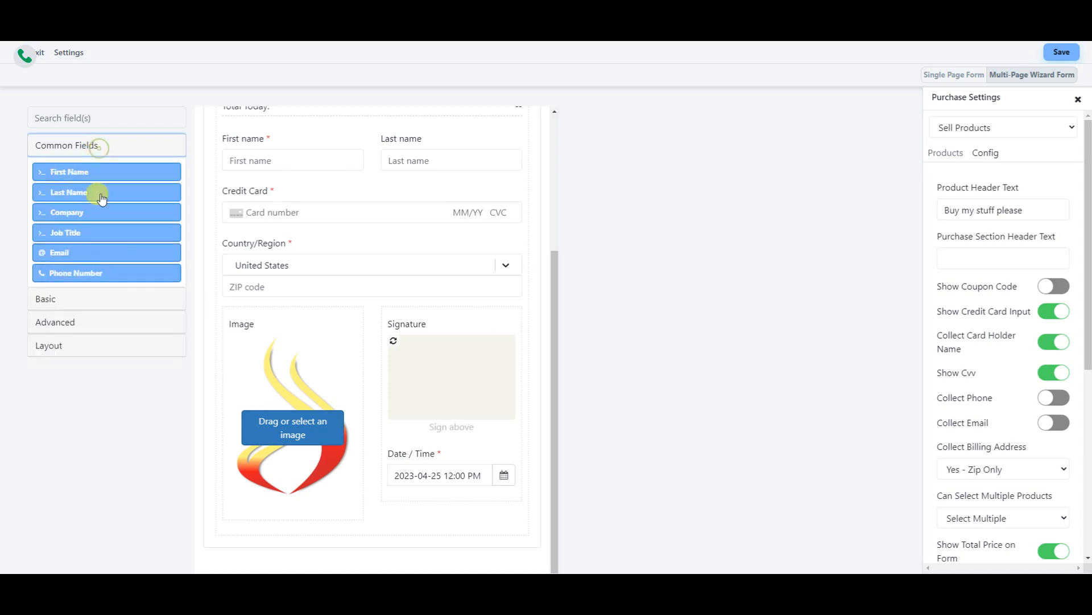
left_click(76, 327)
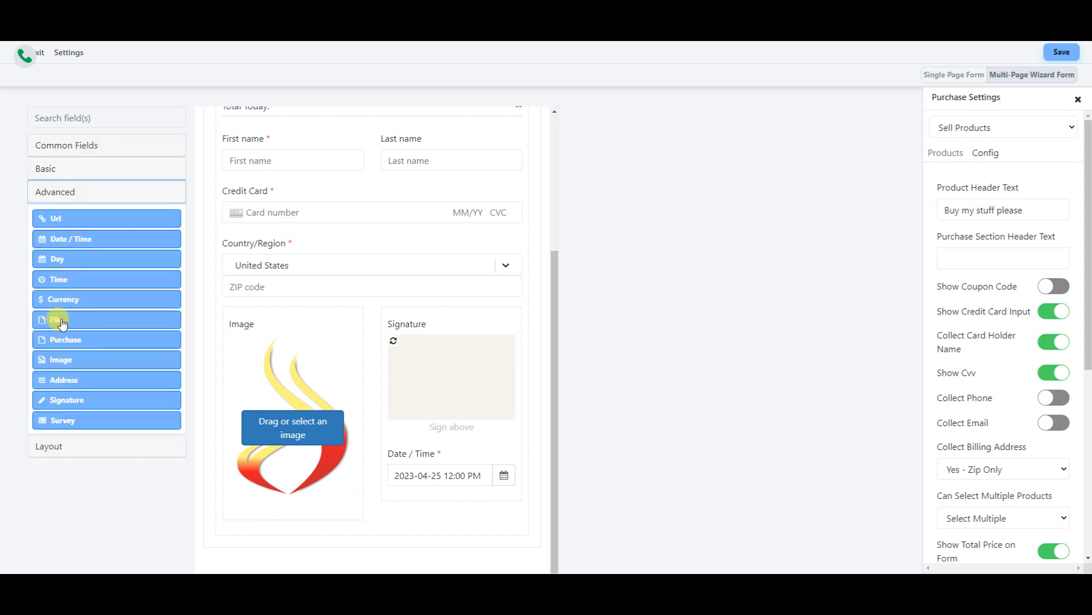
- Place a File upload field below the Image and Signature columns on Page 2
left_click_drag(66, 323, 357, 515)
scroll(359, 500, "down", 3)
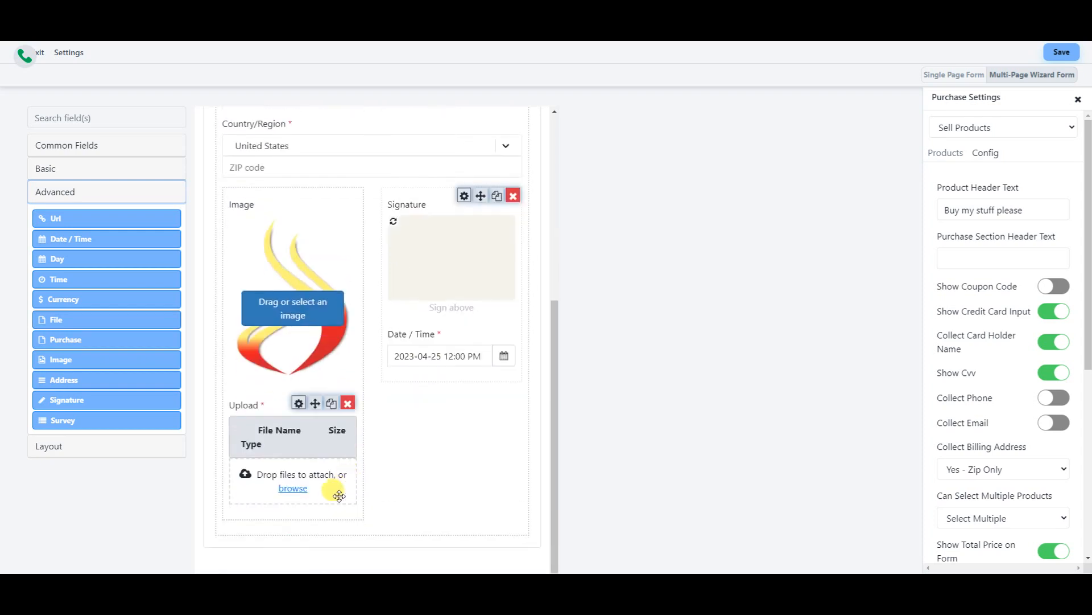
left_click_drag(305, 434, 420, 451)
scroll(493, 392, "down", 4)
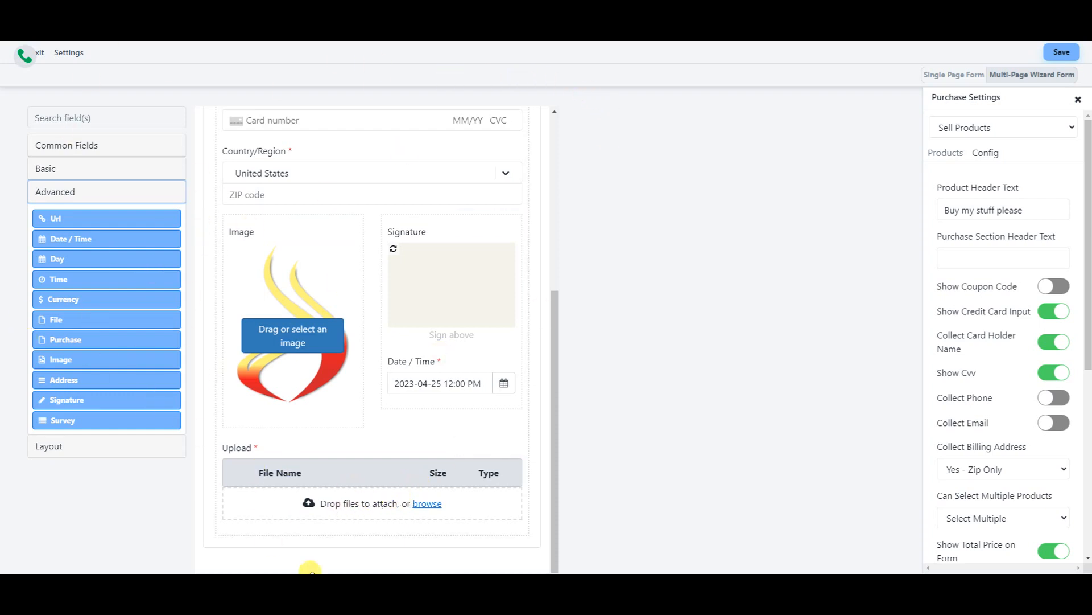
scroll(370, 347, "up", 5)
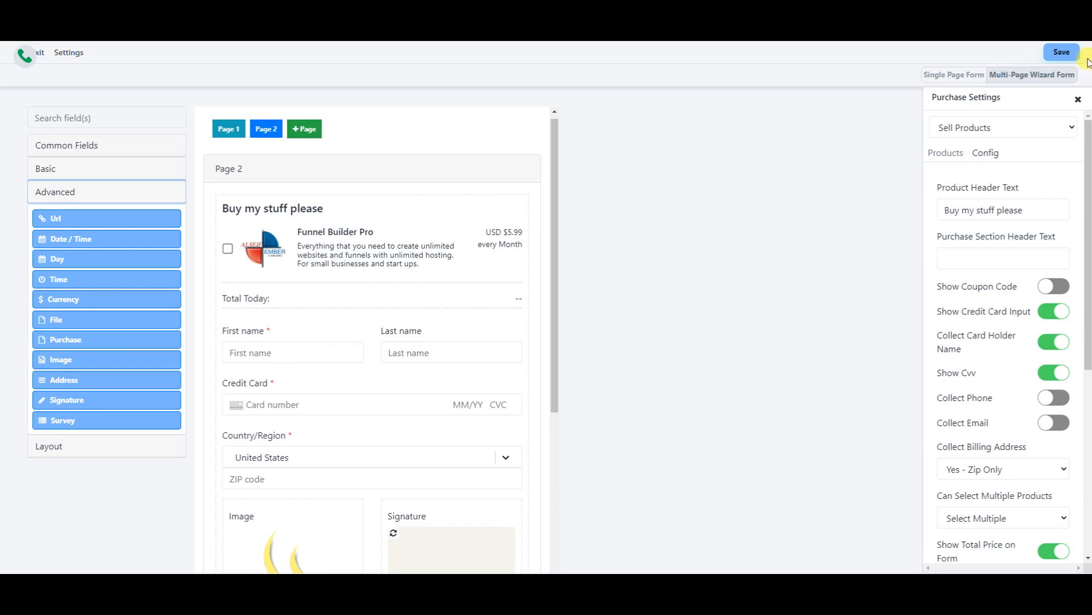
- Save the wizard form under the name 'samples form'
left_click(1062, 53)
left_click(435, 324)
left_click(475, 283)
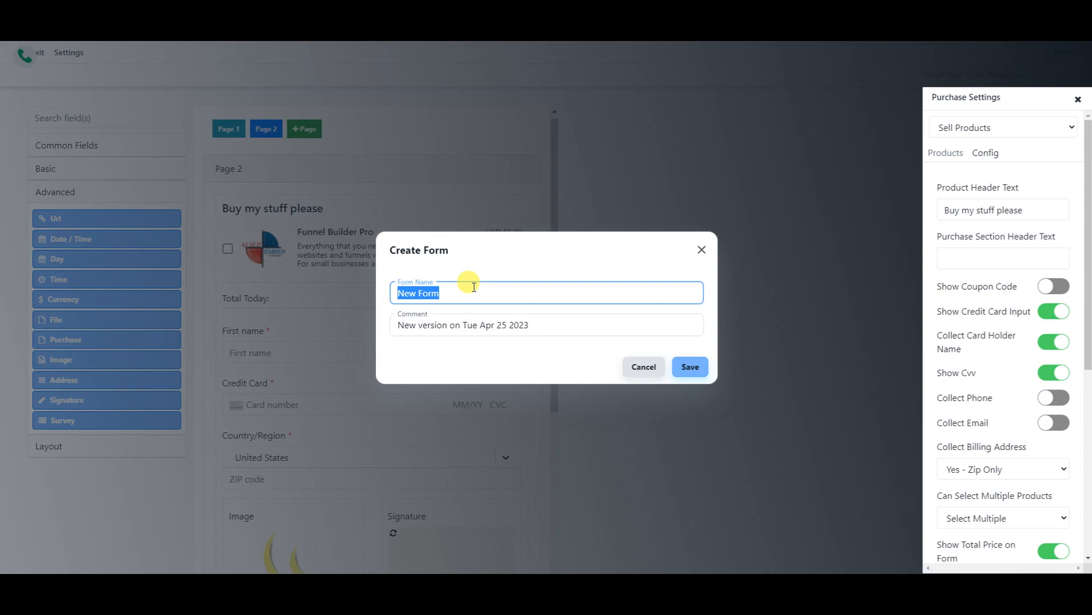
type("samples")
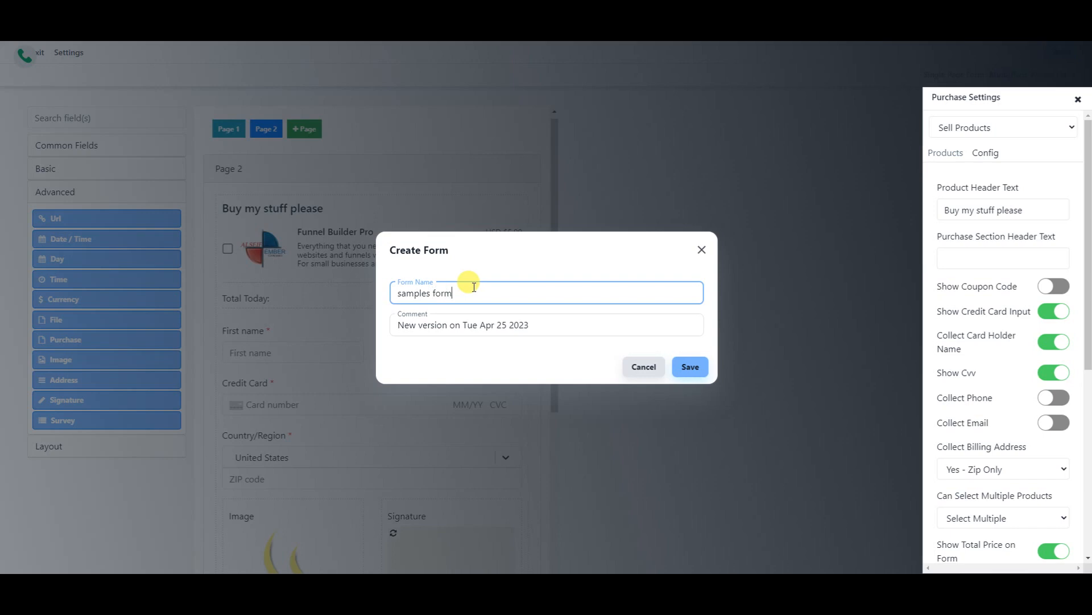
left_click(690, 367)
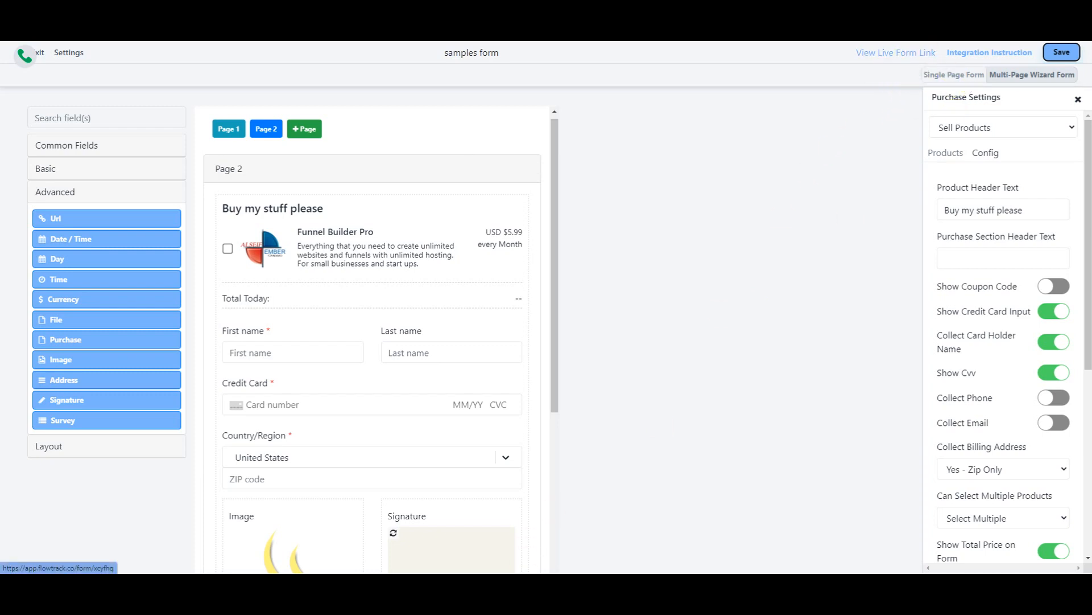
- Review the Integration Instruction share link, then open the live form
left_click(979, 54)
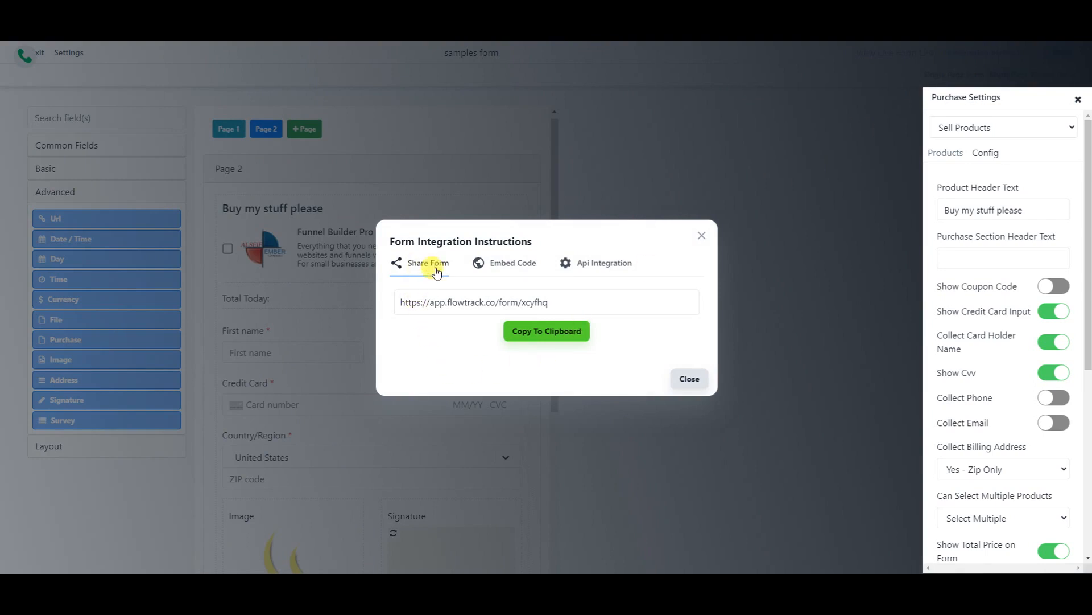
left_click(689, 379)
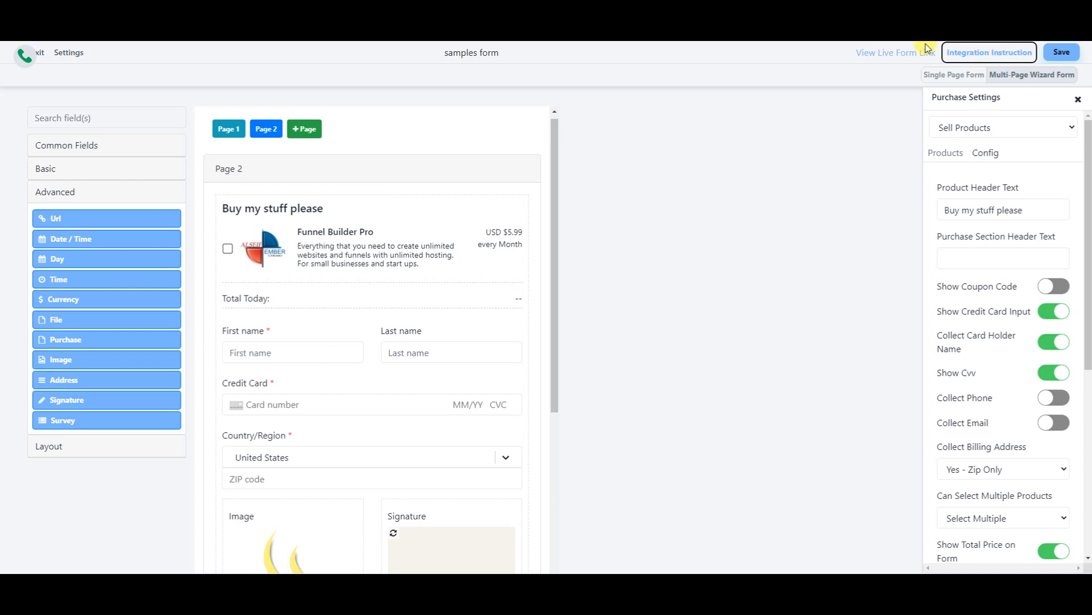
left_click(882, 56)
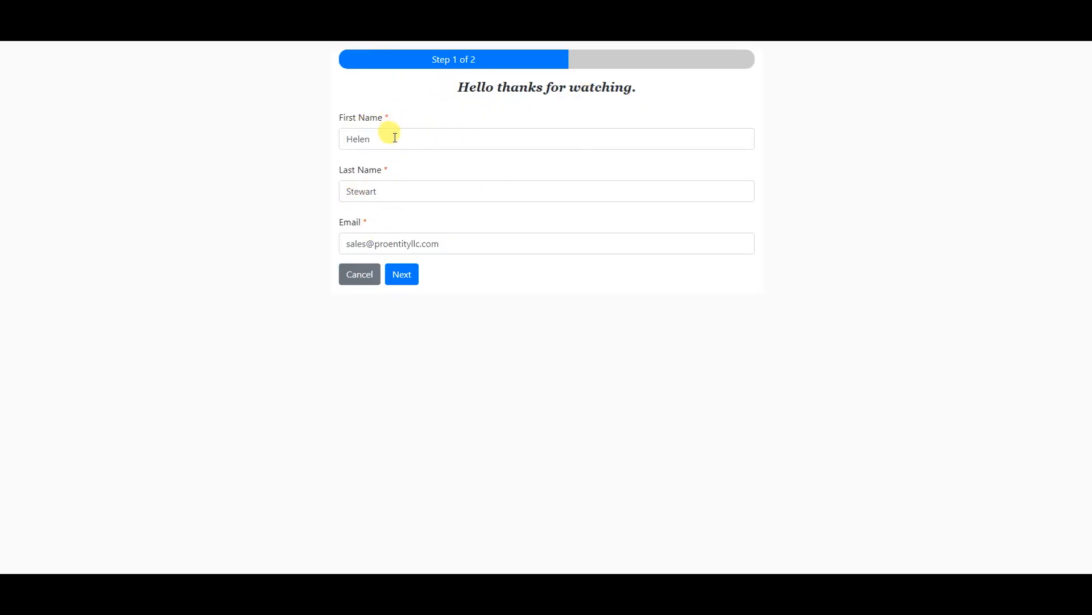
- Fill First Name, Last Name and Email on Step 1 with the browser autofill values
double_click(371, 139)
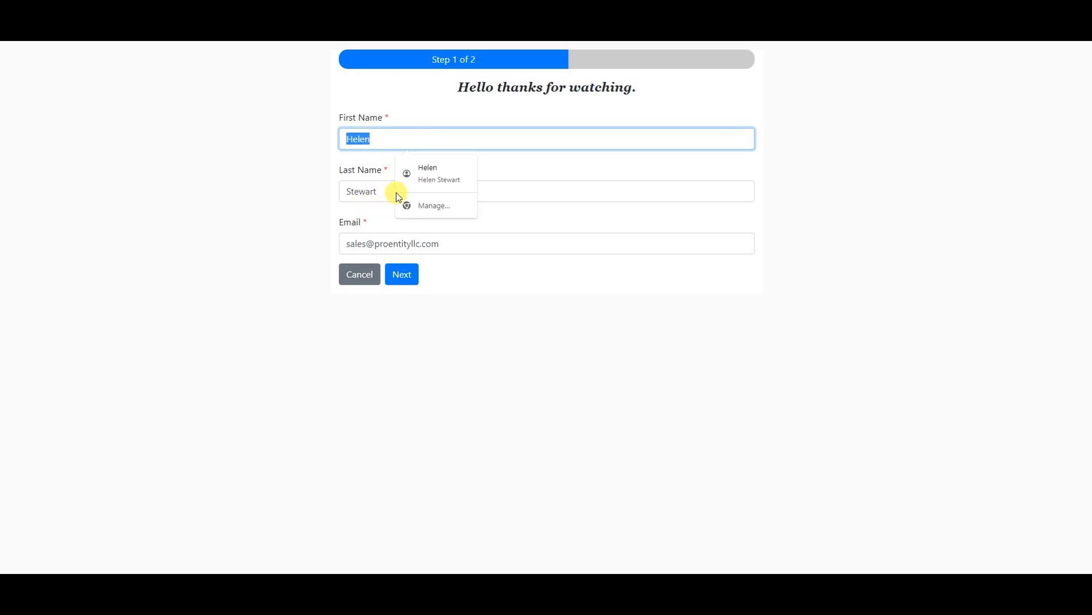
left_click(365, 191)
left_click(377, 243)
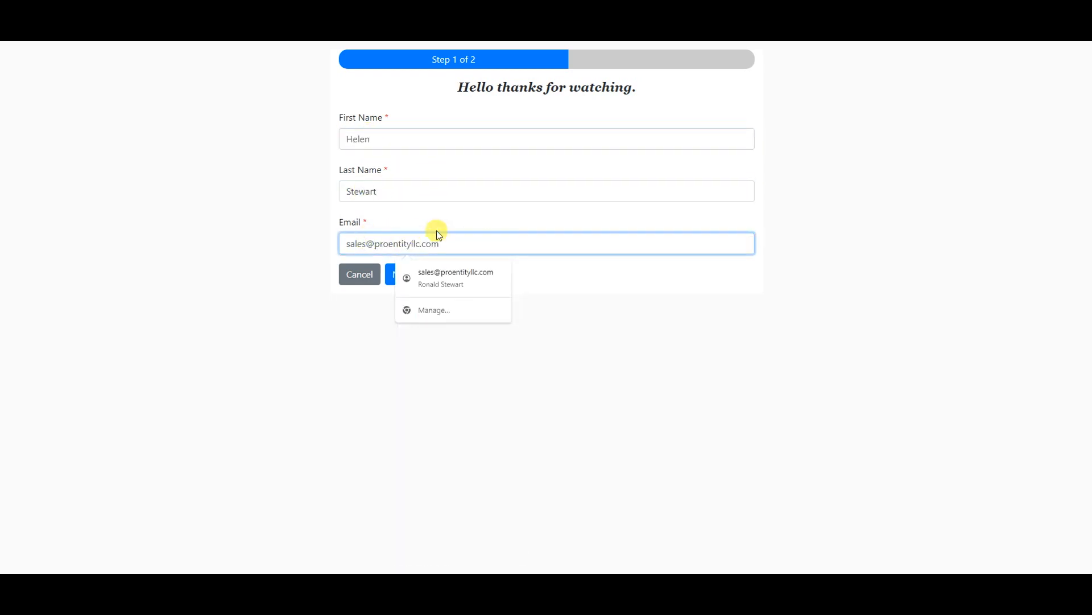
left_click(326, 402)
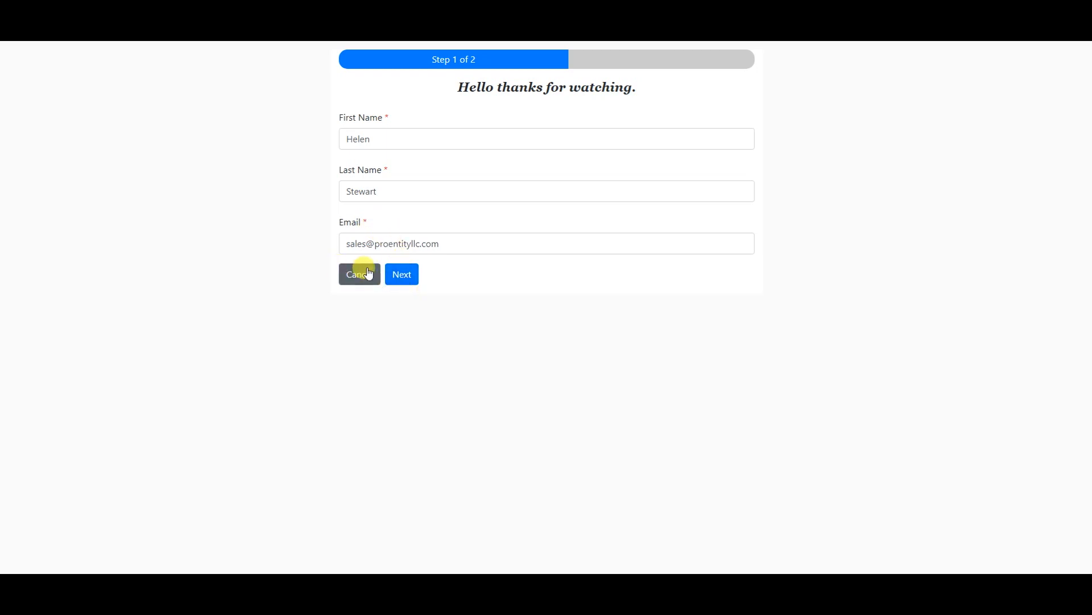
- Advance to Step 2 and select the Funnel Builder Pro product
left_click(410, 276)
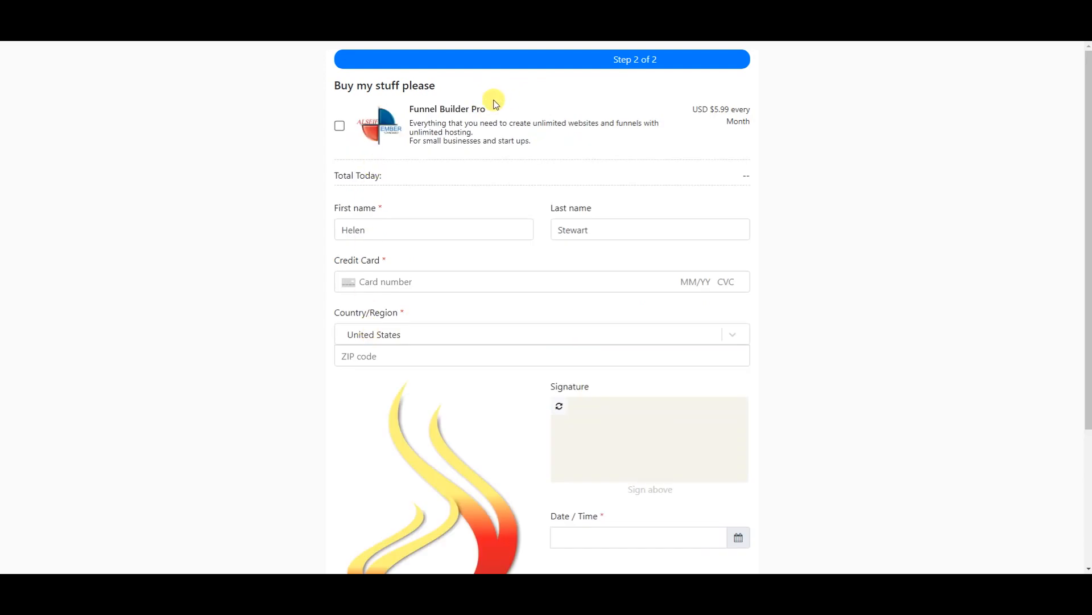
left_click(337, 126)
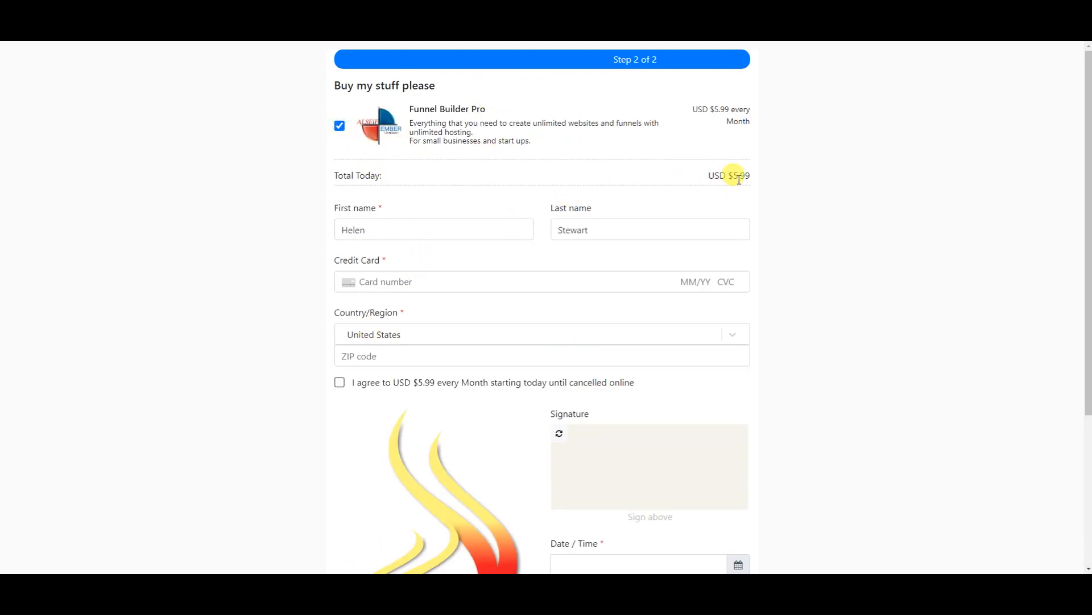
left_click(340, 126)
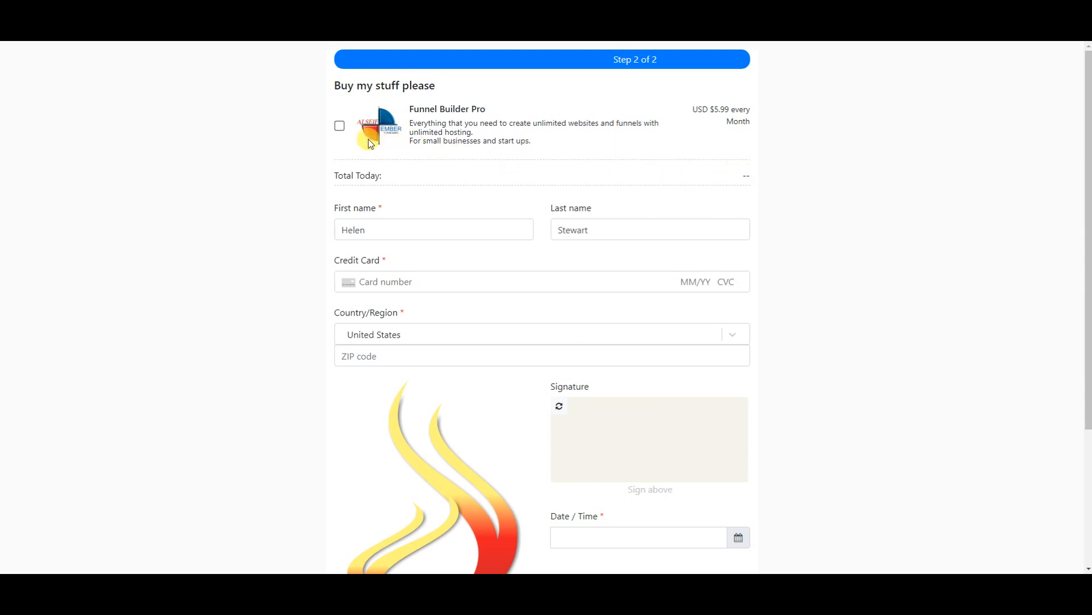
left_click(340, 126)
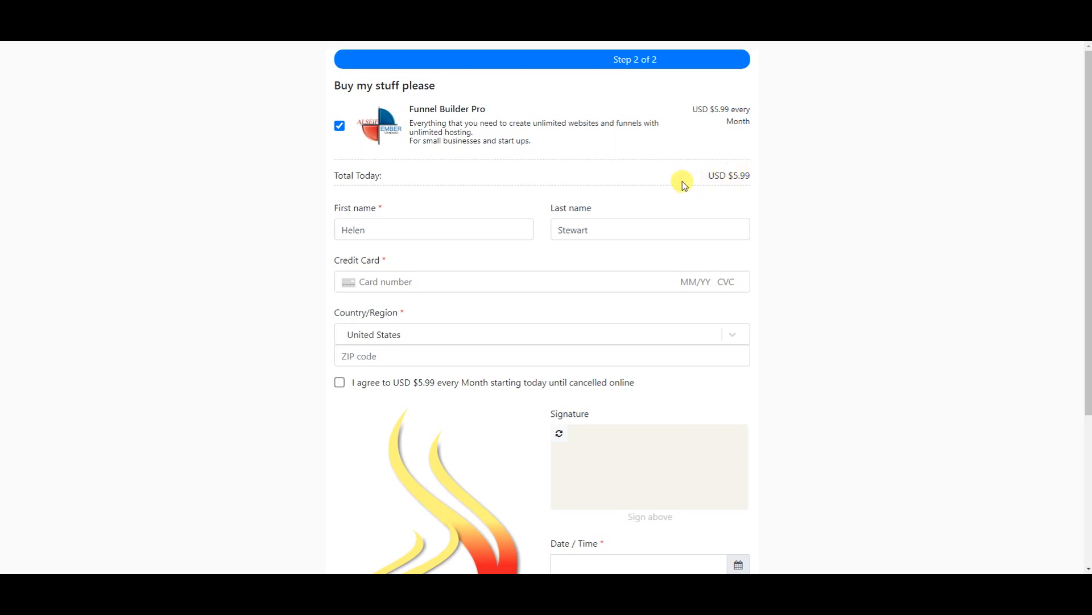
- Start entering the ZIP code and dismiss the address autofill suggestions
scroll(455, 207, "down", 3)
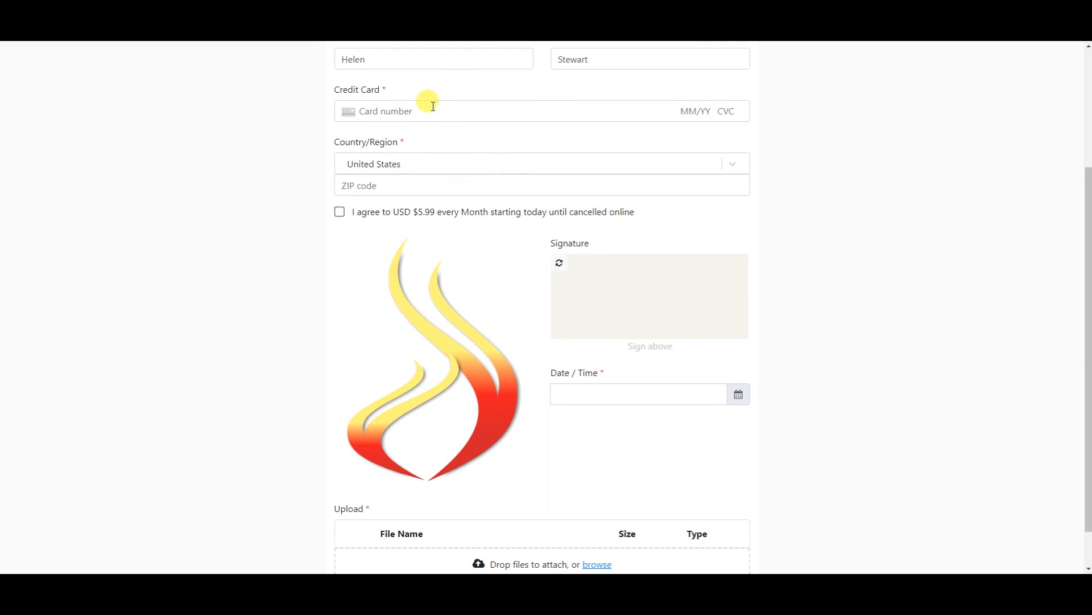
scroll(435, 103, "up", 1)
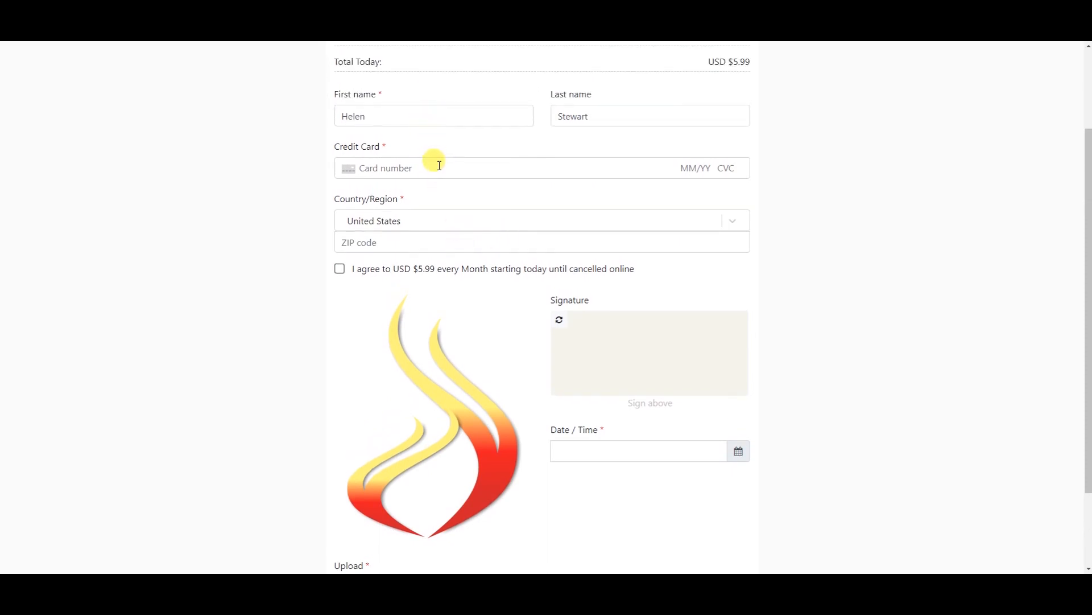
left_click(417, 241)
left_click(524, 309)
scroll(521, 309, "up", 2)
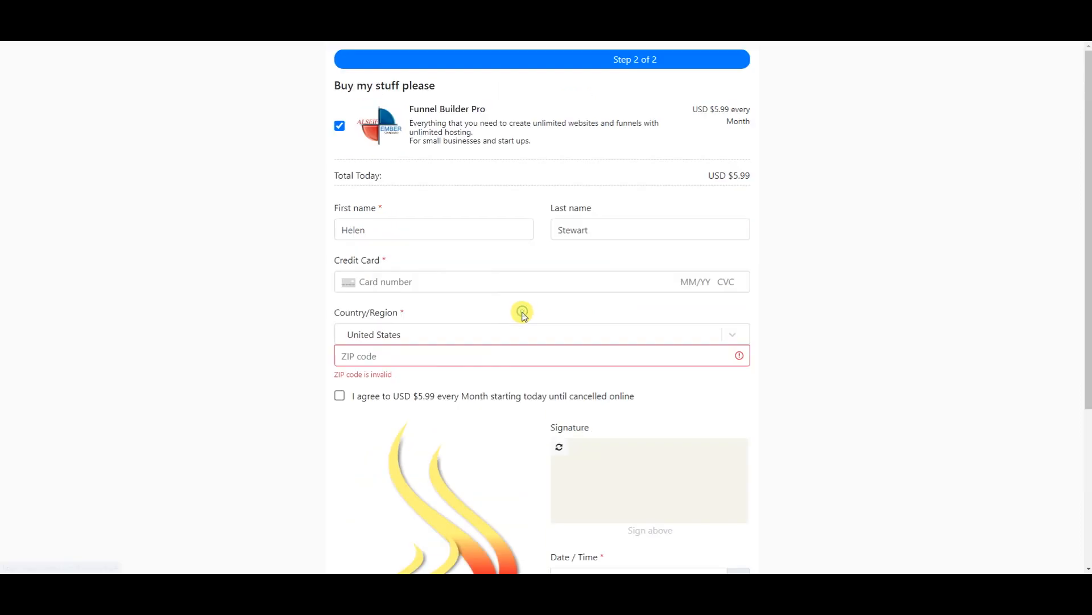
scroll(432, 302, "down", 3)
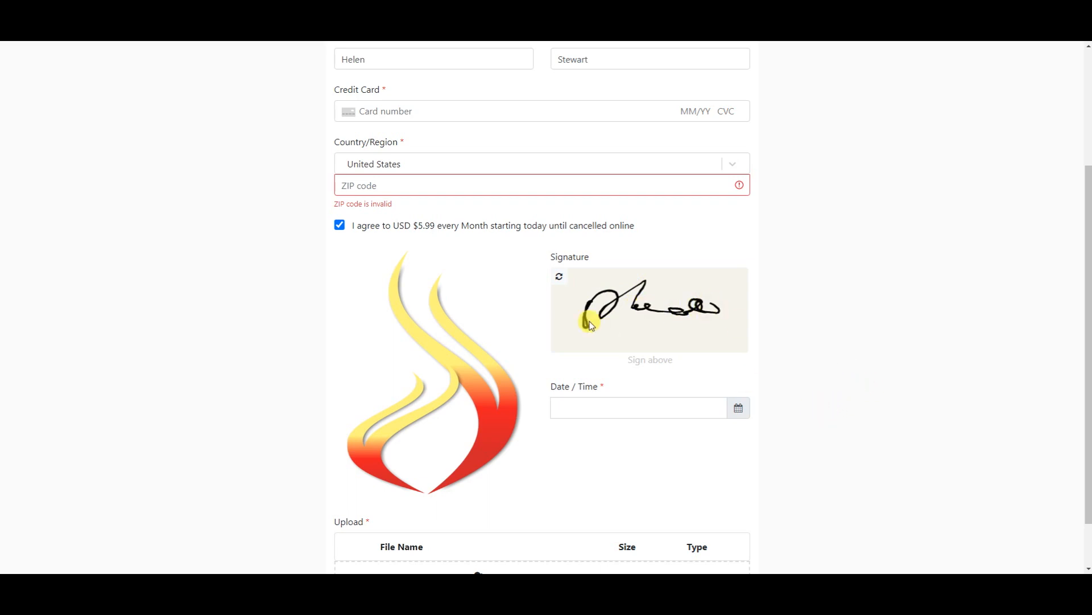
left_click(559, 279)
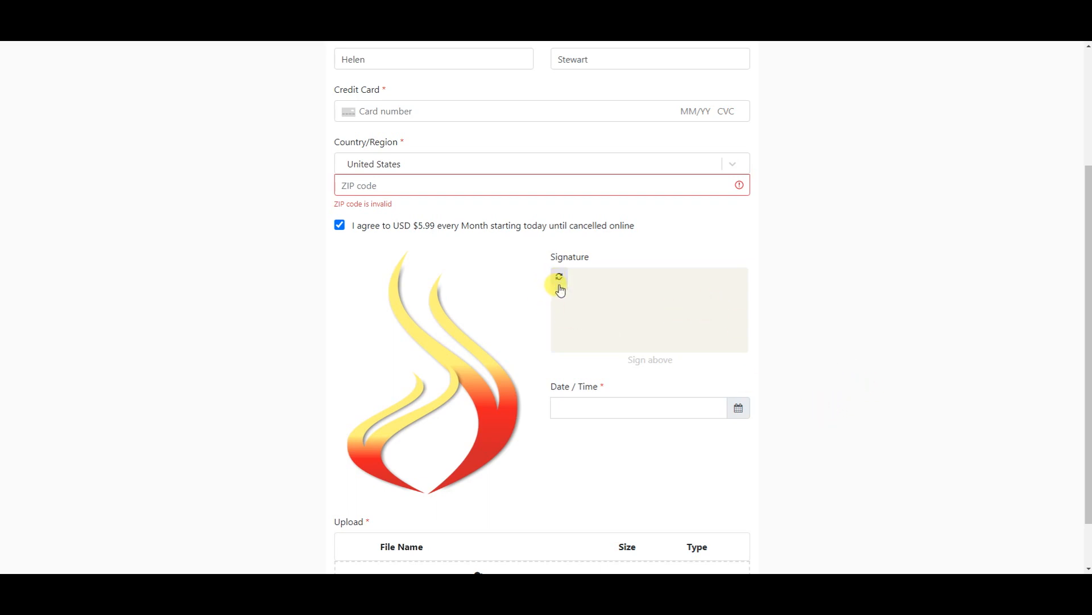
mouse_move(592, 306)
left_mouse_down()
mouse_move(646, 283)
mouse_move(687, 303)
left_mouse_up()
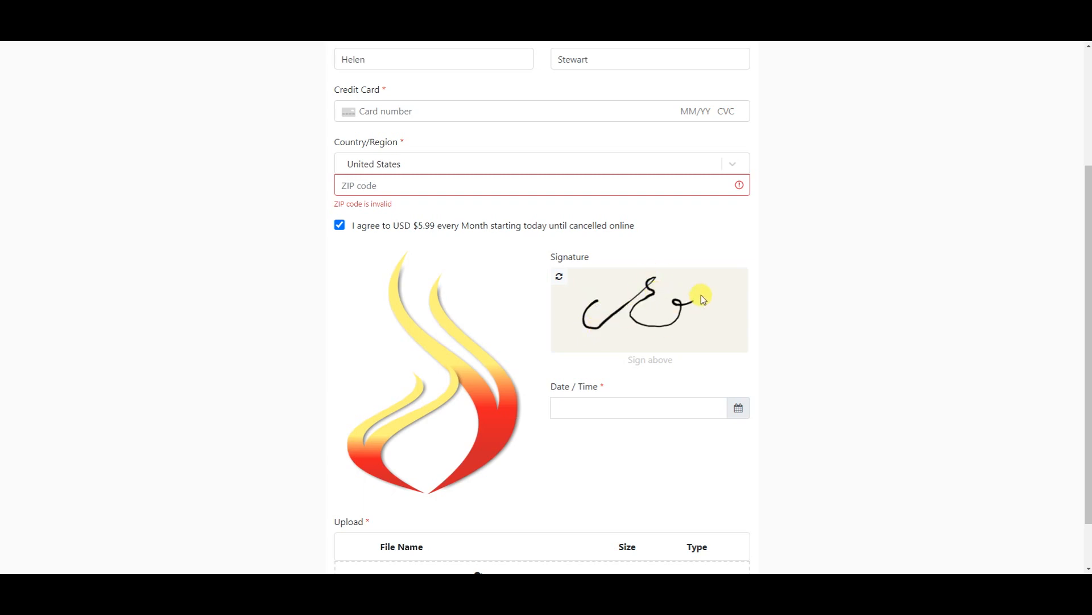
left_click(623, 406)
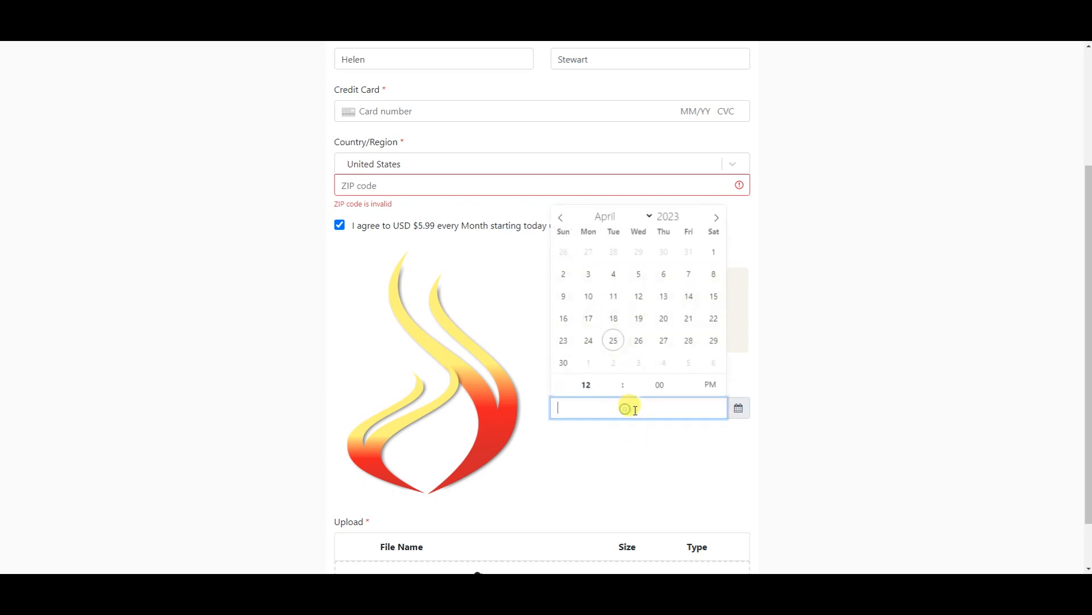
left_click(615, 340)
left_click(812, 363)
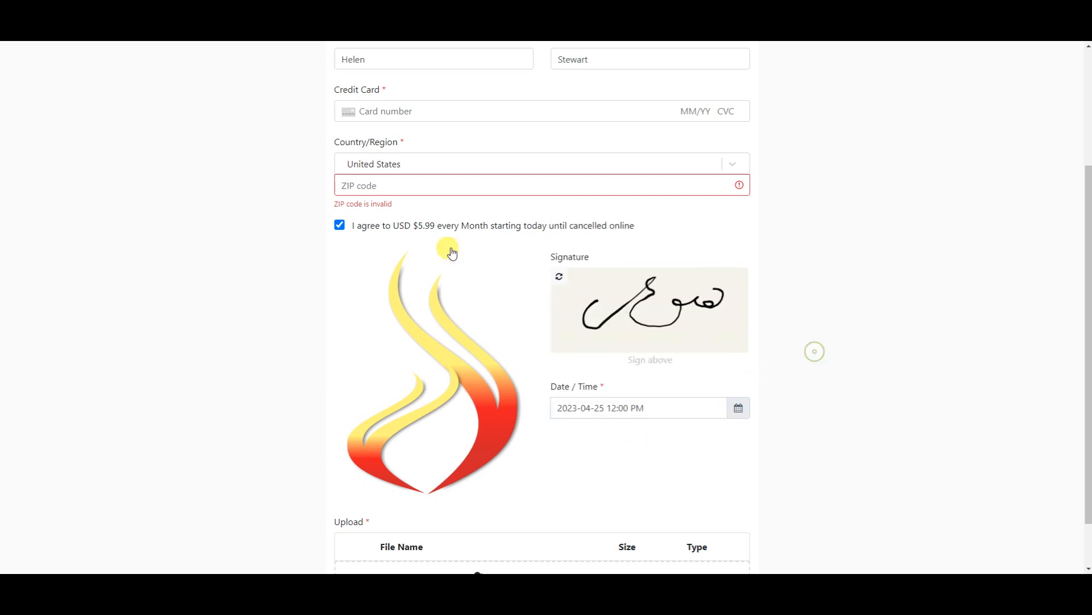
scroll(632, 361, "down", 1)
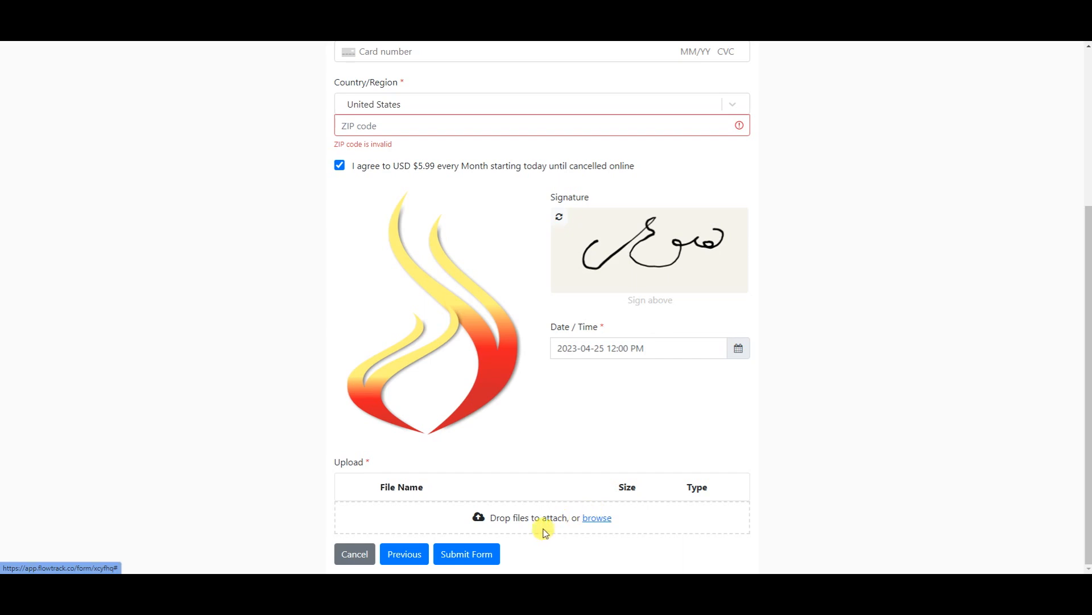
- Upload Copywriting Templates.jpg and set its file type to jpg
left_click(594, 519)
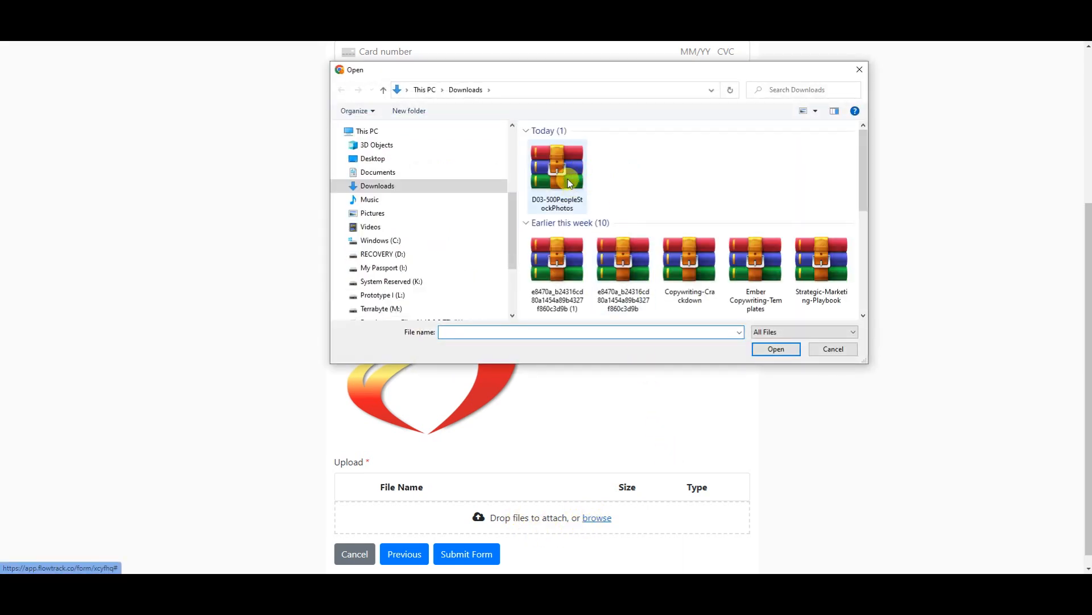
scroll(702, 247, "down", 5)
double_click(563, 277)
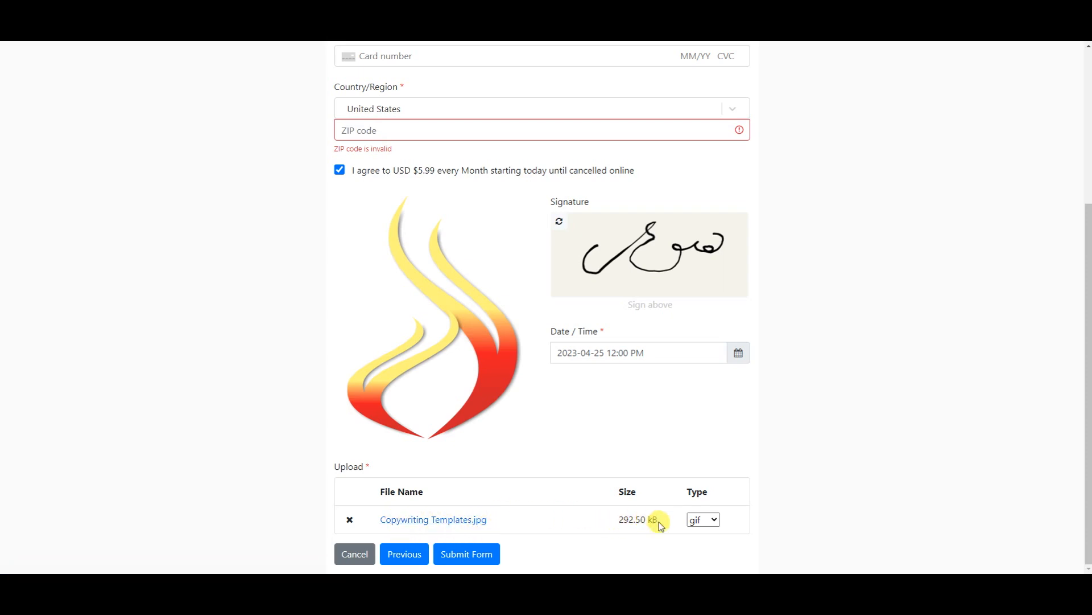
left_click(715, 522)
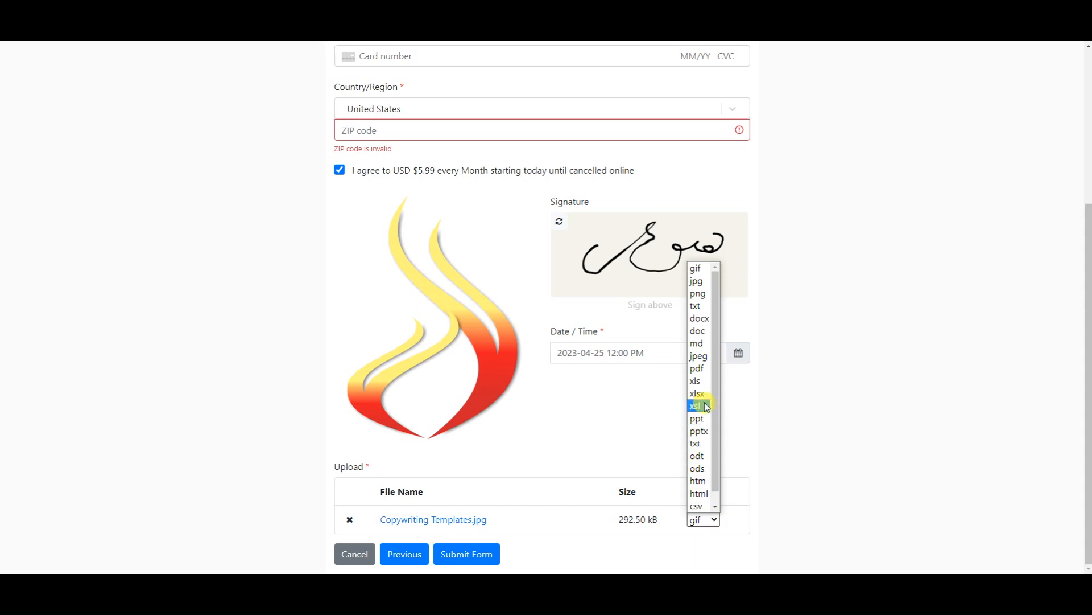
scroll(704, 381, "down", 1)
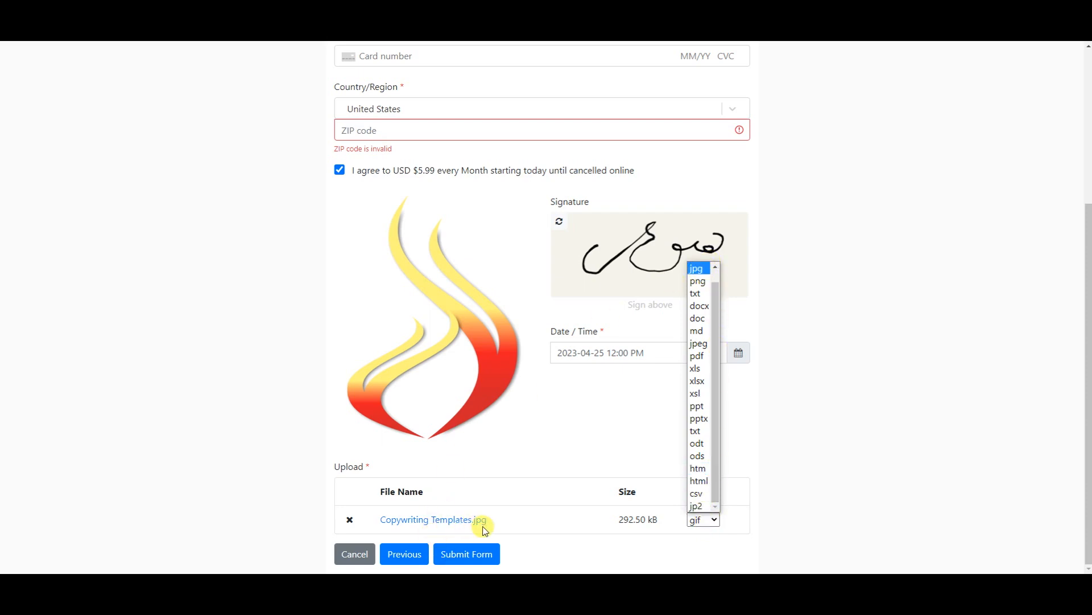
left_click(697, 270)
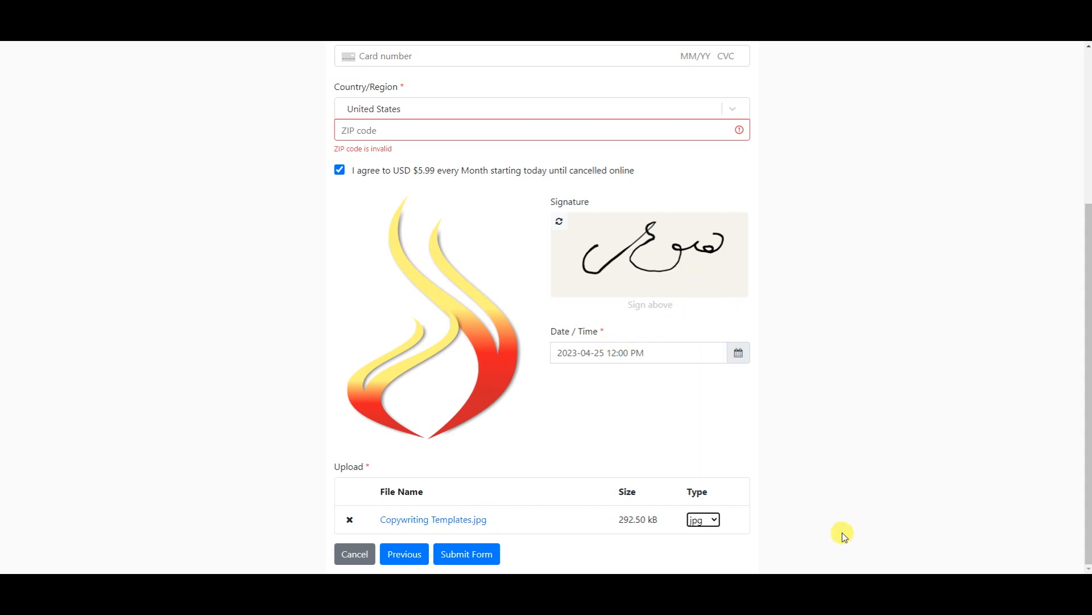
- Submit the form and review the missing ZIP code and credit card errors
left_click(466, 555)
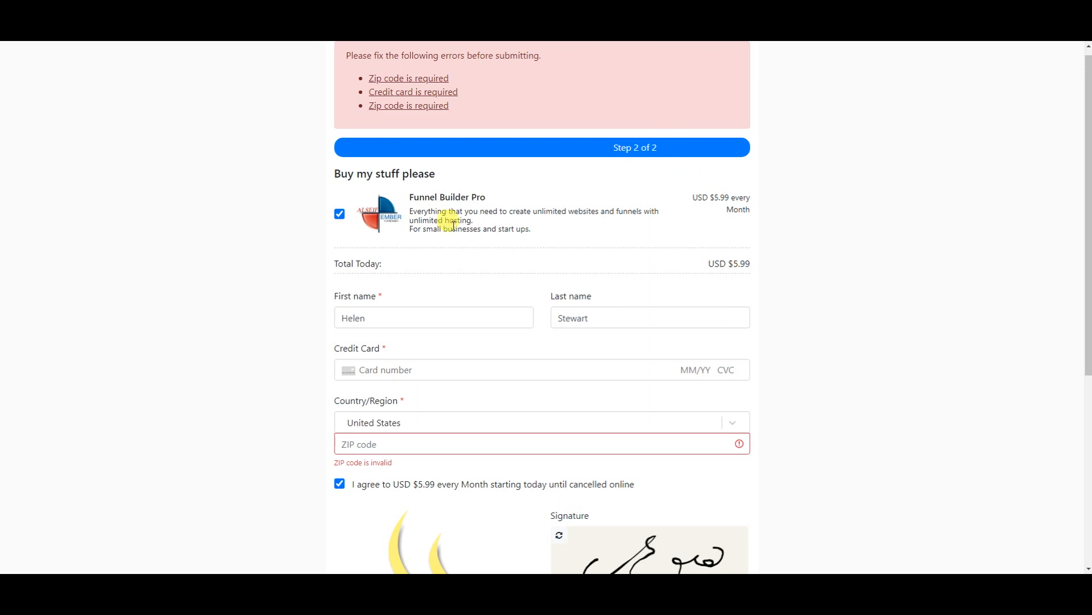
scroll(438, 239, "up", 1)
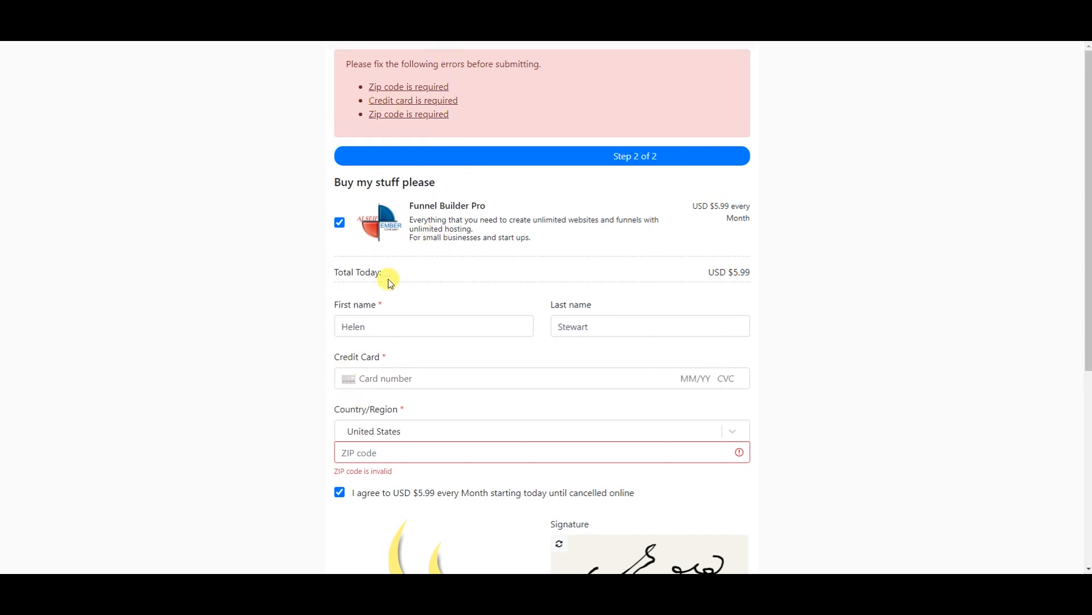
scroll(730, 315, "down", 5)
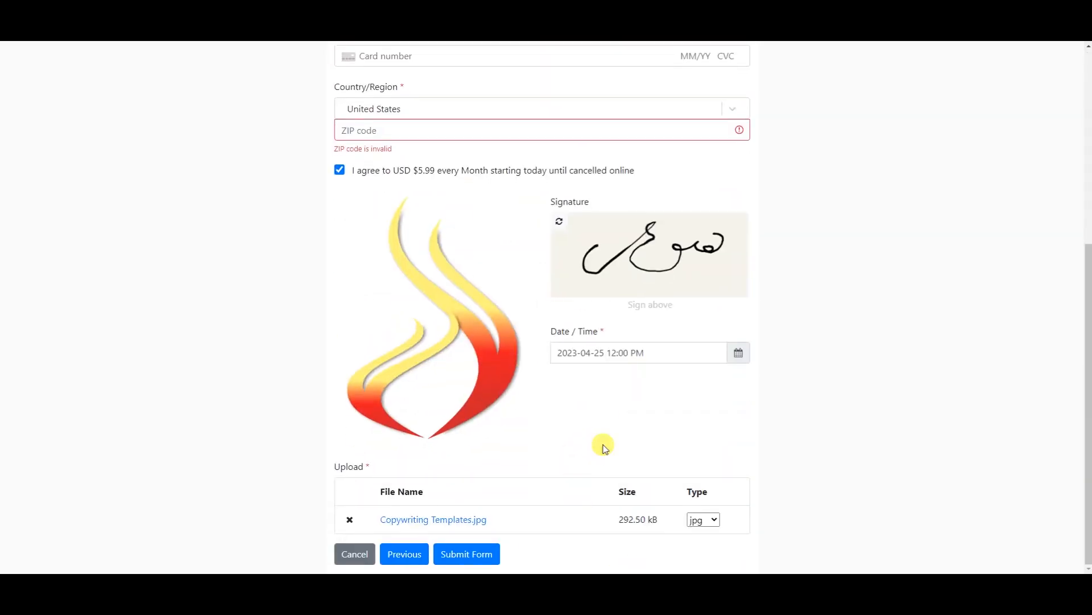
scroll(644, 271, "up", 5)
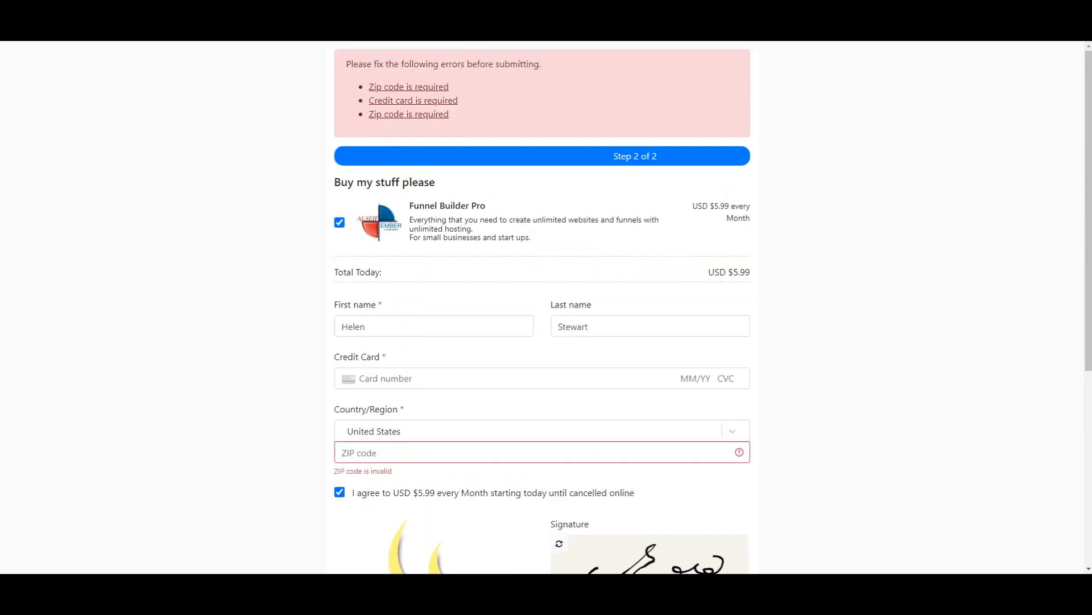
scroll(685, 295, "down", 5)
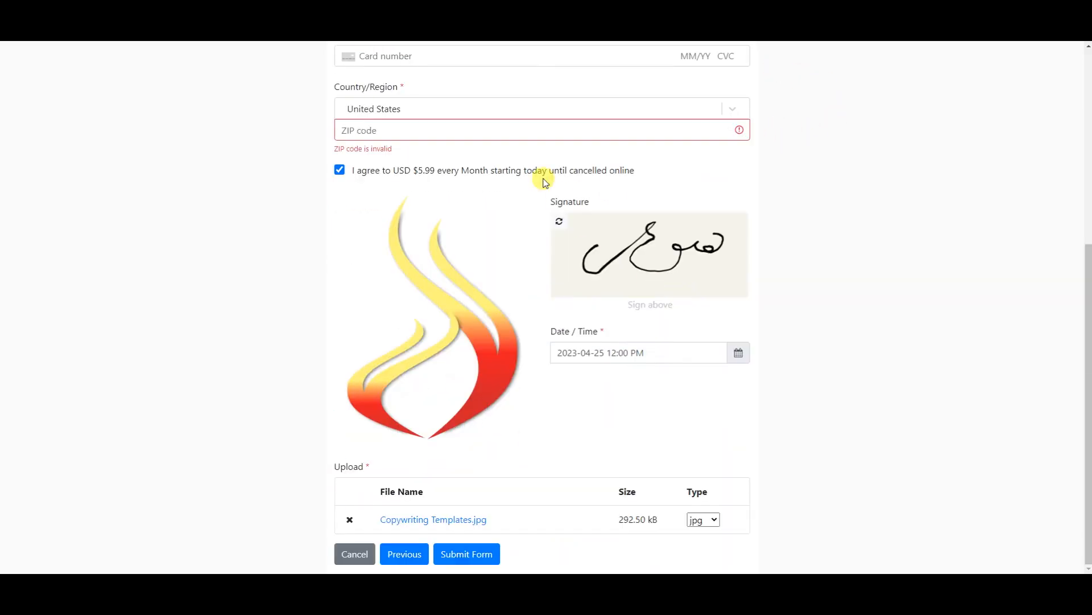
scroll(482, 105, "up", 4)
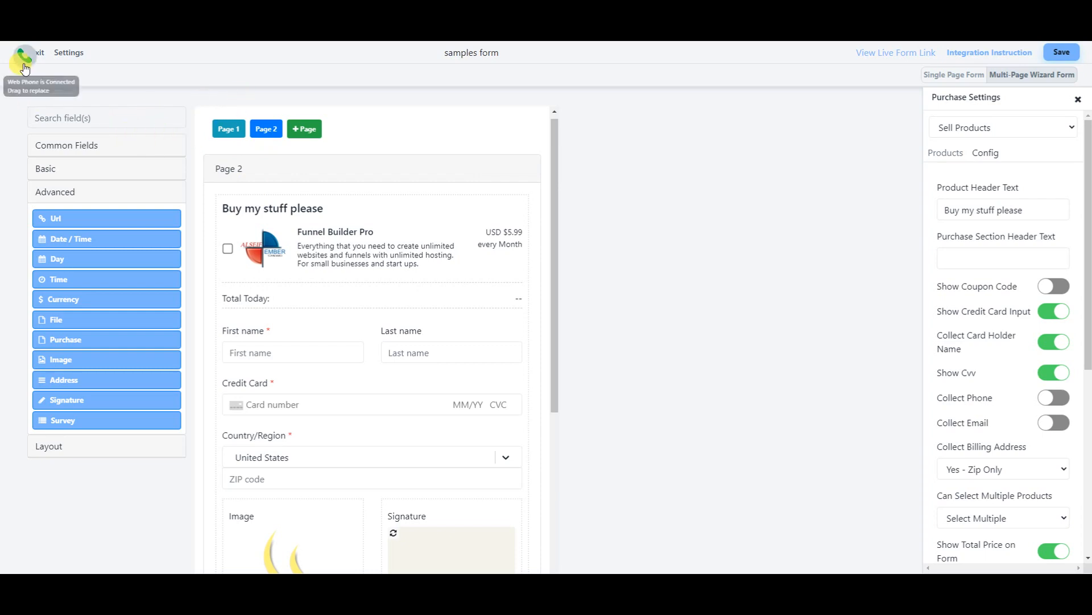
- In Settings, enable 'Email me for any form submission', keeping Medium width and the success message
left_click(69, 53)
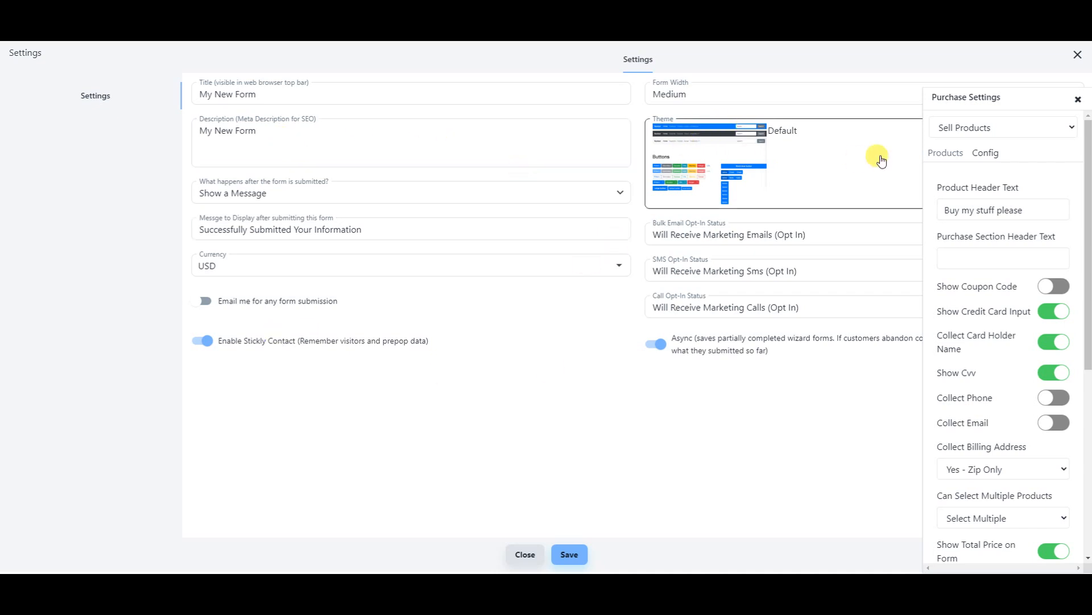
left_click(735, 101)
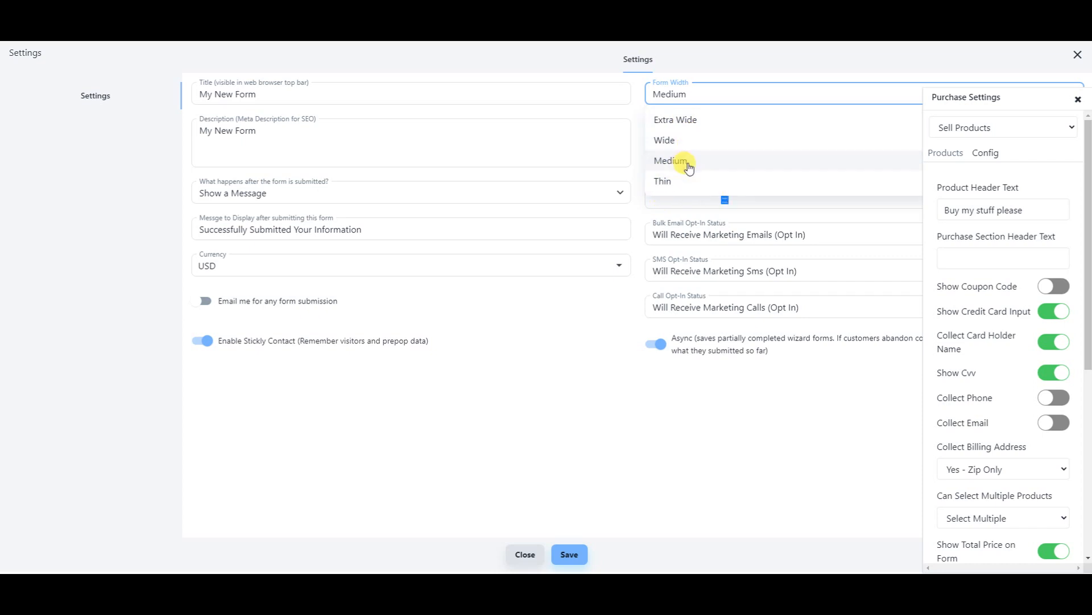
left_click(485, 433)
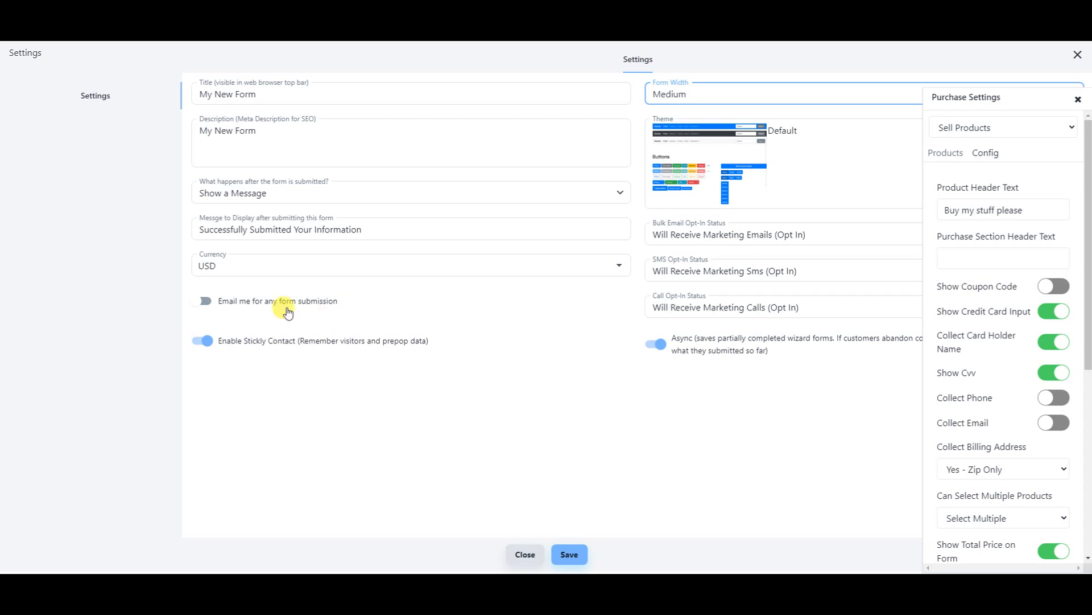
left_click(204, 305)
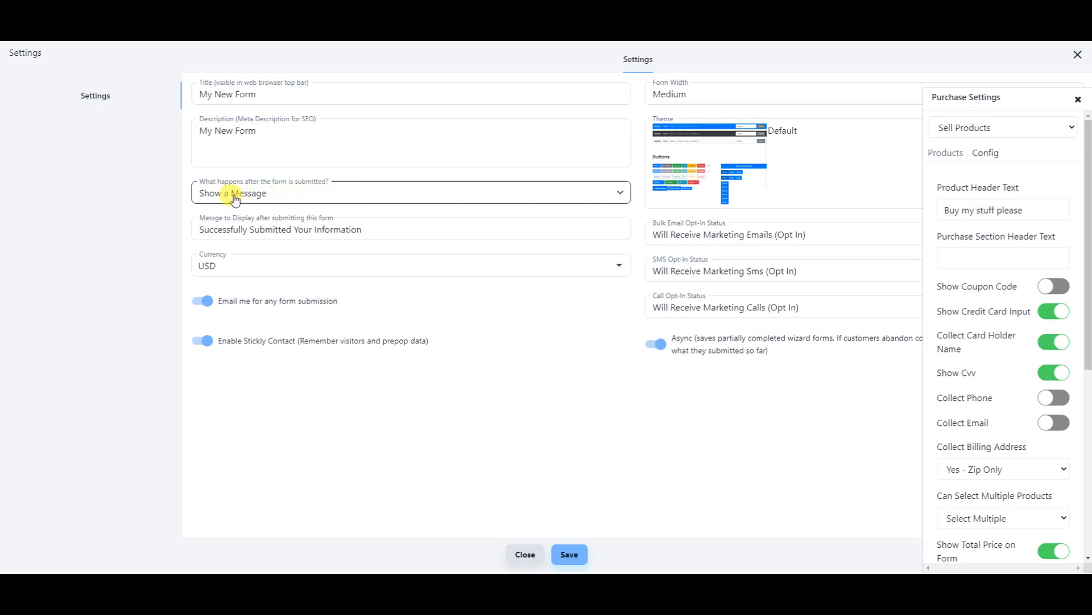
left_click(611, 197)
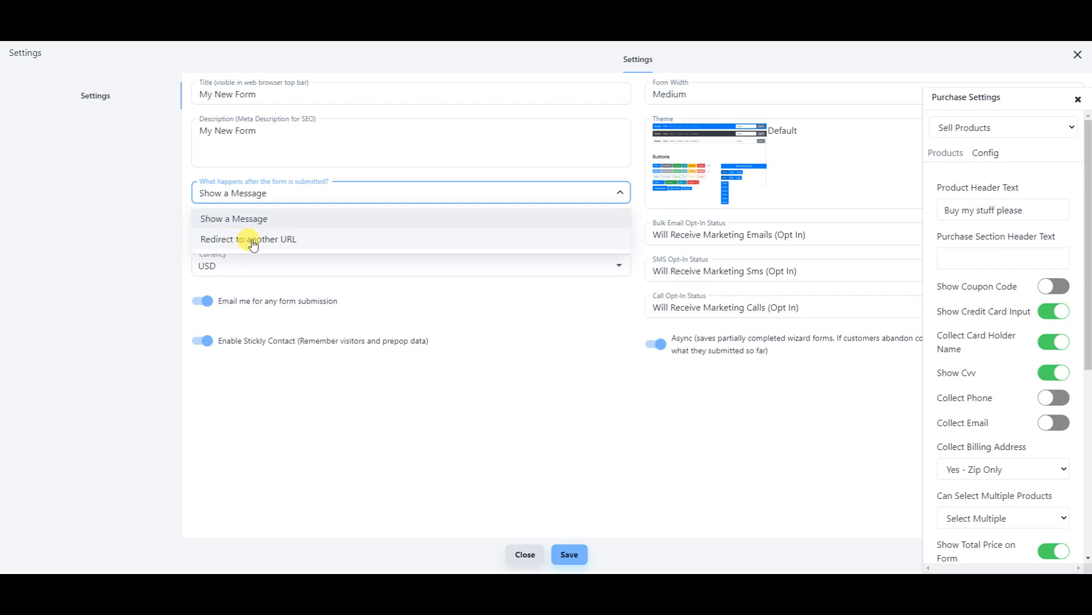
left_click(500, 403)
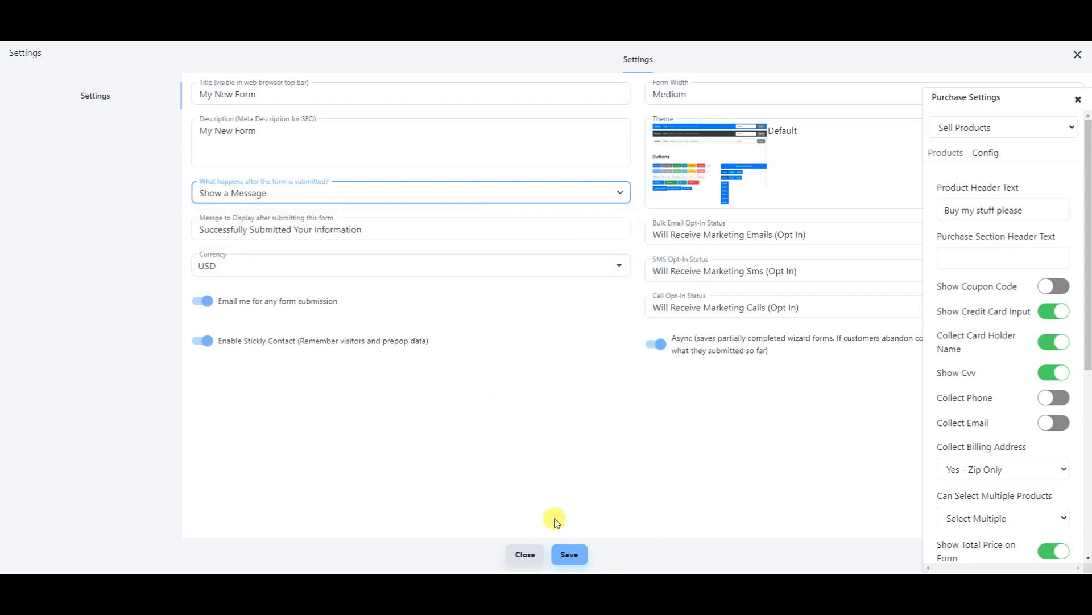
left_click(1077, 55)
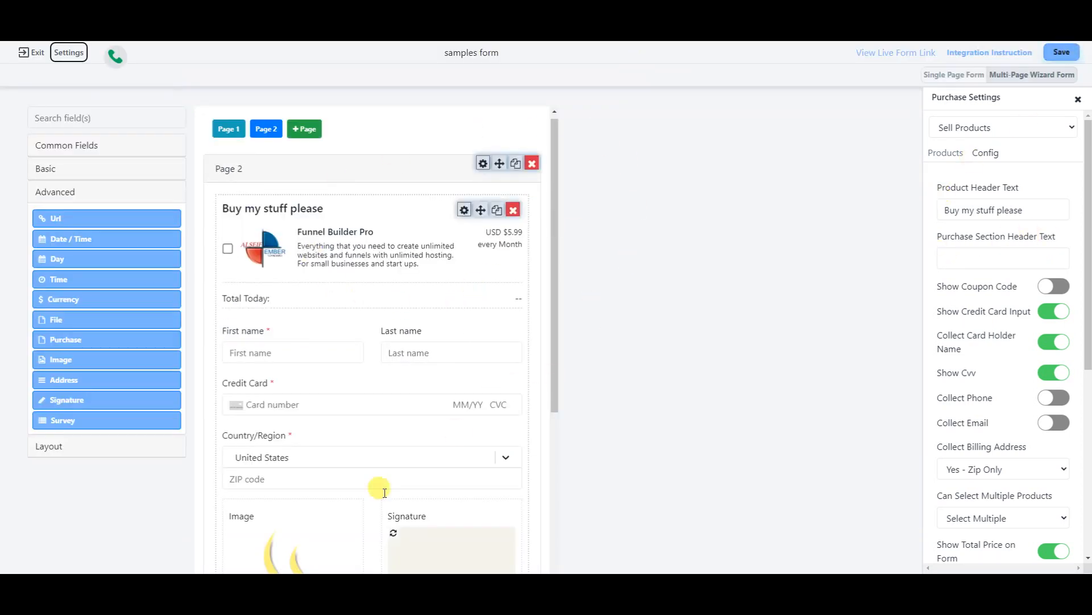
- Exit the builder to Custom Forms and go to the Pipelines page
left_click(32, 61)
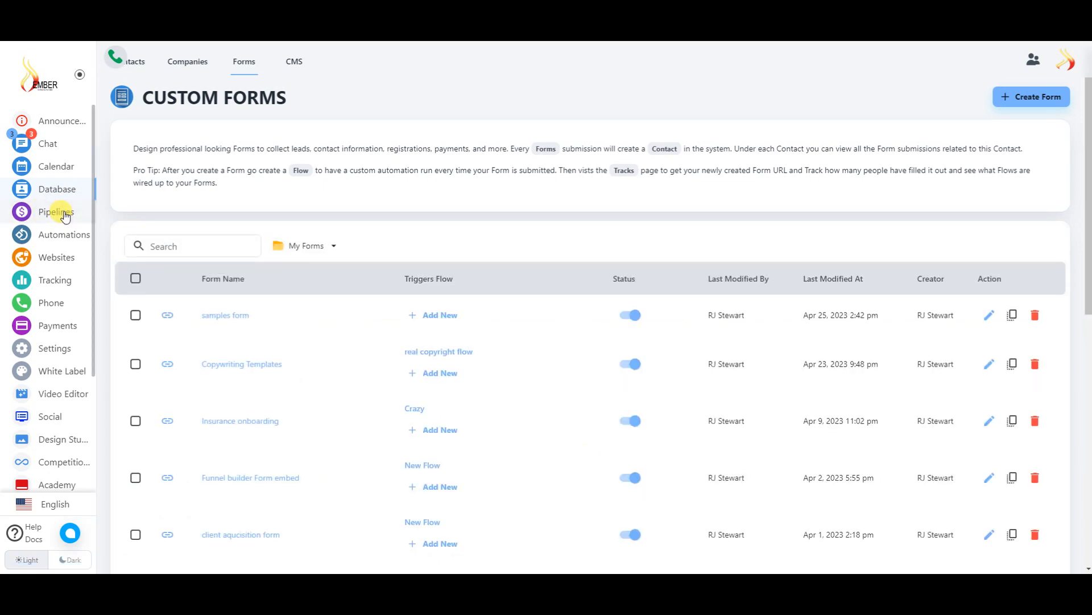
left_click(64, 214)
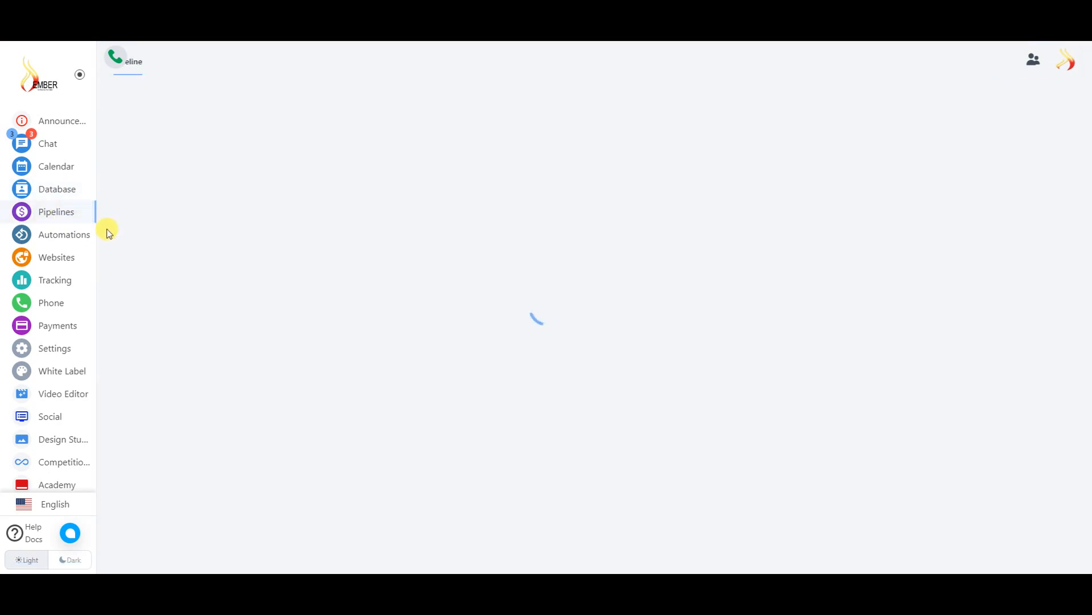
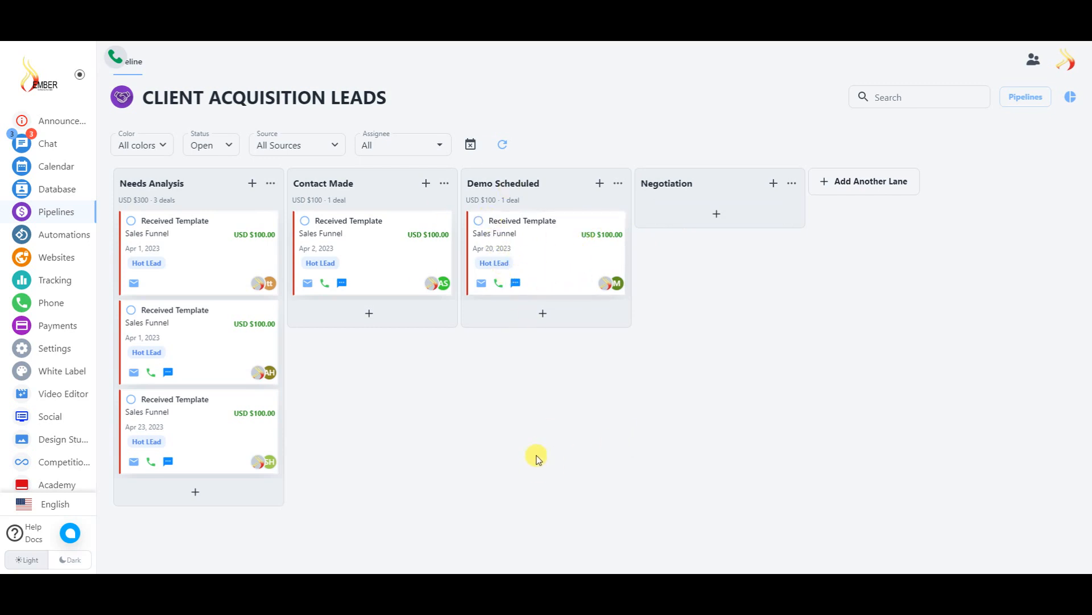
- Move the USD $100 deal card from Demo Scheduled into the Negotiation lane
left_click_drag(541, 248, 648, 456)
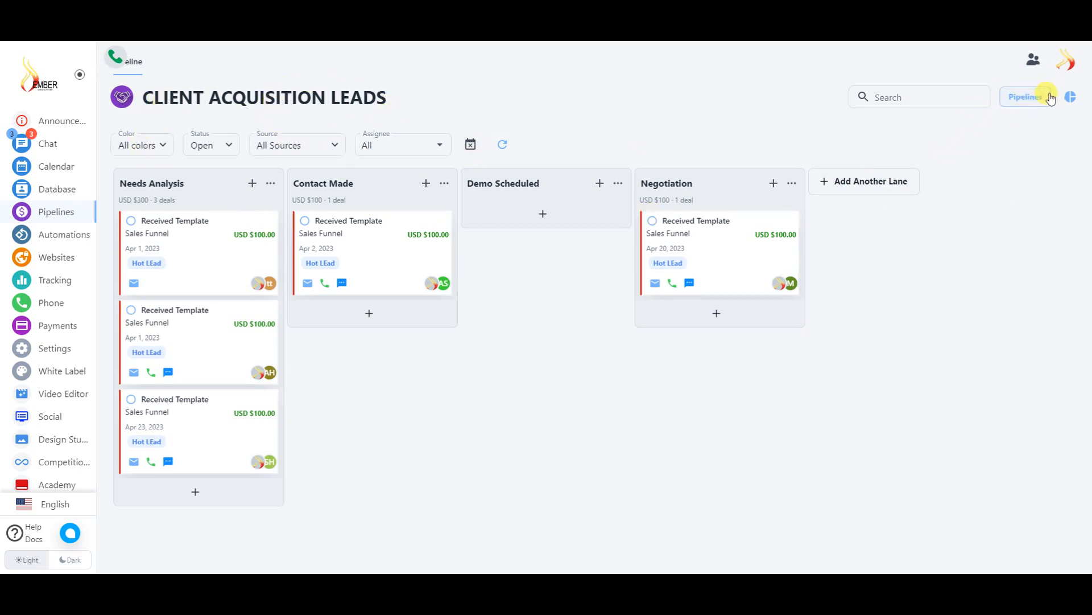
left_click(1071, 96)
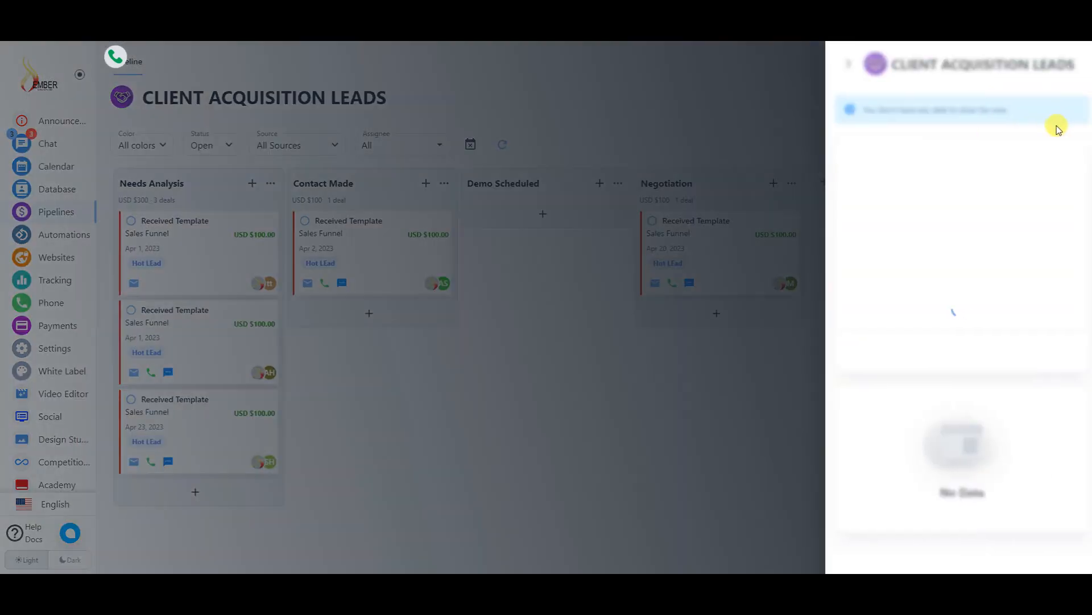
mouse_move(927, 164)
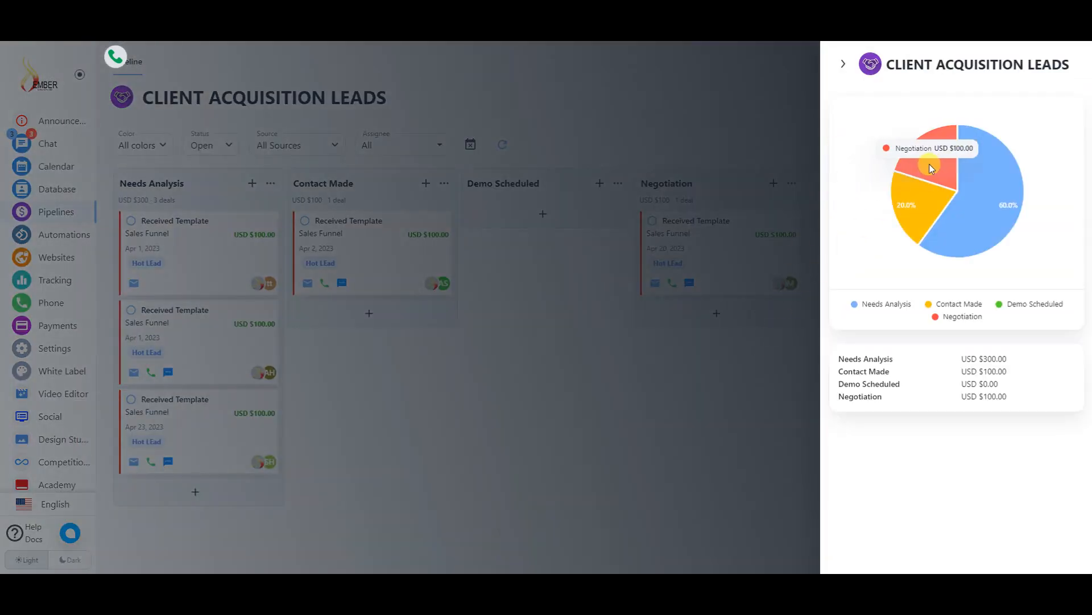
mouse_move(919, 219)
mouse_move(978, 208)
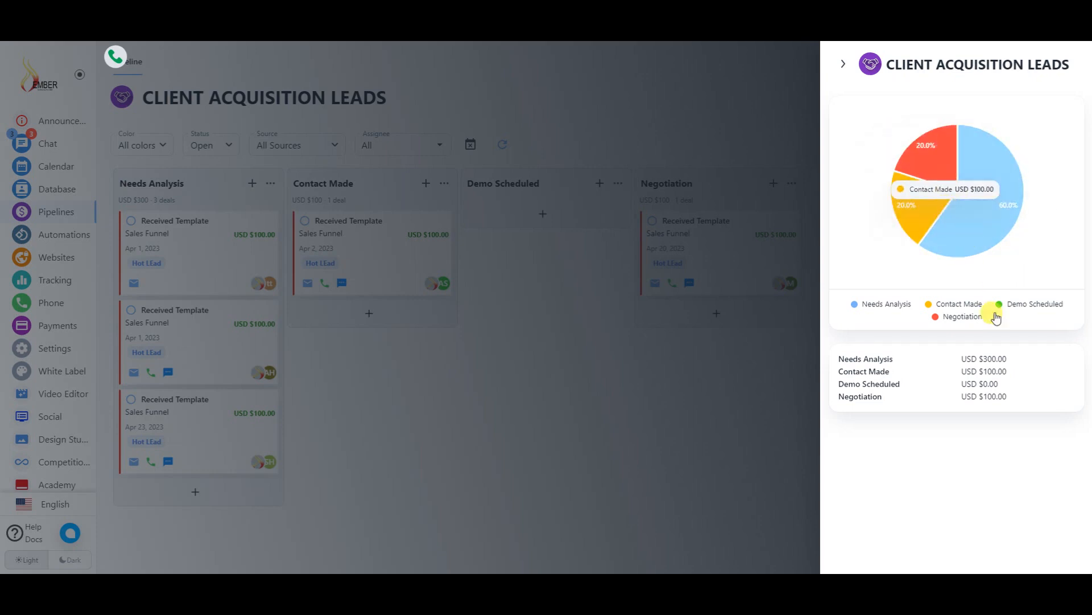
left_click_drag(881, 357, 999, 397)
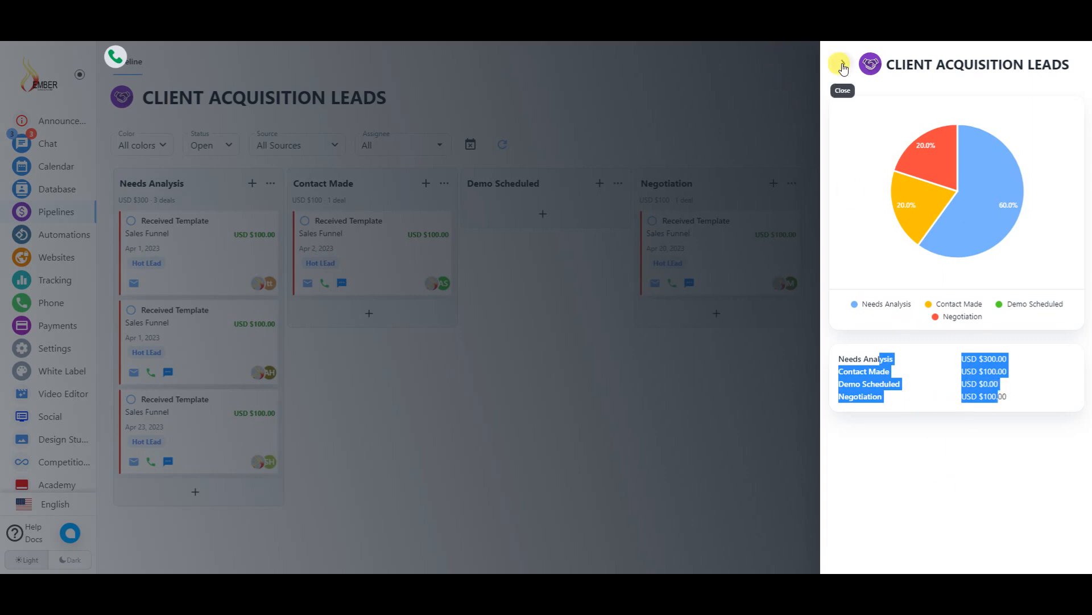
left_click(844, 64)
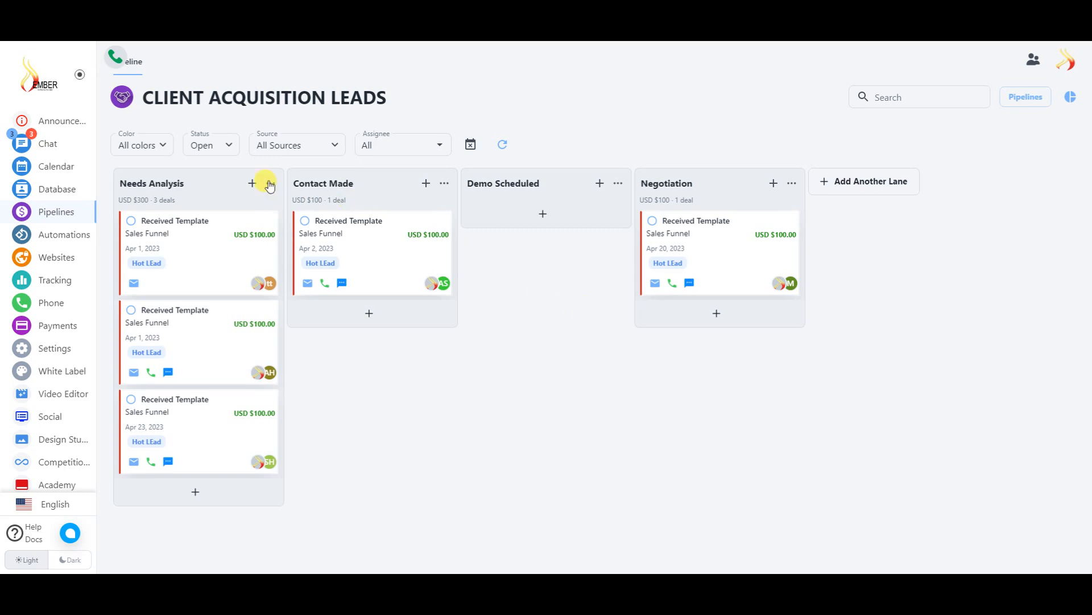
- Start a new deal in Needs Analysis, then abandon it and close the lane options
left_click(252, 186)
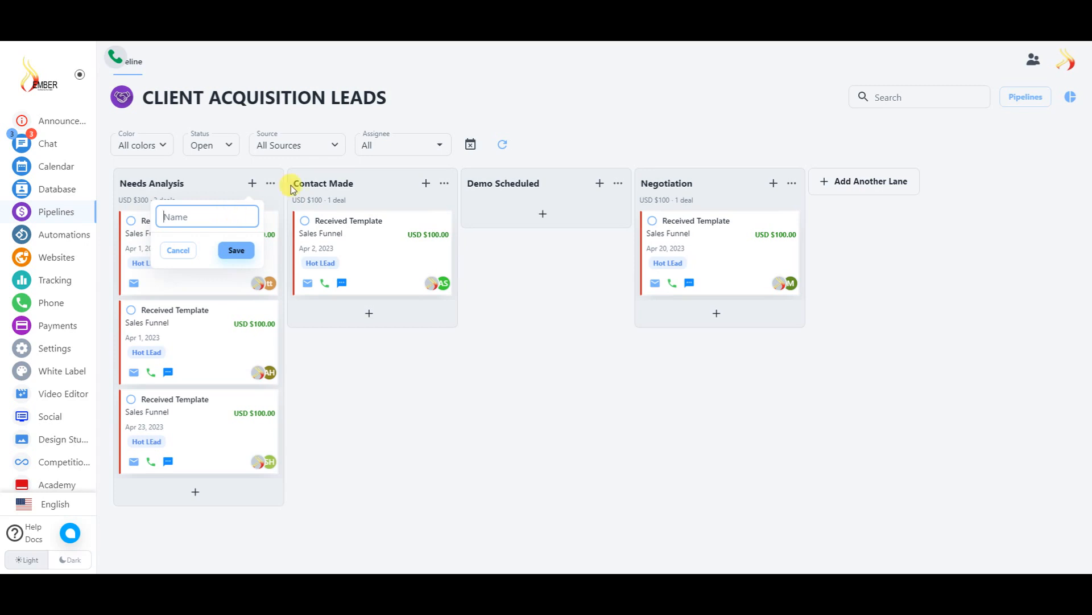
left_click(272, 183)
left_click(271, 183)
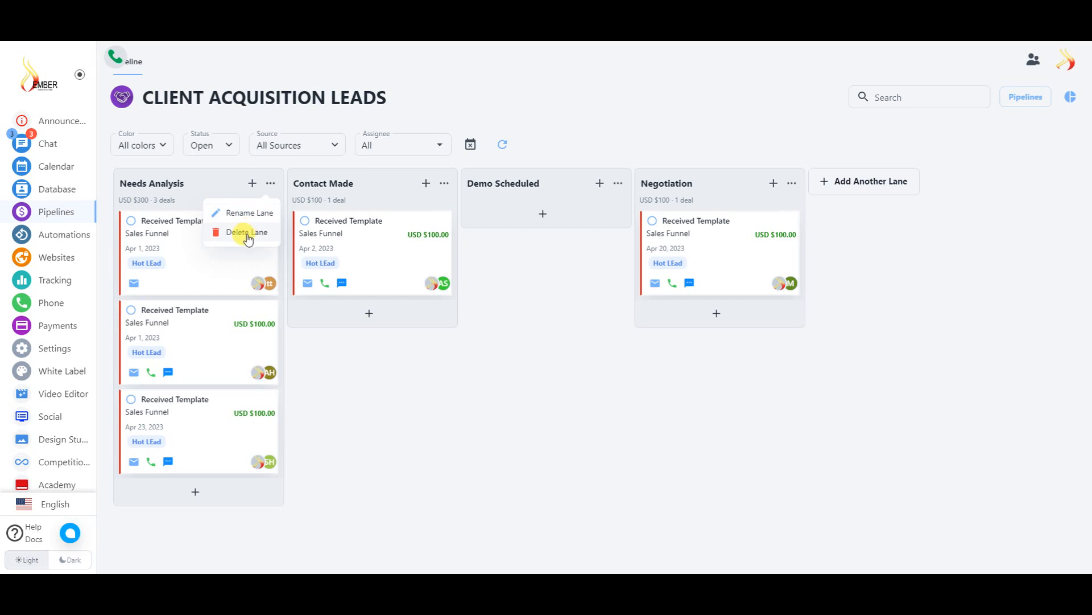
left_click(590, 450)
- Add a 'sample person' deal to Contact Made and open its details
left_click(370, 317)
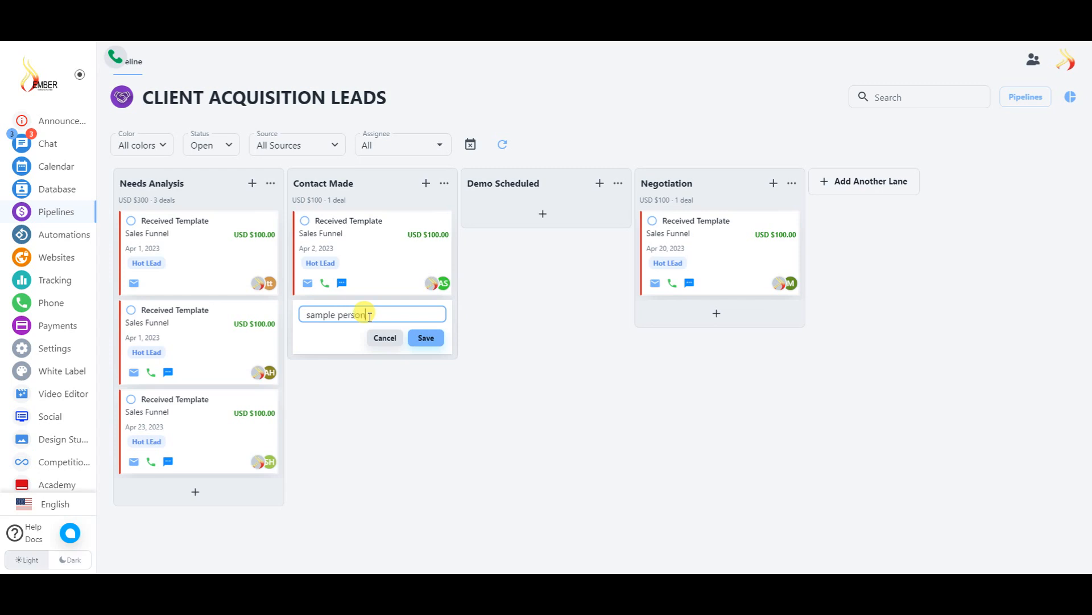
left_click(420, 337)
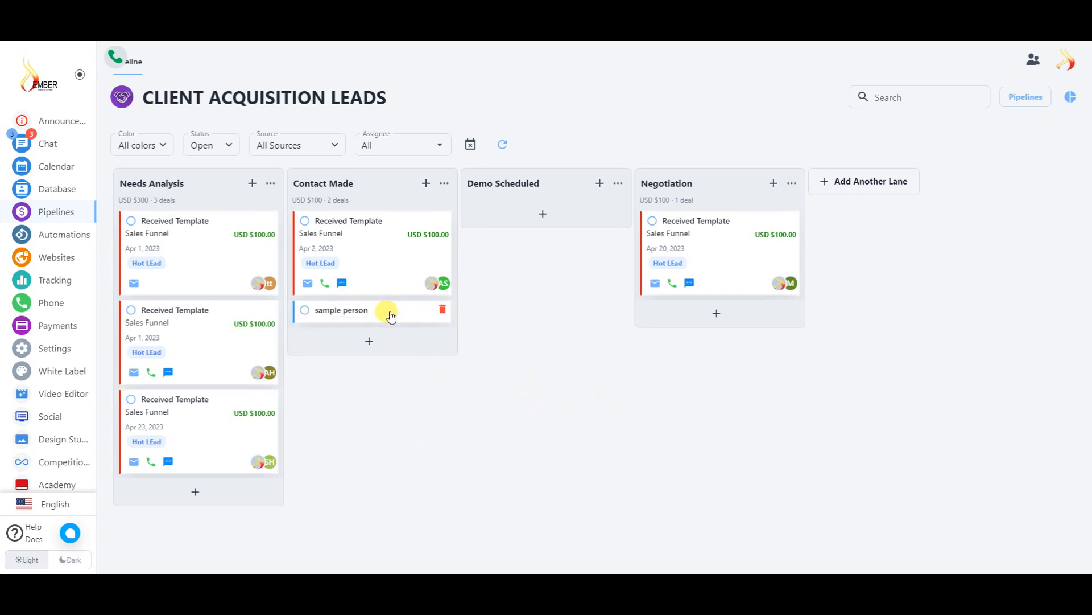
left_click(347, 312)
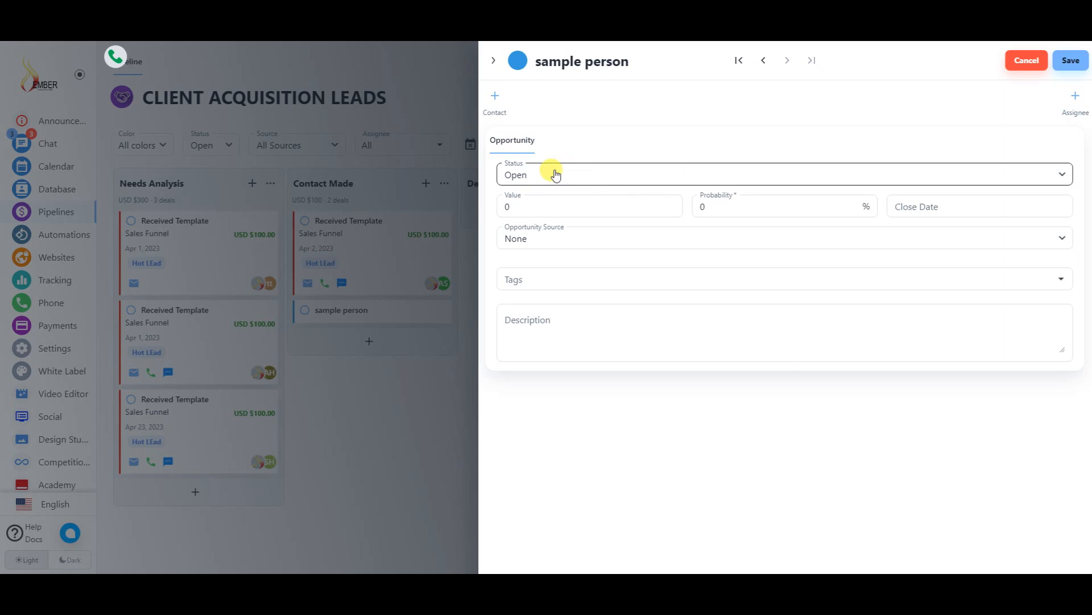
- Enter value 100.00, close date 04/25/2023 and Referral source, then cancel without saving
left_click(595, 206)
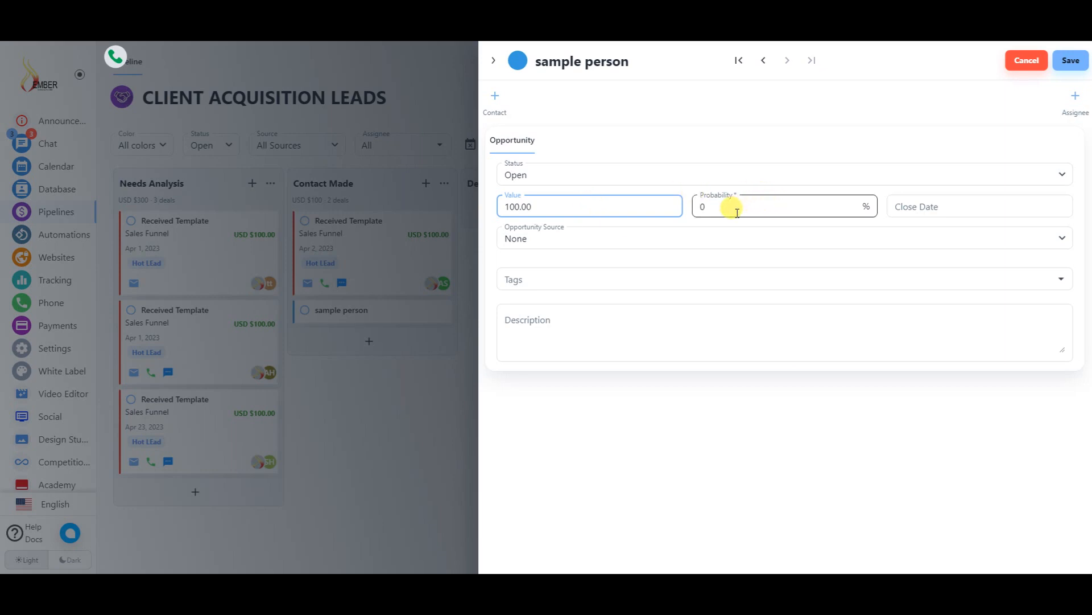
left_click(958, 206)
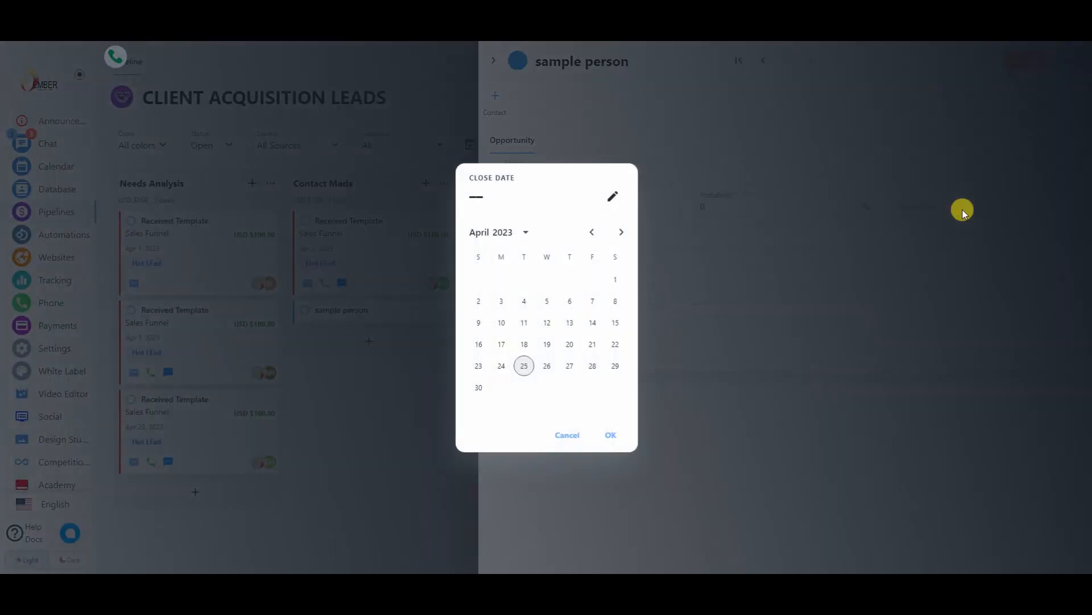
left_click(609, 434)
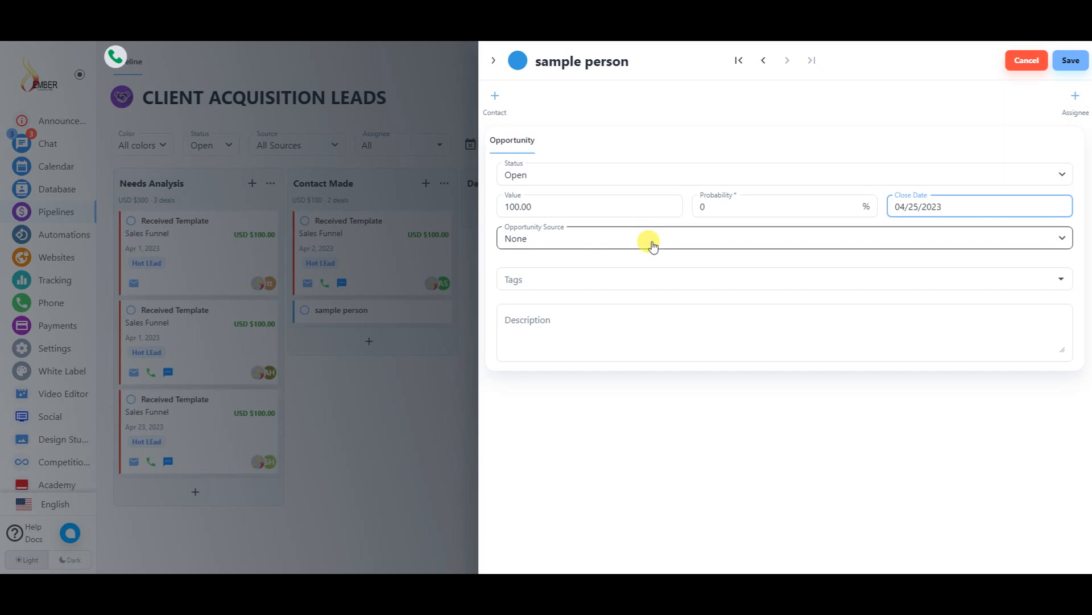
left_click(685, 239)
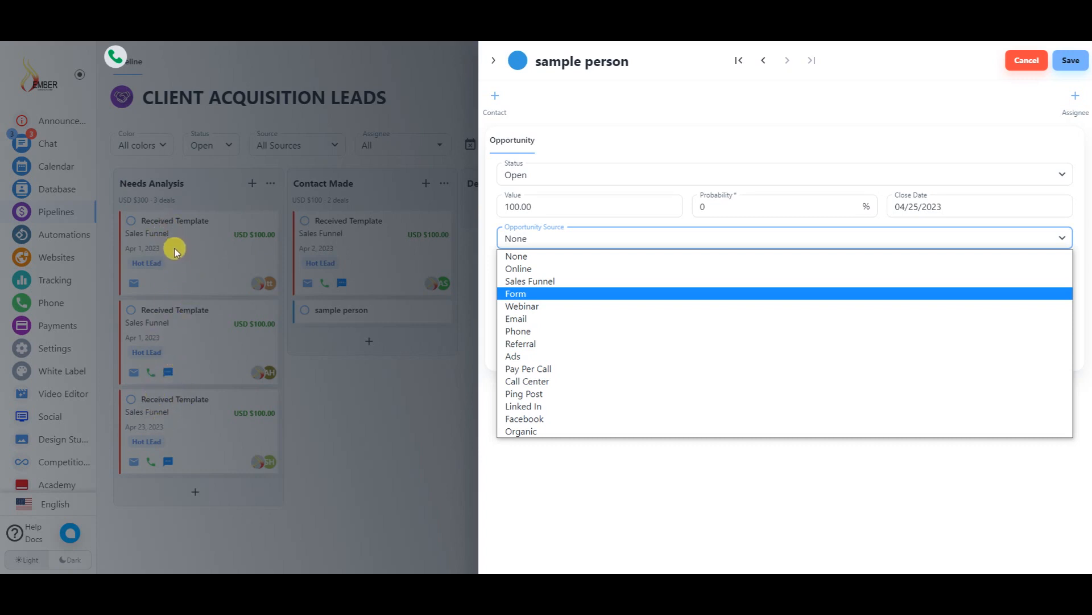
left_click(531, 346)
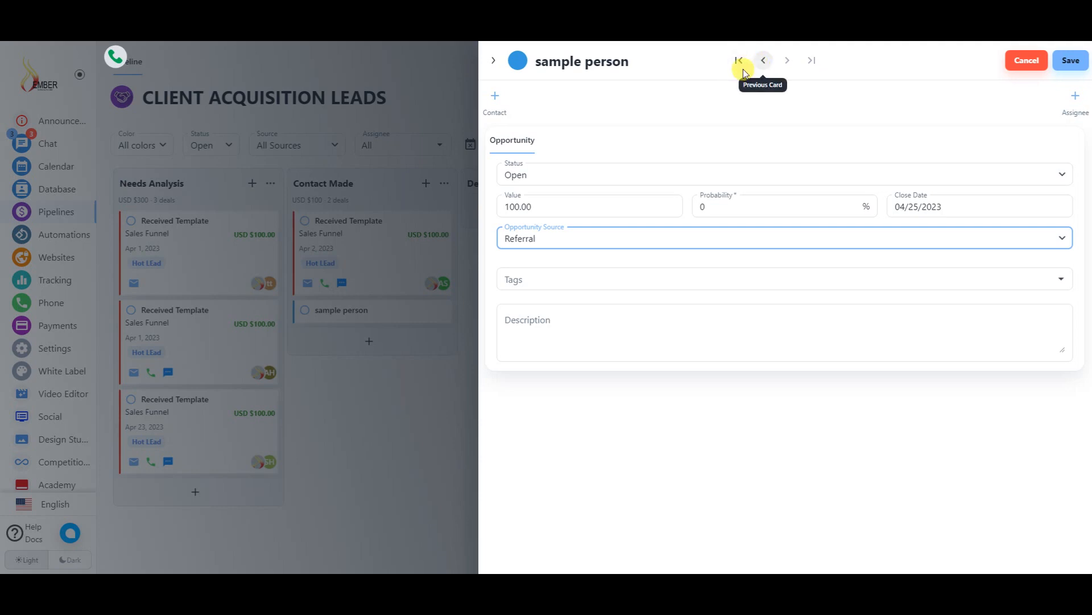
left_click(1023, 59)
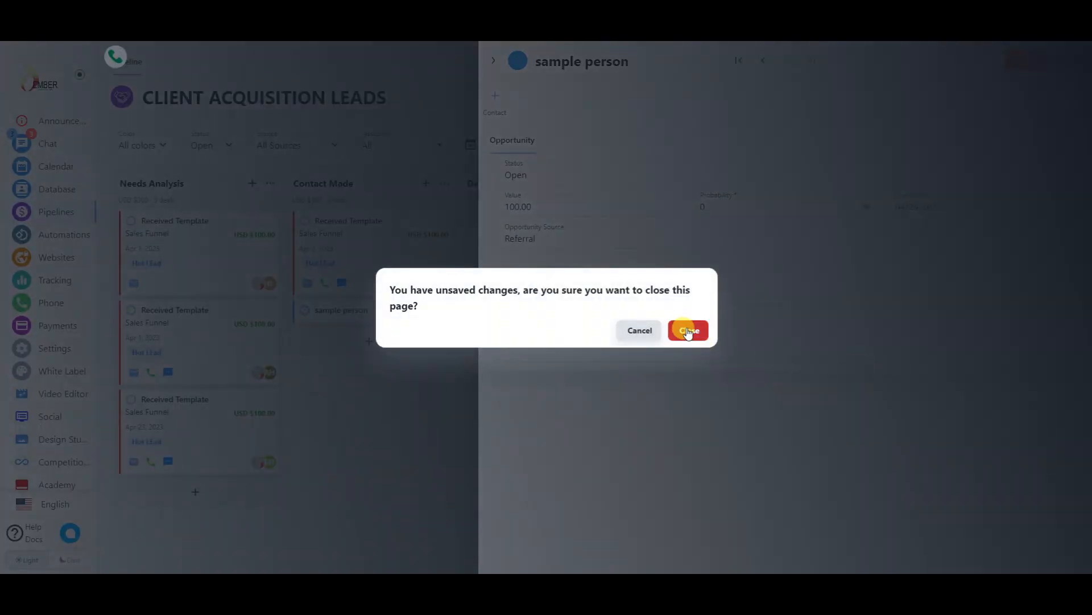
left_click(689, 330)
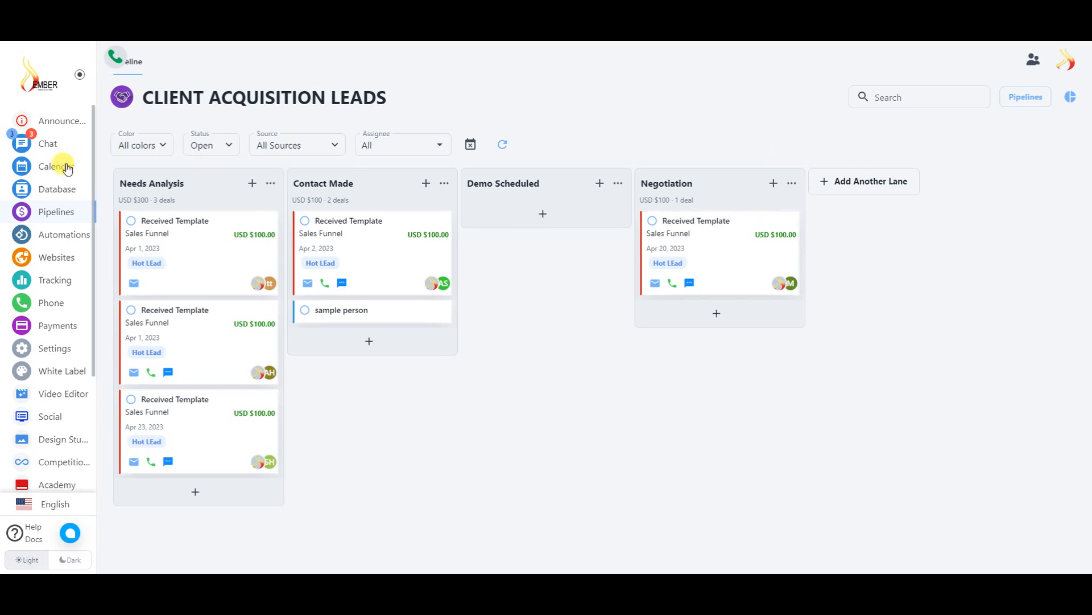
- Open Automations and browse the 10 flows, including one draft and several templates
left_click(71, 235)
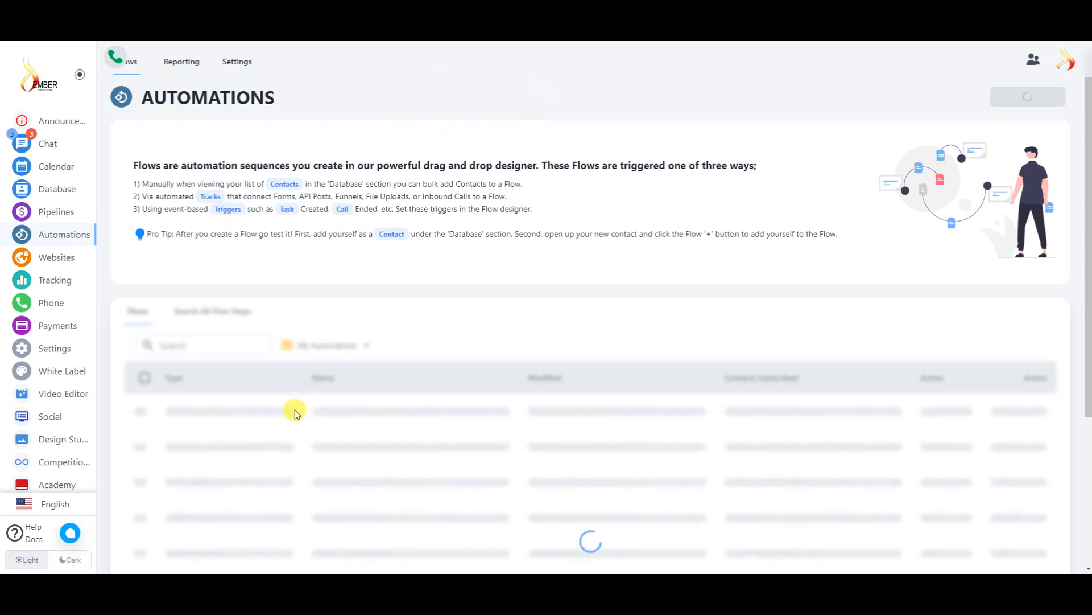
scroll(430, 352, "down", 2)
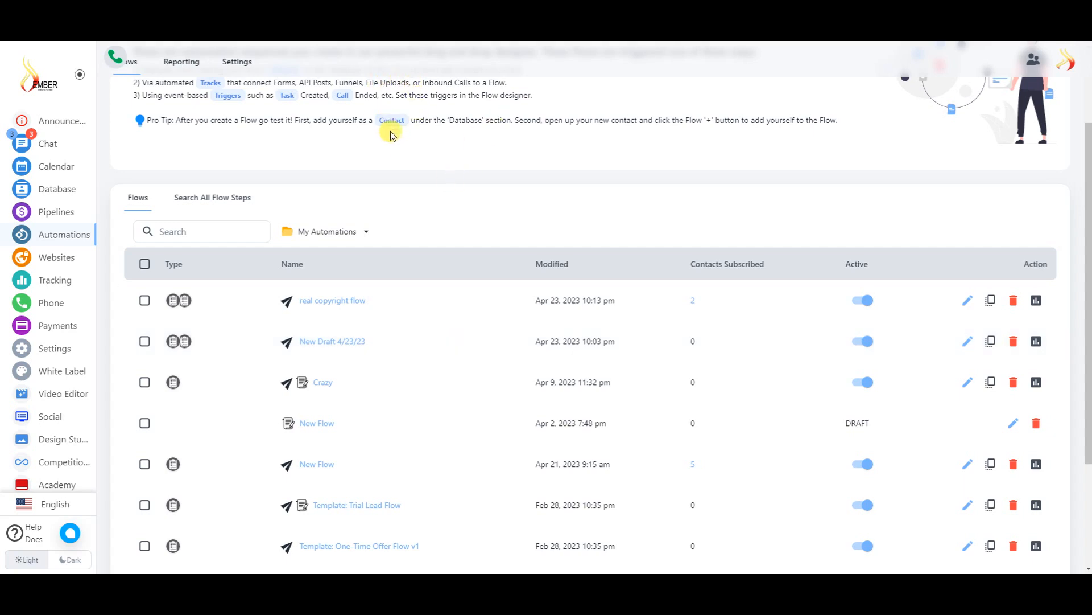
scroll(427, 371, "down", 3)
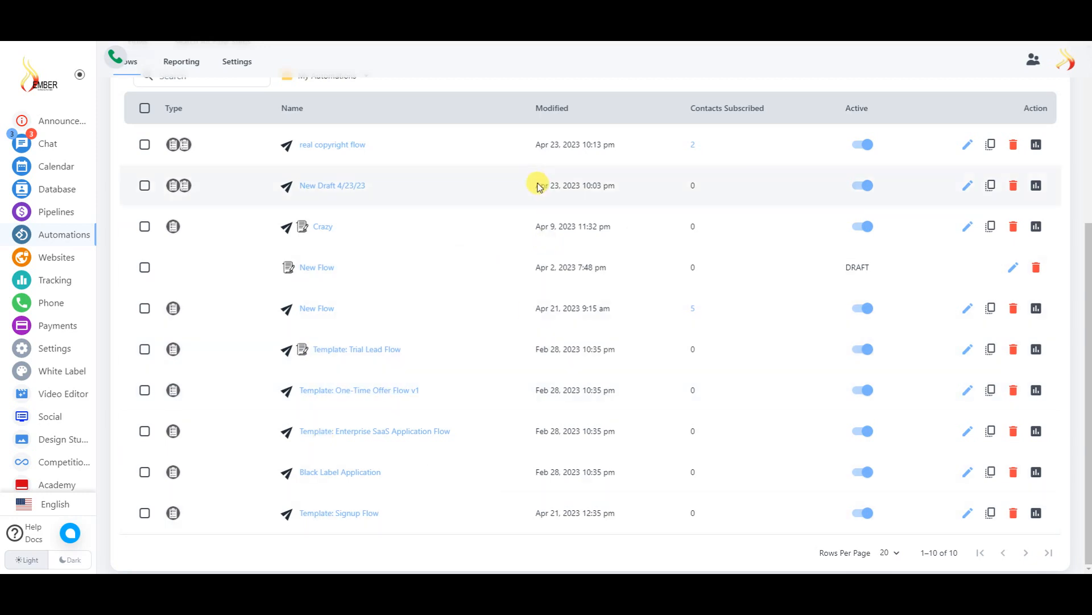
scroll(446, 325, "up", 5)
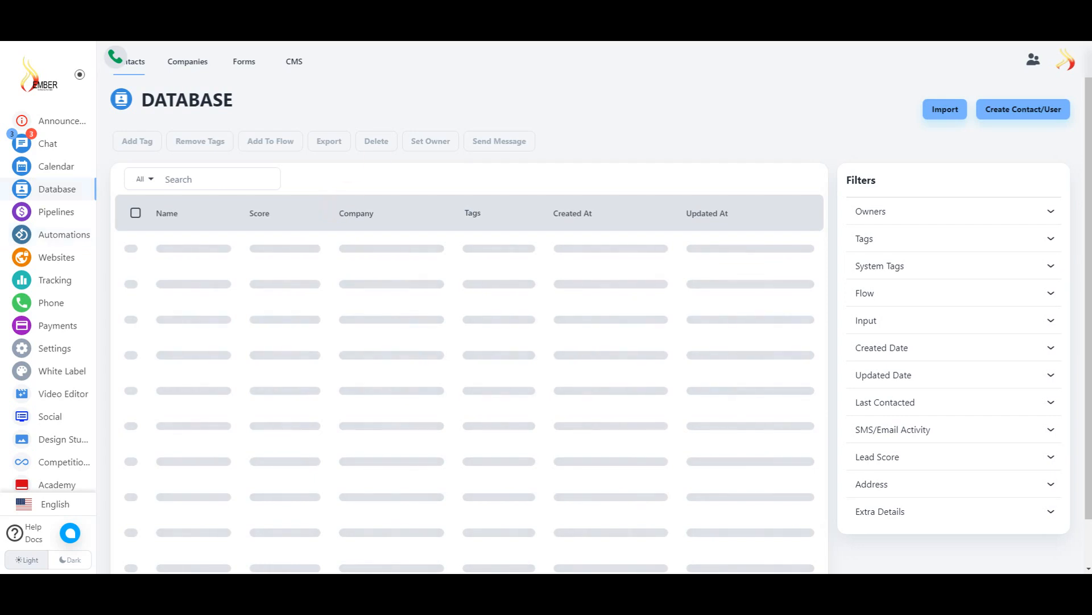
- Check the Forms tab, return to Automations, and create a new flow
left_click(253, 68)
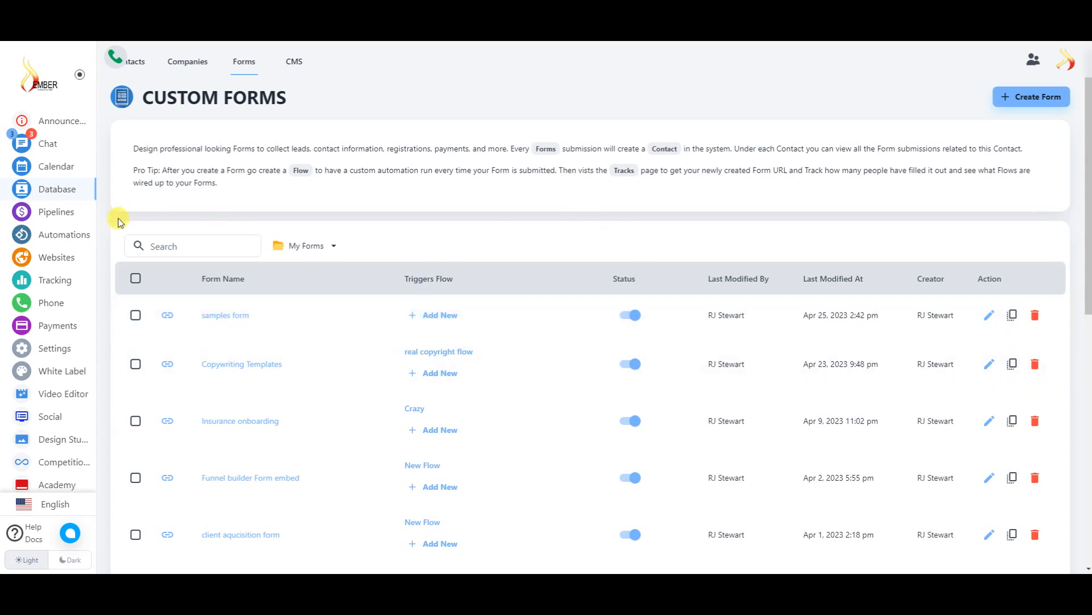
left_click(79, 239)
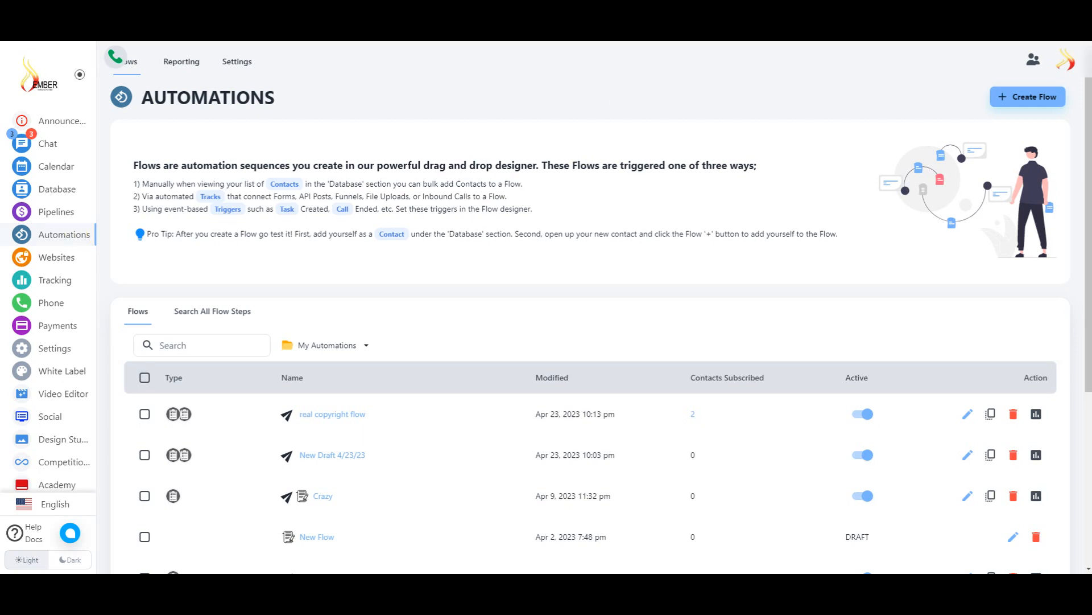
left_click(1031, 97)
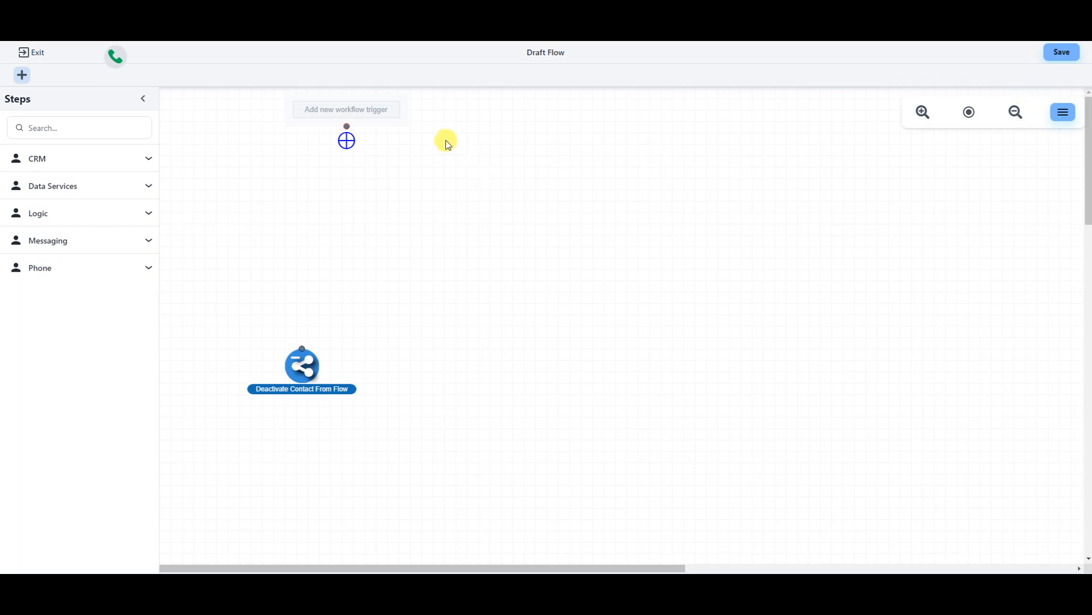
- Add a workflow trigger and name it 'sample trigger'
left_click(341, 111)
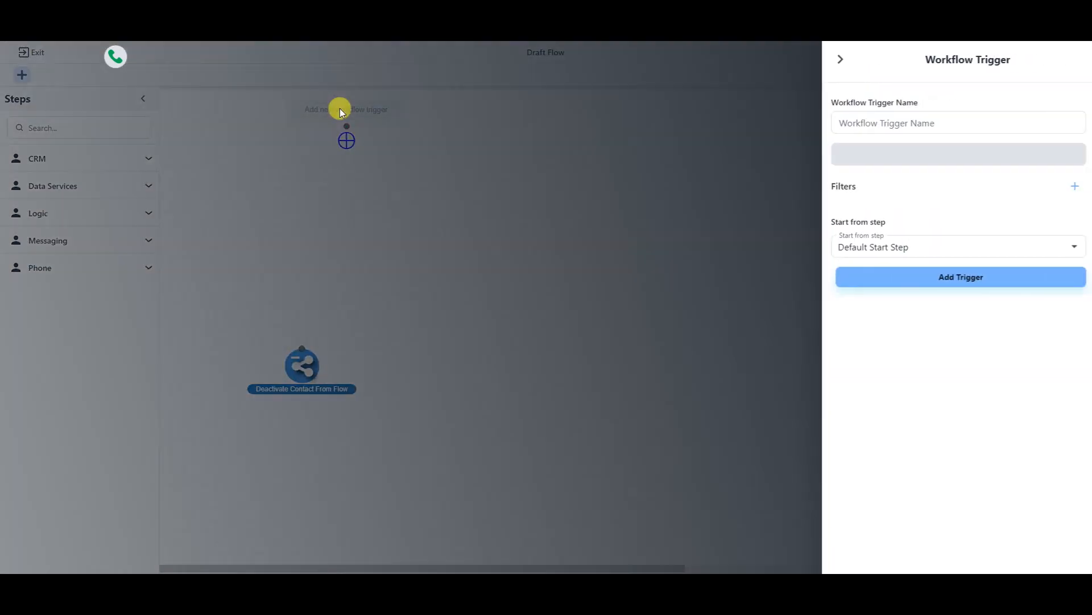
left_click(937, 121)
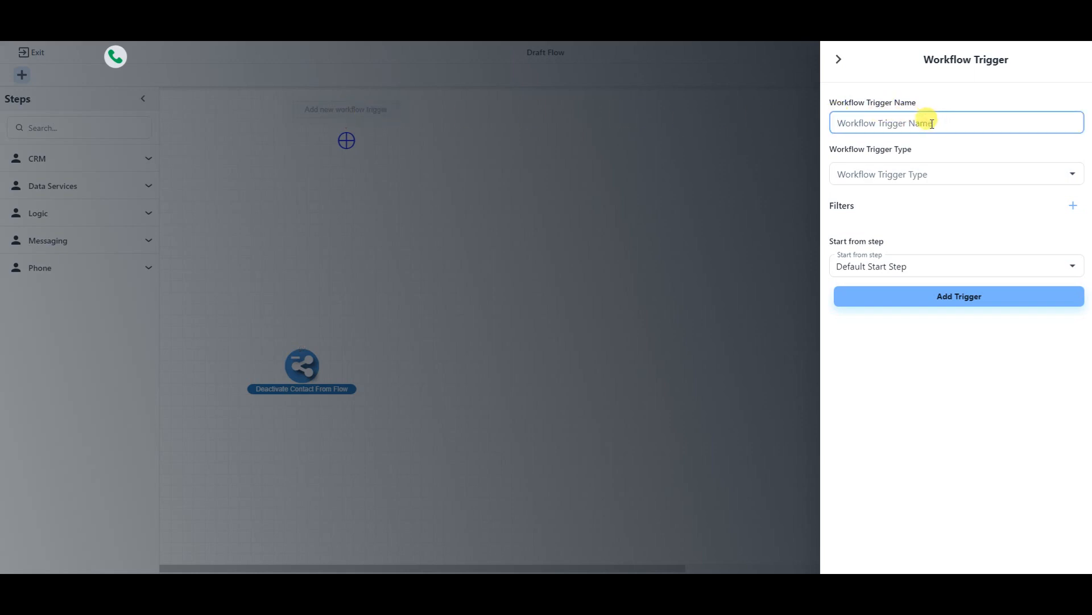
type("sample trigger")
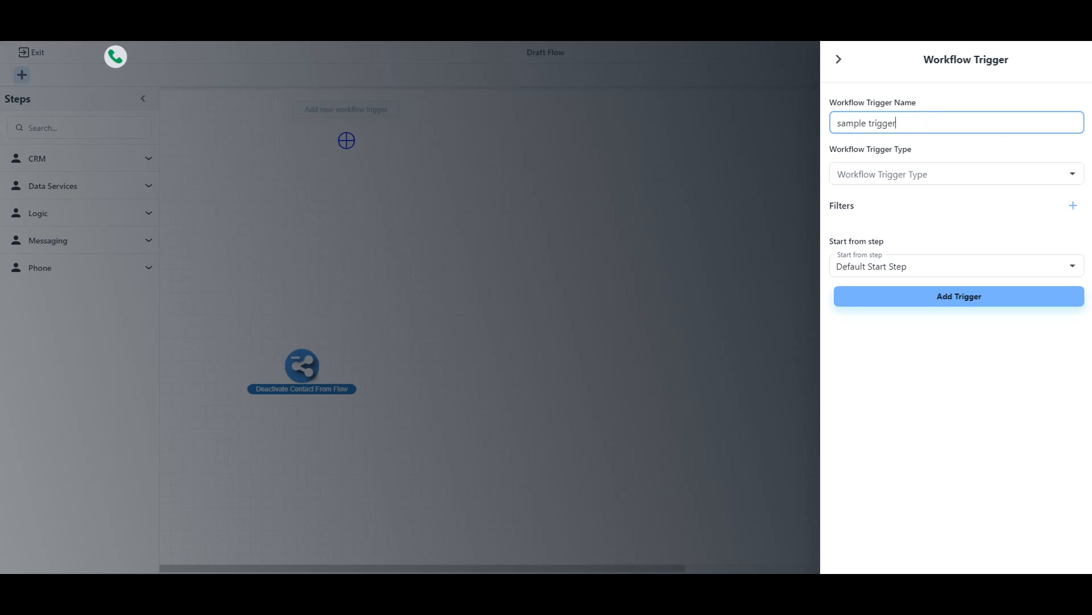
- Browse the trigger type and start step options without choosing any, then close the trigger panel
left_click(1074, 175)
left_click(1074, 176)
left_click(1075, 176)
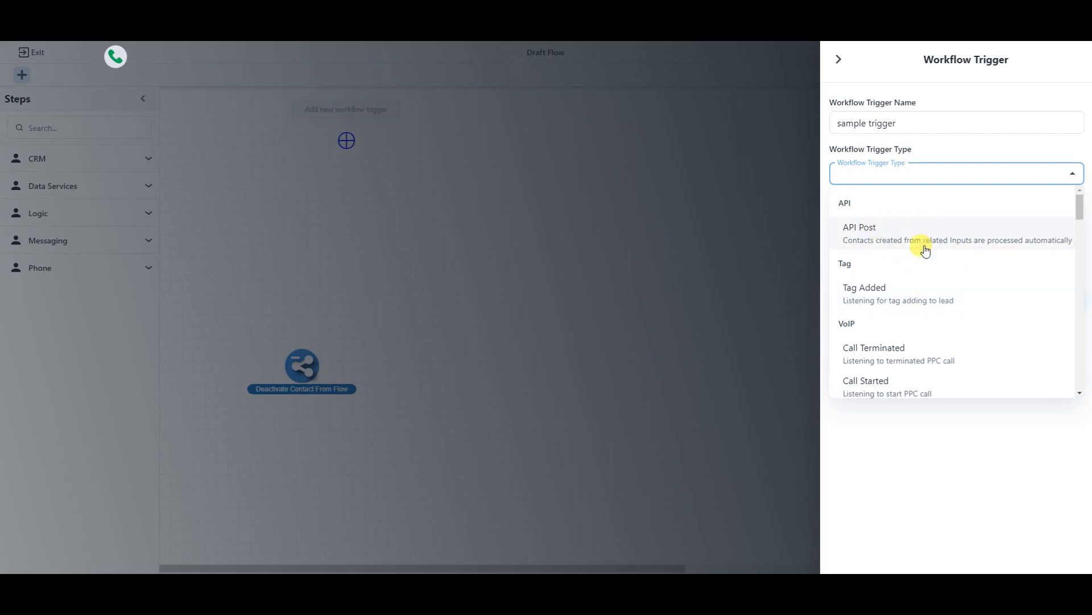
left_click(913, 452)
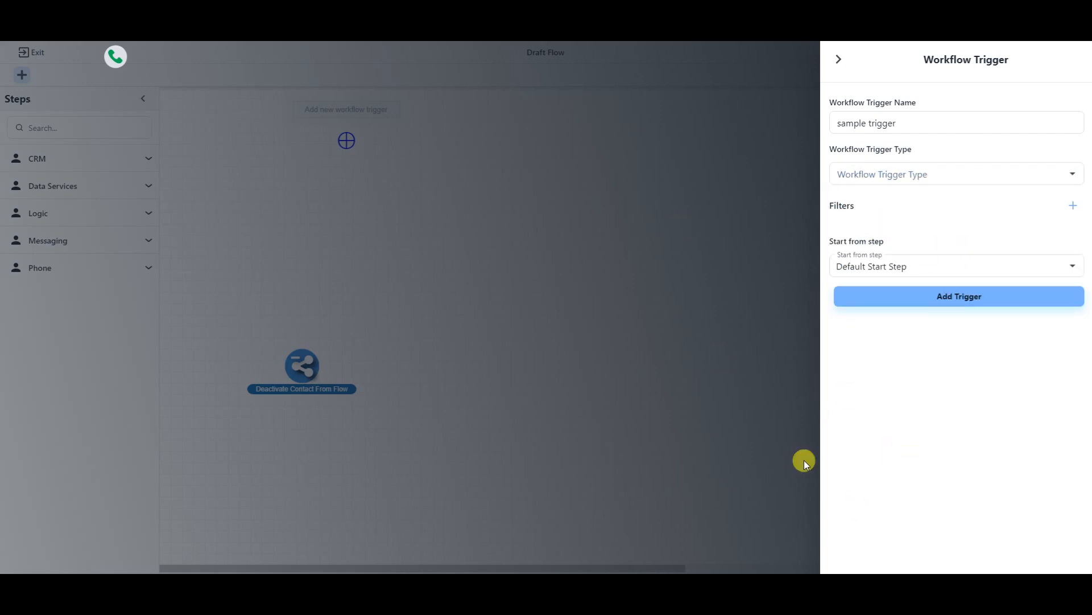
left_click(897, 266)
left_click(922, 369)
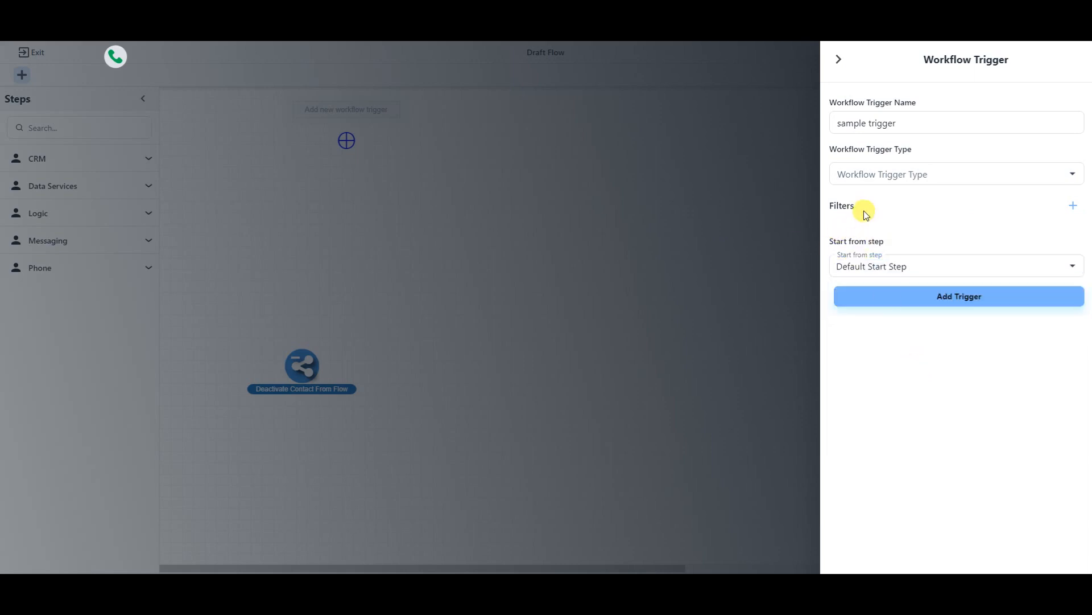
left_click(967, 302)
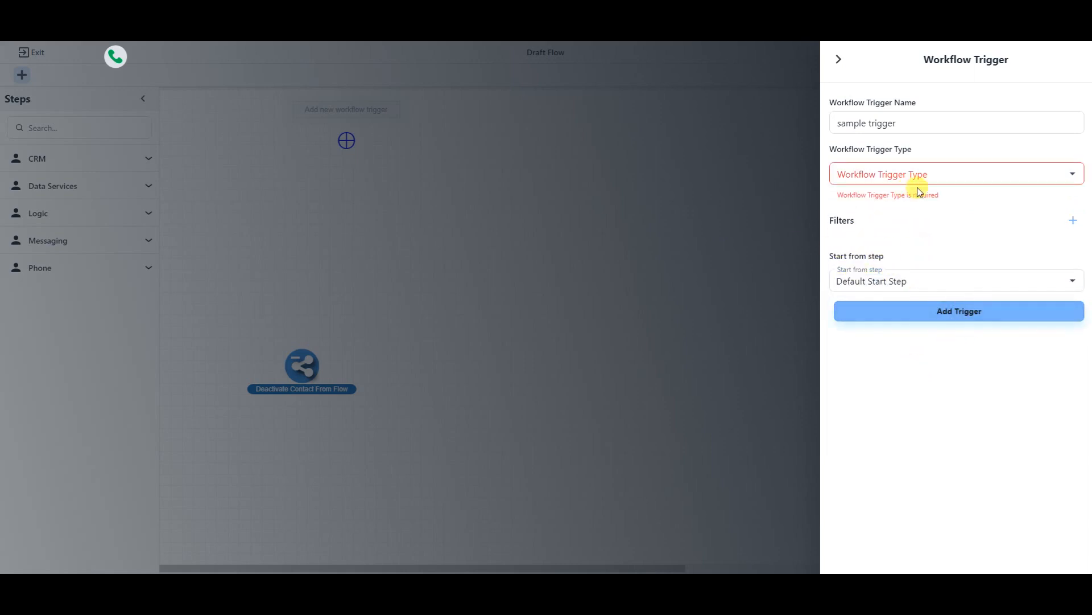
left_click(1075, 177)
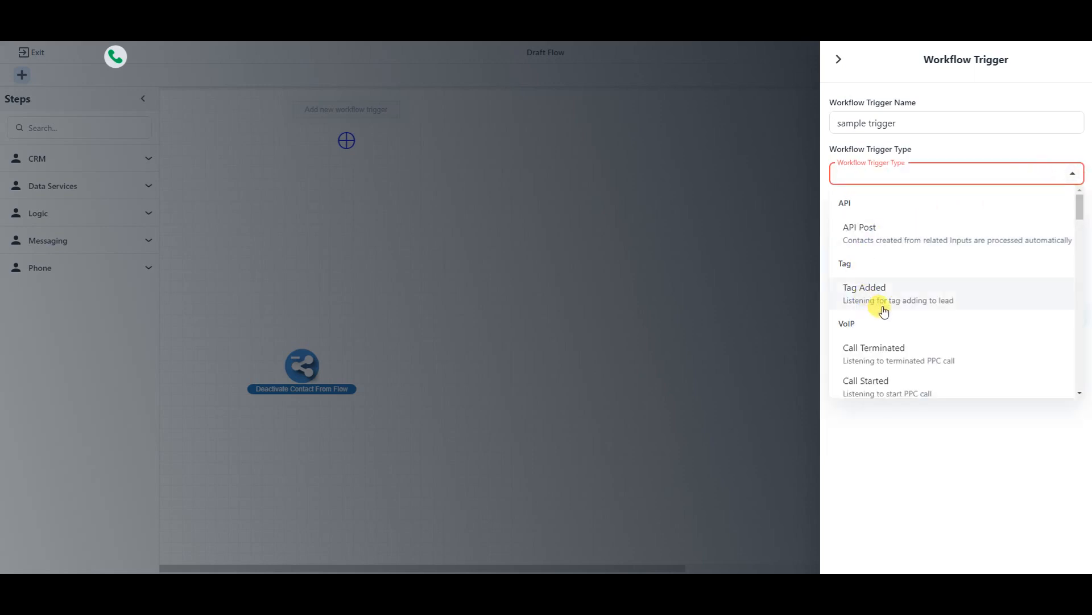
left_click(905, 457)
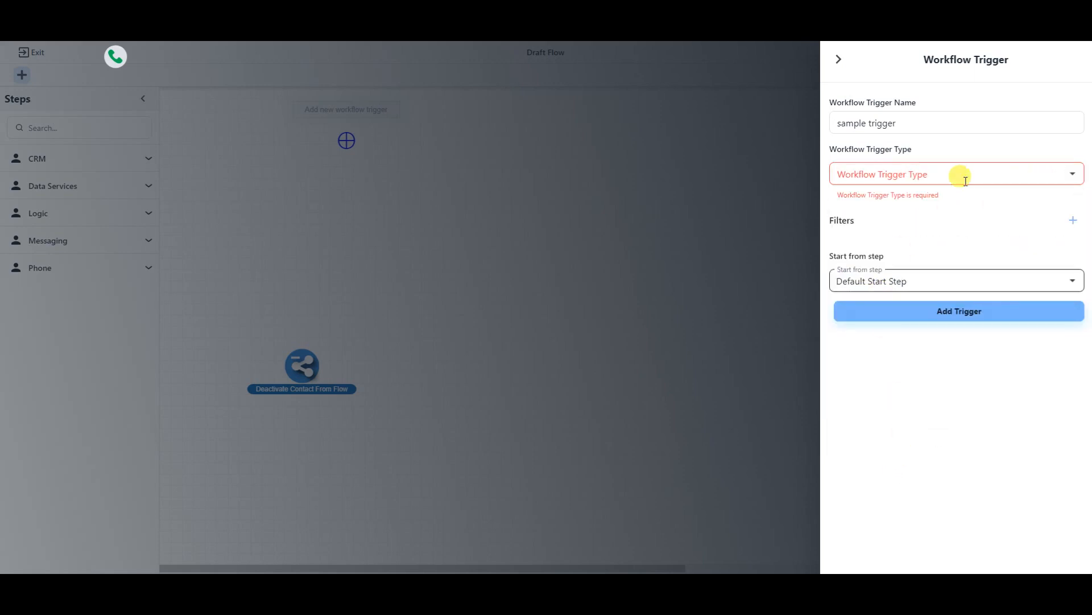
left_click(837, 61)
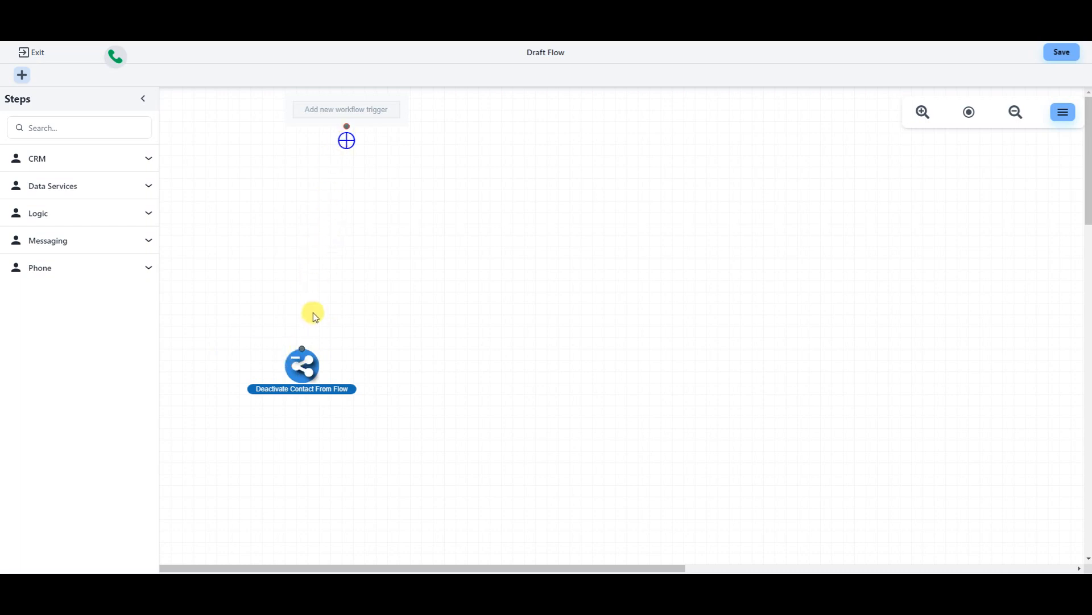
- Drag Deactivate Contact From Flow lower, then view and hide the Flow Information summary
left_click_drag(304, 374, 346, 518)
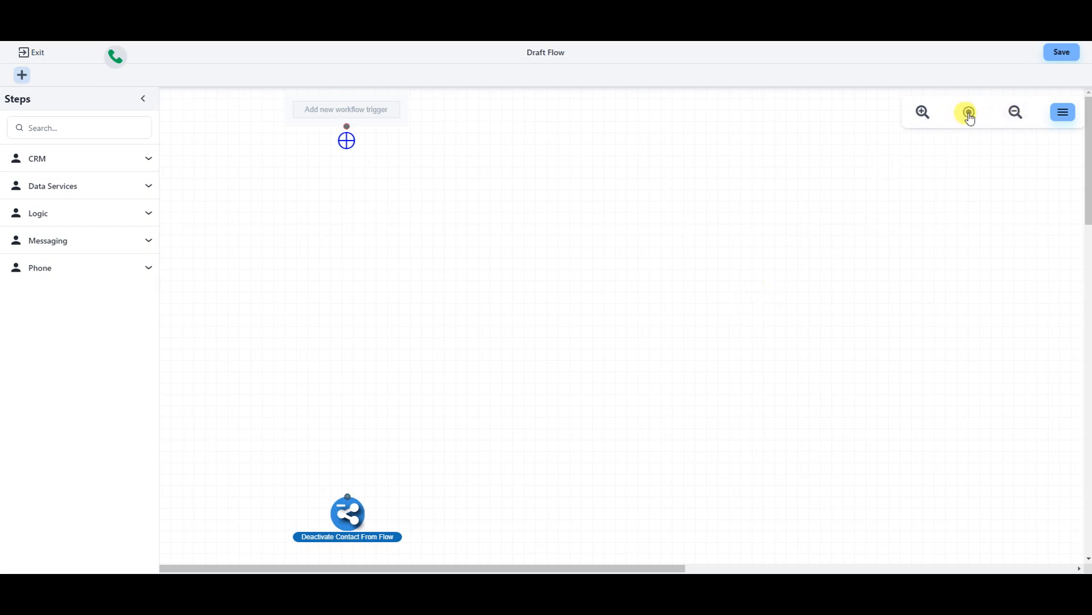
left_click(1069, 116)
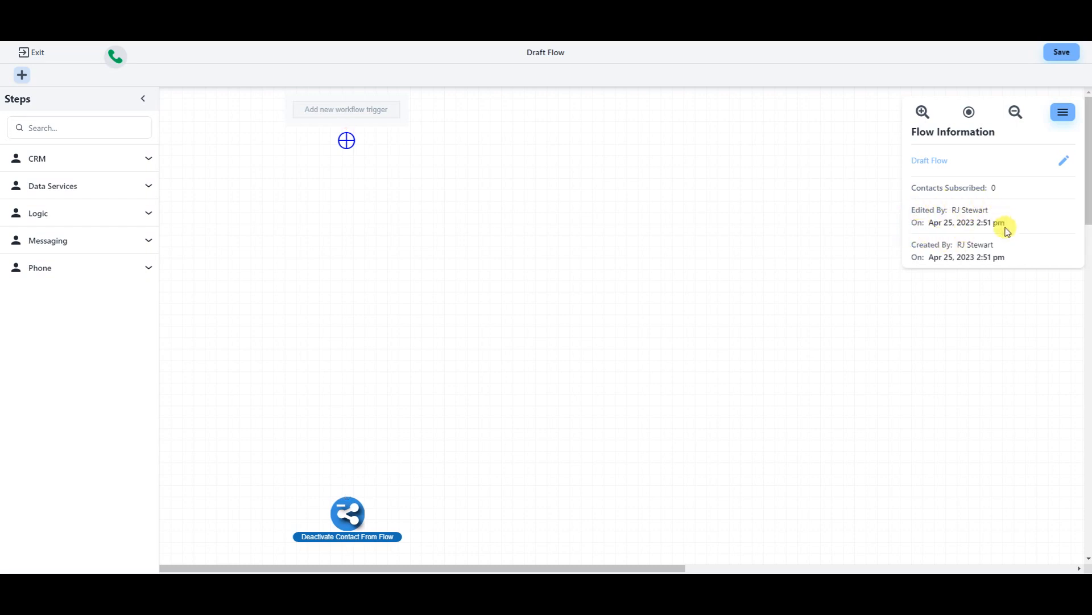
left_click(1062, 119)
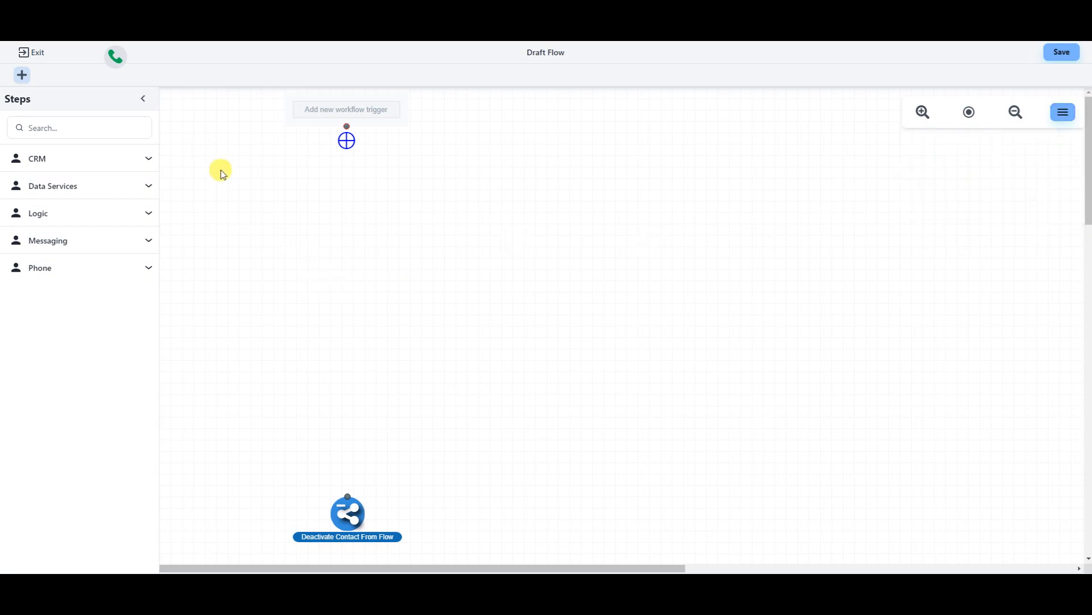
- Toggle the Steps sidebar, browse the Phone category, then expand the CRM steps
left_click(142, 102)
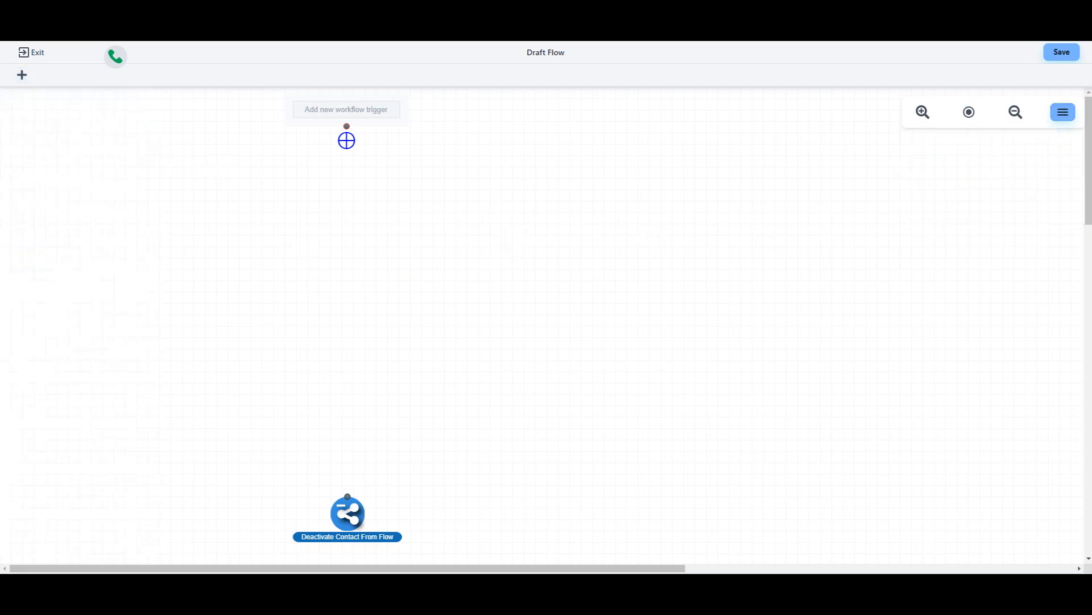
left_click(21, 76)
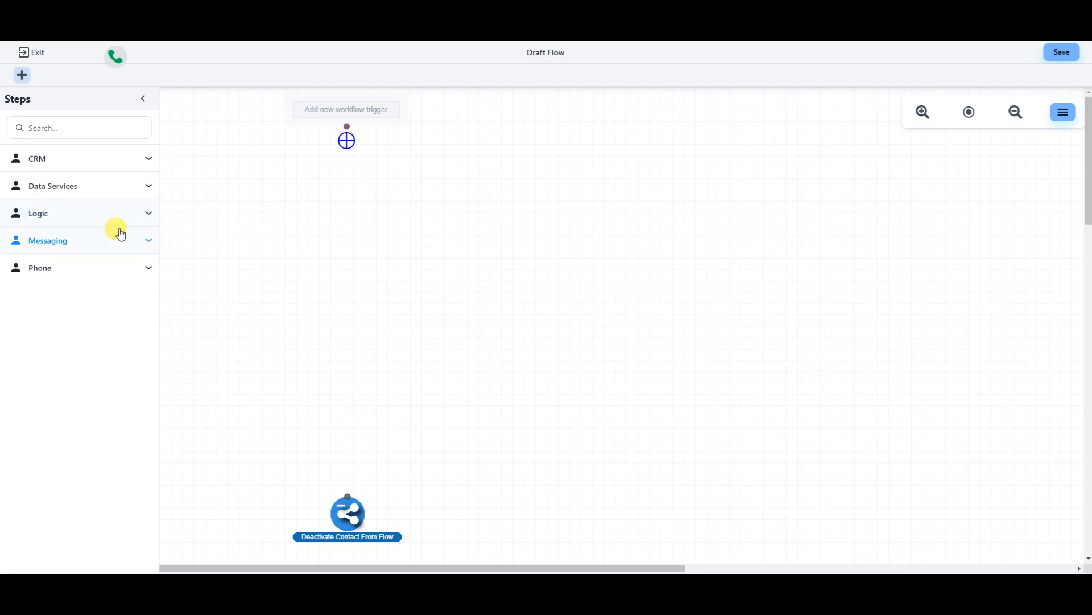
left_click(143, 268)
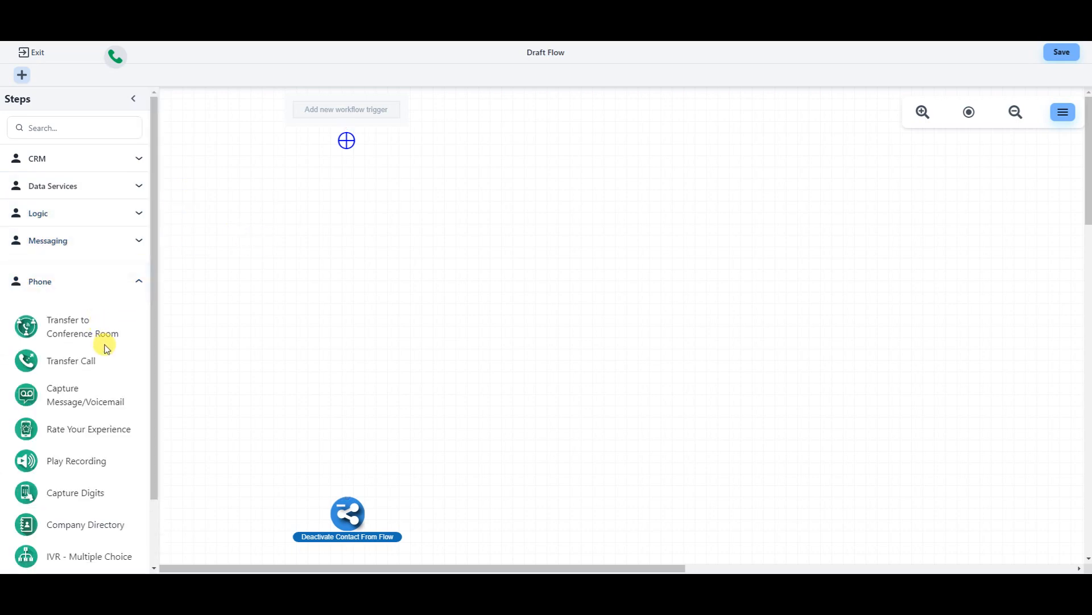
scroll(108, 348, "down", 1)
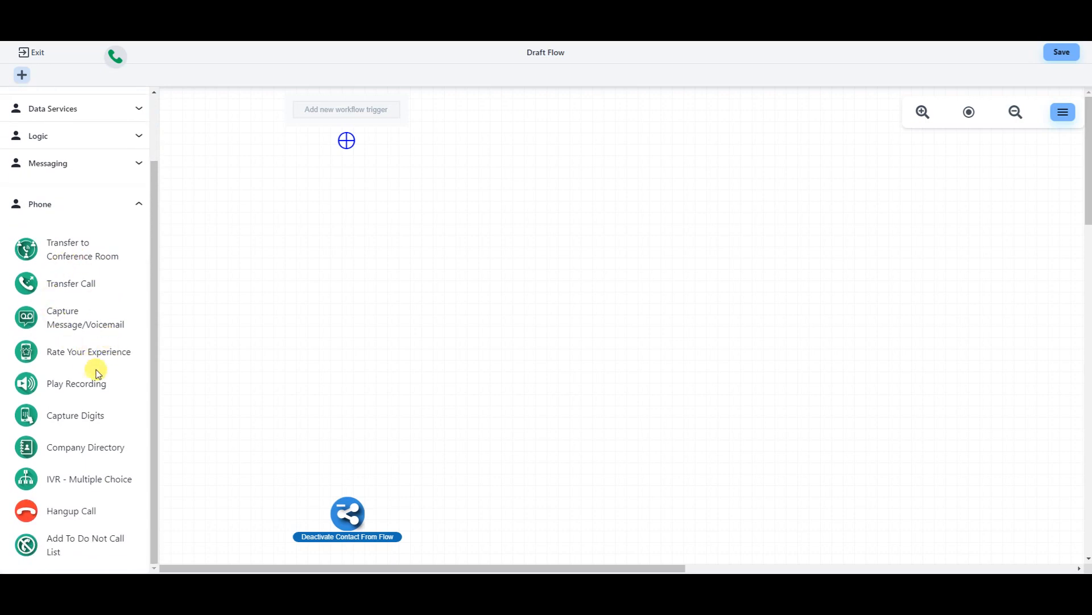
left_click_drag(66, 388, 150, 435)
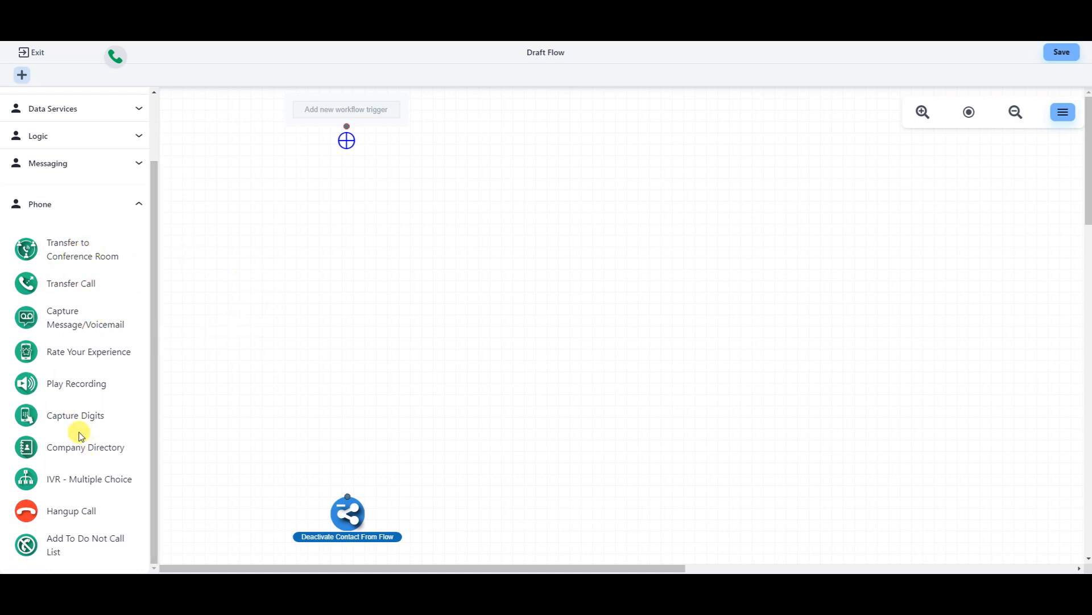
scroll(91, 421, "up", 2)
left_click(141, 290)
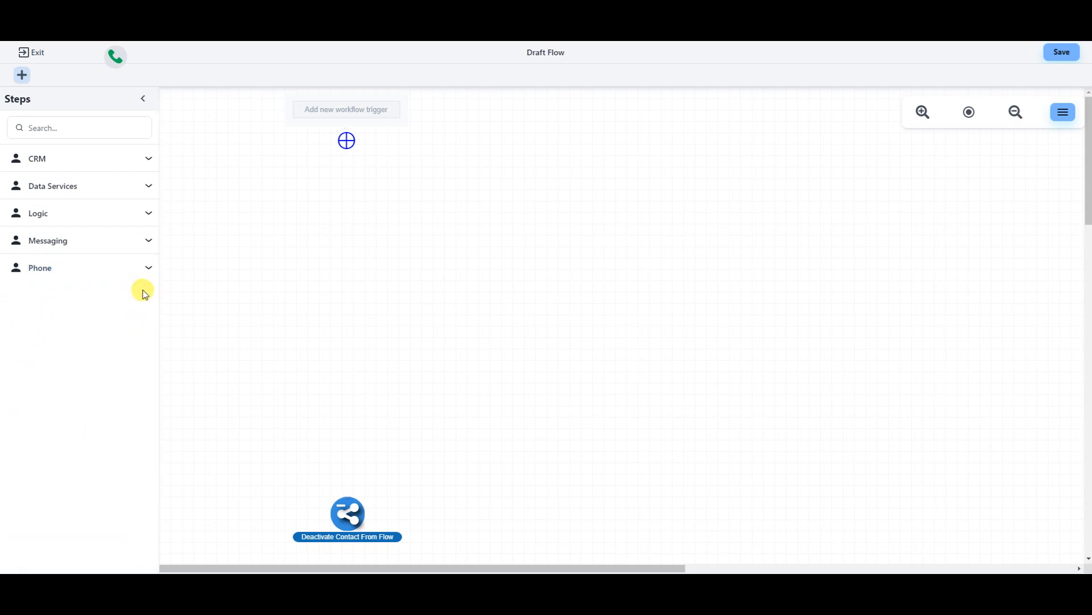
left_click(147, 165)
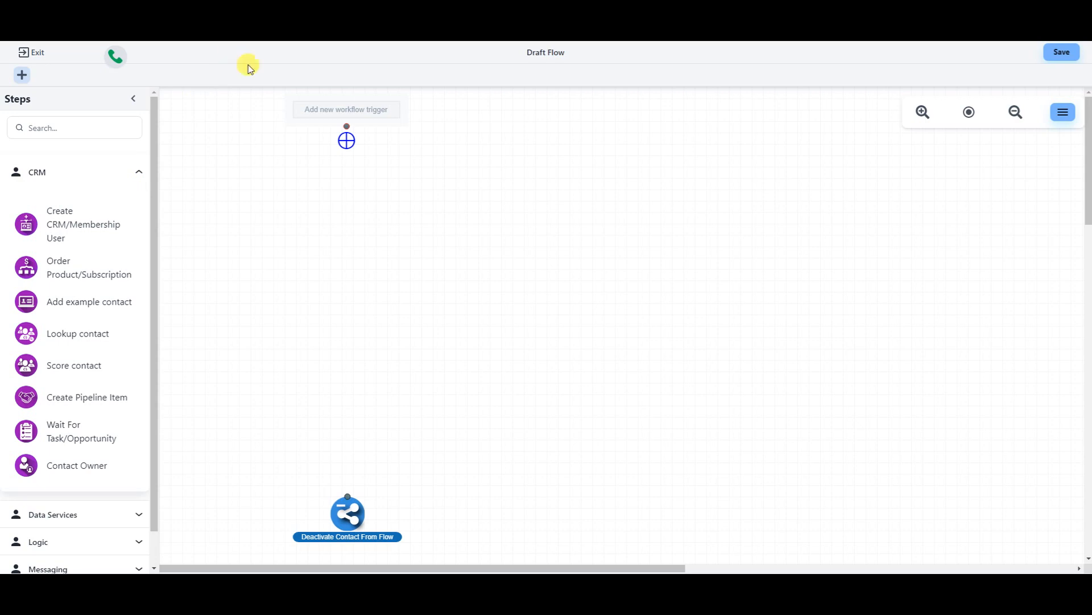
- Add a Lookup contact step matching on Email, merging with the older existing contact, and save it
left_click_drag(70, 334, 363, 198)
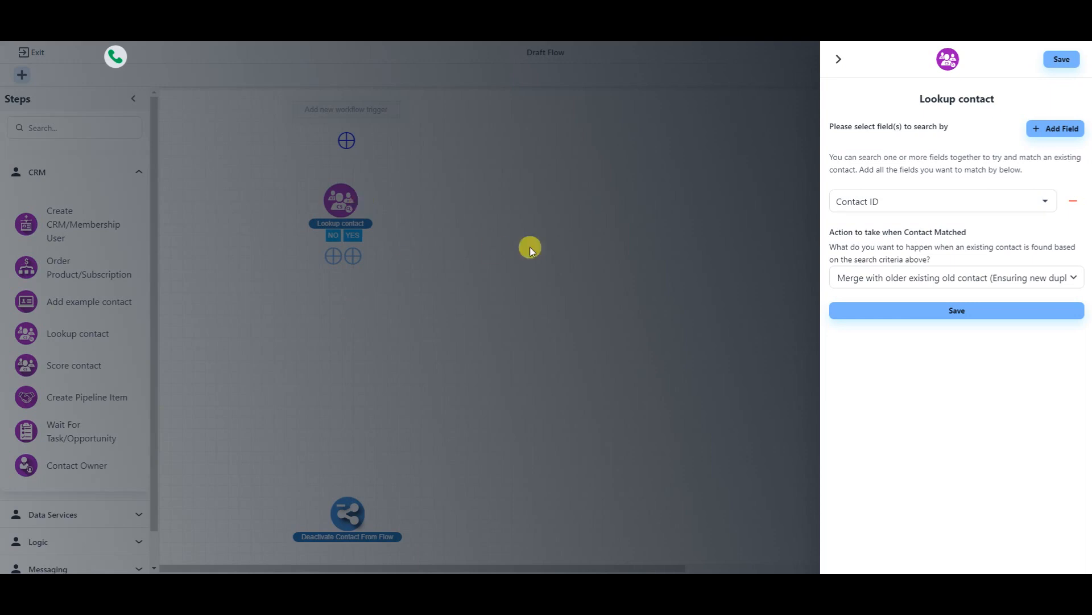
left_click(1046, 203)
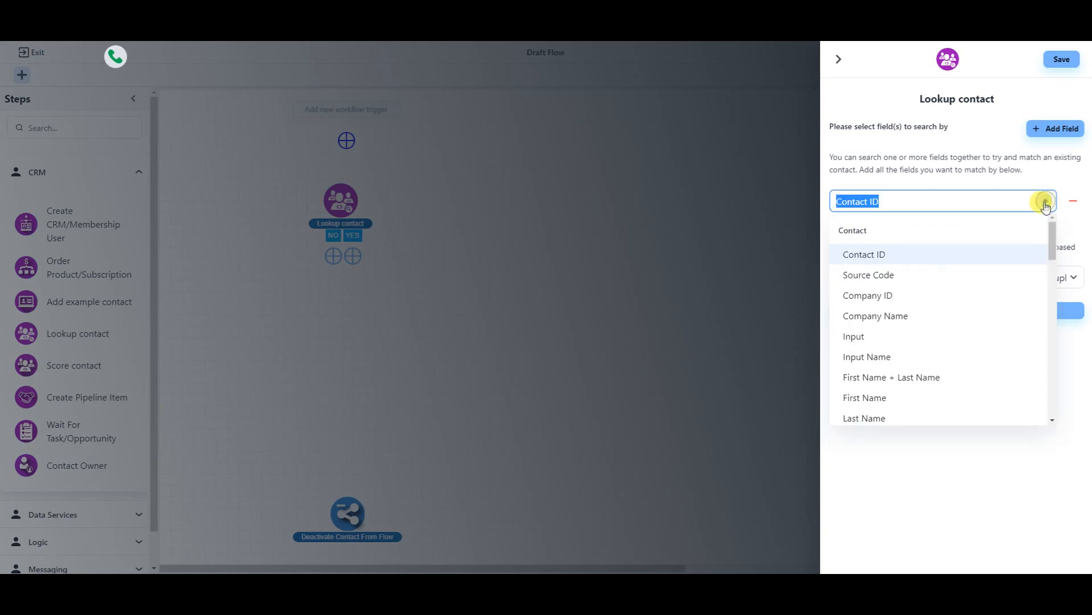
scroll(891, 329, "down", 1)
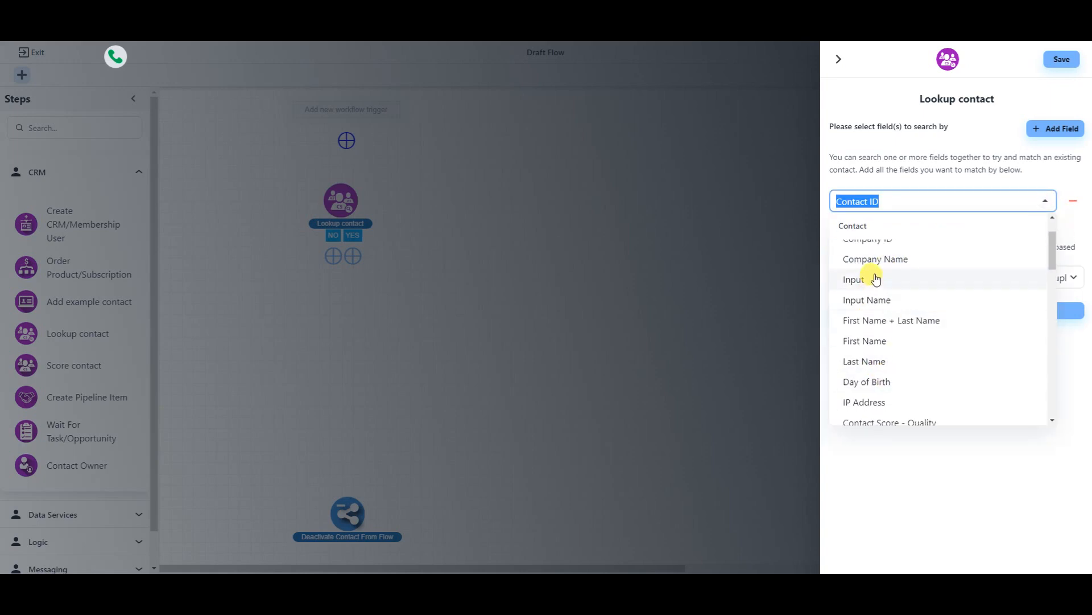
scroll(888, 270, "down", 2)
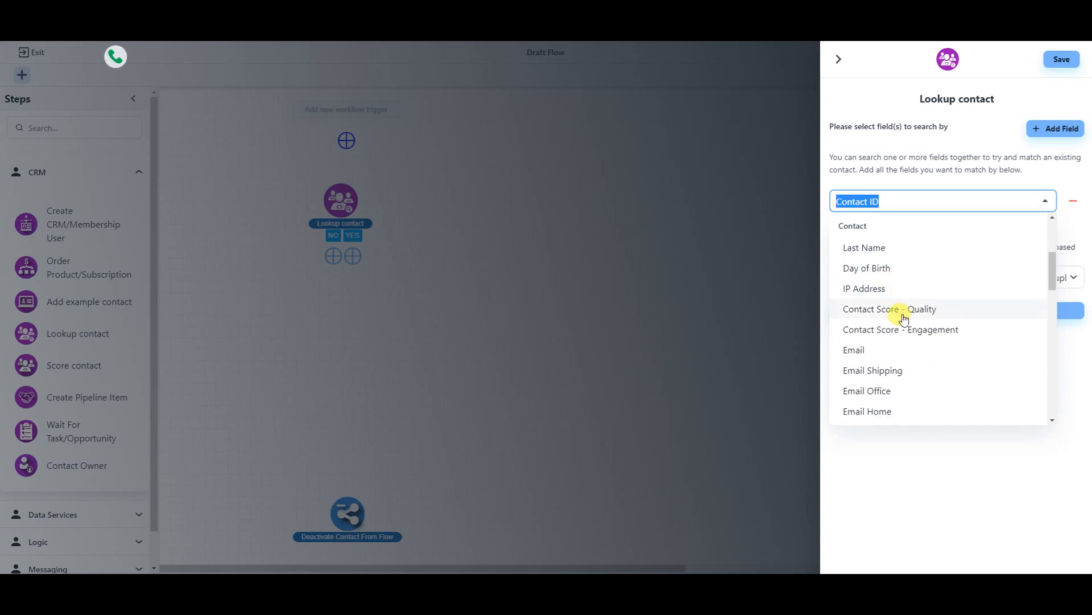
left_click(860, 355)
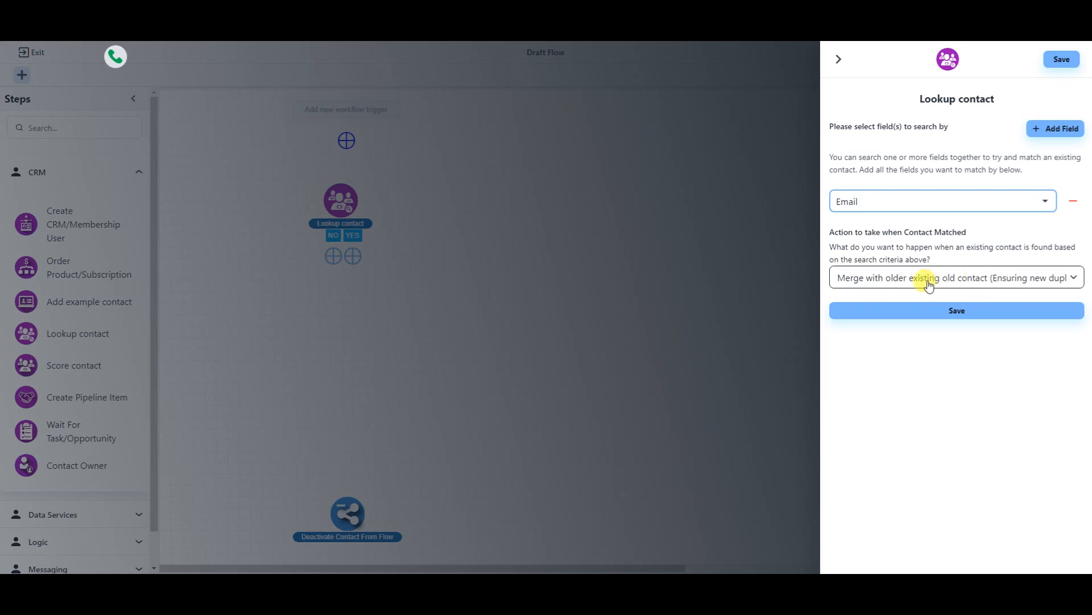
left_click(1039, 283)
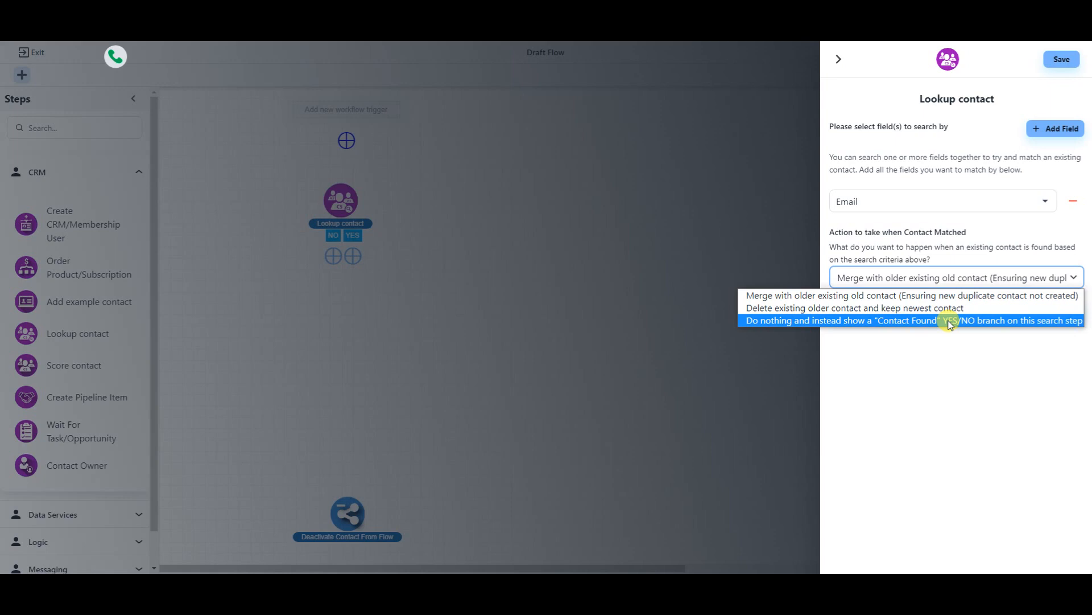
left_click(861, 296)
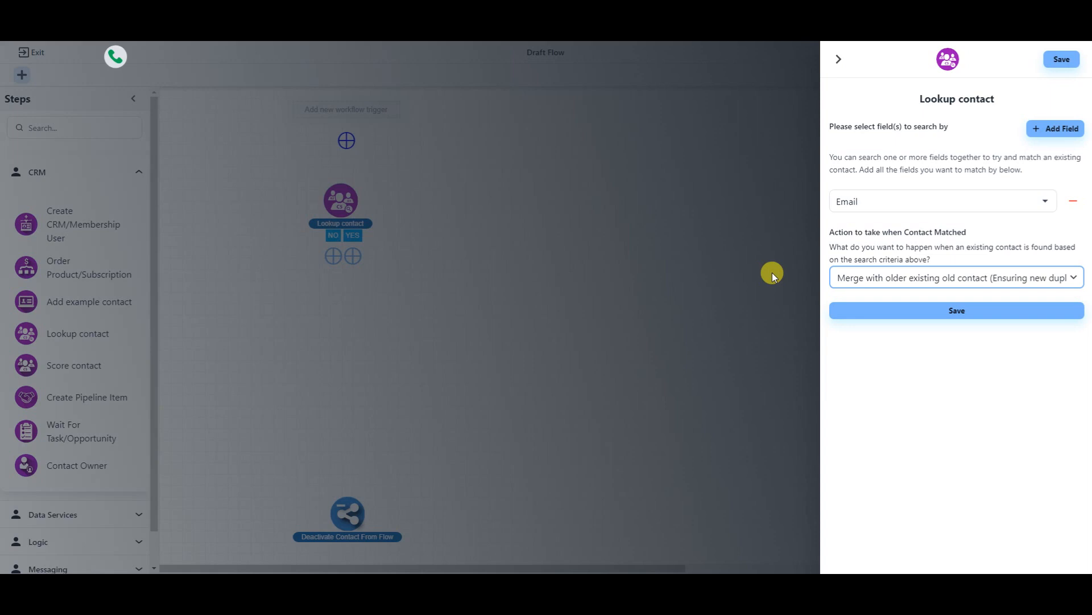
left_click(1041, 136)
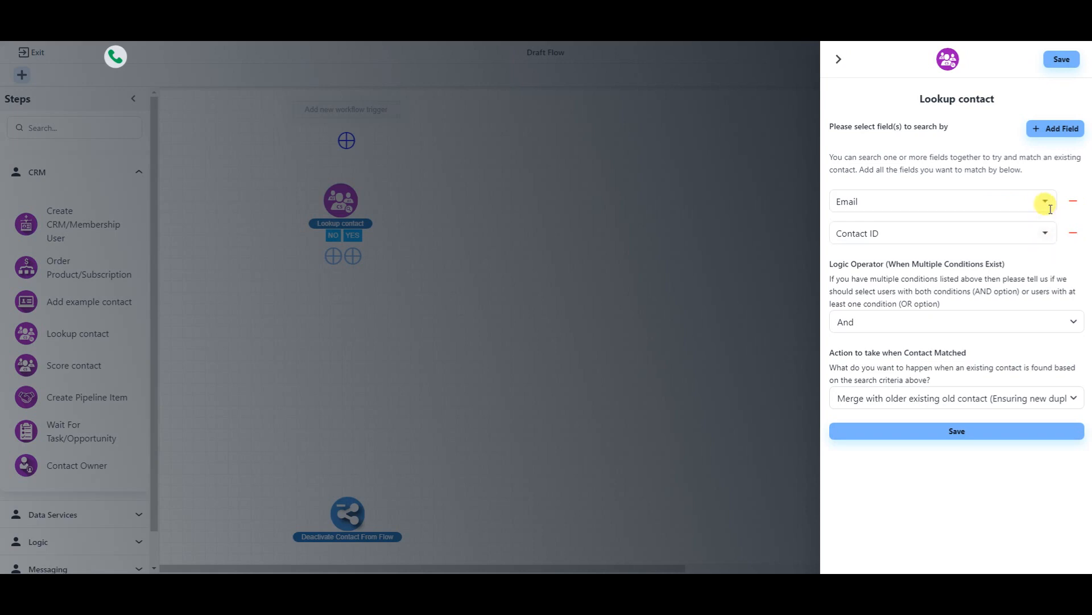
left_click(1074, 232)
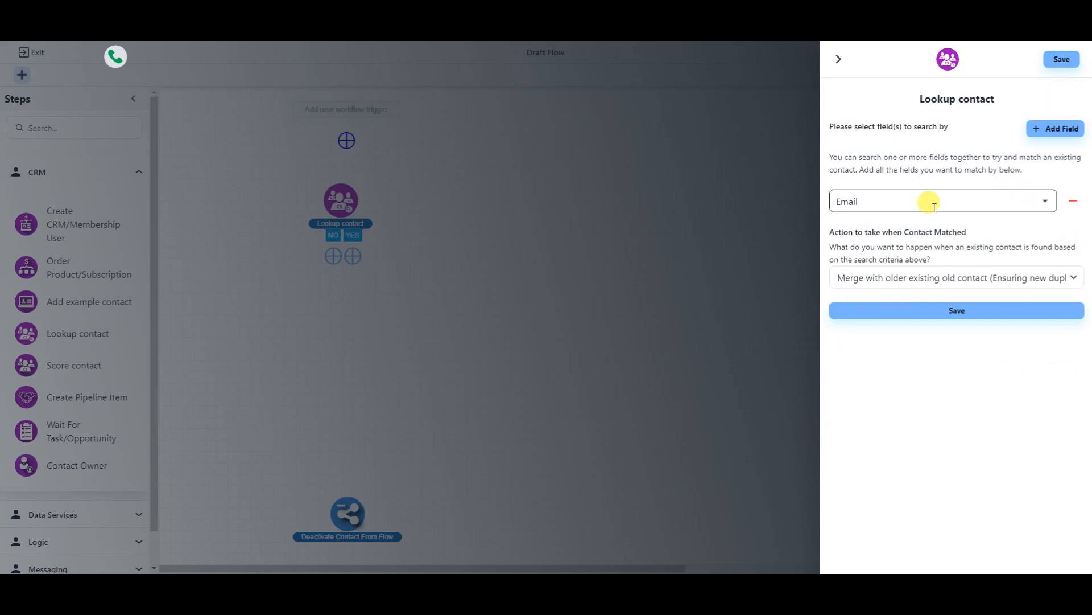
left_click(962, 318)
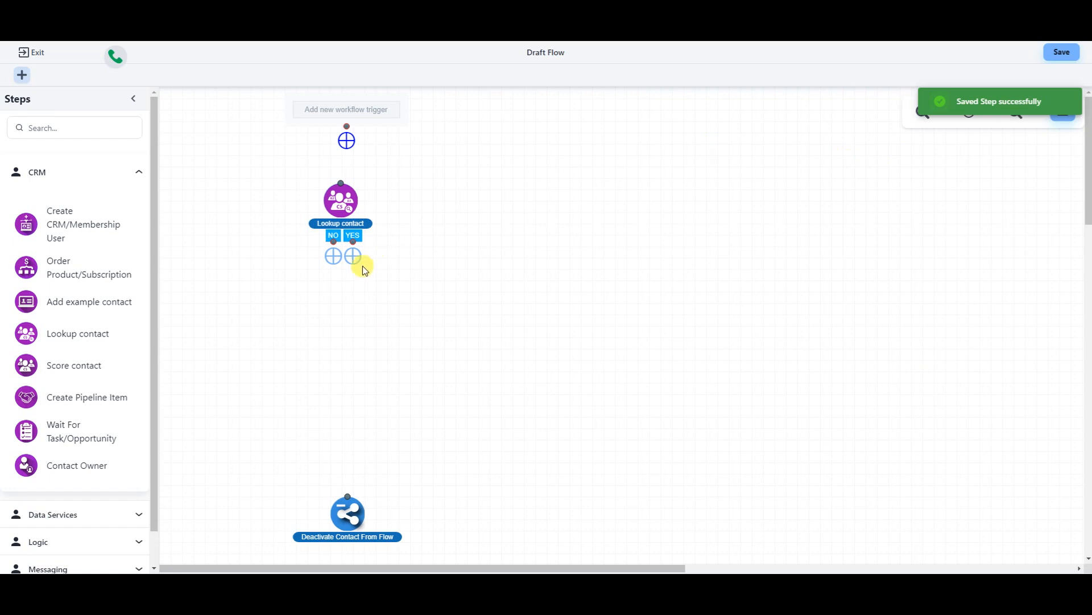
- Link the trigger to Lookup contact and place Deactivate Contact From Flow beneath it
left_click_drag(342, 202, 394, 197)
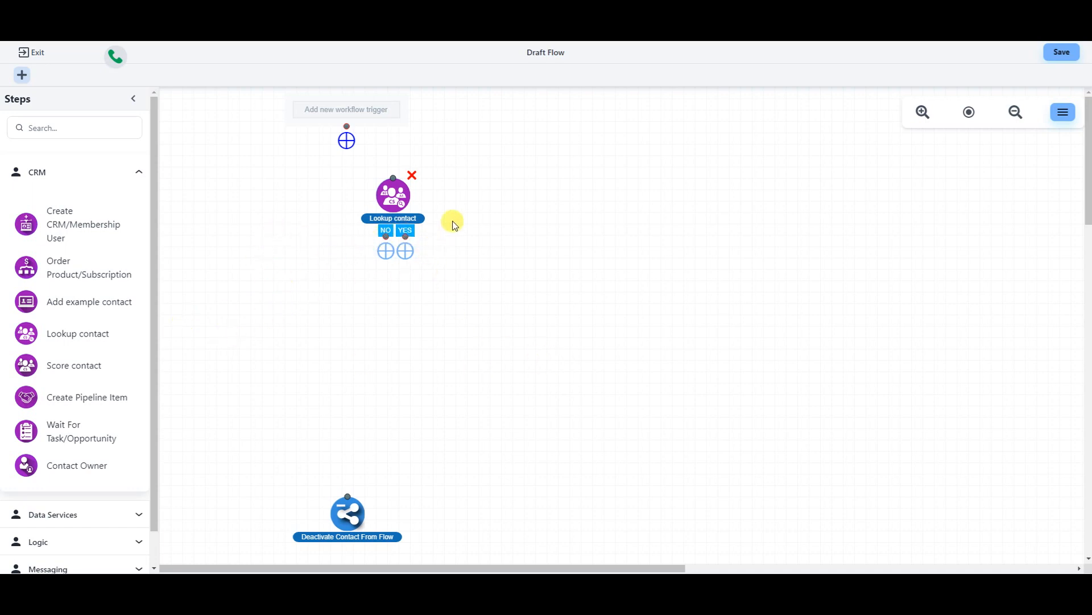
left_click_drag(401, 209, 344, 208)
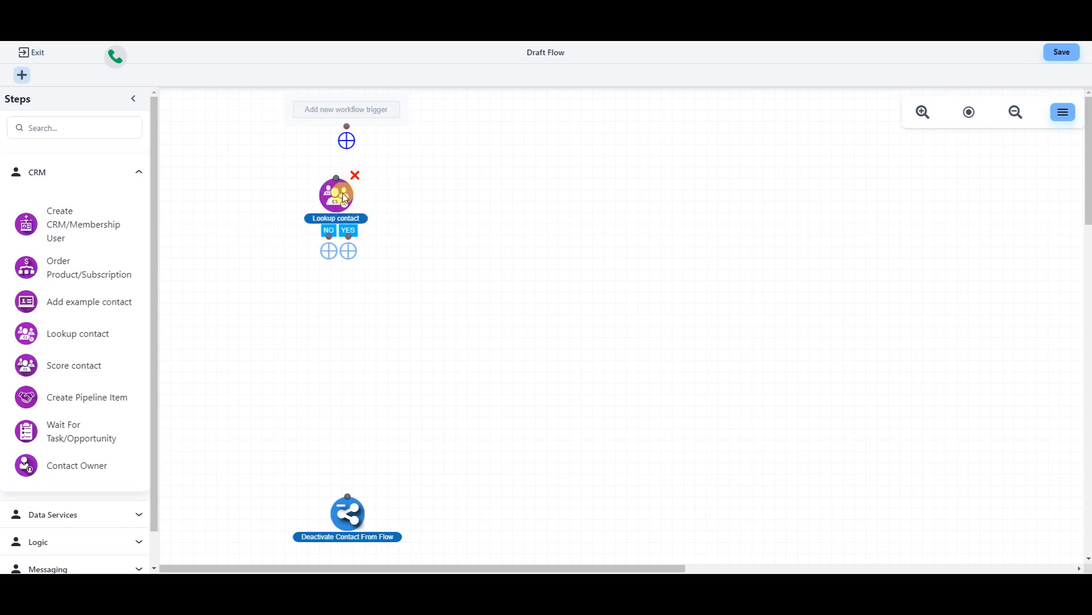
mouse_move(341, 196)
left_mouse_down()
mouse_move(706, 206)
mouse_move(446, 231)
mouse_move(343, 220)
mouse_move(551, 291)
mouse_move(360, 239)
mouse_move(349, 189)
left_mouse_up()
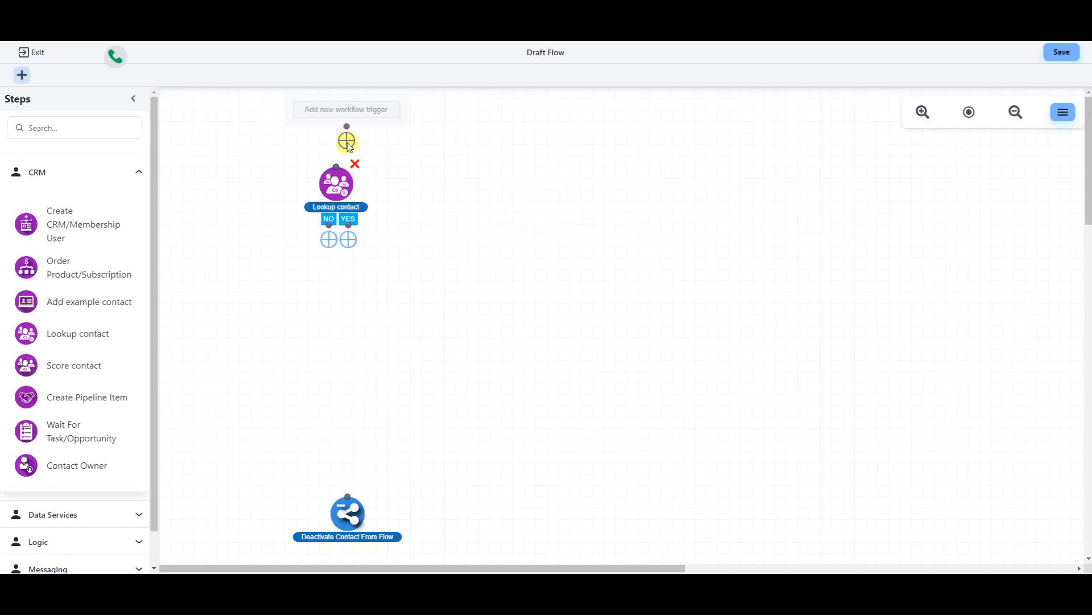
left_click_drag(346, 128, 336, 166)
left_click_drag(337, 181, 345, 273)
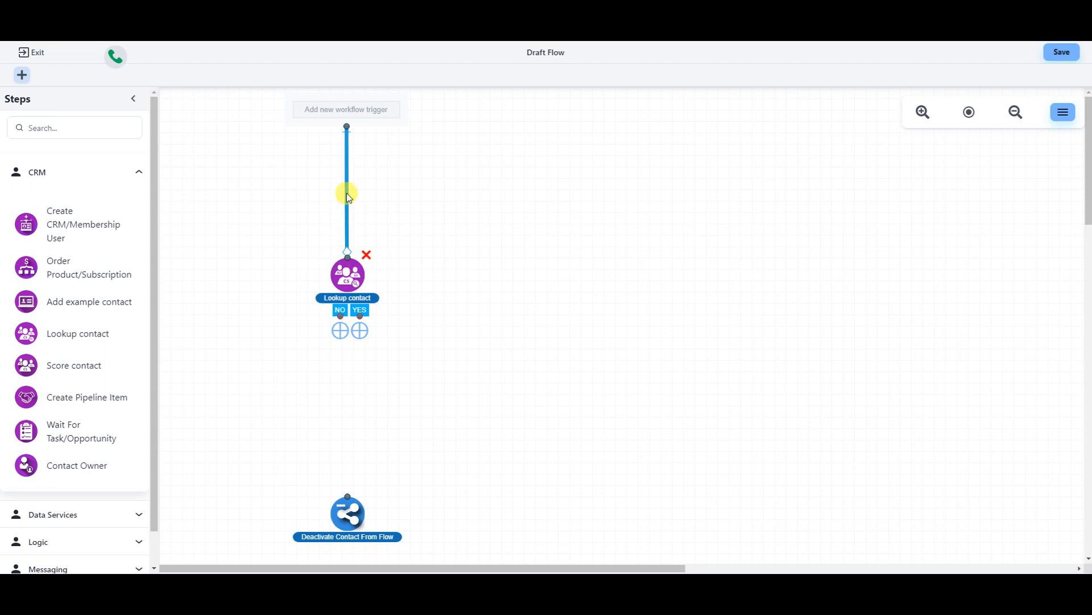
left_click_drag(350, 511, 346, 193)
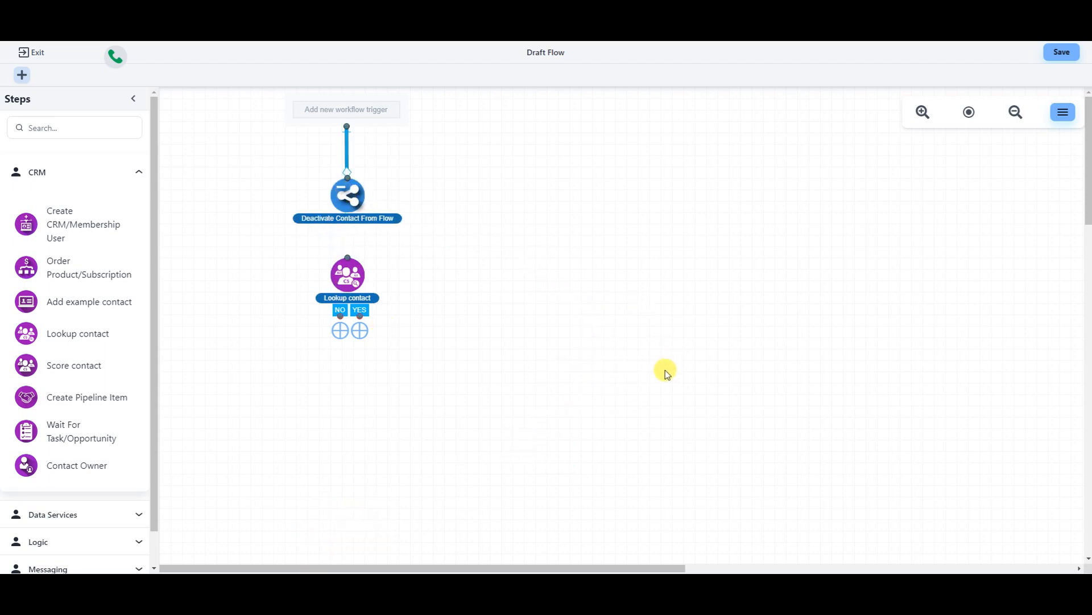
left_click_drag(401, 211, 339, 436)
left_click_drag(335, 283, 348, 182)
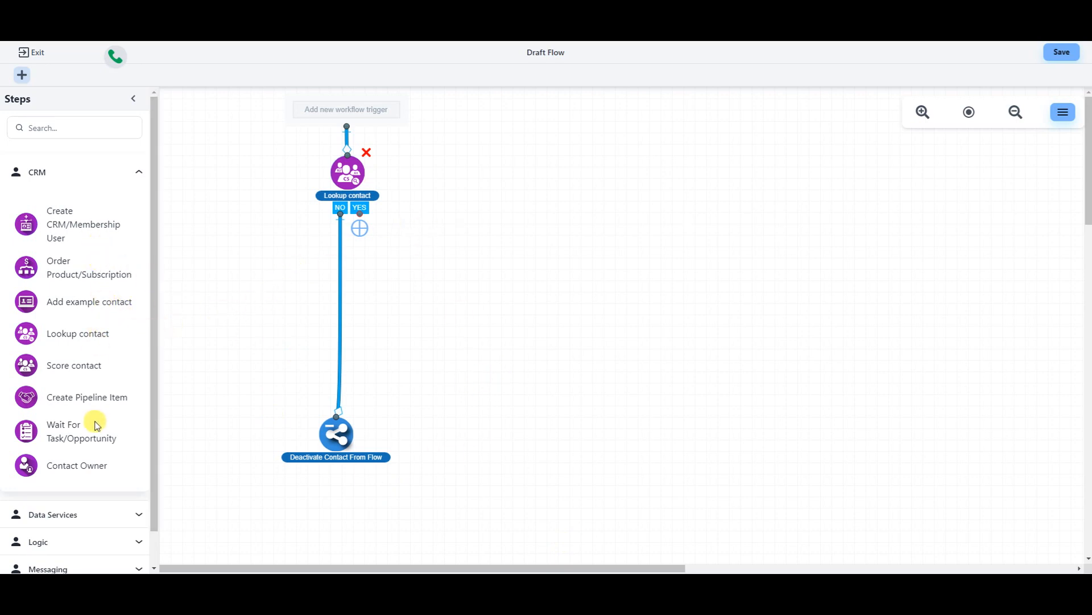
scroll(95, 421, "down", 1)
- Set the Contact Owner step to Set Owner with one specific CRM user, not random, and save
left_click_drag(83, 429, 572, 279)
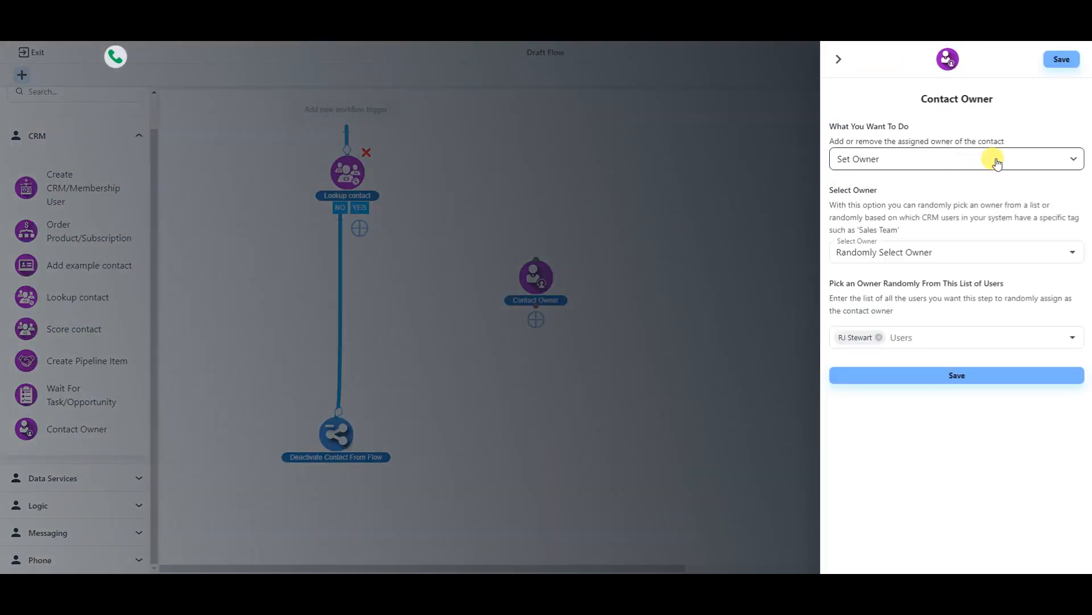
left_click(1039, 164)
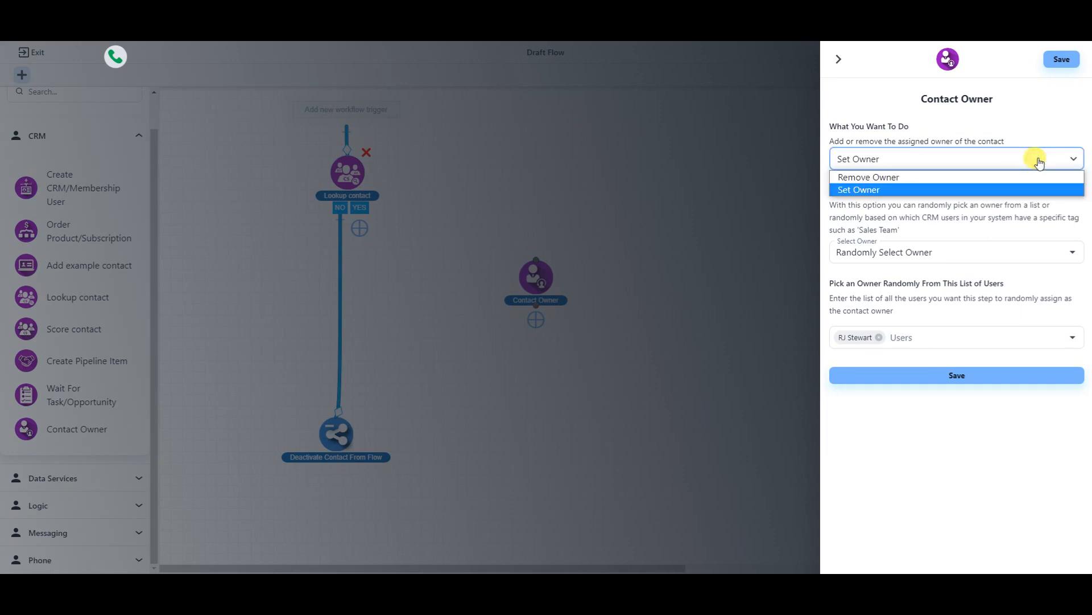
left_click(879, 194)
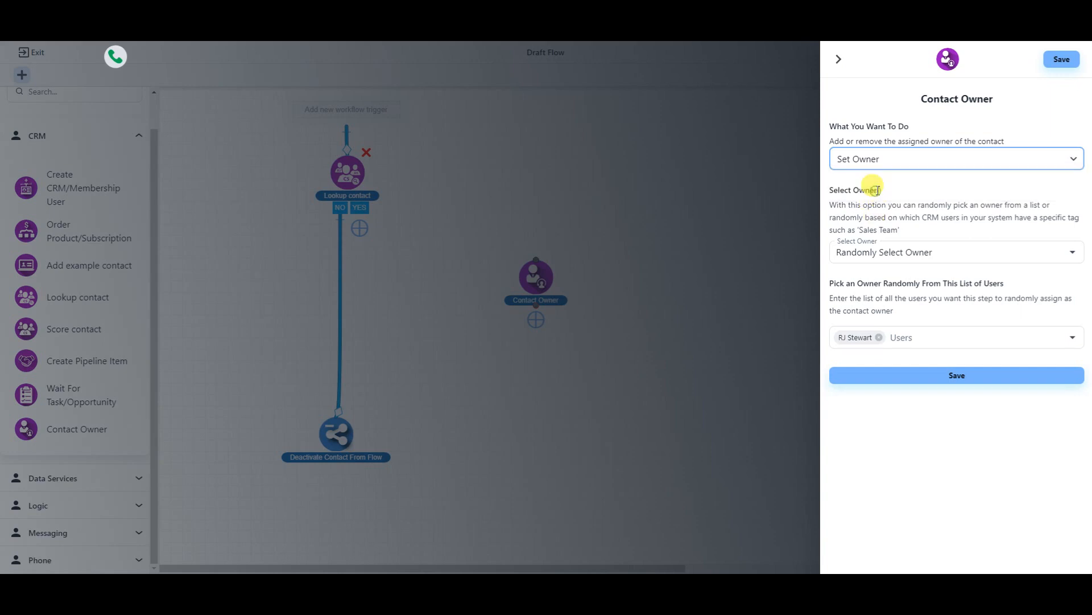
left_click(918, 251)
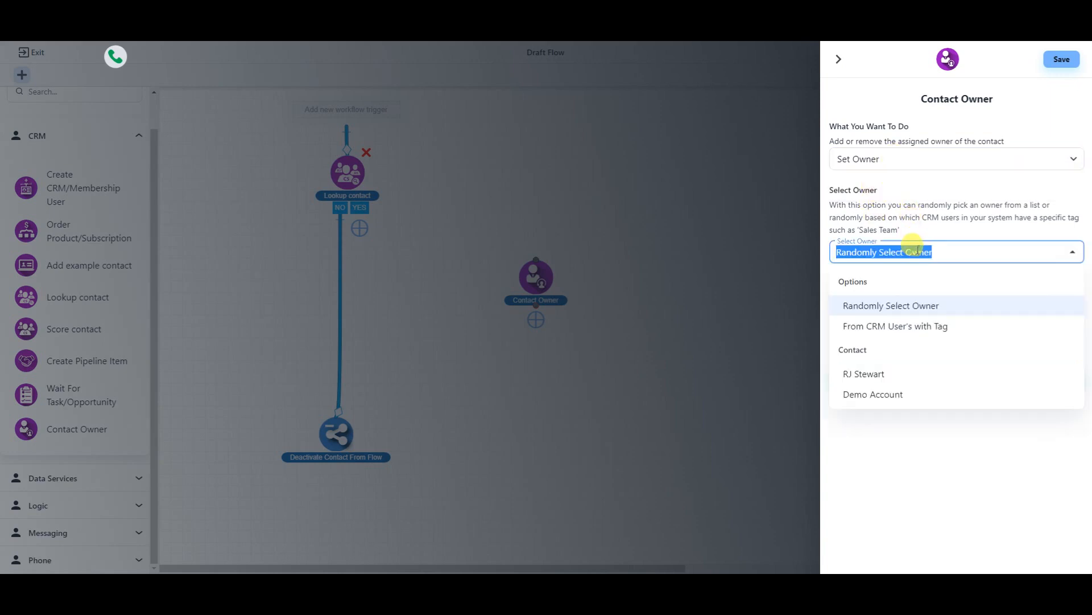
left_click(877, 379)
left_click(962, 292)
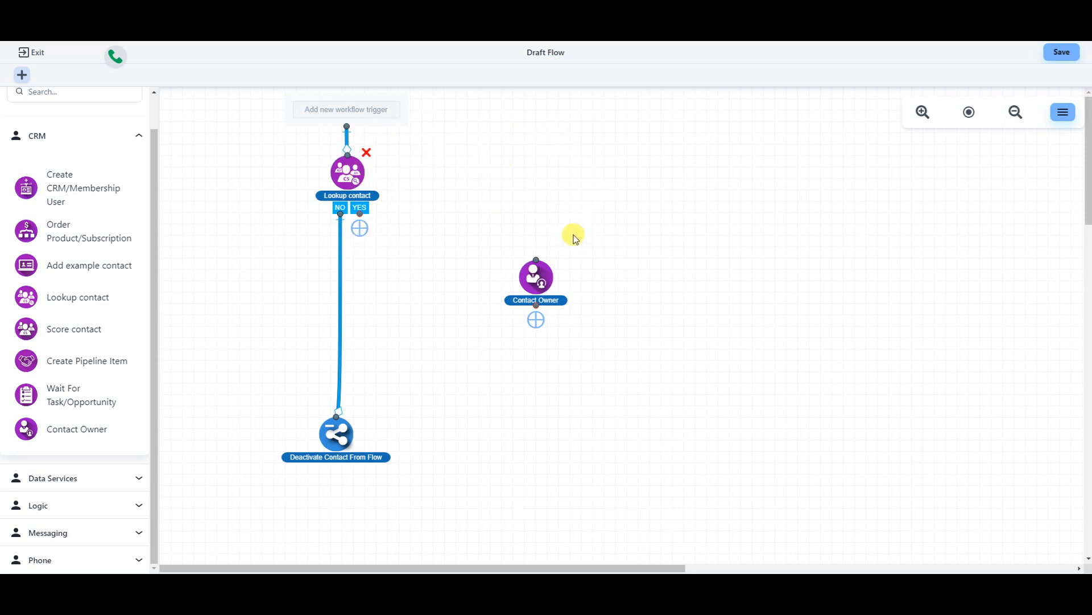
- Put Contact Owner under Lookup contact on its YES branch, then expand the Data Services steps
left_click_drag(537, 277, 340, 277)
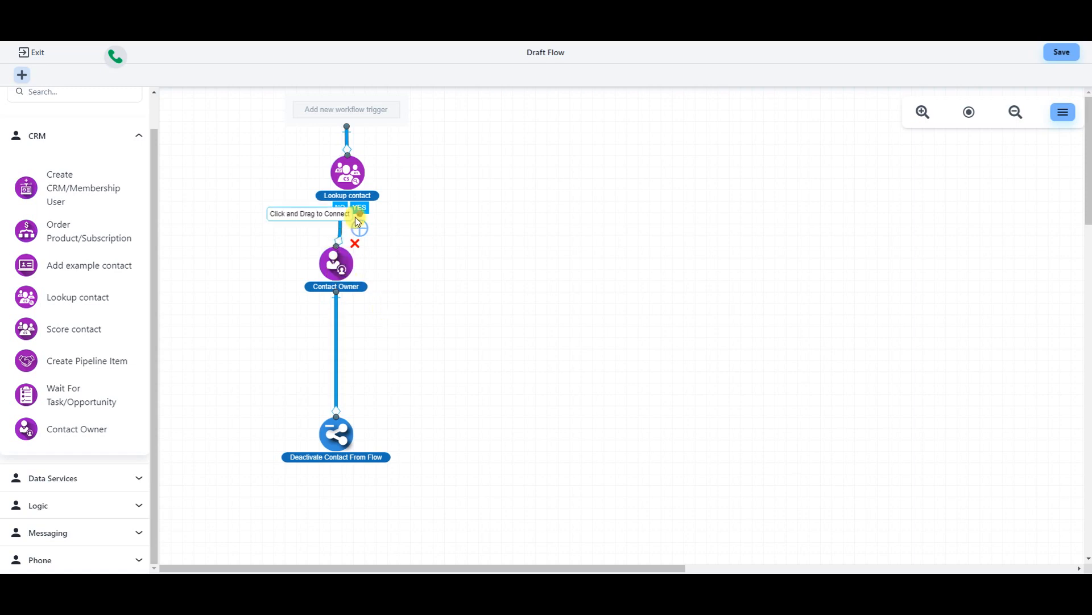
left_click_drag(357, 222, 350, 276)
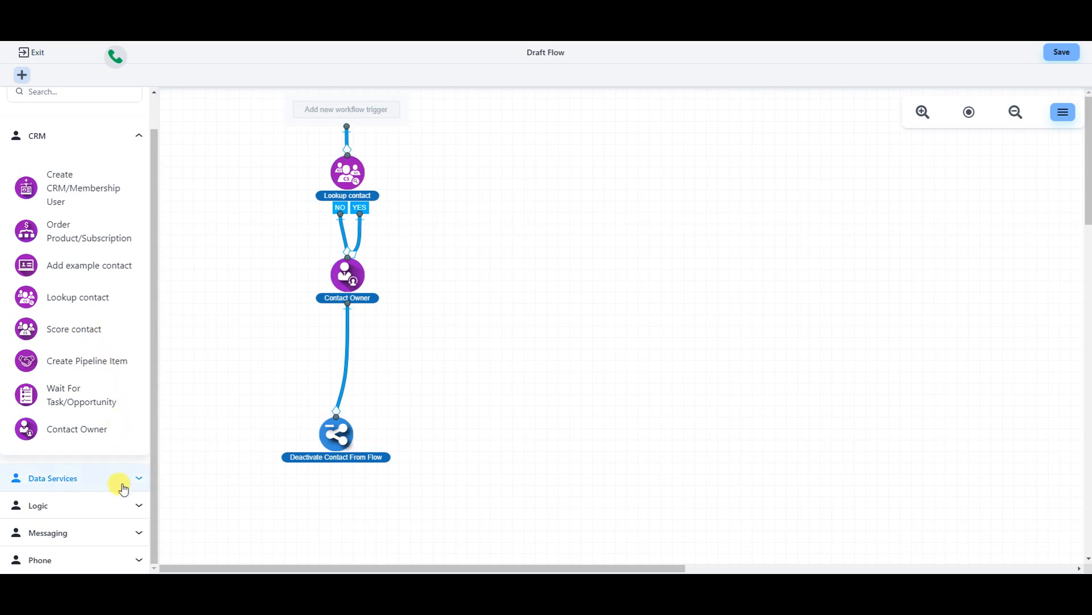
left_click(140, 137)
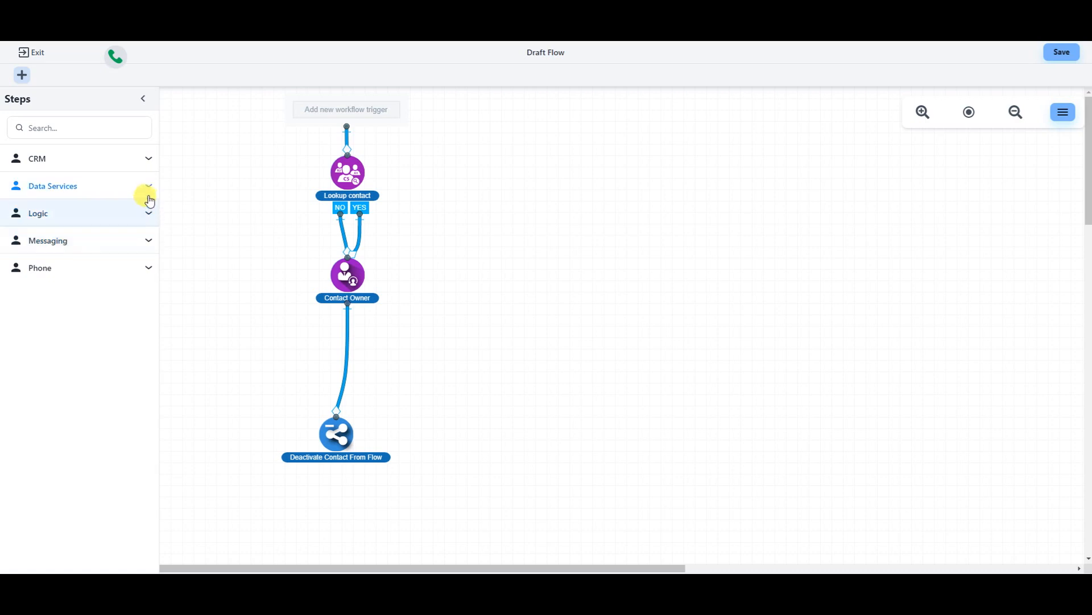
left_click(148, 189)
left_click(142, 199)
left_click(143, 188)
scroll(141, 292, "down", 3)
- Add an Add / Remove Tag step with Add Tag action and tag 'interest in demo', and save it
left_click_drag(74, 257, 642, 206)
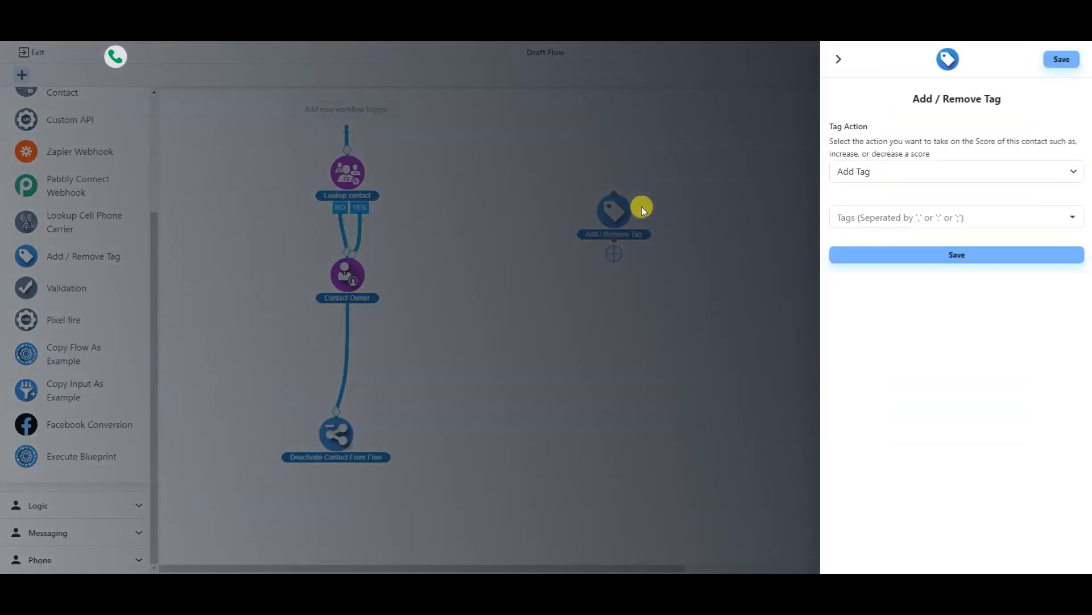
left_click(1011, 215)
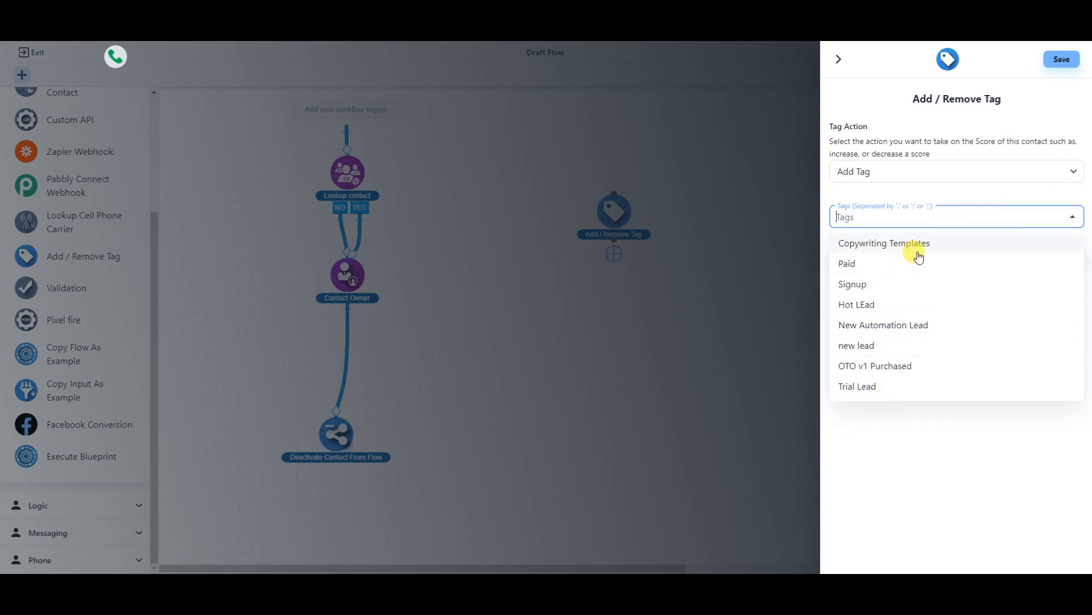
left_click(914, 219)
left_click(914, 219)
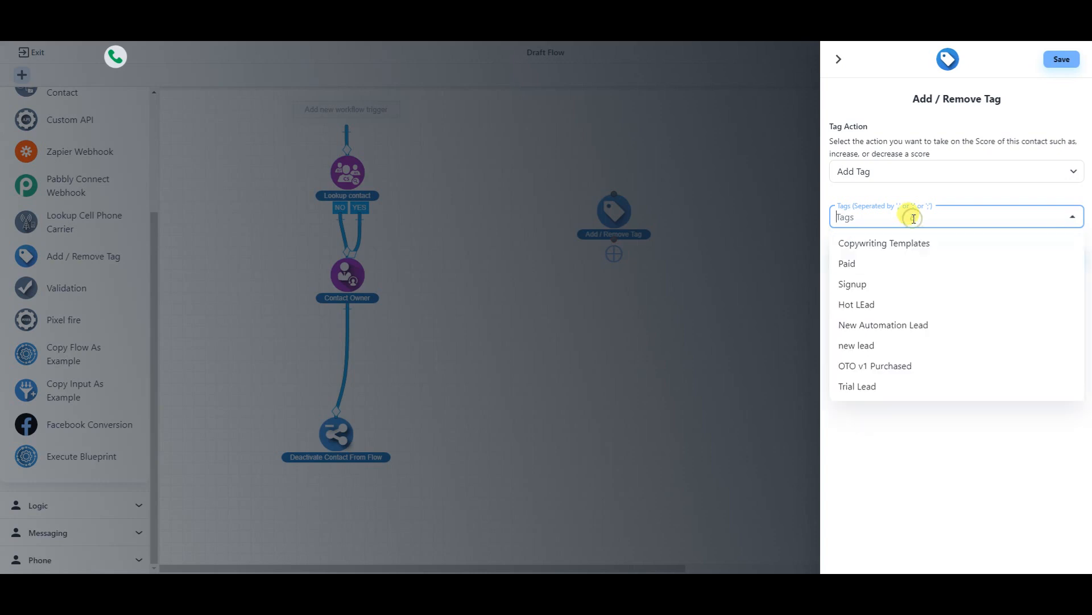
type("interest in demo")
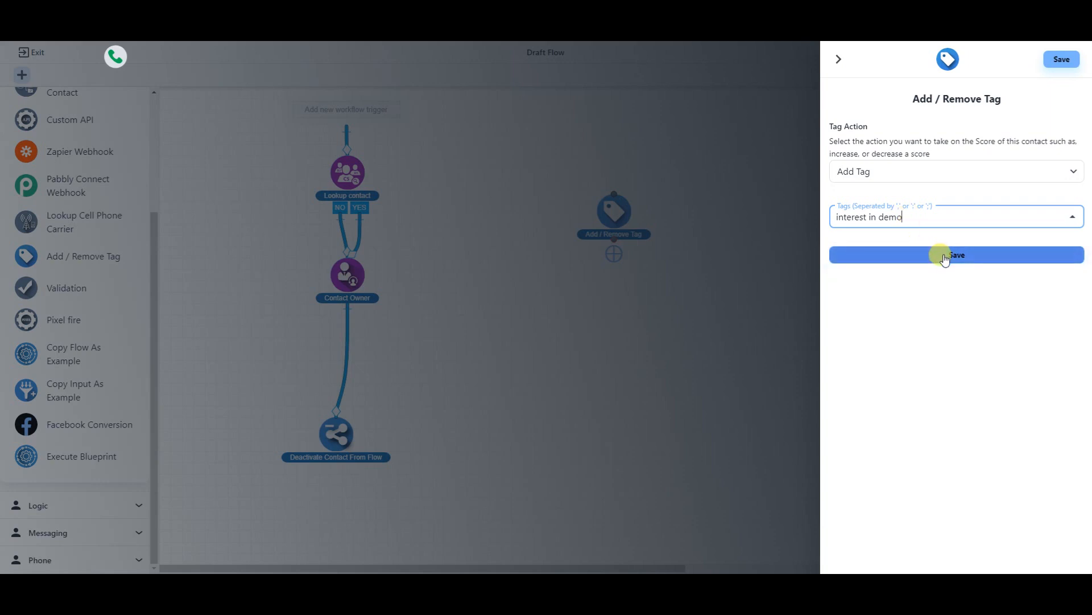
left_click(890, 171)
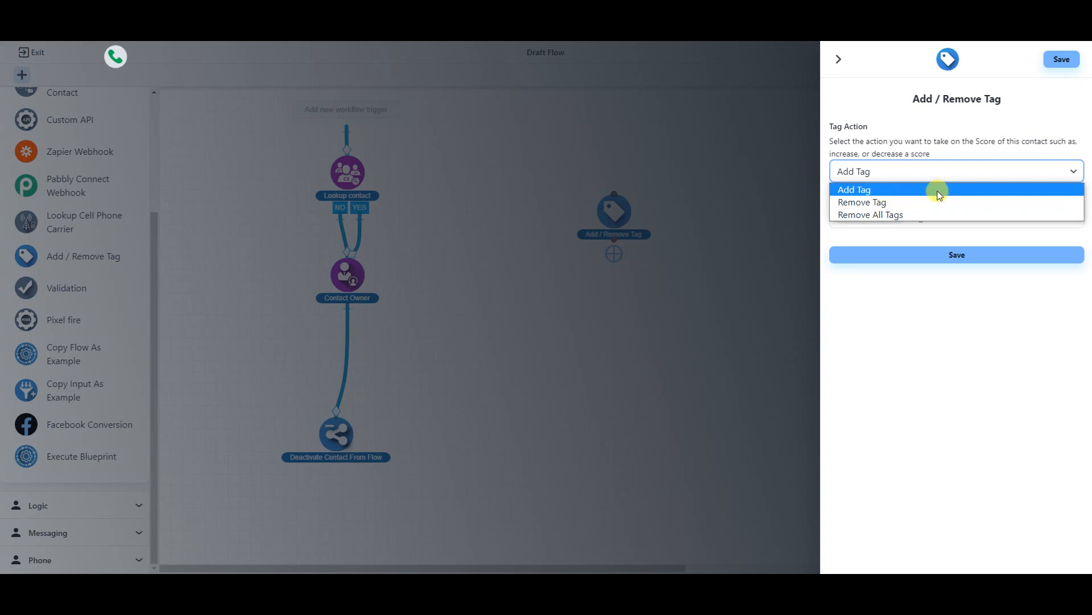
left_click(860, 194)
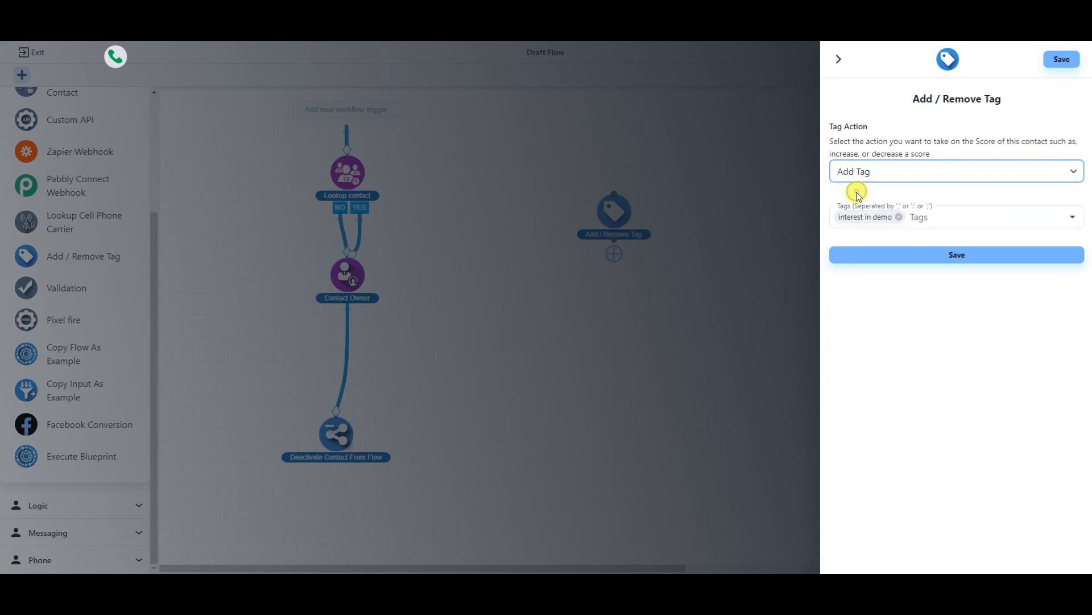
left_click(928, 218)
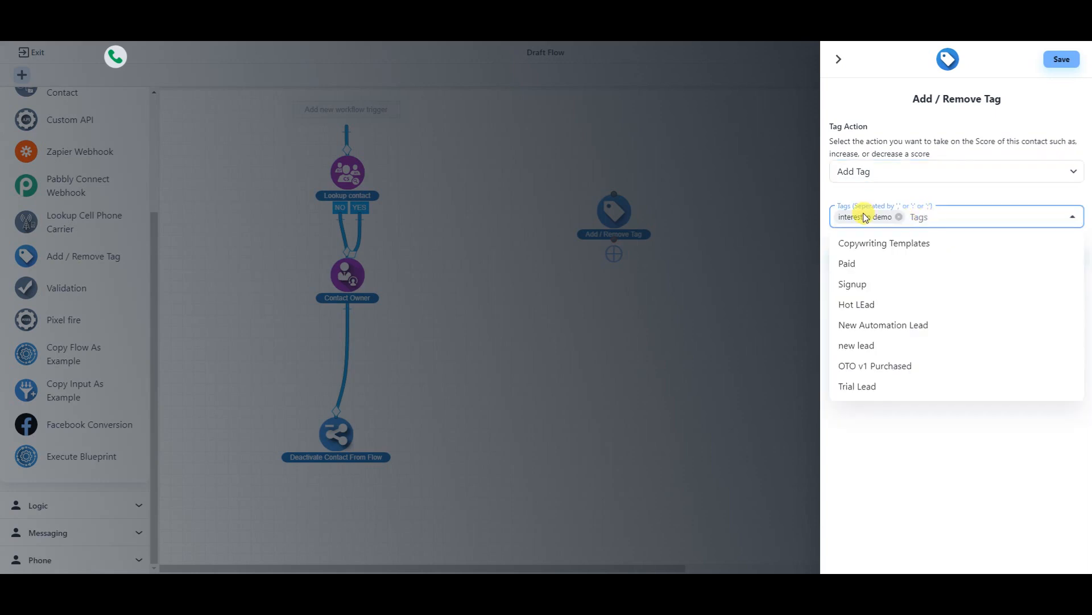
left_click(918, 194)
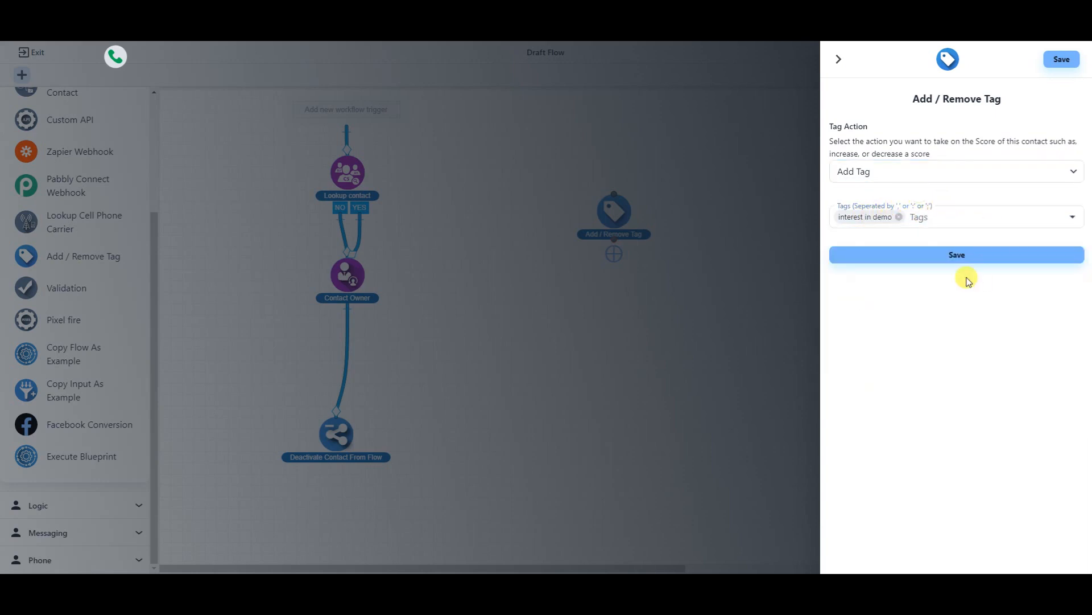
left_click(956, 256)
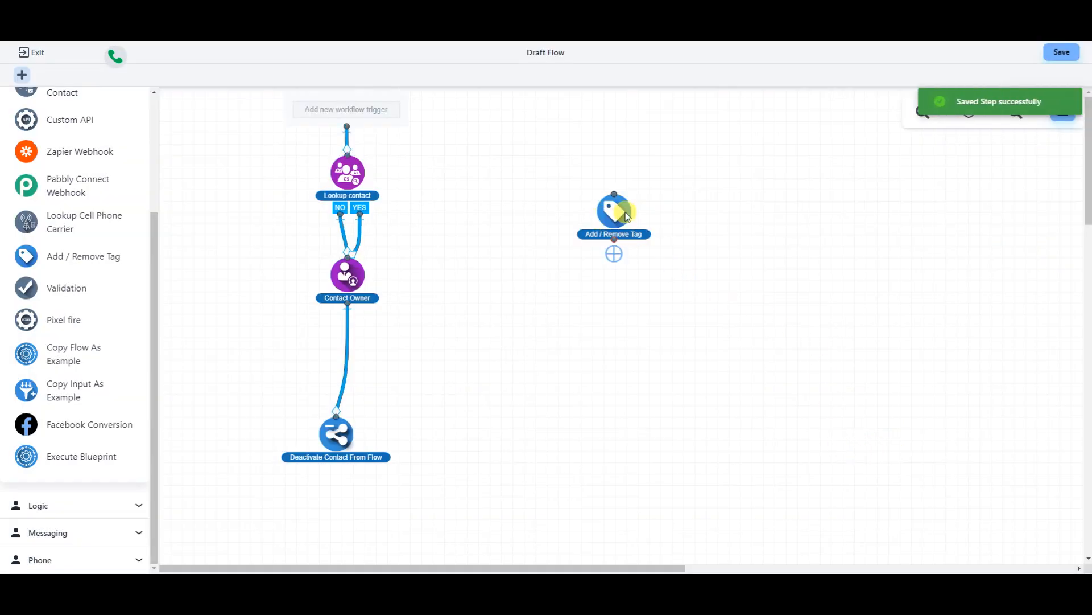
- Connect the Add / Remove Tag step below Contact Owner and move Deactivate Contact From Flow lower
left_click_drag(627, 216, 356, 336)
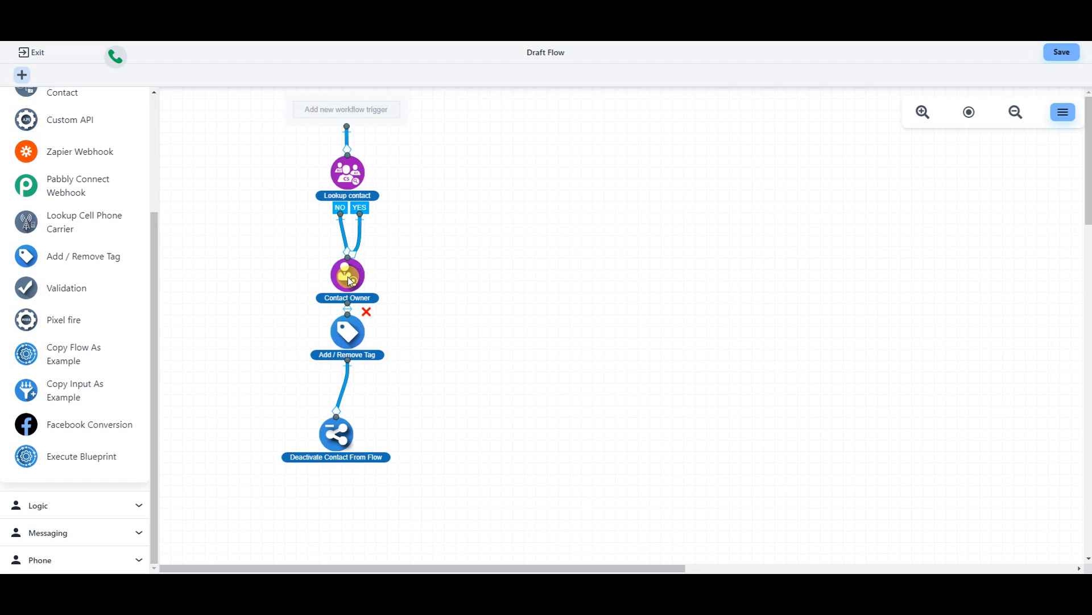
left_click_drag(349, 343, 338, 352)
left_click_drag(336, 430, 400, 492)
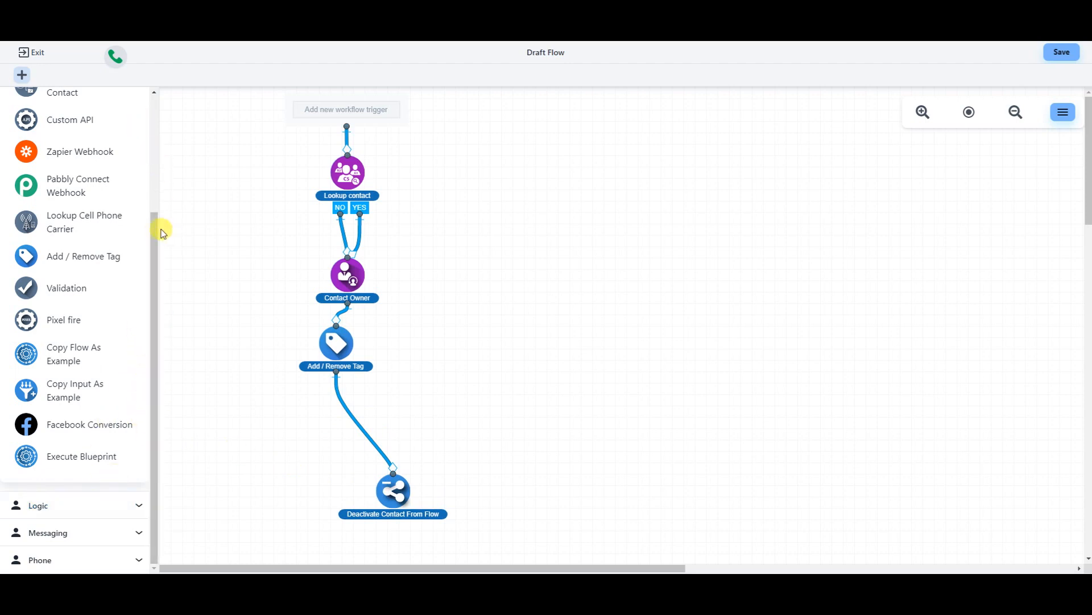
mouse_move(156, 220)
left_mouse_down()
mouse_move(159, 169)
mouse_move(146, 140)
left_mouse_up()
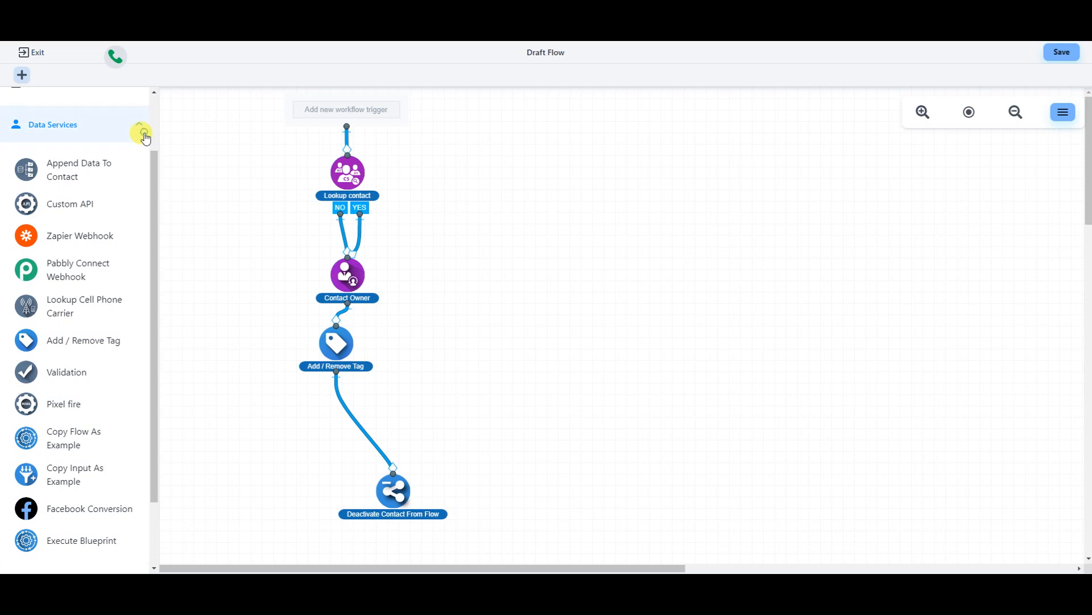
left_click(144, 136)
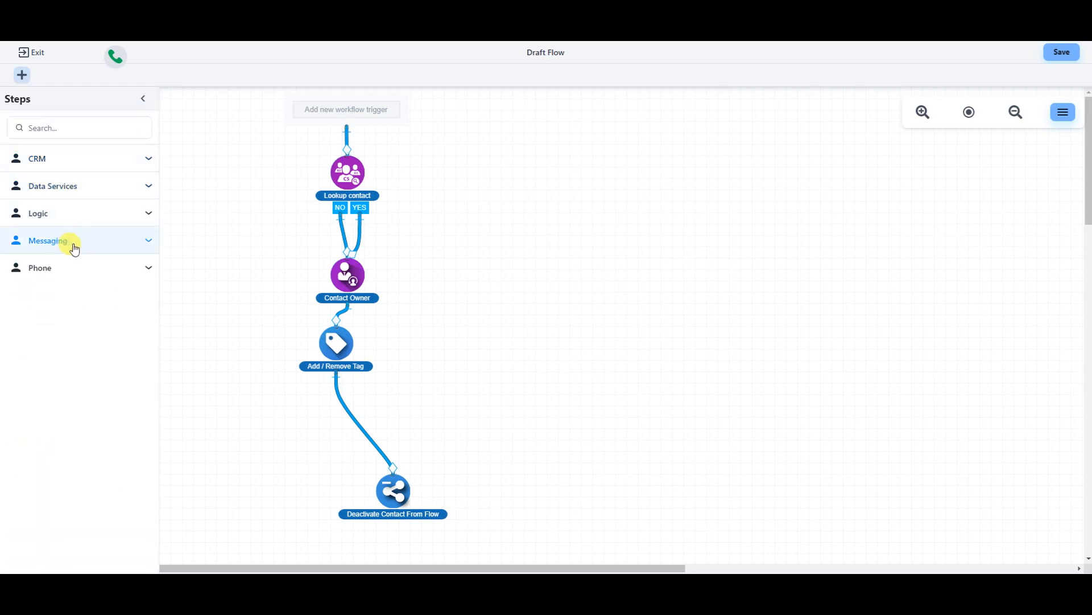
- Expand the Messaging category and place a Send Email step on the canvas
left_click(149, 242)
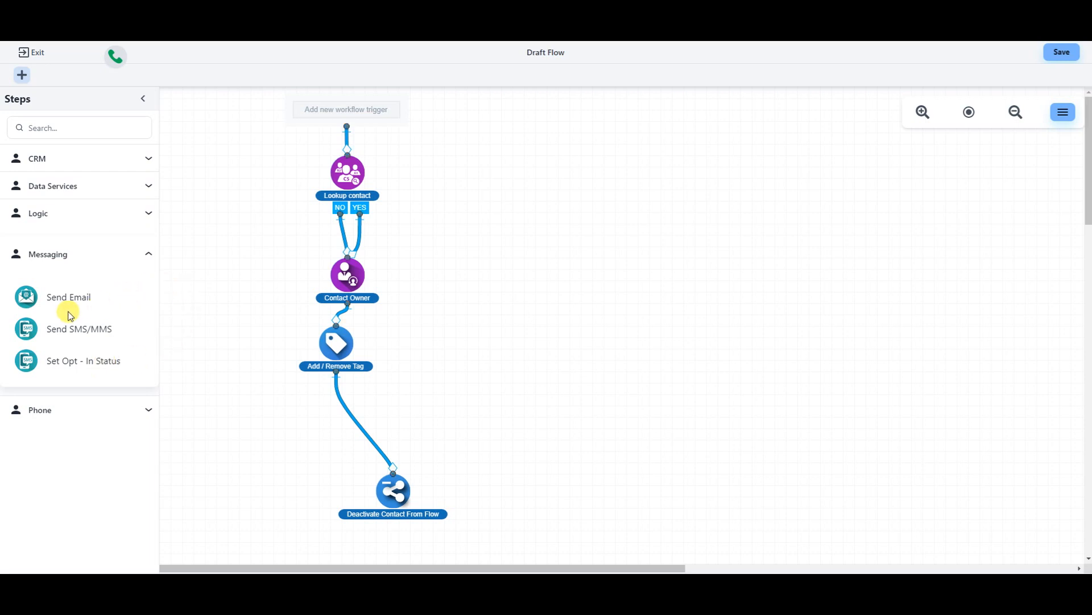
left_click_drag(62, 300, 528, 325)
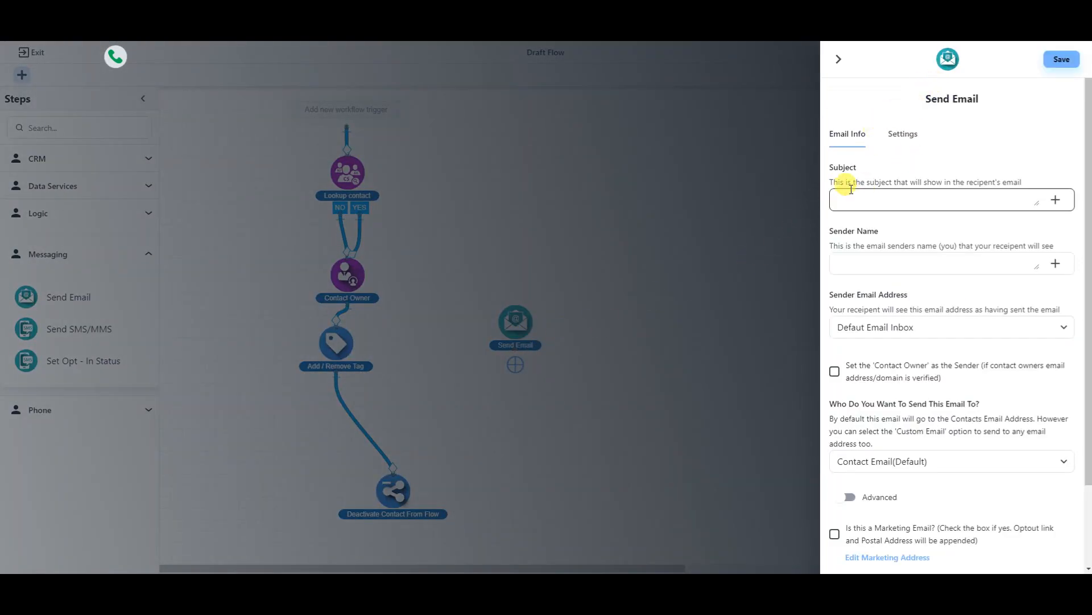
- Enter the email subject 'Thanks for filling out our form' with a capital T
left_click(903, 199)
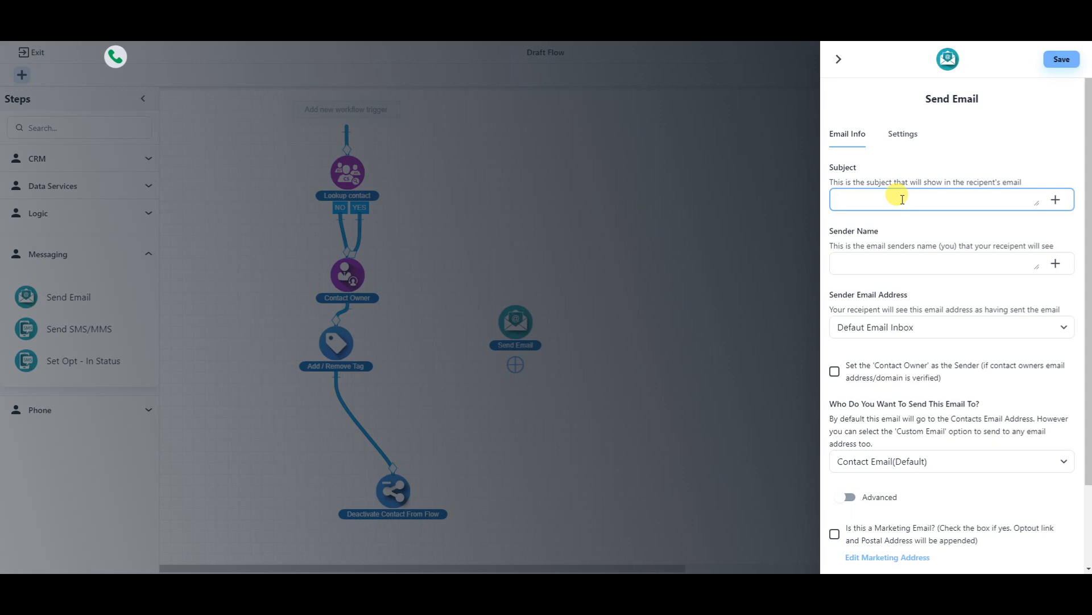
type("thanks for filling out our form")
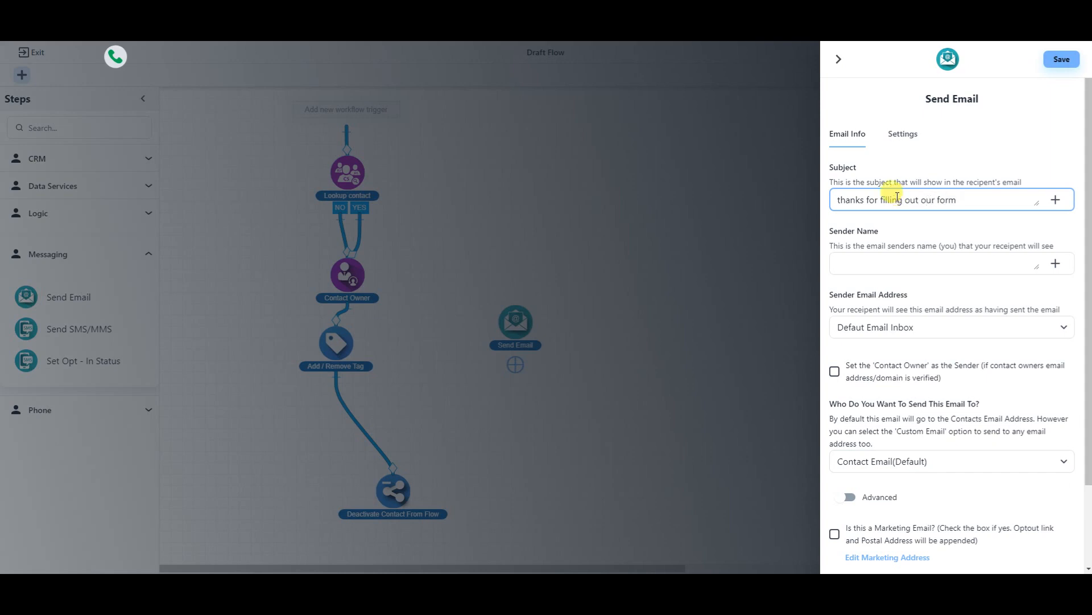
left_click(843, 197)
key("BackSpace")
type("T")
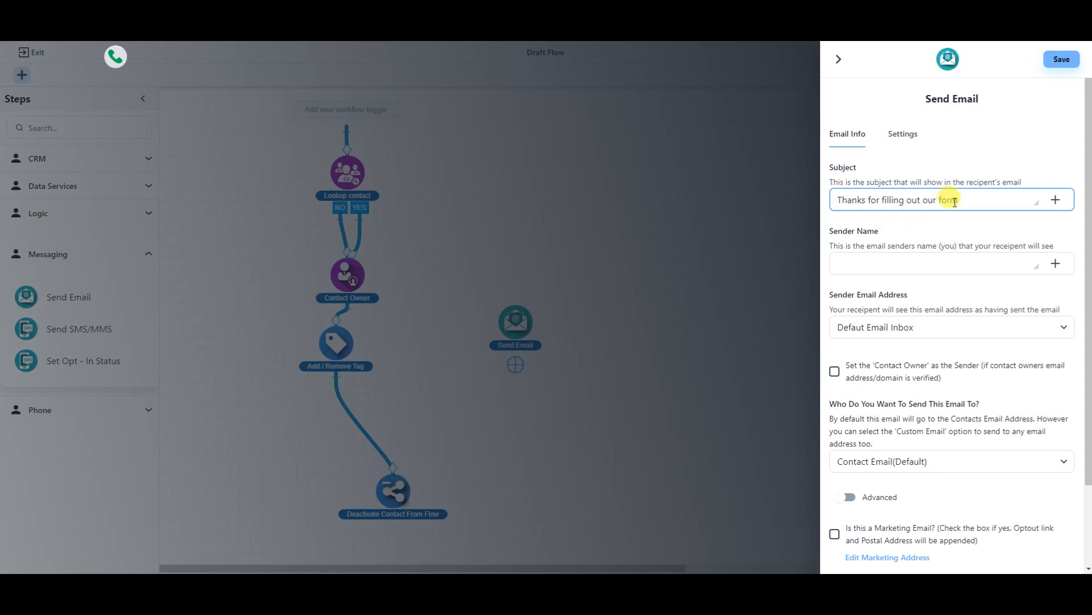
- Fill in the sender's name and choose Default Email Inbox as the sender address
left_click(1016, 262)
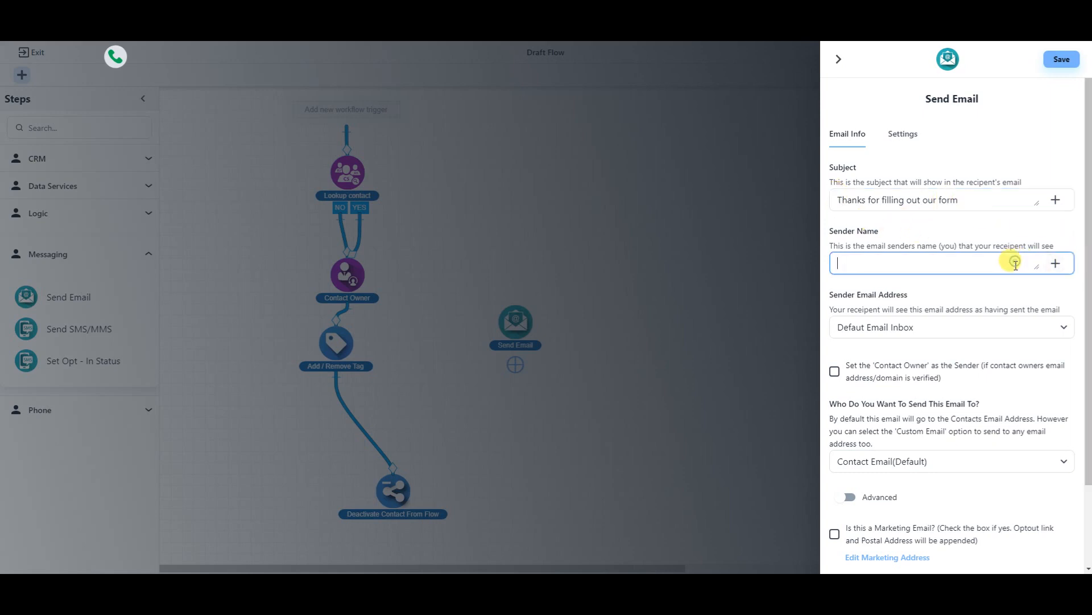
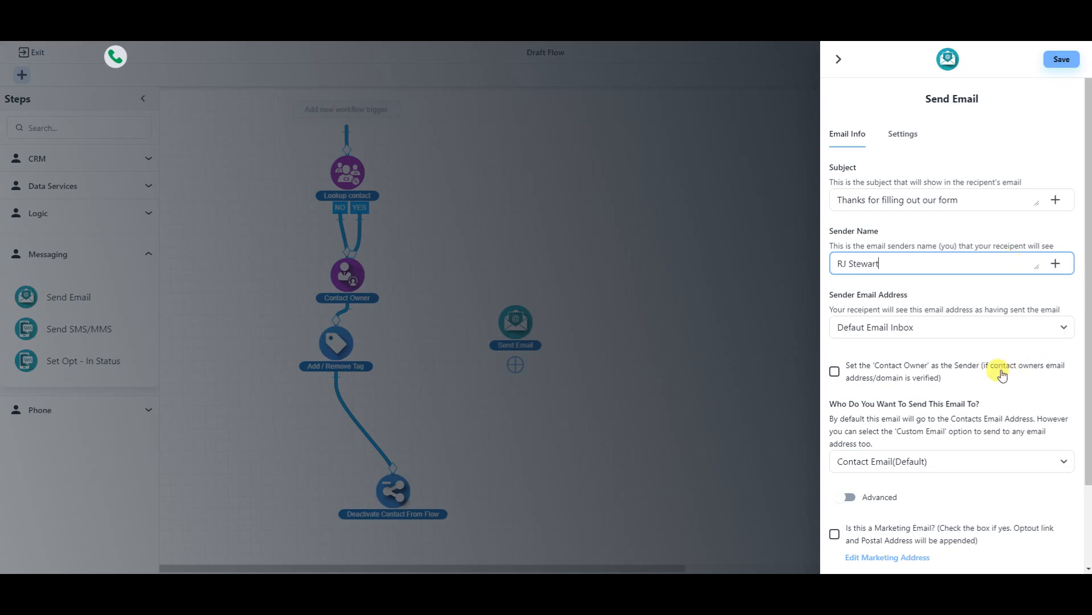
left_click(891, 333)
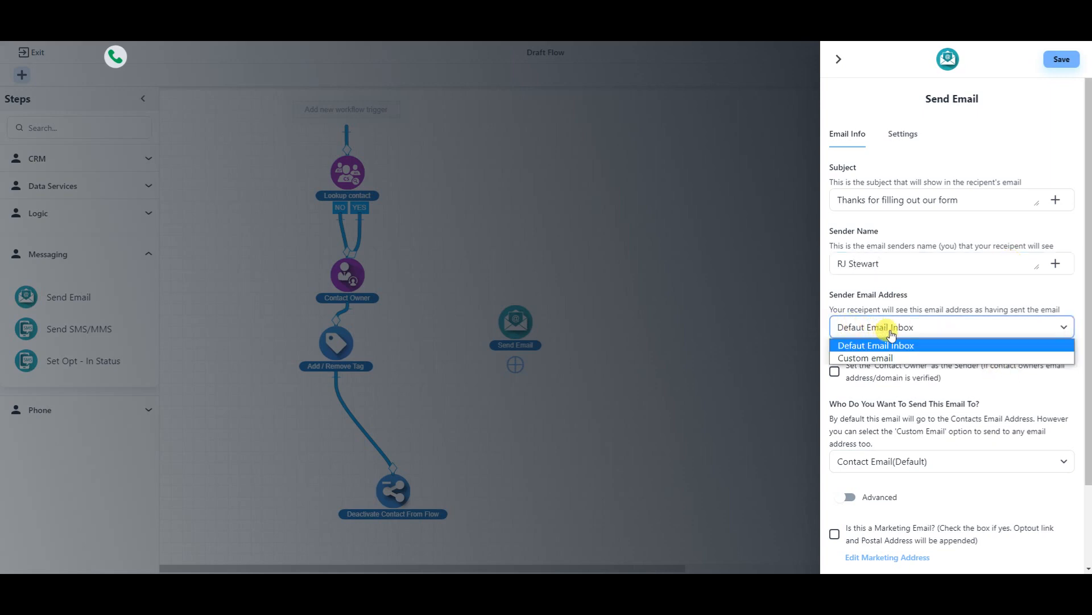
left_click(876, 345)
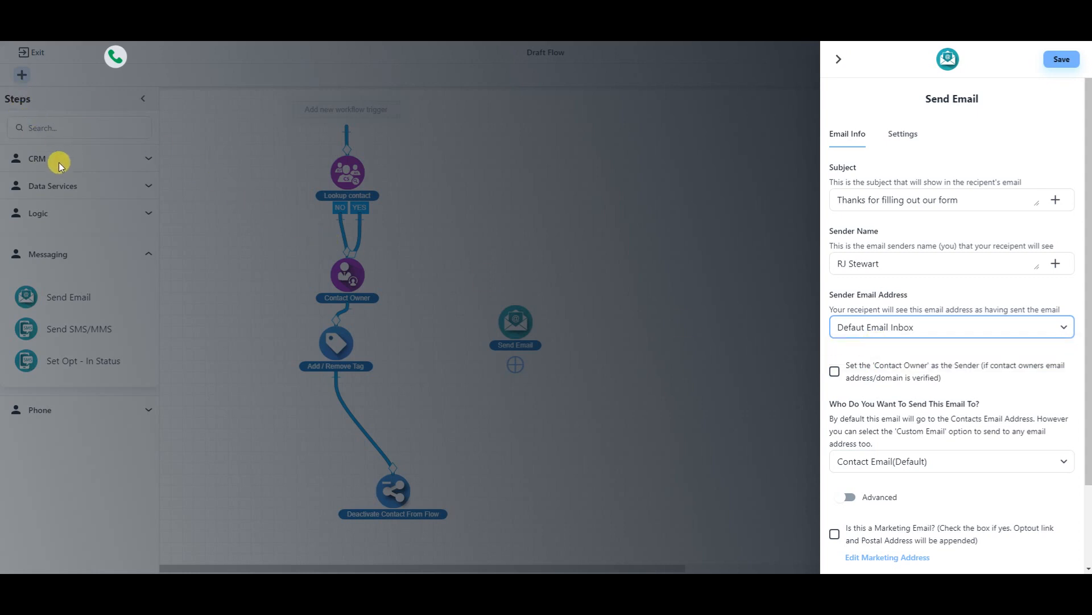
left_click(917, 328)
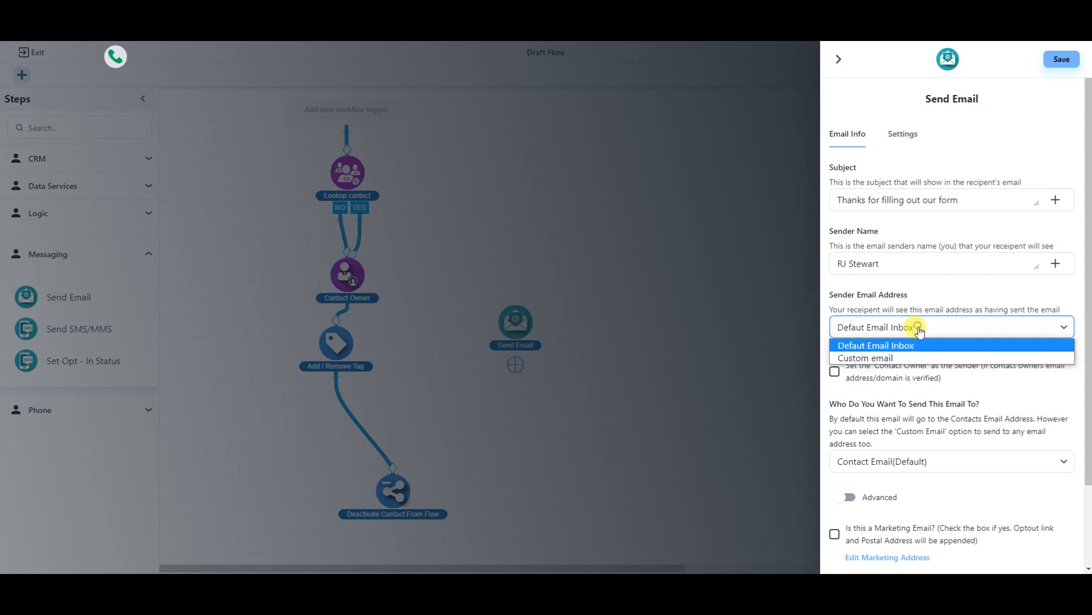
left_click(888, 345)
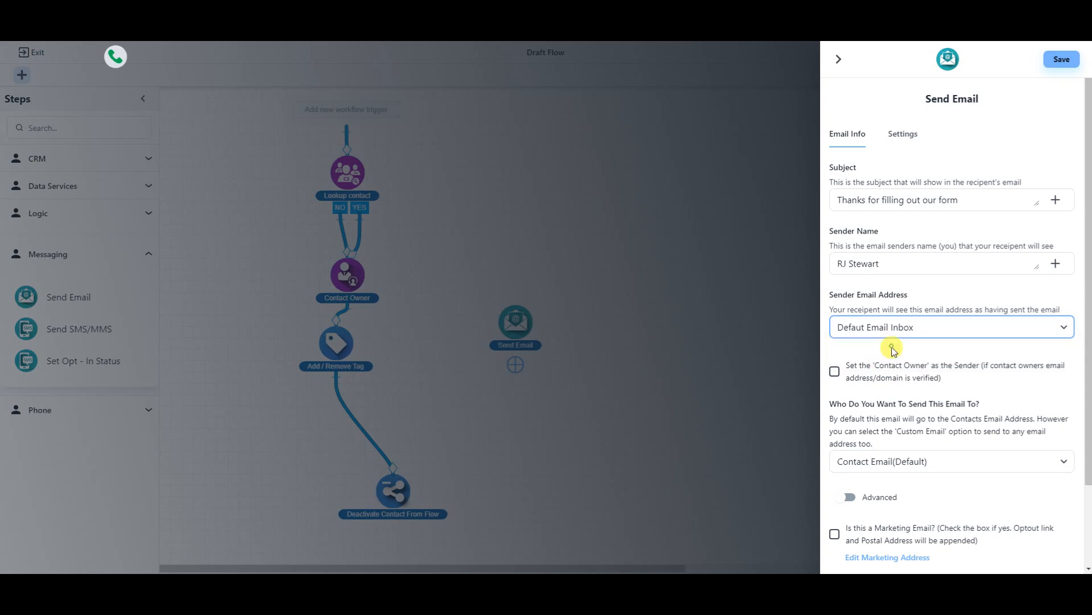
- Keep Contact Email(Default) as recipient and switch on the Advanced CC, BCC and reply-to options
scroll(922, 370, "down", 2)
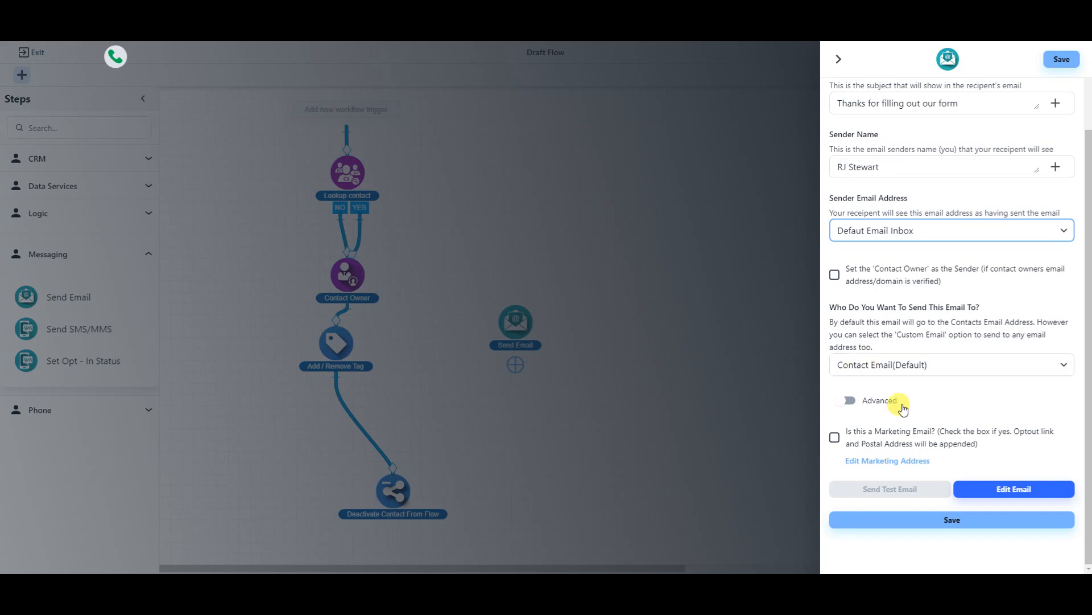
left_click(898, 366)
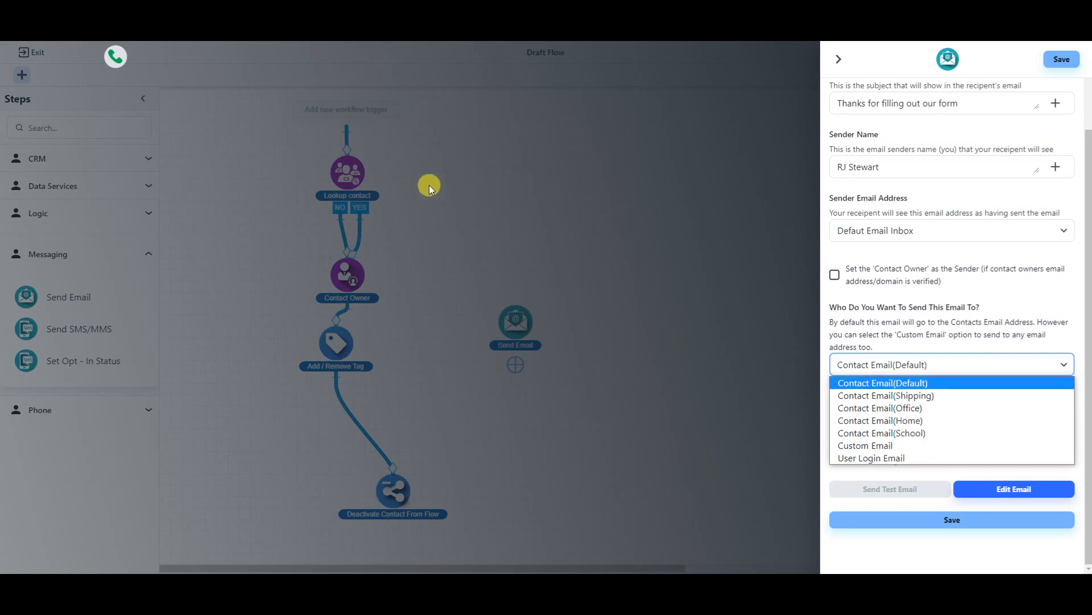
left_click(897, 385)
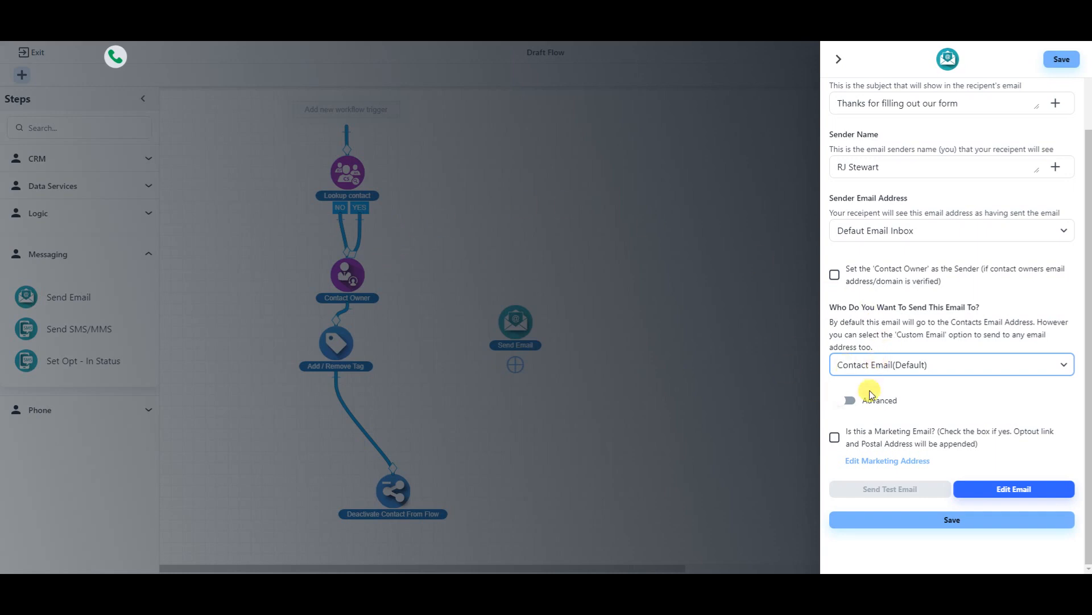
left_click(848, 400)
scroll(901, 367, "down", 2)
scroll(901, 367, "down", 3)
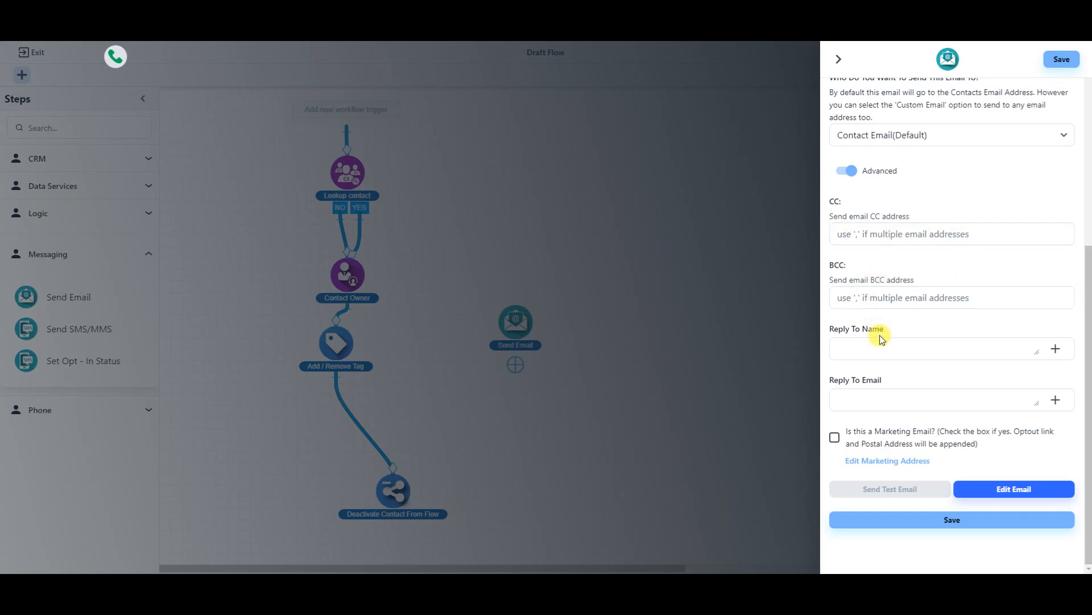
- Enter the sender's name as Reply To Name and the company support address as Reply To Email
left_click(890, 351)
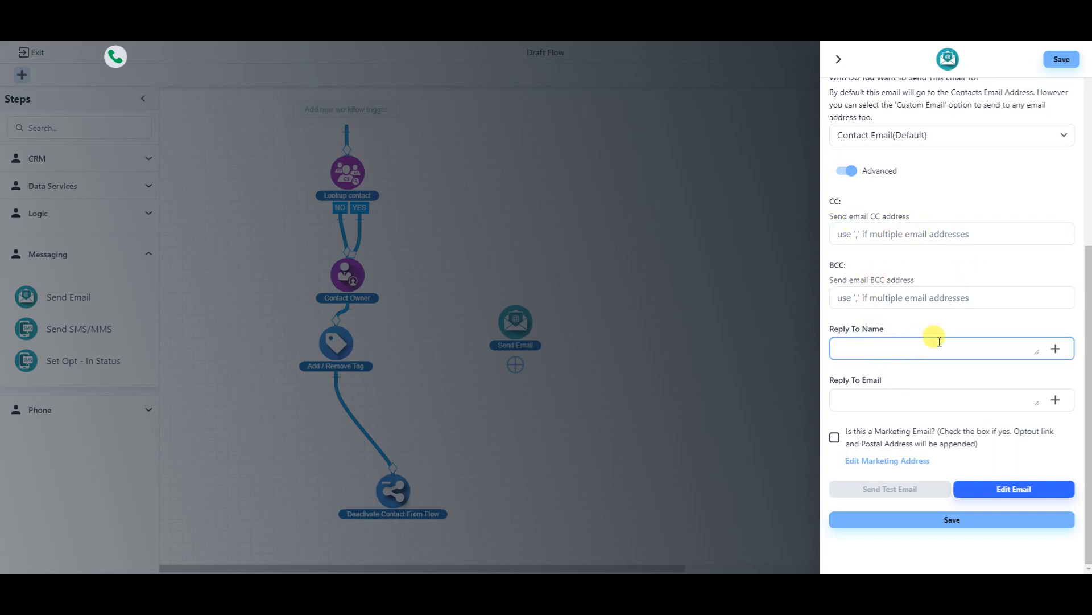
left_click(934, 398)
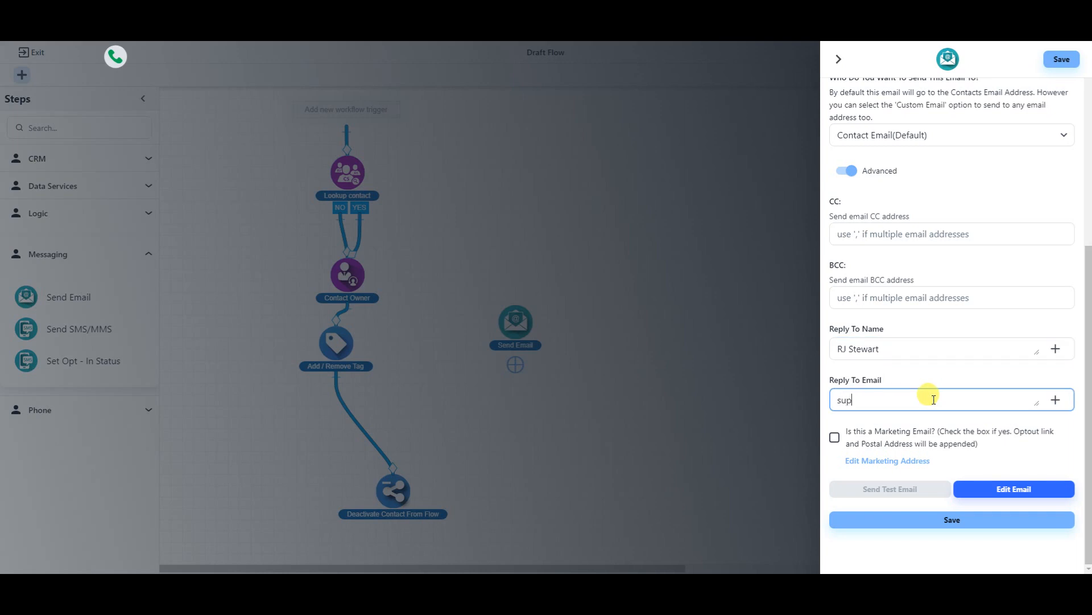
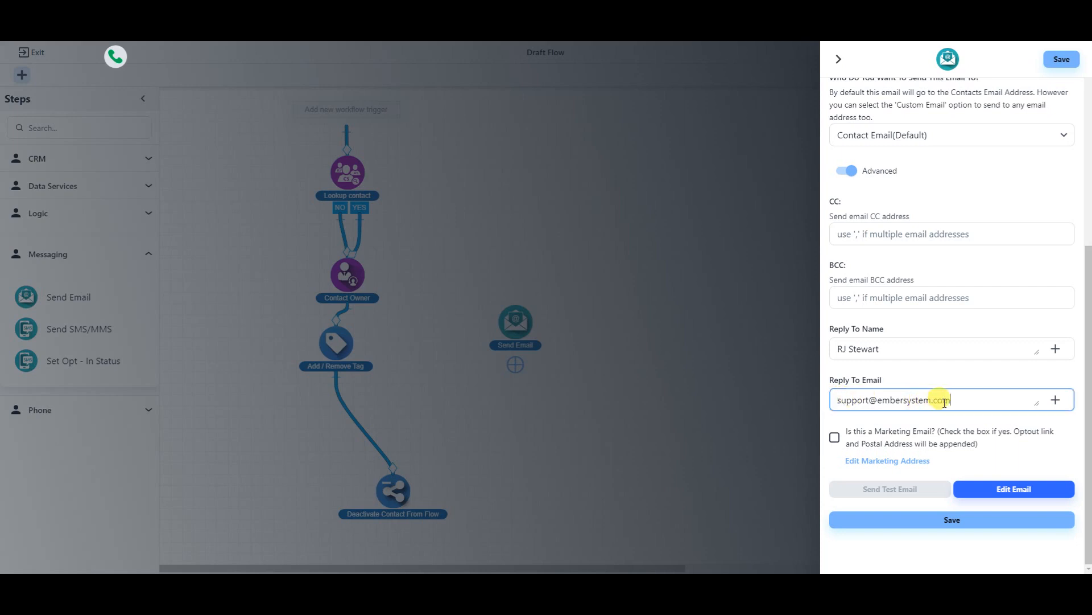
left_click_drag(958, 400, 815, 402)
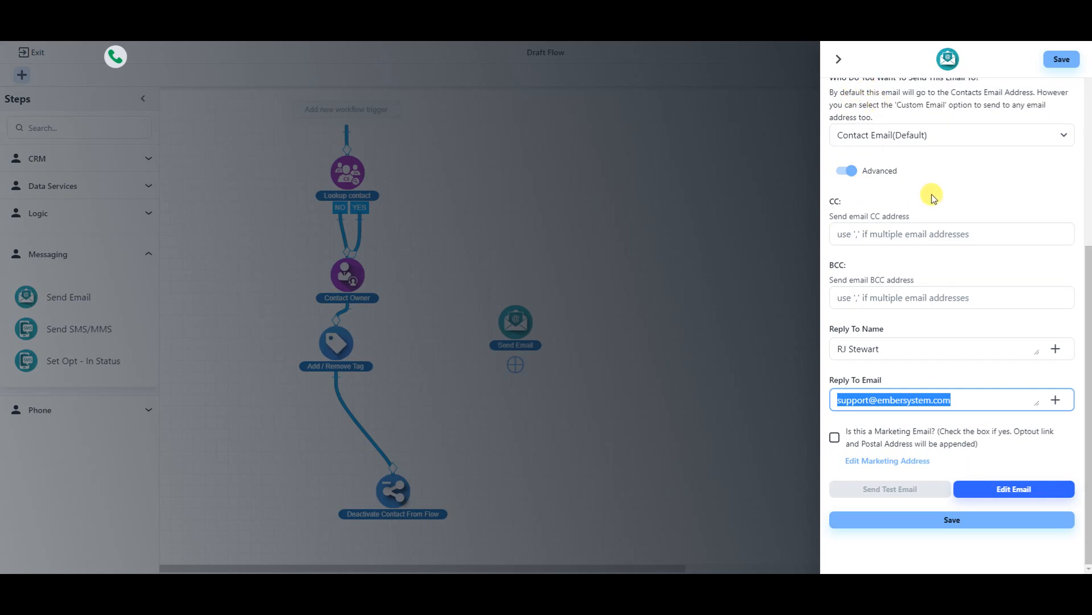
- Open the Send Email content in the Visual Email Builder and turn on Show structure
left_click(1011, 493)
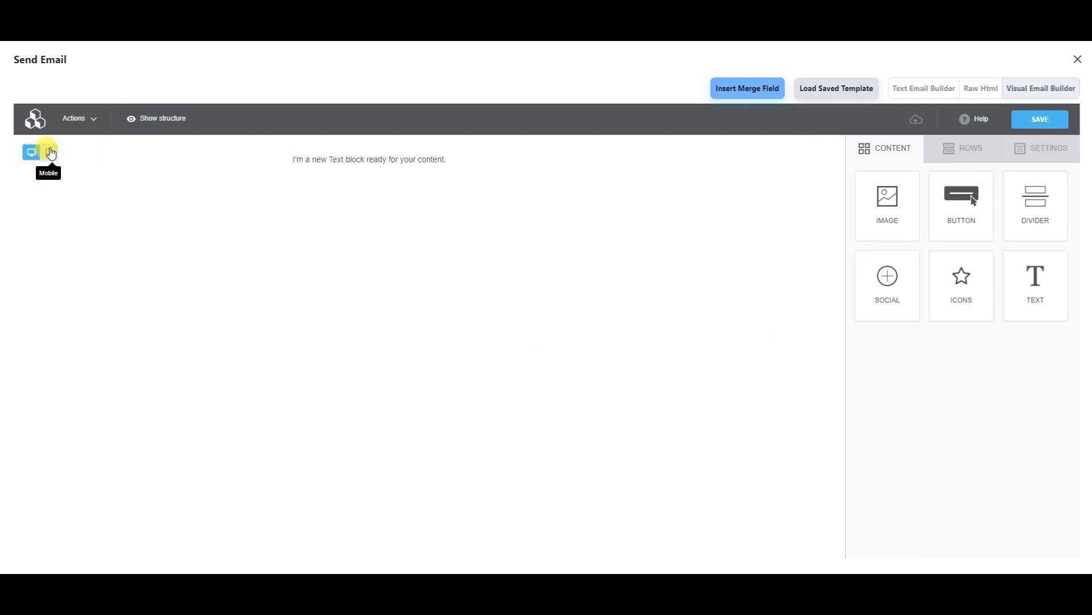
left_click(92, 120)
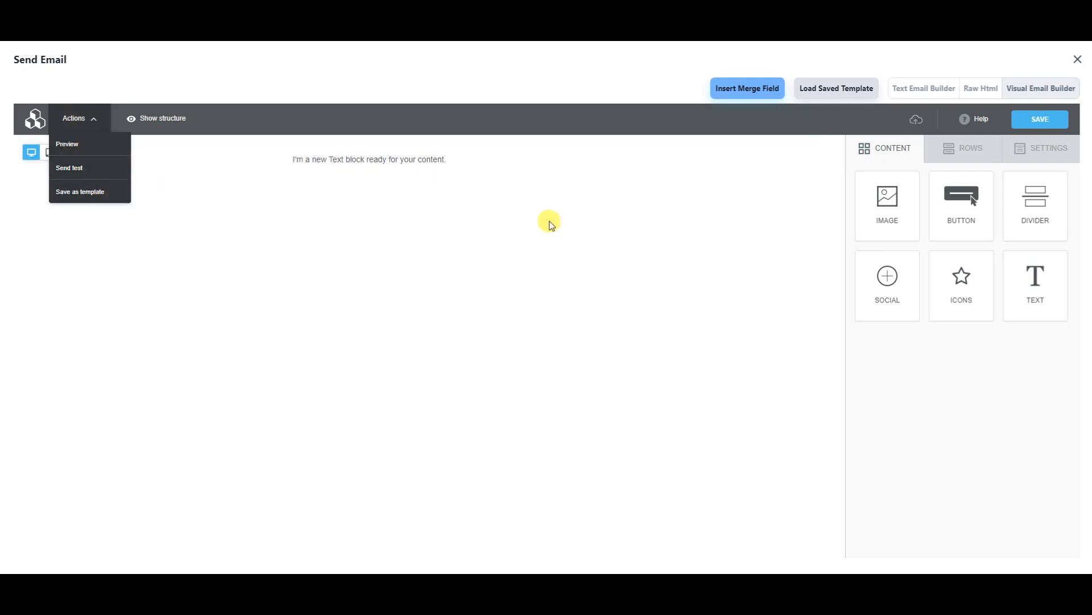
left_click(449, 316)
left_click(151, 117)
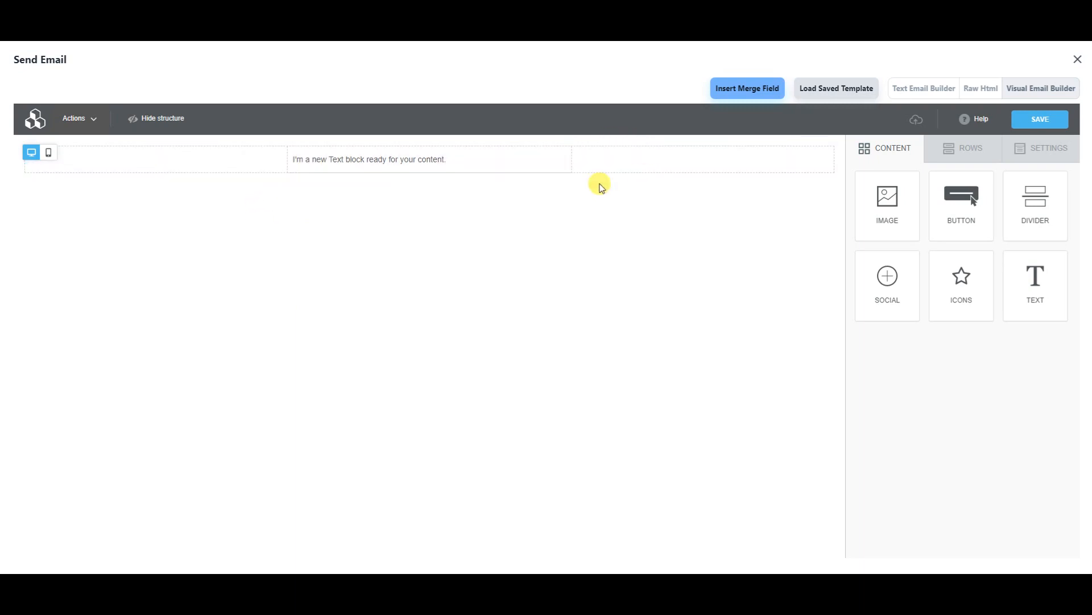
- Hide the structure outlines and delete the placeholder text block
left_click(159, 120)
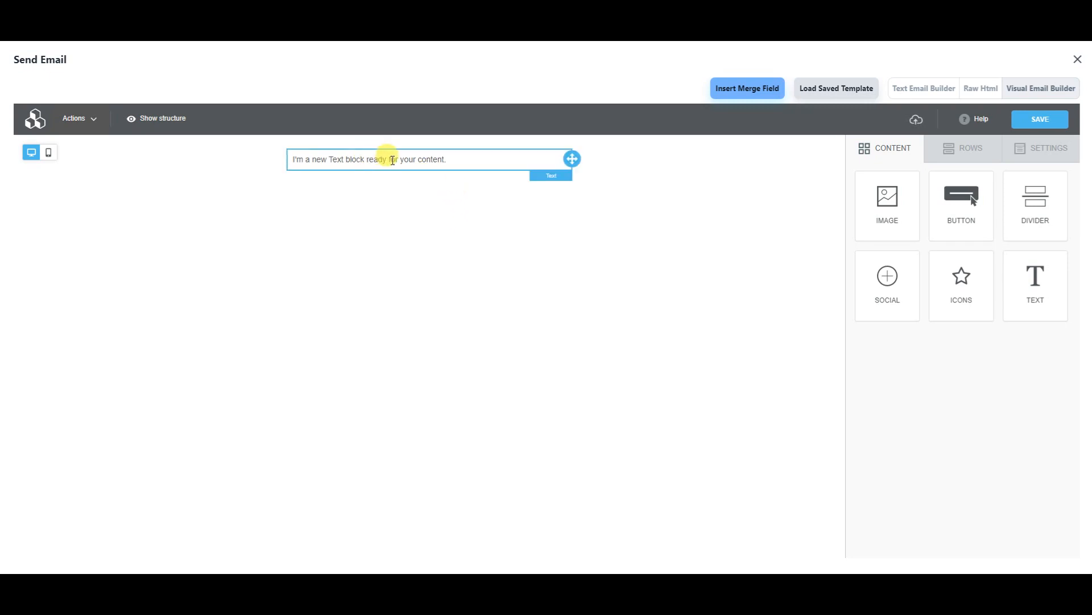
left_click(394, 160)
left_click(690, 207)
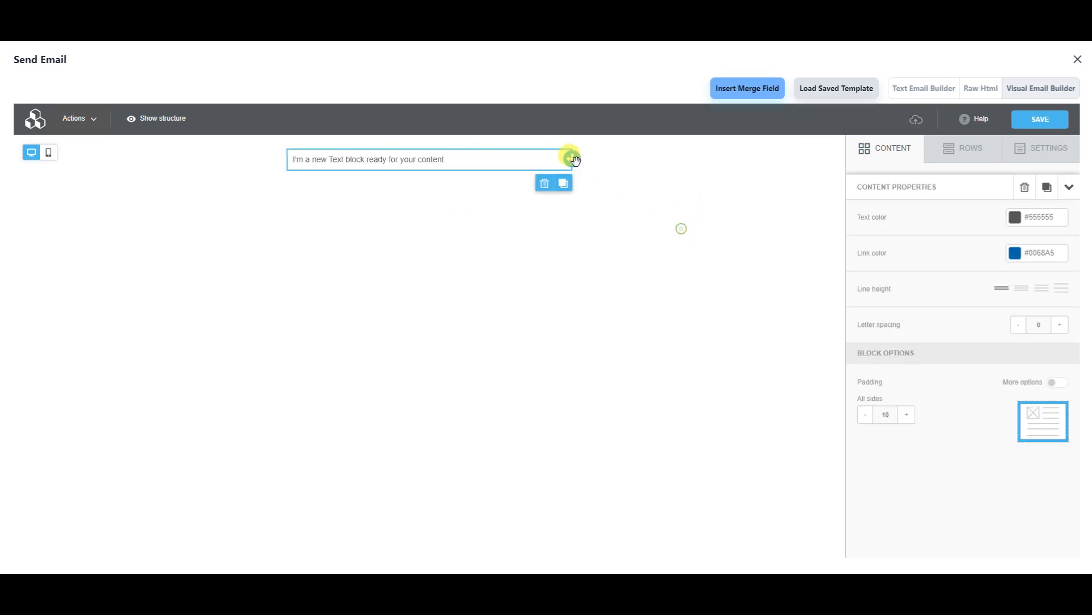
left_click(545, 183)
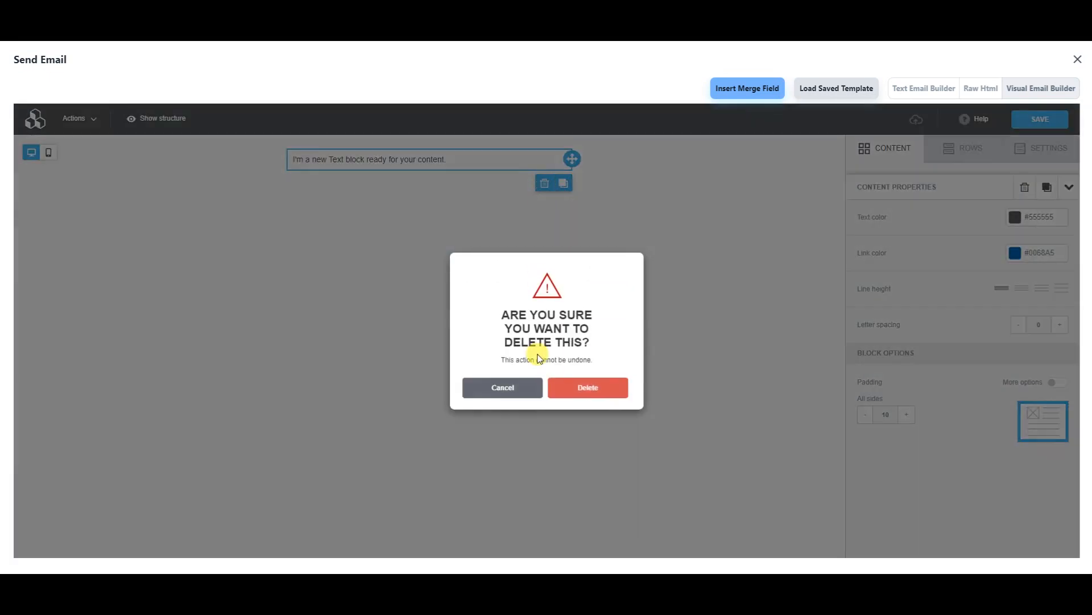
left_click(589, 393)
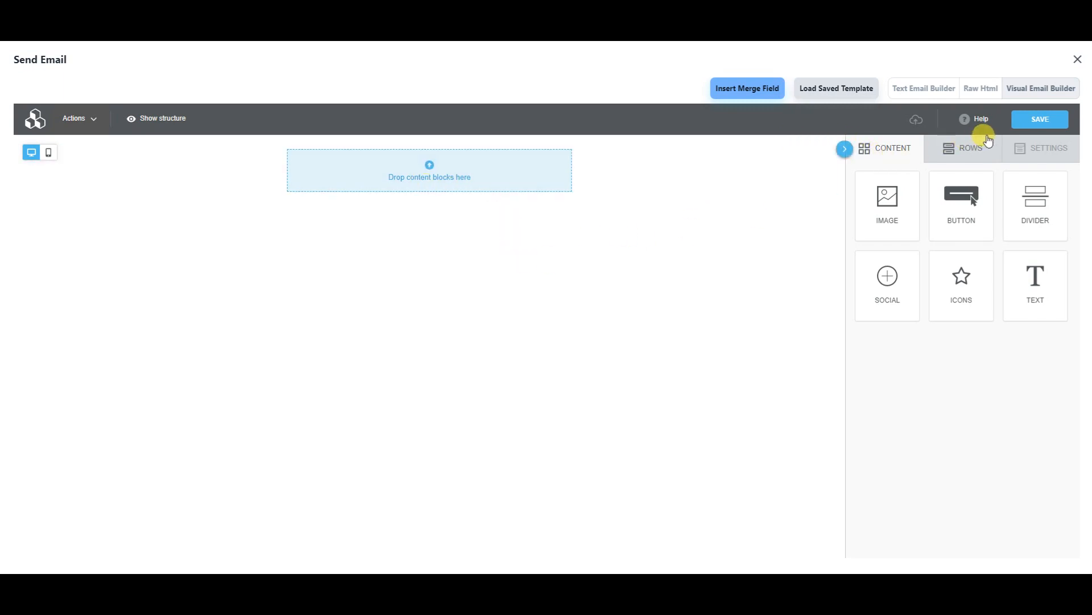
- Add a single-column row from Rows and delete the original top row
left_click(963, 147)
left_click_drag(948, 188, 369, 151)
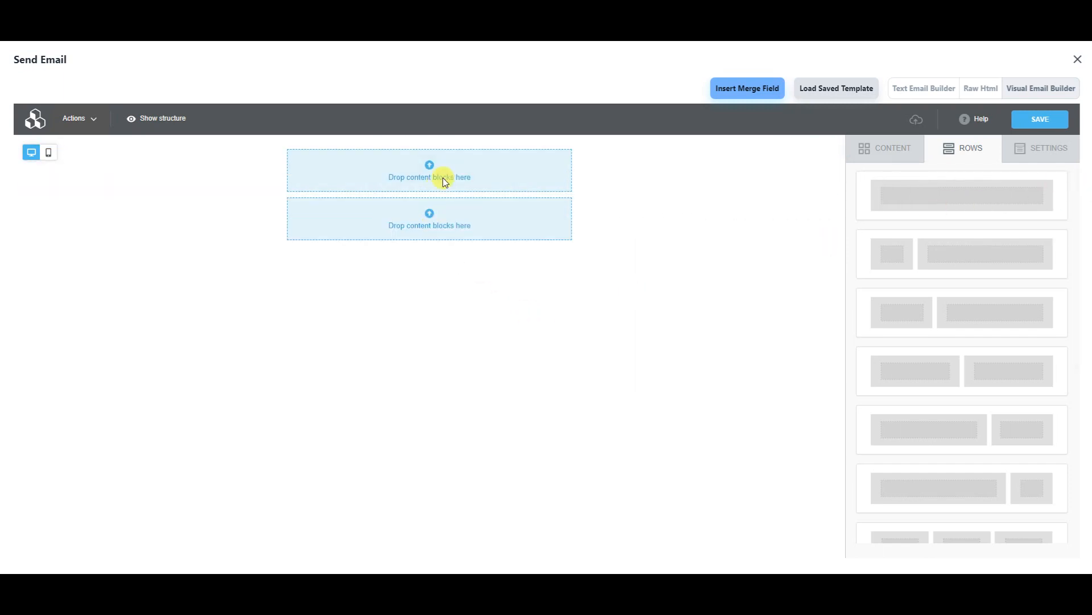
left_click(586, 164)
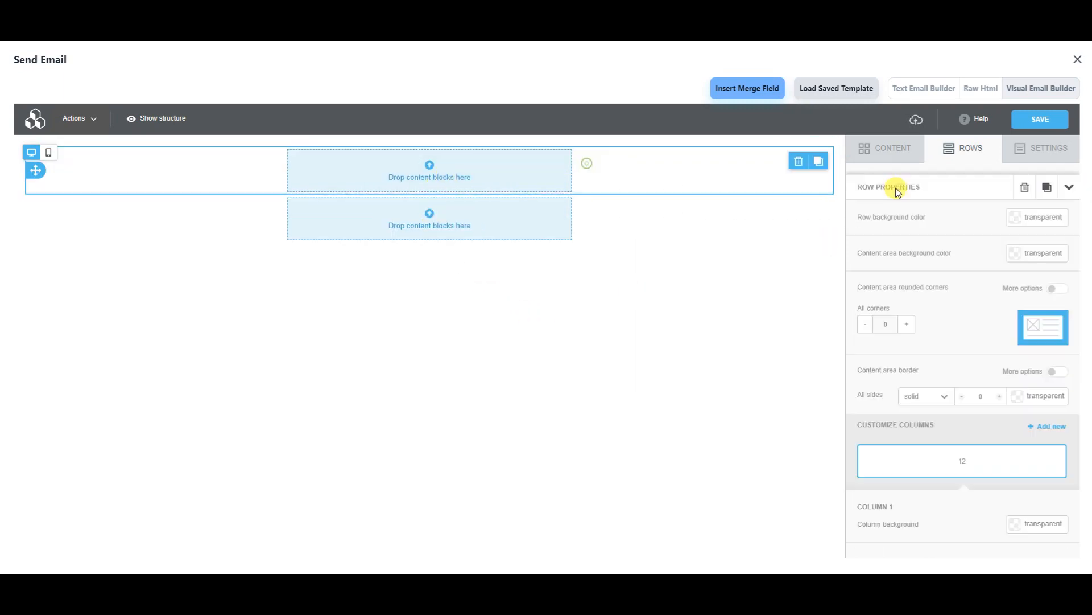
left_click(798, 163)
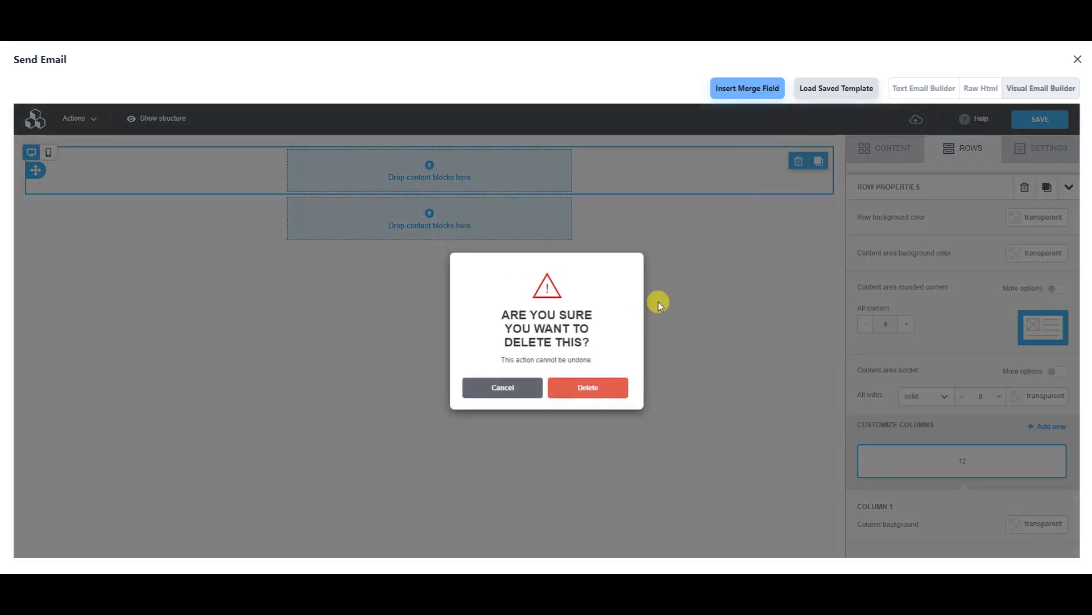
left_click(599, 385)
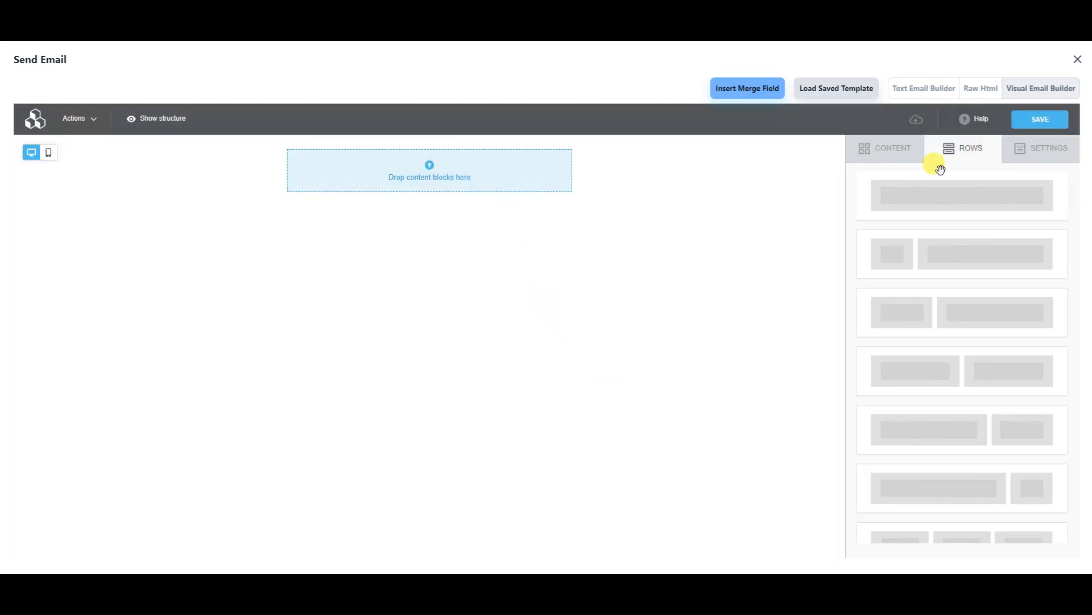
left_click(1036, 151)
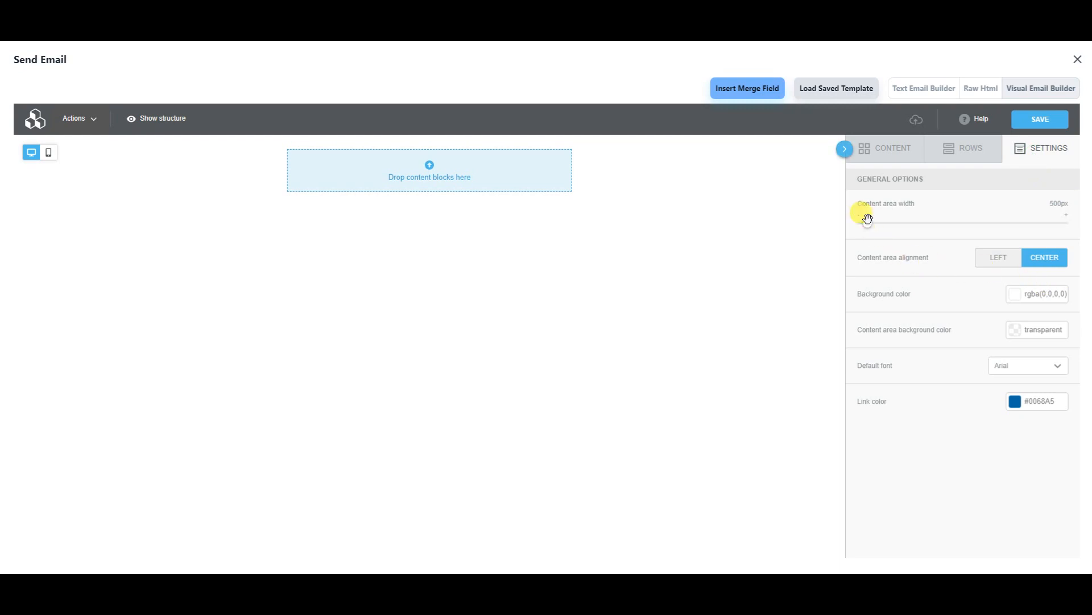
- Widen the content area to 900px and make the email background red
left_click_drag(867, 222, 774, 248)
left_click_drag(858, 223, 1042, 255)
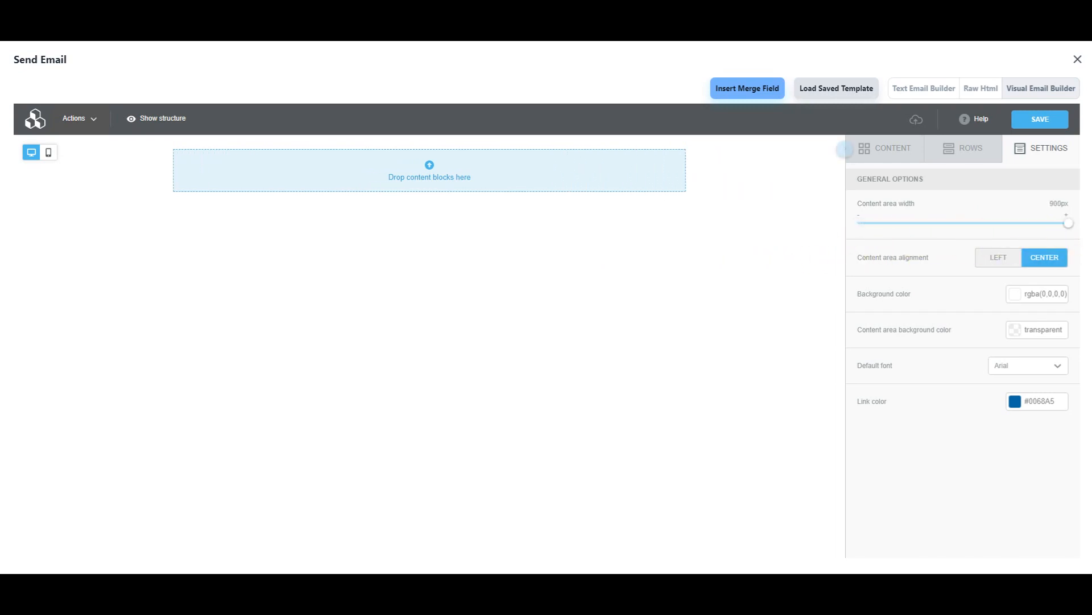
left_click(1013, 297)
left_click(996, 209)
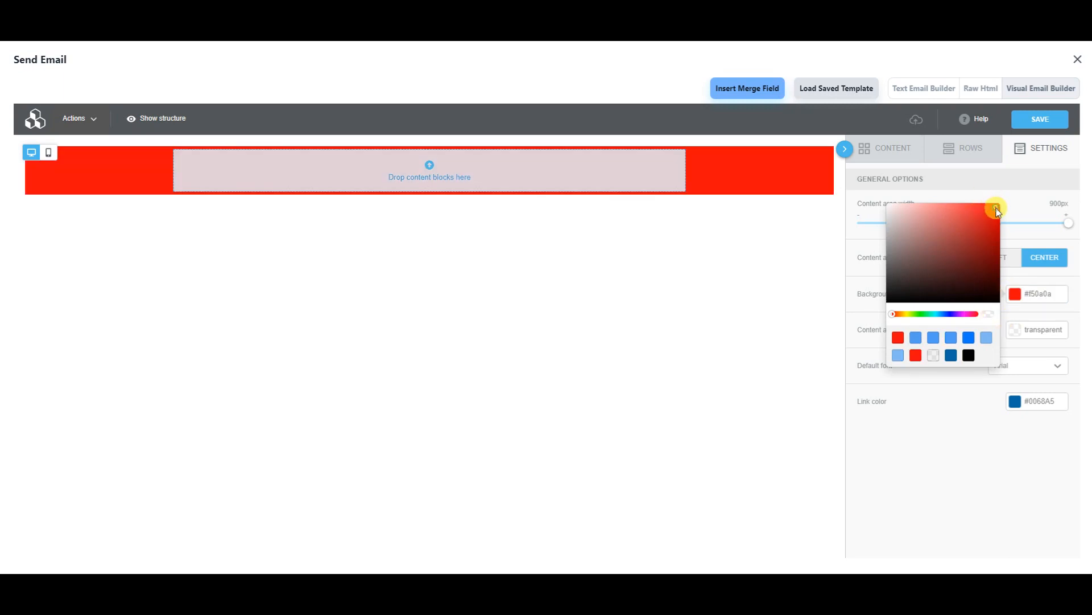
left_click(942, 449)
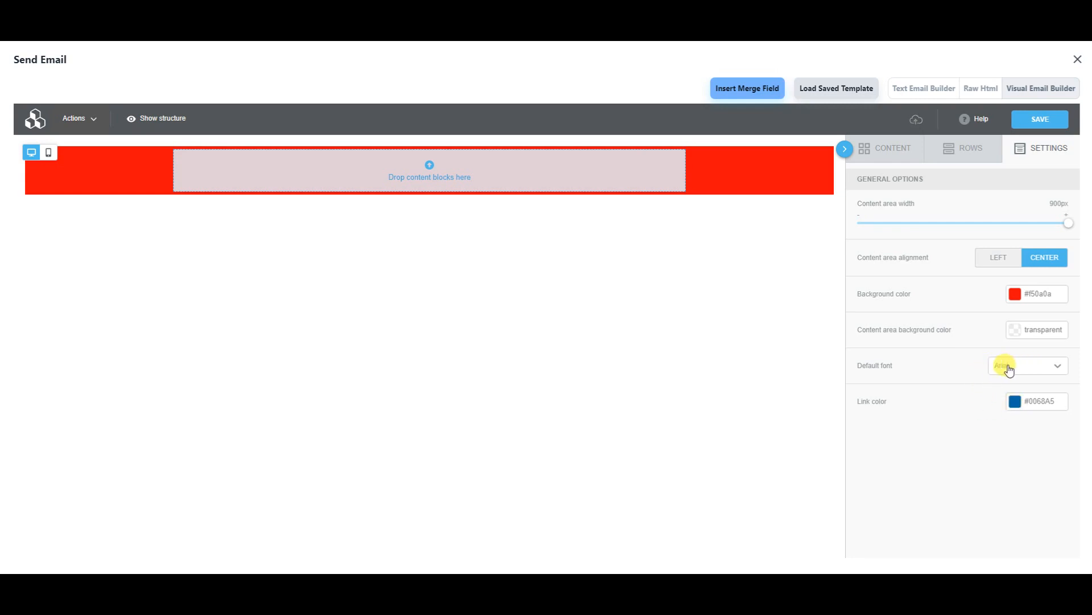
- Set the content area background to black and drop an image block into the empty row
left_click(1019, 337)
left_click(945, 274)
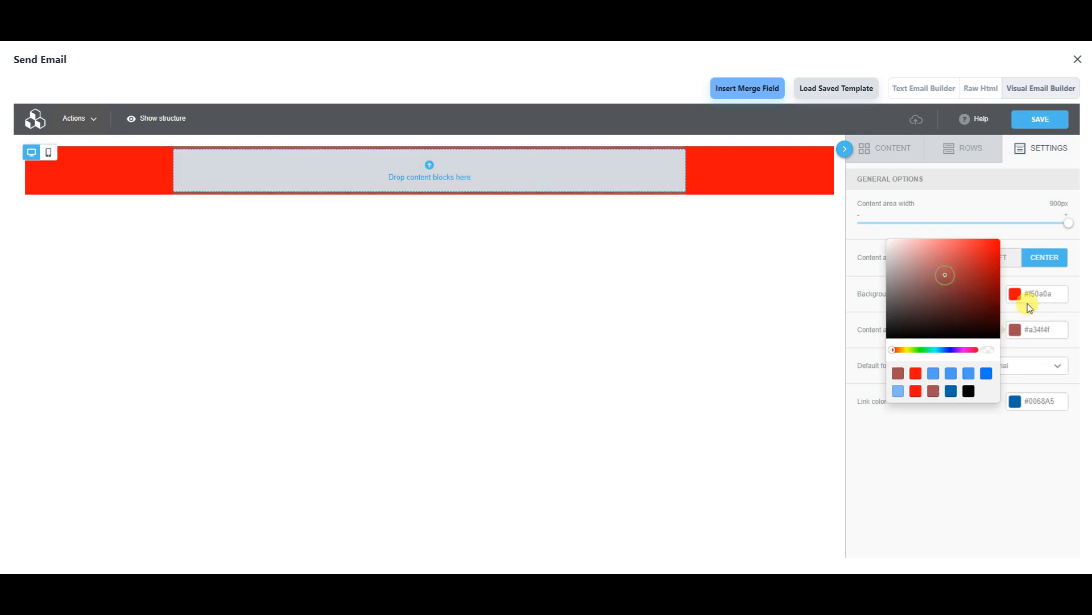
left_click(934, 373)
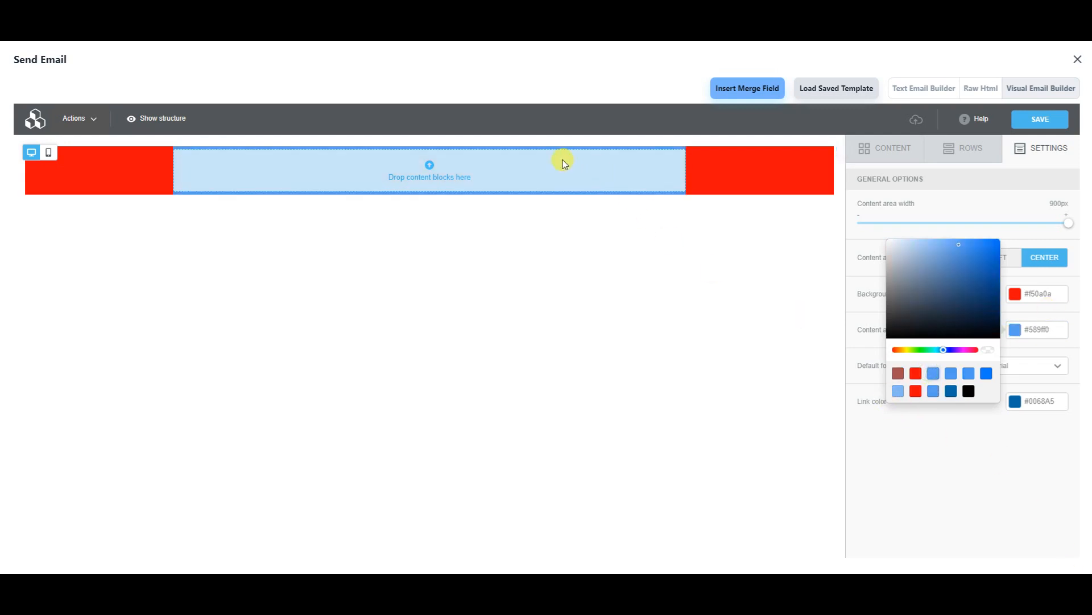
left_click(915, 391)
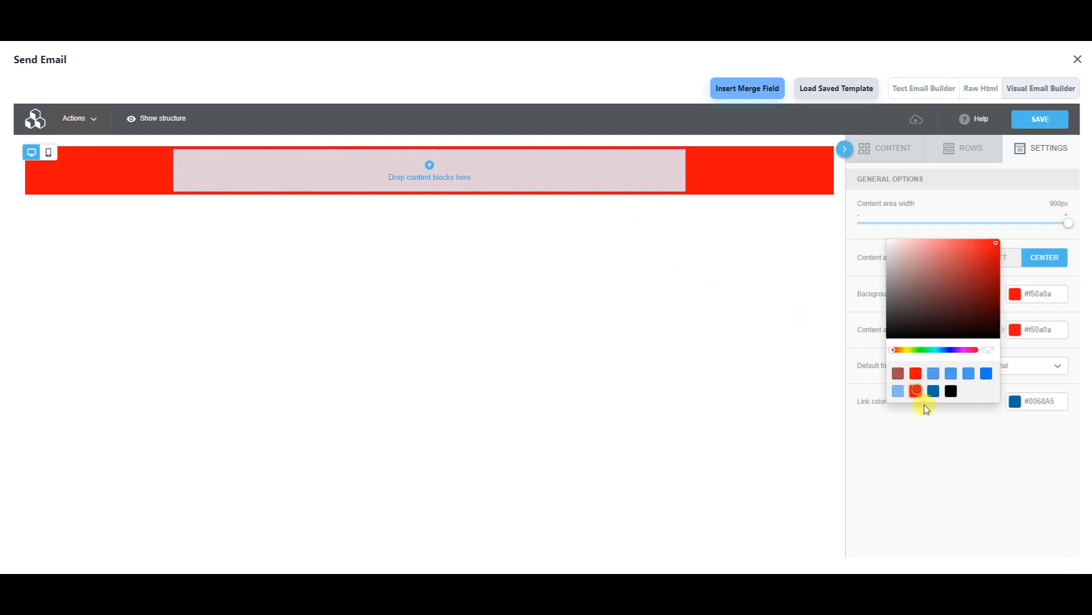
left_click(951, 391)
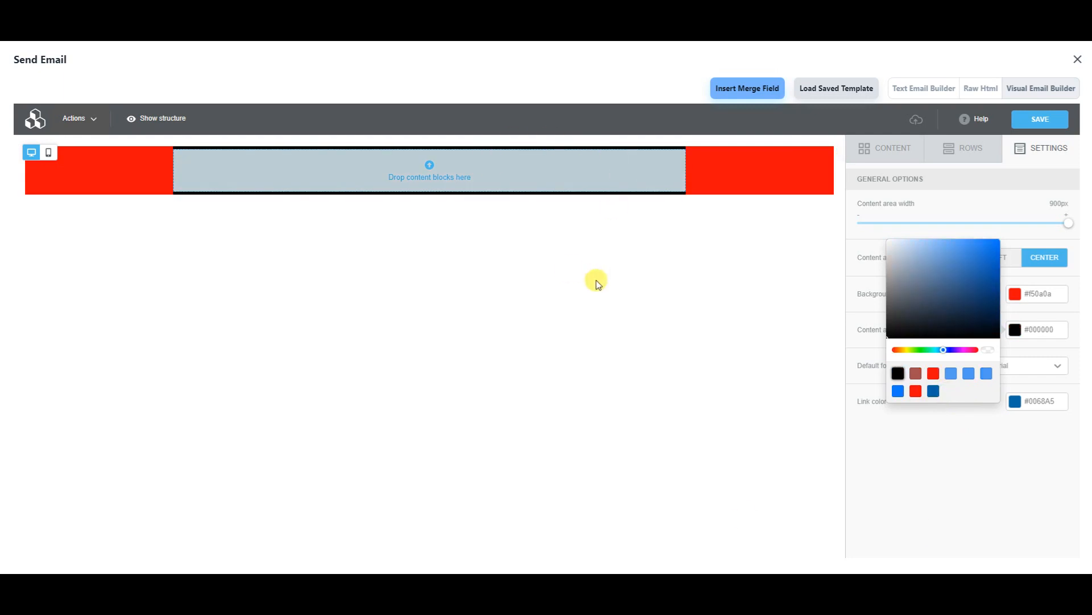
left_click(929, 446)
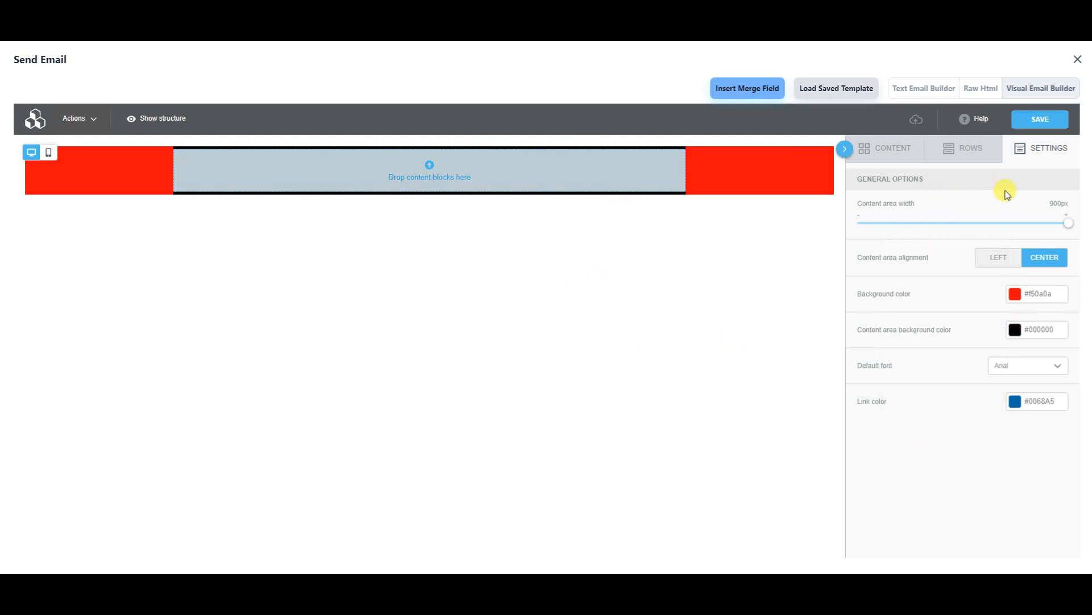
left_click(906, 157)
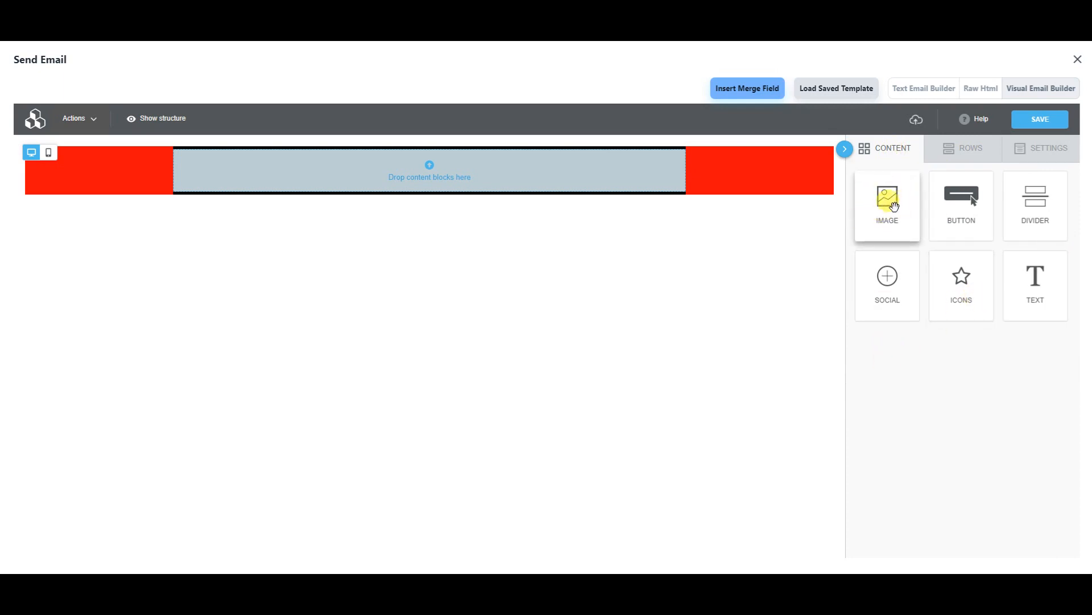
left_click_drag(890, 206, 455, 164)
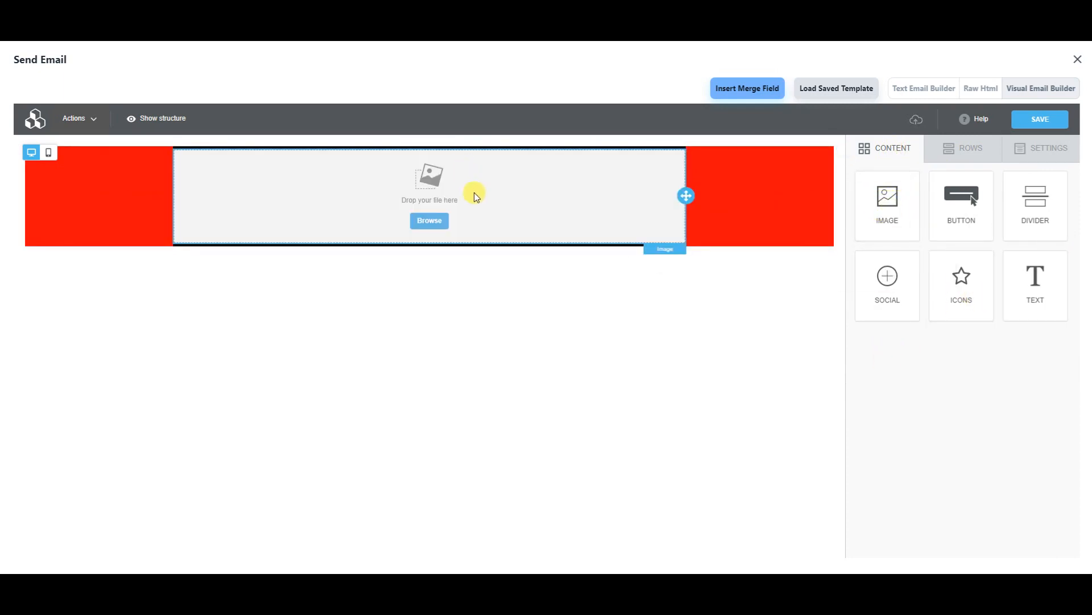
- Open the file manager to pick an image for the image block
left_click(440, 222)
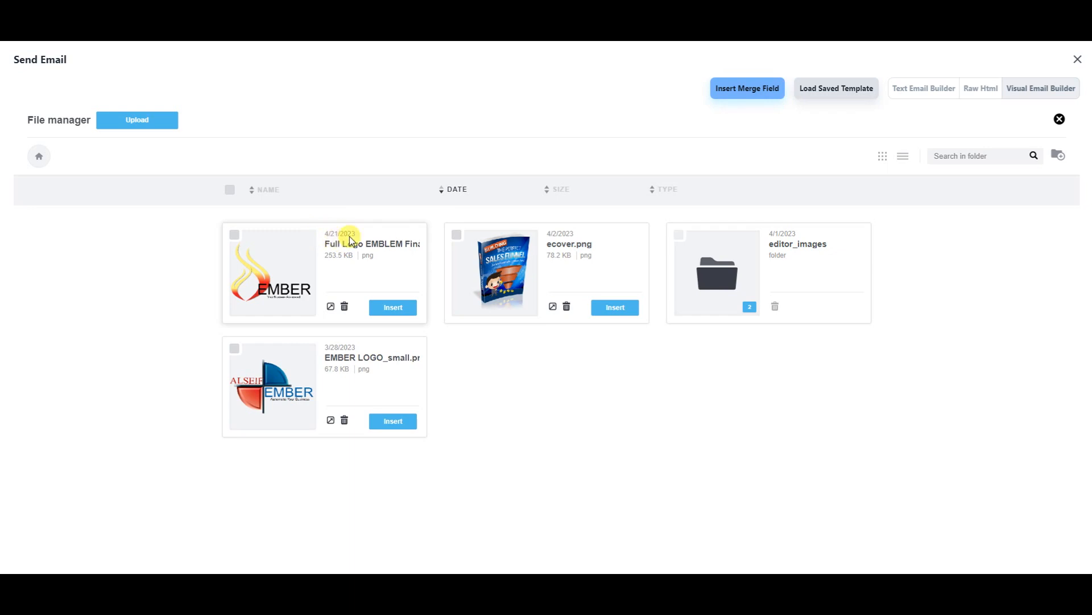
- Insert Full Logo EMBLEM Final Brand.png and review its Url, Alternate text and Image link fields
left_click(393, 308)
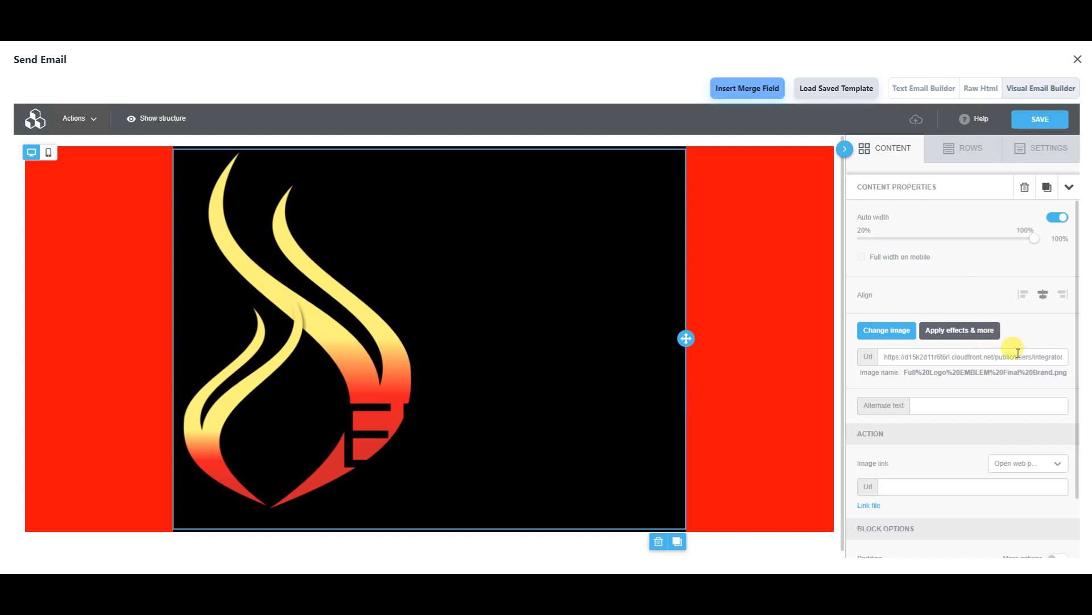
scroll(1050, 384, "down", 1)
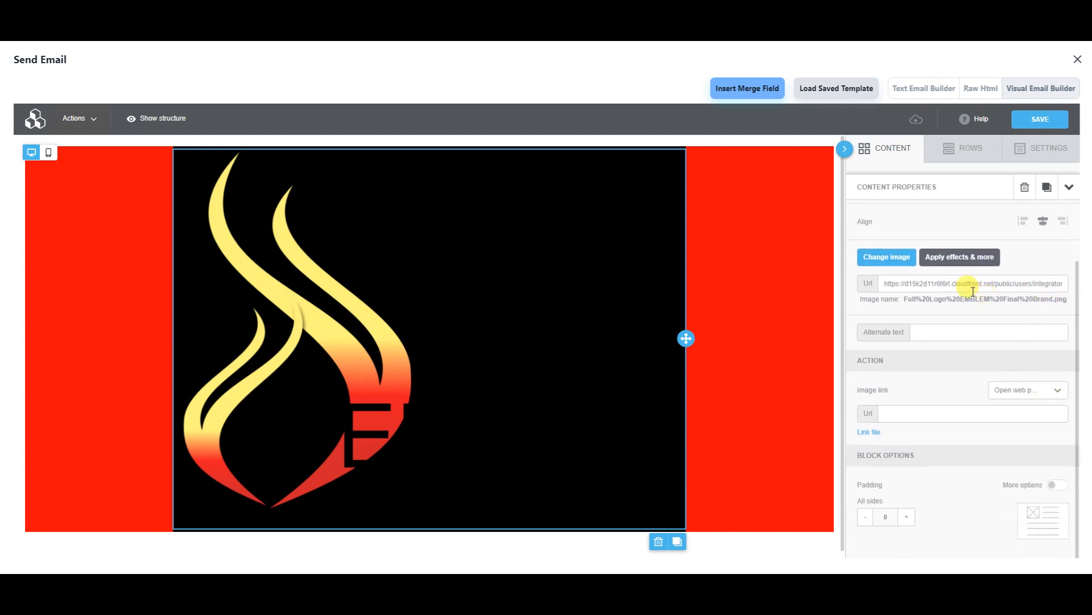
triple_click(931, 289)
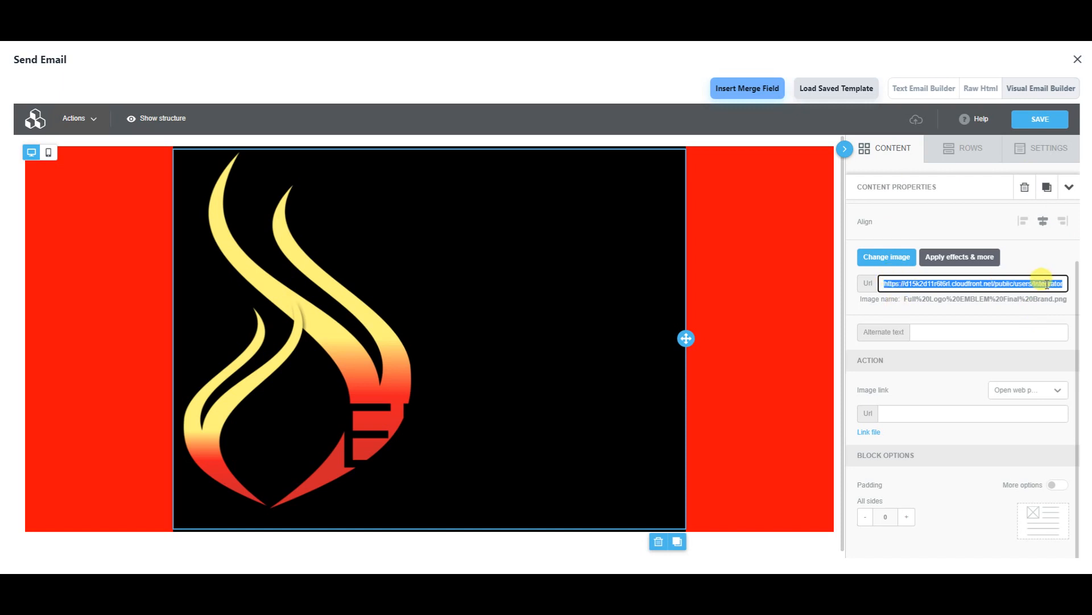
left_click(916, 331)
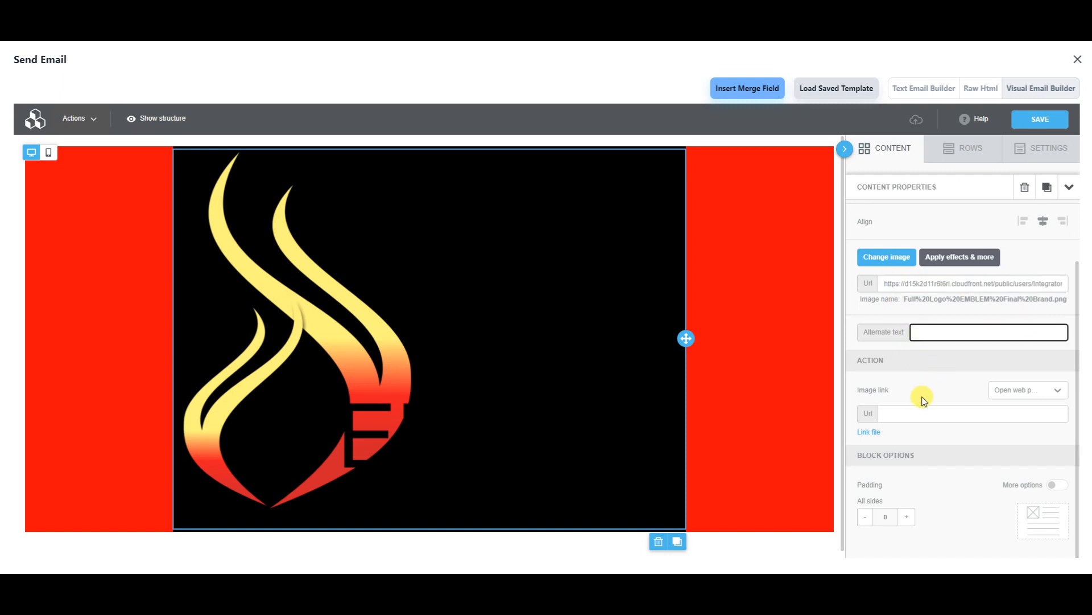
left_click(898, 411)
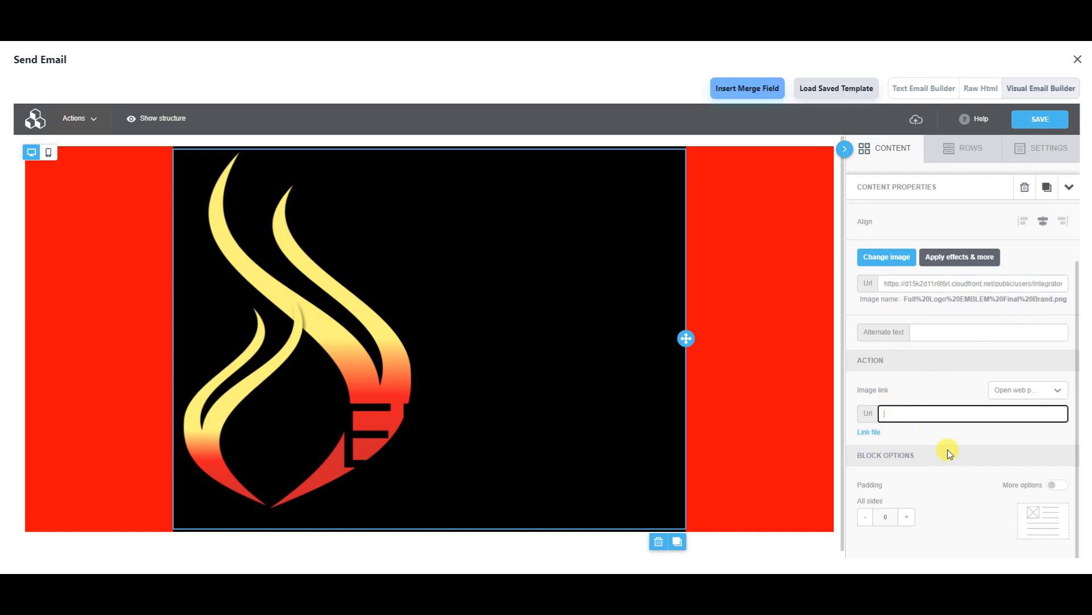
scroll(947, 447, "up", 1)
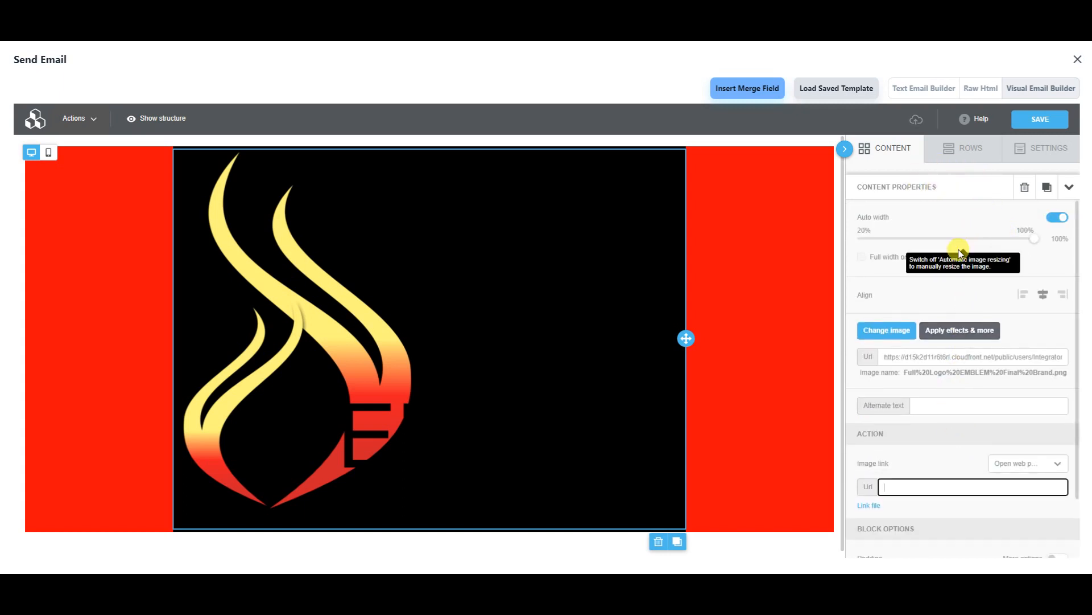
scroll(883, 435, "down", 2)
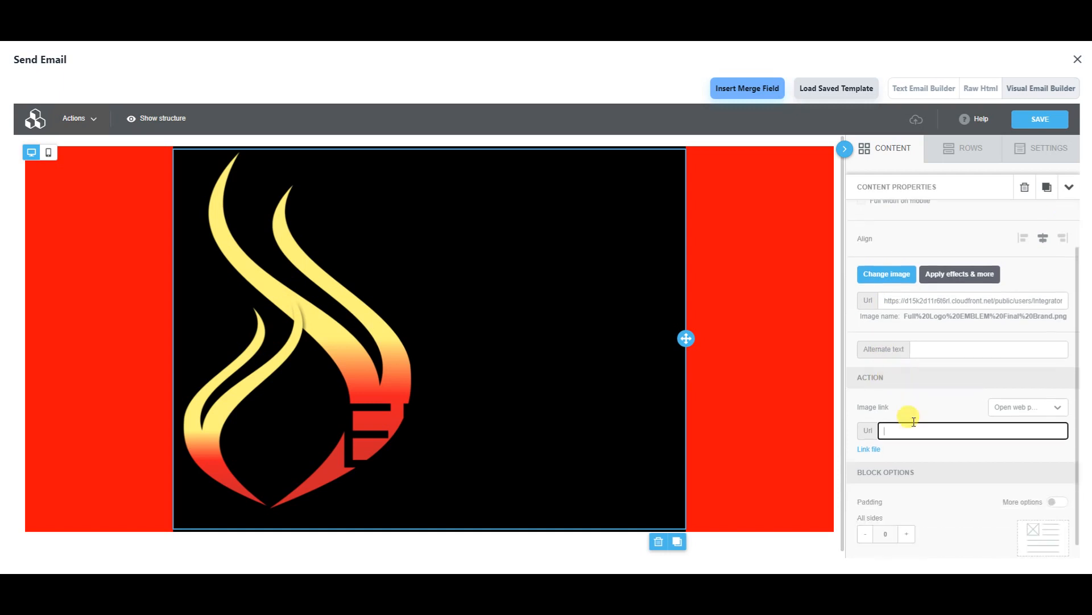
scroll(916, 488, "up", 2)
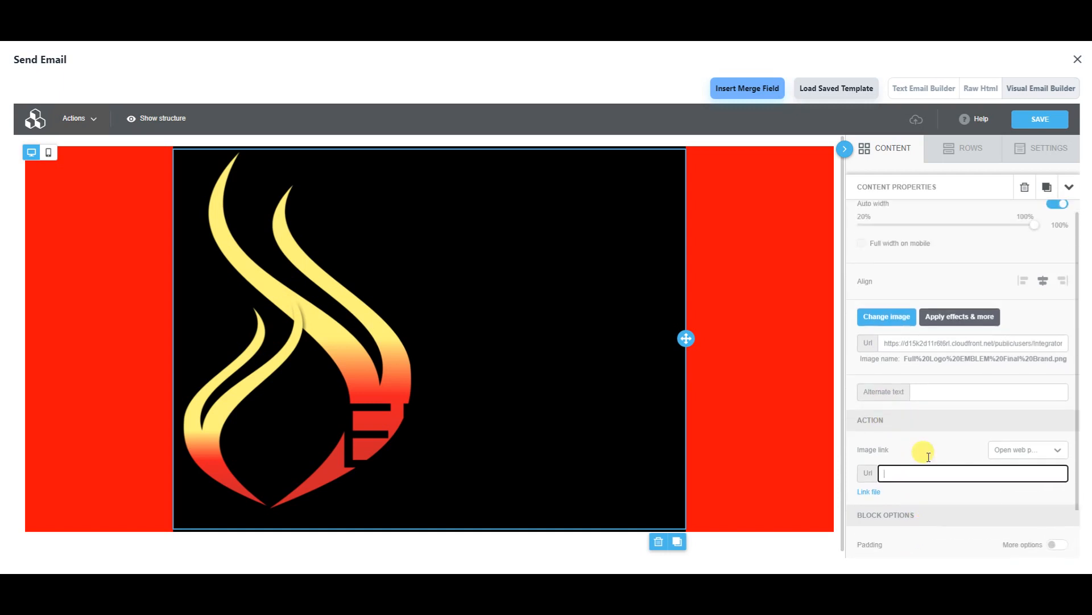
- Switch the content area background from black to near-white #fef7f7
left_click(1027, 149)
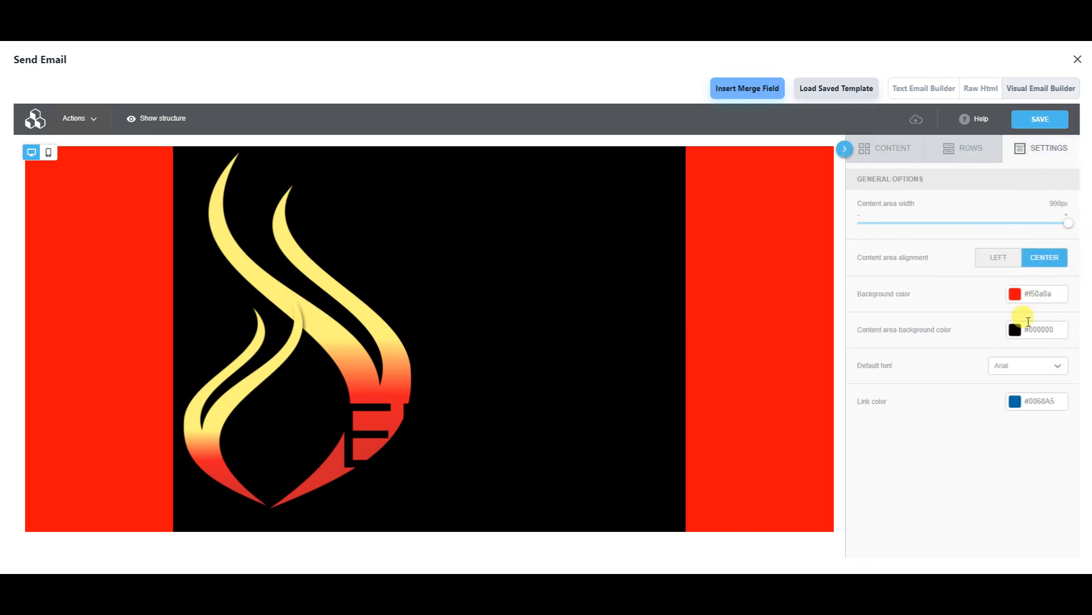
left_click(1017, 330)
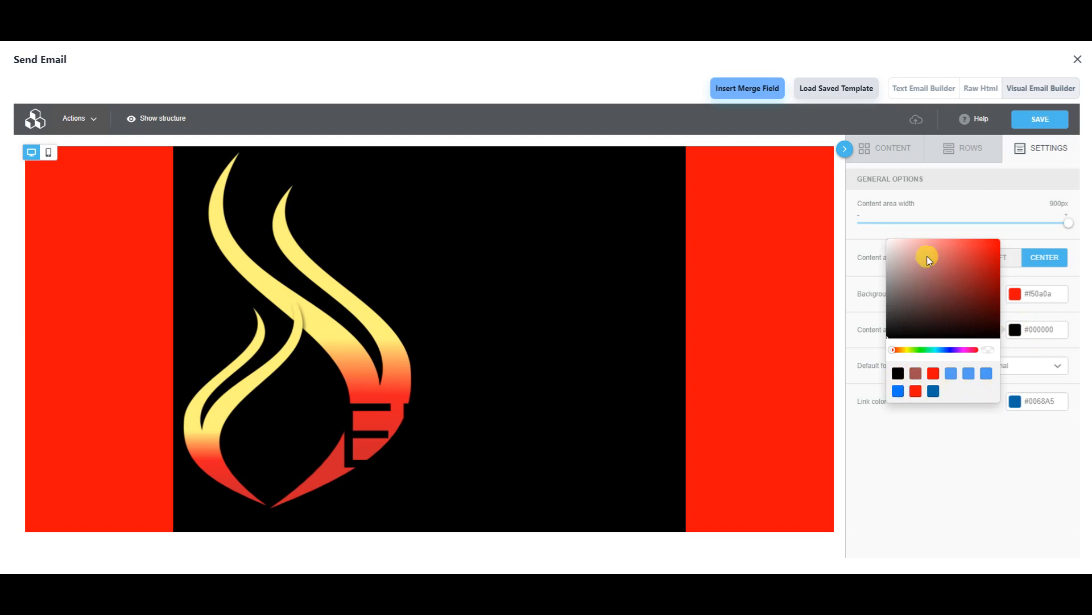
left_click(889, 240)
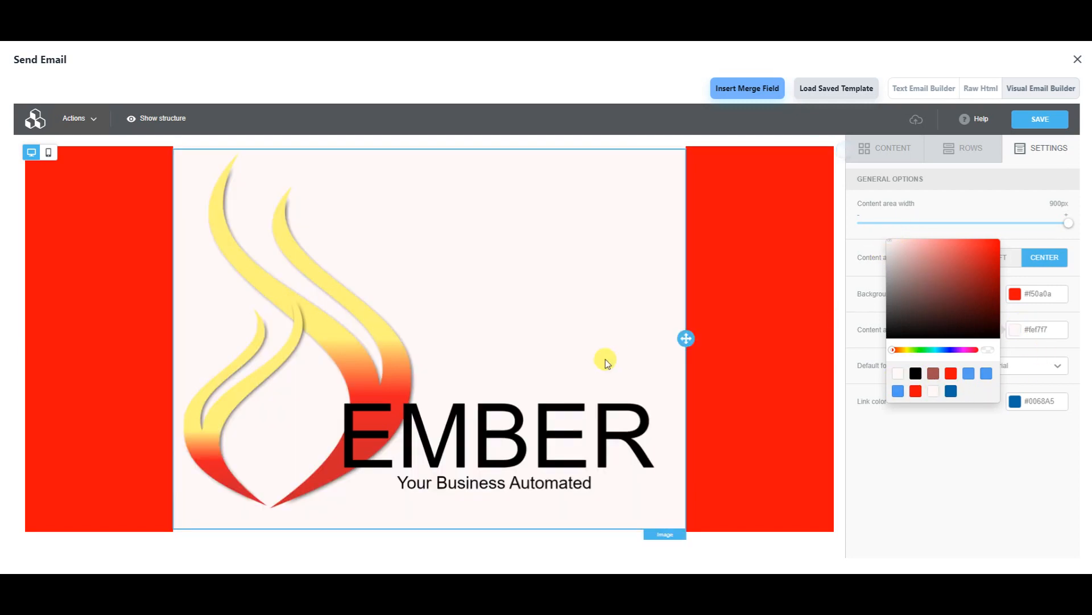
left_click(404, 449)
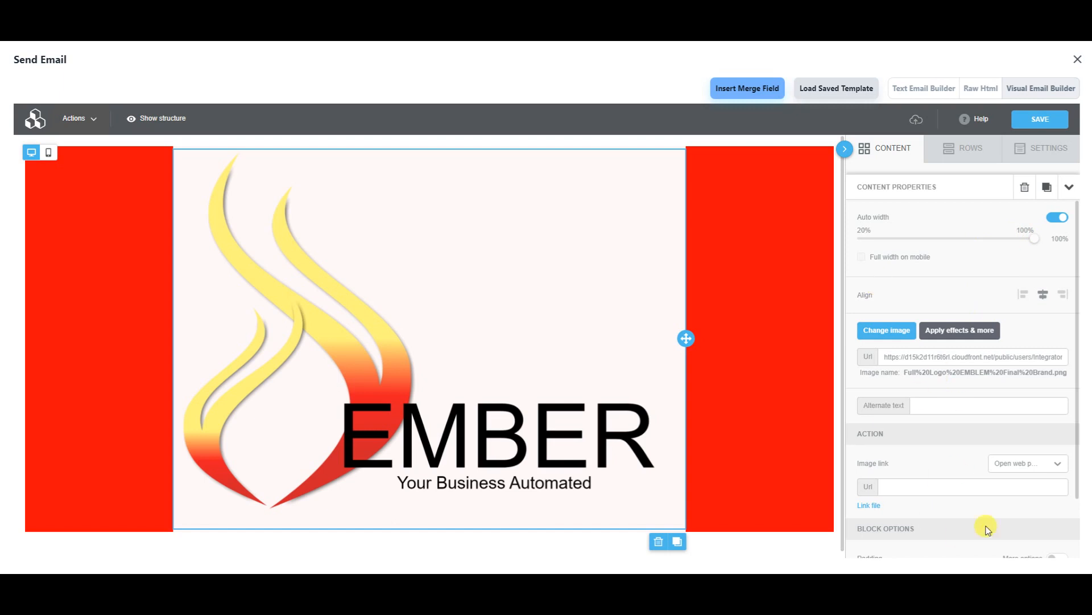
scroll(936, 336, "down", 1)
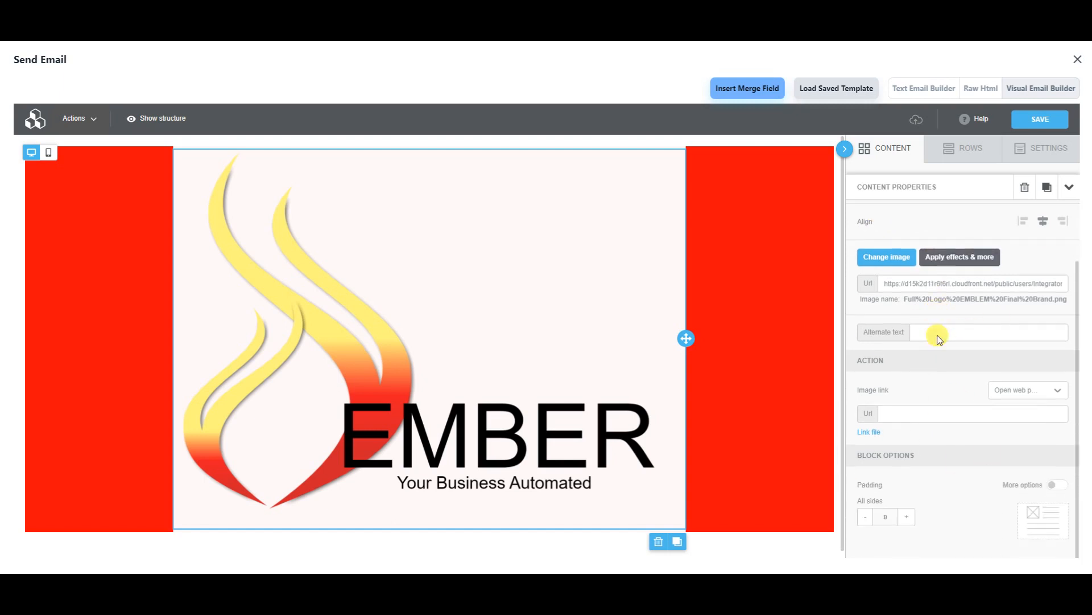
- Resize the logo to width 1652 with the Resize effect, apply it and save it into the email
left_click(938, 259)
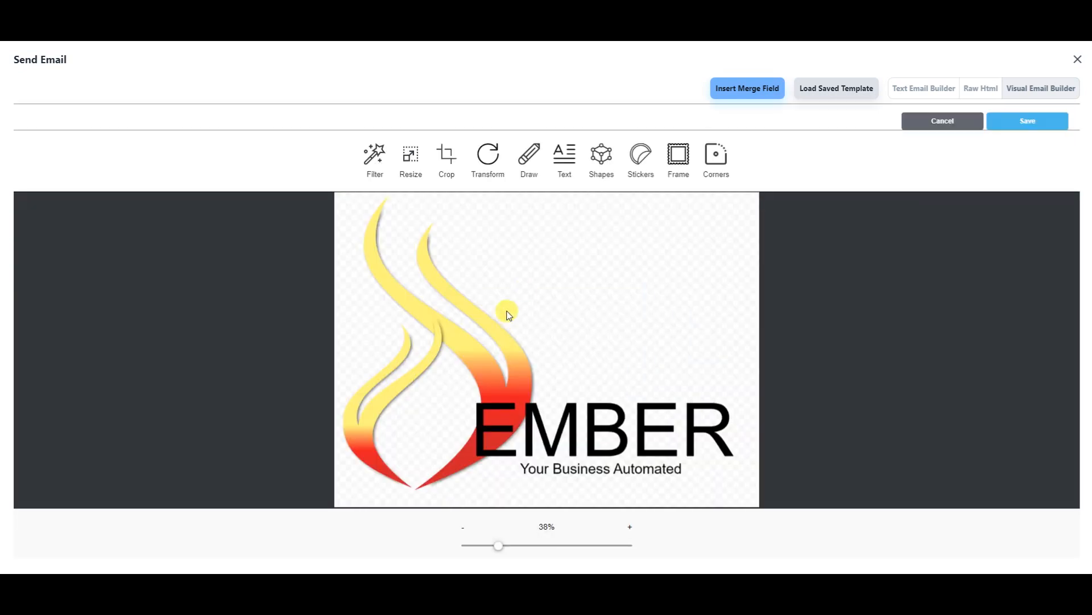
scroll(555, 330, "down", 3)
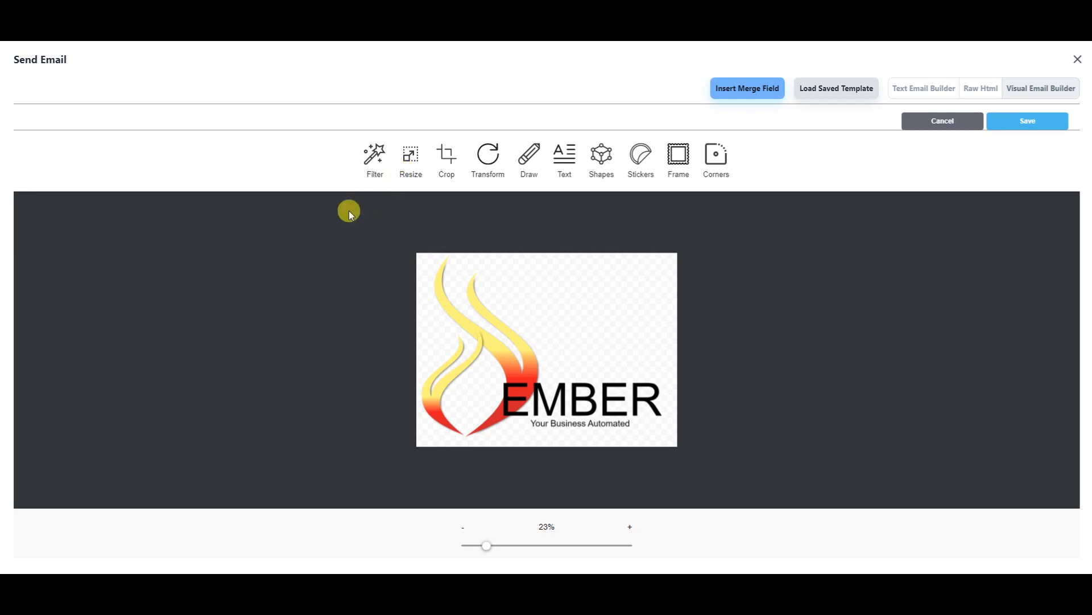
left_click(405, 153)
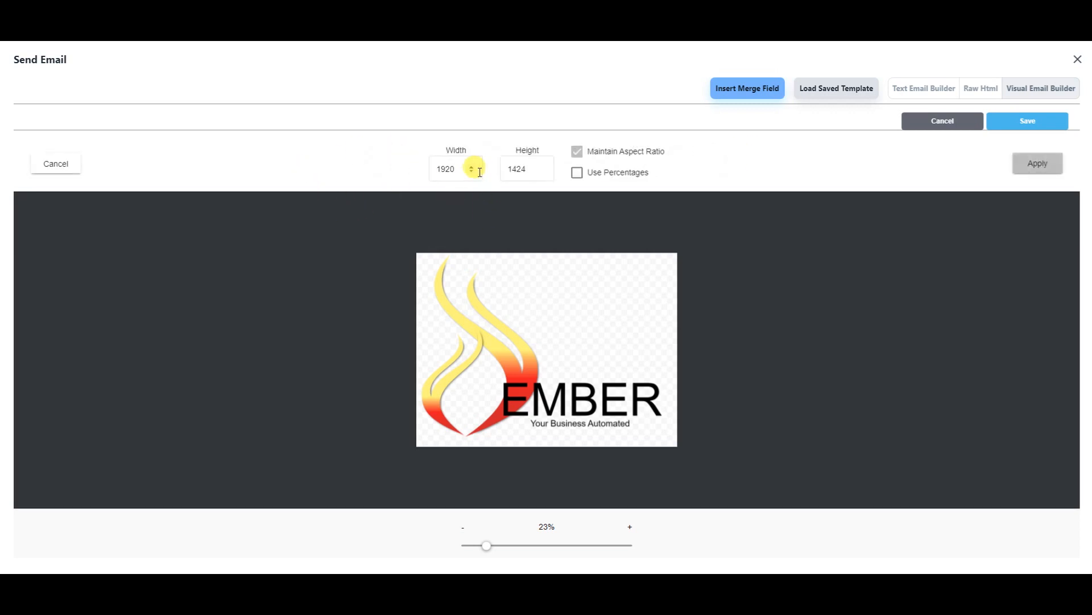
double_click(474, 173)
left_click(472, 172)
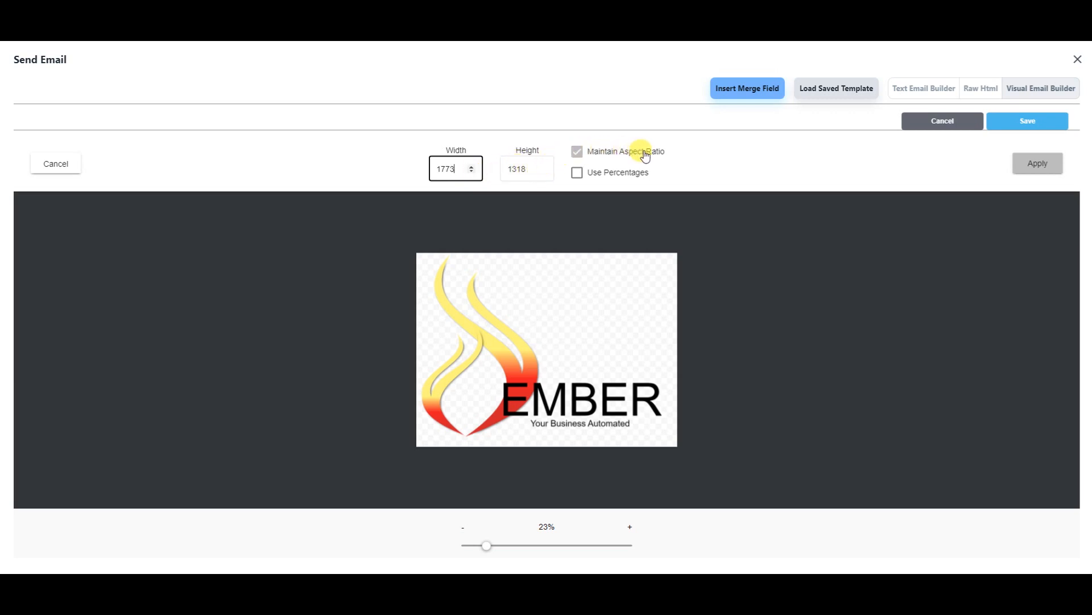
left_click(471, 171)
left_click(1051, 168)
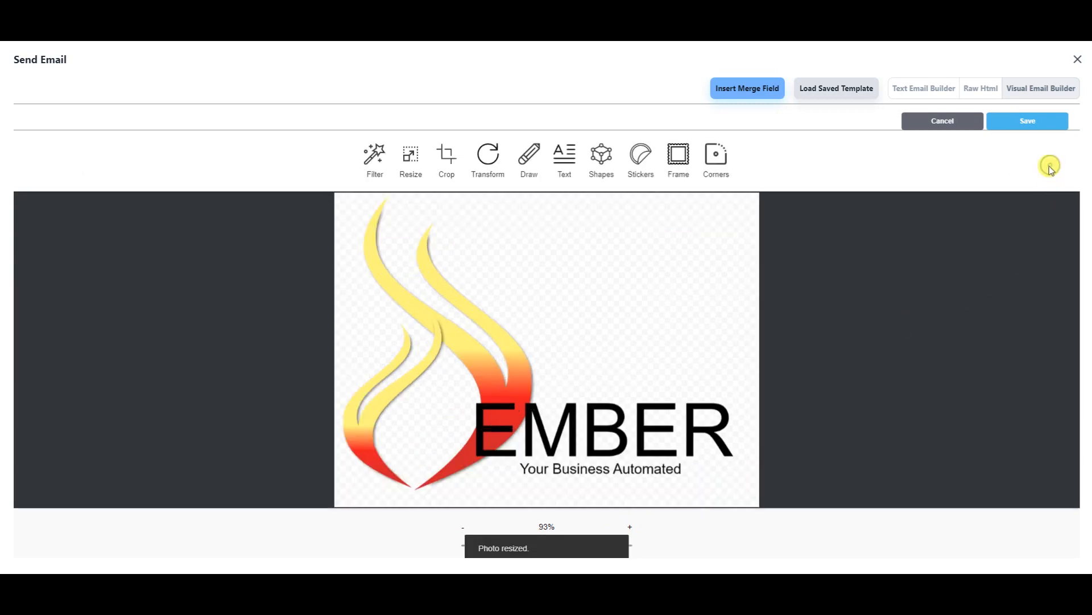
left_click(1000, 121)
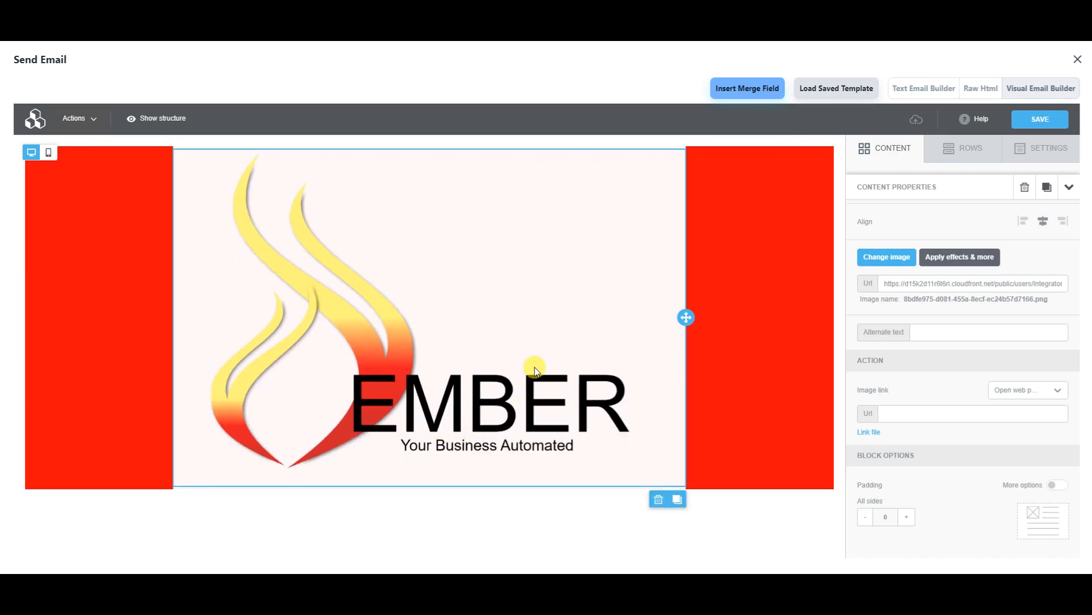
- Change the email Background color in Settings from red to light grey #f5f2f2
left_click(757, 289)
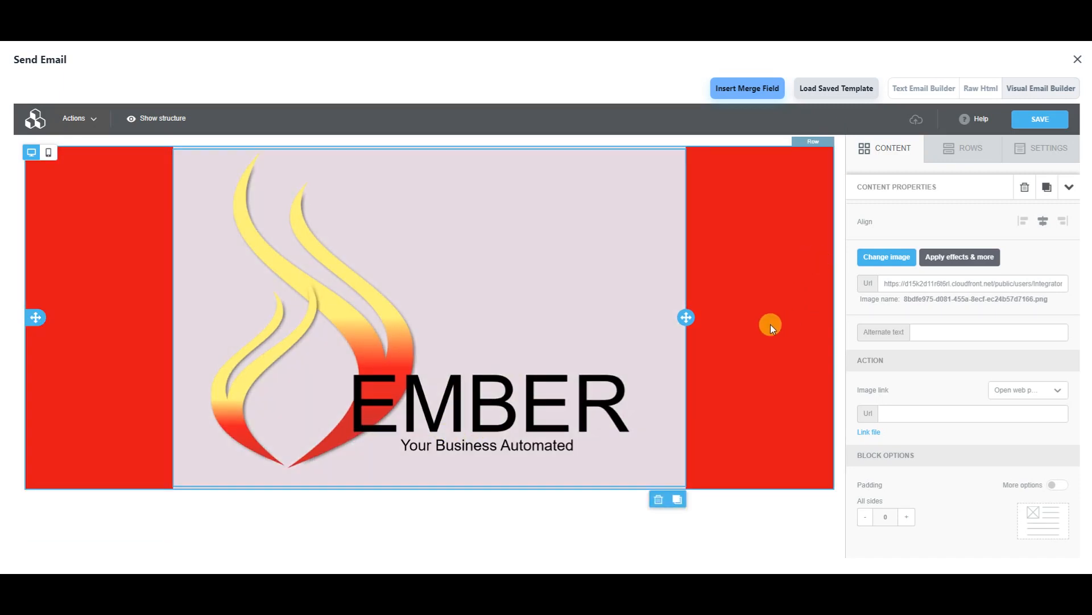
left_click(773, 292)
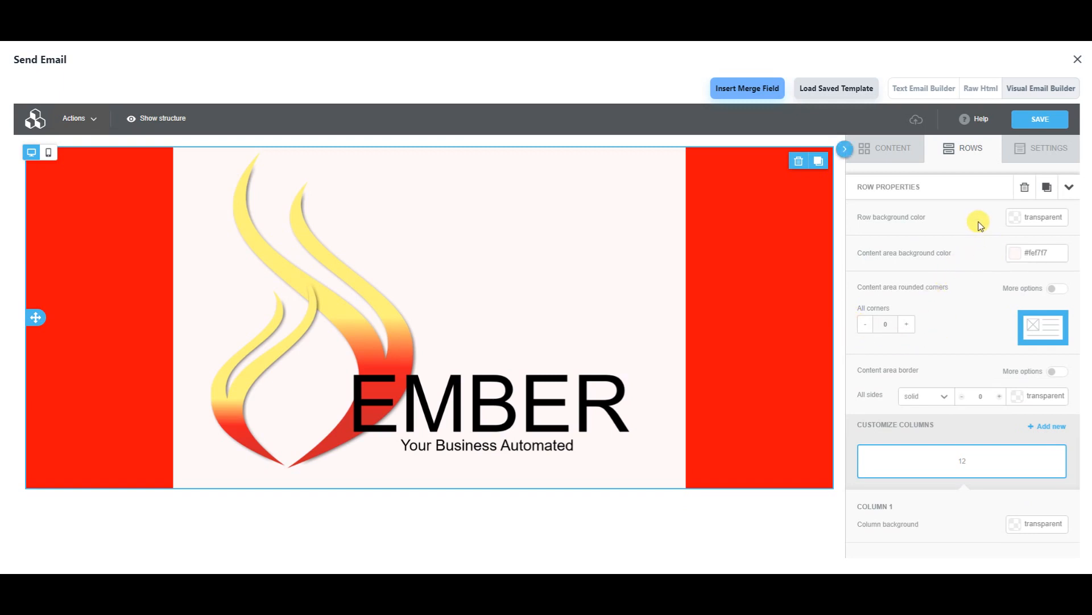
left_click(1041, 150)
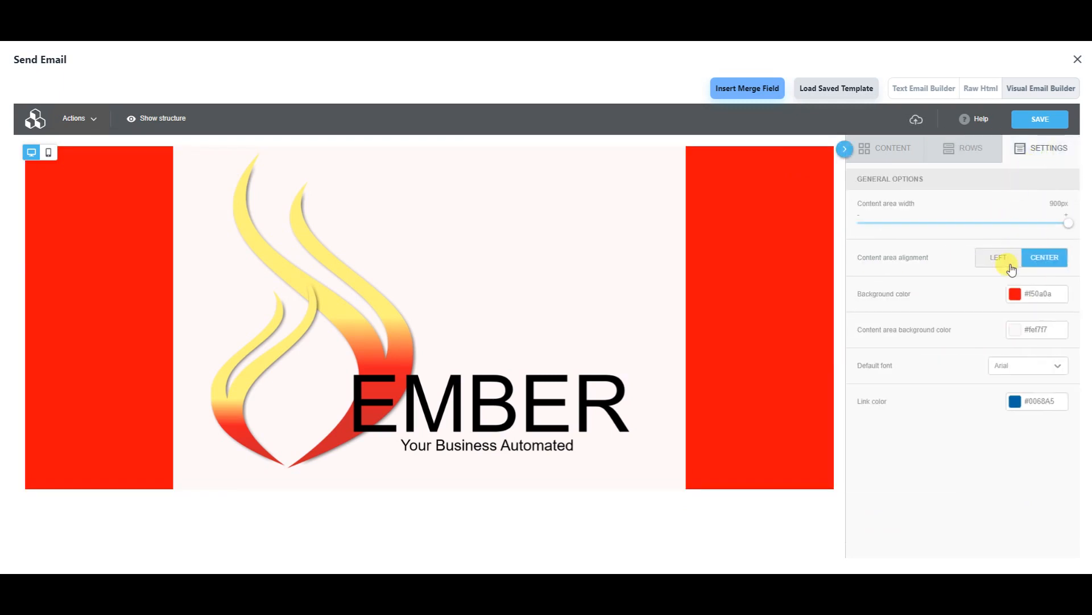
left_click(1023, 296)
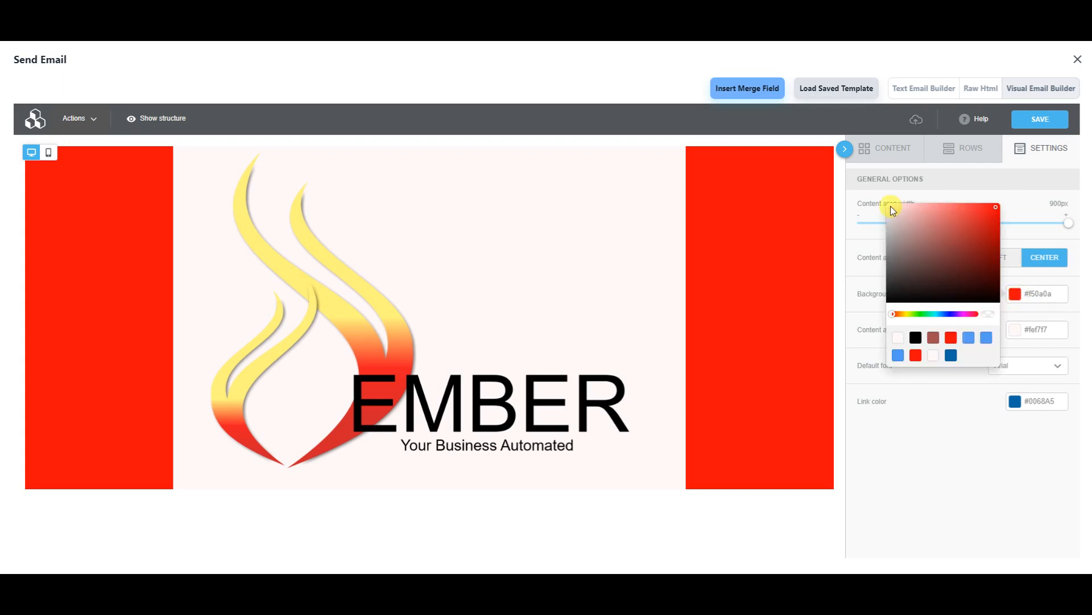
left_click(890, 208)
left_click(767, 463)
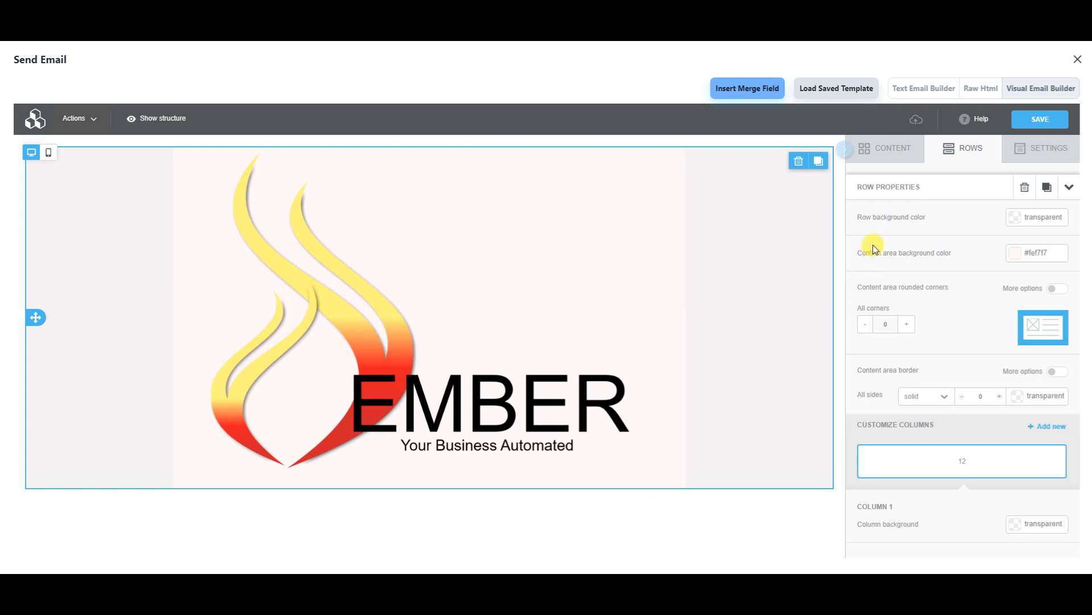
left_click(879, 149)
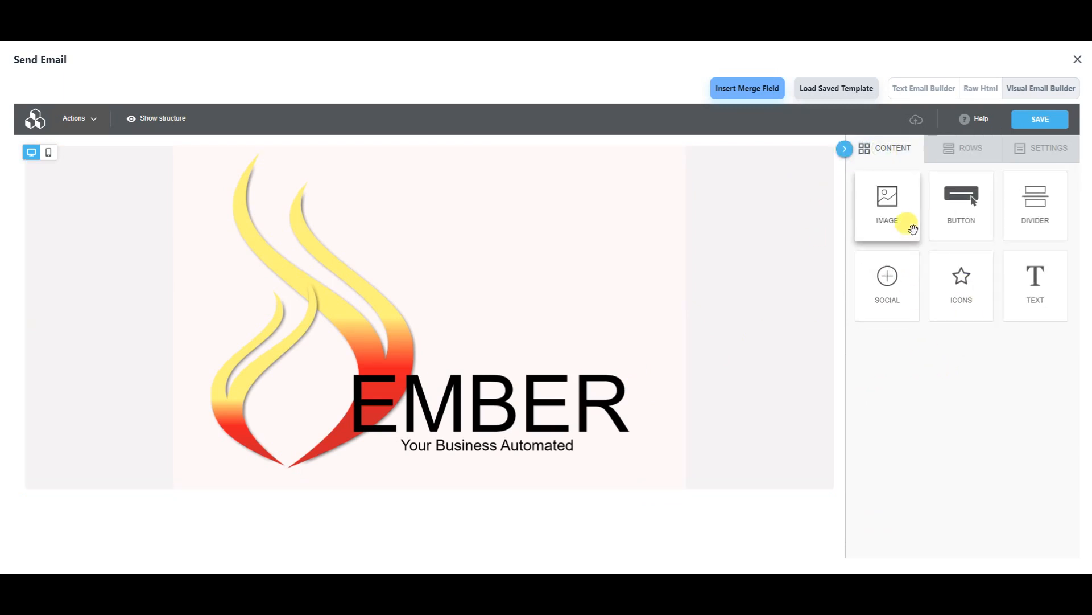
- Add a divider below the logo, darken its line and set its padding to 15
left_click_drag(1031, 205, 414, 487)
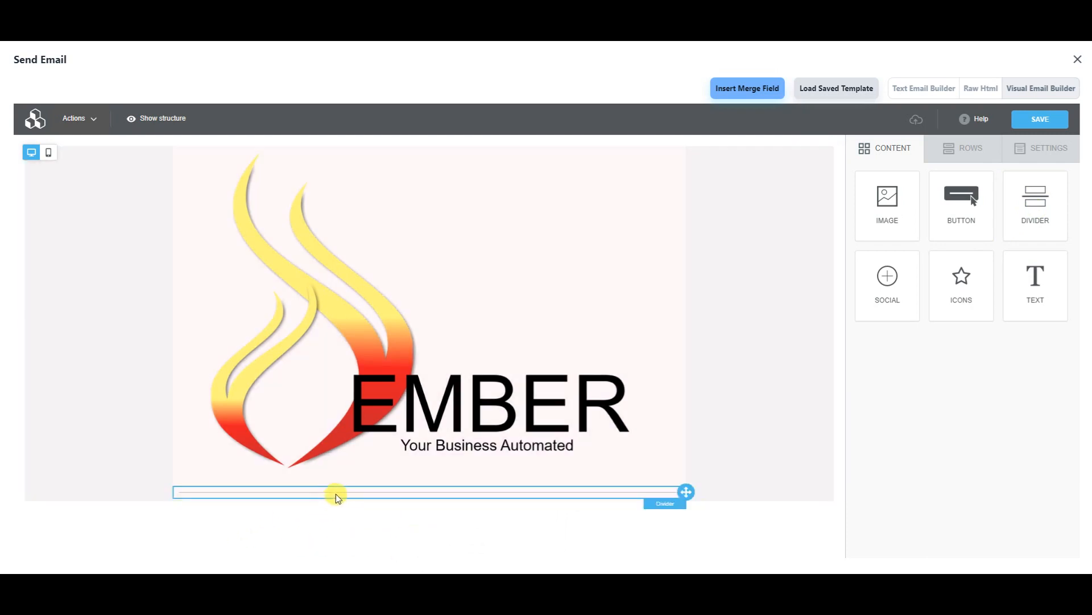
left_click(335, 493)
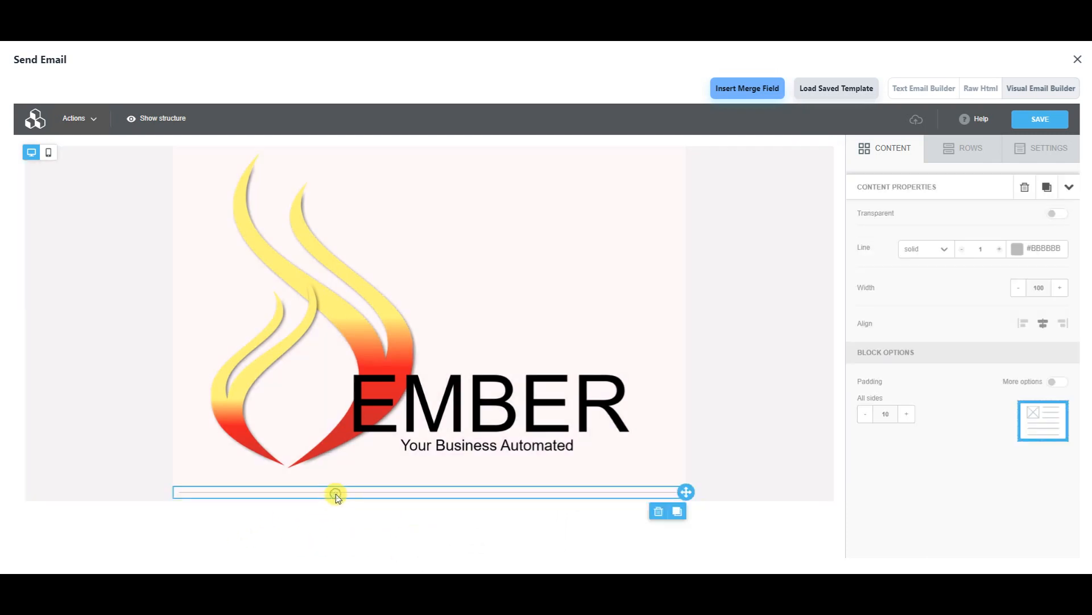
left_click(1017, 249)
left_click(895, 334)
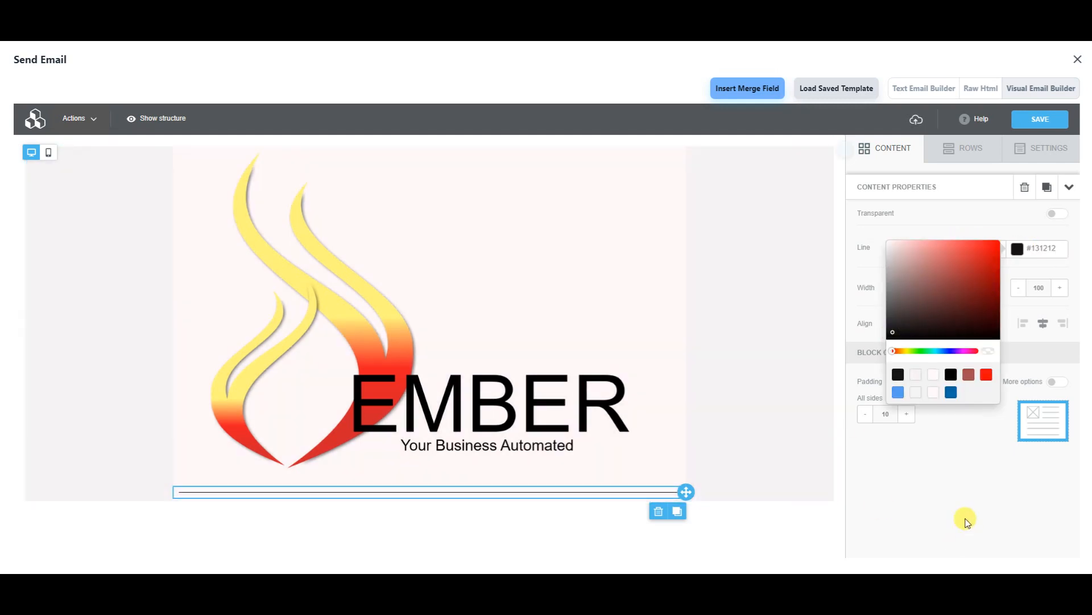
left_click(964, 490)
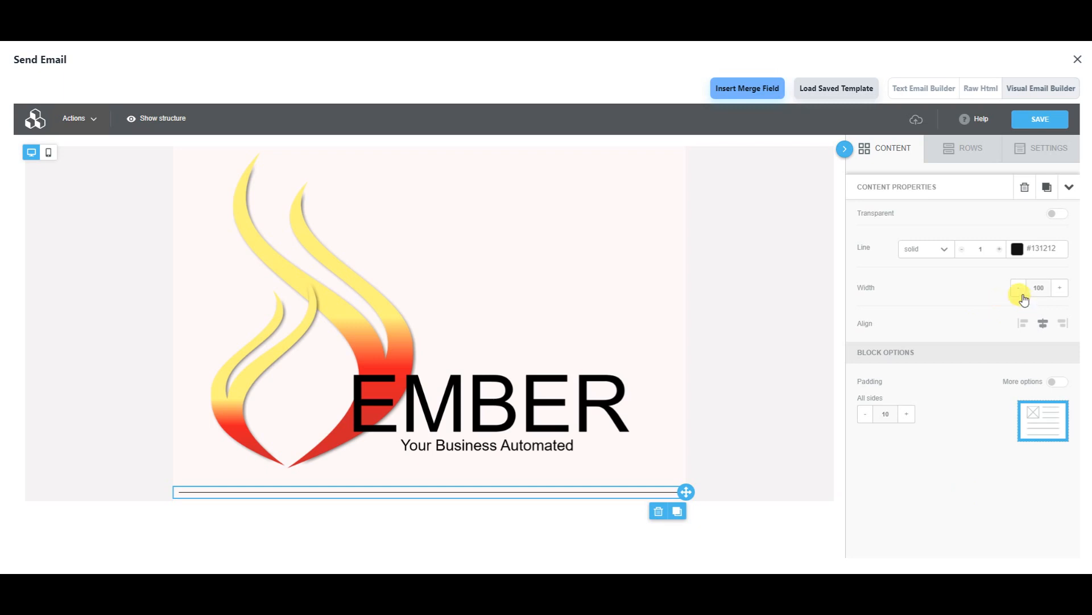
left_click(909, 413)
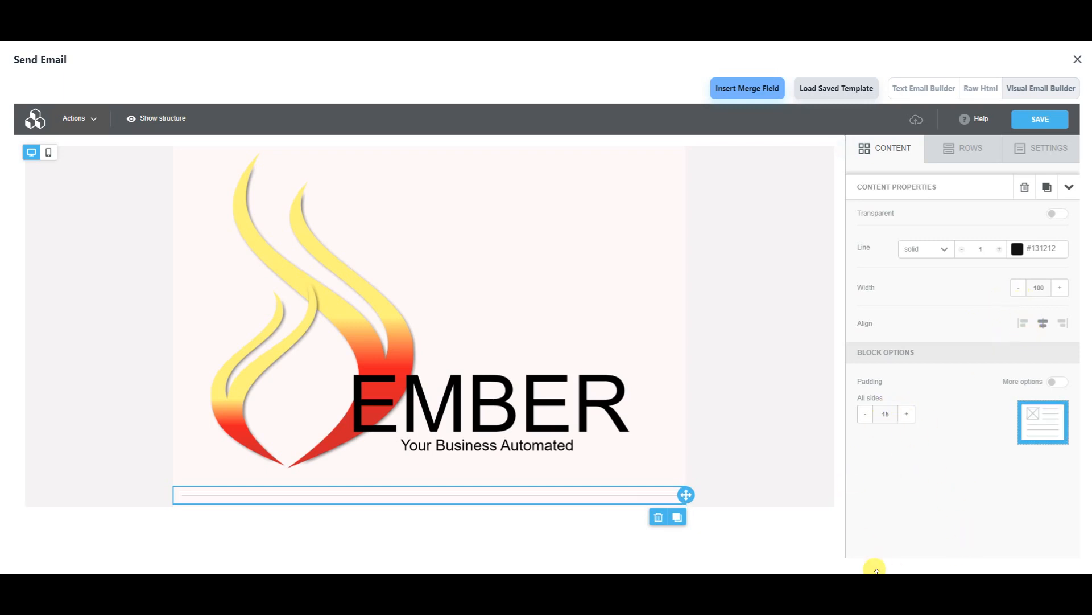
left_click(1059, 215)
left_click(1059, 216)
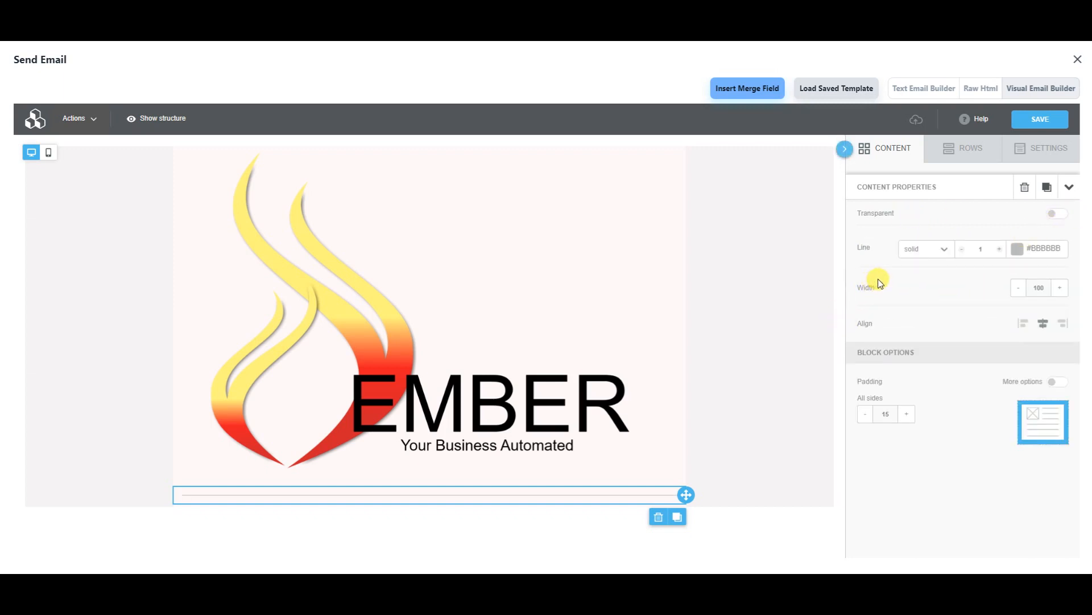
- Make the divider line dotted and light blue #589FF0
left_click(945, 249)
left_click(932, 294)
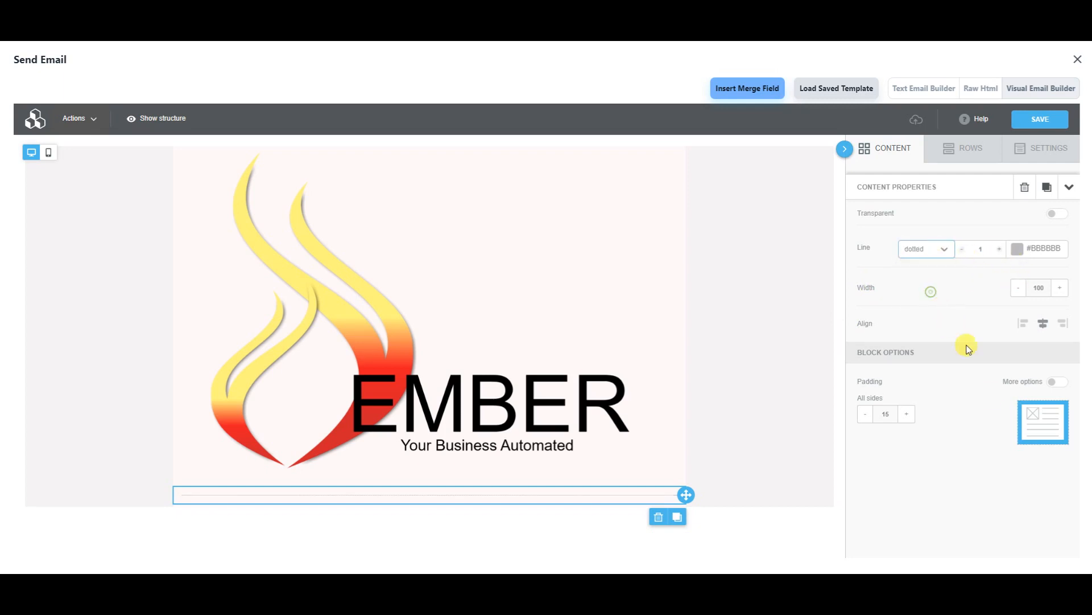
left_click(1017, 249)
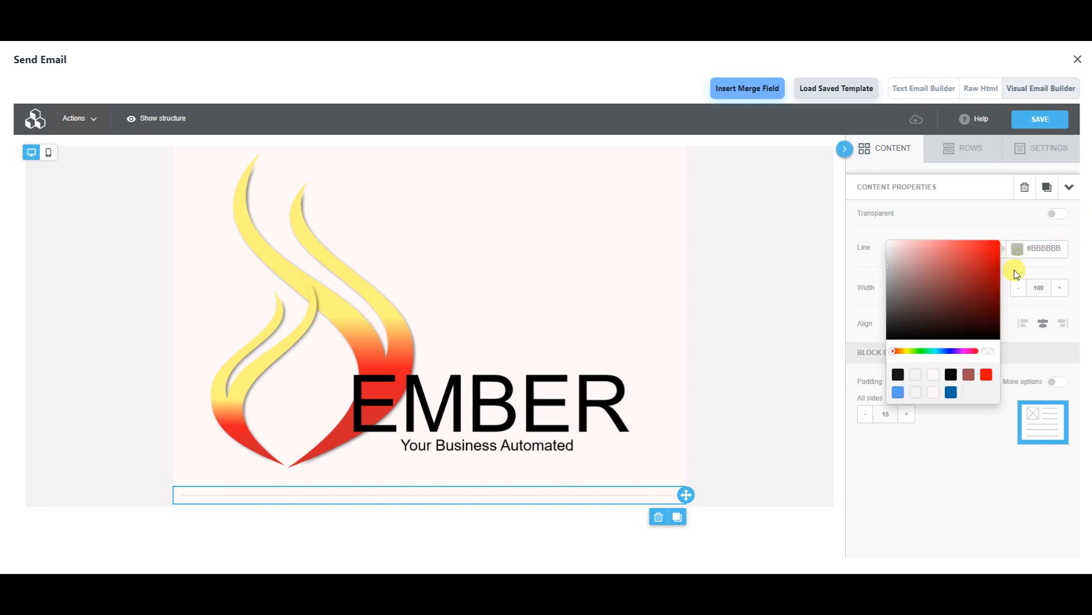
left_click(897, 392)
left_click(792, 533)
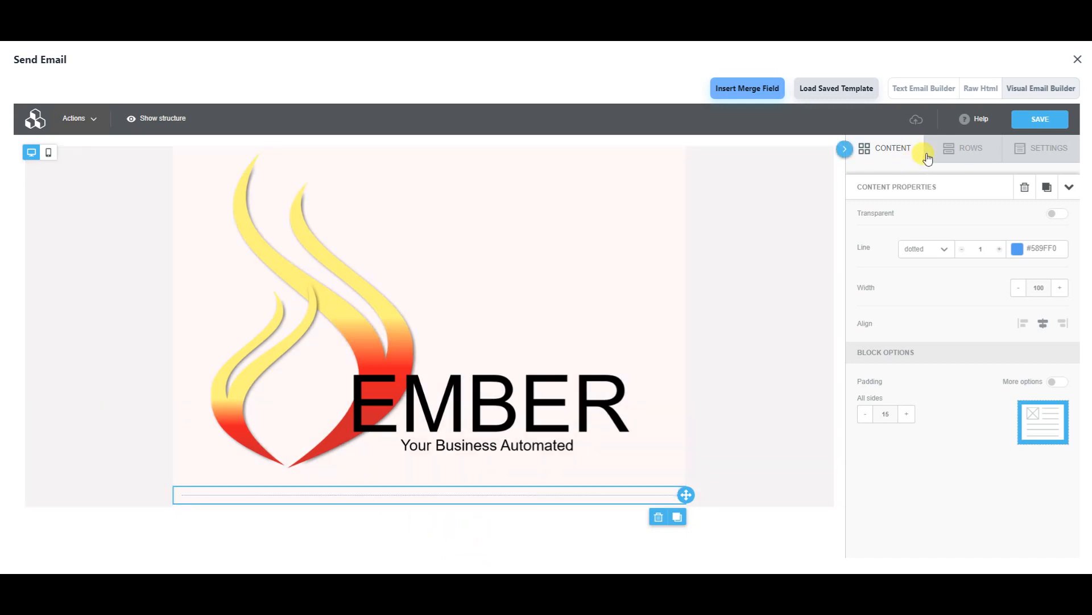
left_click(959, 147)
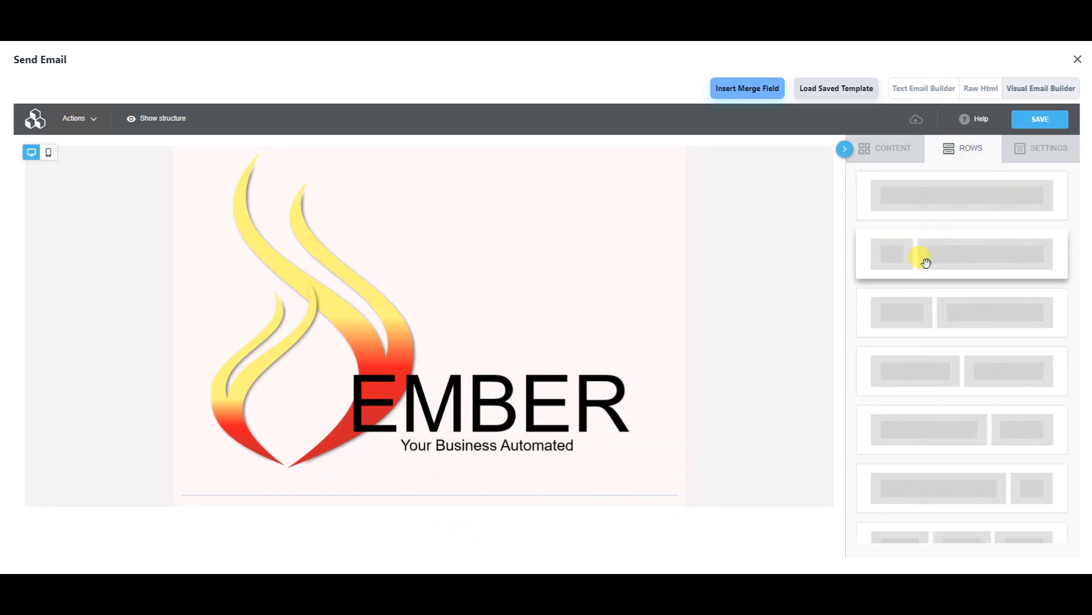
- Add a two-column 8/4 row below the logo and drop a text block into its left column
scroll(942, 378, "down", 3)
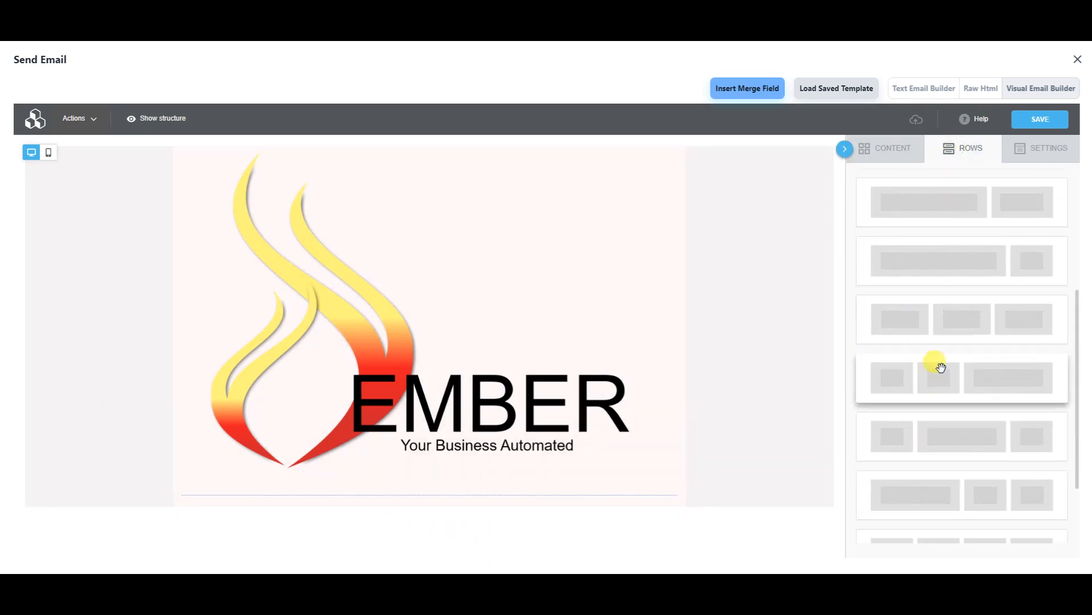
left_click_drag(968, 264, 426, 509)
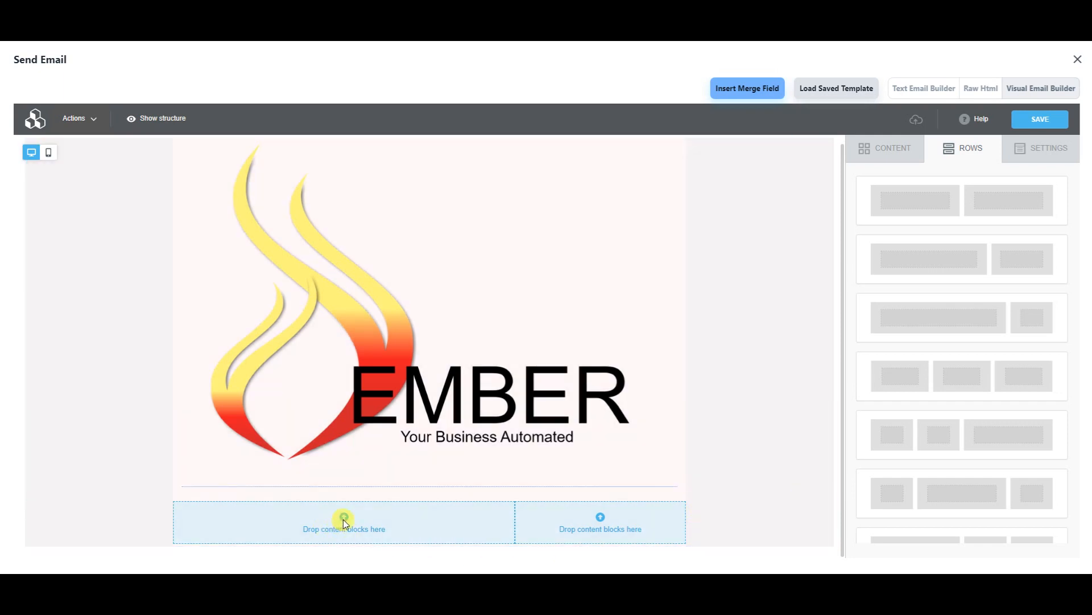
left_click(344, 519)
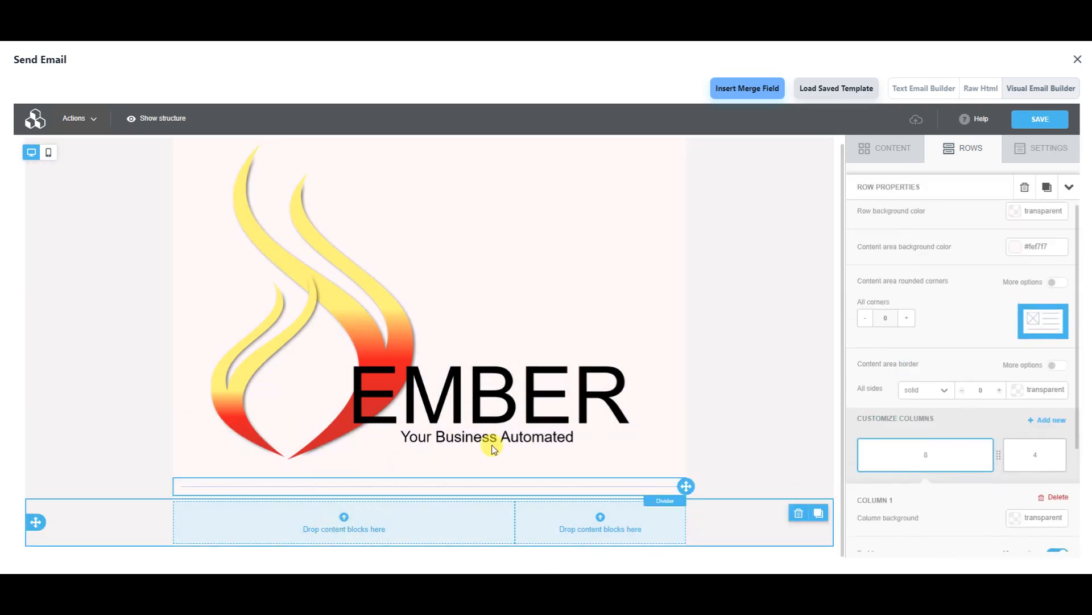
left_click(845, 148)
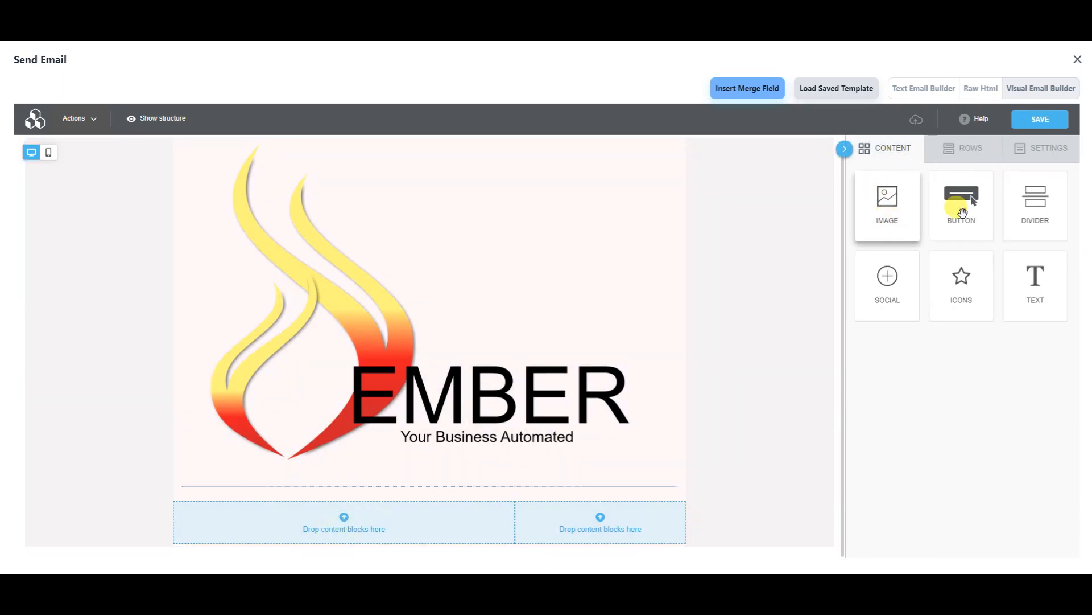
left_click_drag(1036, 285, 287, 506)
- Replace the placeholder with a thank-you message for filling out the form
double_click(316, 510)
left_click(317, 510)
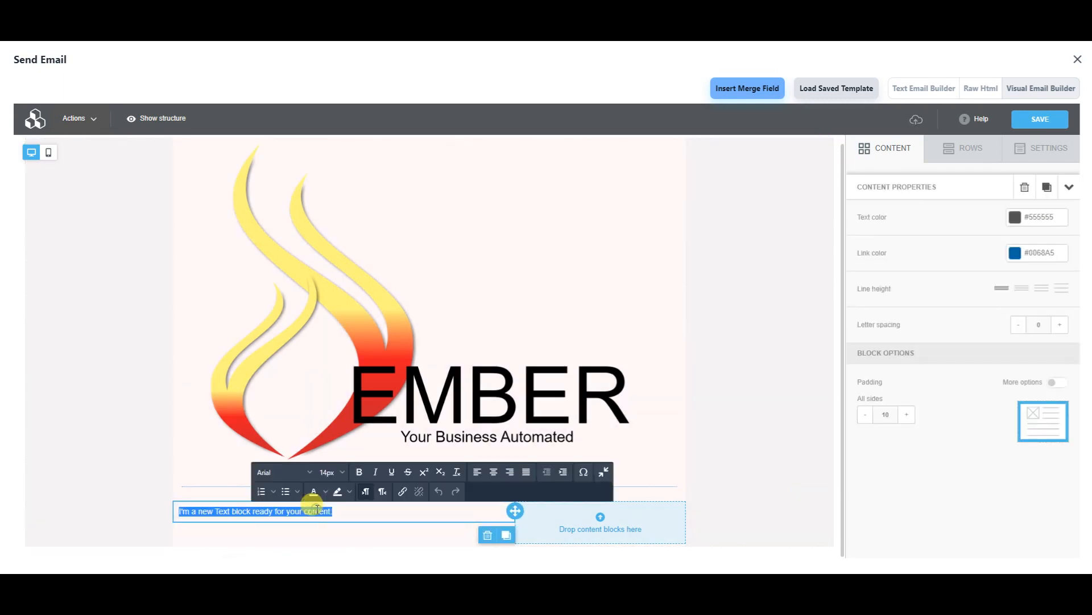
type("tha")
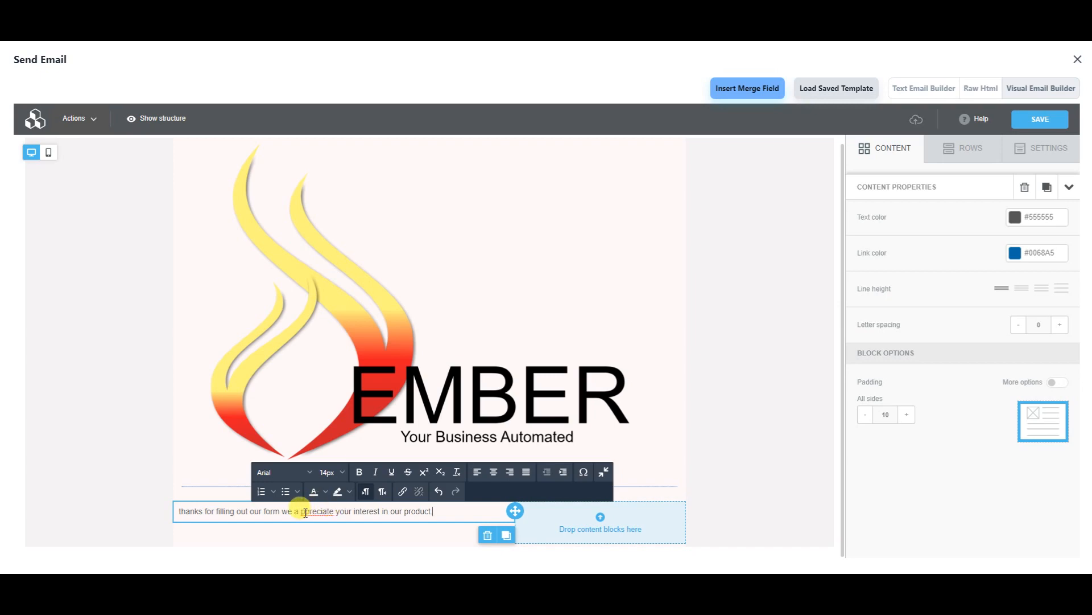
left_click(302, 511)
key("BackSpace")
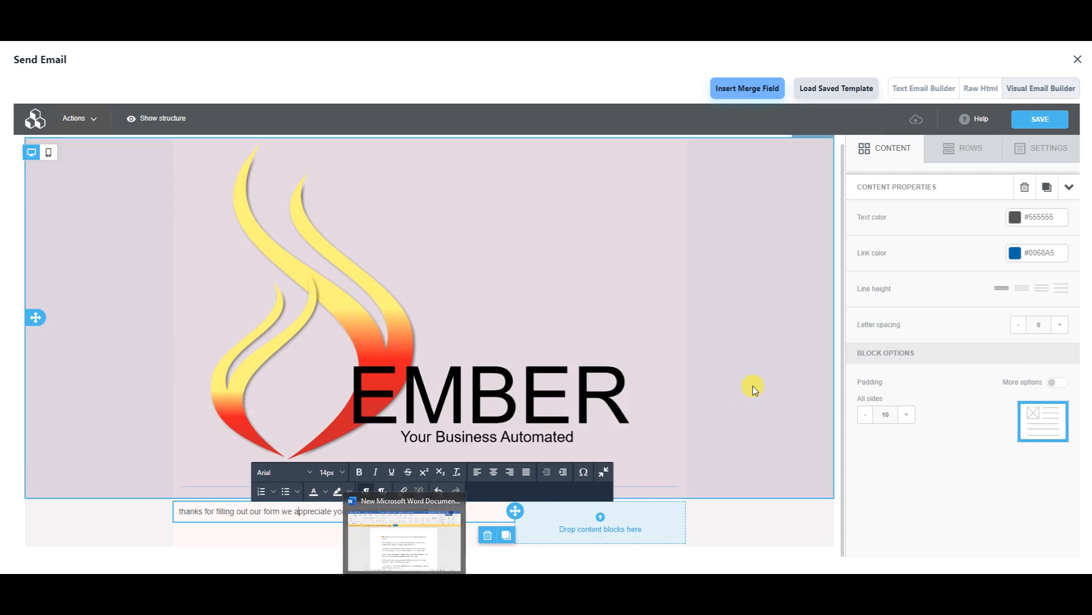
left_click(753, 386)
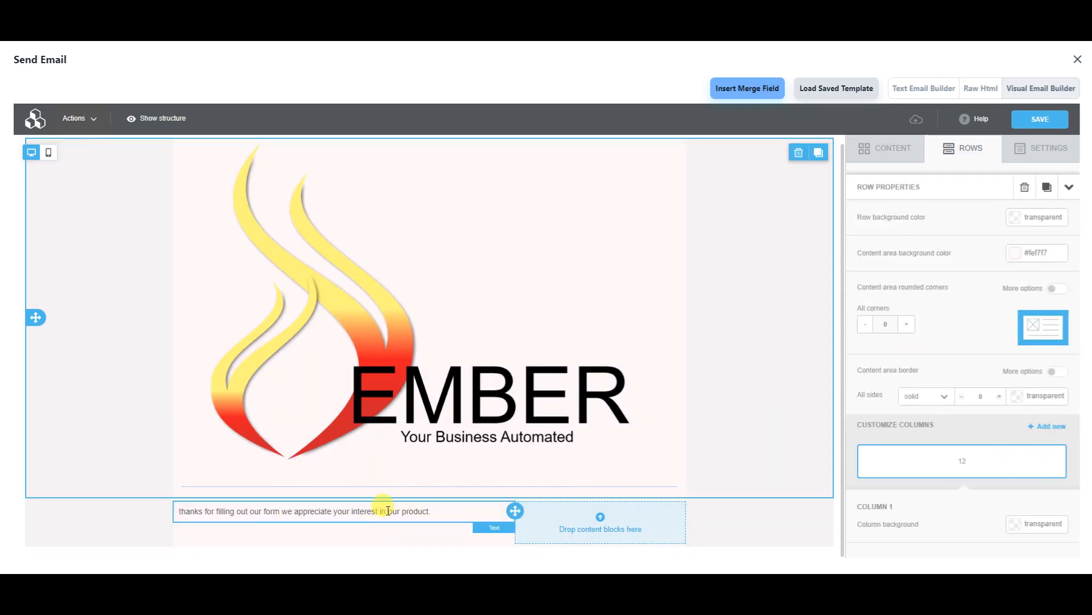
left_click(182, 509)
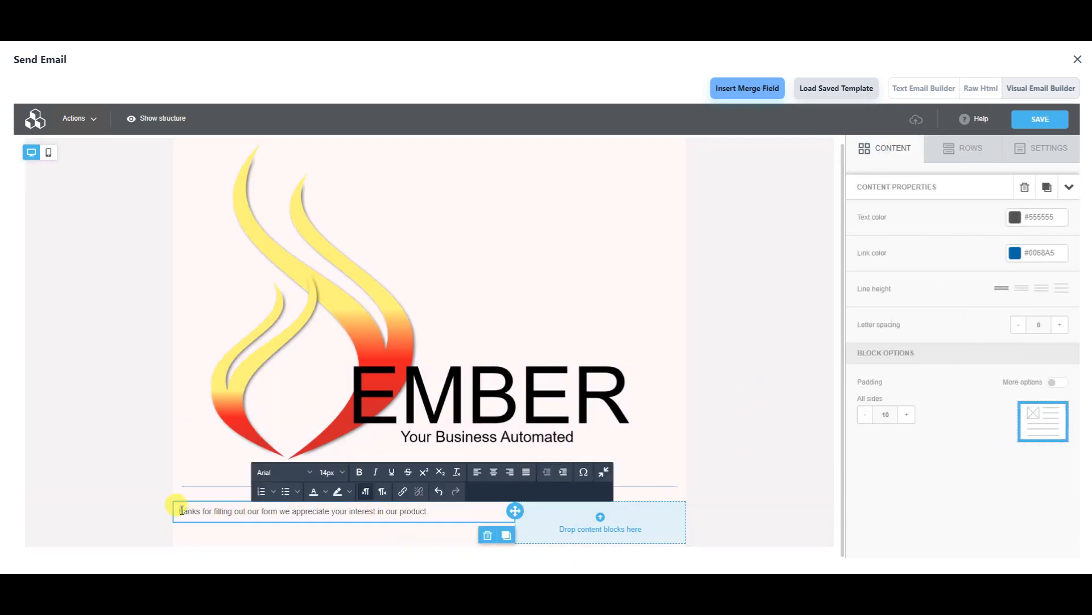
- Set the thank-you message text to 18px
triple_click(244, 510)
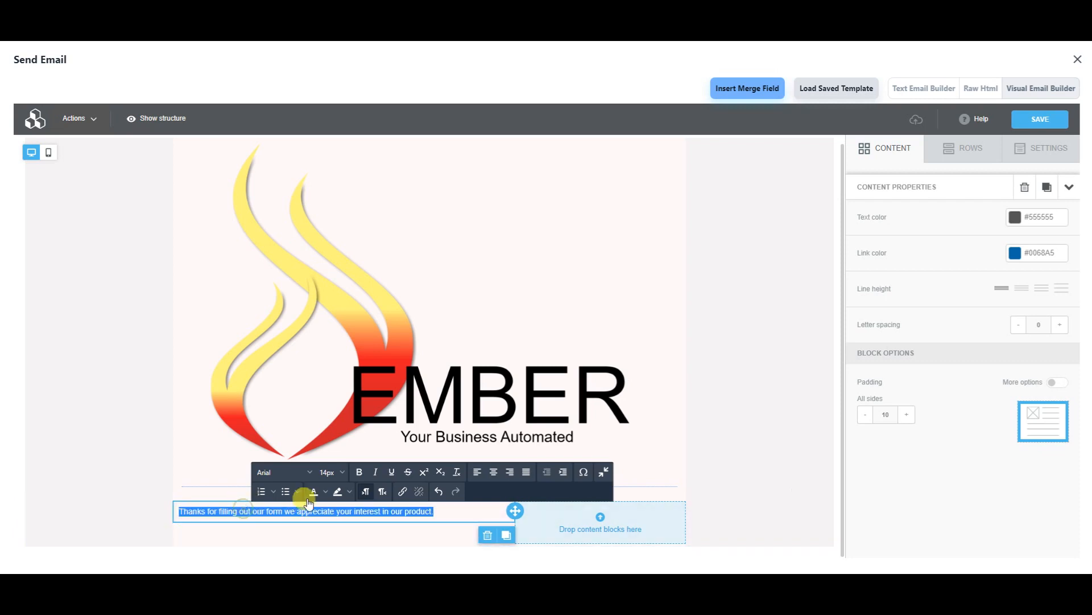
left_click(343, 473)
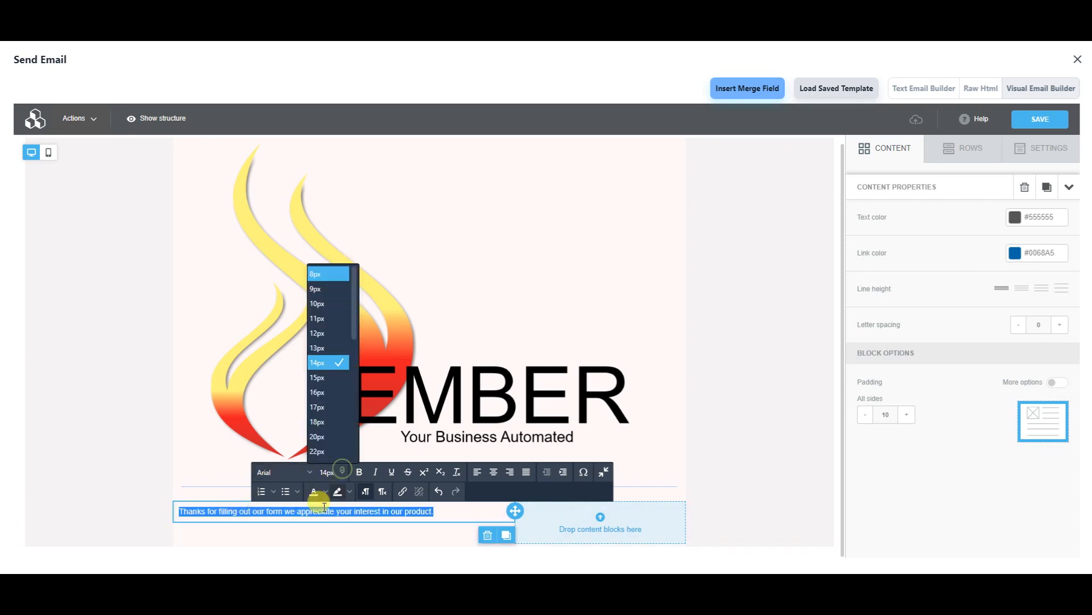
left_click(325, 424)
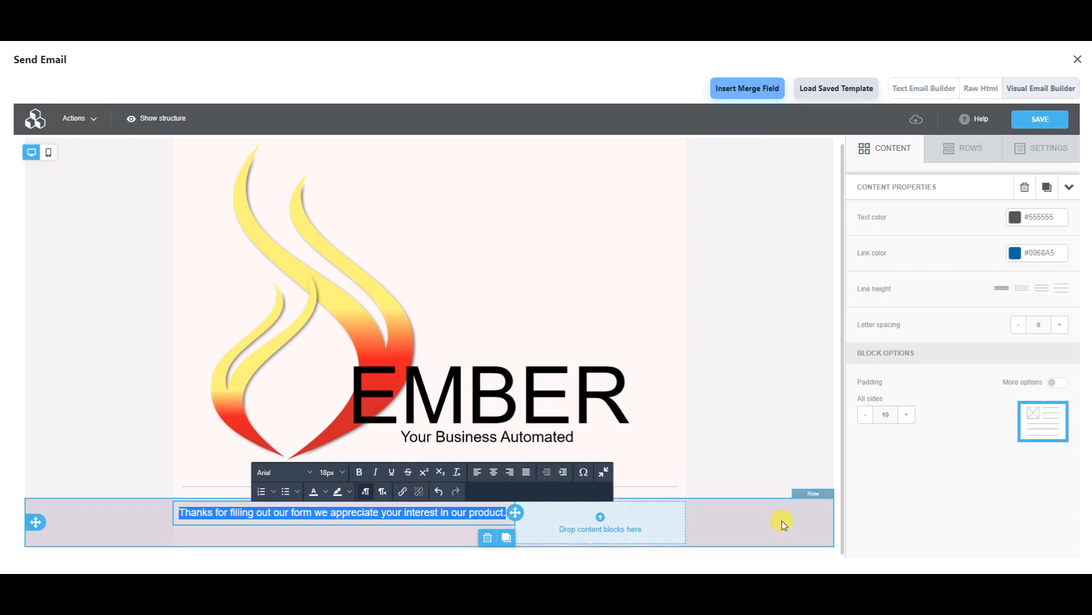
left_click(602, 519)
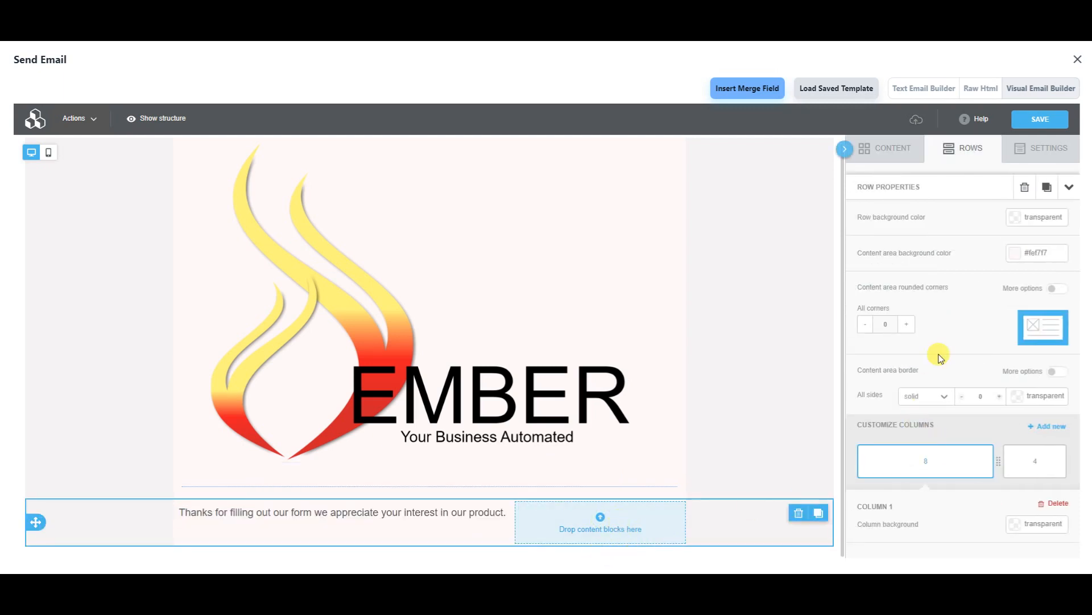
left_click(901, 149)
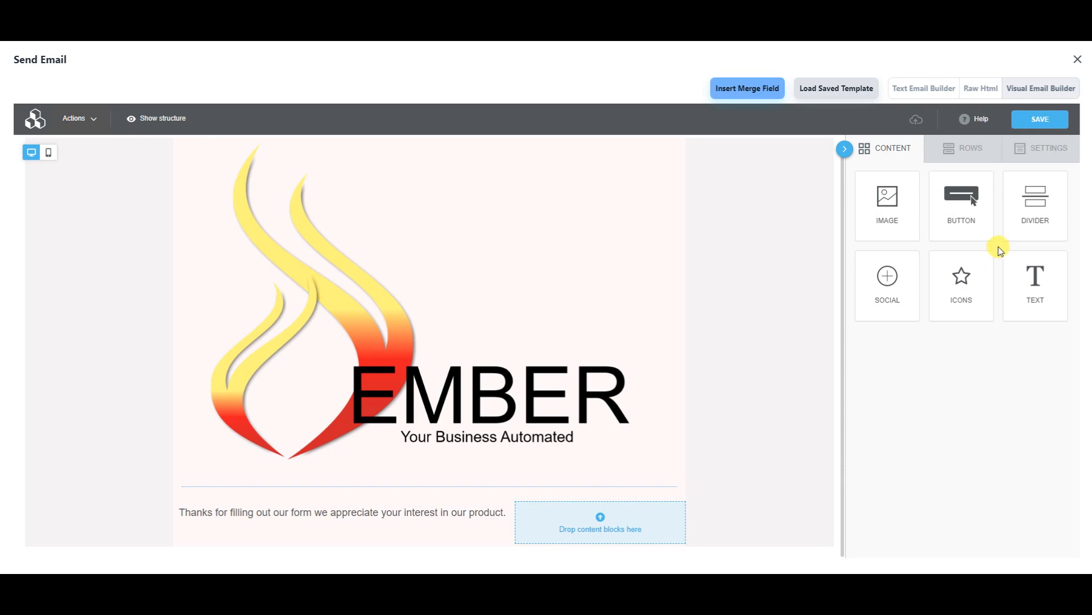
- Put a button in the right column and add a message line inviting readers to click it
left_click_drag(961, 205, 598, 519)
left_click(500, 521)
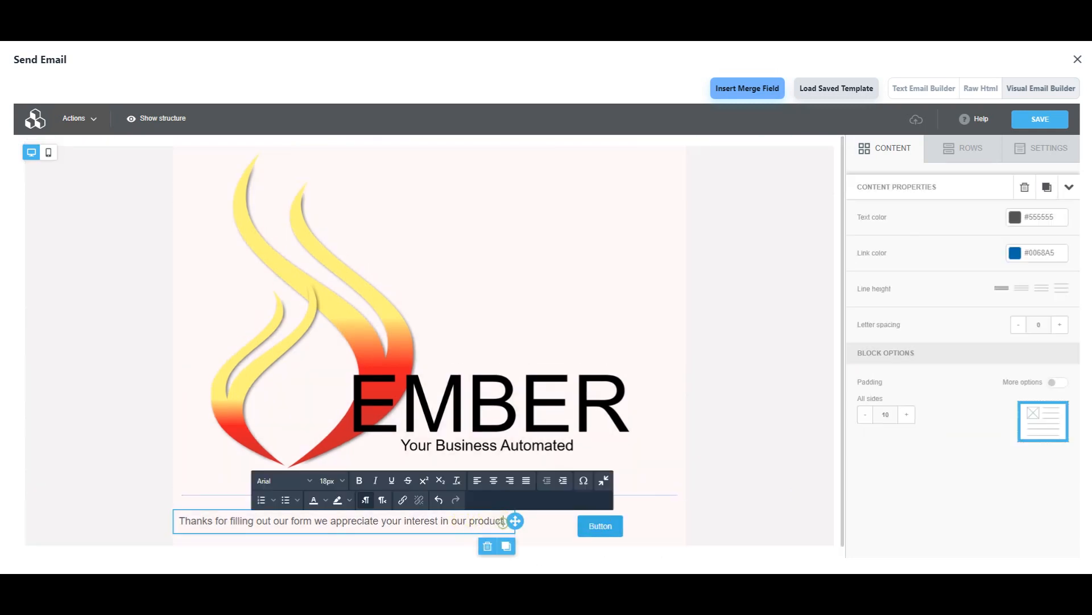
key("Return")
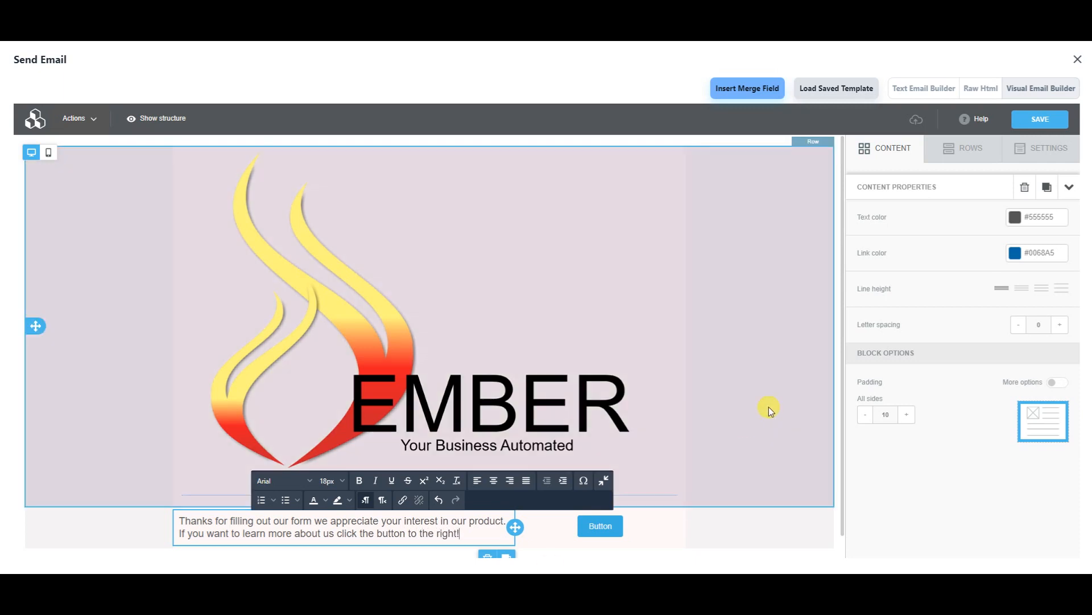
left_click(768, 407)
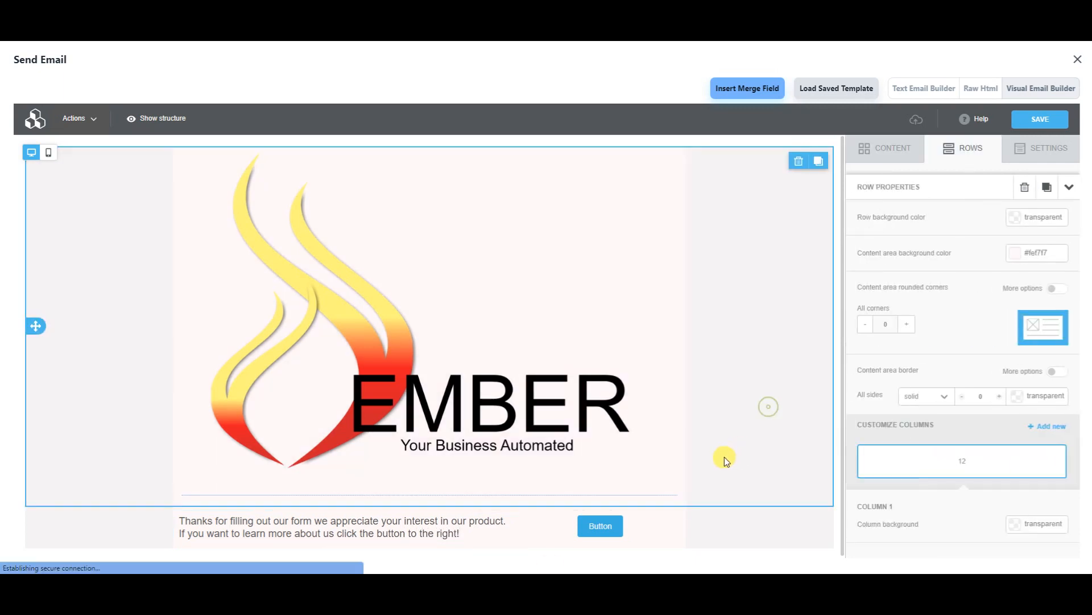
left_click(610, 523)
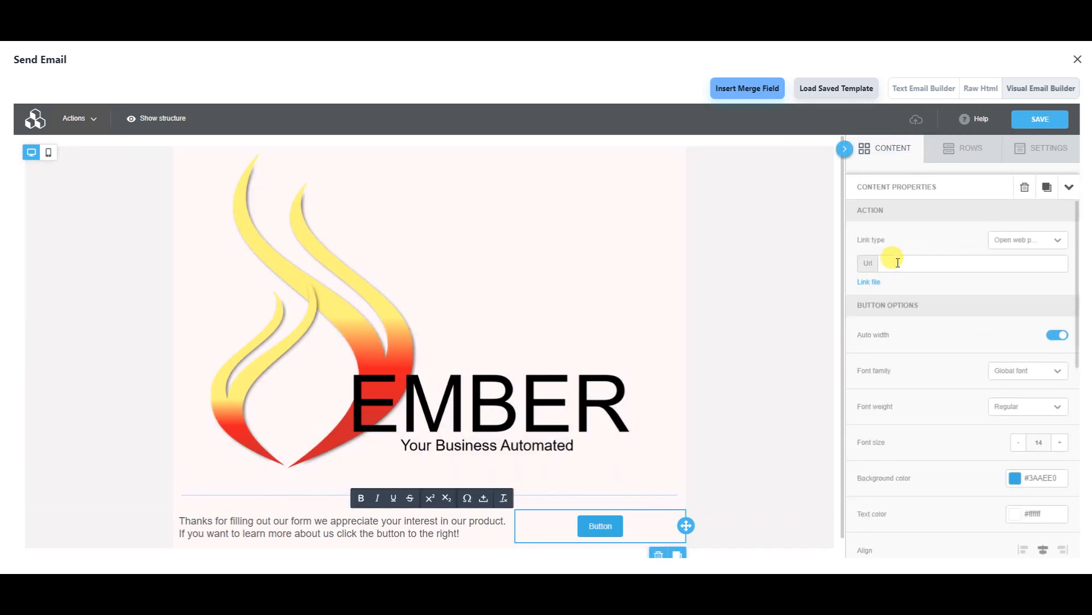
left_click(898, 263)
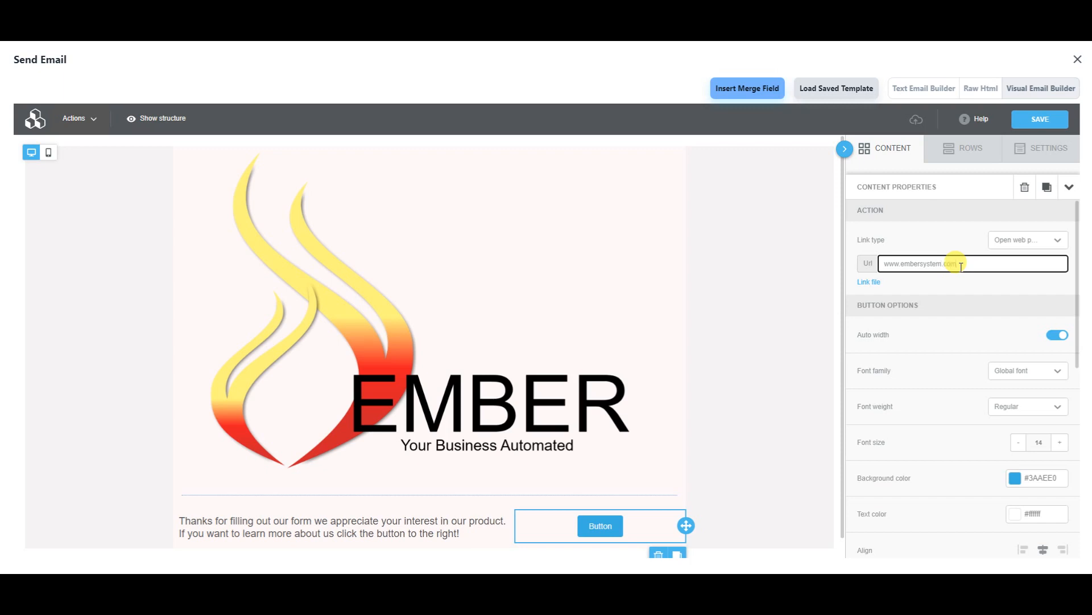
scroll(1016, 301, "down", 2)
scroll(1033, 274, "up", 2)
left_click(1047, 239)
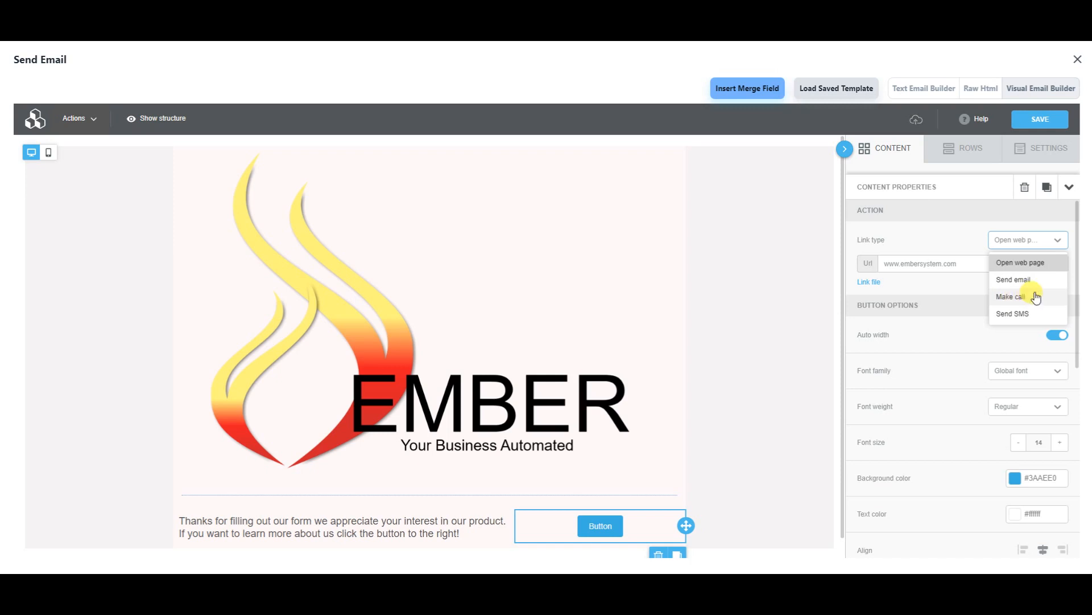
left_click(976, 334)
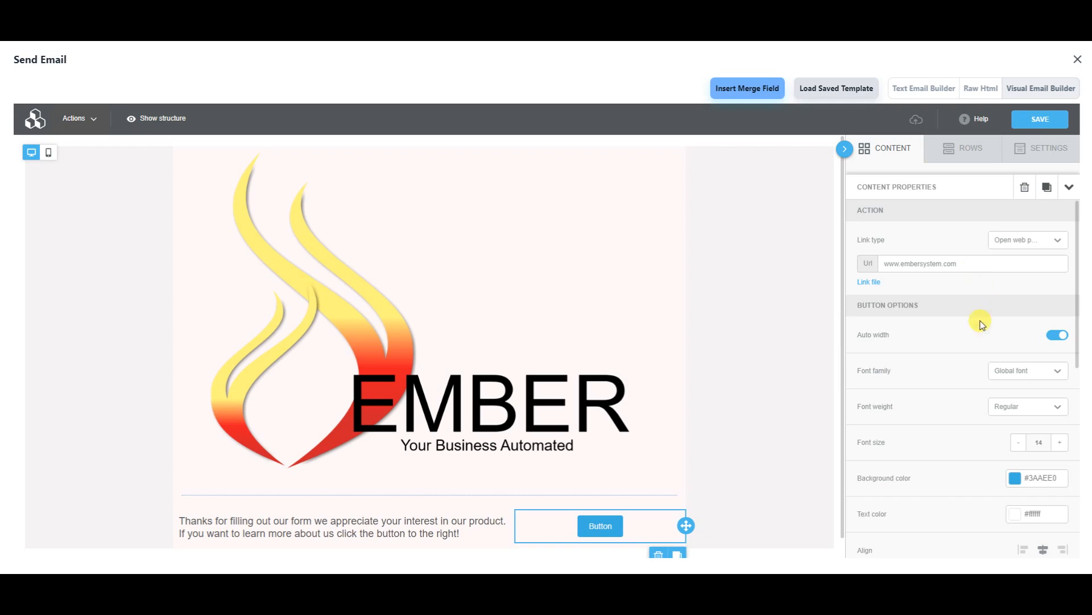
scroll(981, 325, "down", 4)
scroll(982, 322, "up", 1)
scroll(973, 285, "down", 4)
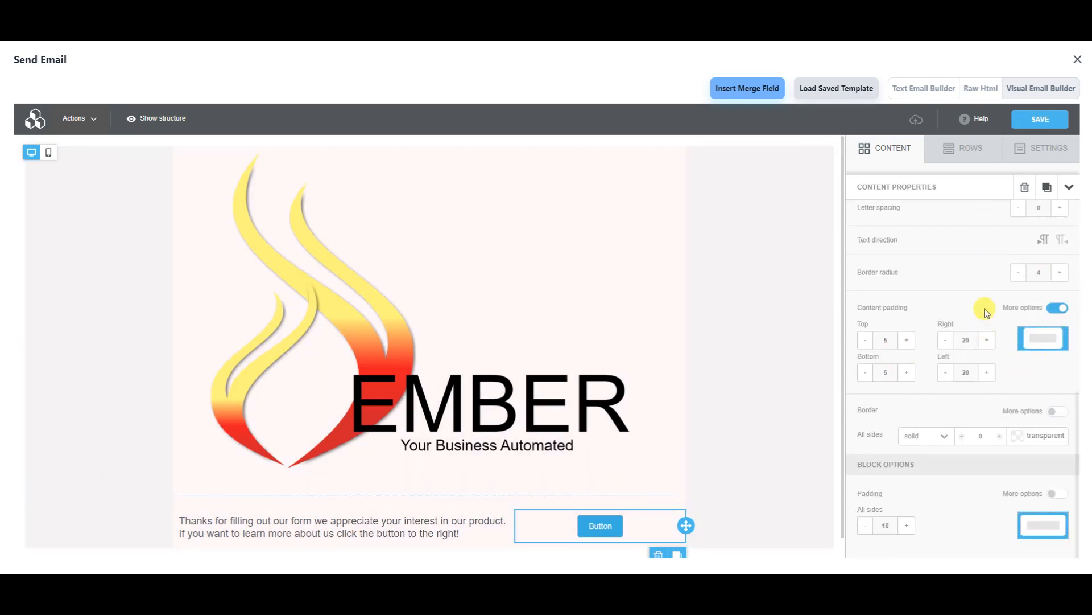
scroll(986, 313, "up", 5)
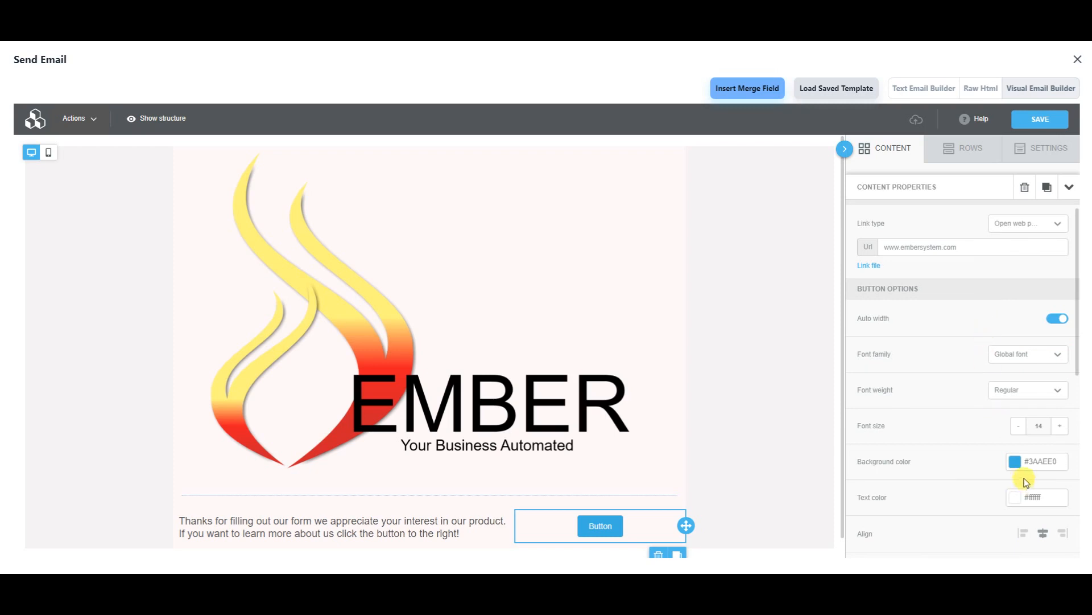
- Try several blue swatches, then settle the button background on #0068a5
left_click(1015, 461)
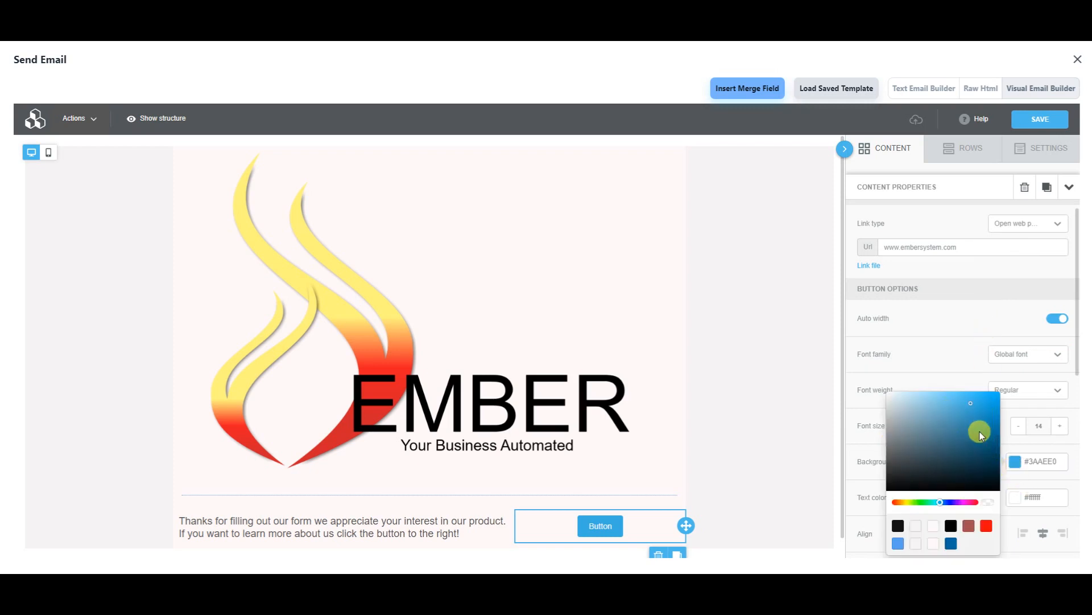
mouse_move(984, 449)
left_mouse_down()
mouse_move(955, 470)
mouse_move(988, 422)
mouse_move(989, 446)
left_mouse_up()
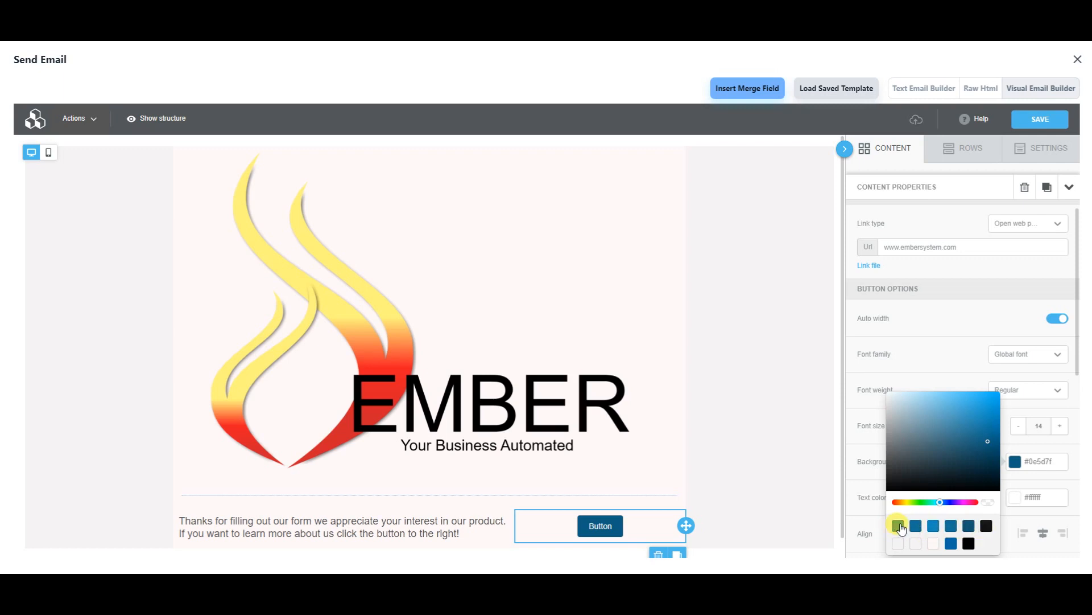
left_click(950, 548)
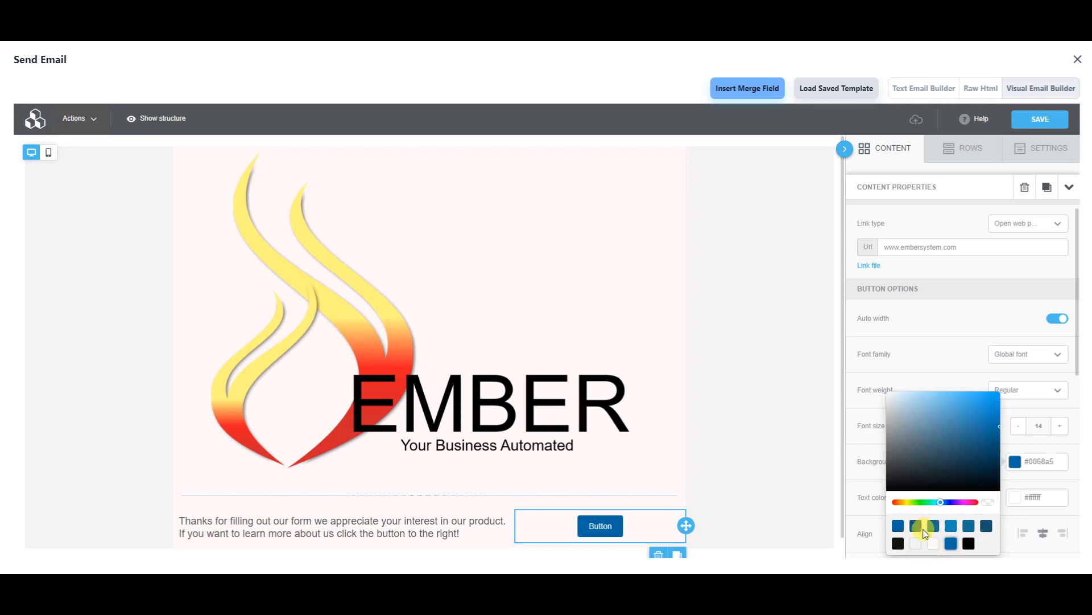
left_click(953, 529)
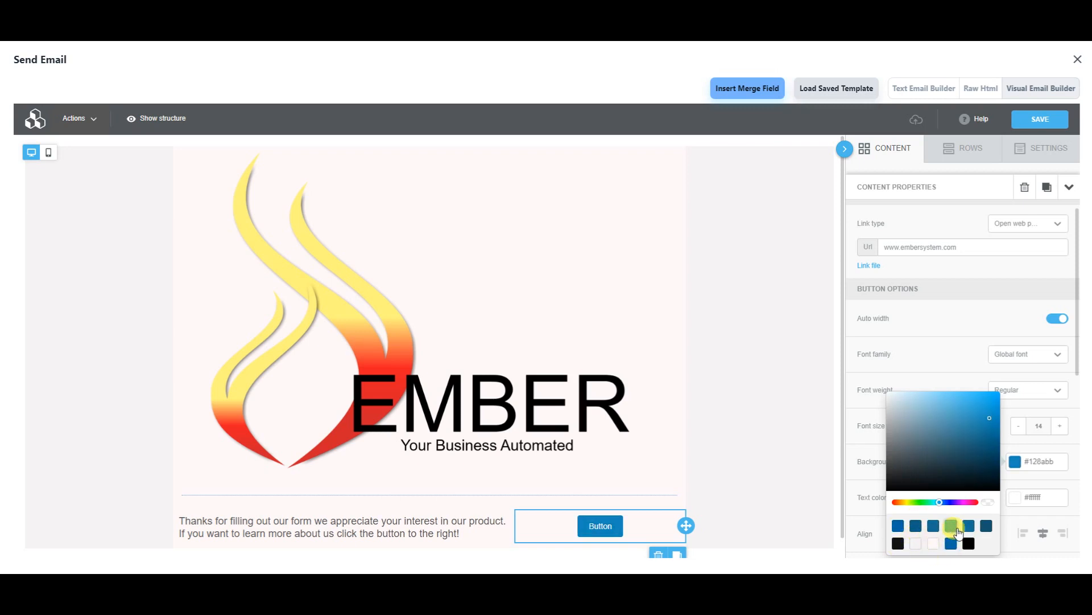
left_click(971, 528)
left_click(953, 546)
left_click(963, 352)
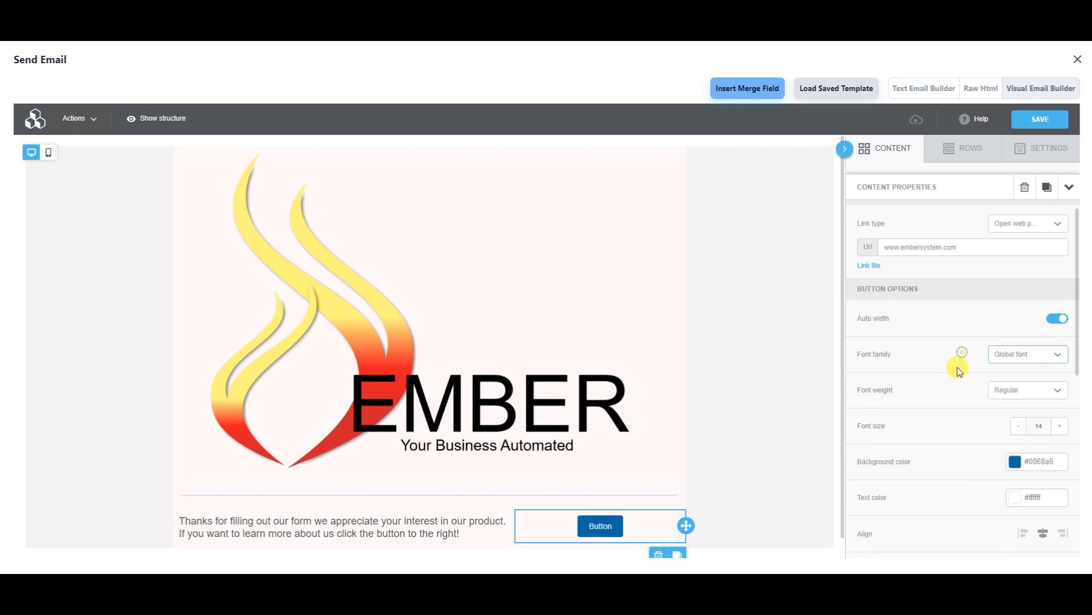
- Check the logo row's Row properties and save the email design
scroll(970, 429, "down", 5)
scroll(961, 341, "up", 1)
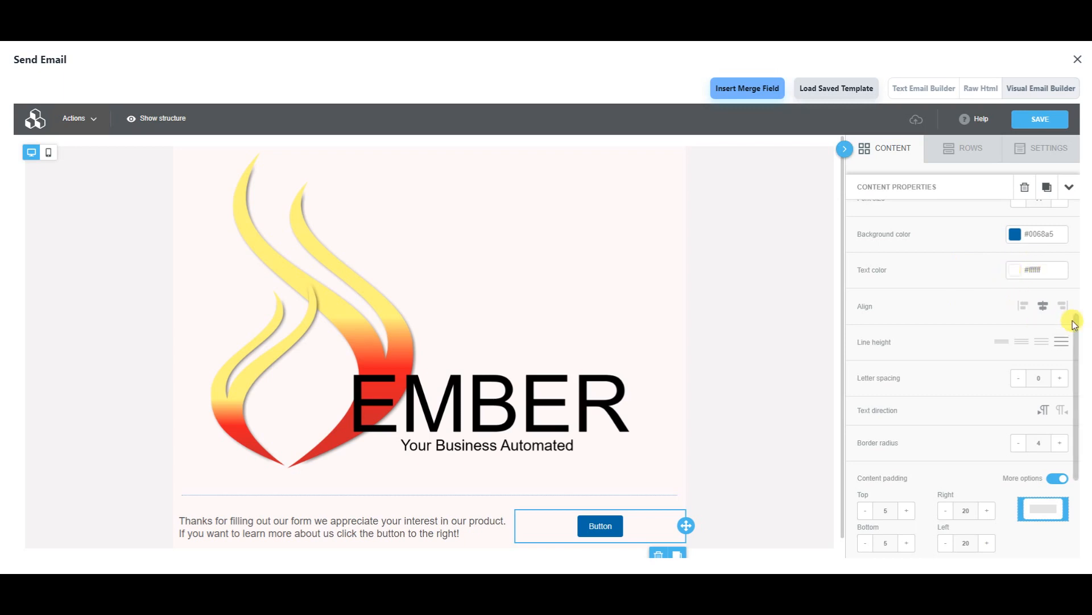
scroll(988, 387, "down", 3)
scroll(876, 364, "up", 4)
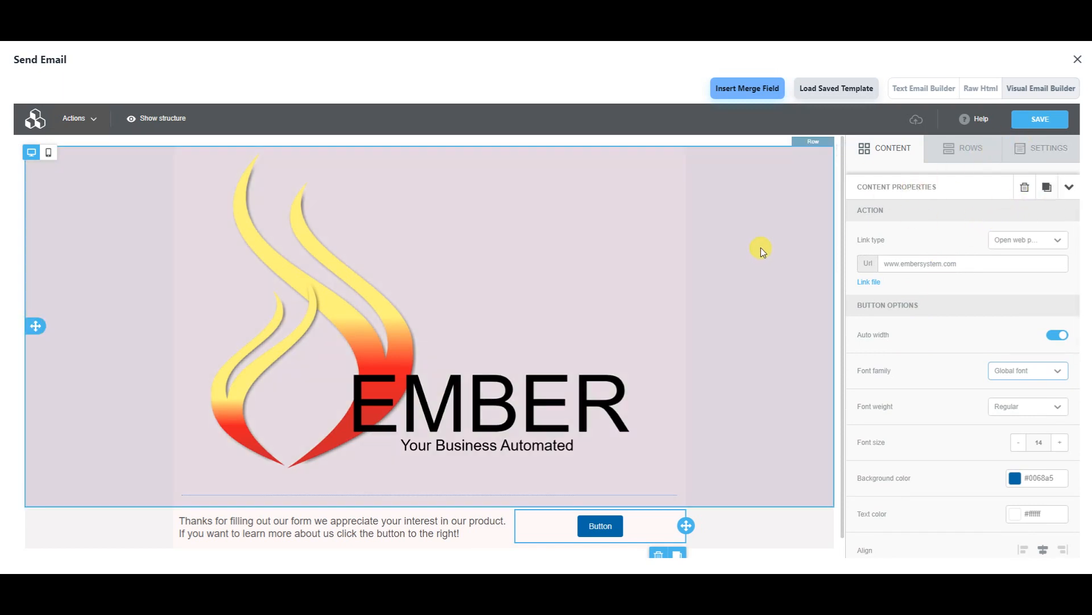
left_click(760, 247)
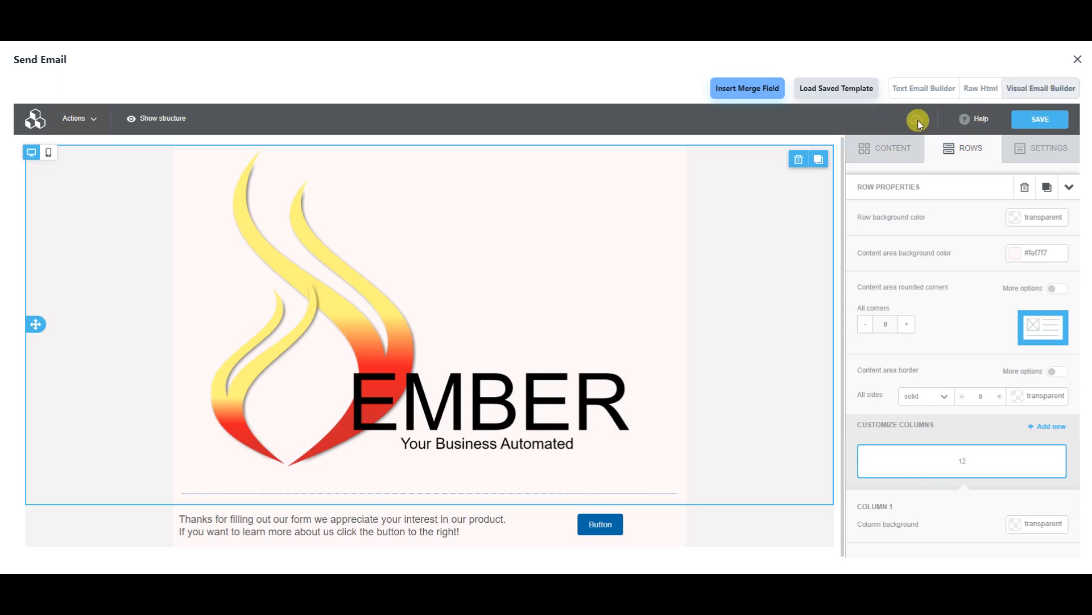
left_click(1021, 117)
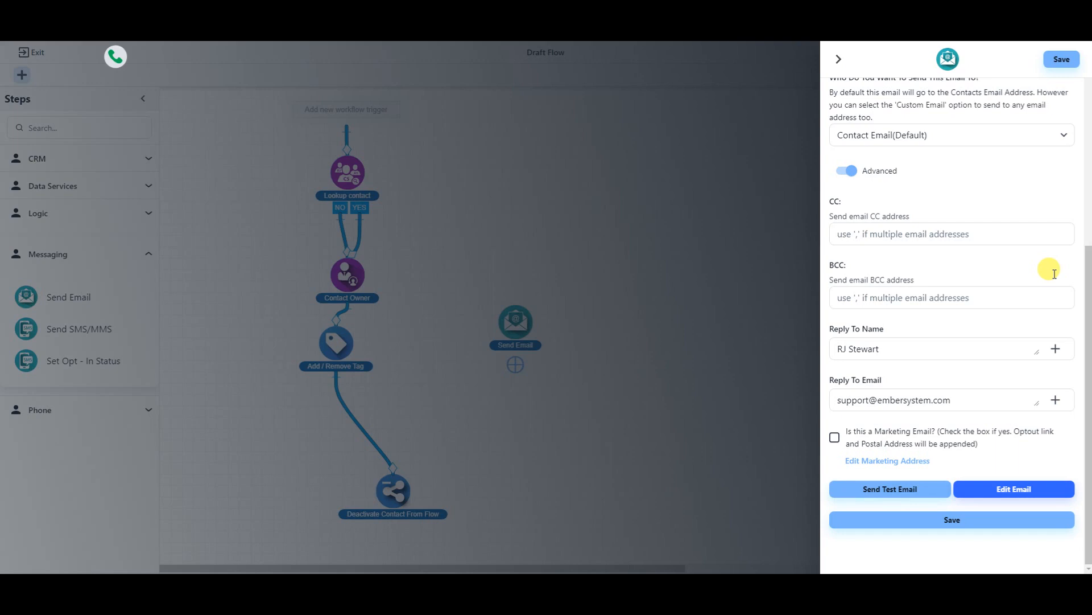
- Save the Send Email step's settings from the bottom of its panel
left_click(986, 525)
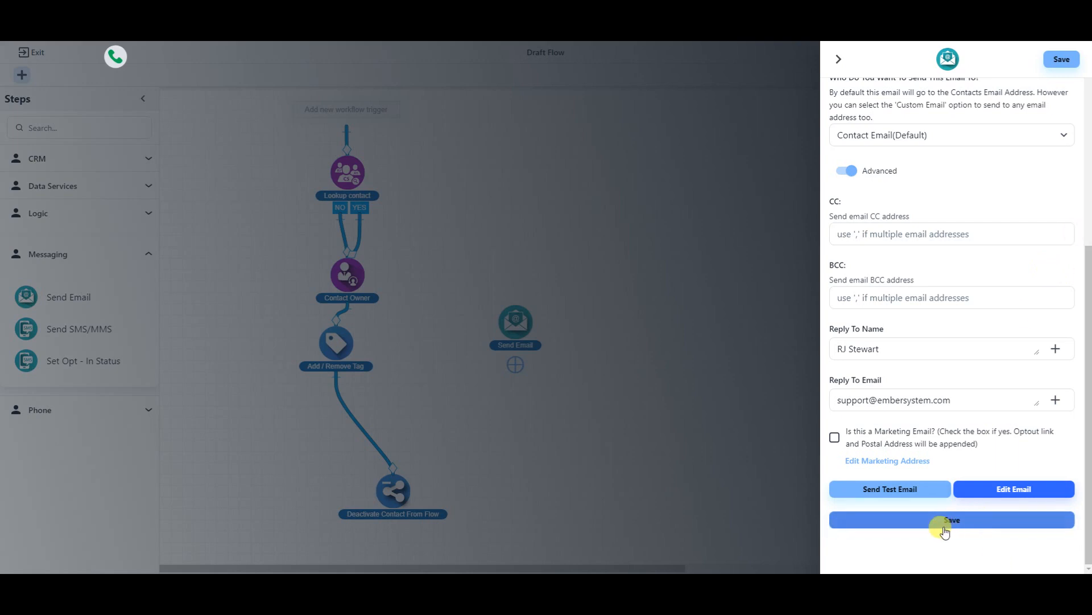
left_click(919, 493)
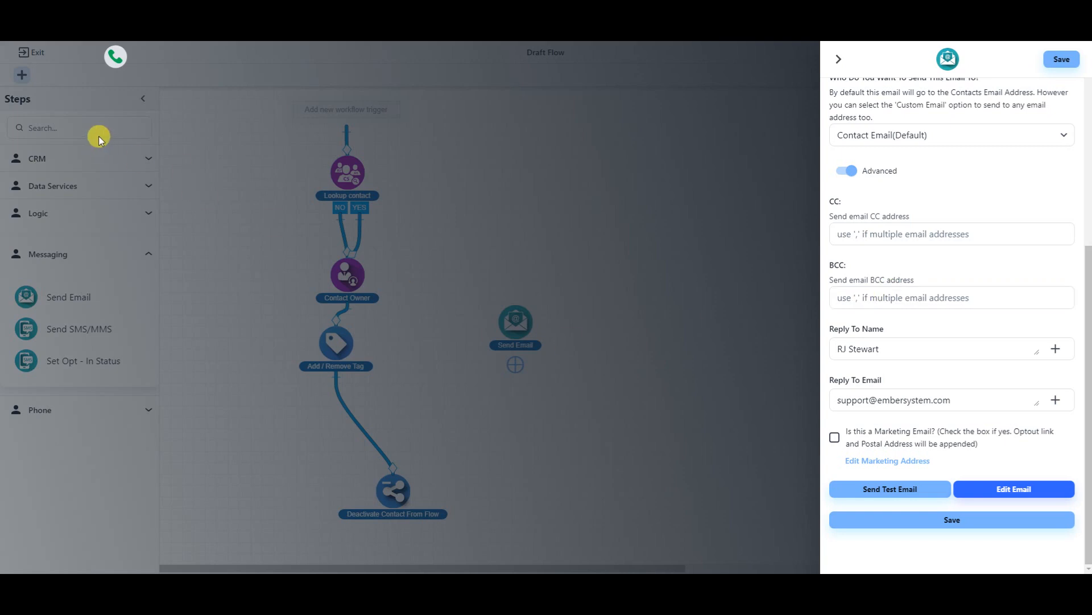
left_click(955, 523)
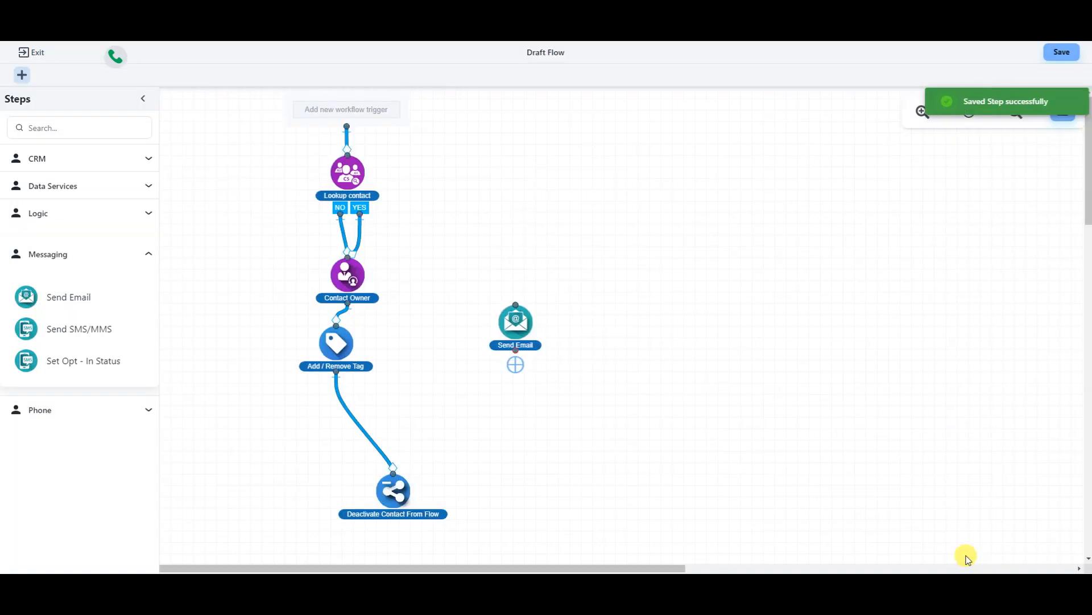
- Insert Send Email below Add / Remove Tag and align it above Deactivate Contact From Flow
left_click_drag(516, 322, 358, 416)
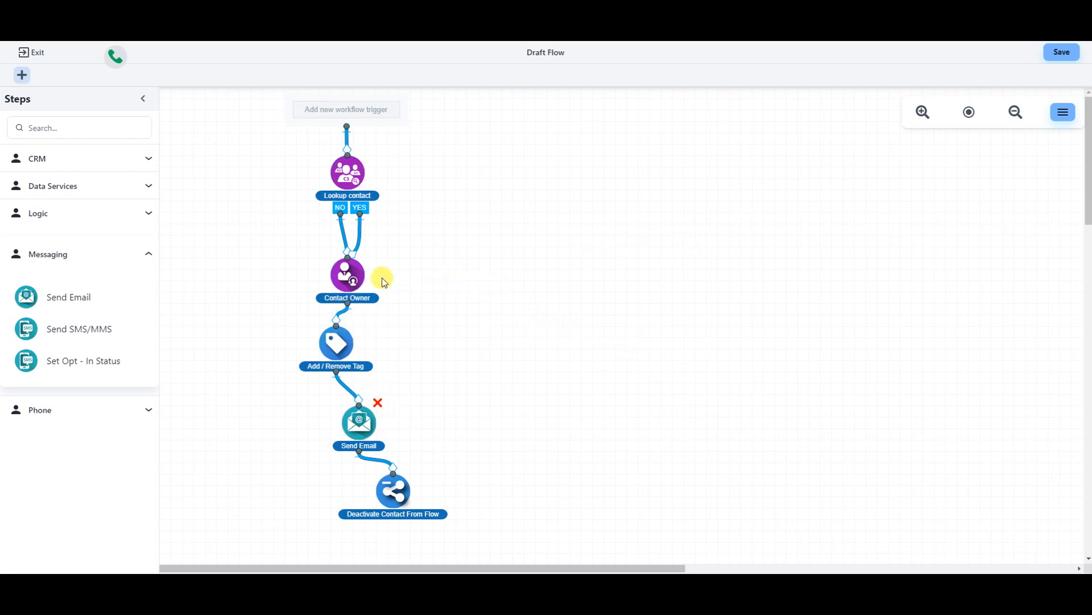
left_click_drag(338, 341, 337, 353)
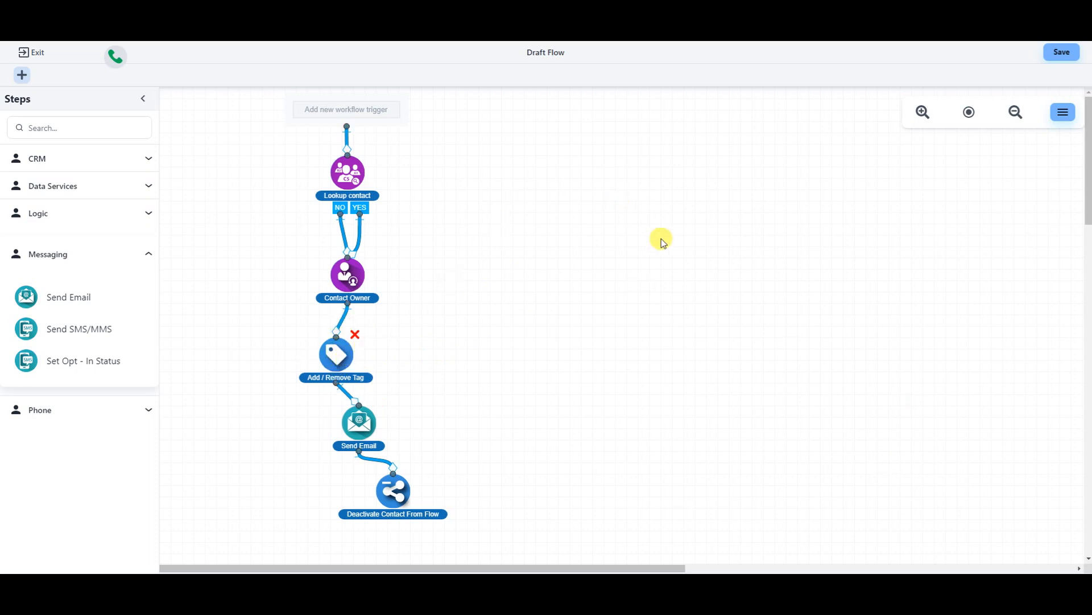
left_click_drag(339, 358, 359, 342)
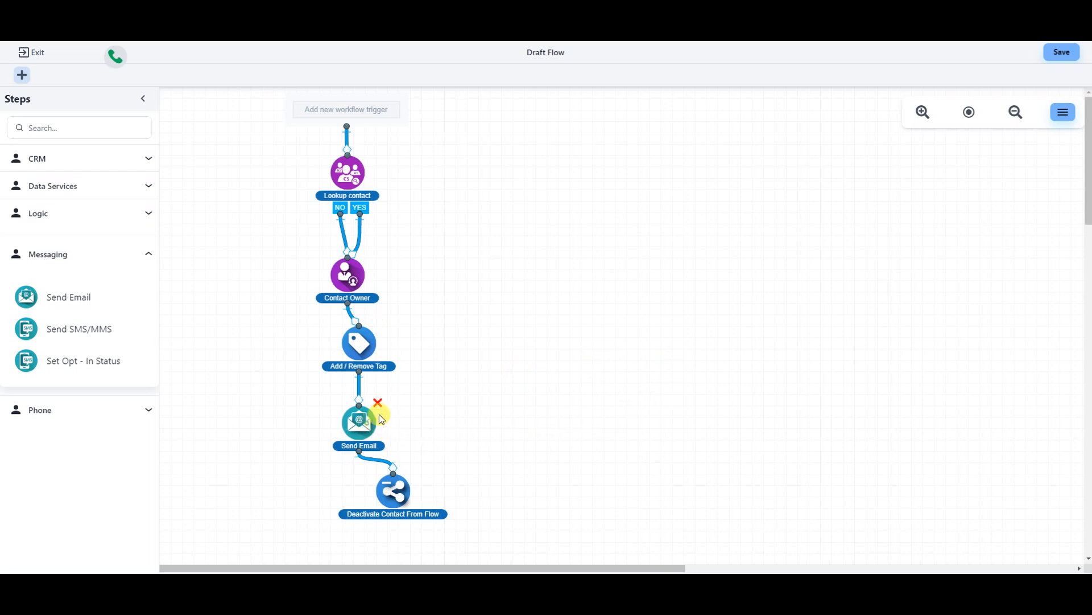
left_click_drag(381, 419, 392, 408)
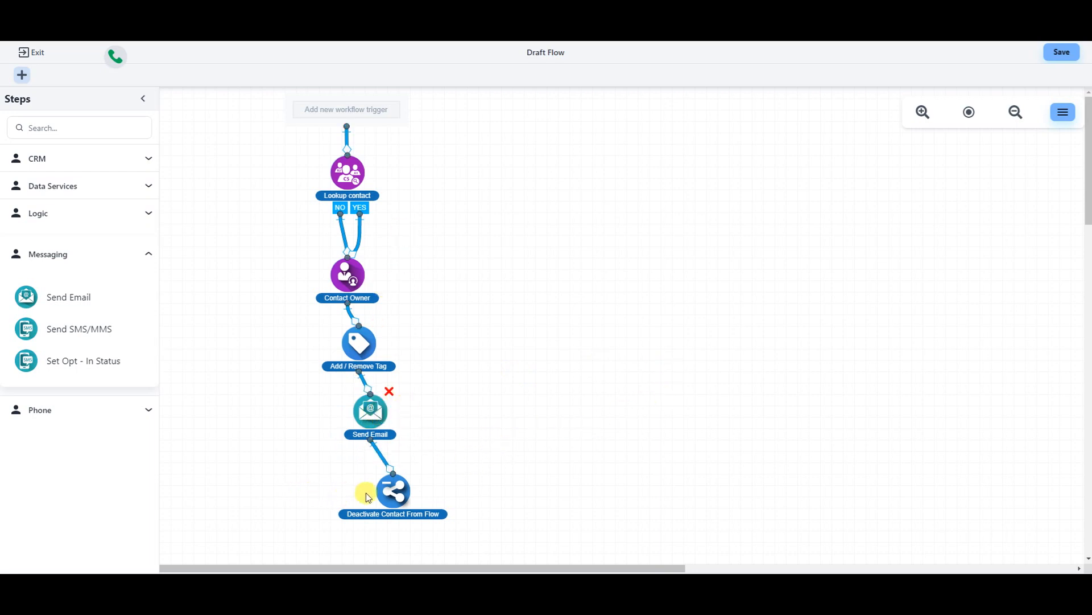
left_click_drag(407, 502, 760, 559)
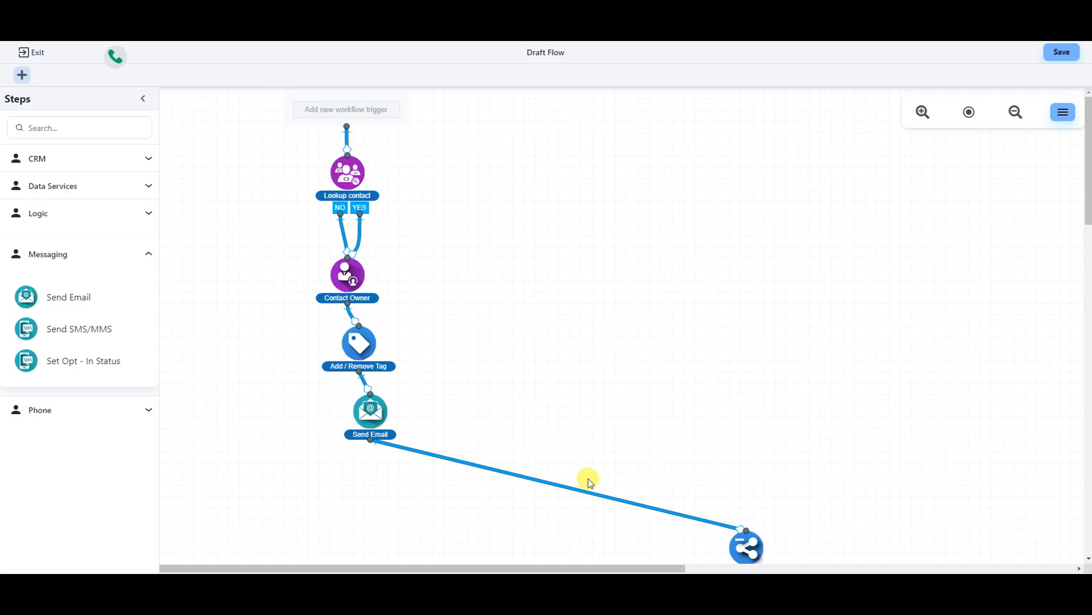
left_click_drag(744, 546, 364, 521)
left_click_drag(373, 417, 373, 451)
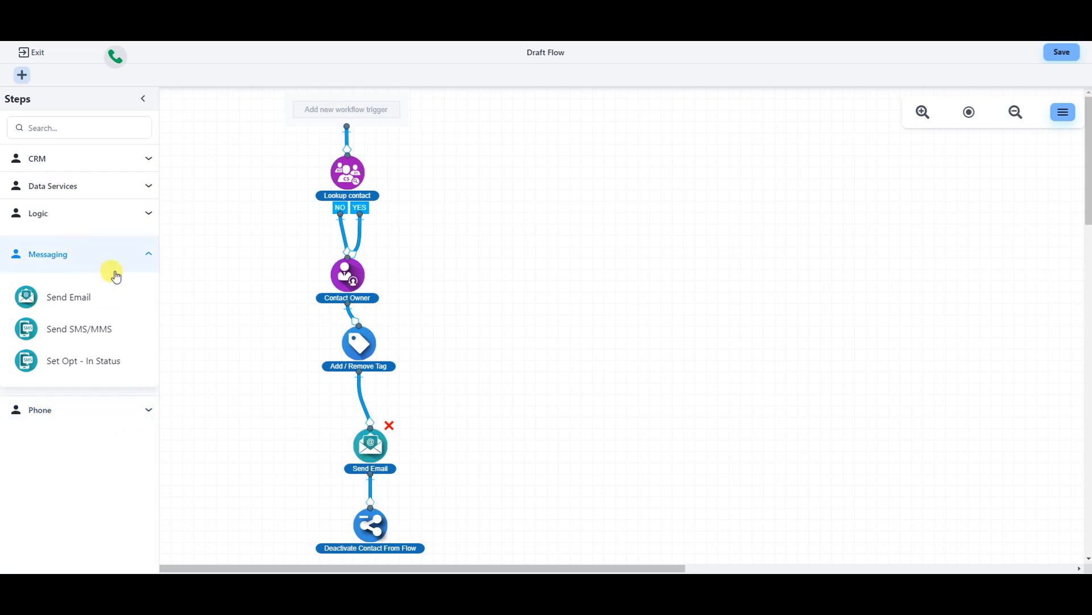
- Collapse Messaging and Data Services, then expand Logic to list Wait For Amount of Time and Condition
left_click(148, 256)
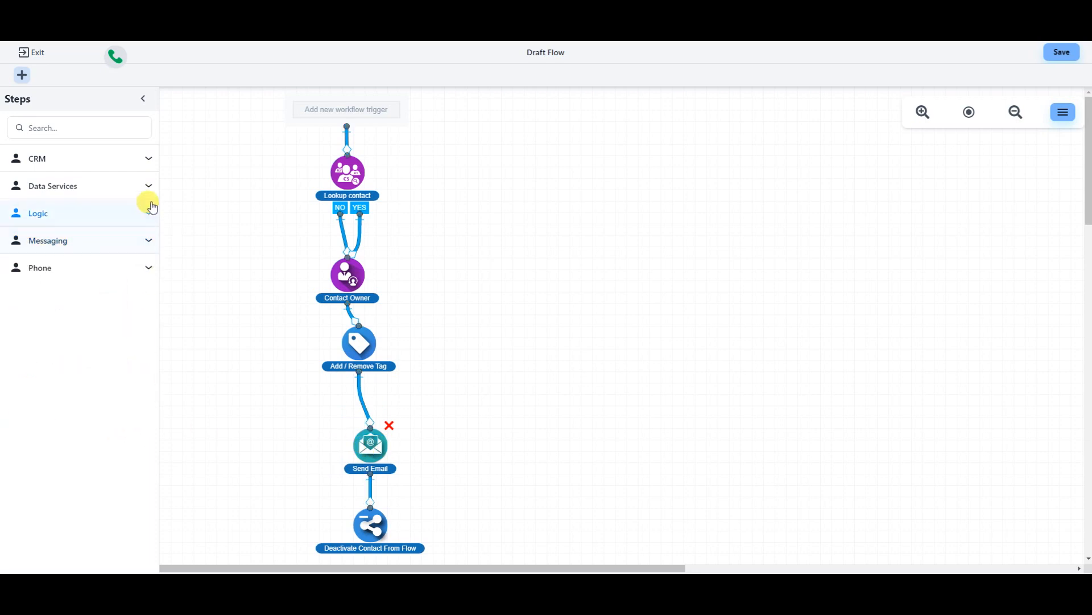
left_click(147, 185)
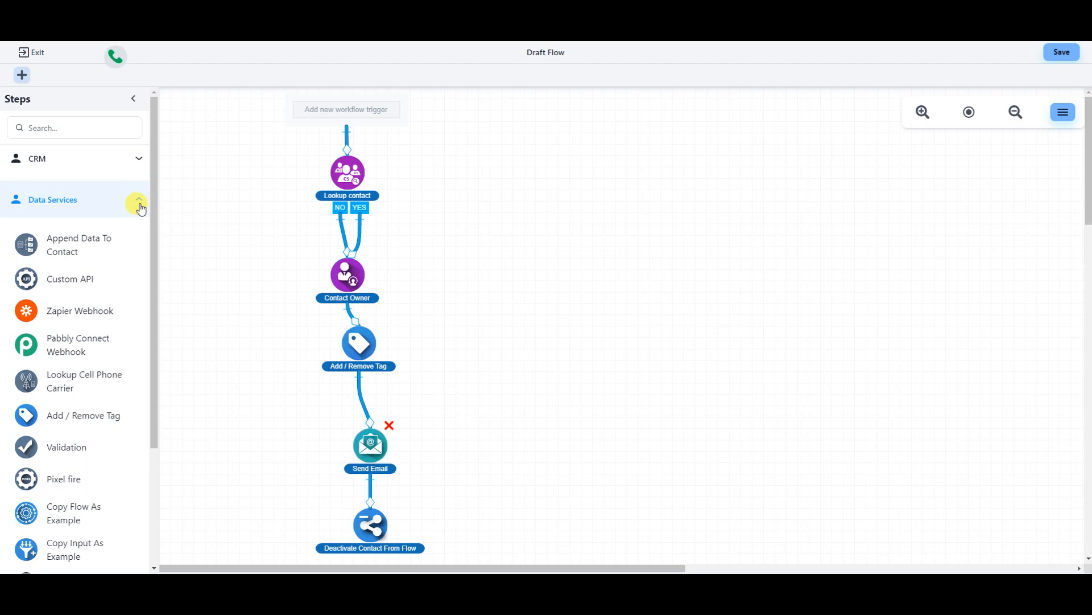
left_click(140, 205)
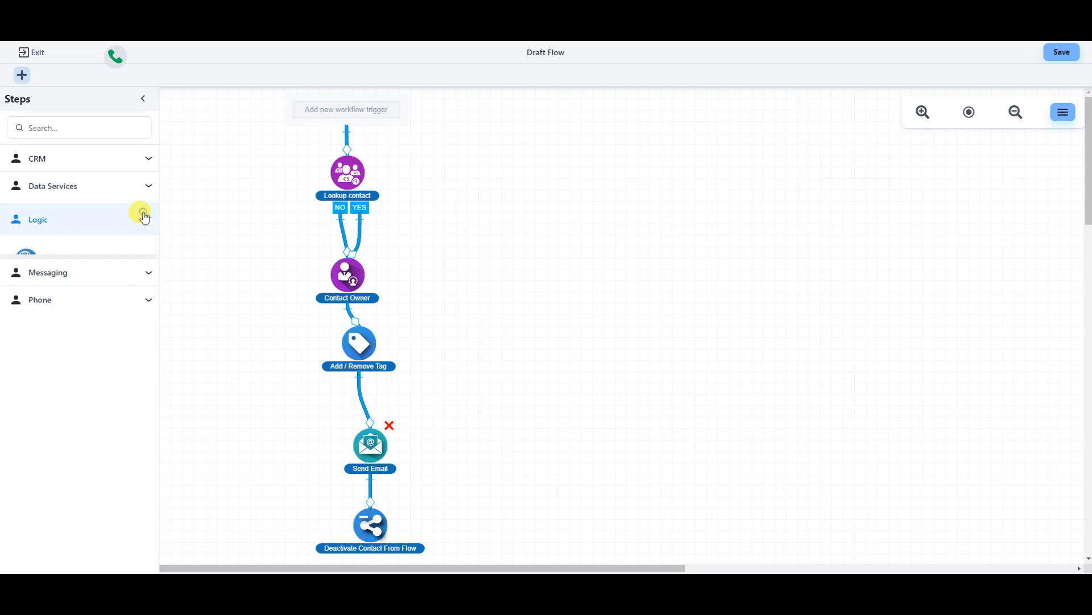
left_click(144, 217)
scroll(115, 334, "down", 5)
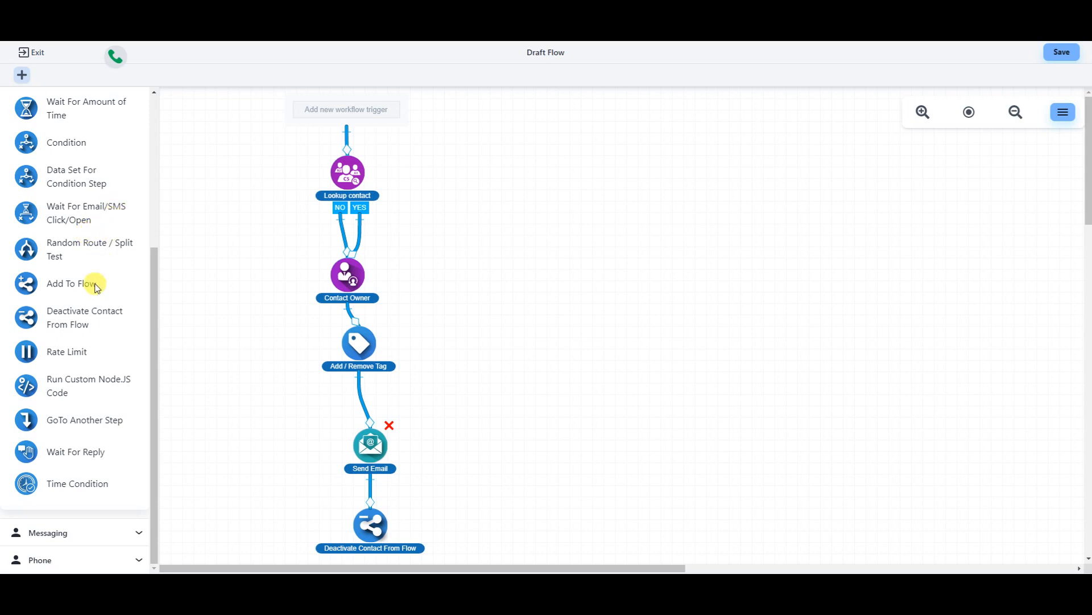
scroll(71, 253, "up", 1)
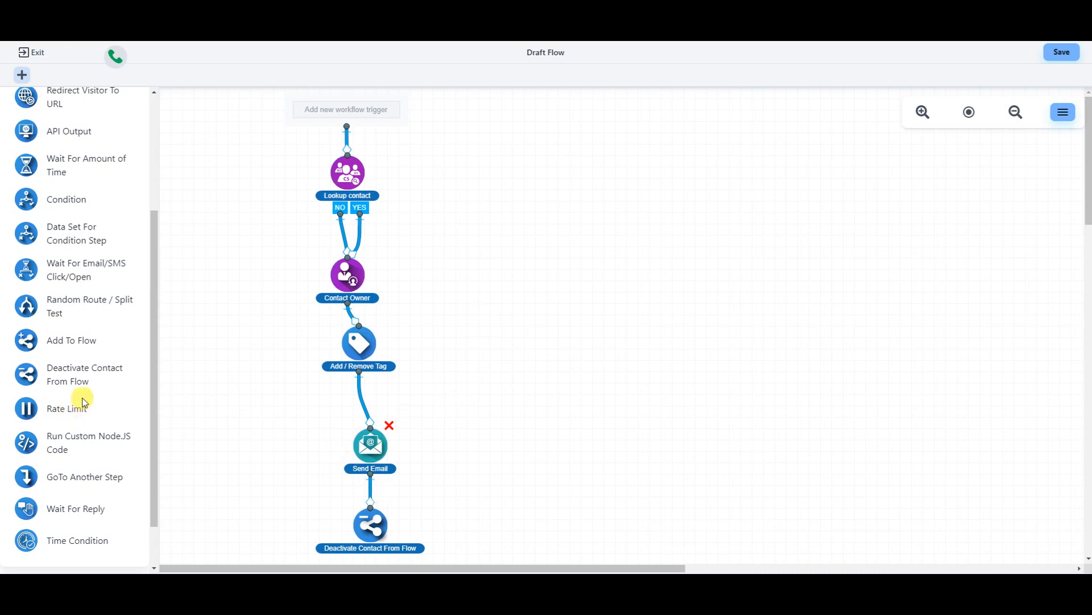
scroll(80, 402, "down", 1)
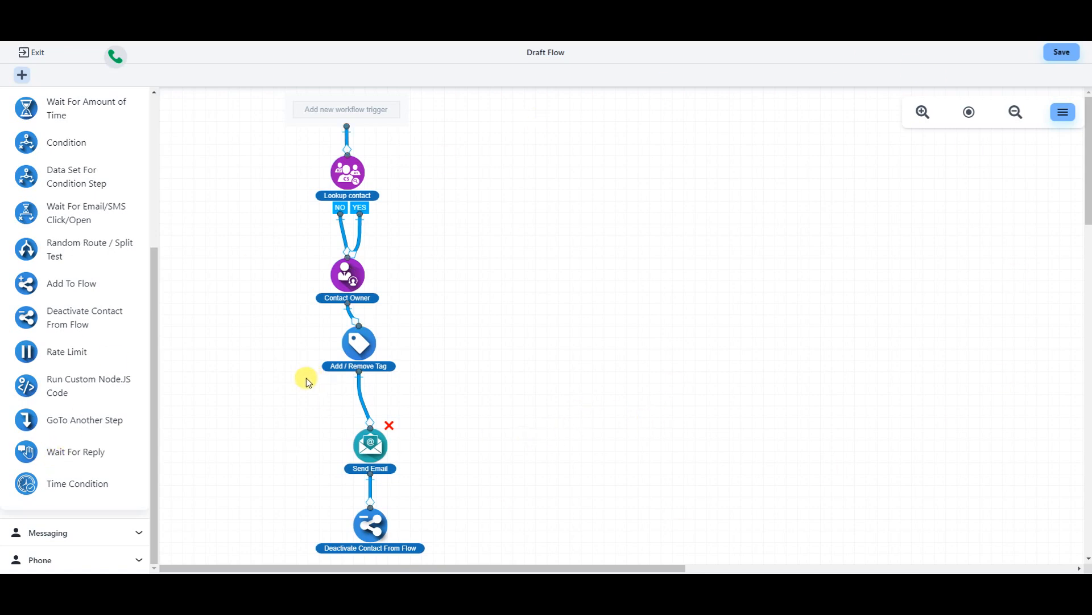
scroll(95, 422, "up", 1)
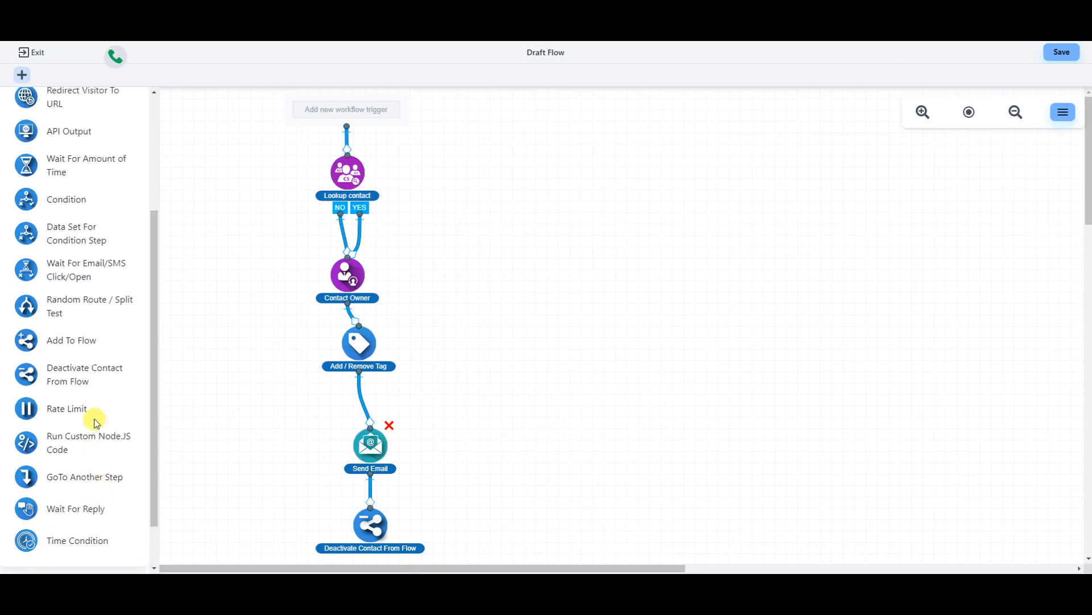
scroll(96, 423, "up", 1)
left_click_drag(80, 211, 658, 346)
left_click_drag(689, 390, 657, 431)
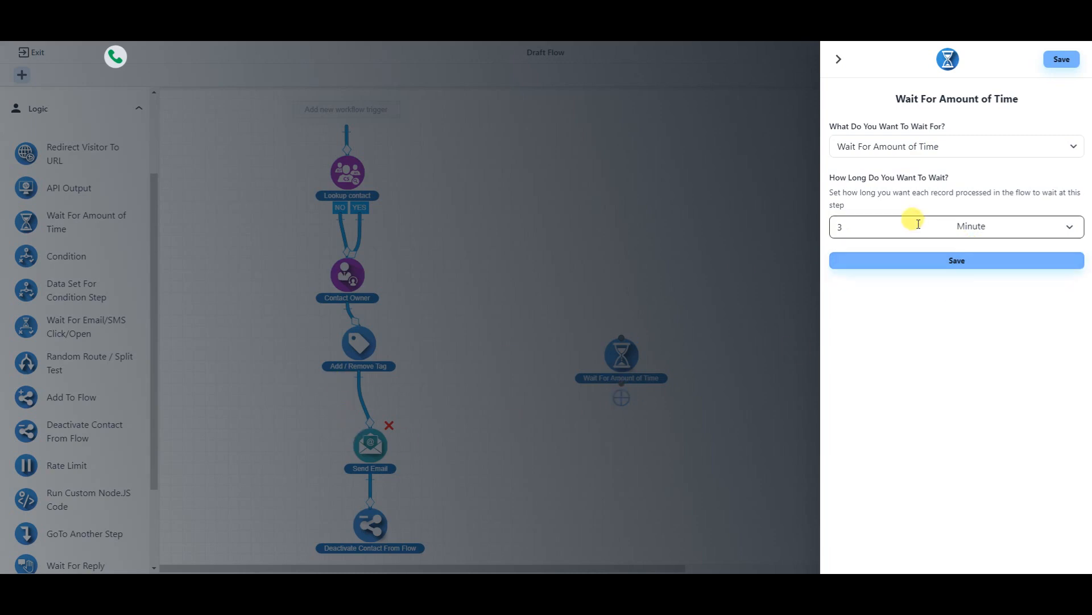
left_click(1065, 231)
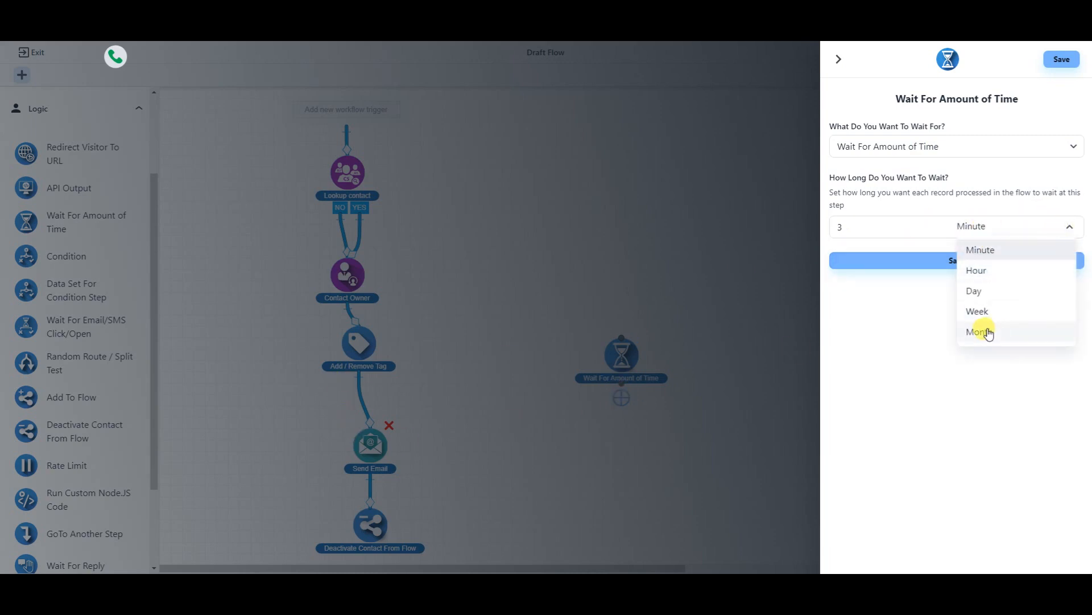
left_click(899, 325)
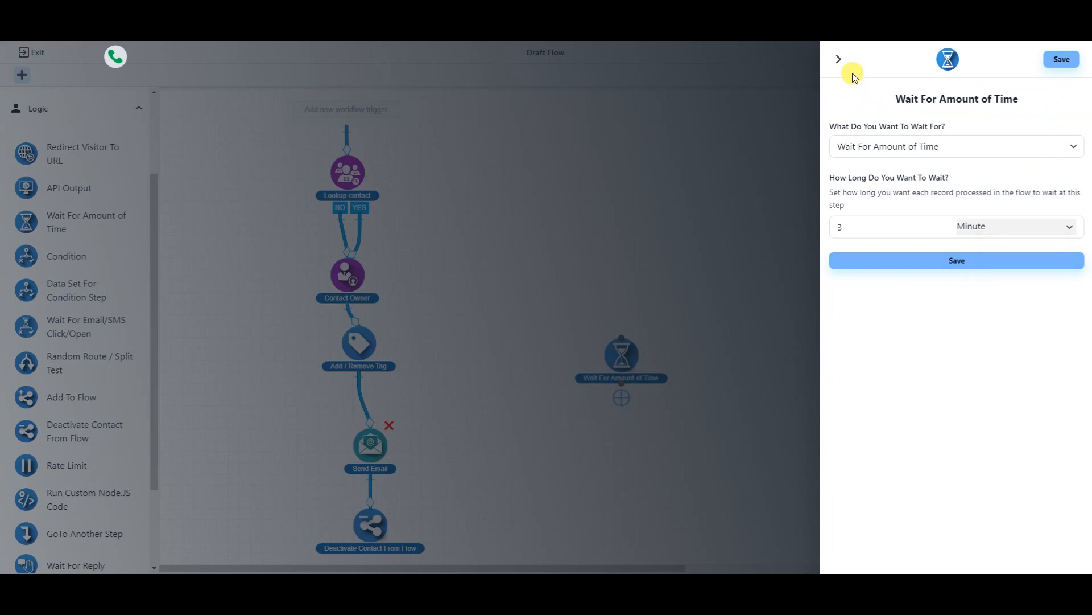
left_click(840, 60)
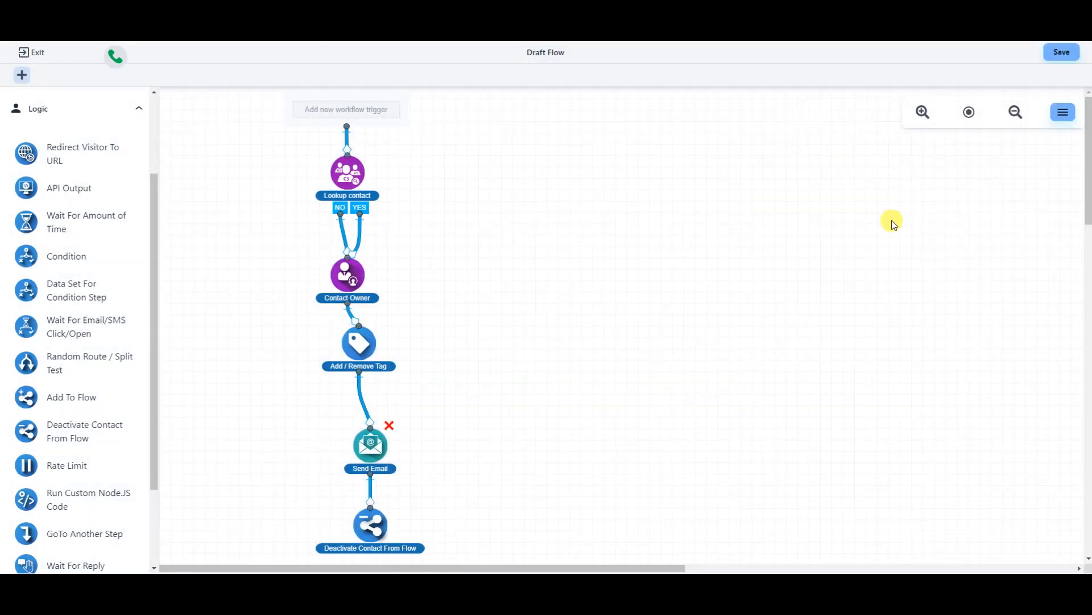
- Save the flow with the name 'sample flow' and publish it
left_click(1063, 54)
left_click(528, 313)
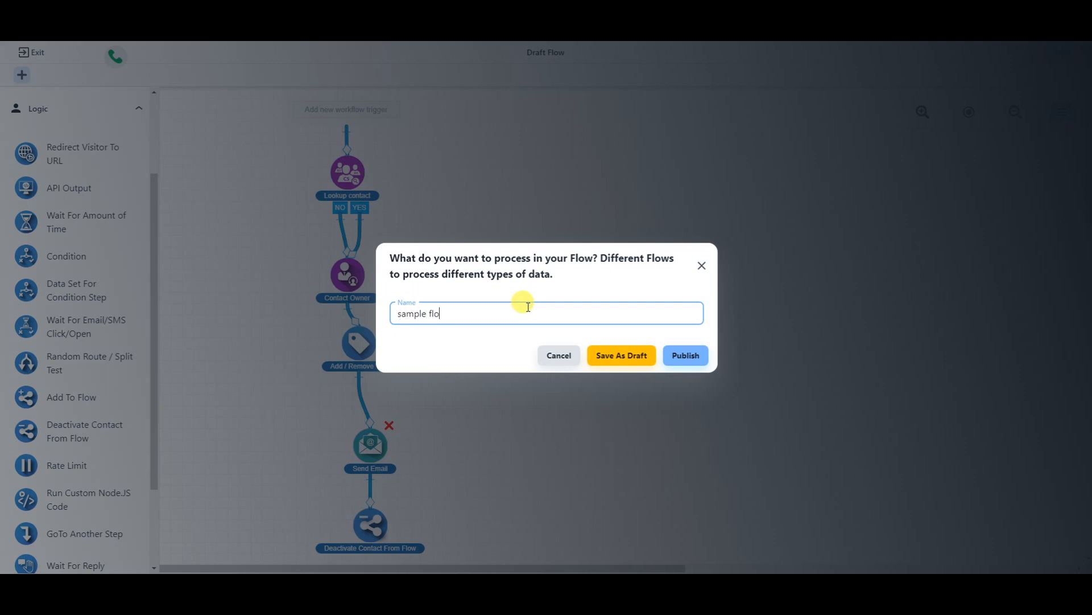
left_click(686, 355)
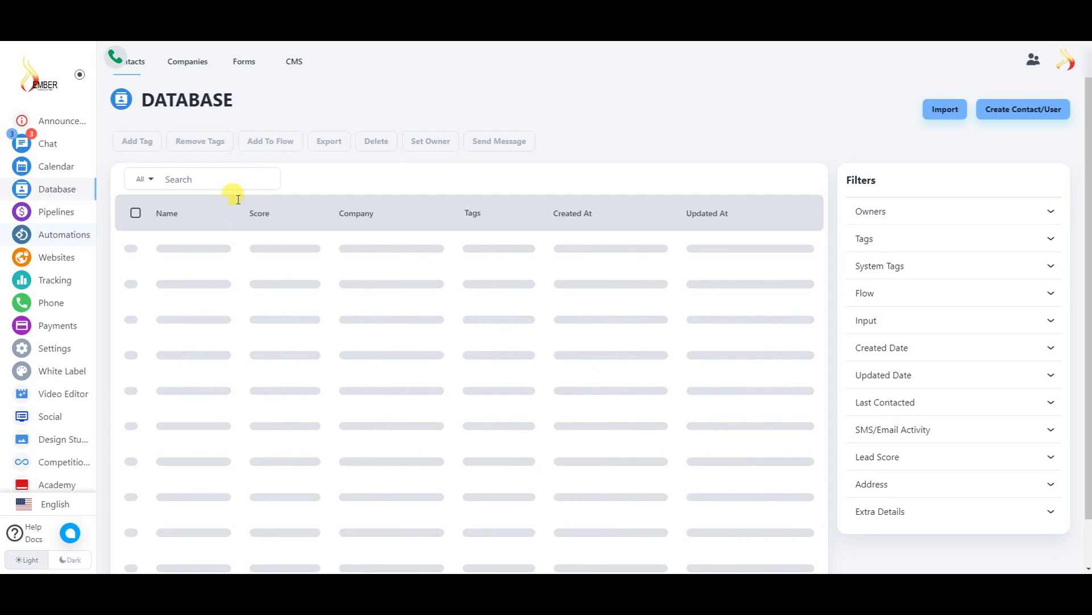
- Switch from the Database contacts to the Custom Forms list
left_click(211, 187)
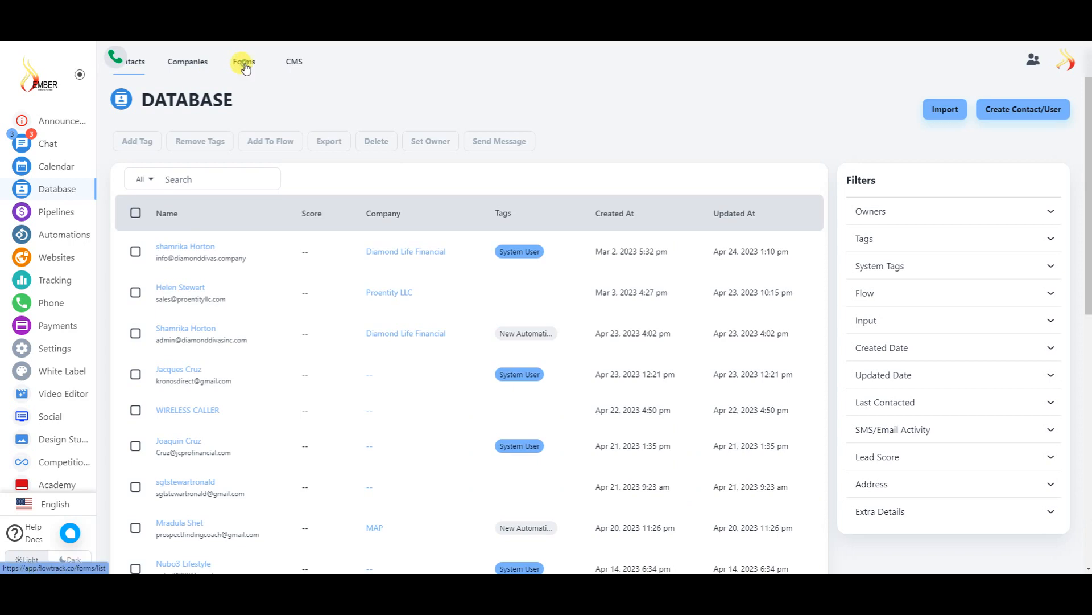
left_click(251, 74)
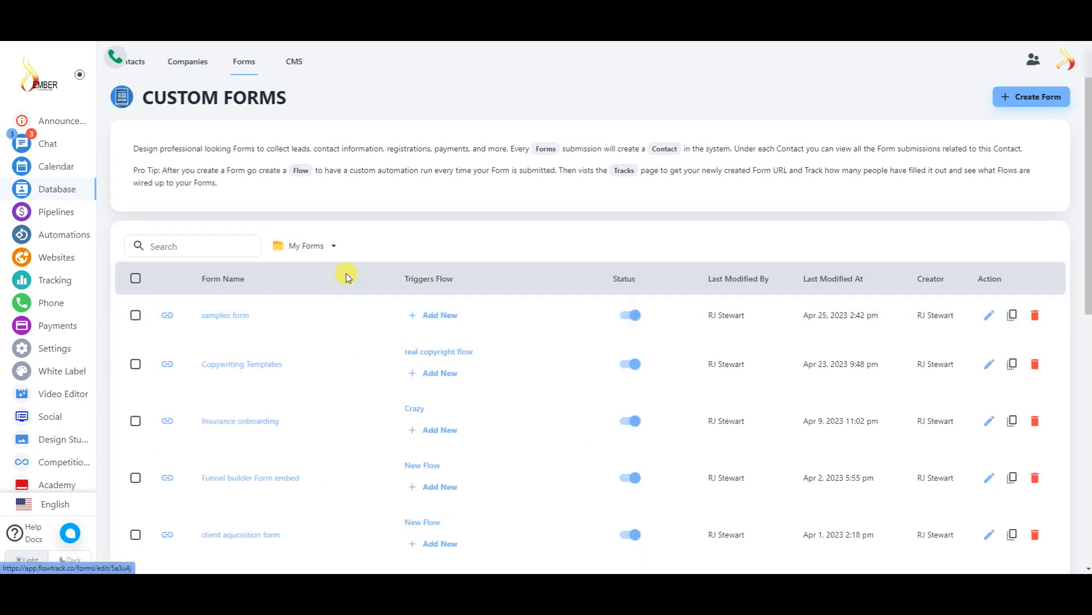
- Connect 'sample flow' to the samples form via a Form Submission trigger named 'sample form trigger'
left_click(430, 318)
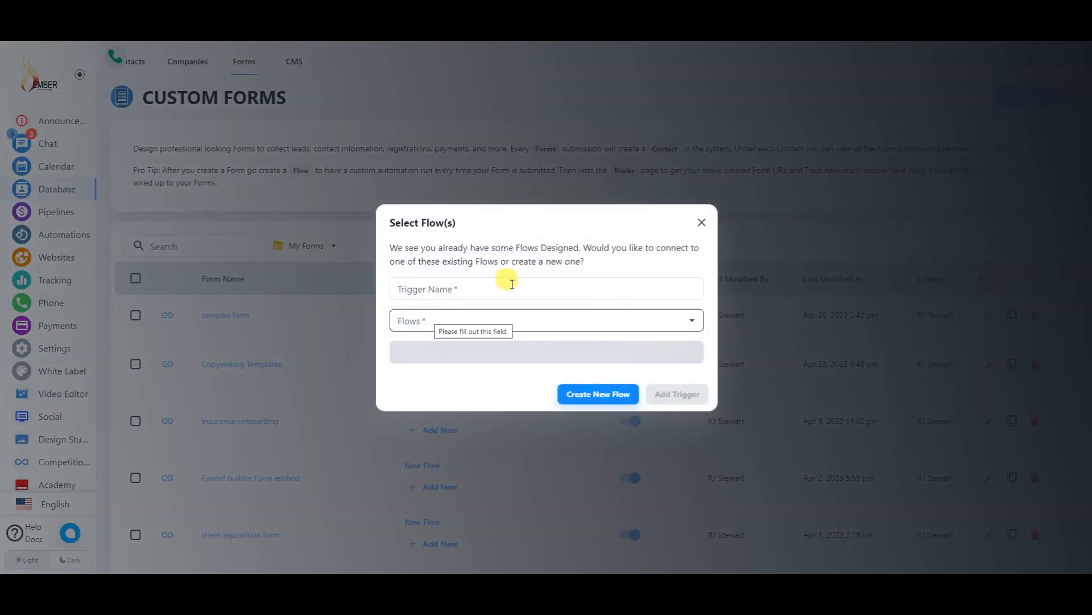
left_click(688, 320)
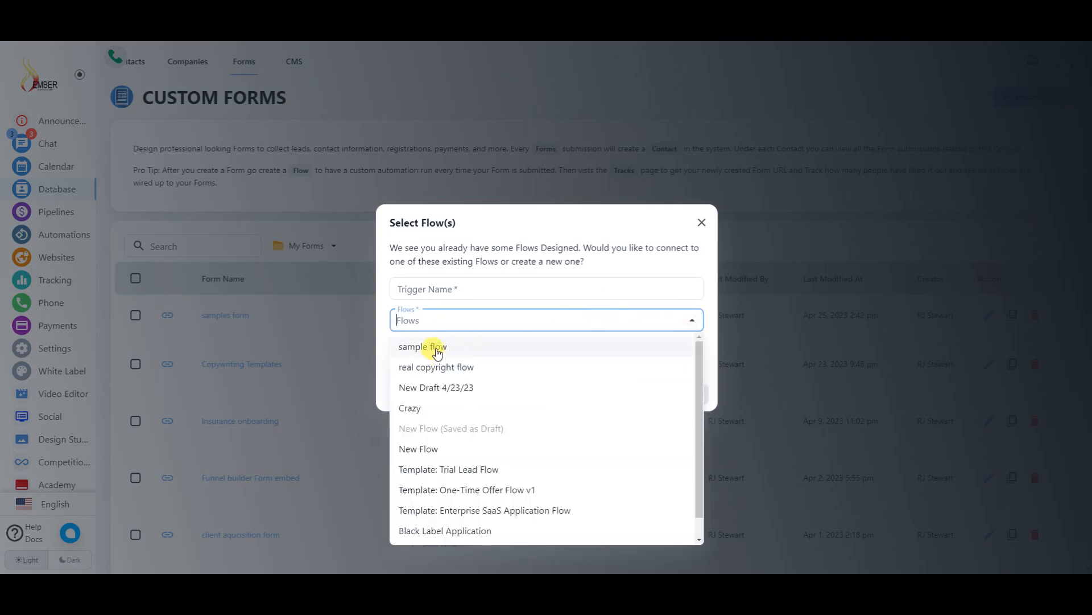
left_click(437, 349)
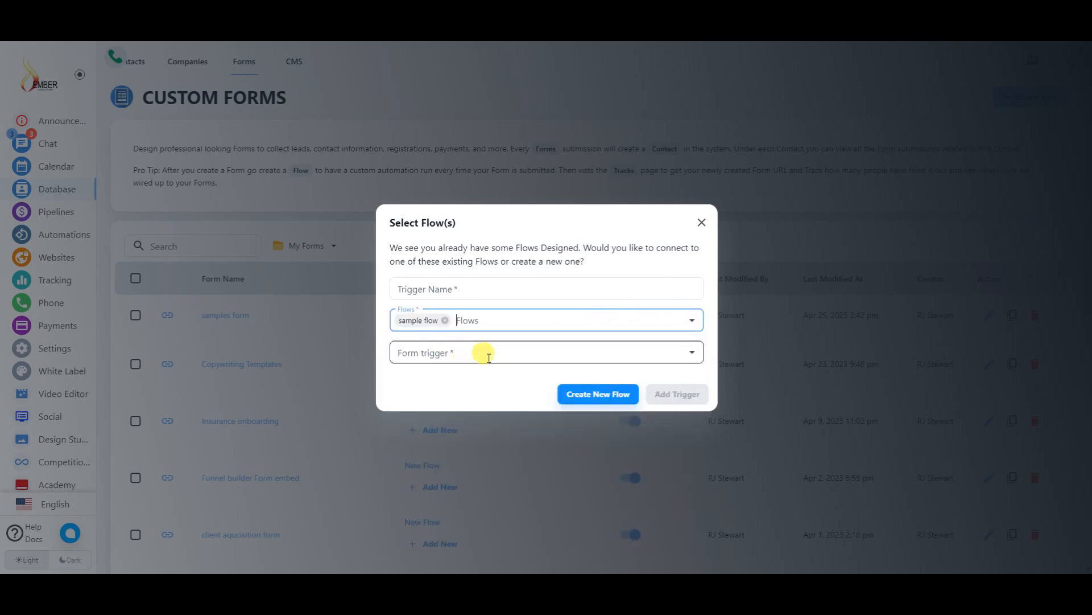
left_click(683, 353)
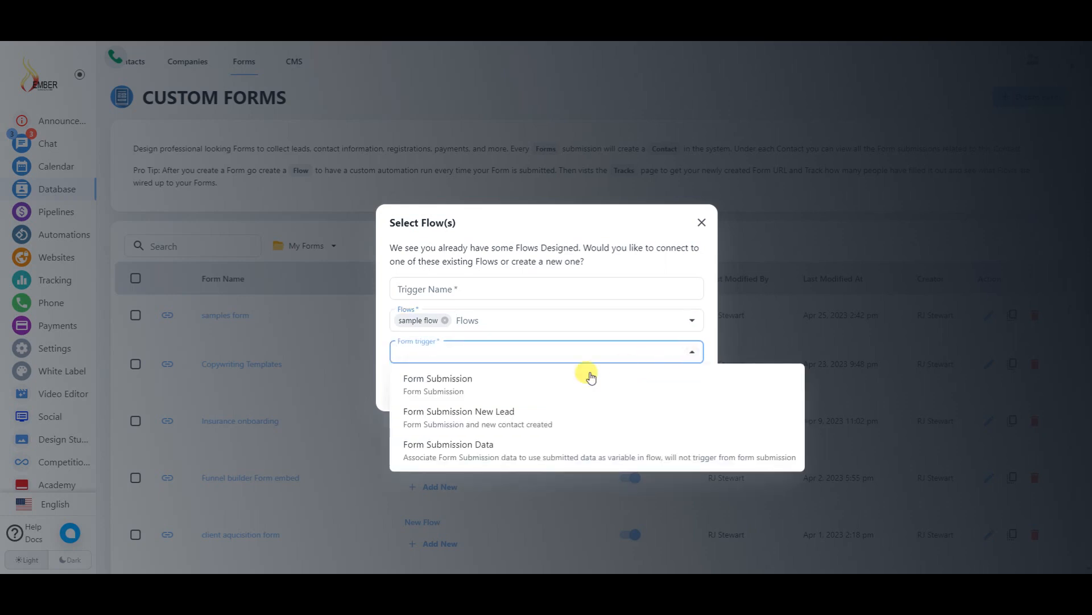
left_click(438, 384)
left_click(485, 284)
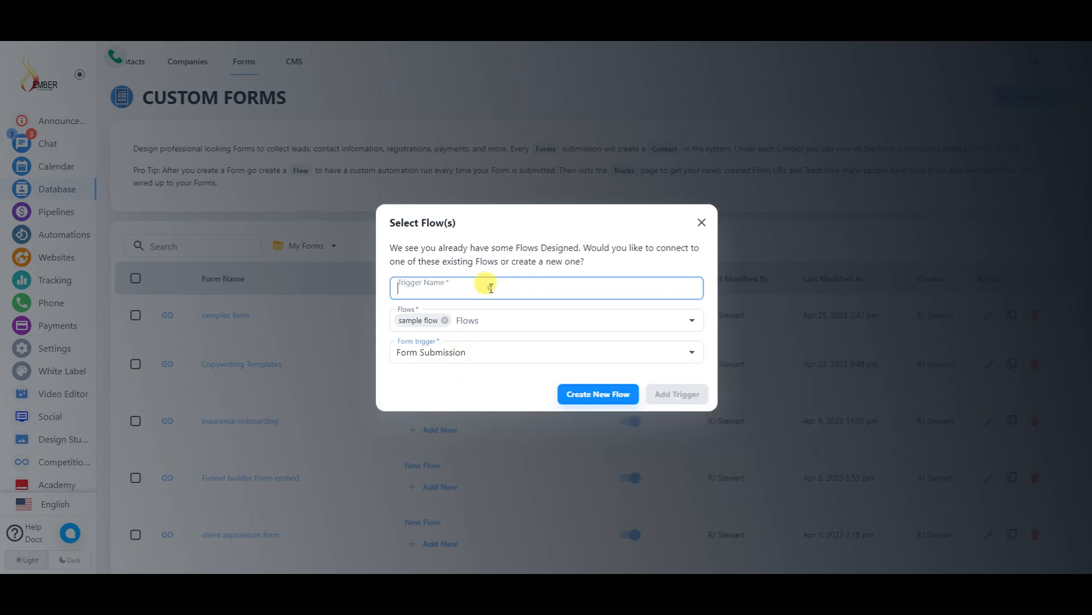
type("sample form trigger")
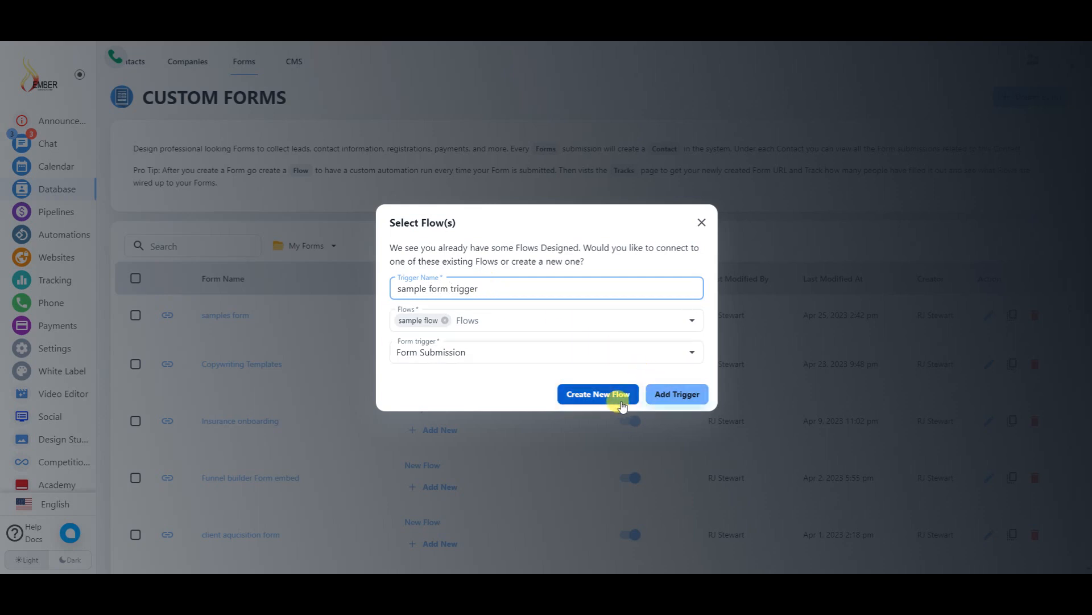
left_click(654, 394)
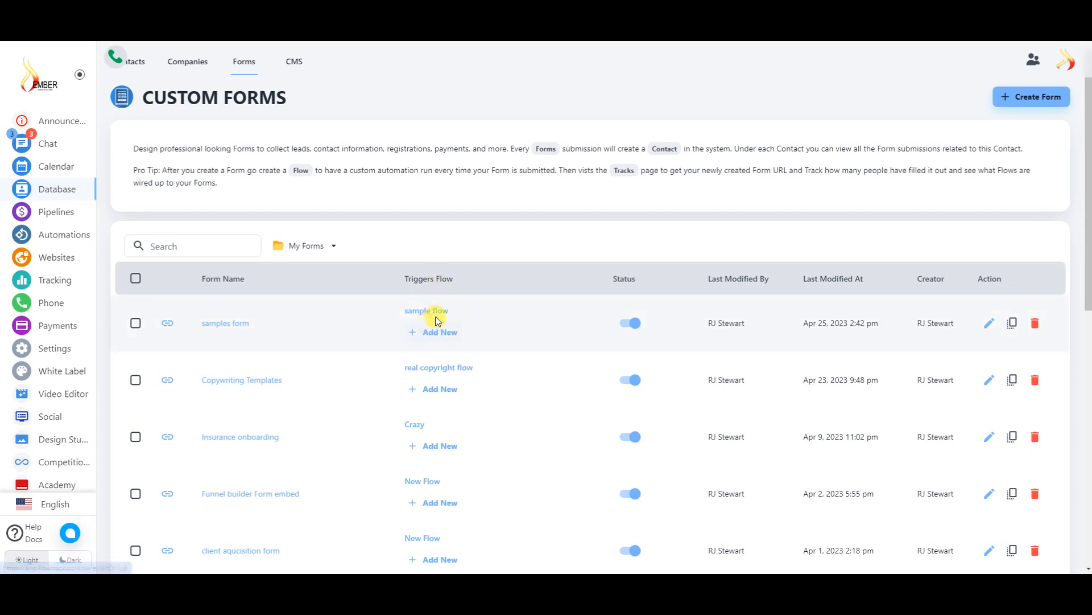
- Go to Automations and open Flow Reporting for the 'sample flow' row
left_click(62, 243)
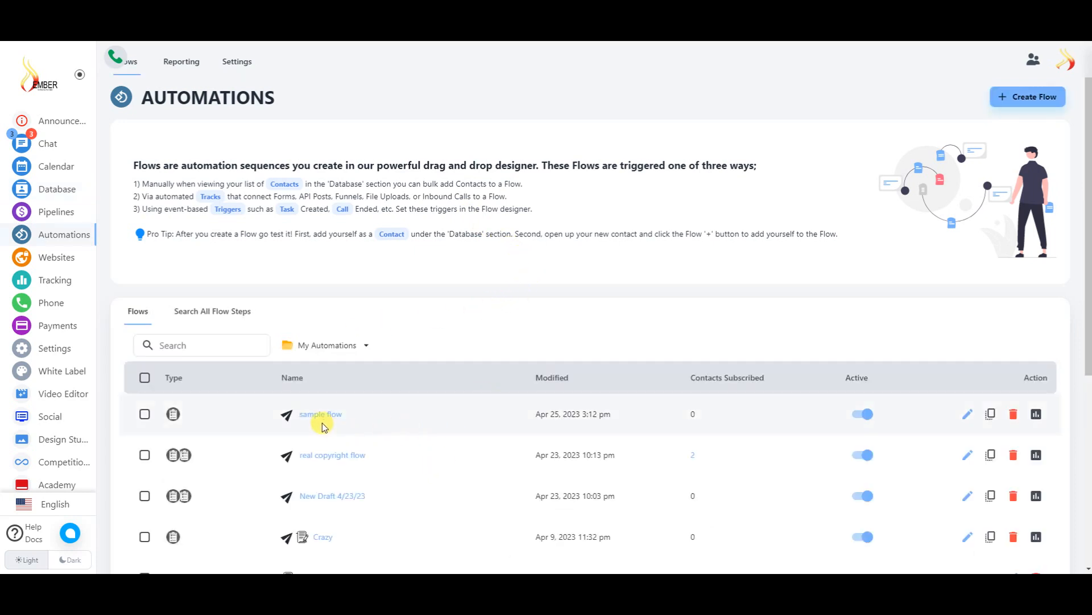
mouse_move(177, 417)
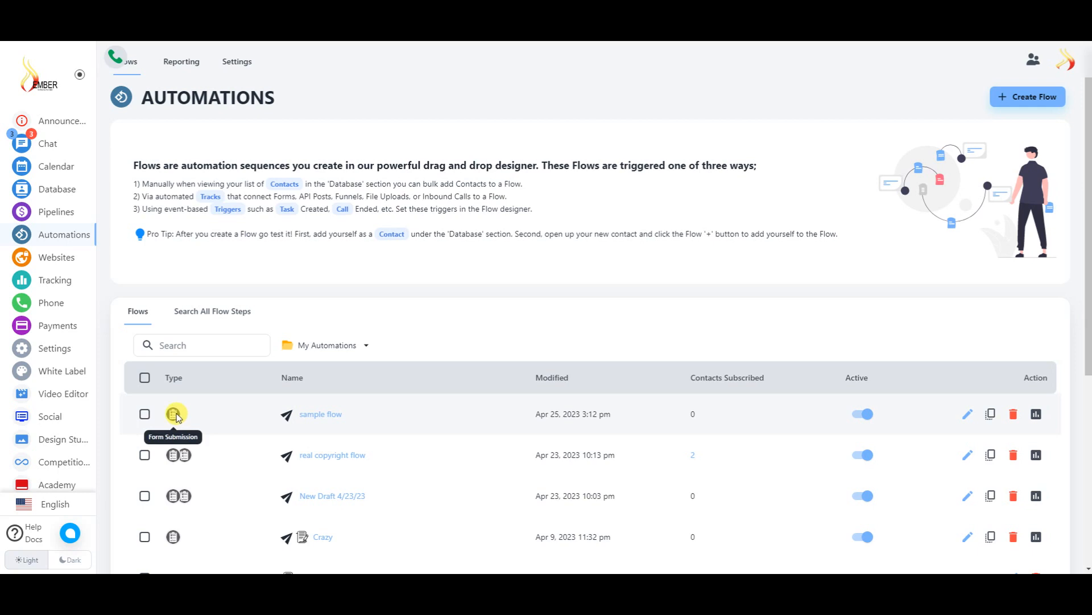
left_click(177, 417)
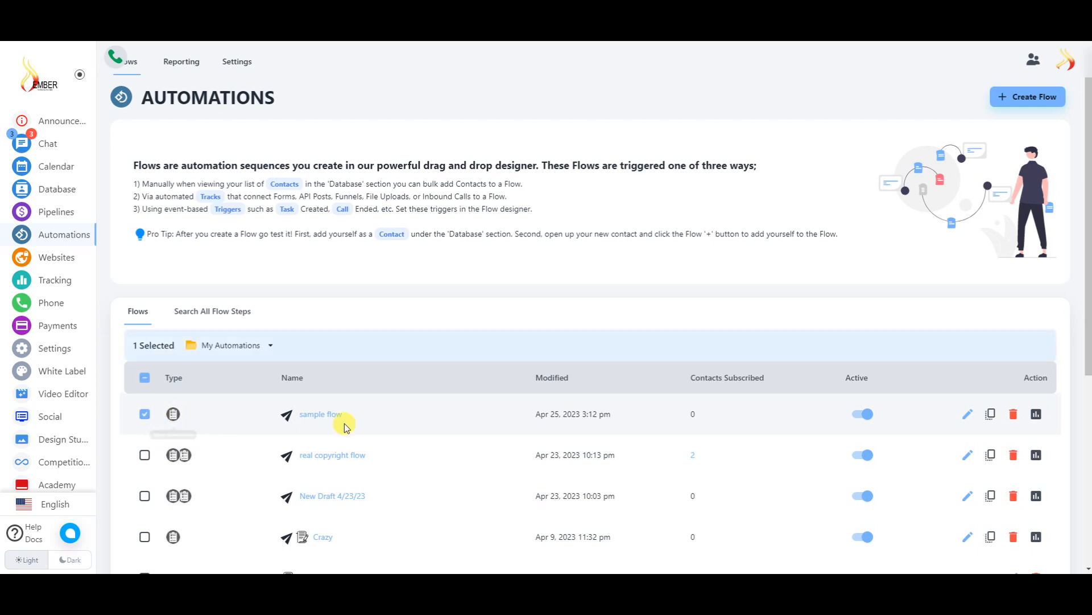
left_click(157, 417)
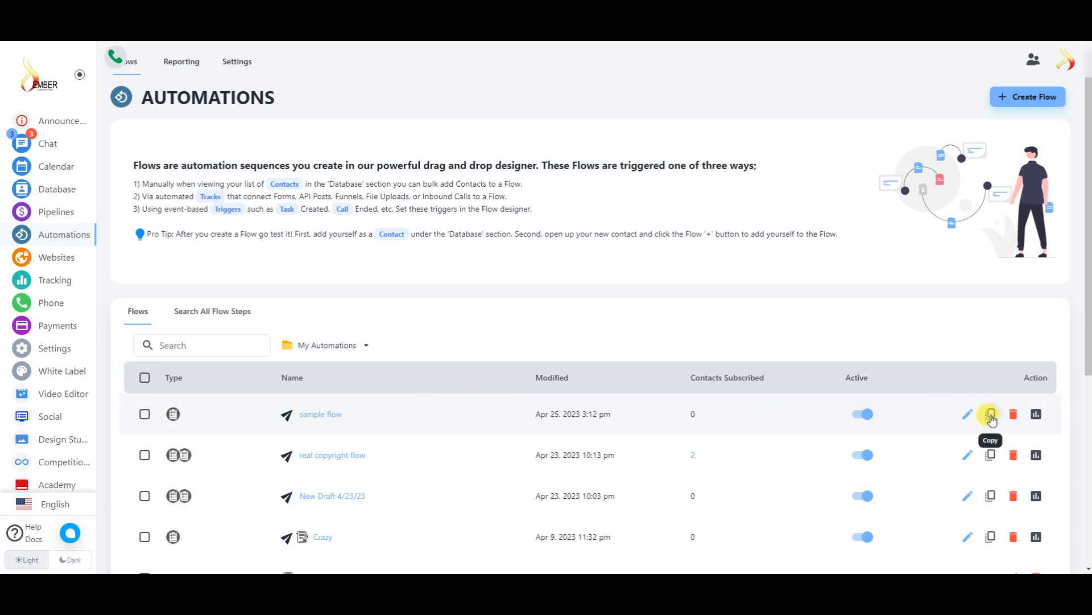
left_click(1036, 415)
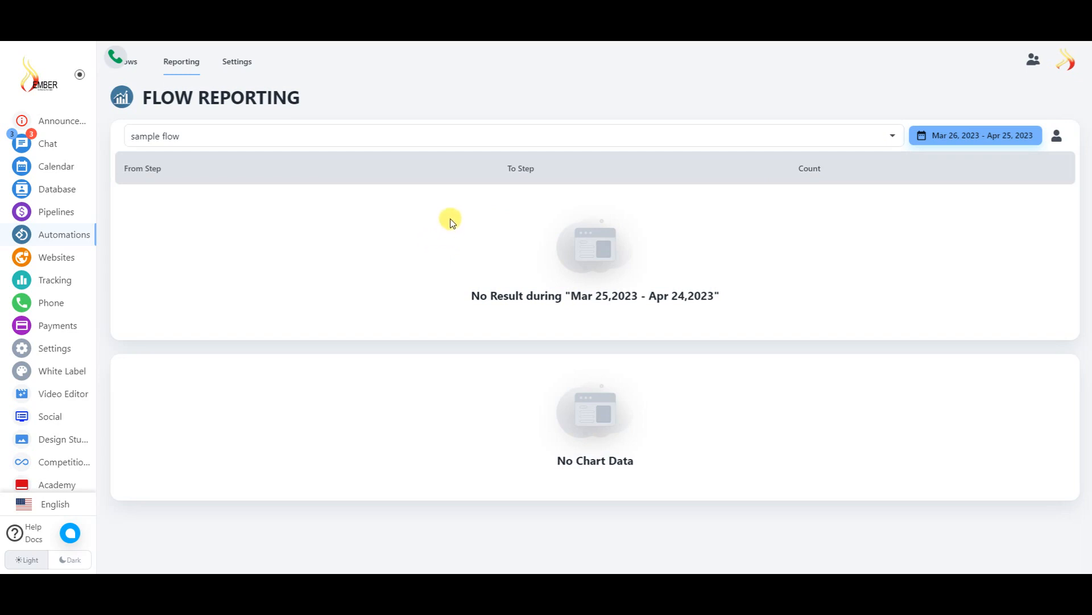
- In automation Settings, try other default emails and keep Ember Support Channel
left_click(251, 84)
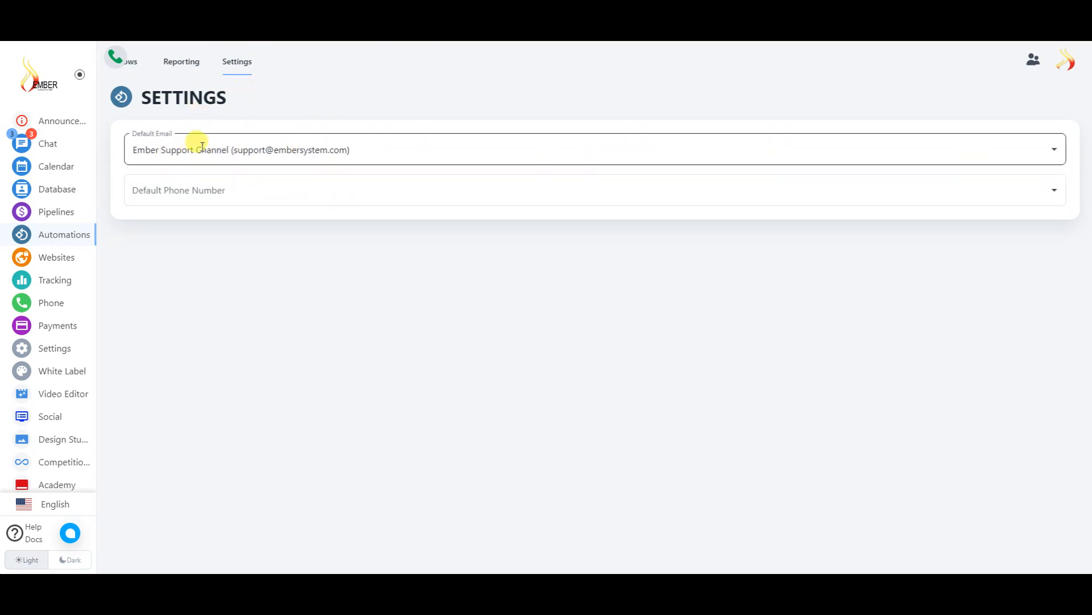
left_click(493, 139)
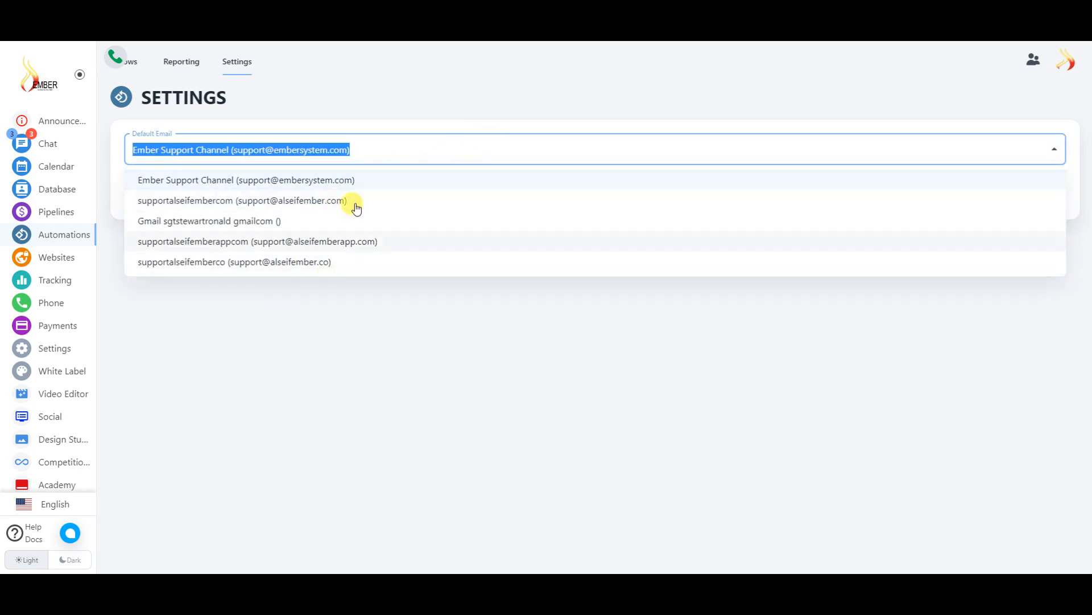
left_click(384, 151)
left_click(487, 265)
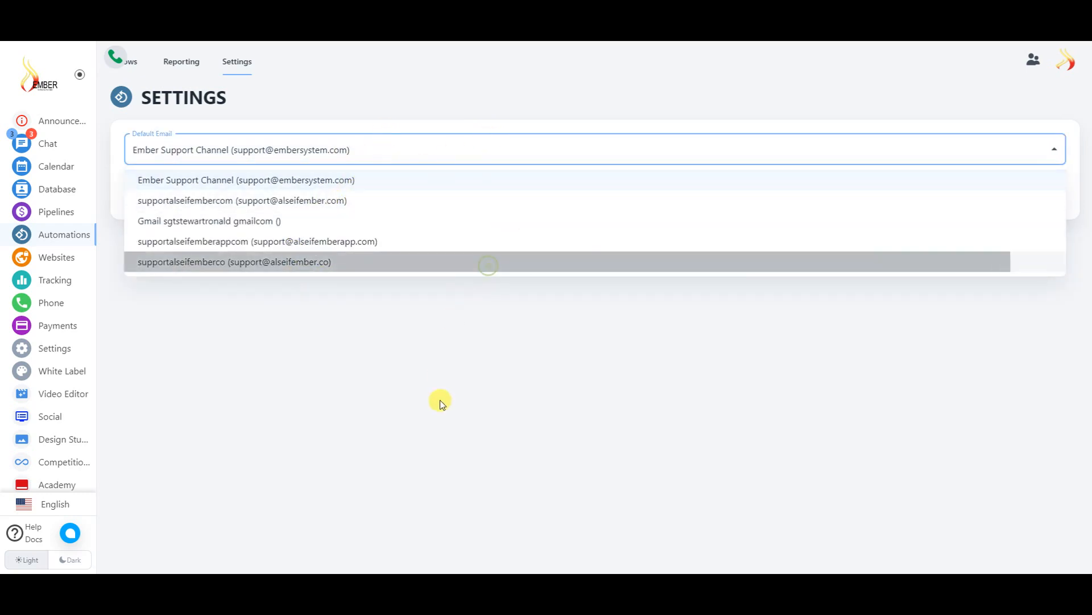
left_click(348, 145)
left_click(194, 181)
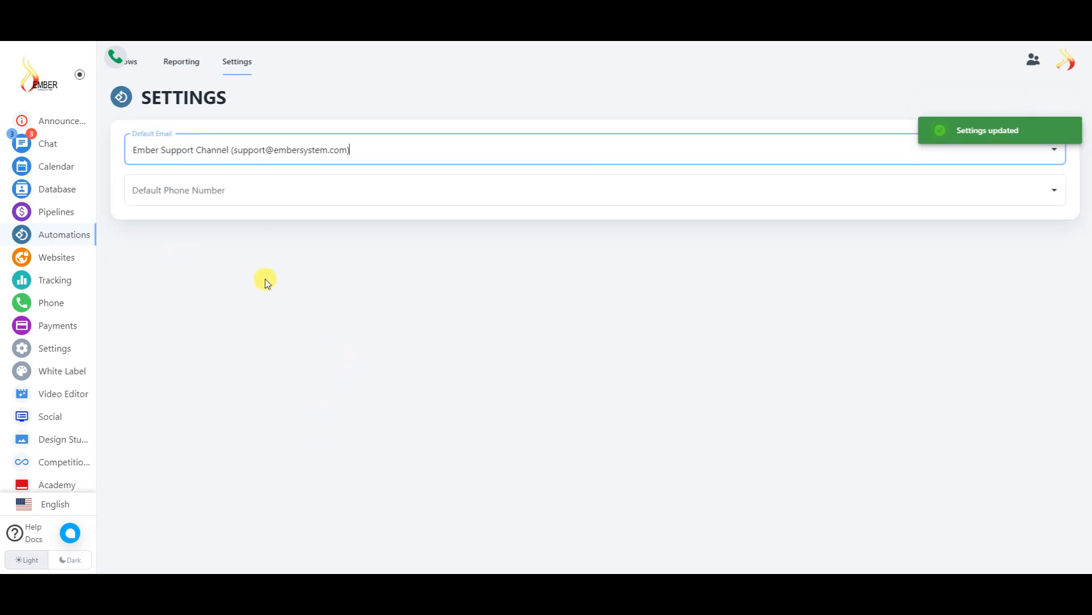
- Check the empty Default Phone Number list, then go to the Websites section
left_click(239, 188)
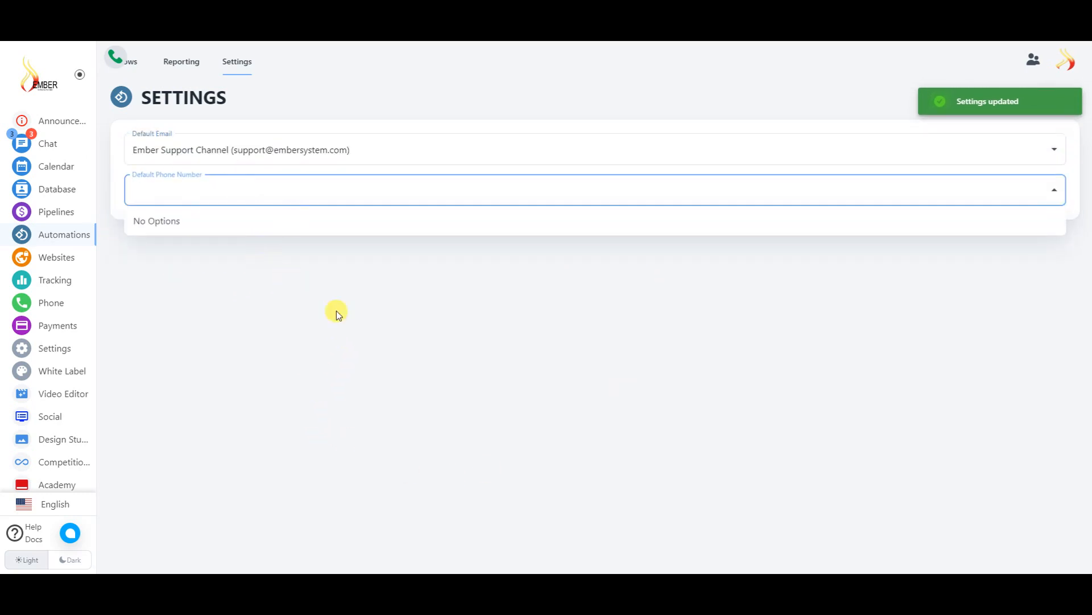
left_click(487, 295)
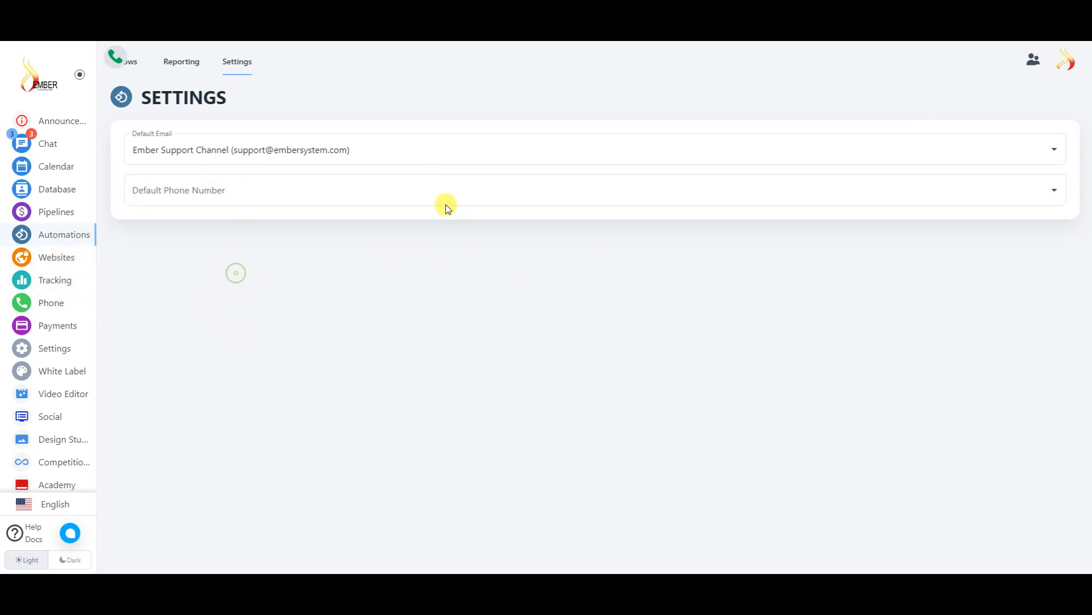
left_click_drag(111, 57, 55, 65)
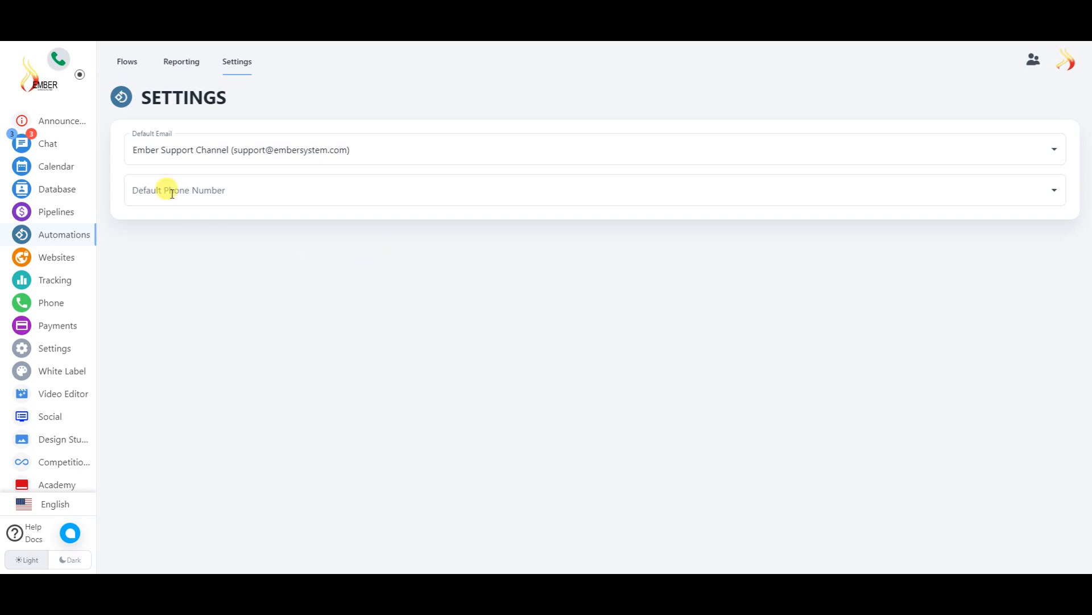
left_click(73, 260)
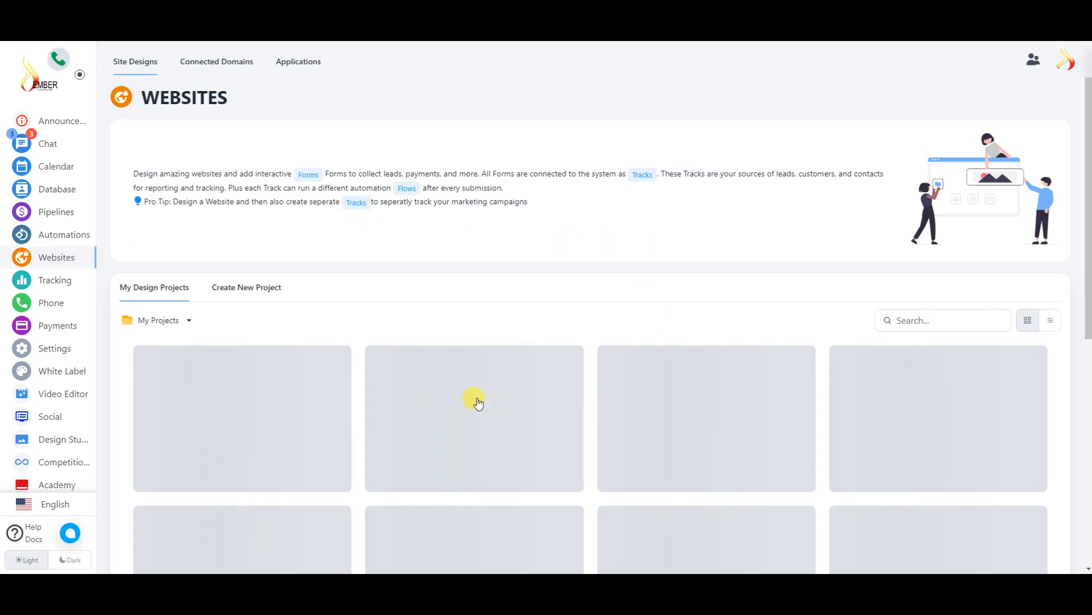
- From My Design Projects, bring up the Create New Project options: Website / Funnel, Landing Page, Form, Payment Forms, Membership Site
scroll(493, 325, "down", 5)
scroll(552, 256, "down", 5)
scroll(501, 344, "up", 7)
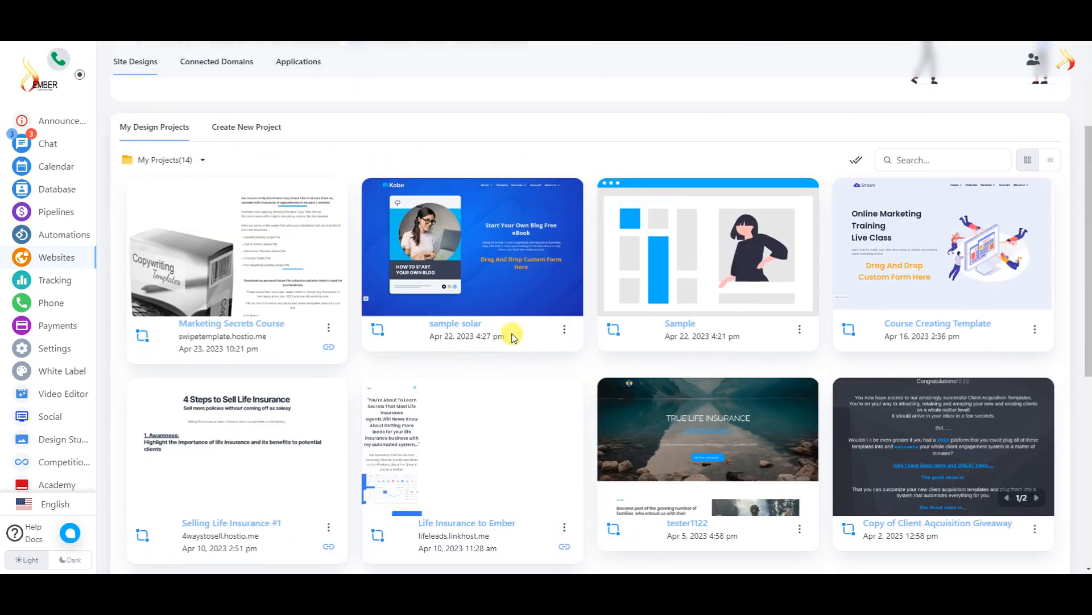
scroll(240, 199, "up", 3)
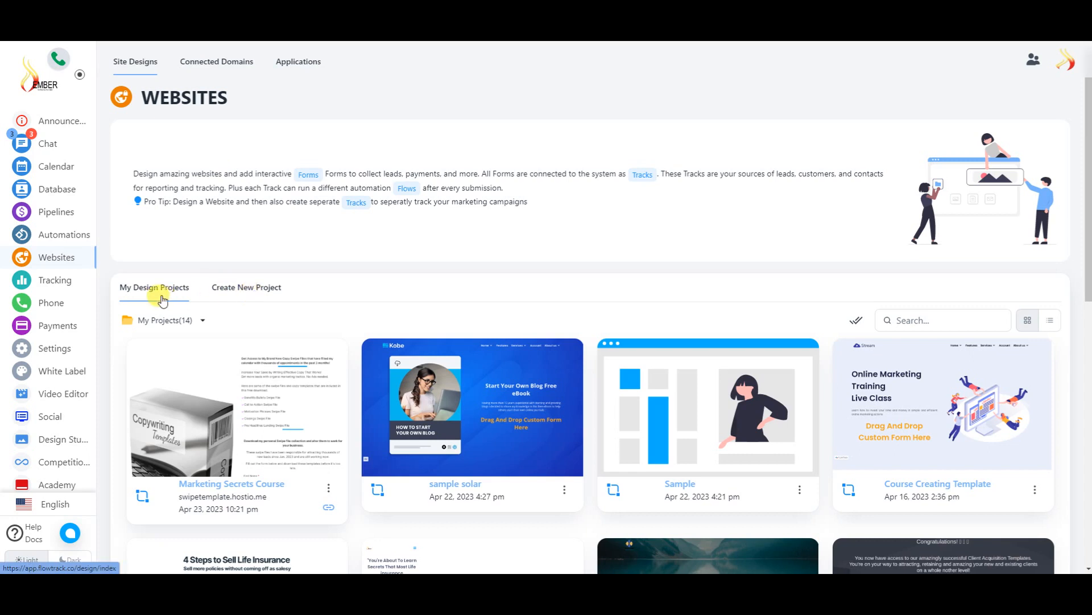
left_click(201, 320)
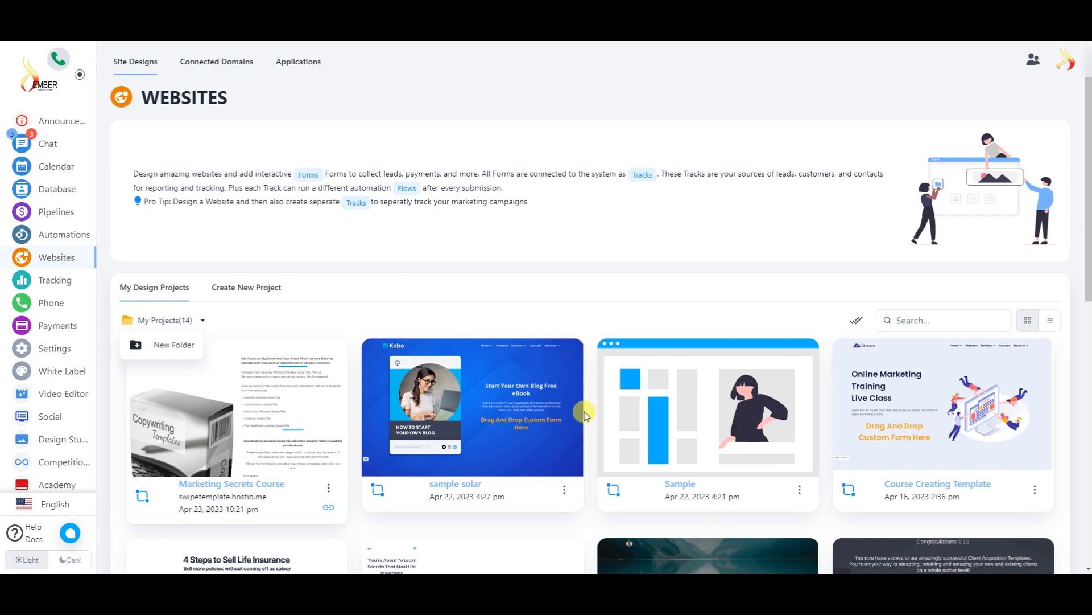
left_click(252, 291)
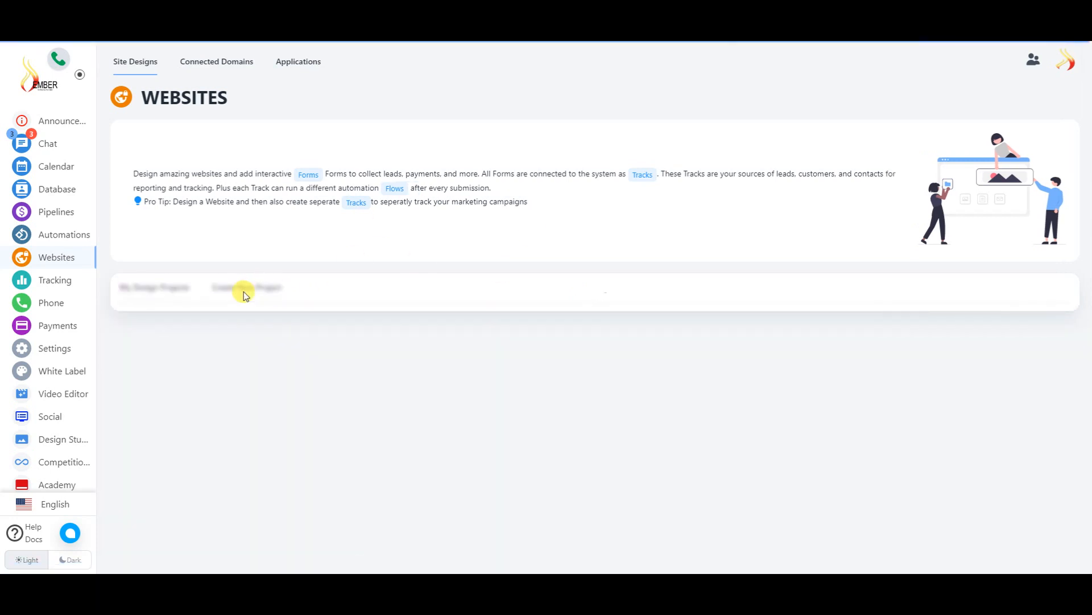
scroll(431, 290, "down", 2)
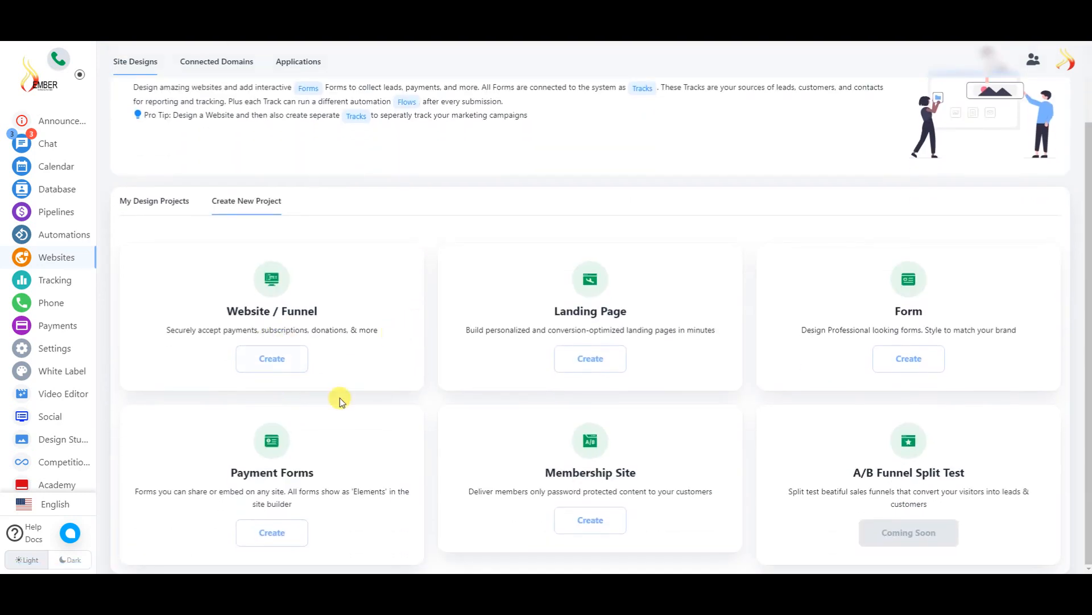
left_click(905, 358)
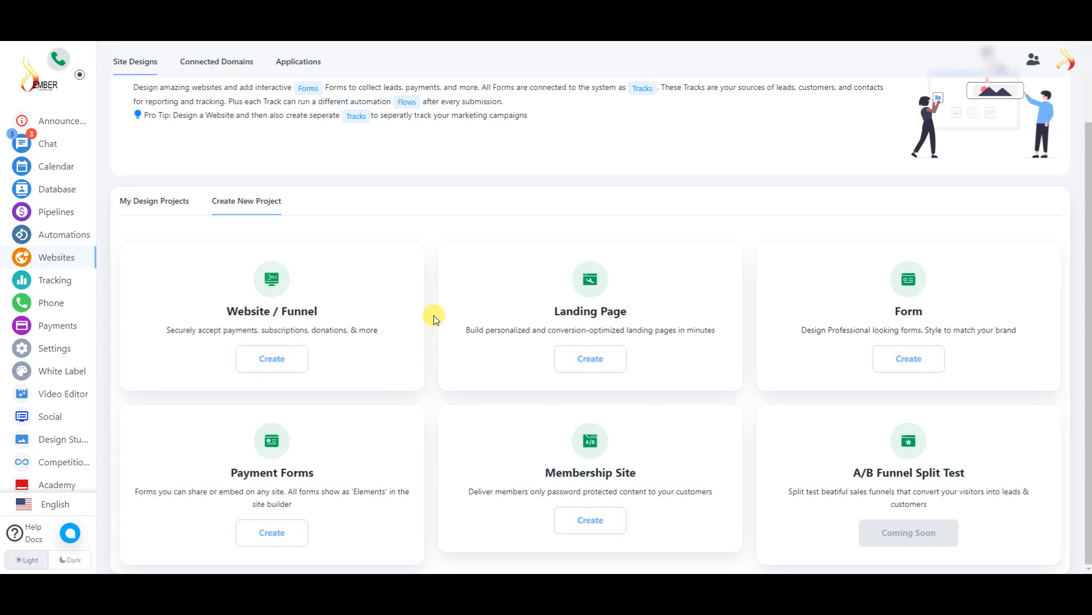
- Create a landing page project named 'sample page' and open its empty site builder
scroll(81, 273, "down", 3)
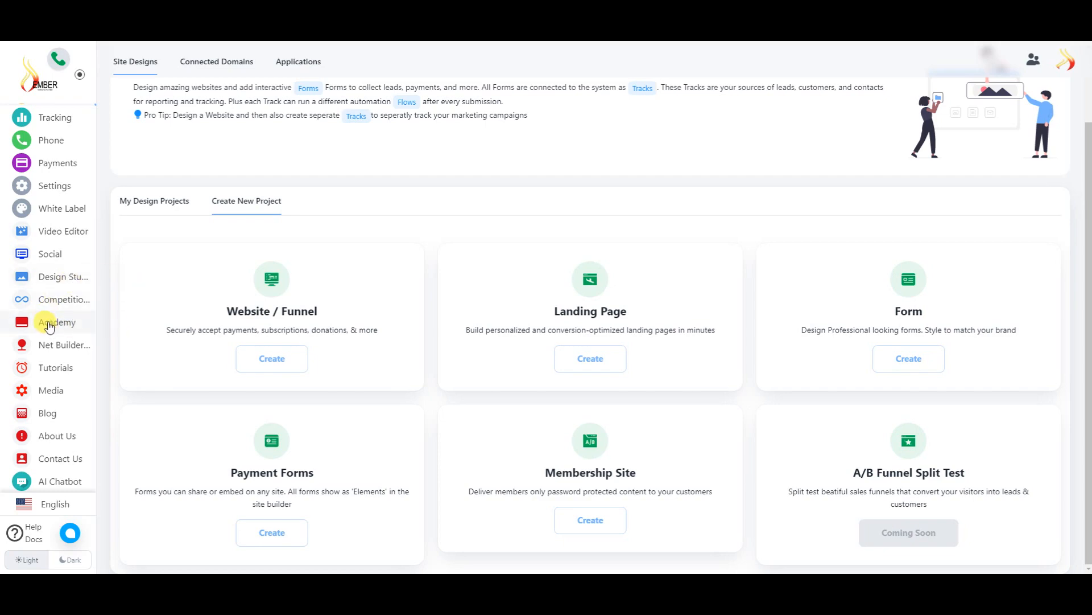
left_click(585, 358)
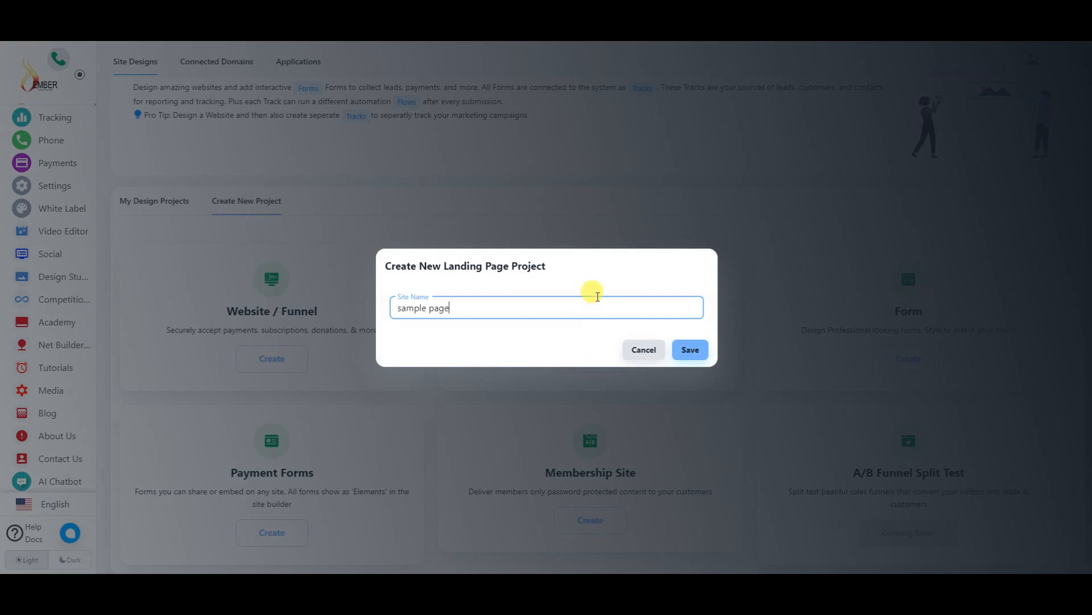
left_click(704, 355)
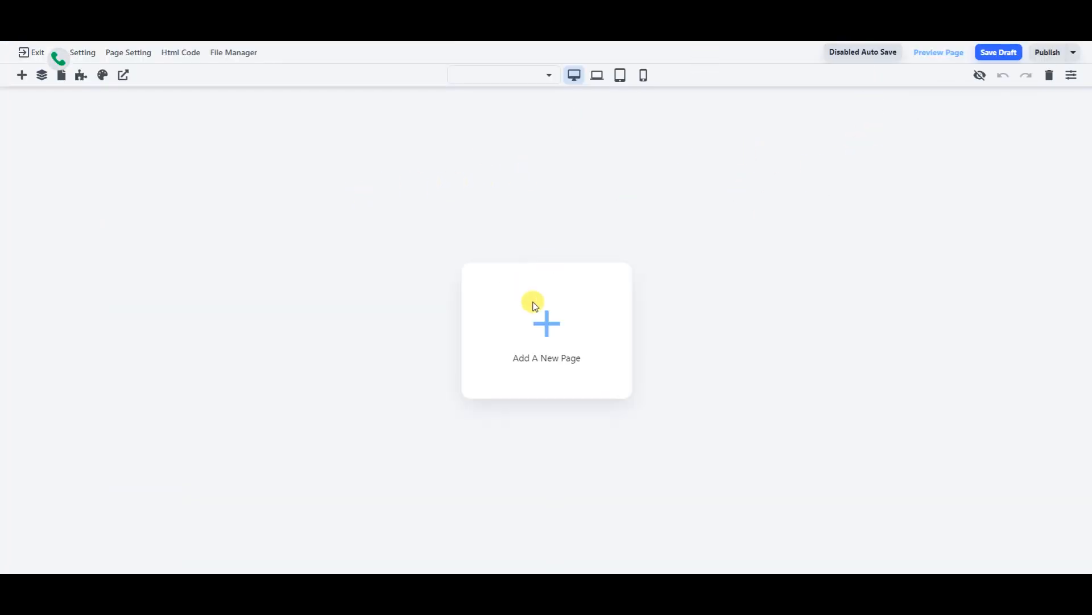
left_click(548, 330)
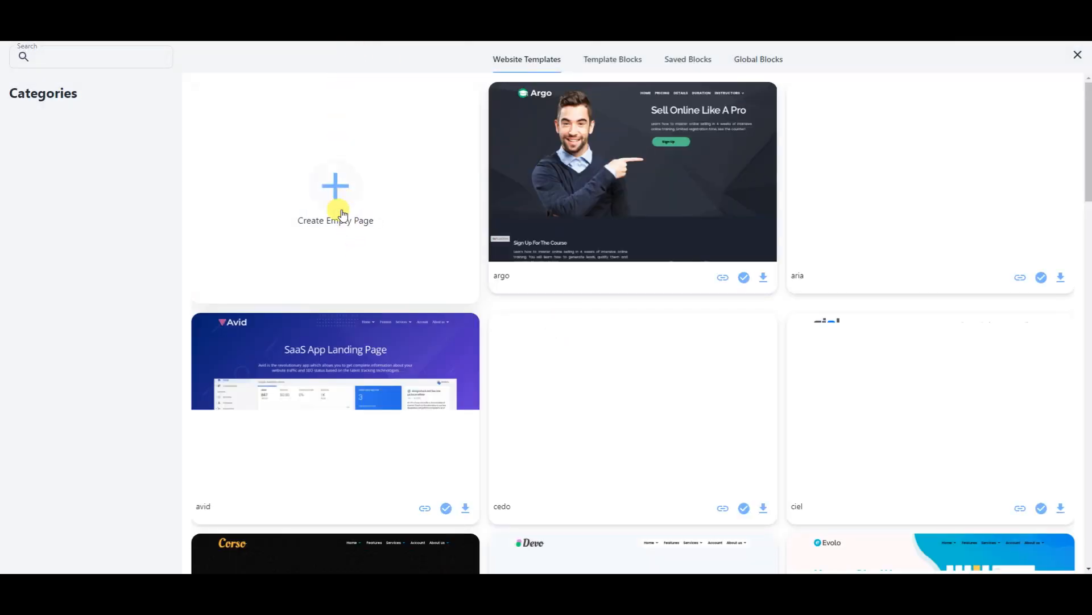
scroll(756, 206, "down", 6)
scroll(756, 206, "down", 20)
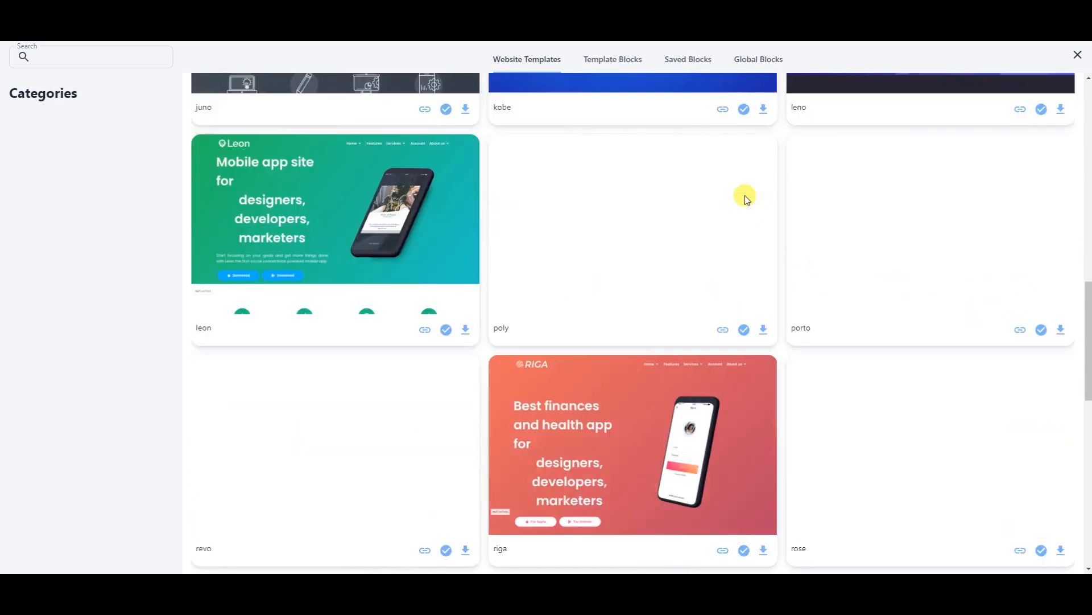
scroll(745, 202, "up", 20)
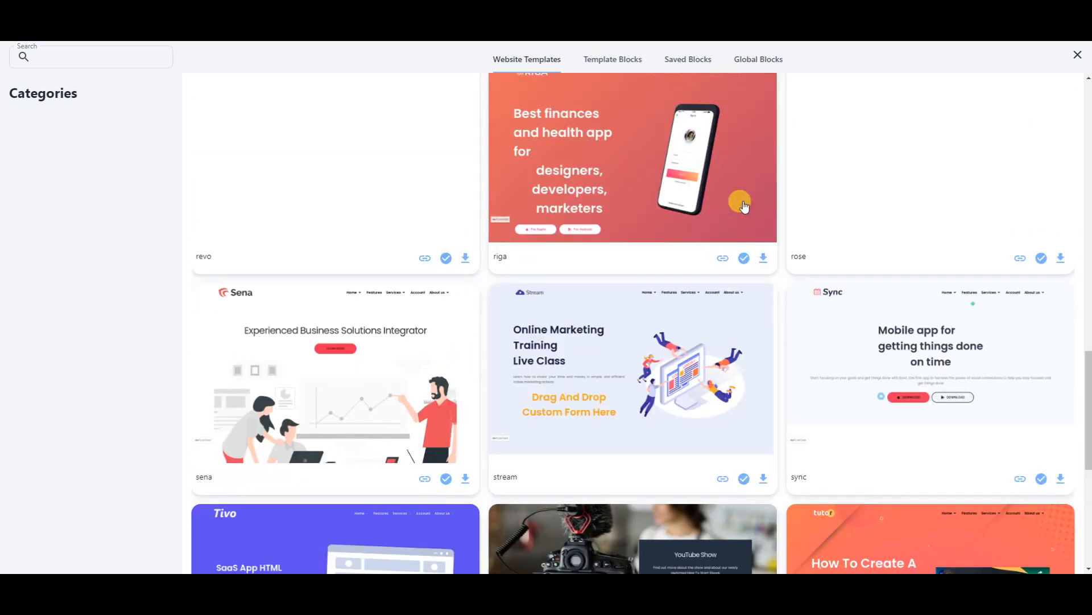
scroll(754, 211, "up", 2)
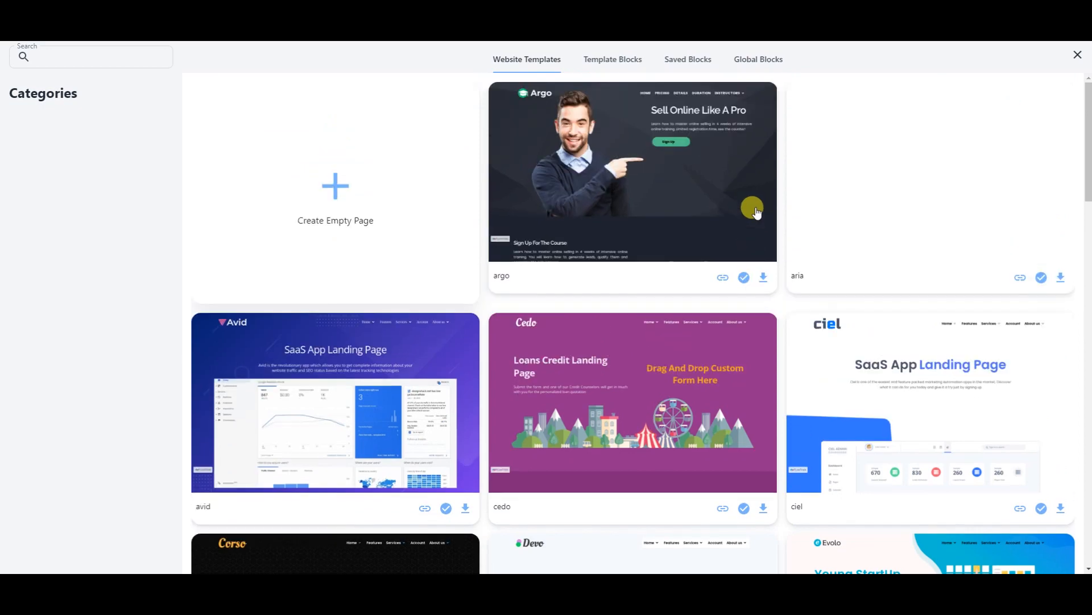
left_click(631, 63)
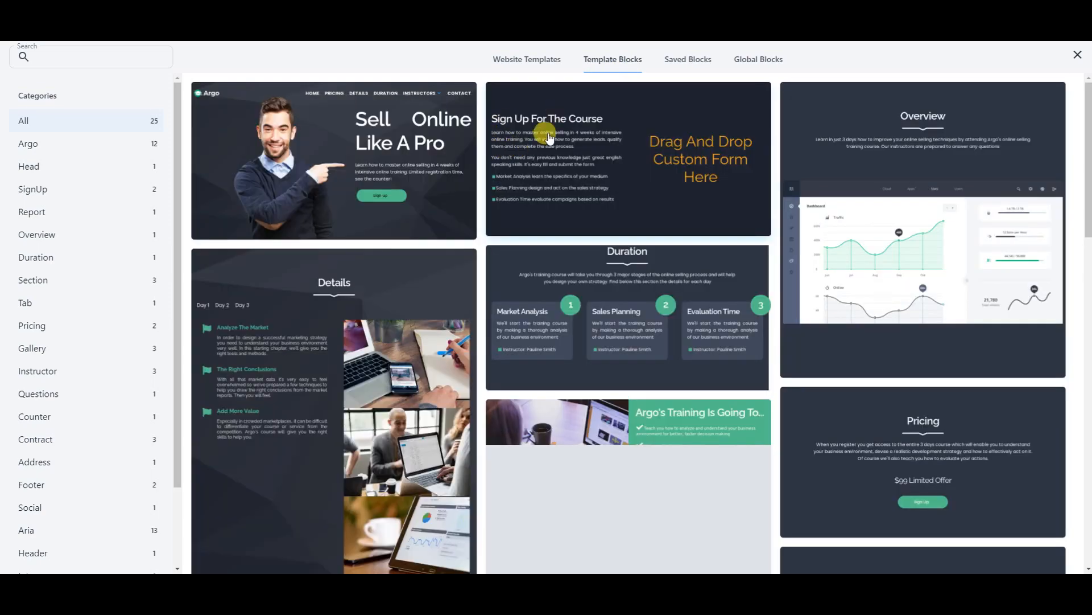
scroll(575, 264, "down", 5)
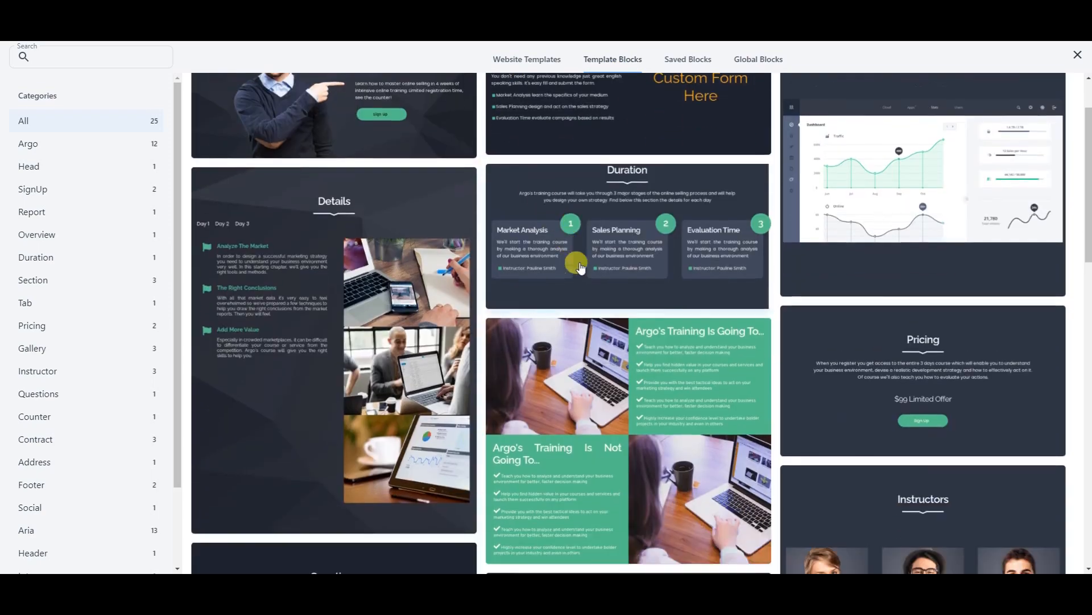
scroll(644, 278, "down", 10)
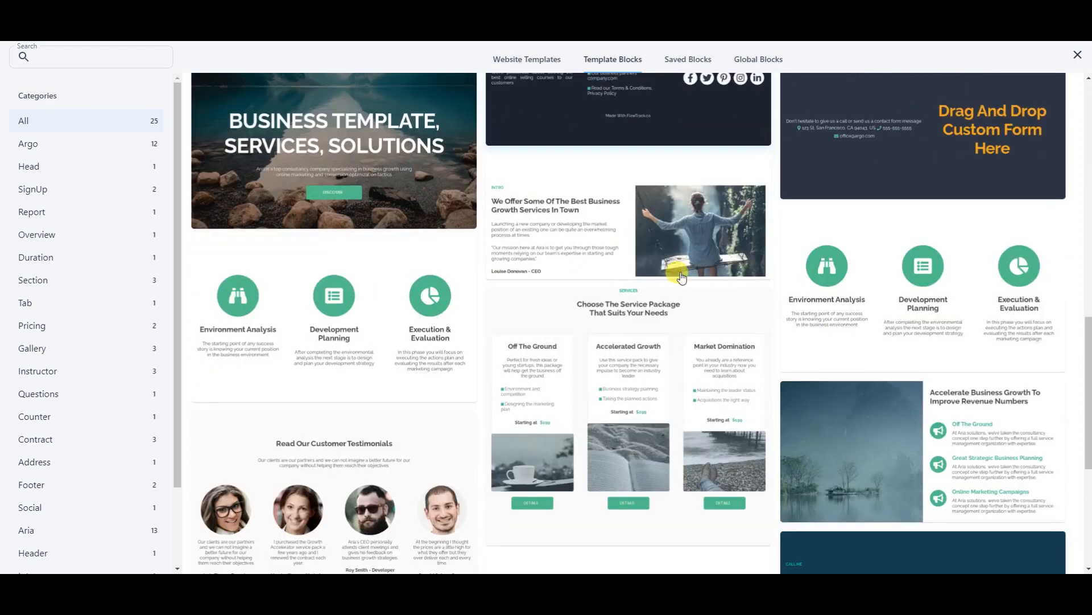
scroll(665, 262, "up", 15)
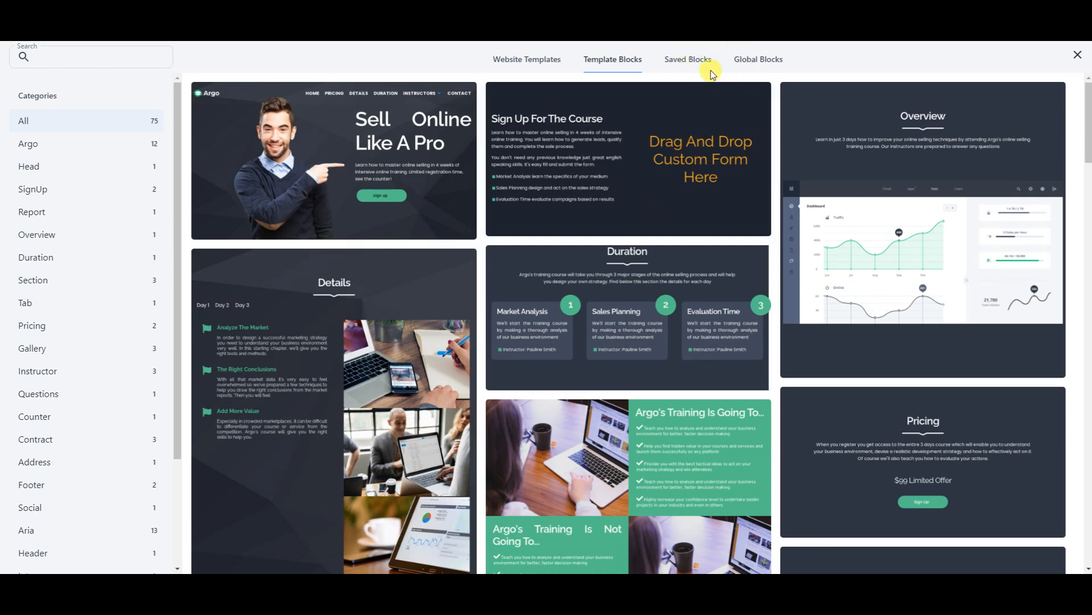
left_click(761, 62)
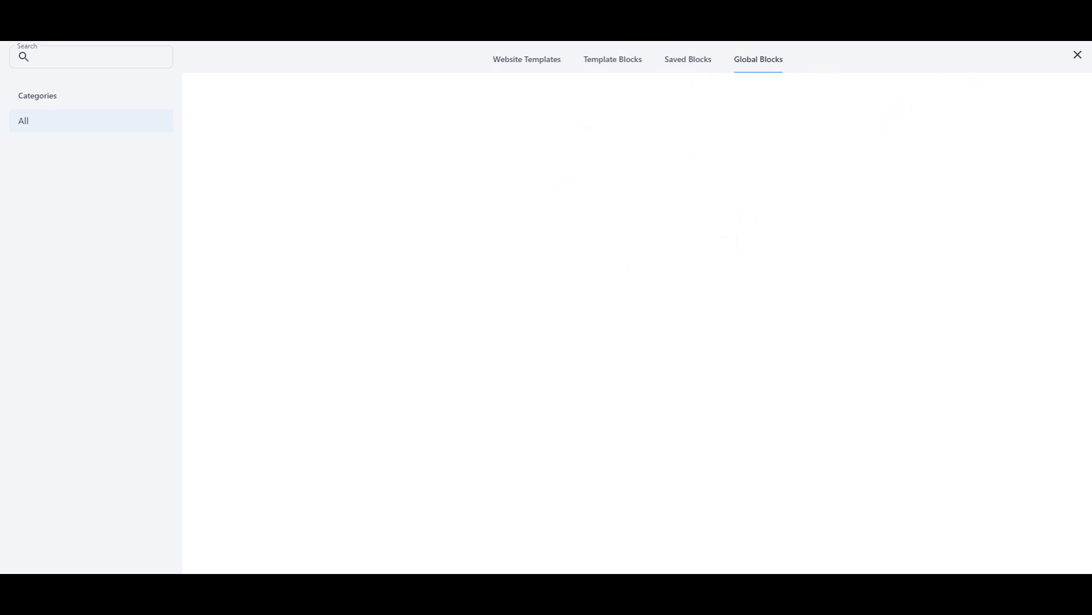
left_click(1078, 55)
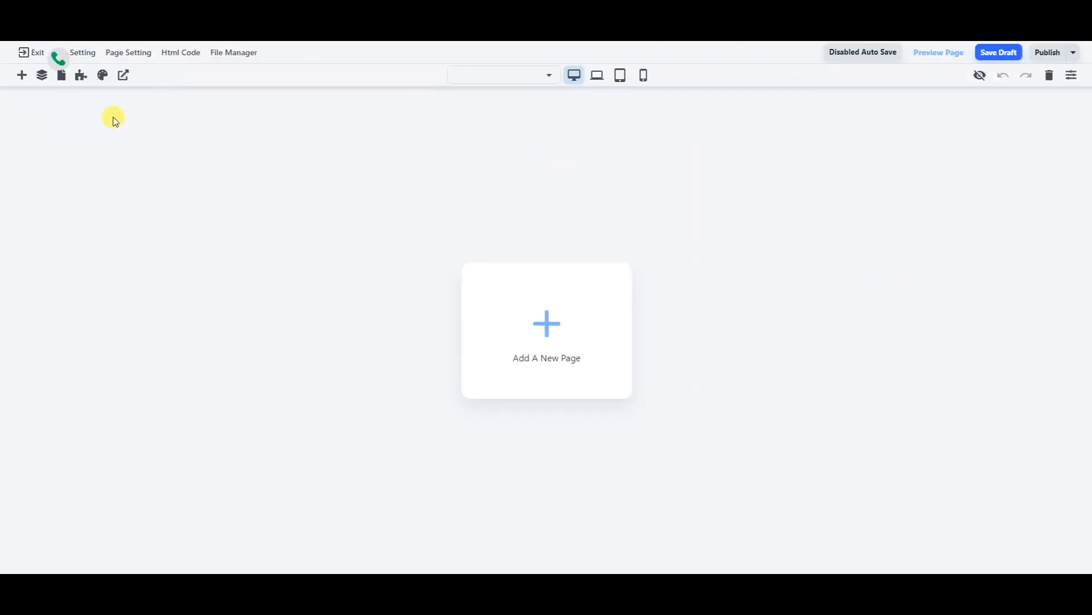
- In Site Setting, set the NEW LOGO EMBLEM Favicon file as the site's favicon
left_click_drag(56, 58, 61, 136)
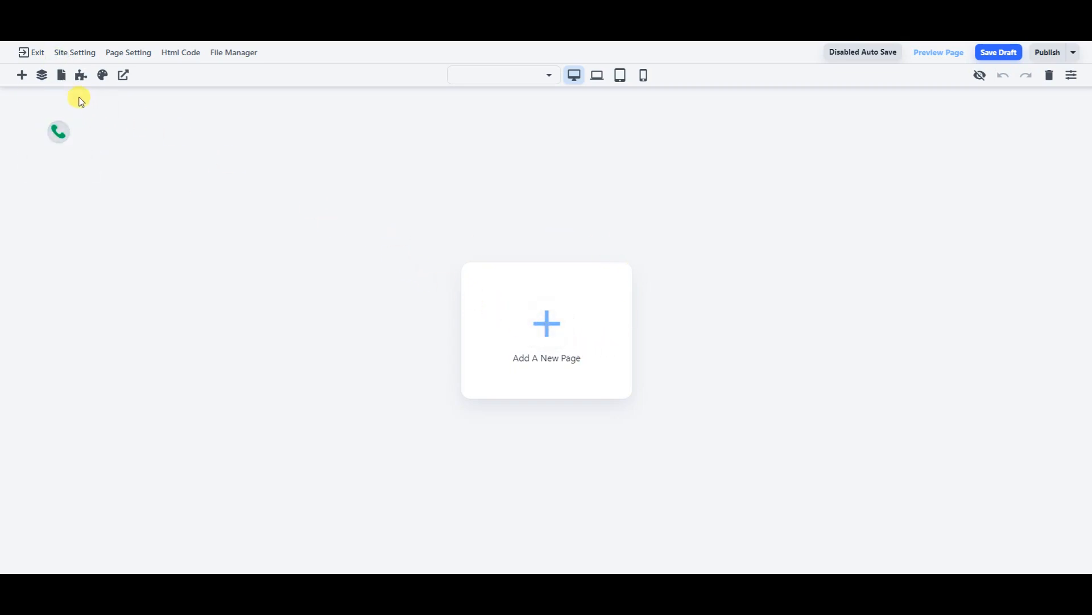
left_click(73, 54)
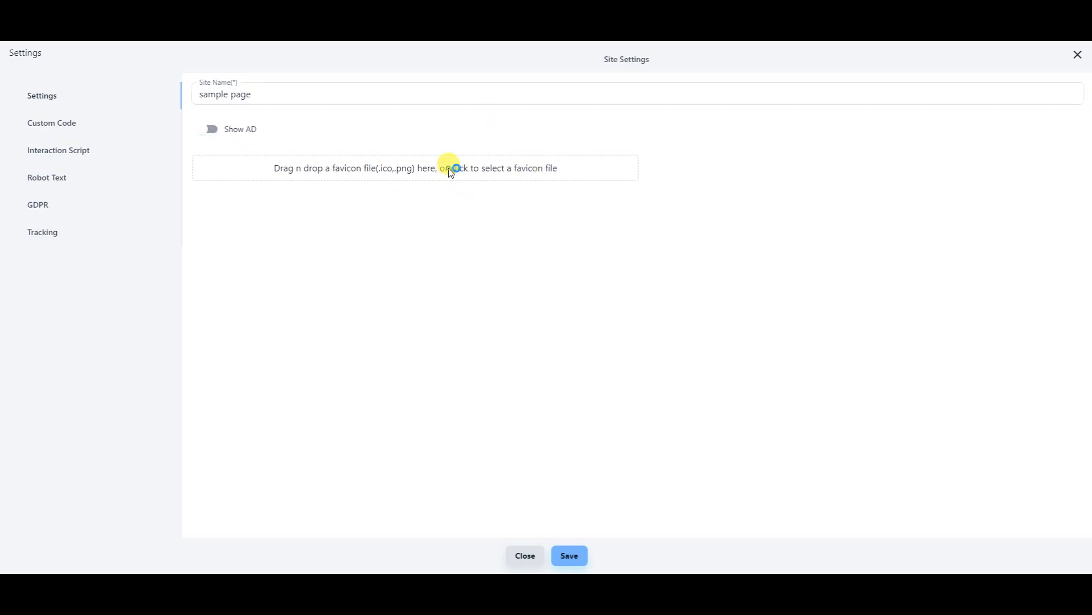
left_click(524, 176)
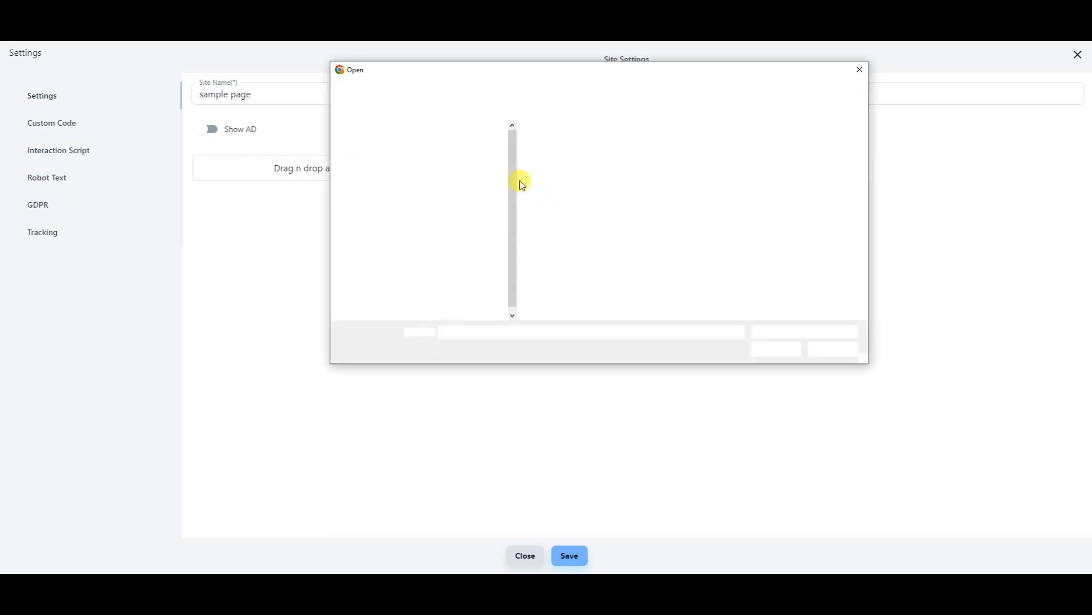
double_click(567, 266)
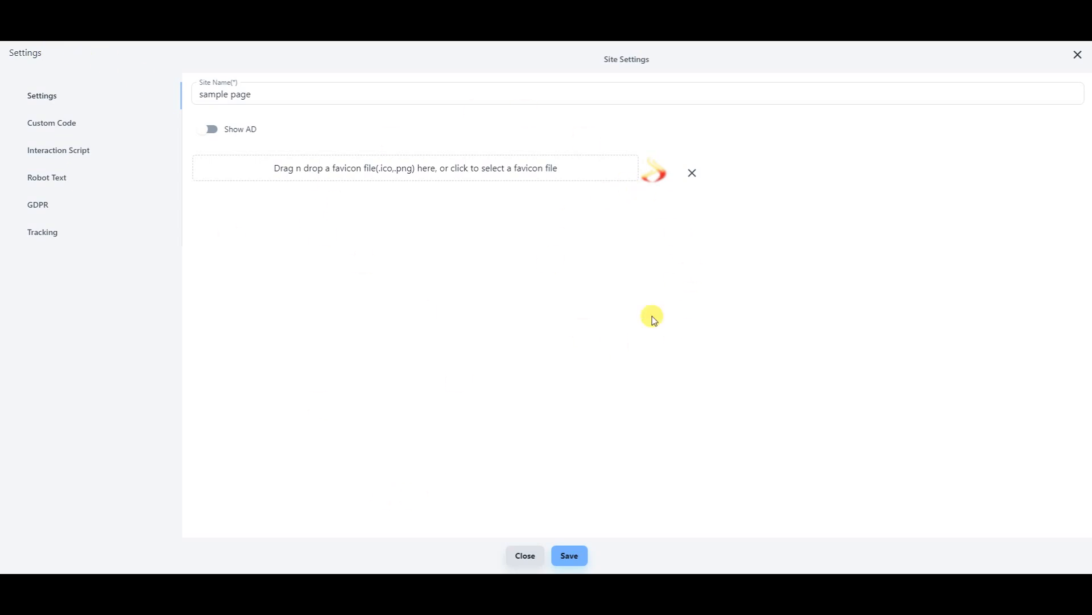
- Review the custom code, interaction script, robots, GDPR and tracking site settings, then open Page Setting
left_click(51, 124)
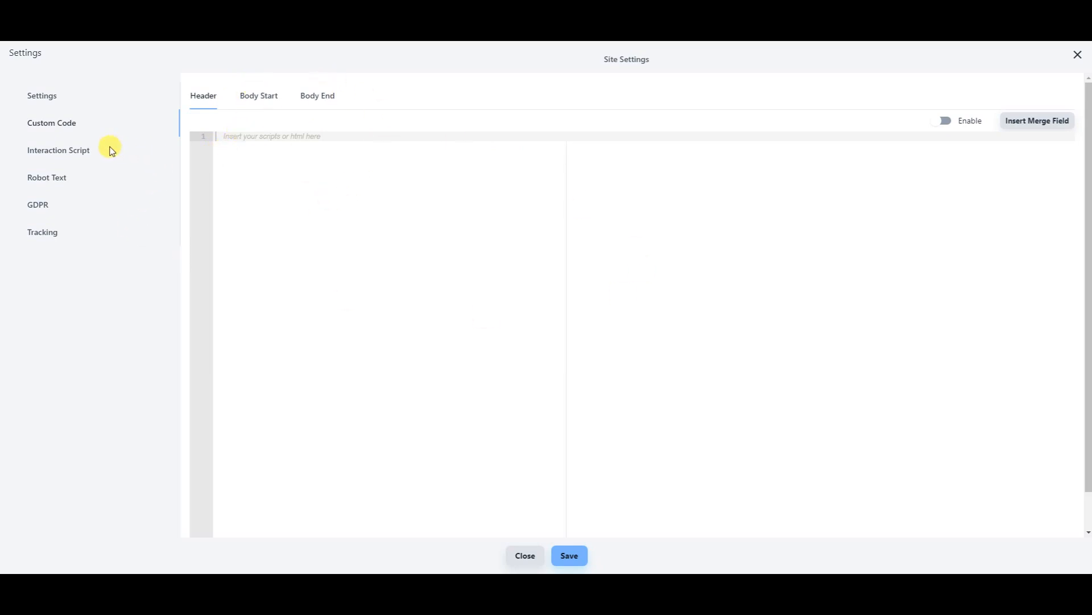
left_click(80, 148)
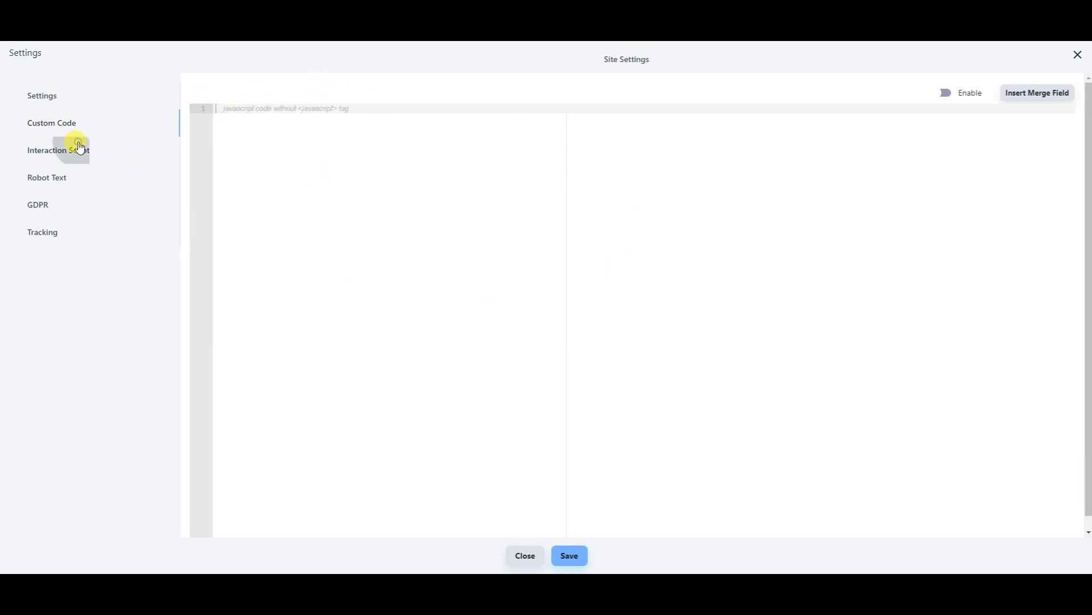
left_click(50, 180)
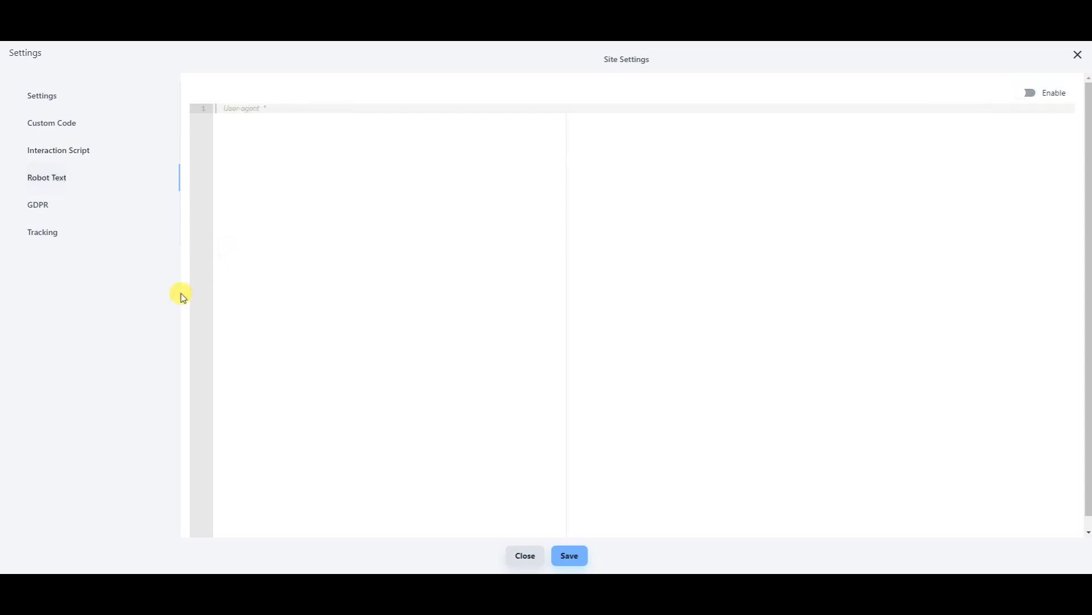
left_click(46, 205)
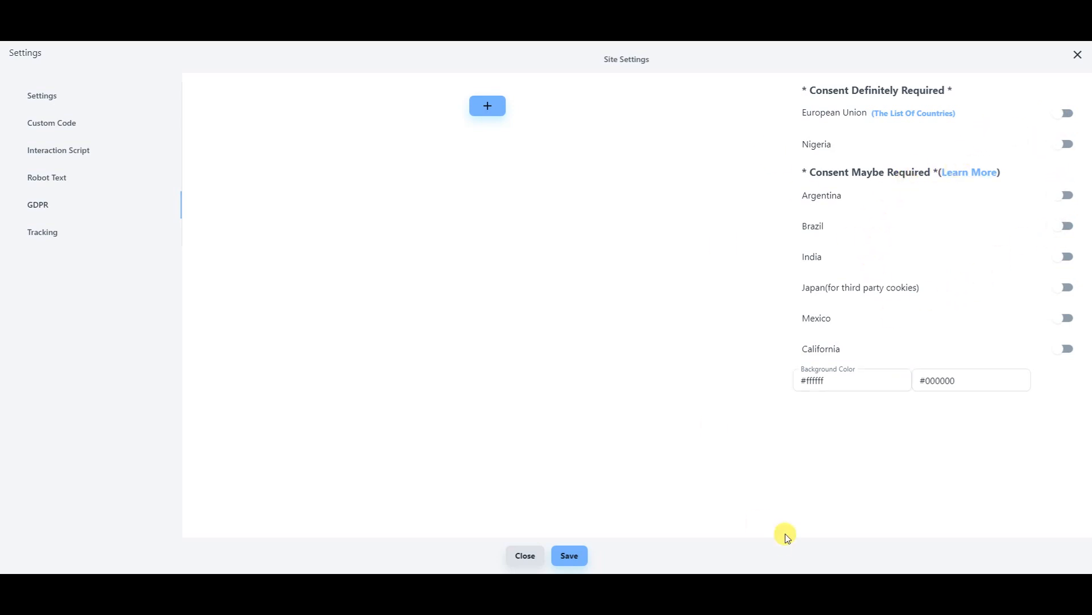
left_click(48, 241)
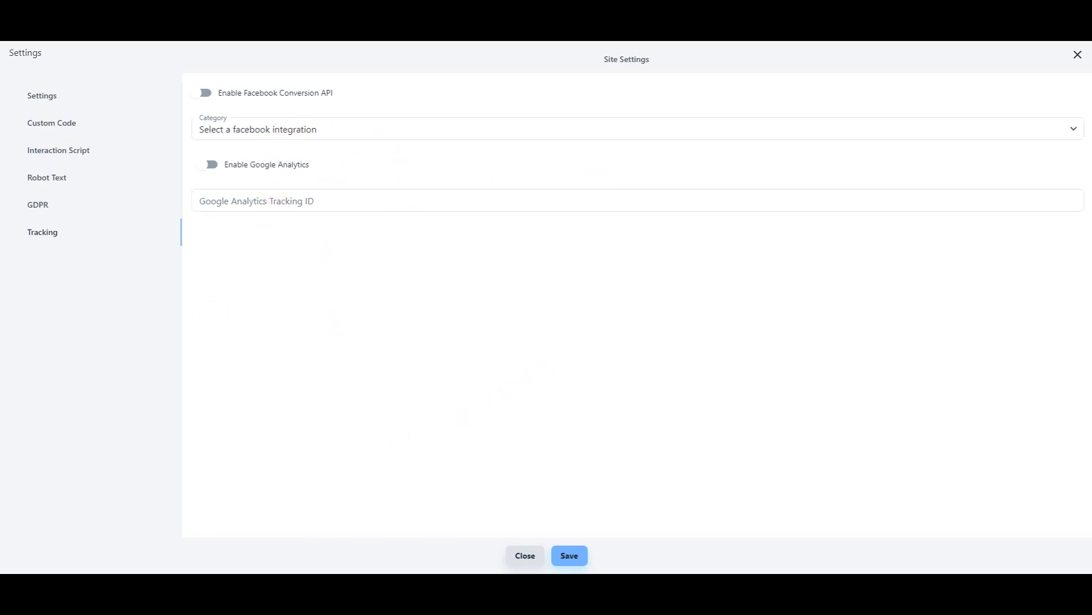
left_click(1078, 55)
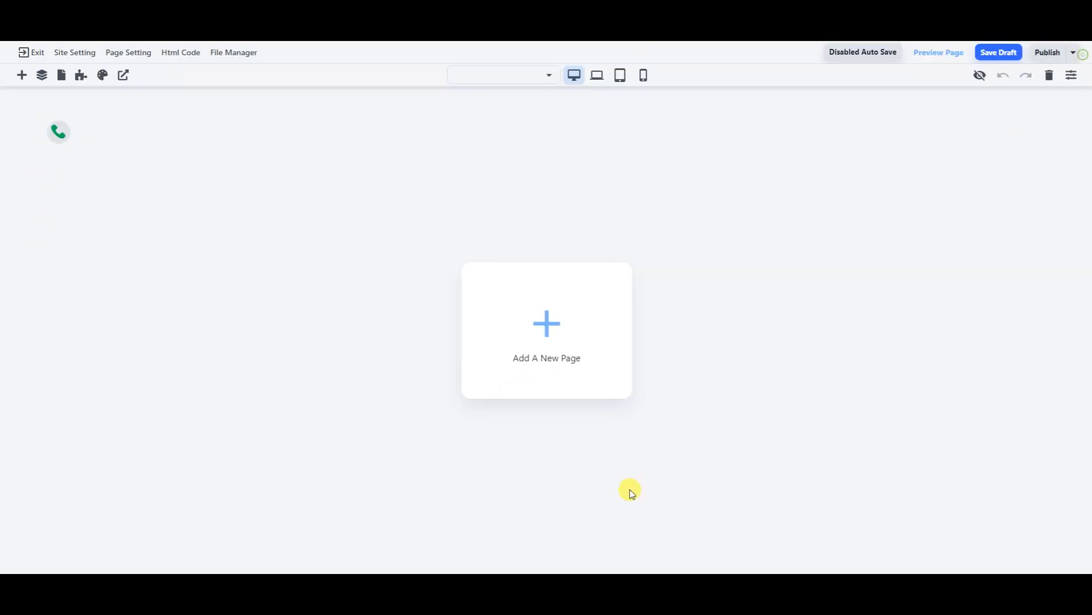
left_click(134, 51)
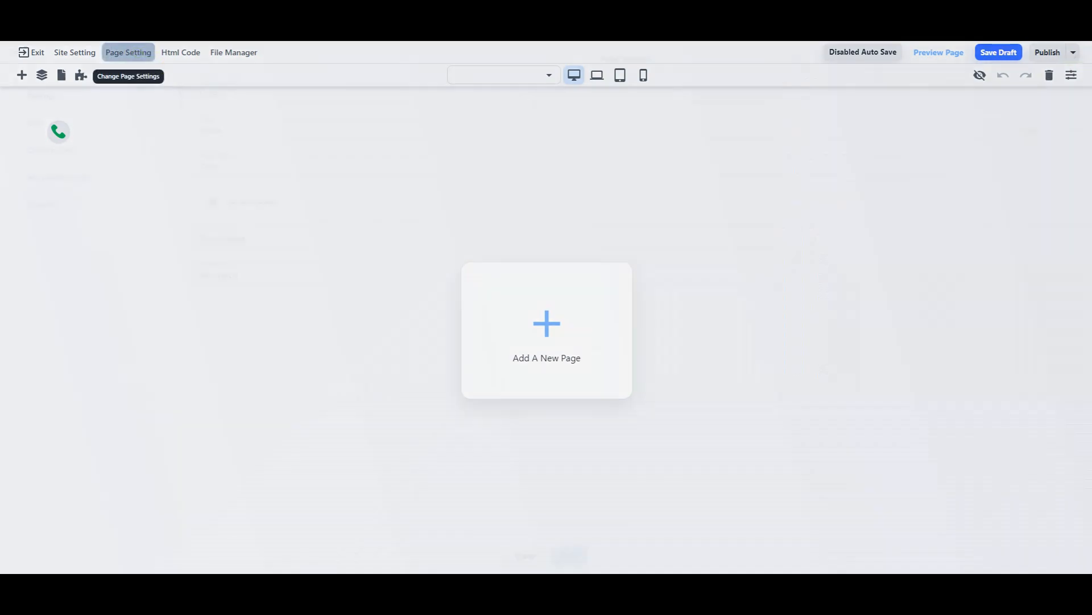
- Look over the page name, slug, title, CSS, custom code and tracking settings, then close them
left_click(242, 98)
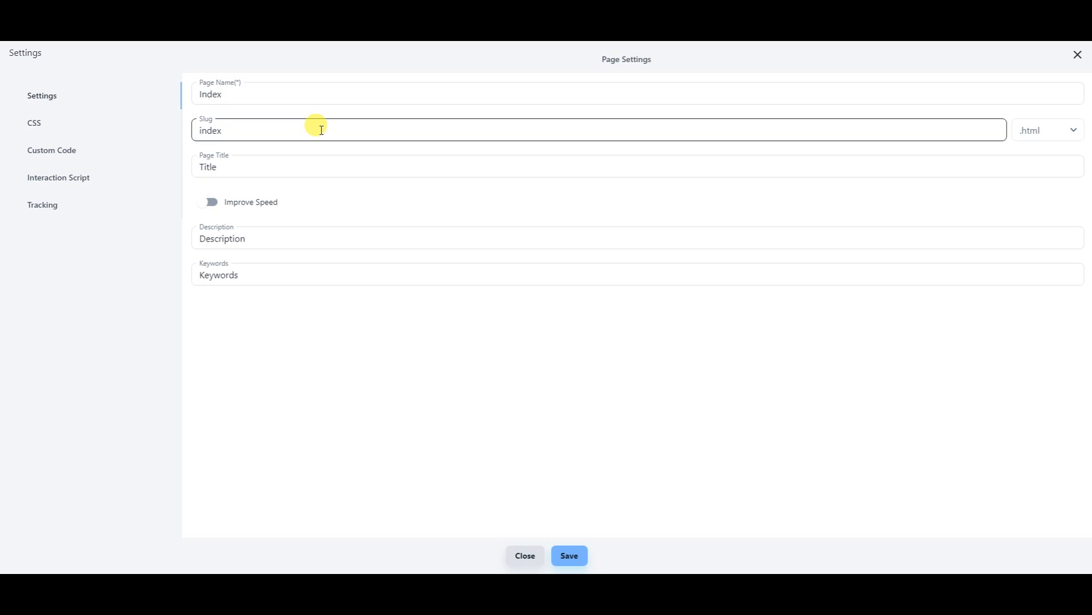
left_click(226, 133)
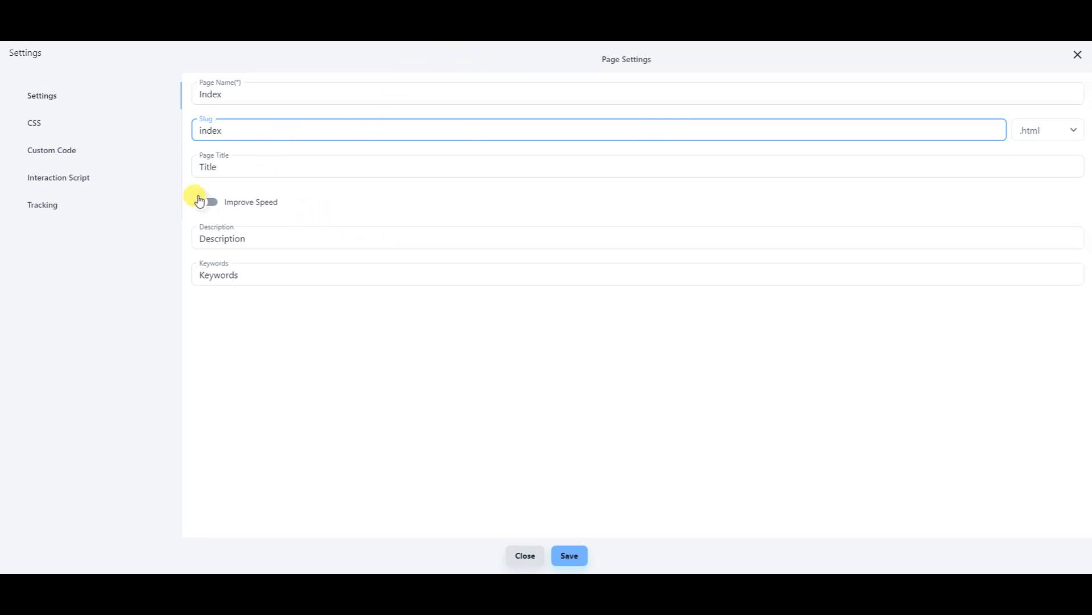
left_click(234, 170)
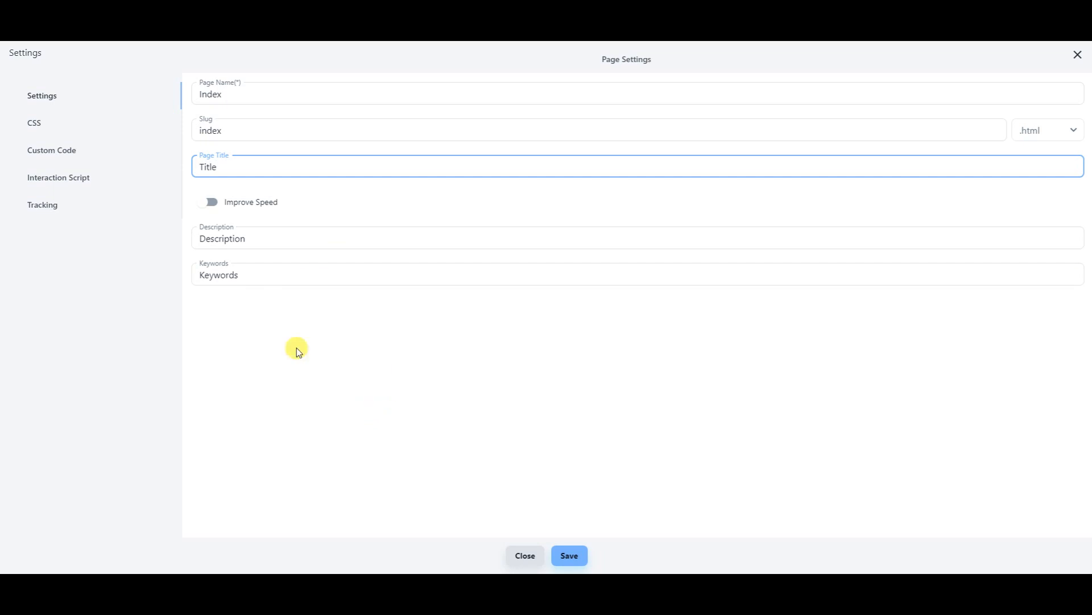
left_click(35, 124)
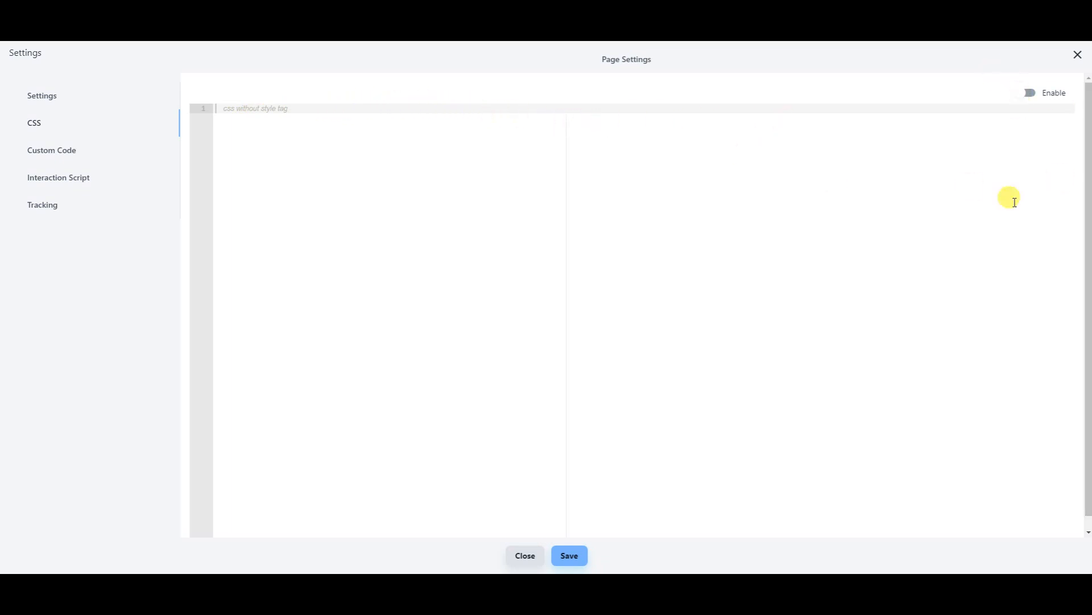
left_click(67, 152)
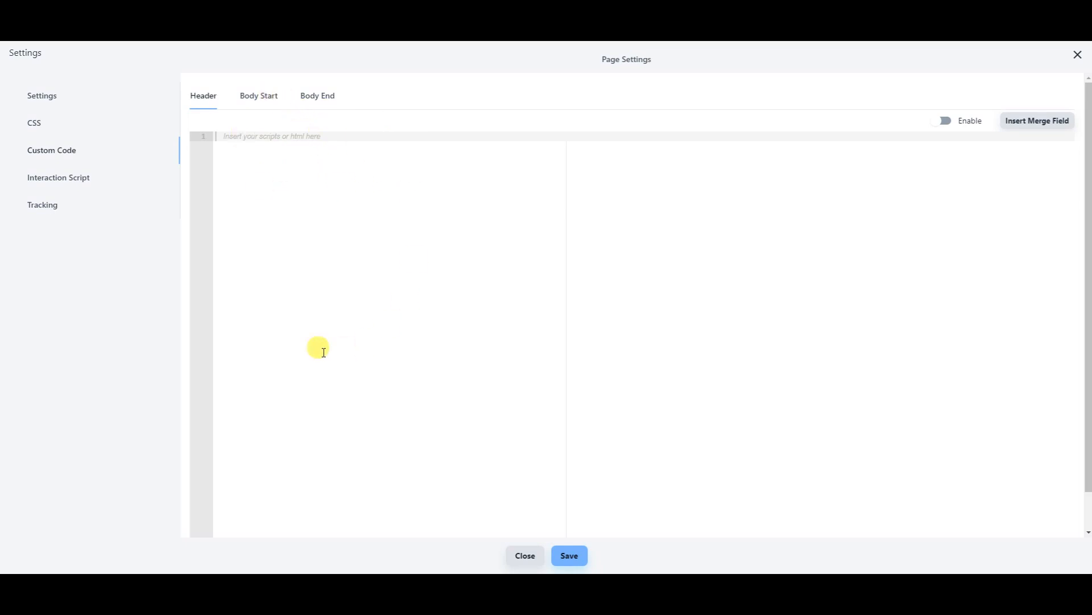
left_click(42, 202)
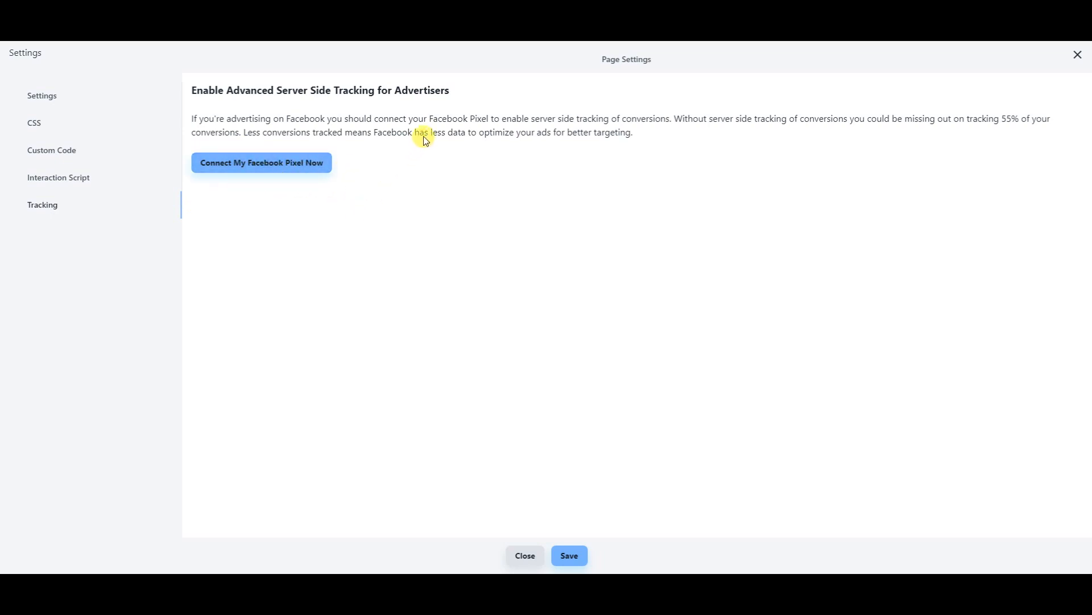
left_click(526, 555)
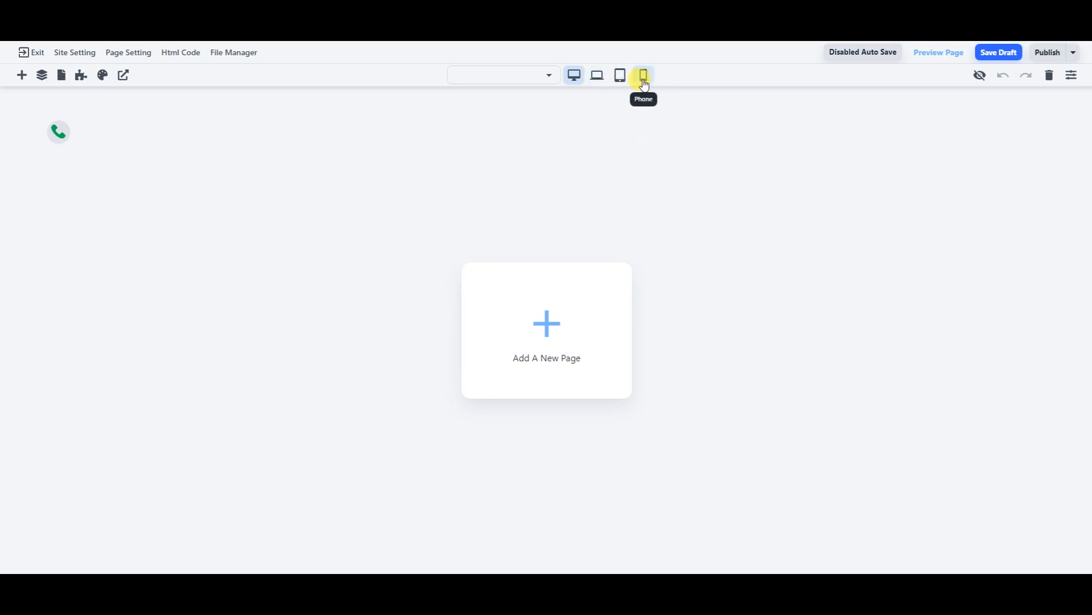
- List the site's pages in the Page Manager: Custom Not Found Page and Custom Error Page
left_click(550, 76)
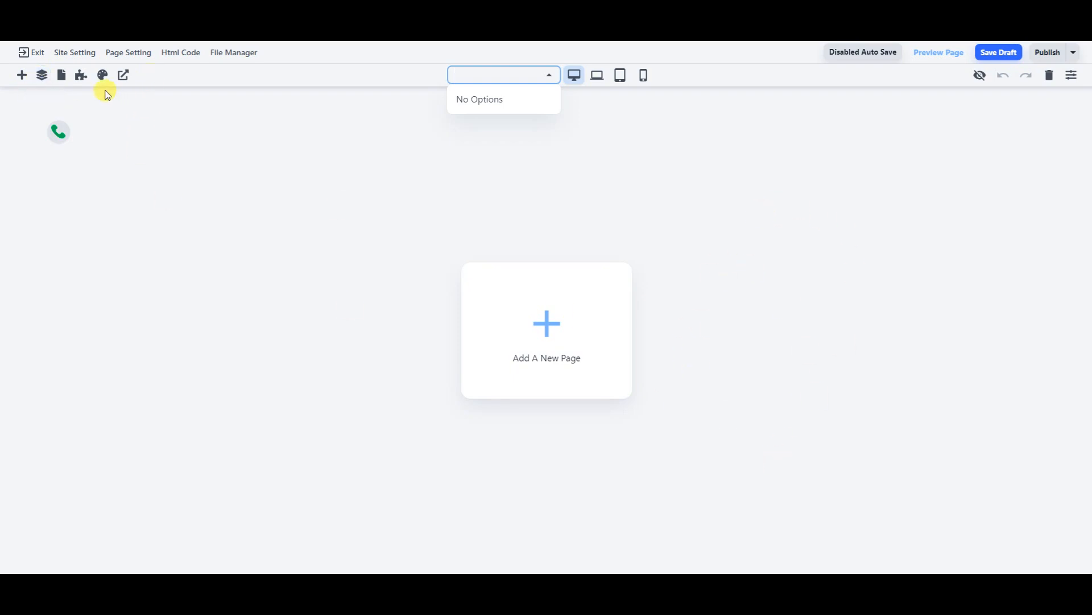
left_click(60, 77)
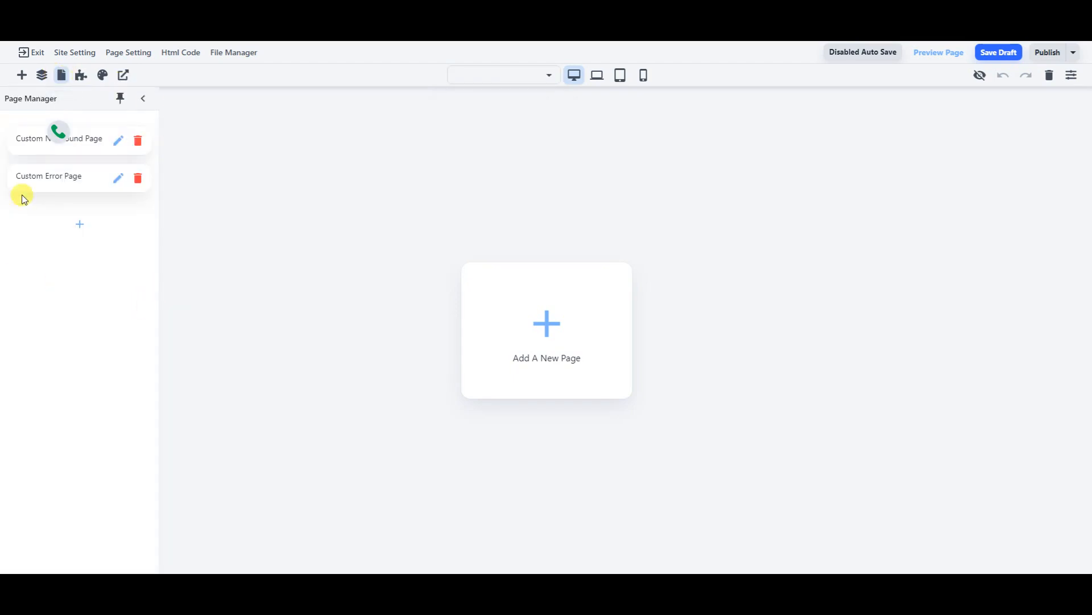
left_click_drag(59, 131, 216, 93)
left_click_drag(497, 68, 799, 54)
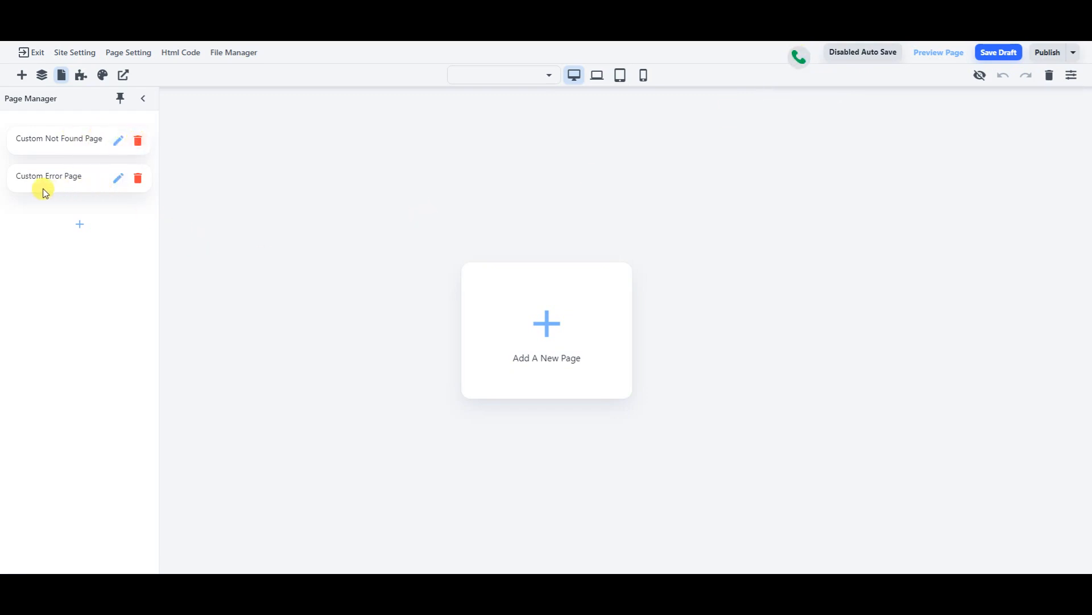
- Skim the new-page template gallery, then close it and the page manager panel
left_click(81, 225)
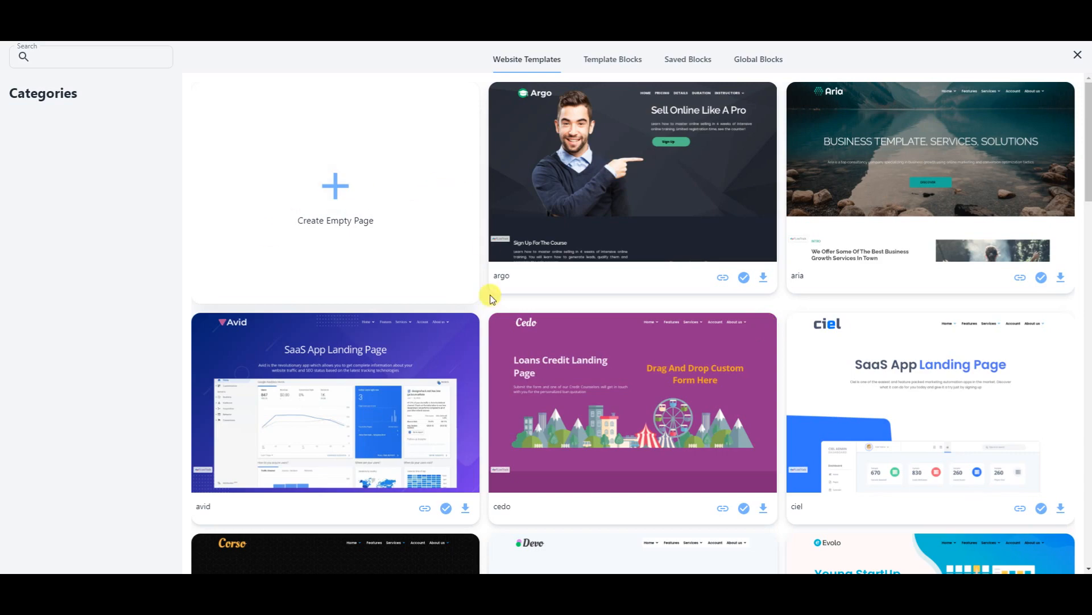
scroll(555, 462, "down", 1)
scroll(615, 336, "down", 5)
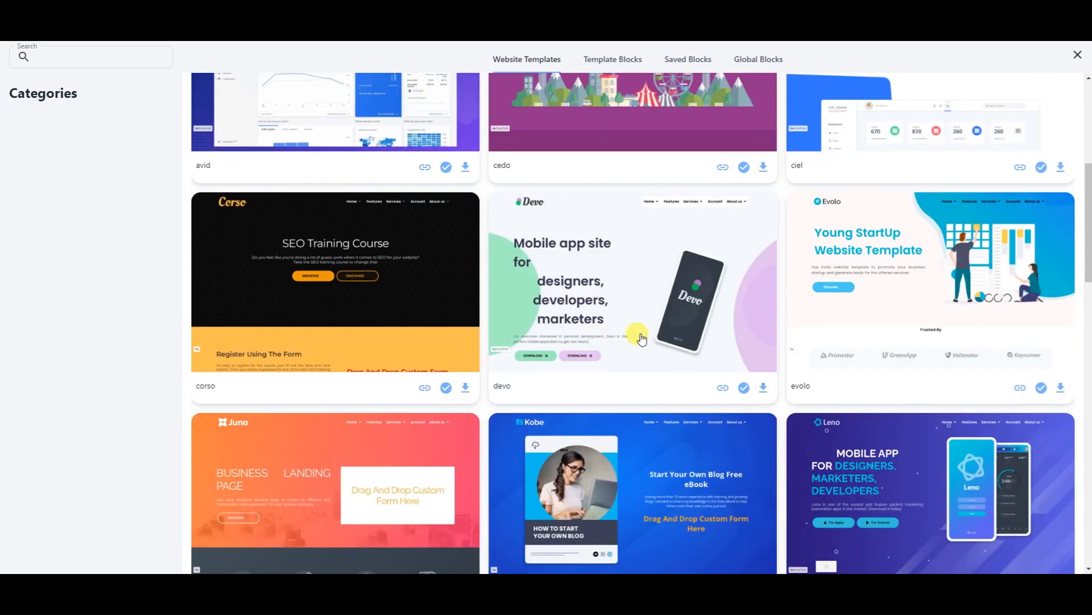
scroll(1036, 203, "up", 6)
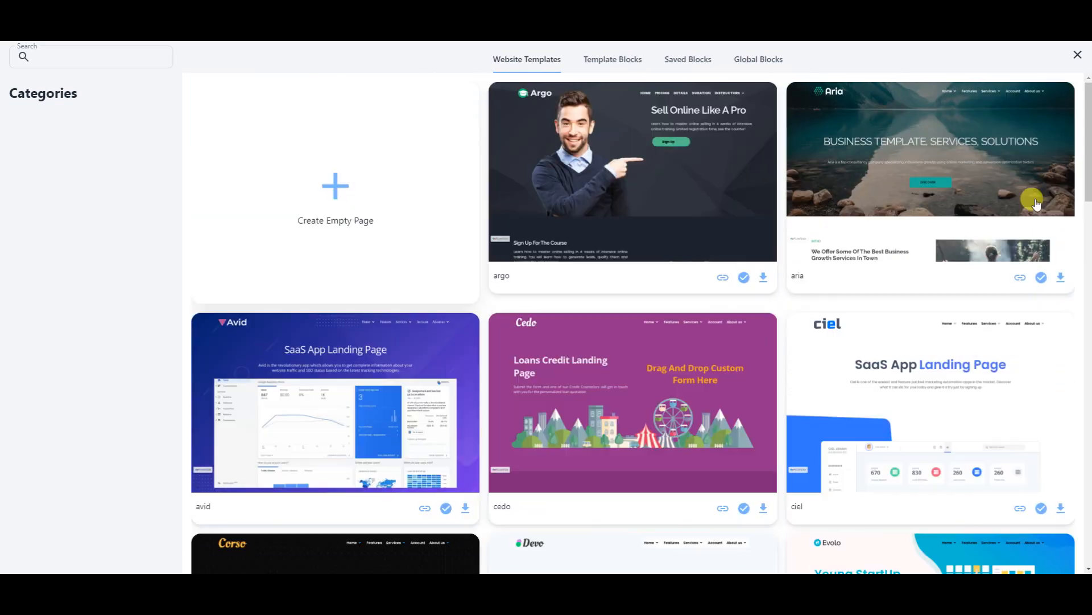
left_click(1078, 57)
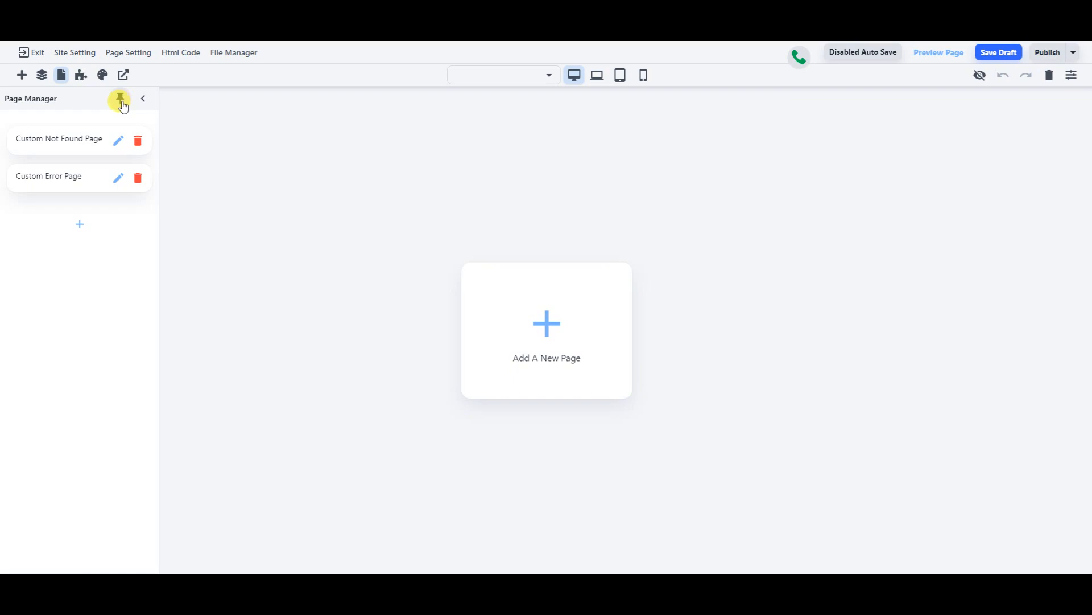
left_click(121, 102)
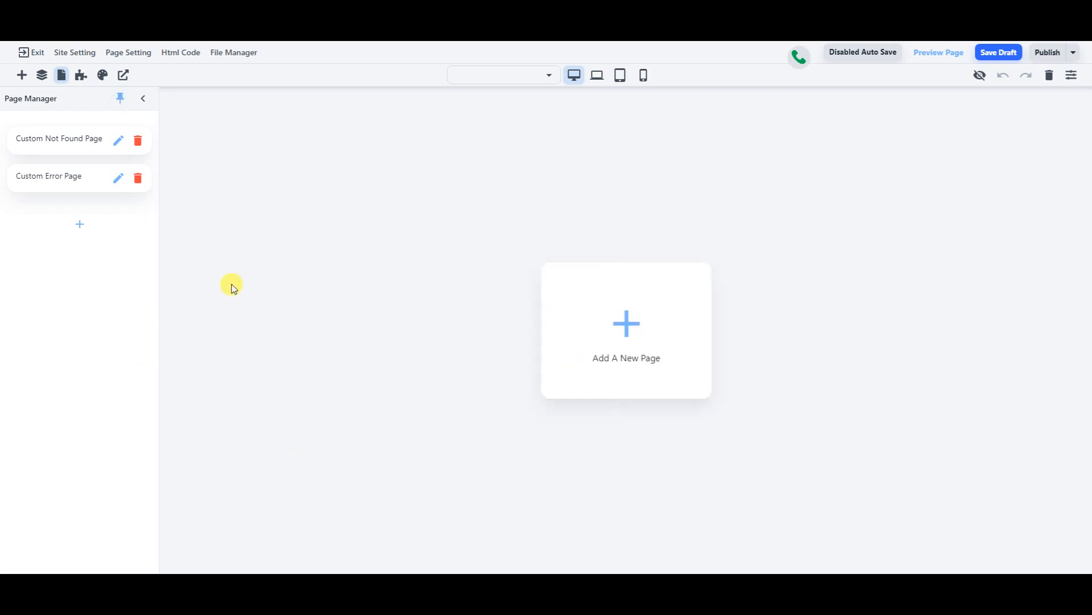
left_click(121, 103)
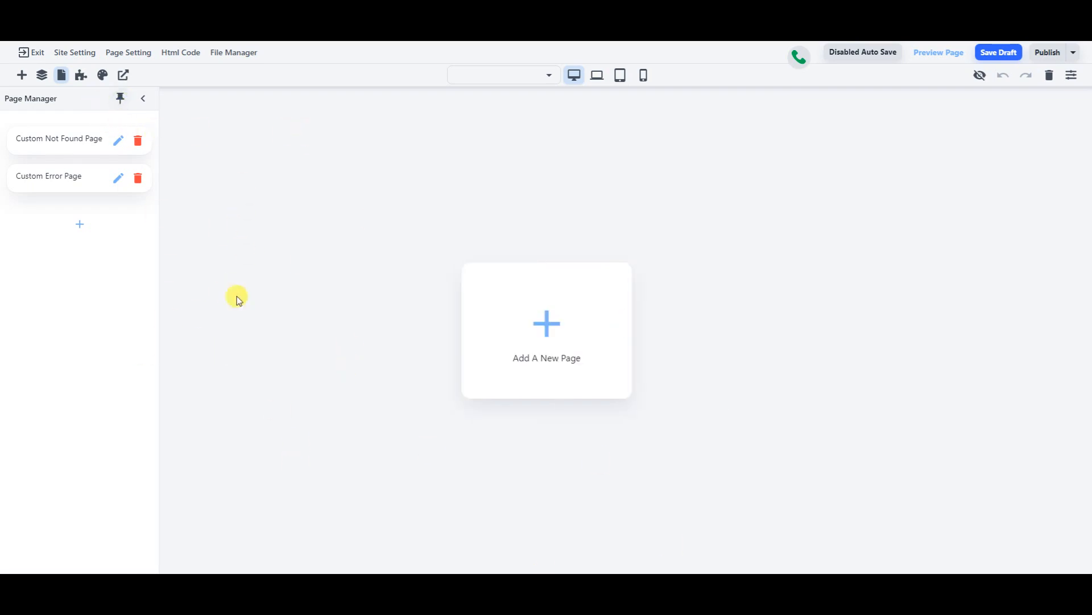
left_click(145, 100)
left_click(21, 79)
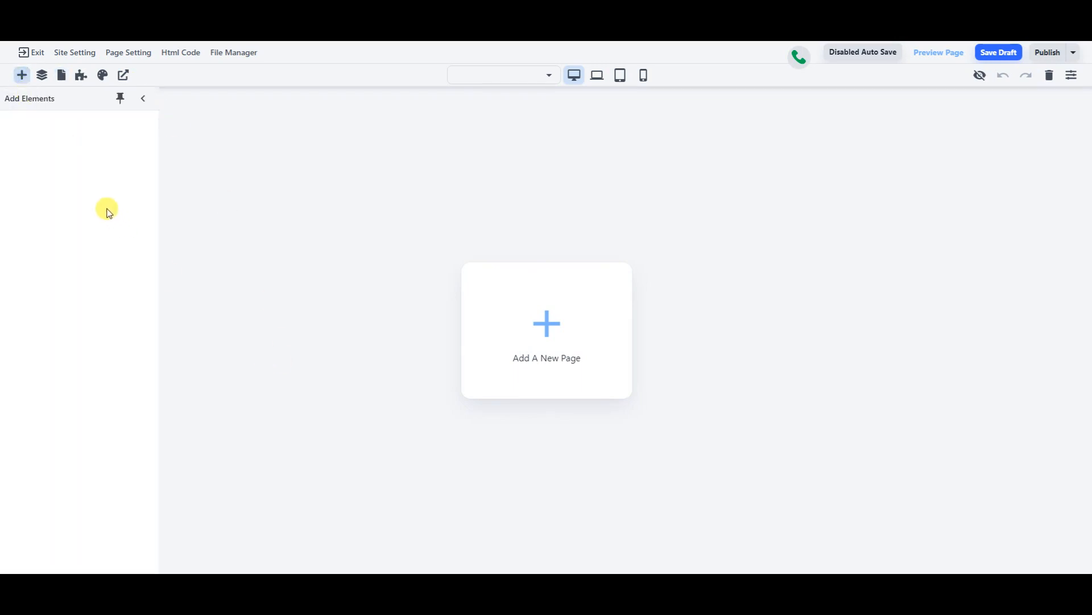
- Preview the argo website template and browse Template Blocks such as Details, Duration, Pricing and Instructors
left_click(544, 332)
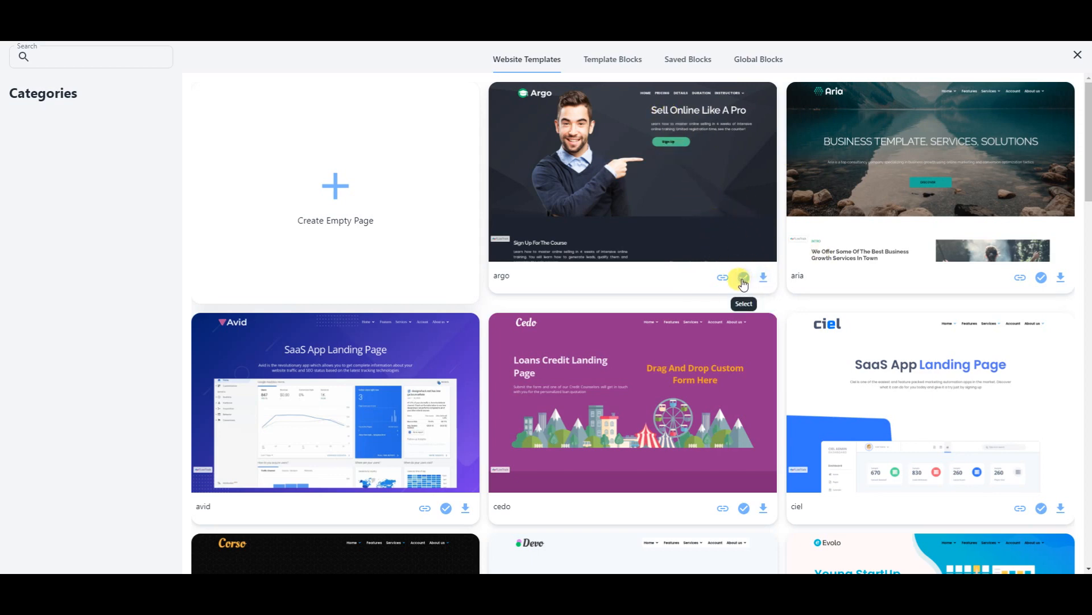
left_click(670, 186)
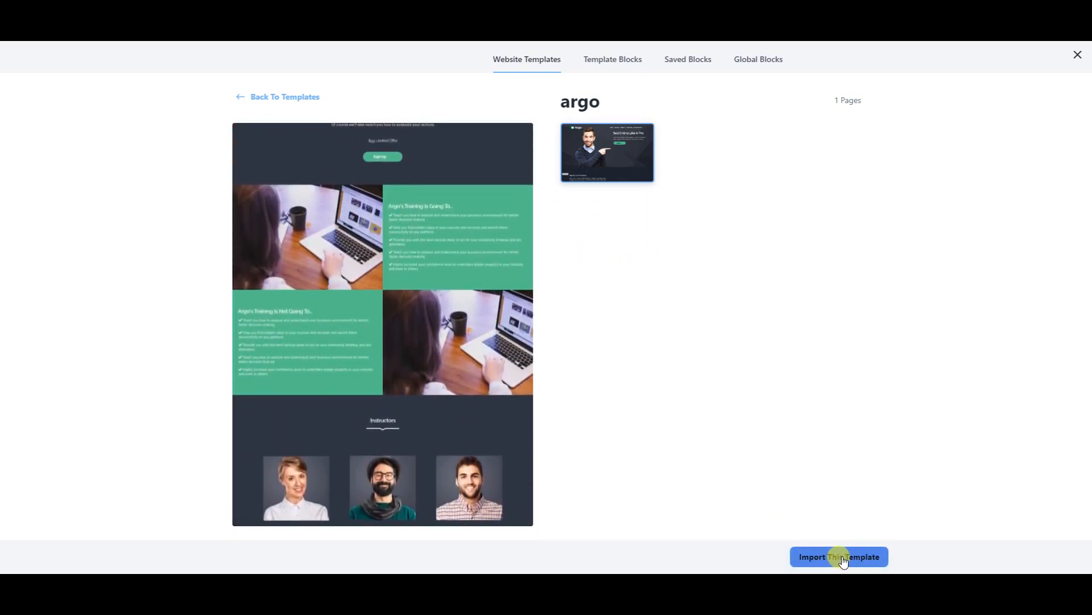
left_click(602, 66)
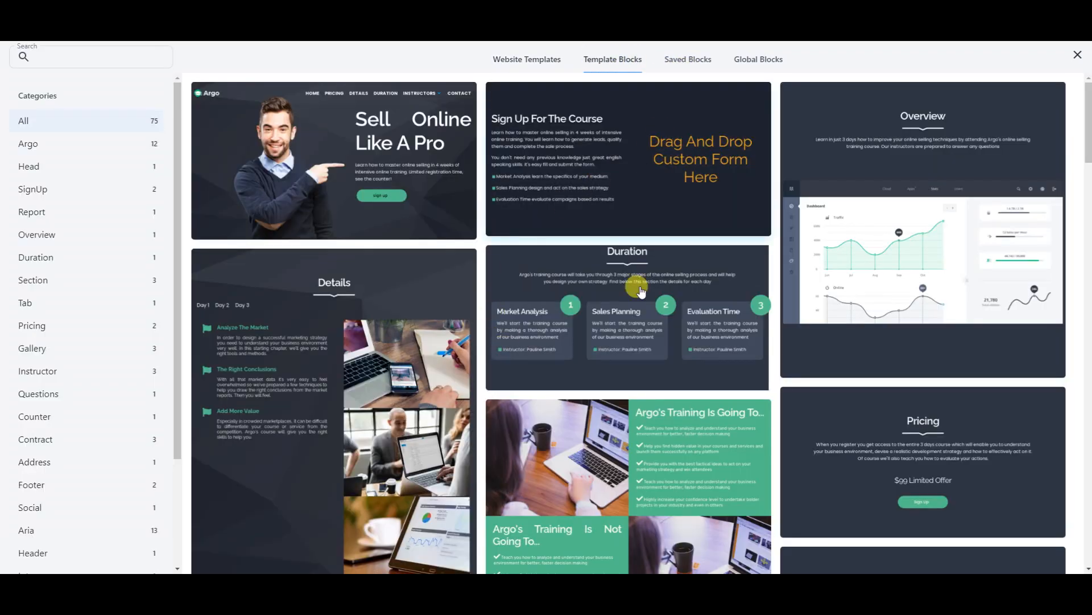
scroll(807, 242, "down", 8)
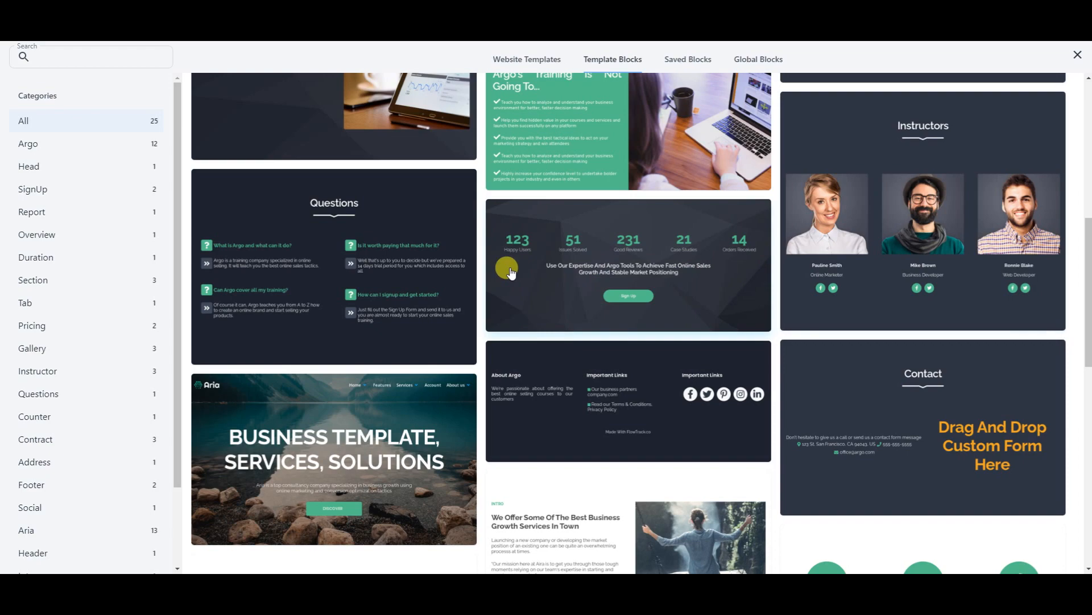
scroll(576, 224, "up", 8)
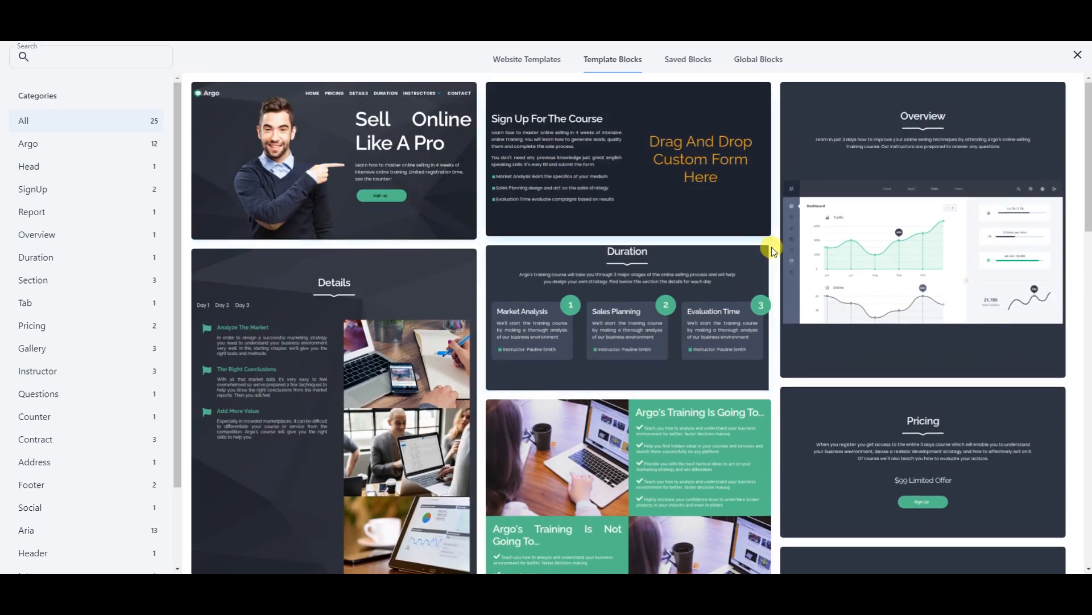
scroll(772, 247, "down", 7)
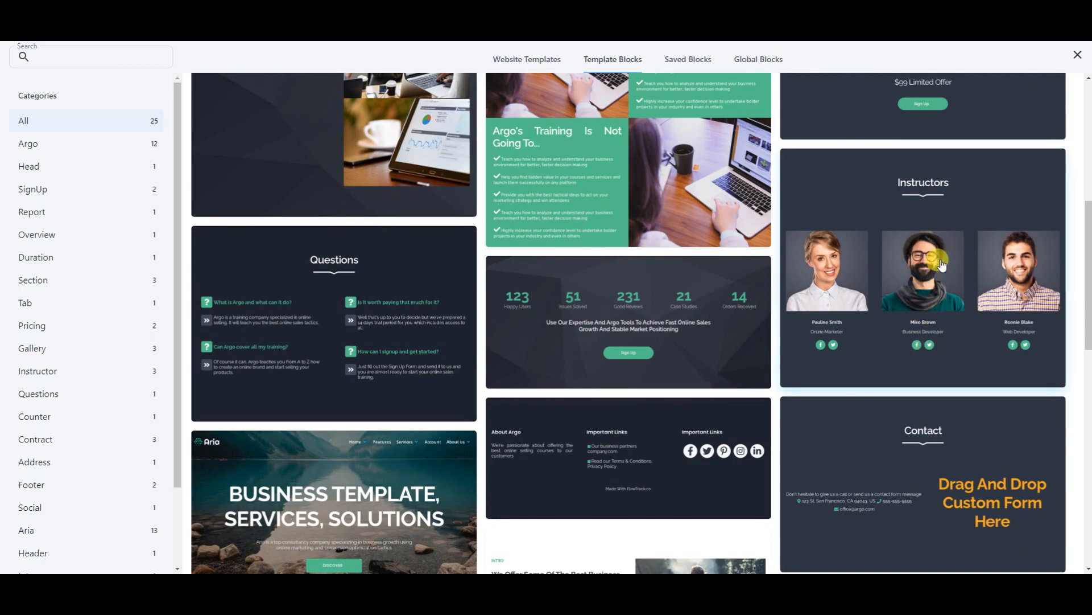
scroll(655, 371, "down", 7)
scroll(655, 371, "down", 2)
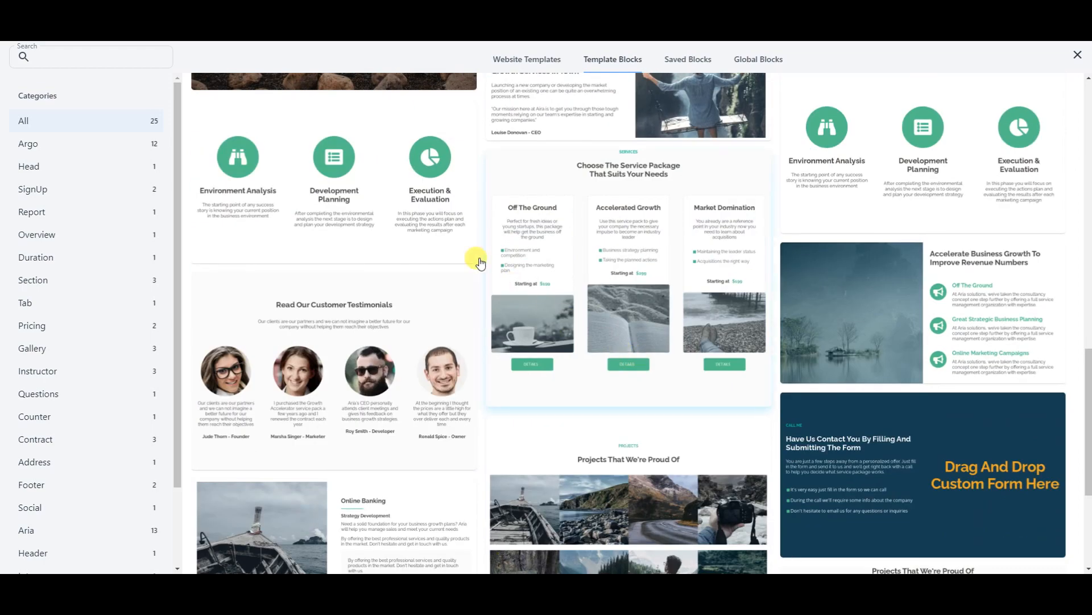
left_click_drag(1089, 316, 1088, 154)
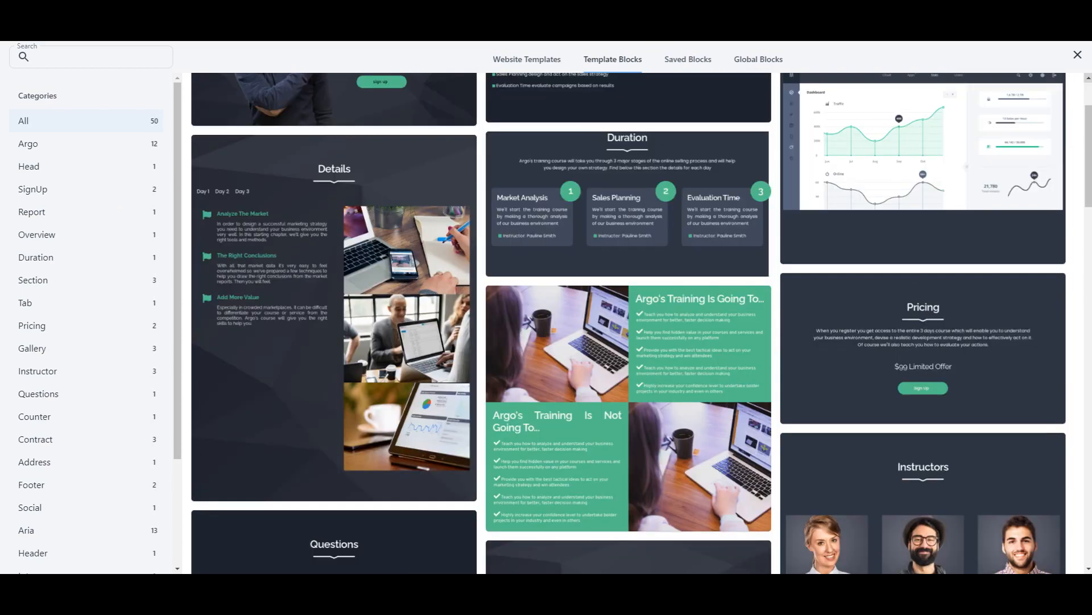
- Add an empty page without a template, showing 'Welcome to Your New Website!'
left_click(1073, 61)
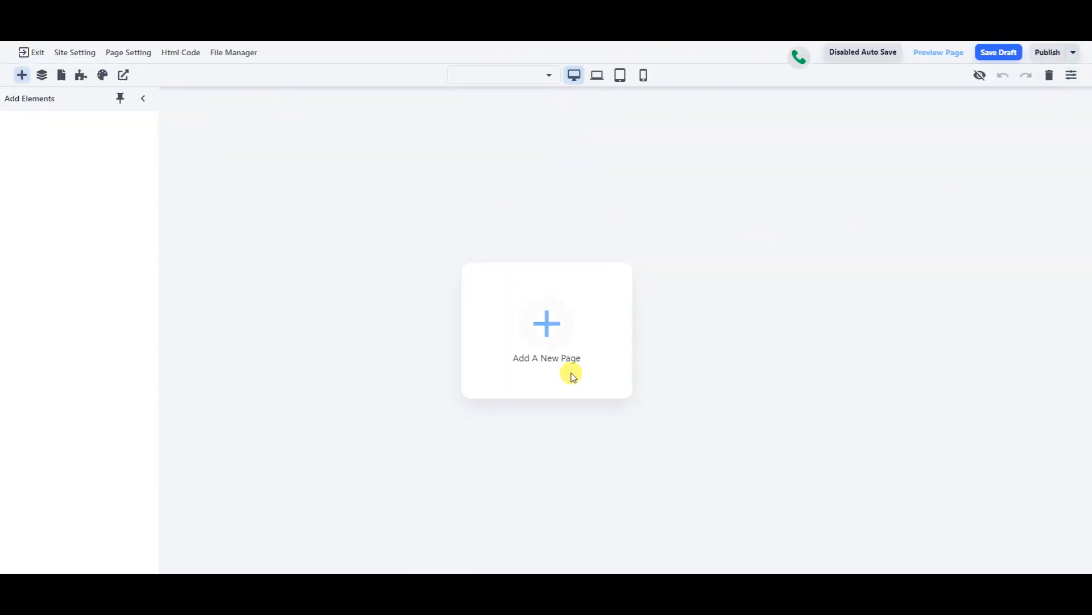
left_click(545, 348)
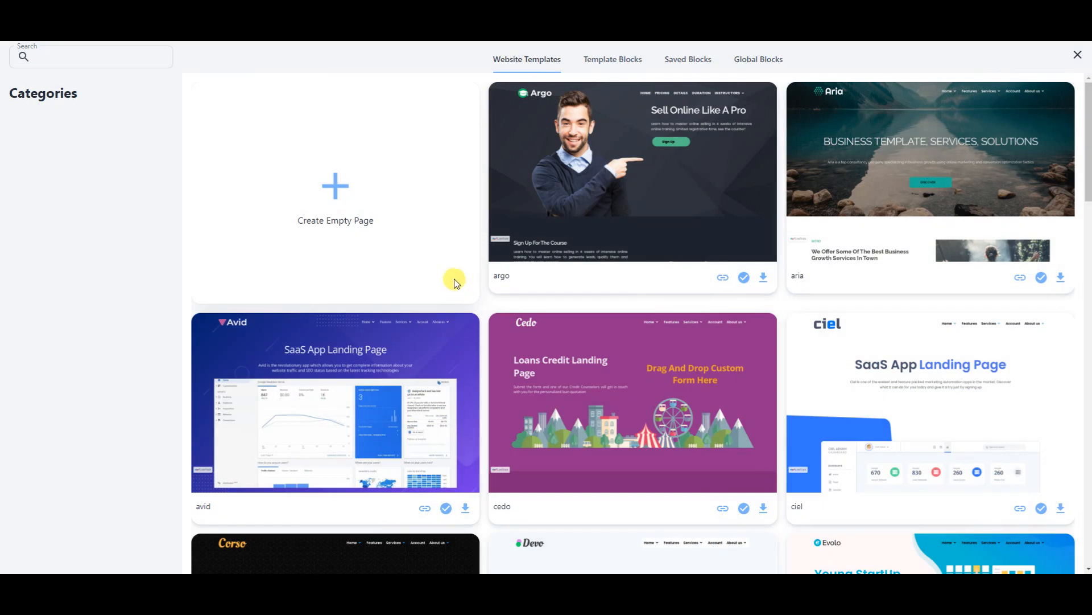
left_click(335, 186)
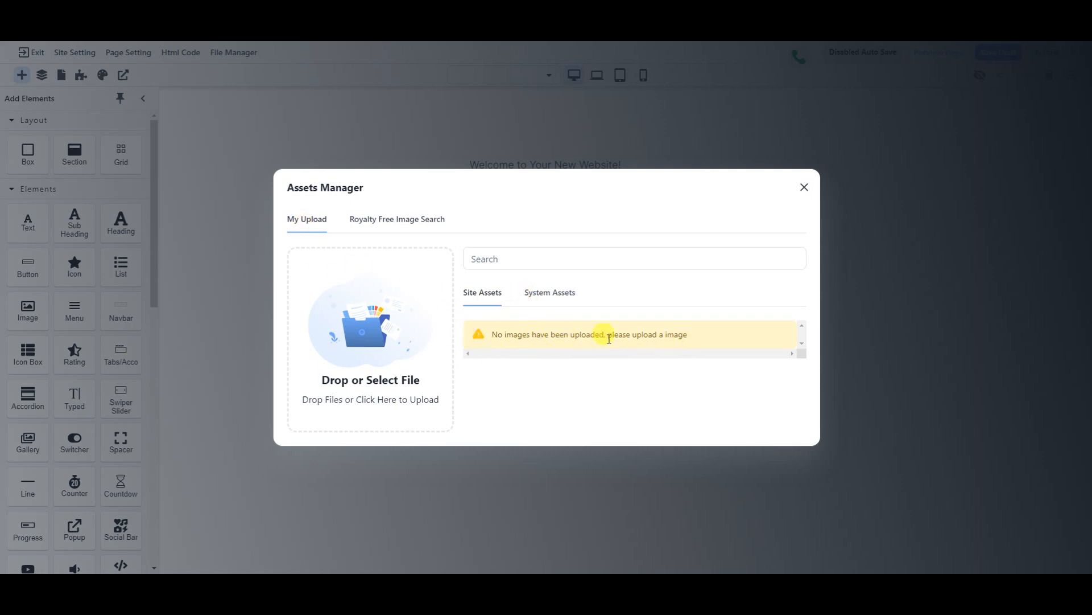
- Search the royalty-free images for 'friendly smile'
left_click(400, 224)
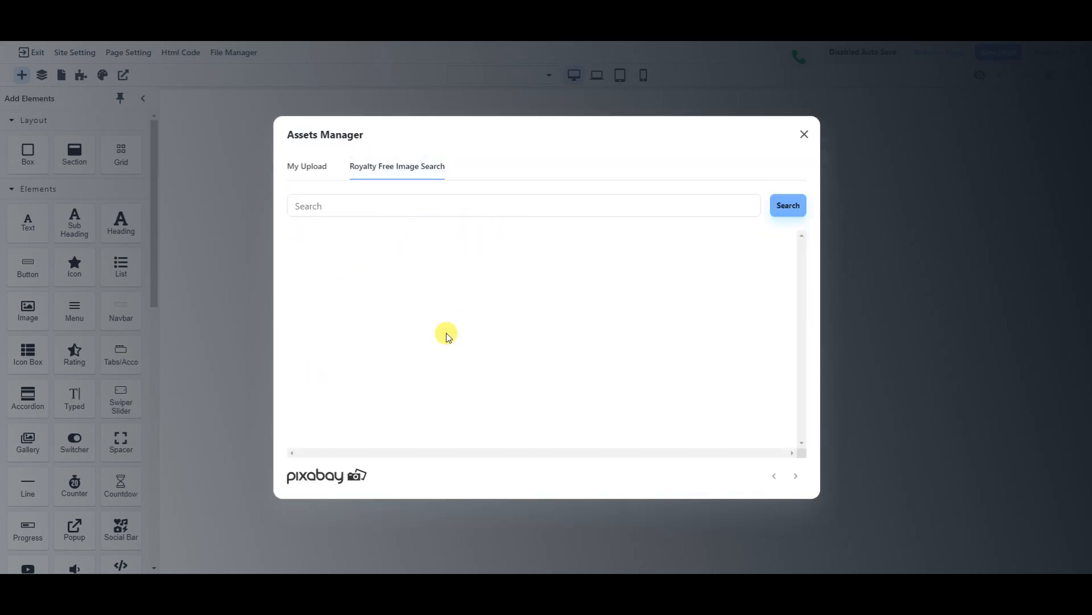
left_click(452, 204)
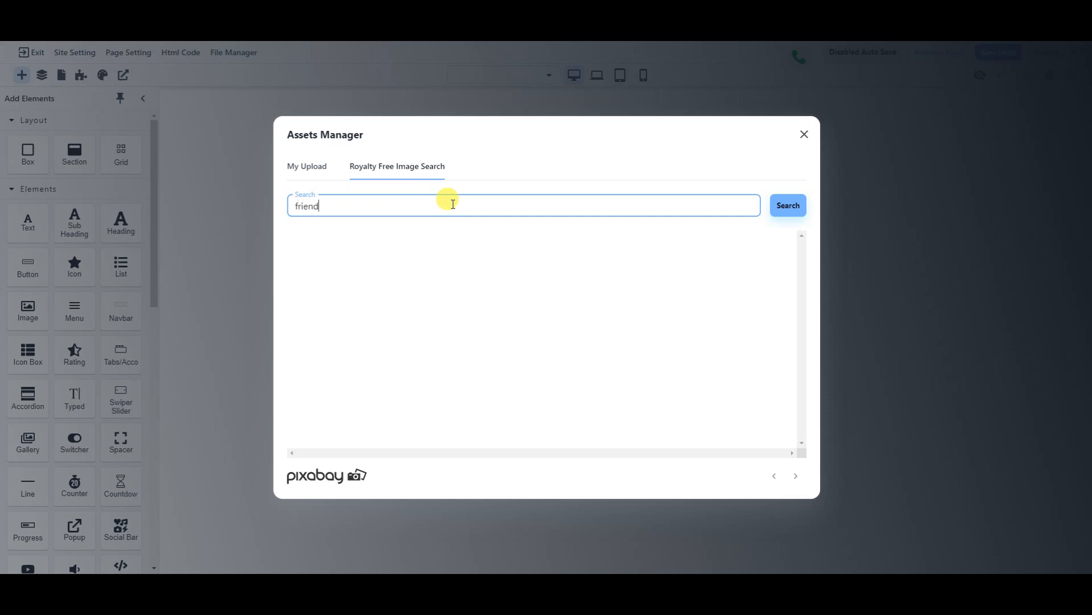
type("friendly smile")
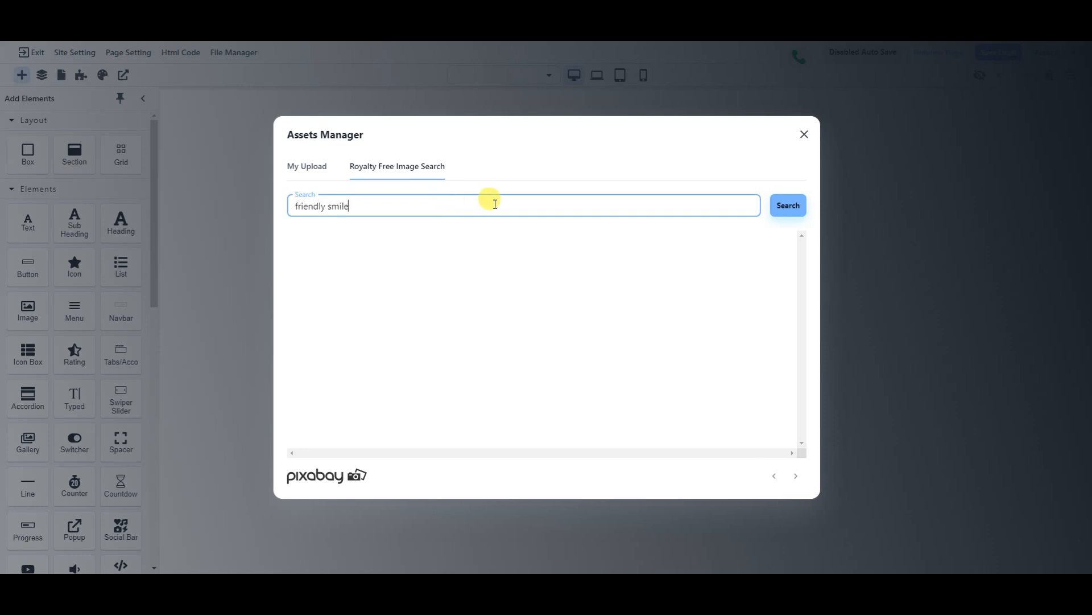
left_click(778, 214)
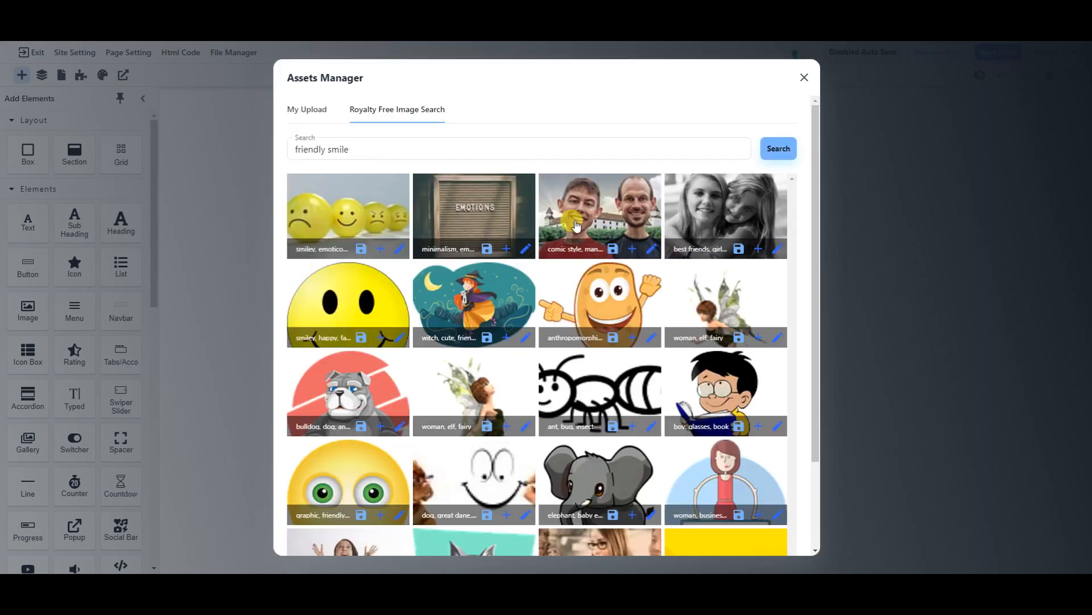
scroll(613, 278, "down", 2)
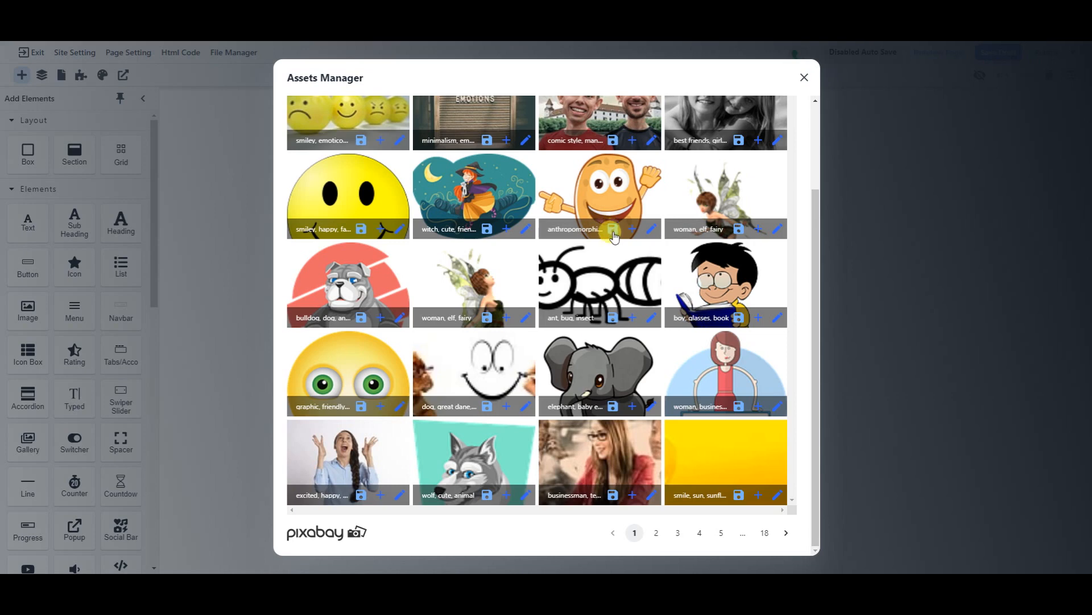
- Save the cartoon potato picture to the site's assets and close the image library
left_click(654, 229)
left_click(630, 238)
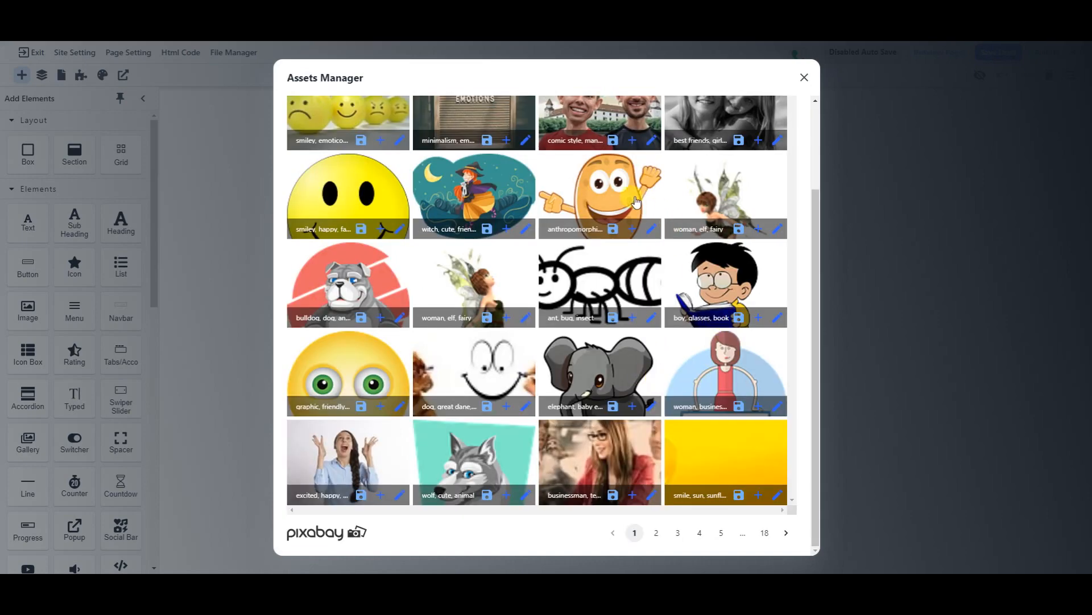
left_click(624, 198)
left_click(624, 191)
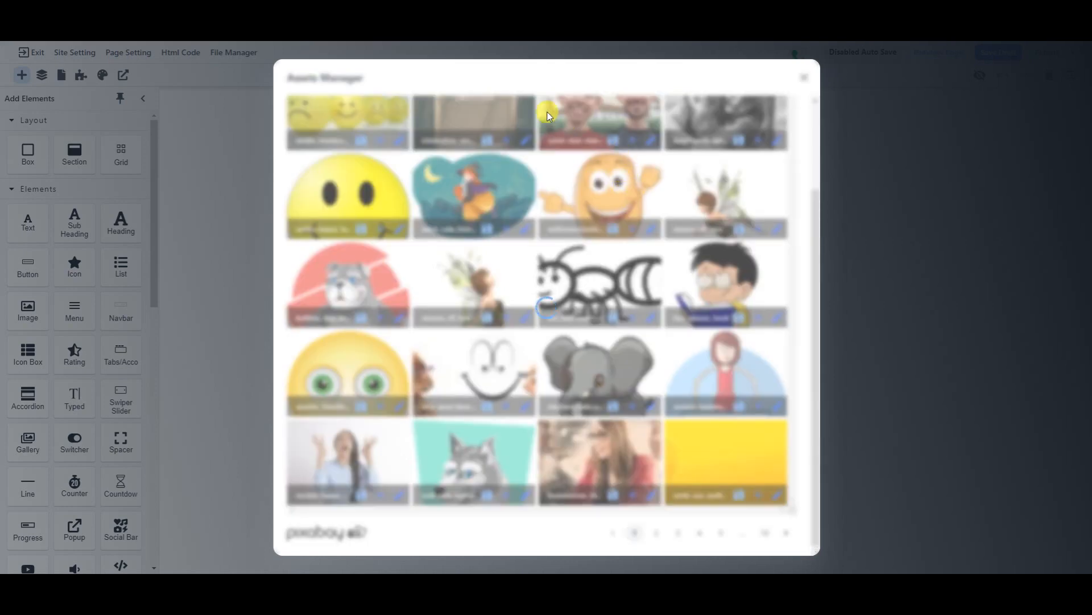
left_click_drag(533, 70, 730, 99)
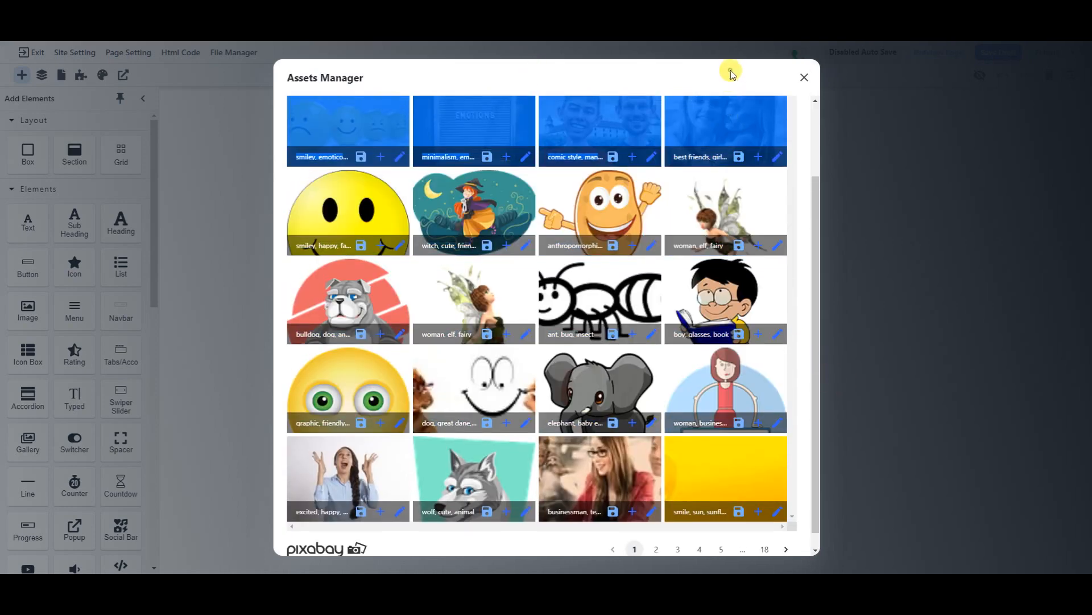
left_click(802, 79)
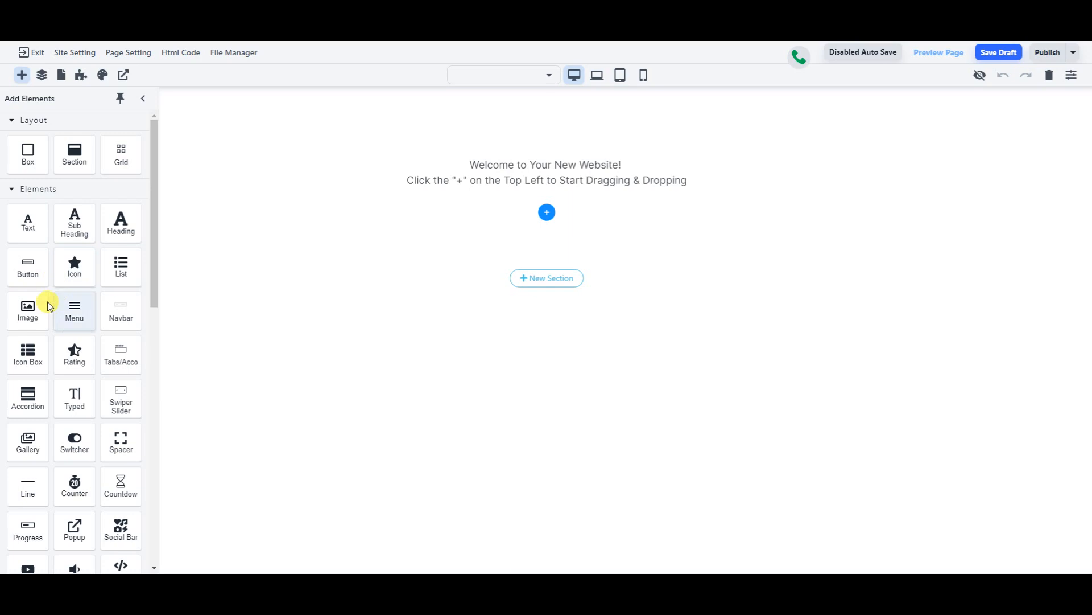
mouse_move(40, 309)
left_mouse_down()
mouse_move(131, 320)
mouse_move(45, 319)
left_mouse_up()
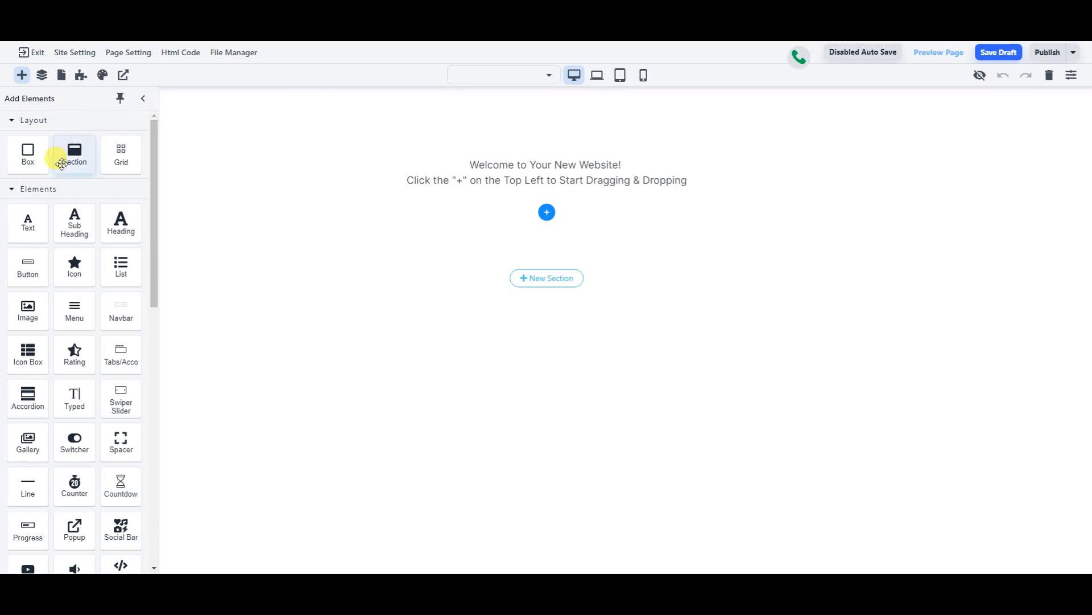
scroll(85, 410, "down", 5)
scroll(77, 393, "down", 6)
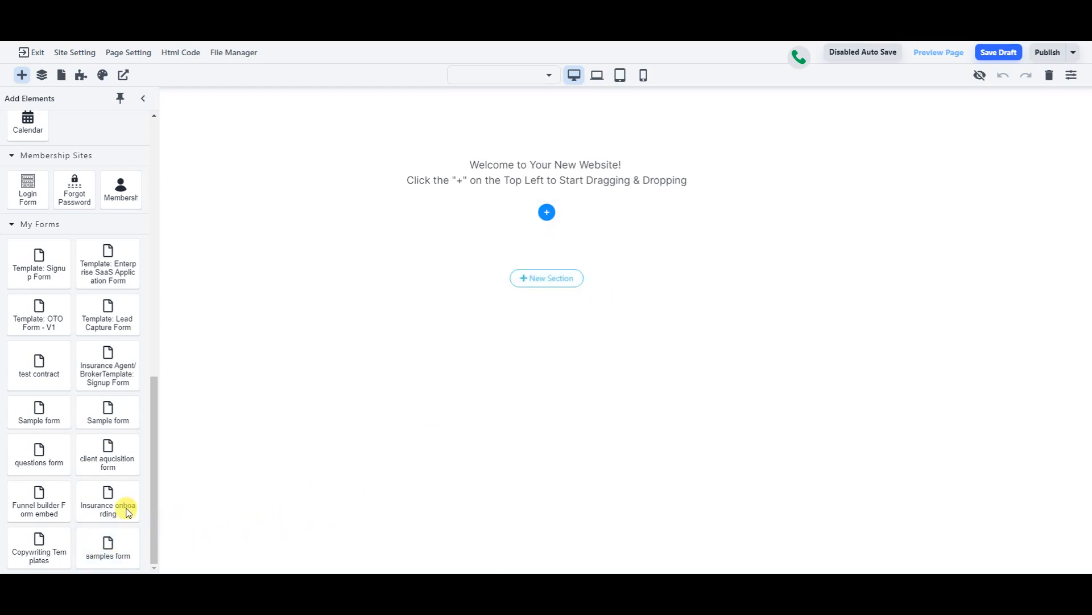
scroll(23, 417, "up", 1)
scroll(22, 418, "up", 3)
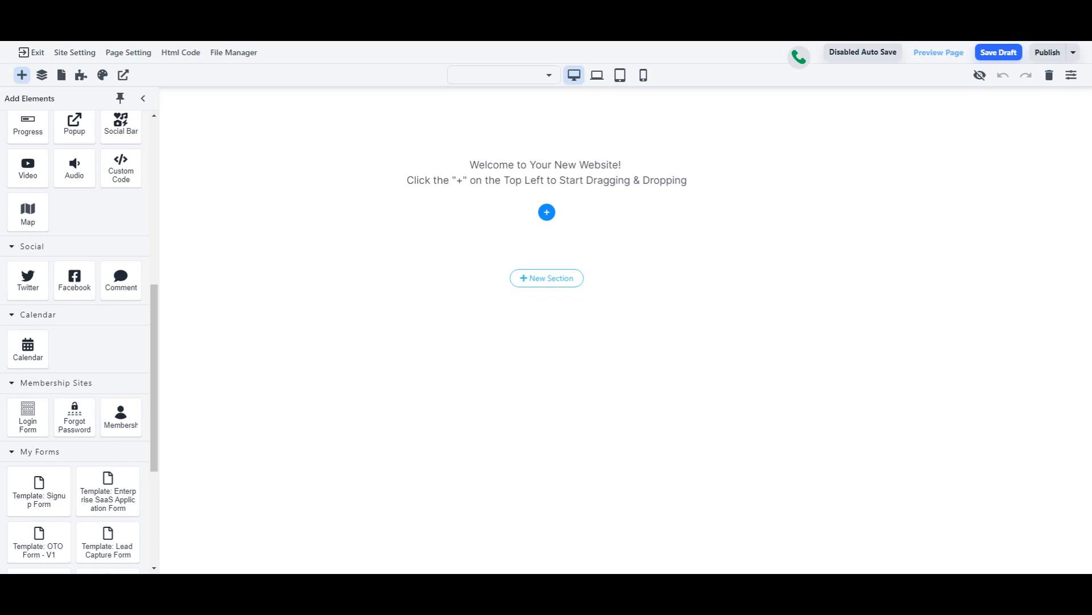
left_click_drag(19, 337, 25, 344)
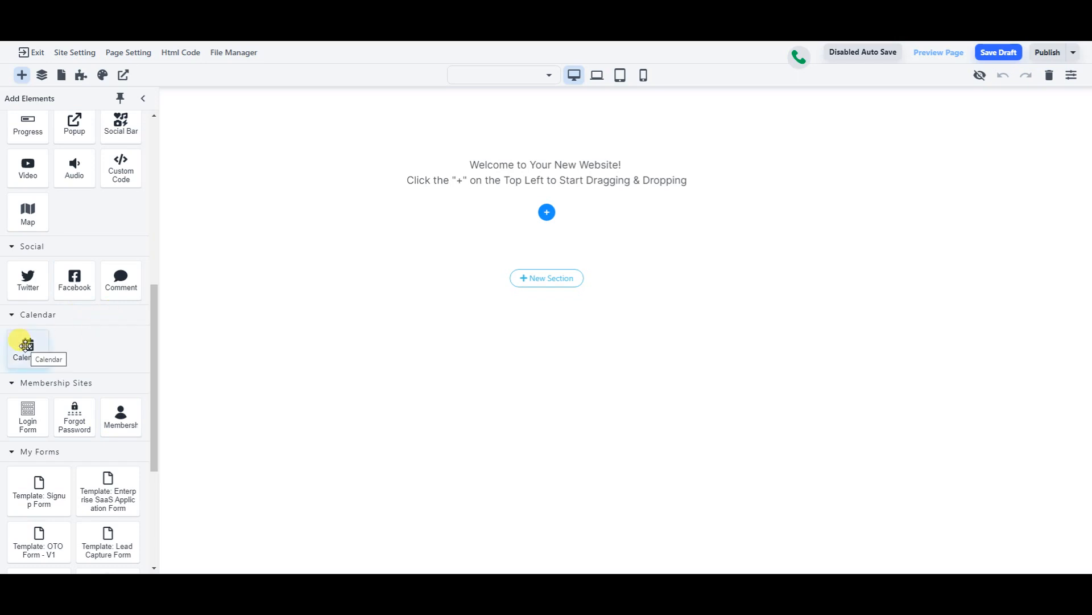
left_click_drag(26, 345, 412, 322)
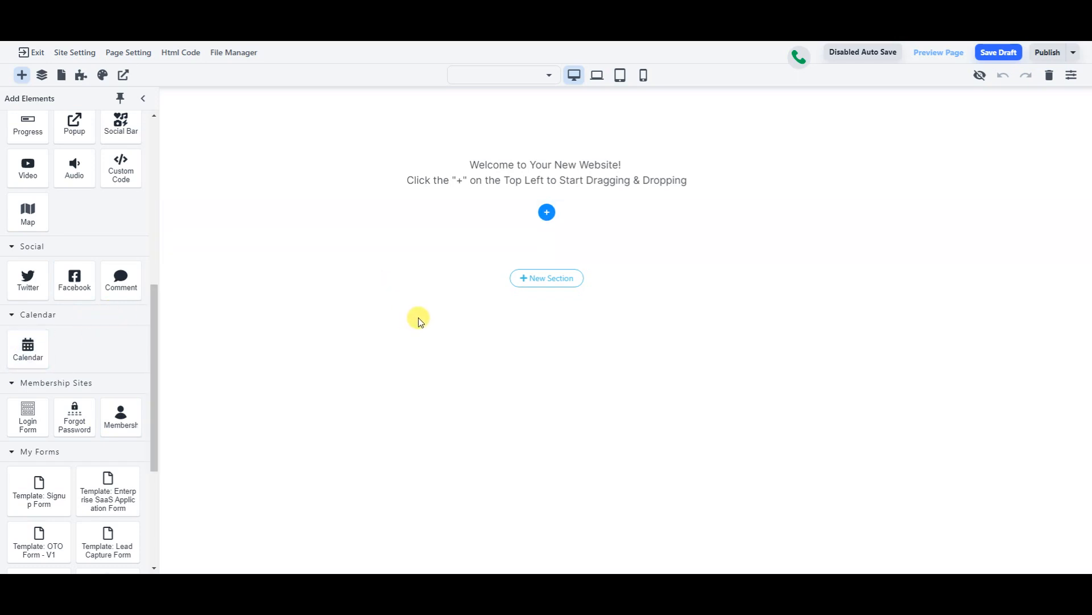
left_click_drag(421, 322, 138, 289)
scroll(88, 234, "up", 2)
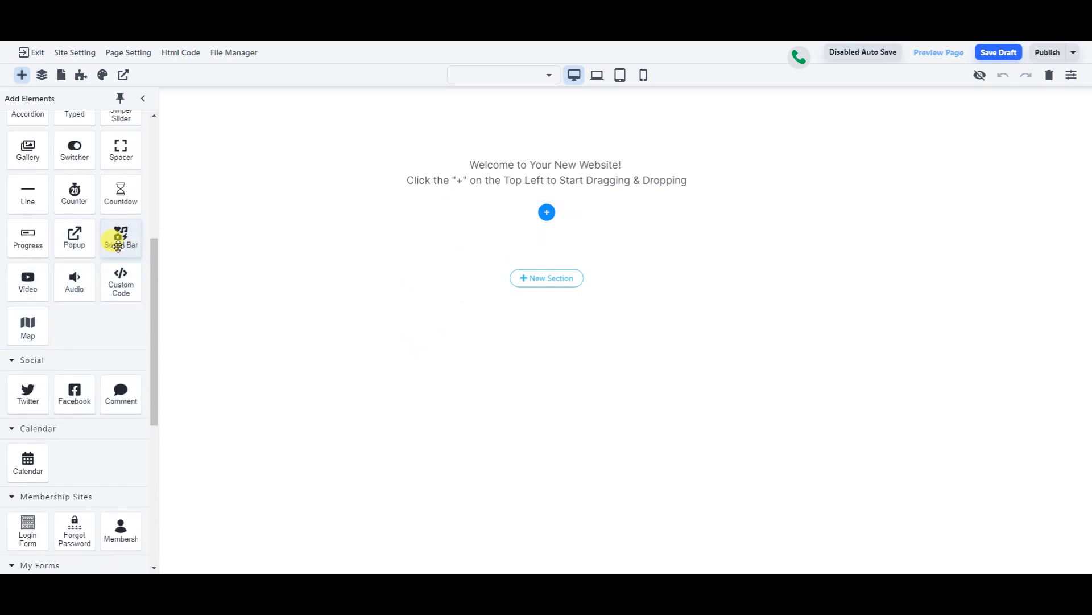
scroll(69, 197, "up", 1)
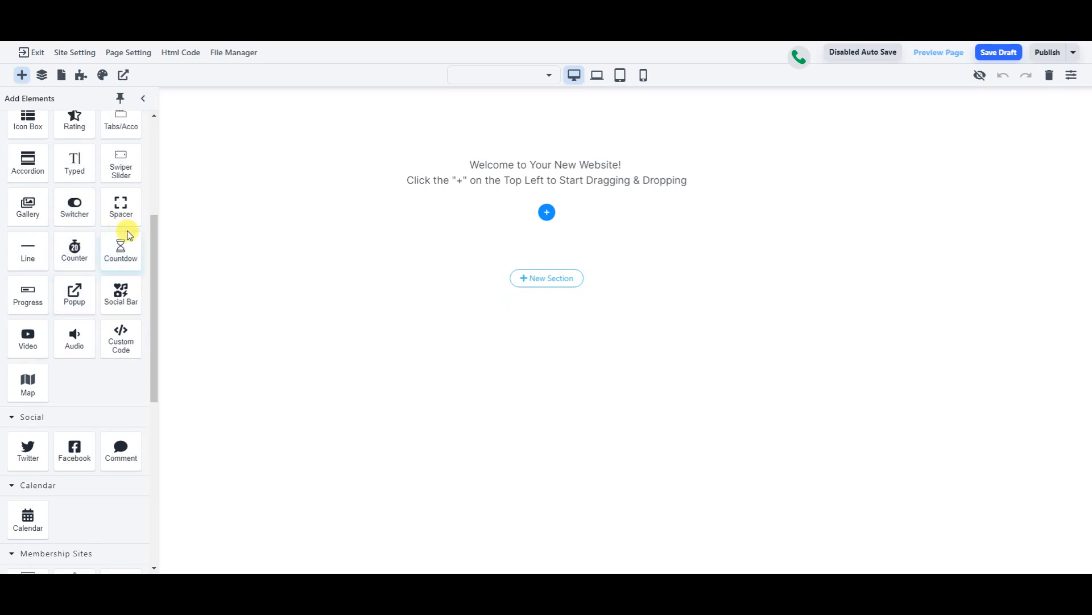
scroll(73, 284, "up", 2)
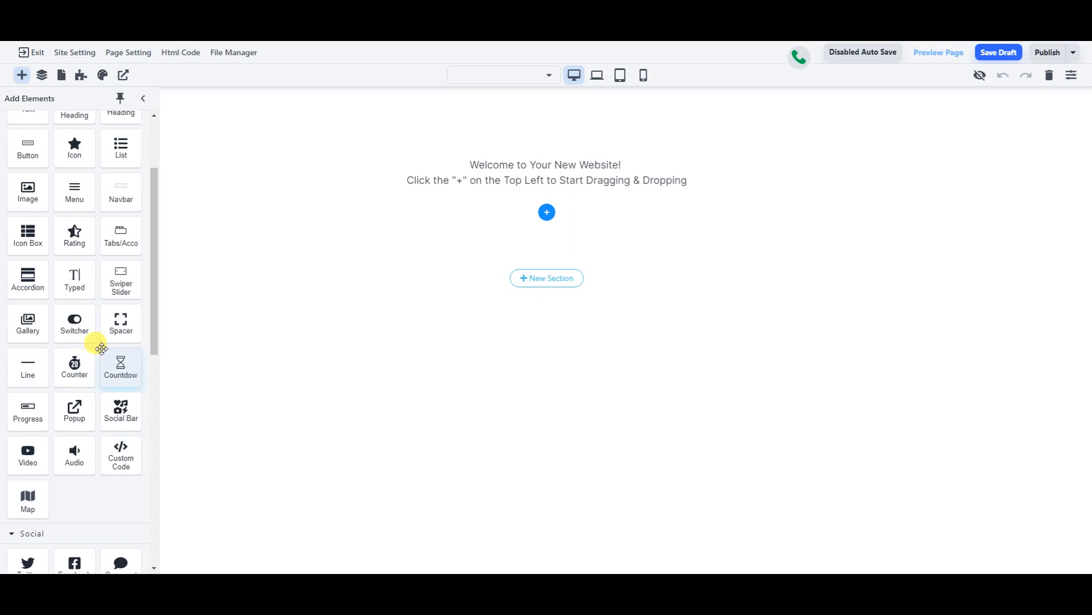
scroll(69, 324, "up", 2)
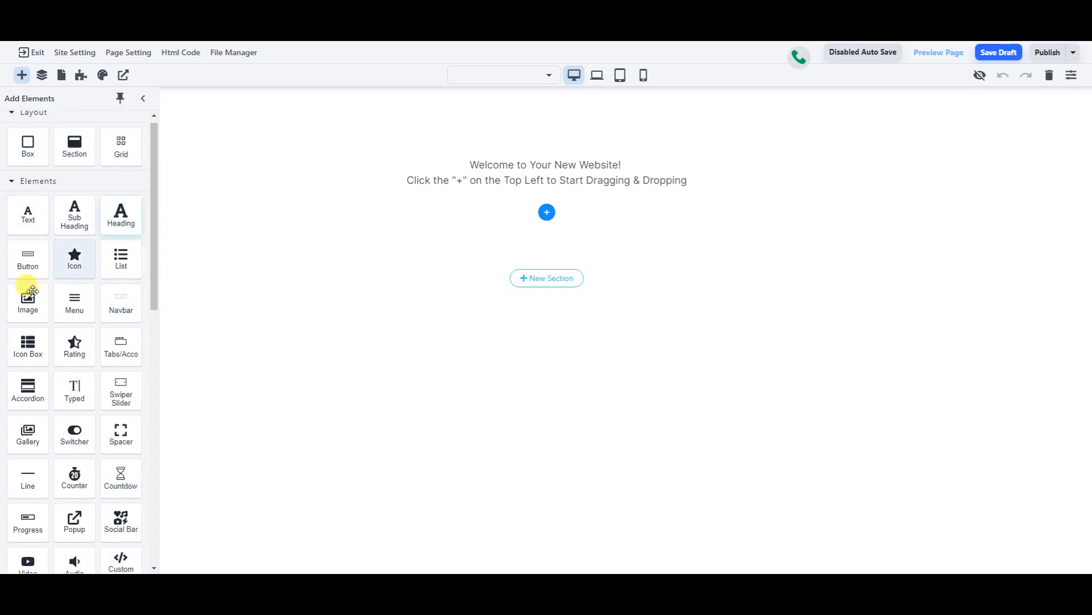
scroll(130, 208, "up", 1)
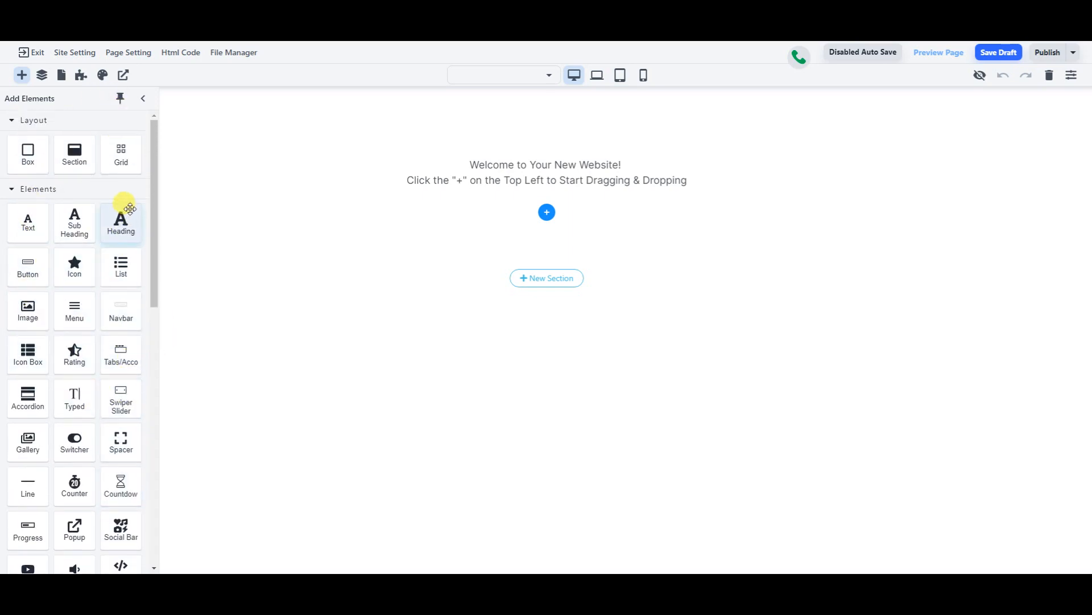
scroll(122, 215, "down", 1)
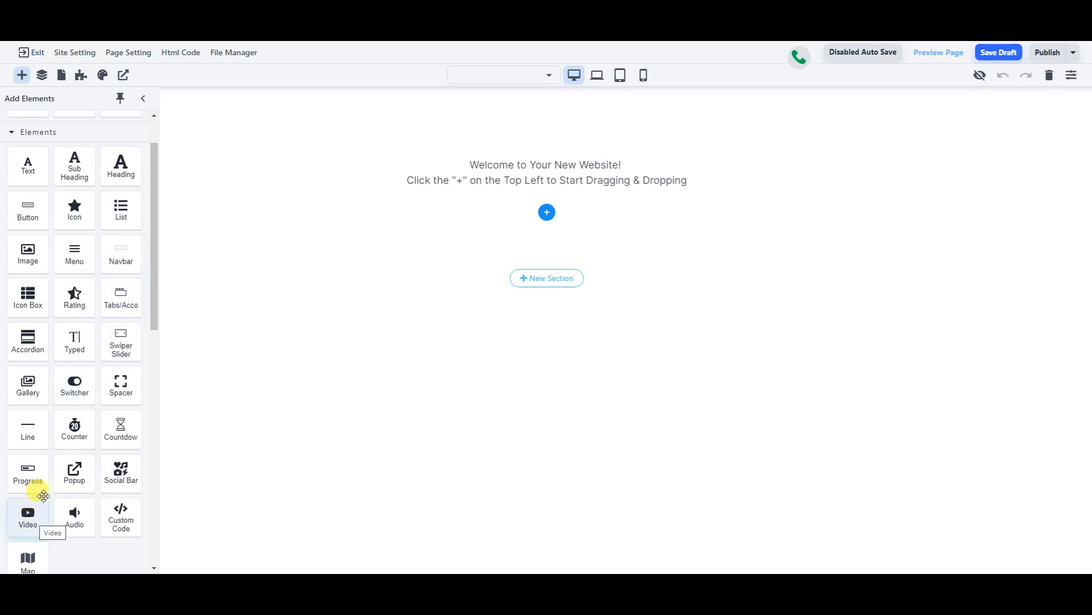
scroll(43, 478, "up", 1)
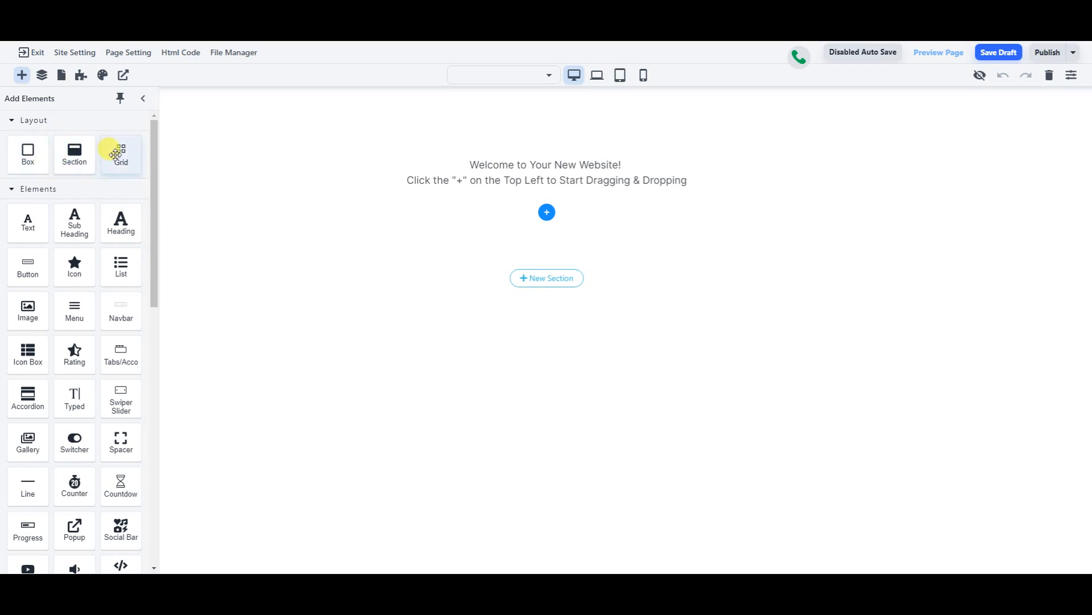
- Drop a 2 x 1 grid onto the welcome page
left_click_drag(116, 154, 562, 182)
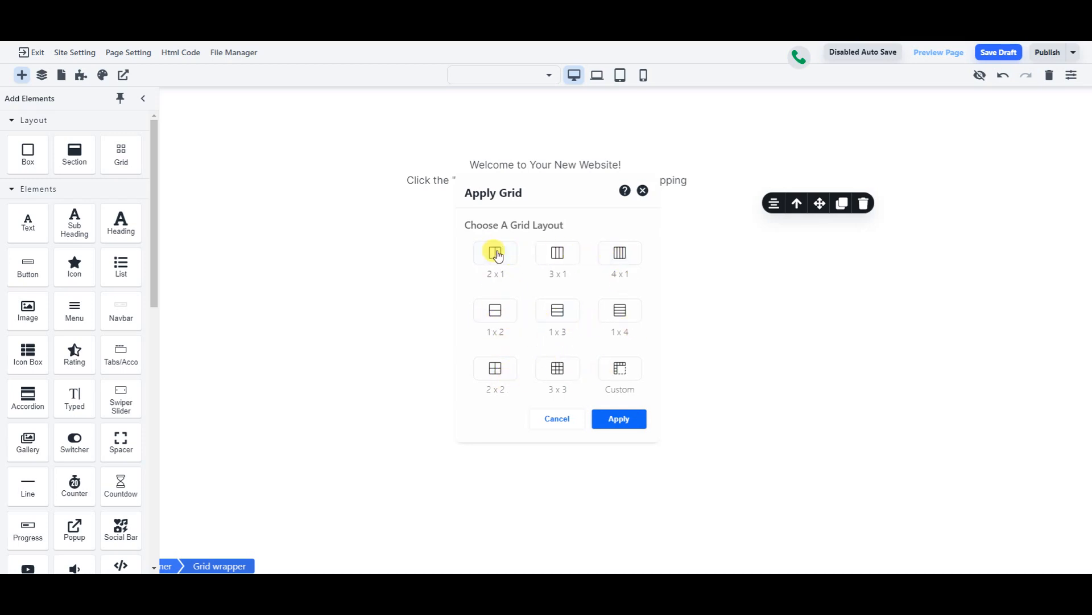
left_click(499, 272)
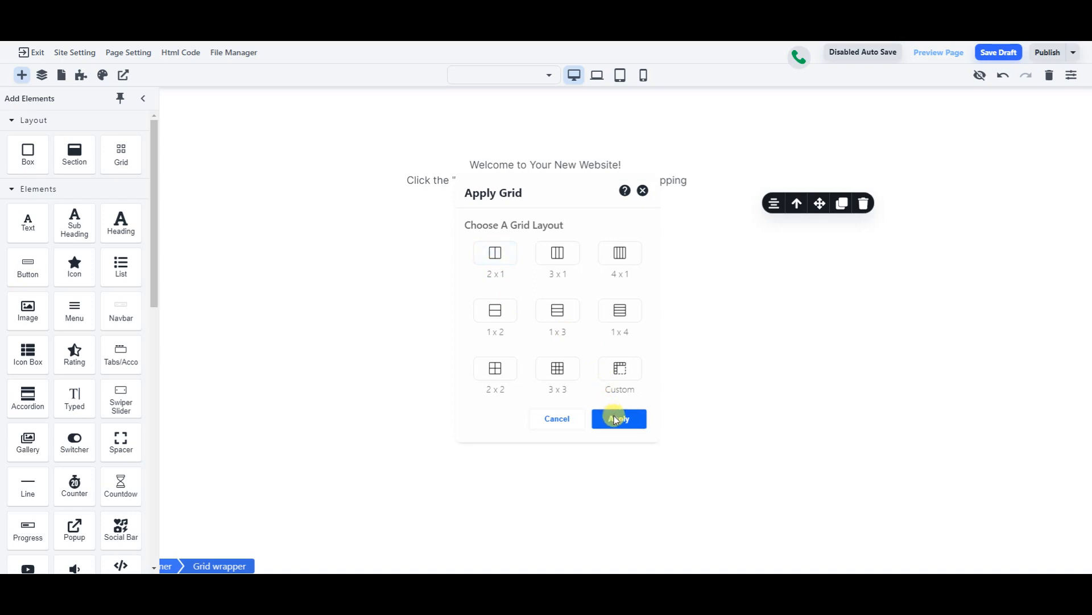
left_click(618, 419)
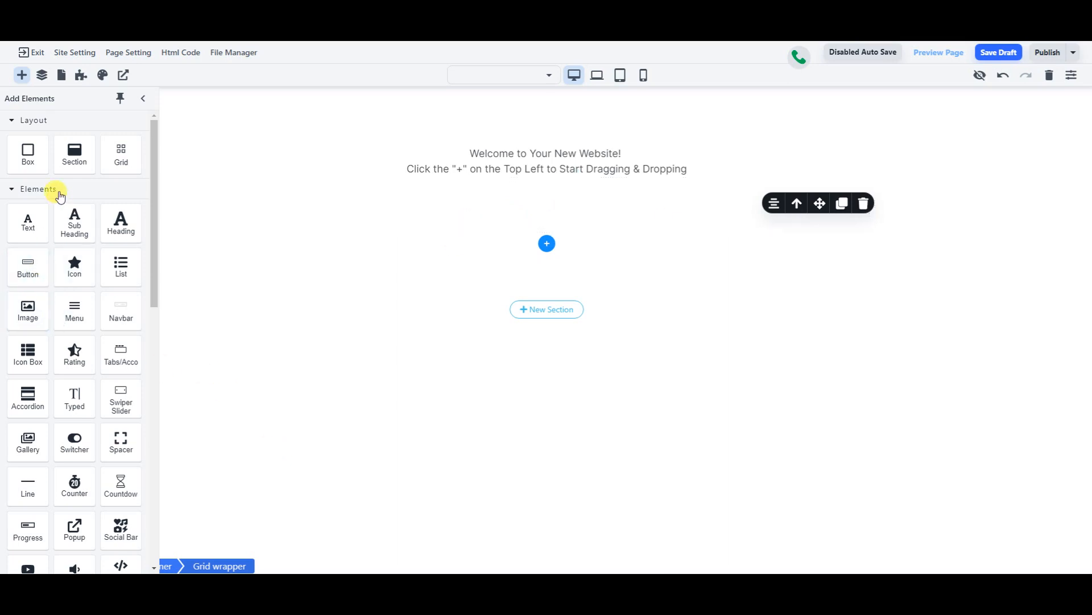
- Put a heading reading 'Making a cool page!' in the grid's left column
left_click_drag(121, 222, 410, 205)
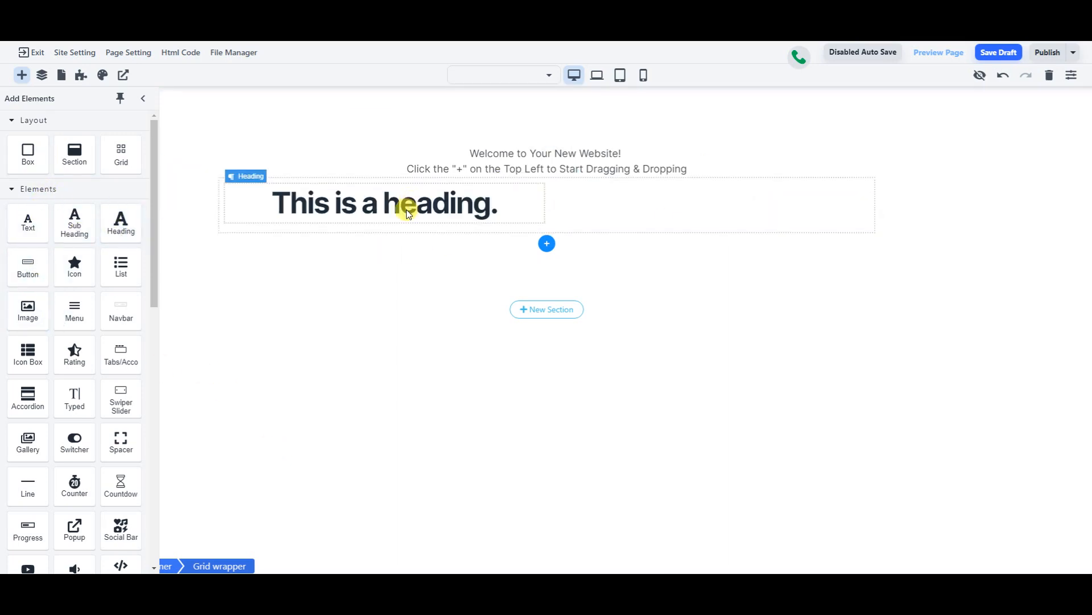
double_click(407, 209)
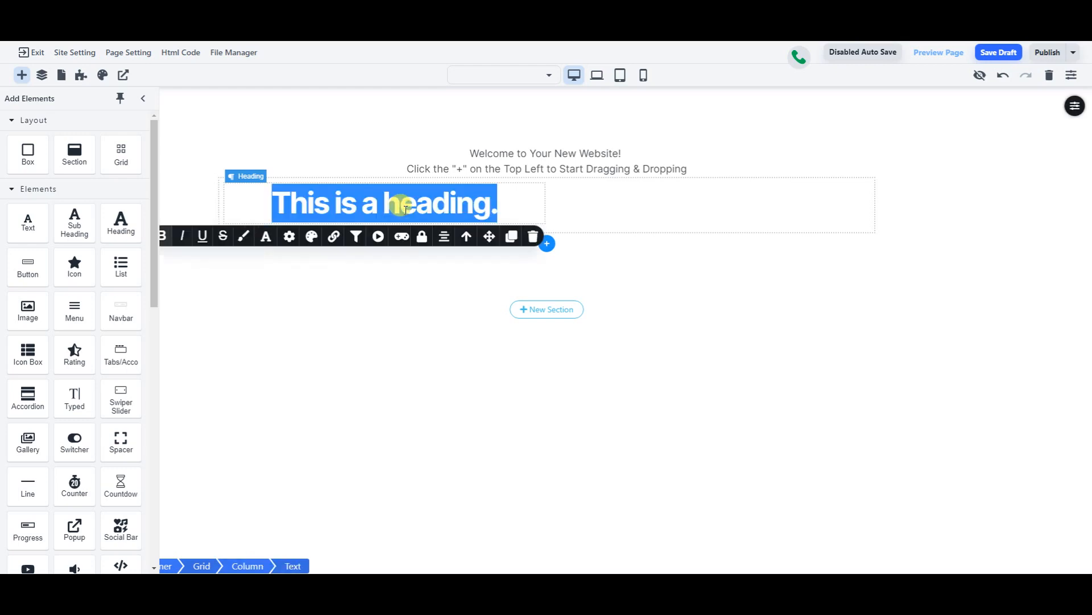
type("Making a cool page")
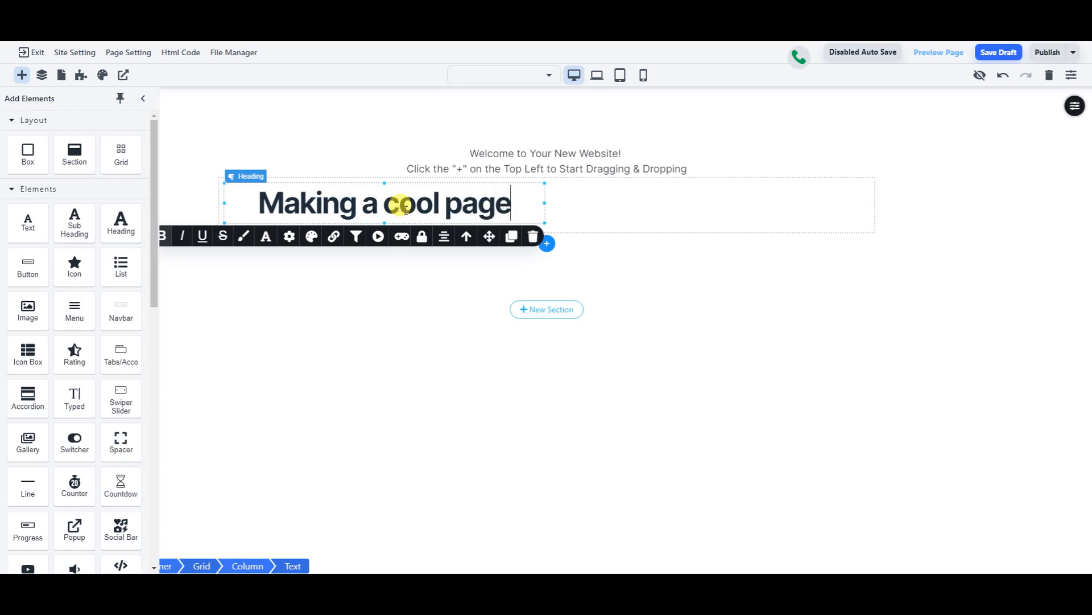
type("!")
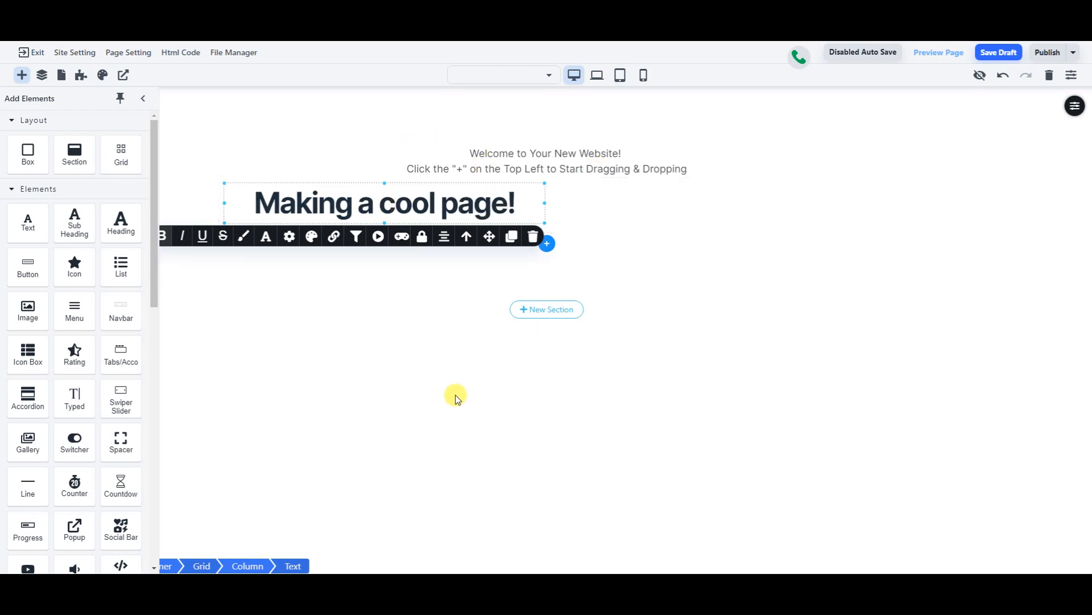
left_click(455, 392)
- Place an image block in the right column beside the heading and open its picture chooser
left_click_drag(22, 317, 643, 194)
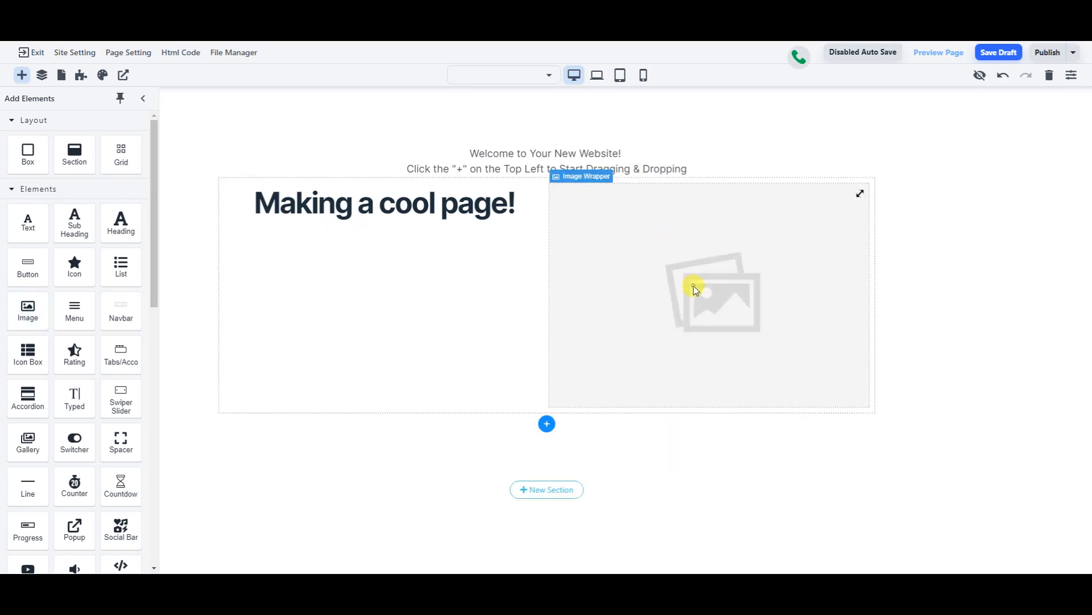
left_click(694, 287)
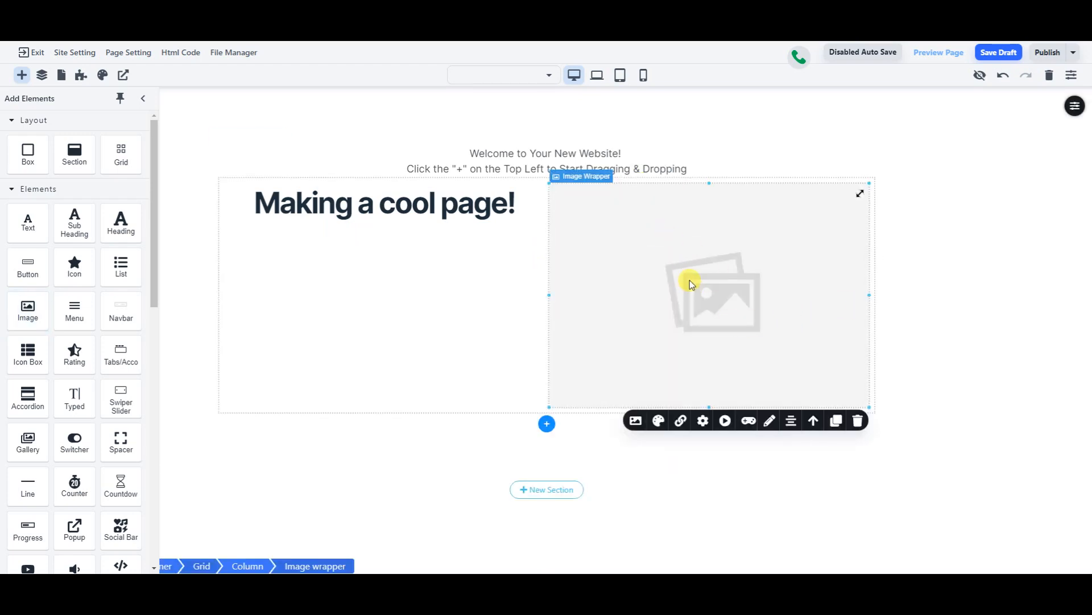
left_click(636, 421)
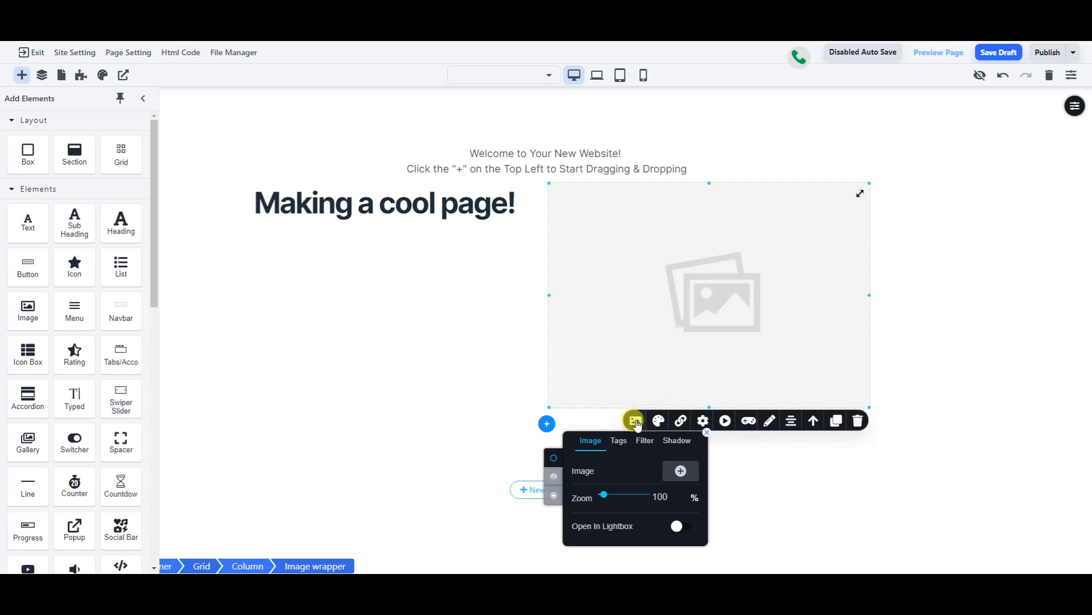
left_click(677, 473)
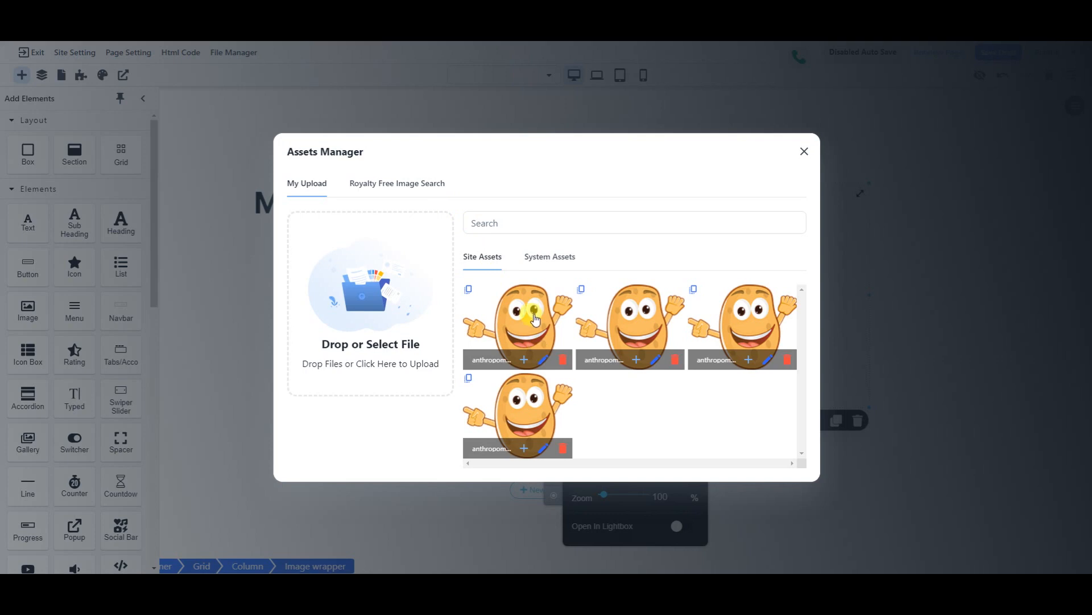
- Delete the duplicate potato pictures from Site Assets, keeping one, and close the asset library
left_click(787, 359)
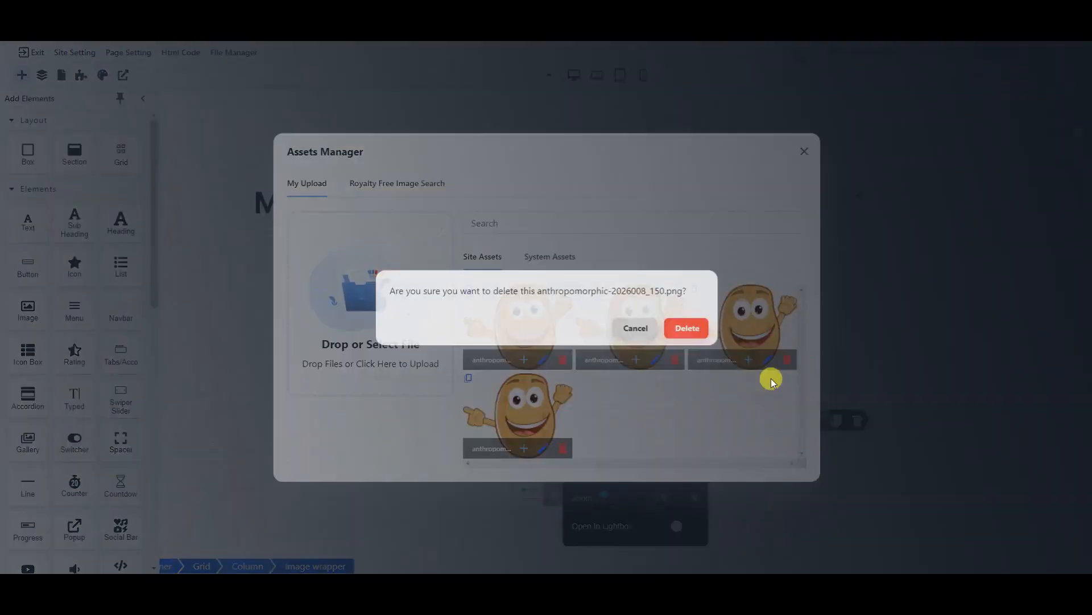
left_click(689, 331)
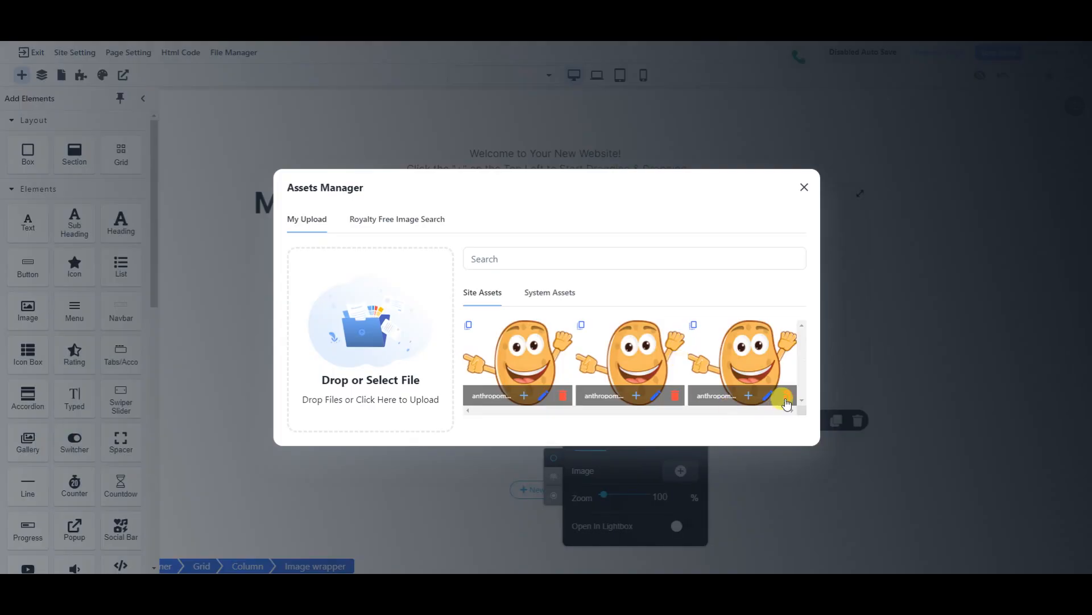
left_click(787, 401)
left_click(690, 326)
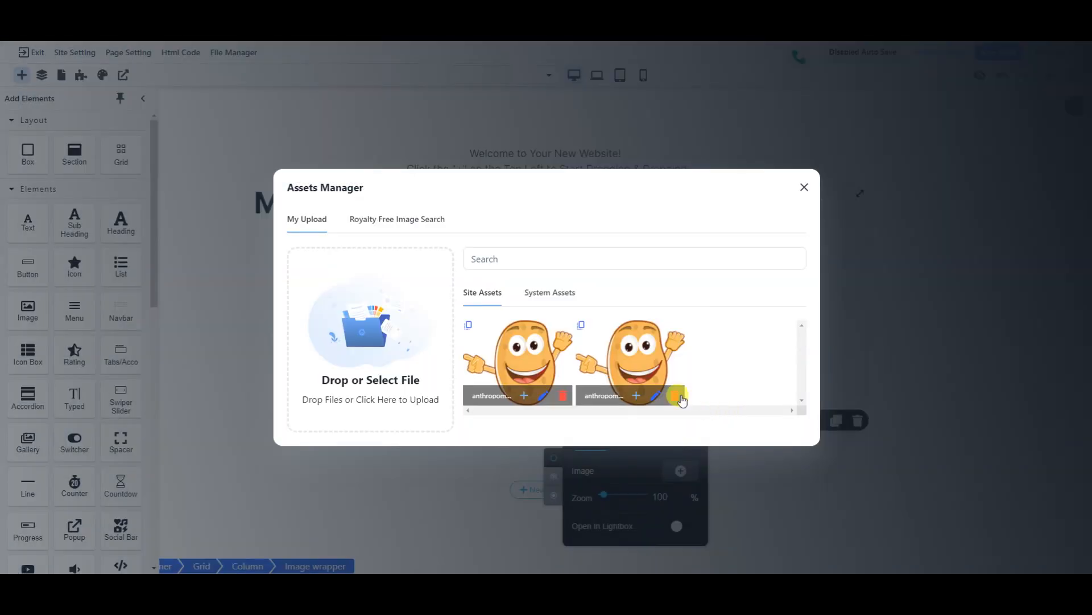
left_click(675, 396)
left_click(682, 332)
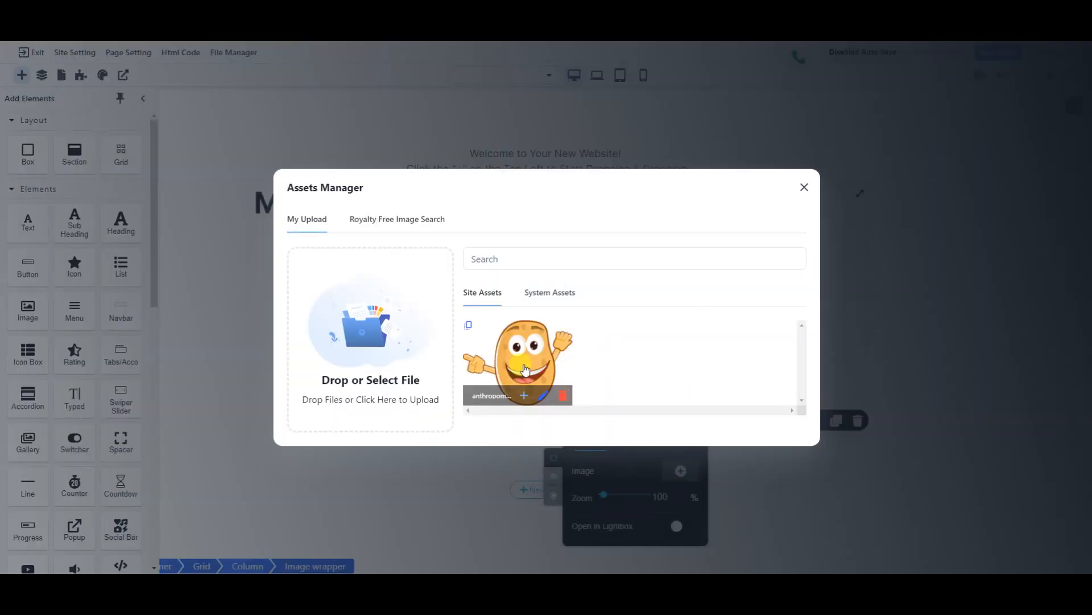
left_click(527, 350)
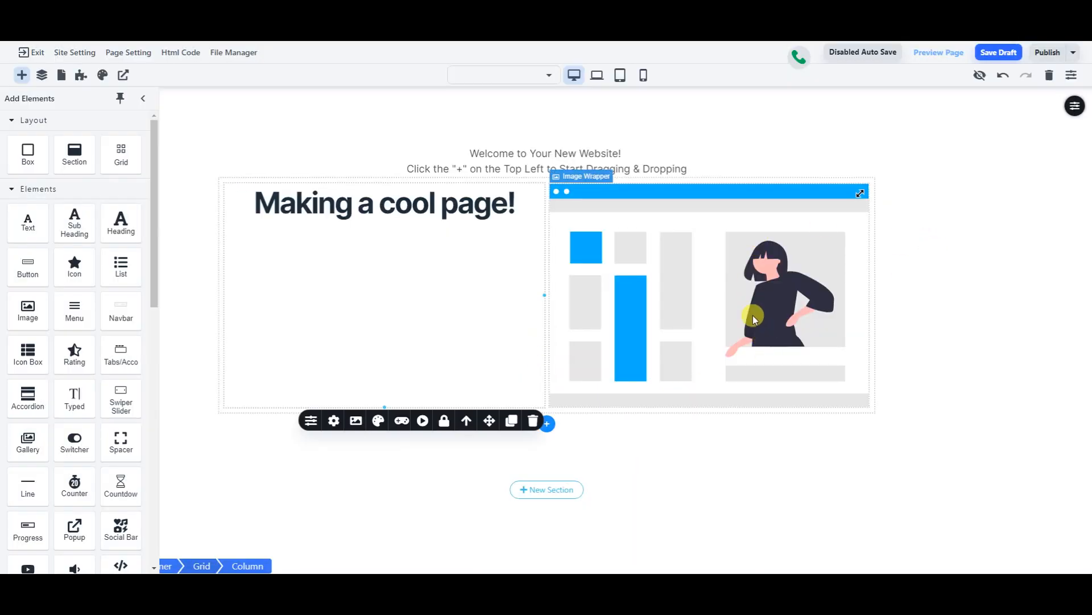
- Remove the illustration from the image block and insert the potato asset instead
left_click(653, 304)
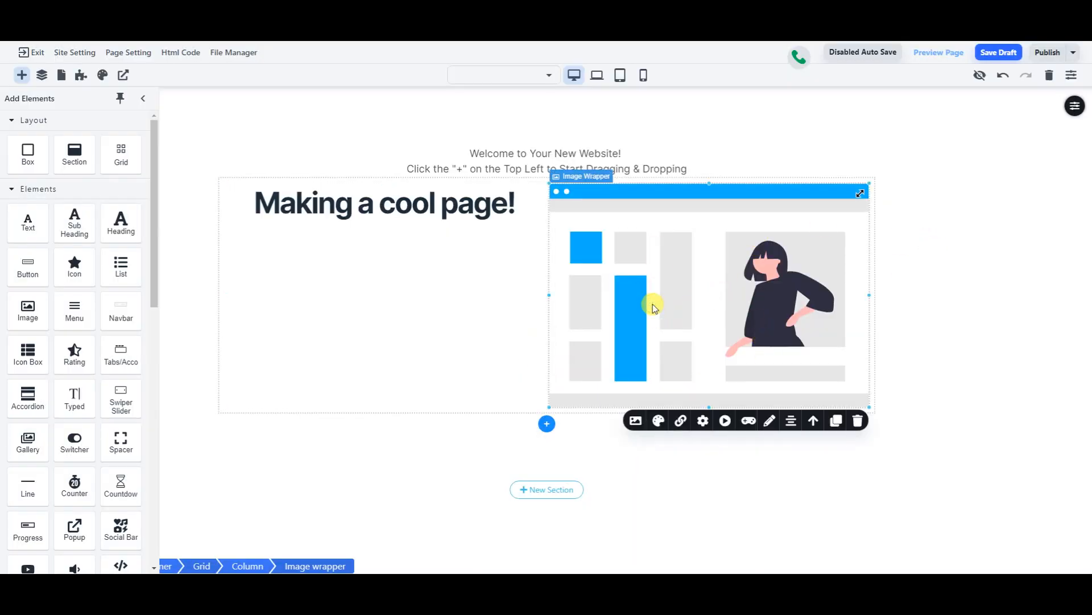
left_click(636, 420)
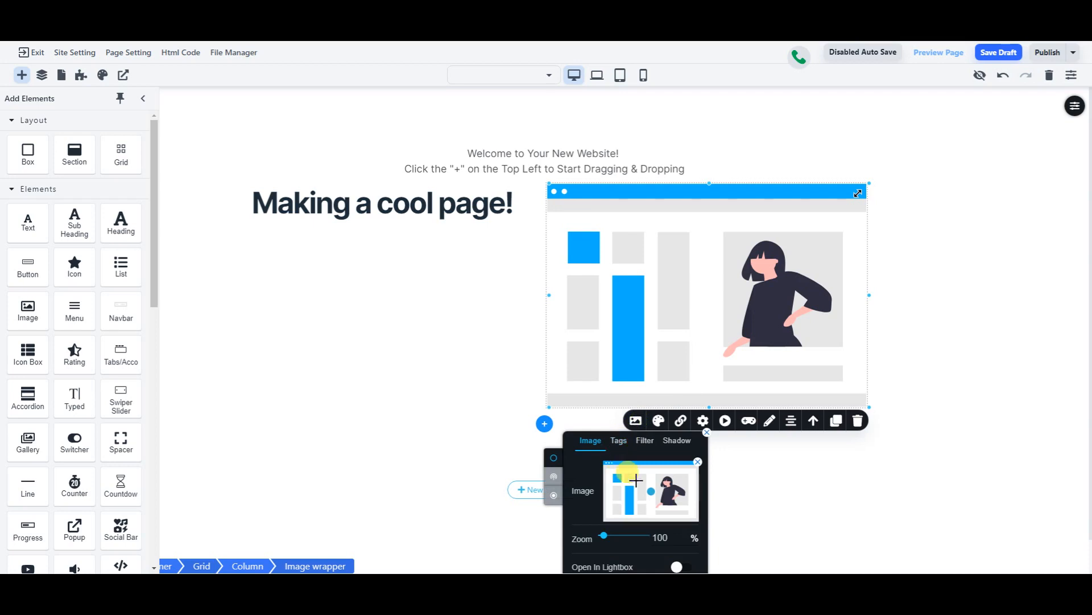
left_click(697, 463)
left_click(664, 481)
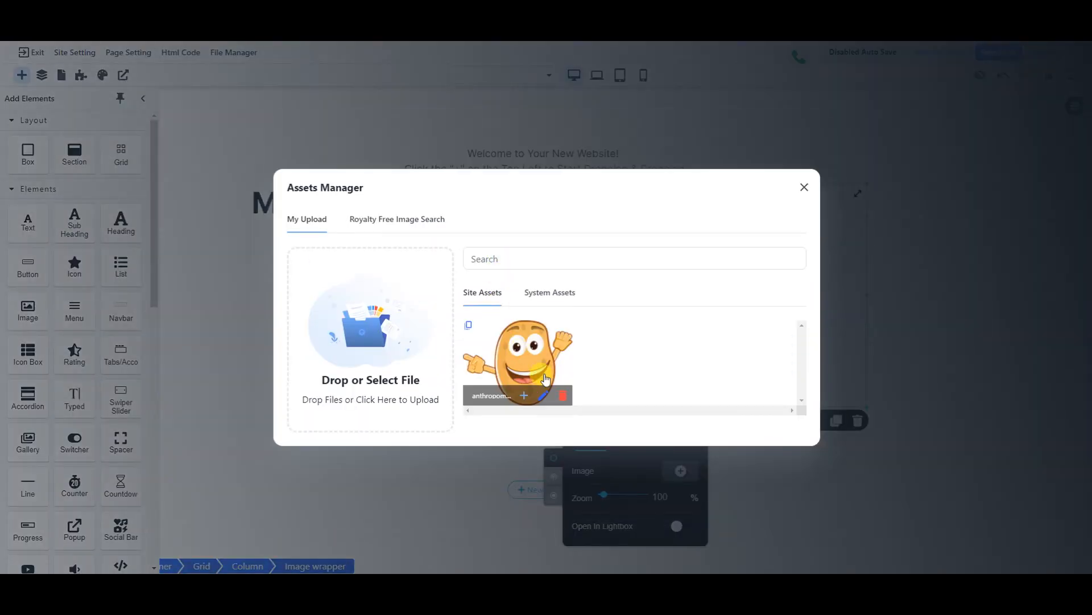
left_click(526, 395)
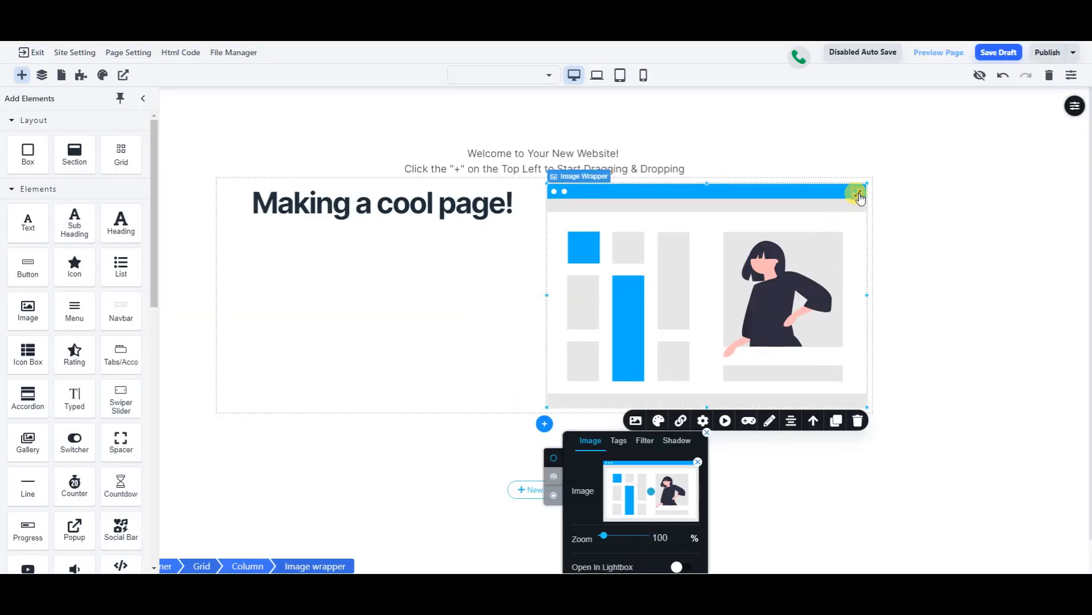
left_click(670, 345)
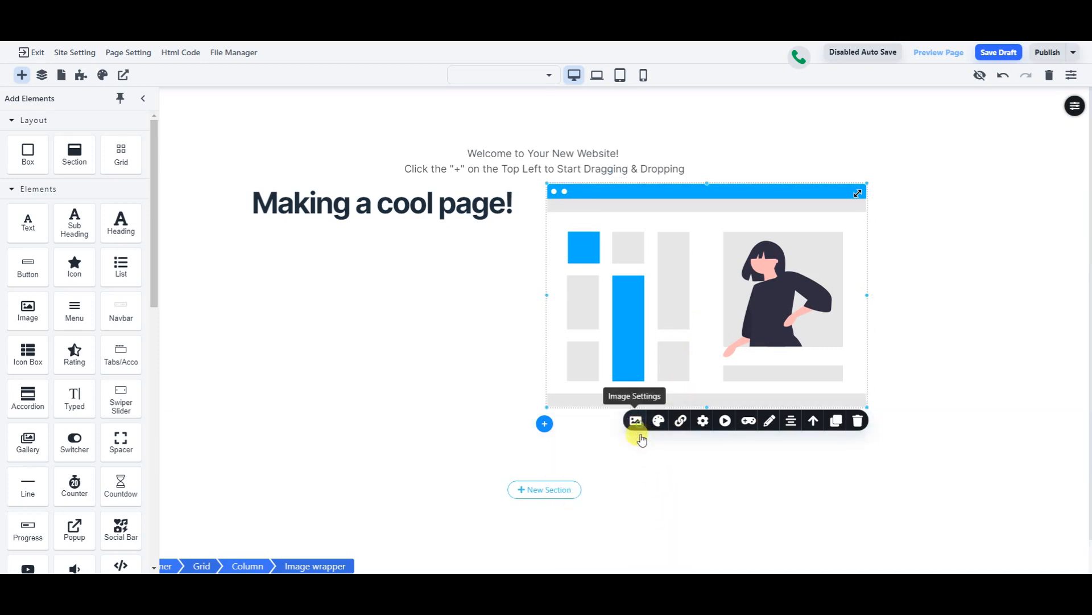
- Clear the image block again and re-insert the potato asset
left_click(636, 423)
left_click(698, 465)
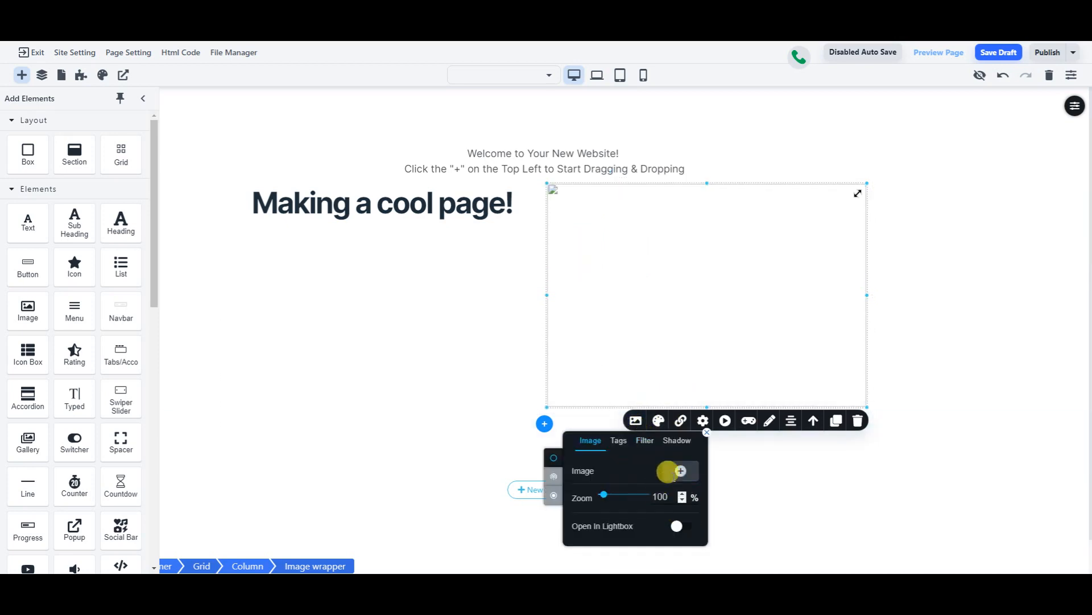
left_click(674, 472)
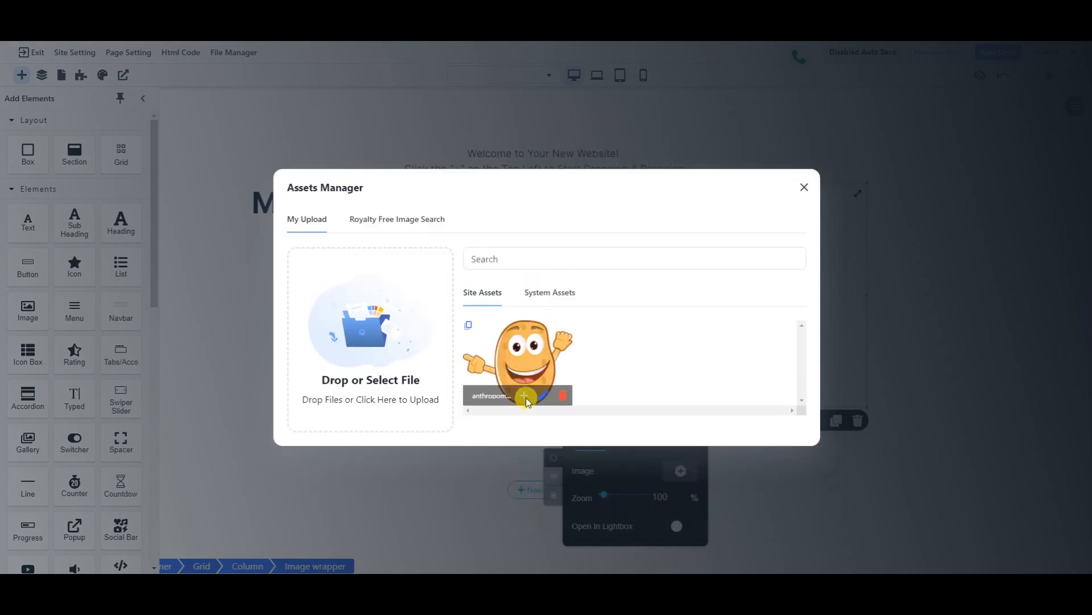
left_click(523, 401)
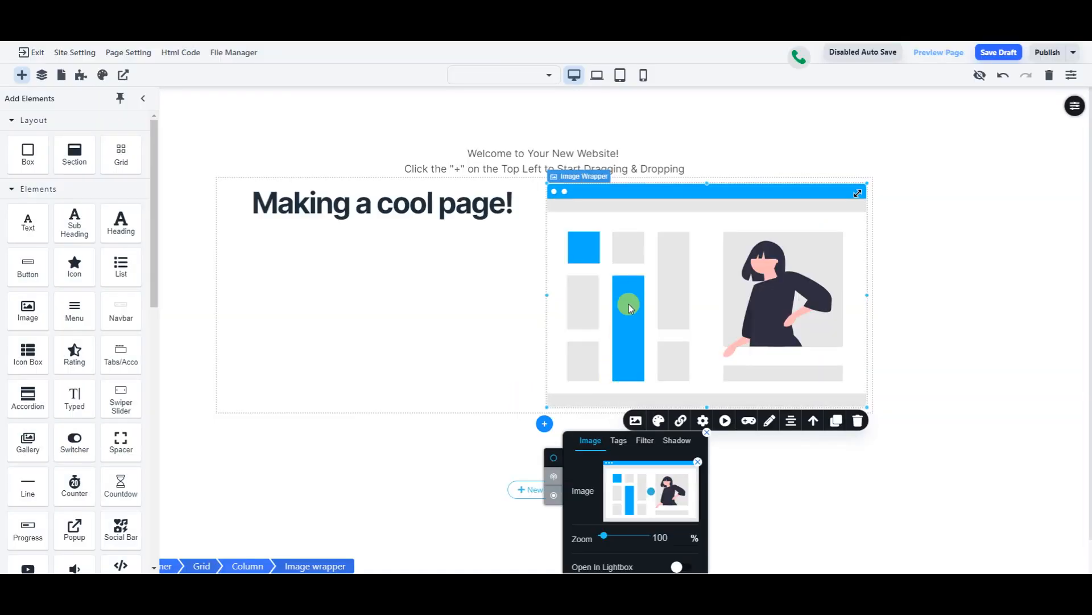
left_click(627, 303)
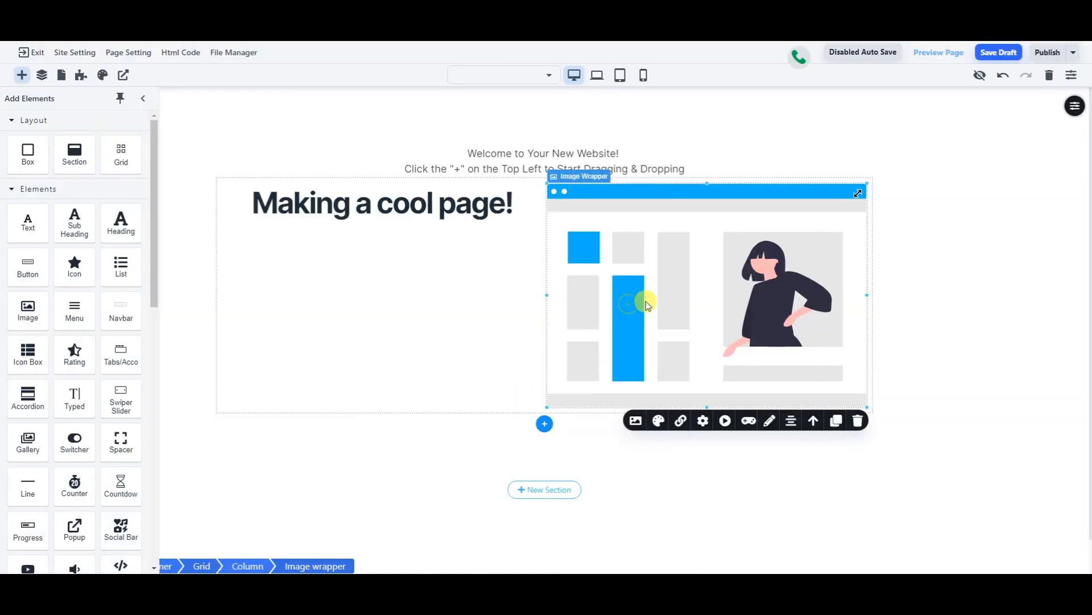
- Check the potato in the image editor and system images, then empty the block and reopen Assets Manager
double_click(780, 279)
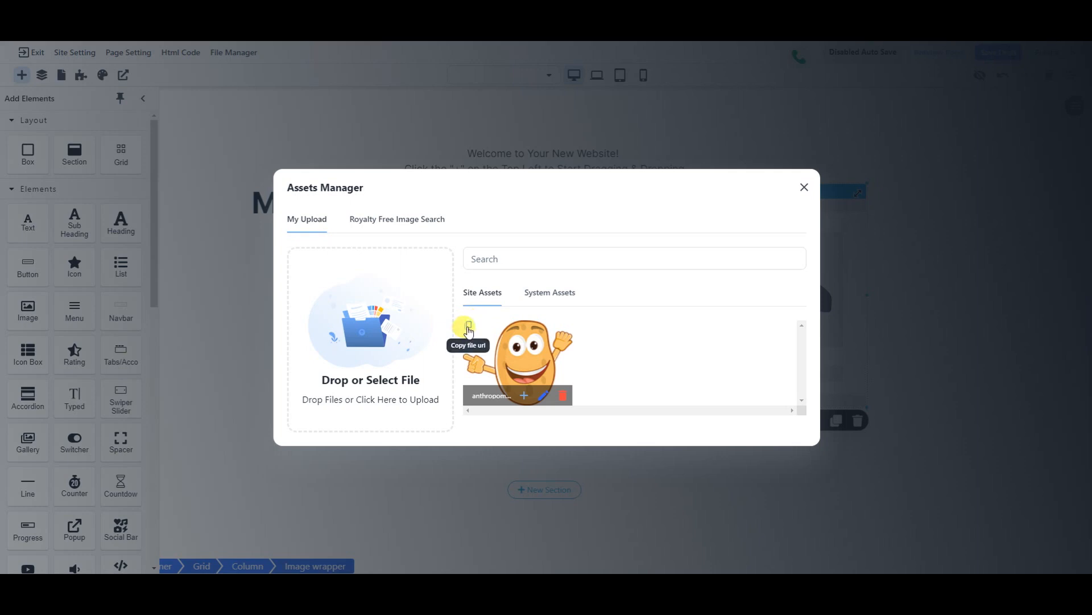
left_click(544, 396)
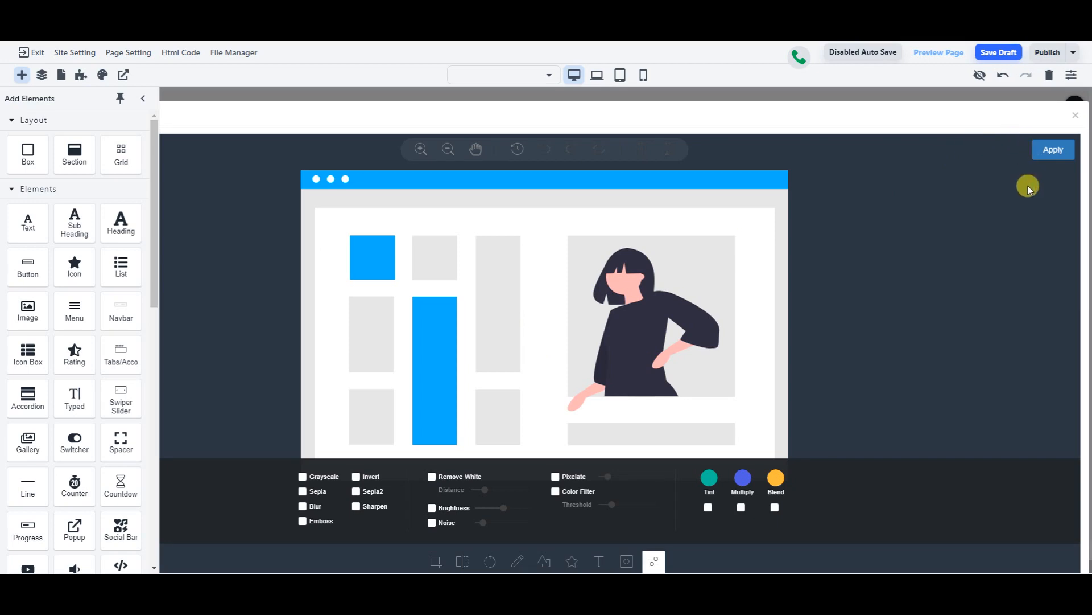
left_click(1075, 117)
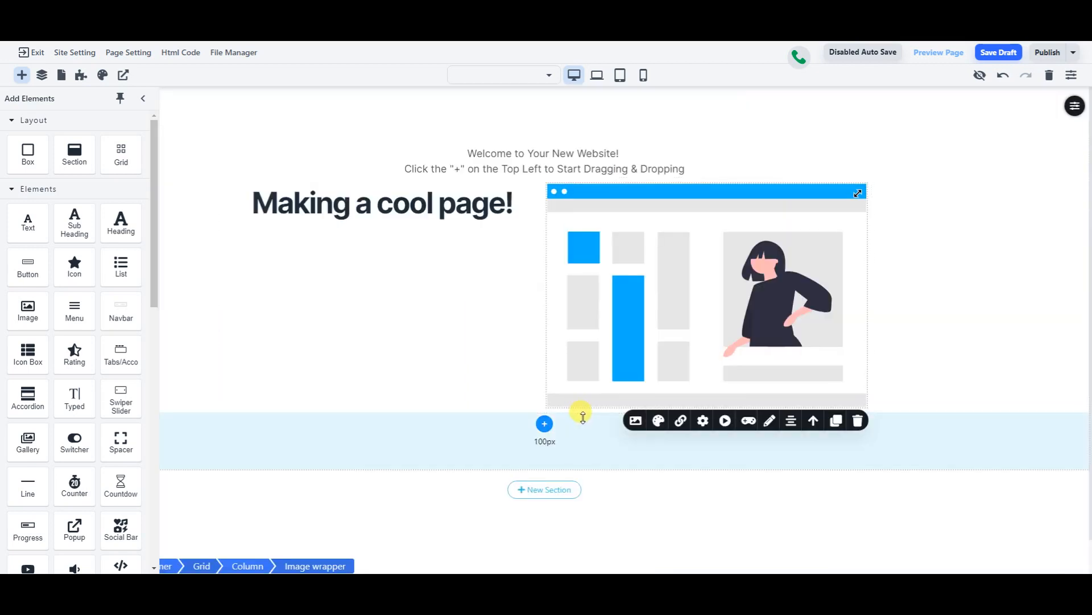
left_click(636, 420)
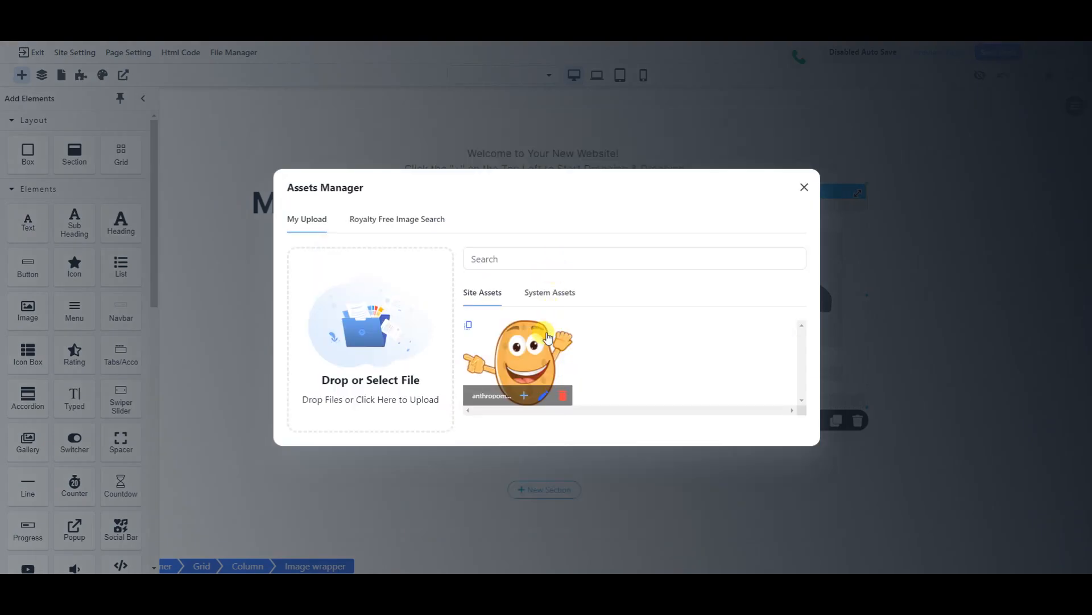
left_click(555, 293)
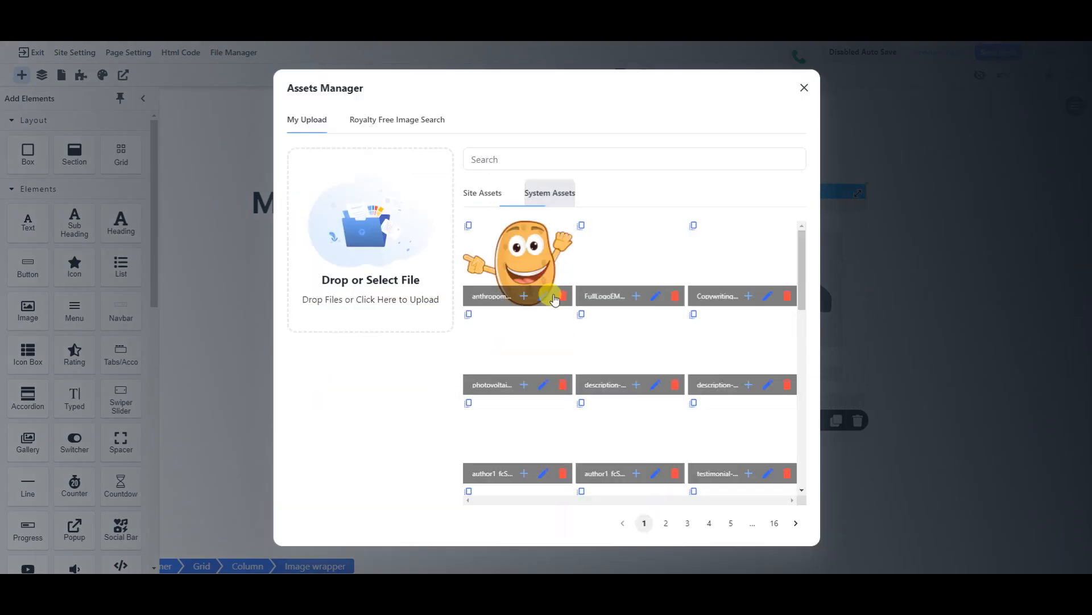
left_click(533, 259)
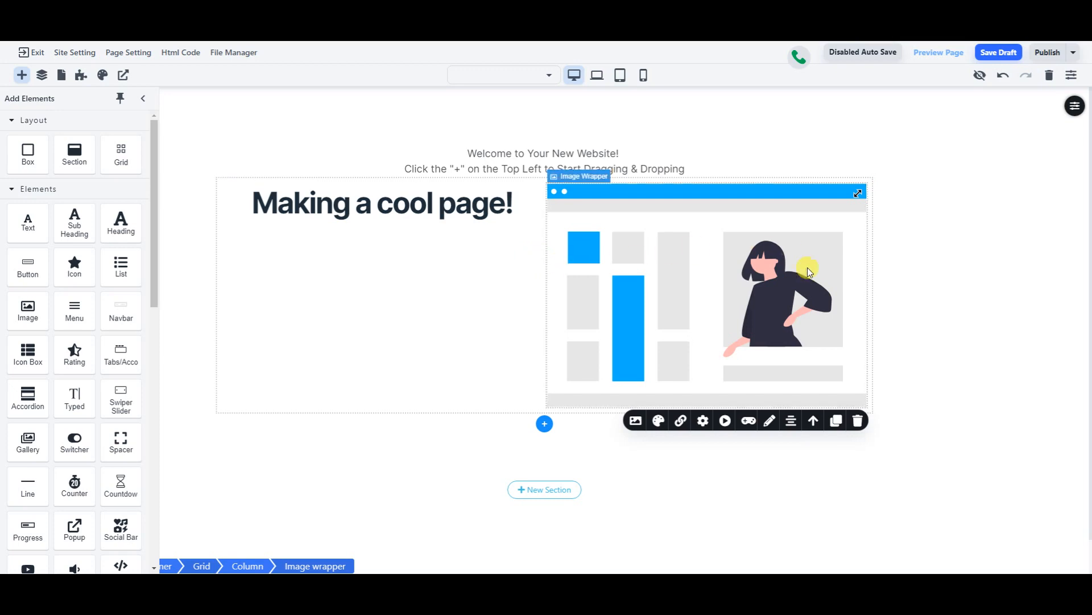
left_click(636, 421)
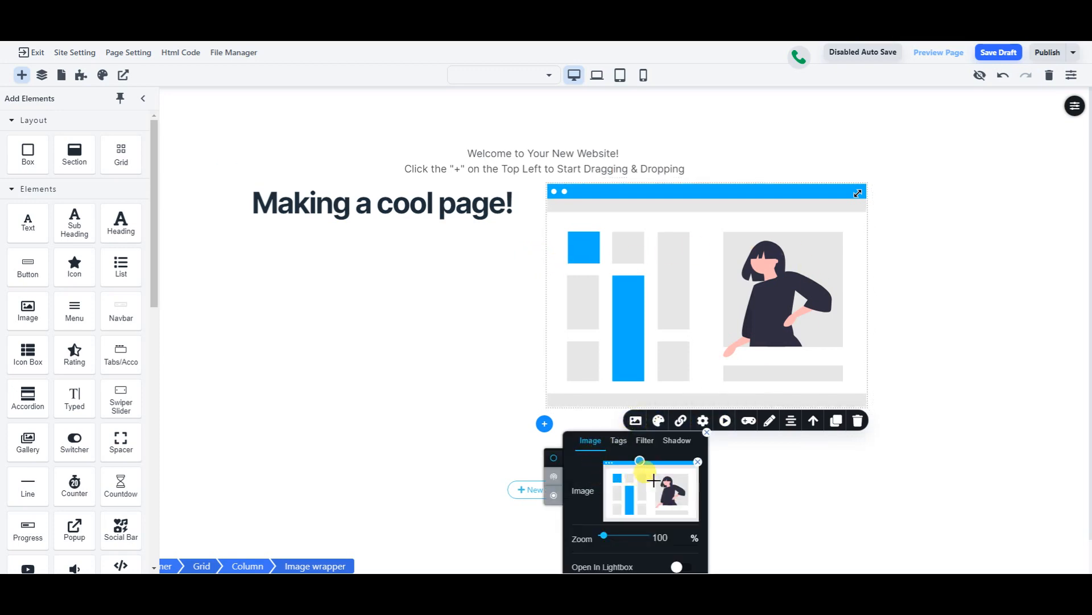
left_click(650, 505)
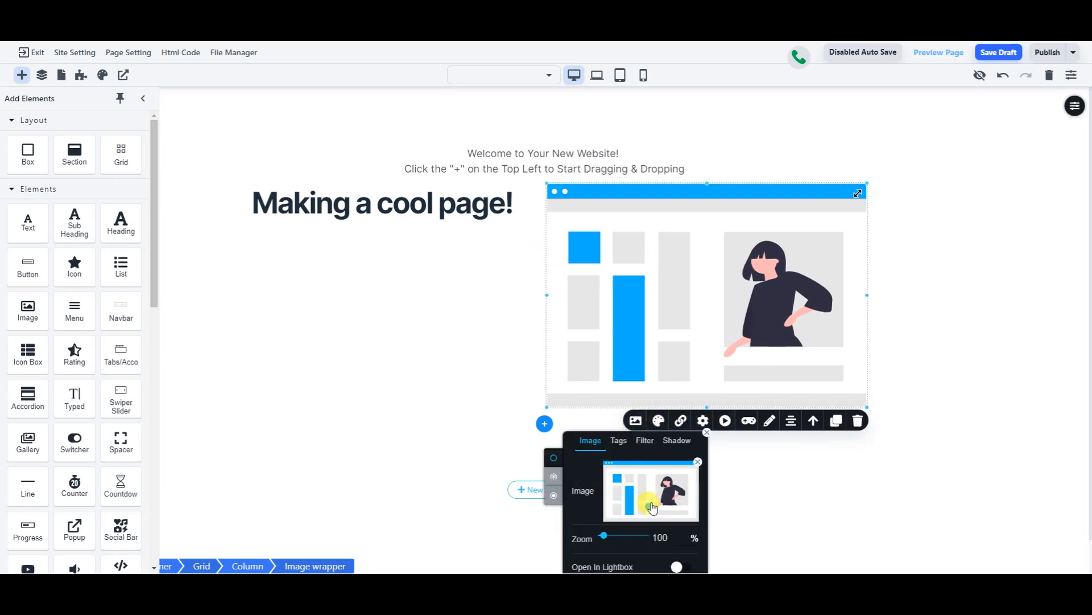
left_click(698, 462)
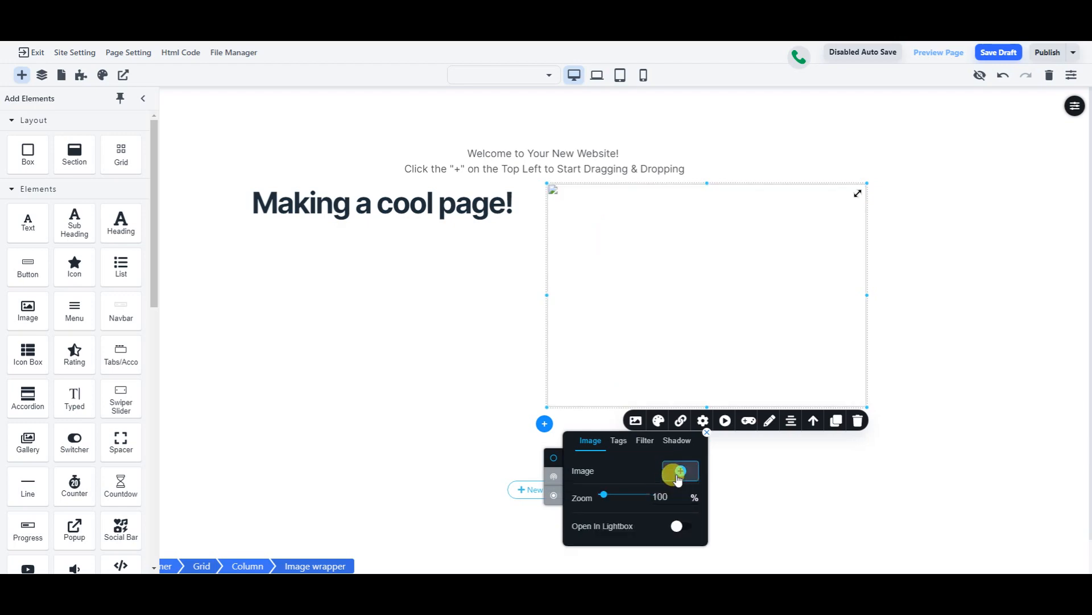
left_click(677, 473)
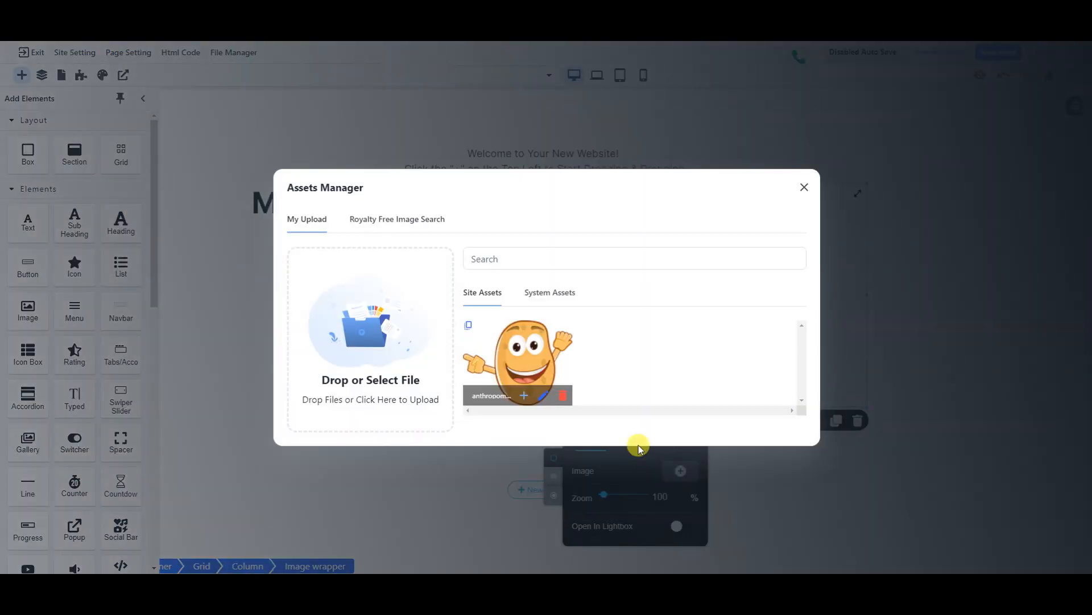
- Insert the author1 woman photo from System Assets into the image block beside the heading
left_click(555, 293)
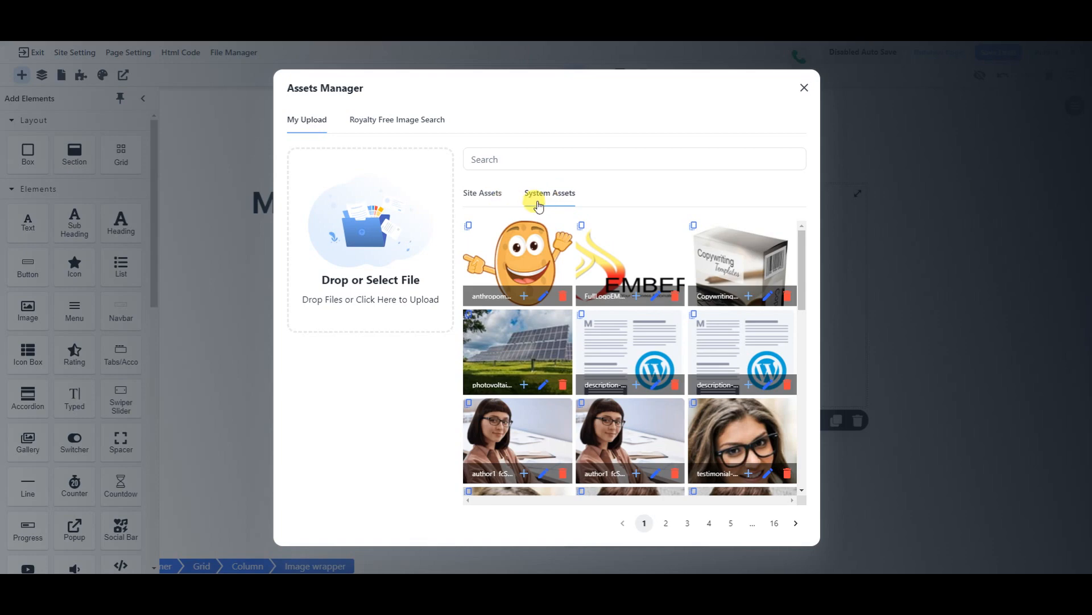
left_click(483, 193)
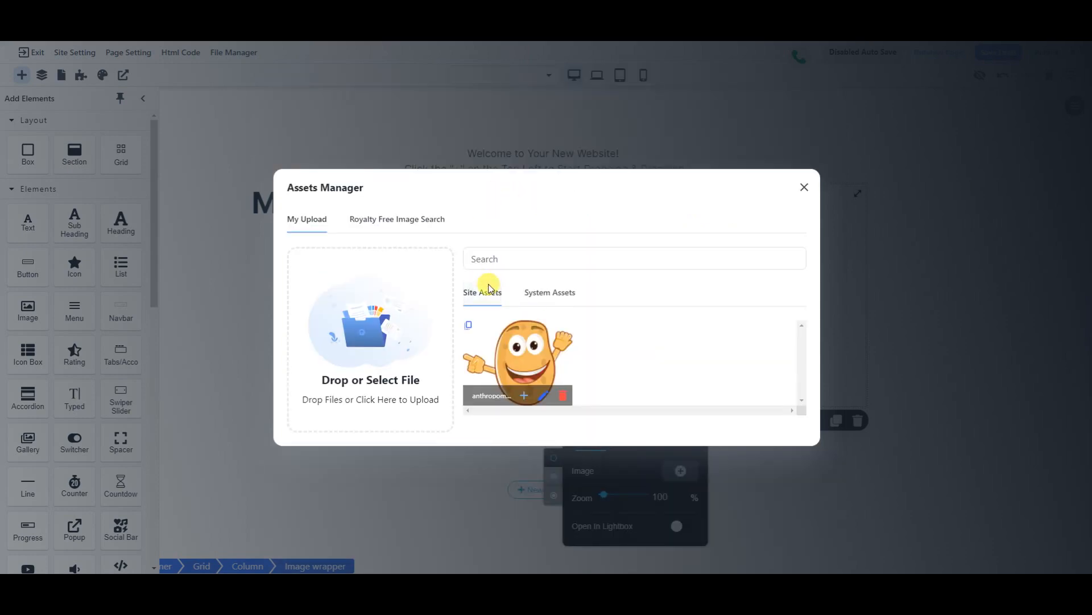
left_click(552, 291)
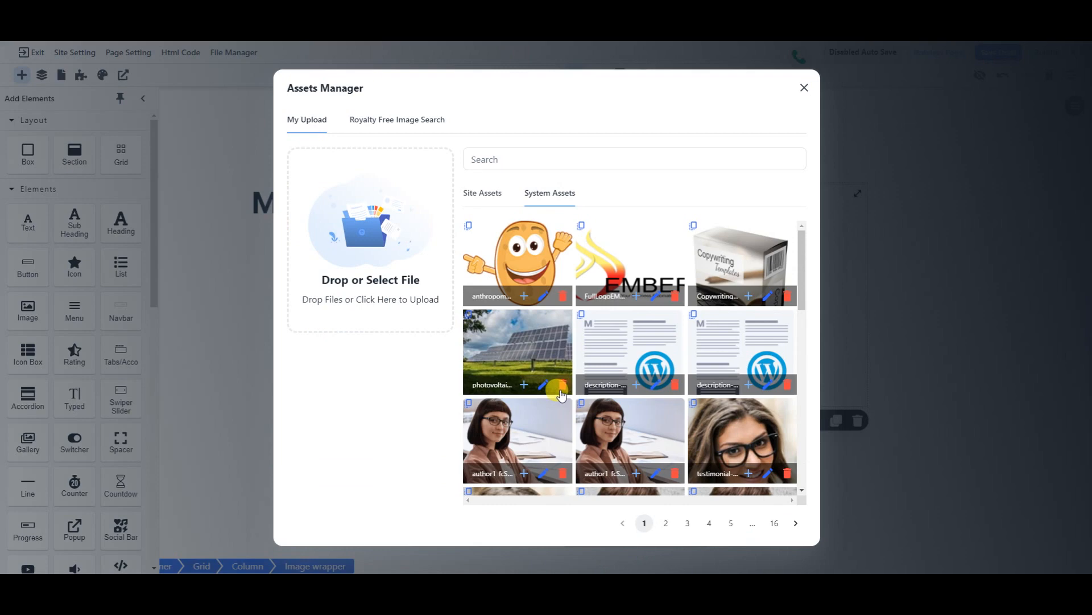
scroll(639, 332, "down", 10)
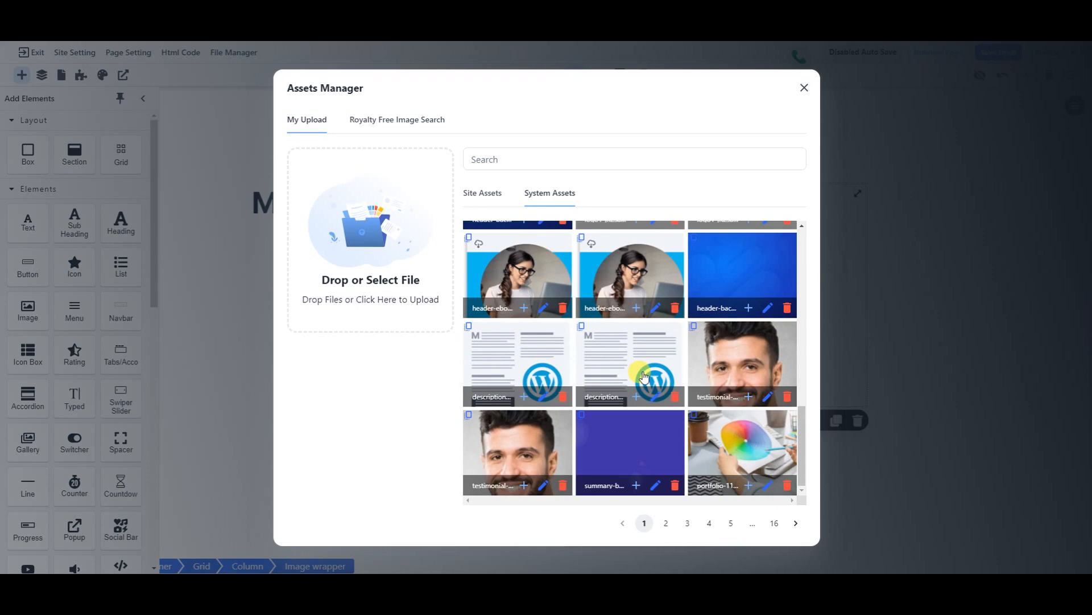
scroll(643, 376, "up", 10)
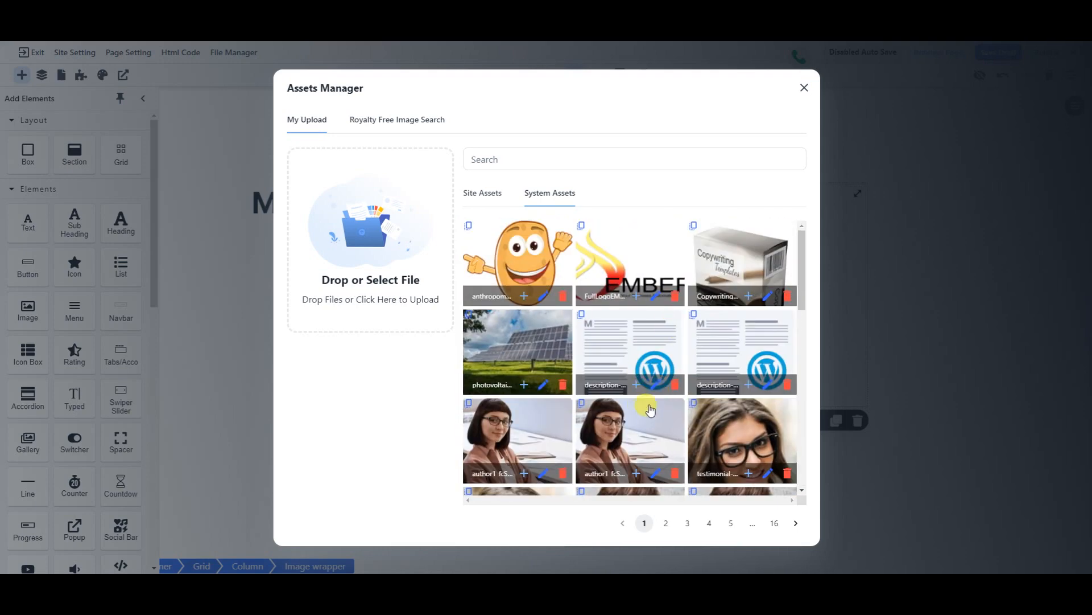
left_click(629, 440)
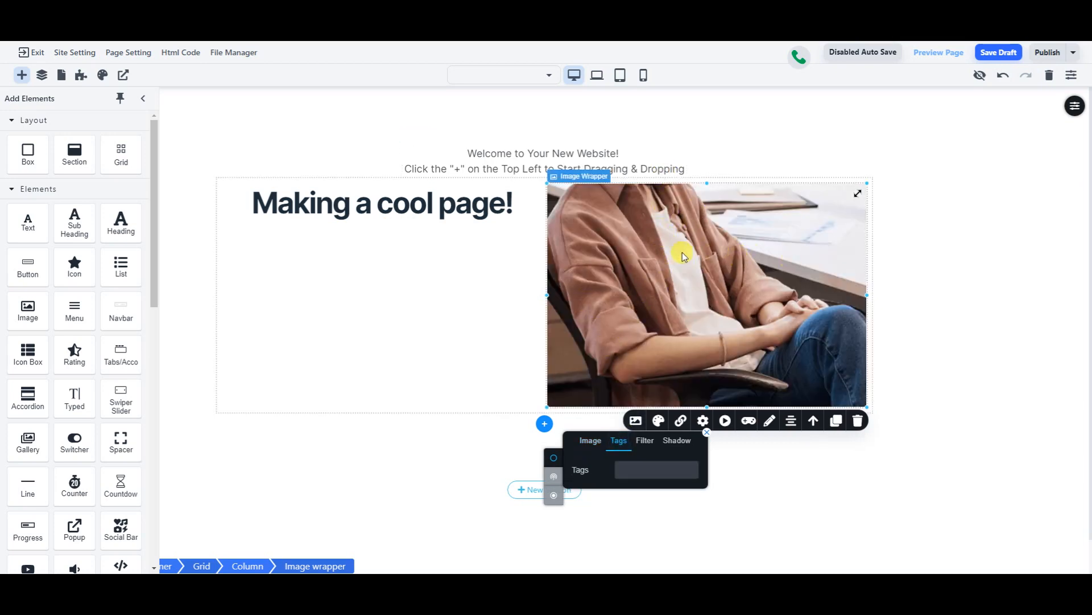
- Drag the photo's focal point up so the woman's face shows instead of her lap
left_click(636, 420)
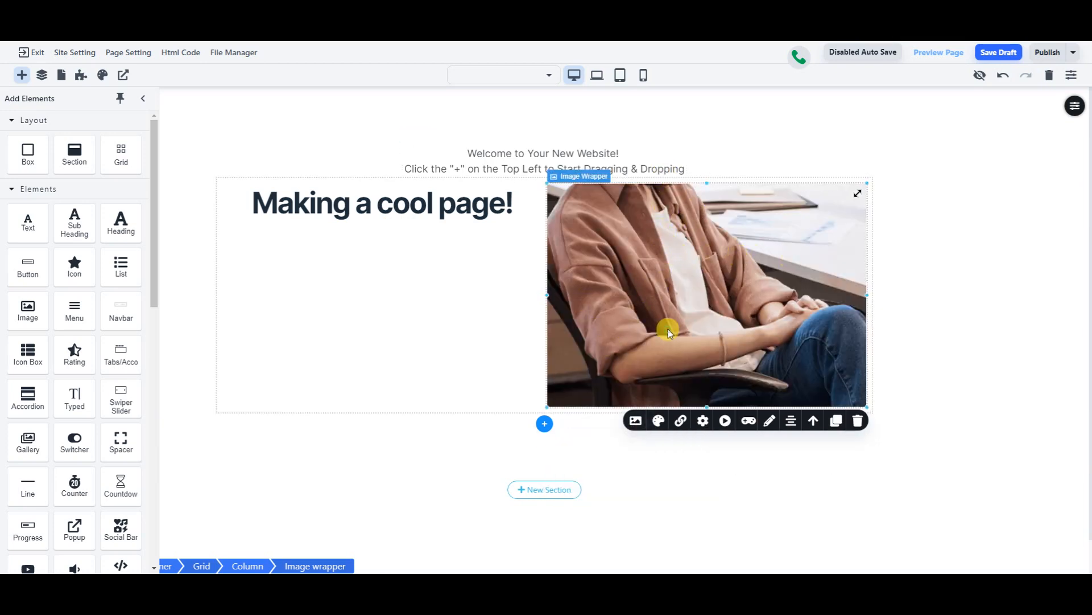
left_click(636, 420)
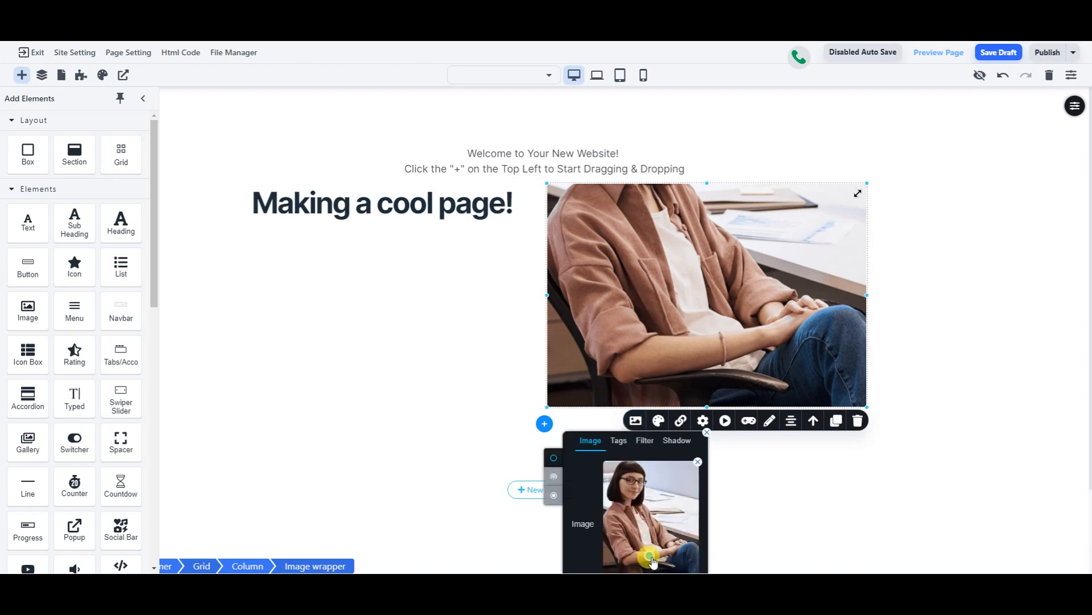
left_click(652, 562)
mouse_move(652, 559)
left_mouse_down()
mouse_move(631, 532)
mouse_move(615, 469)
mouse_move(689, 477)
mouse_move(663, 489)
mouse_move(641, 523)
mouse_move(636, 497)
mouse_move(600, 455)
mouse_move(606, 466)
left_mouse_up()
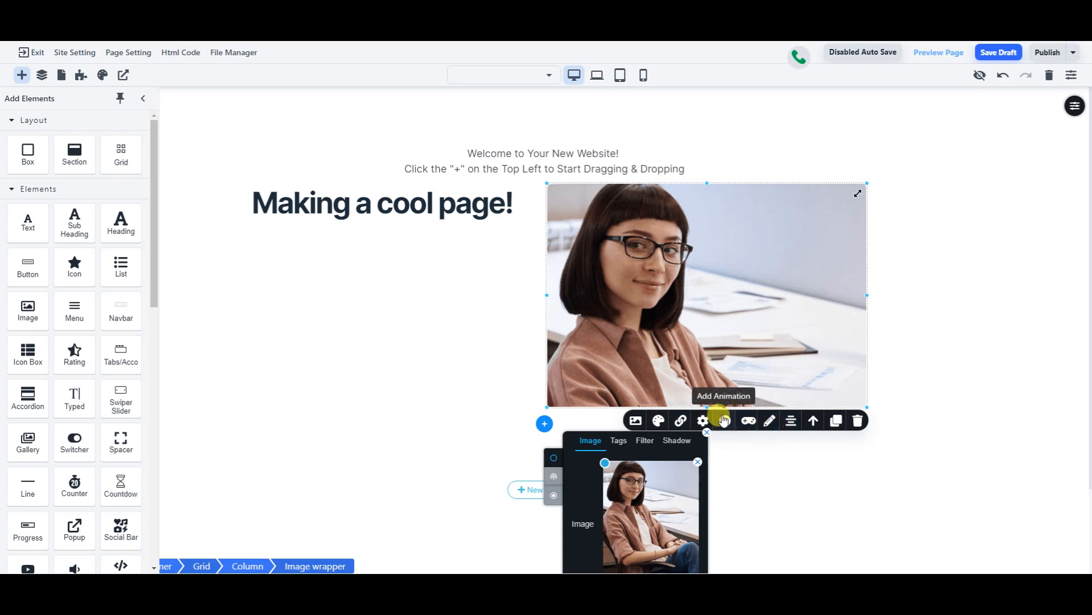
left_click(944, 248)
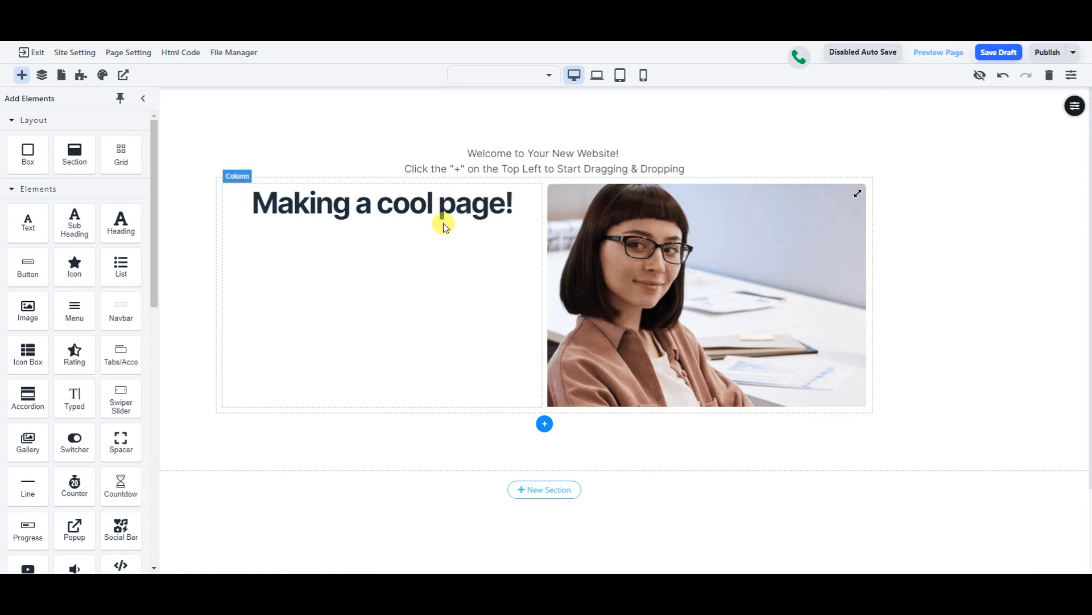
- Add a text block under the heading reading 'It's so easy to create a website or landing page with Ember.'
left_click_drag(27, 224, 361, 240)
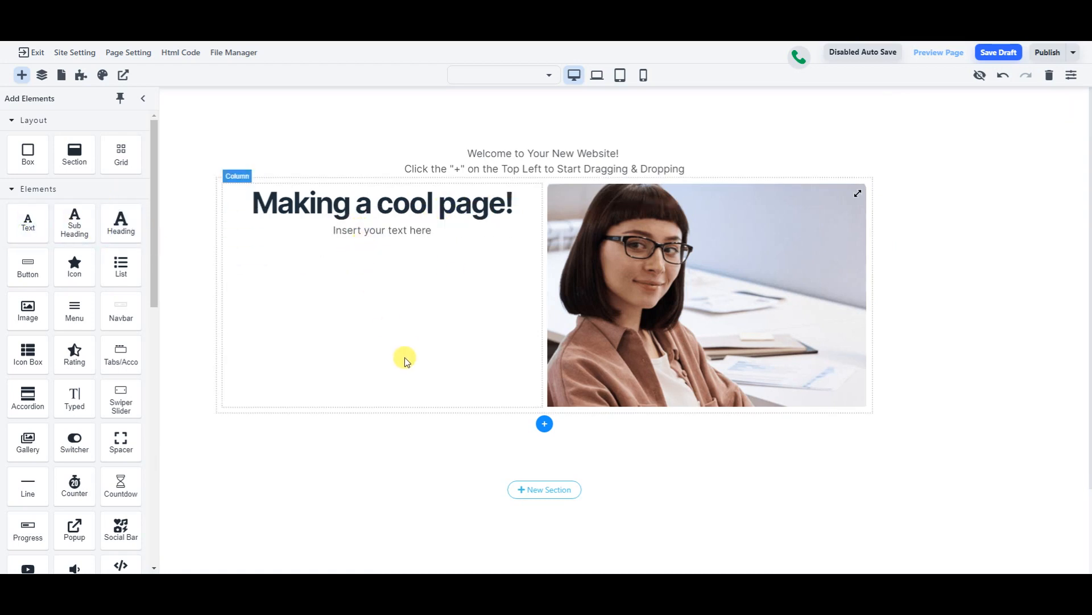
left_click(397, 232)
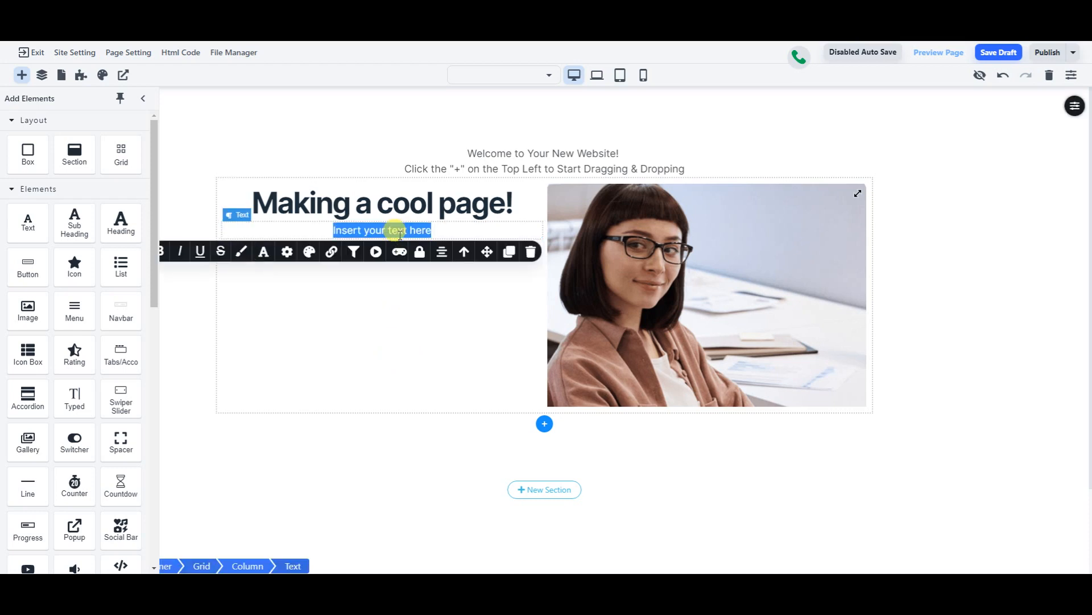
type("It's  so easy to")
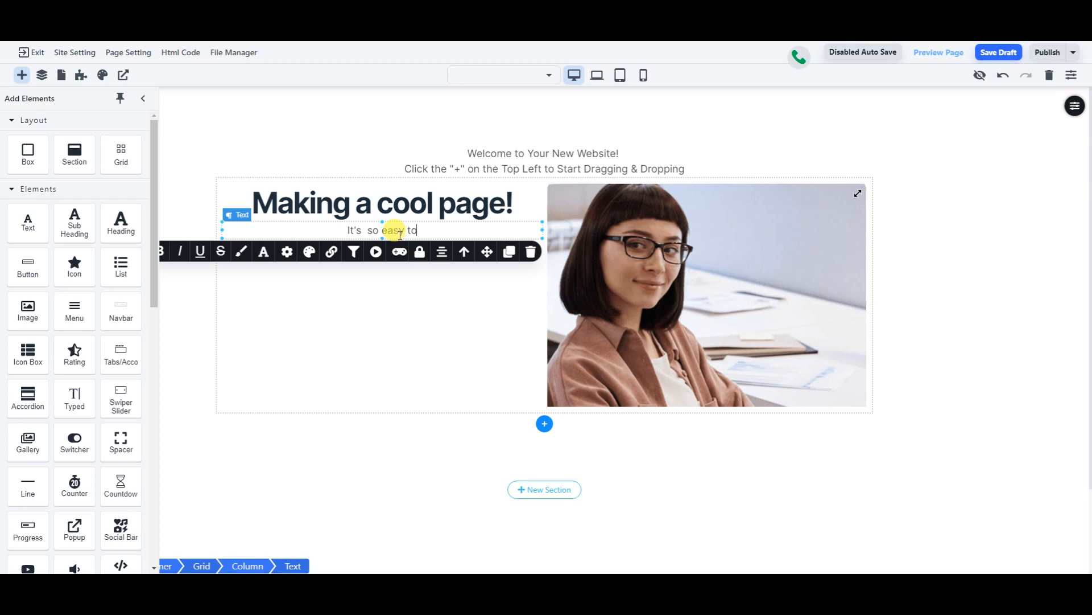
type("create a web")
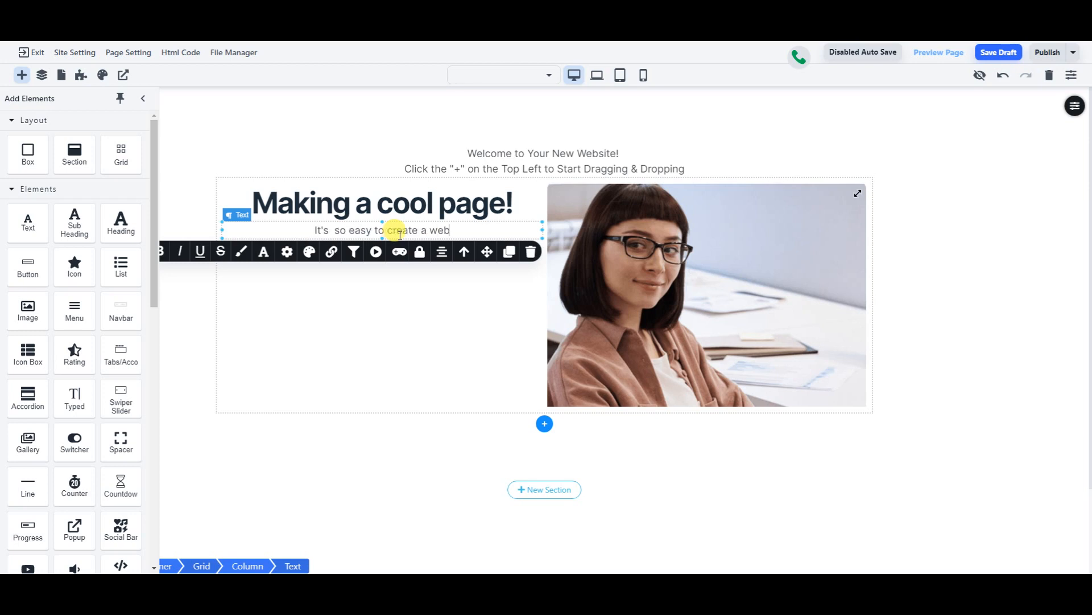
type("site or landing page with Ember.")
key("Return")
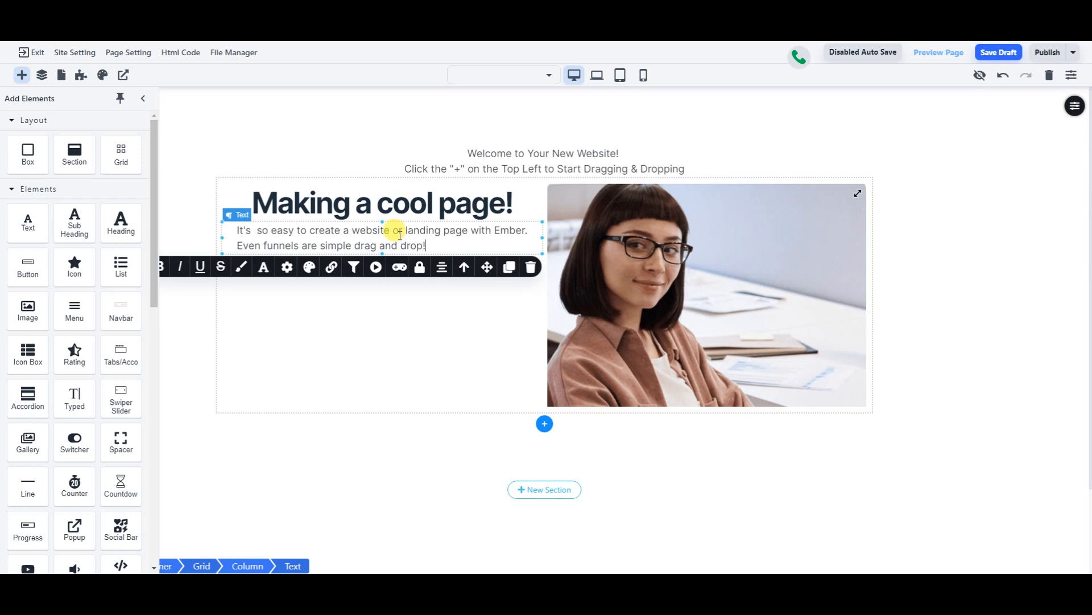
left_click(998, 195)
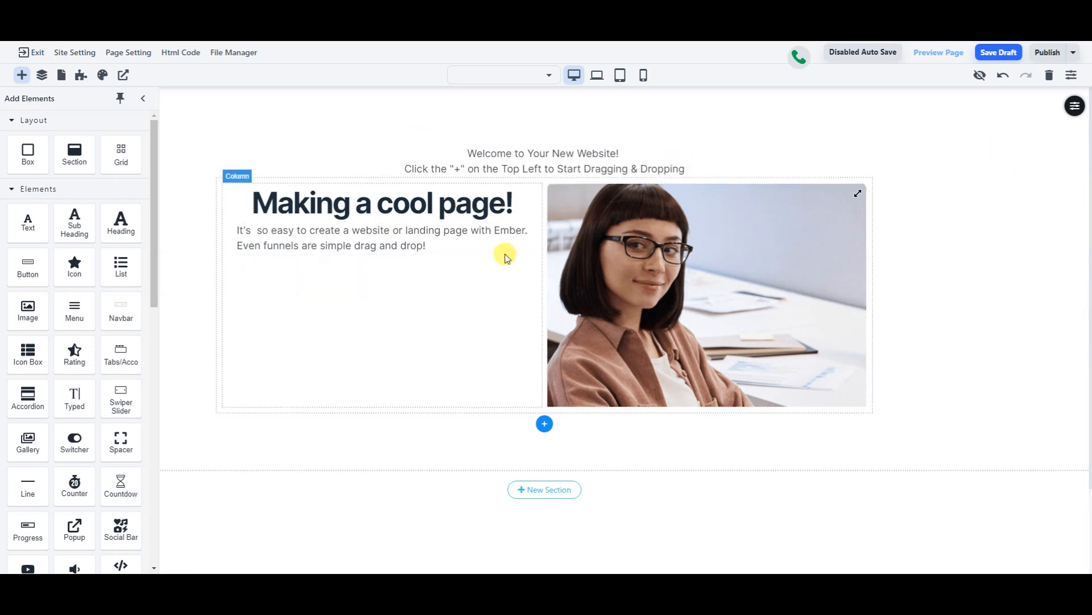
- Delete the default Welcome text and add a 100px spacer below the heading-and-photo grid
left_click(630, 158)
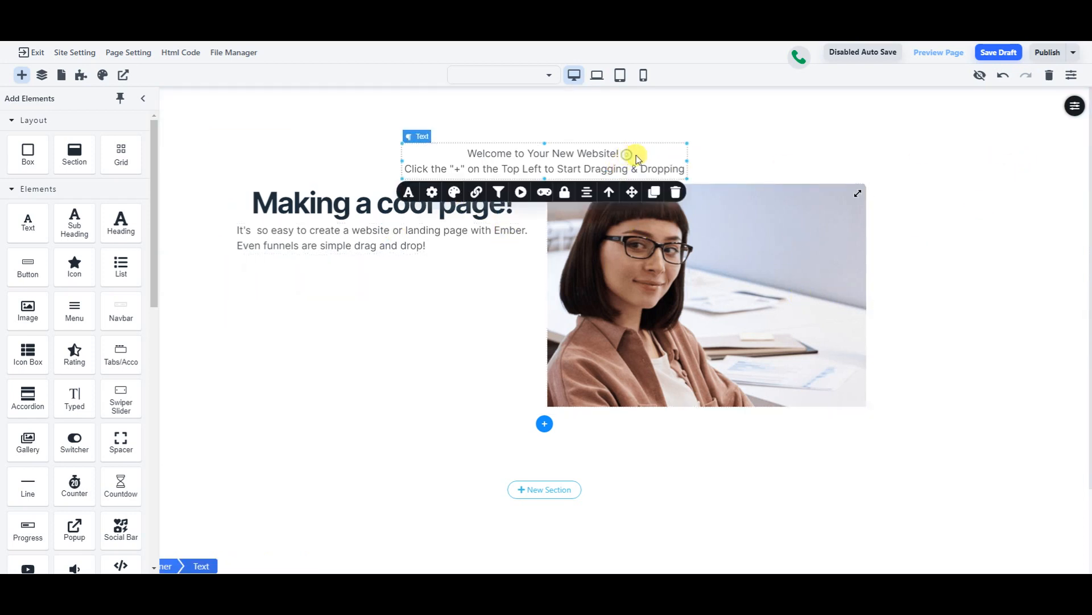
left_click(676, 193)
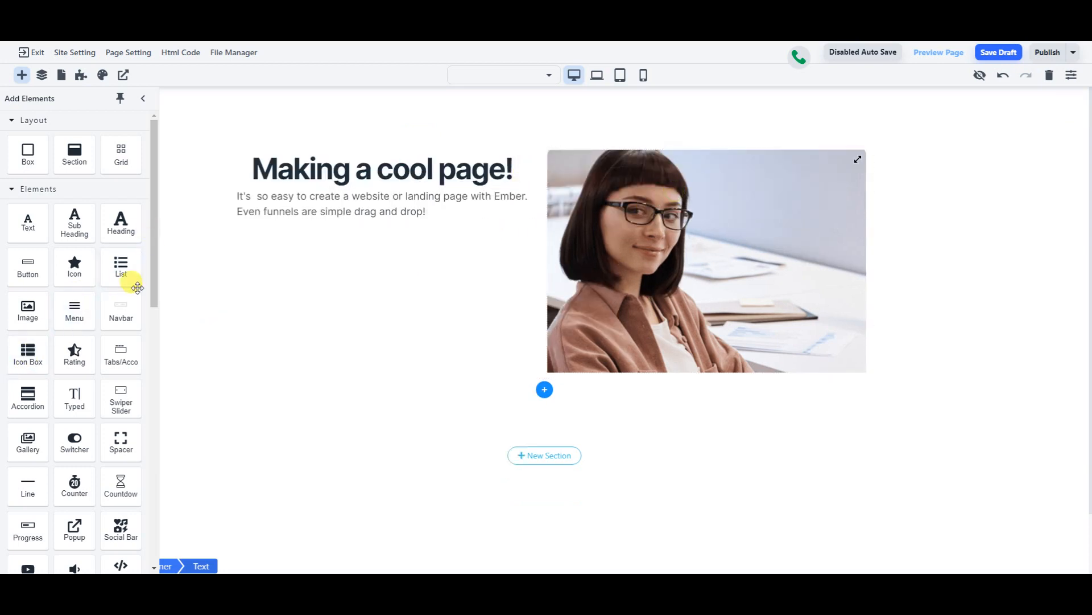
scroll(110, 415, "down", 5)
scroll(107, 351, "up", 3)
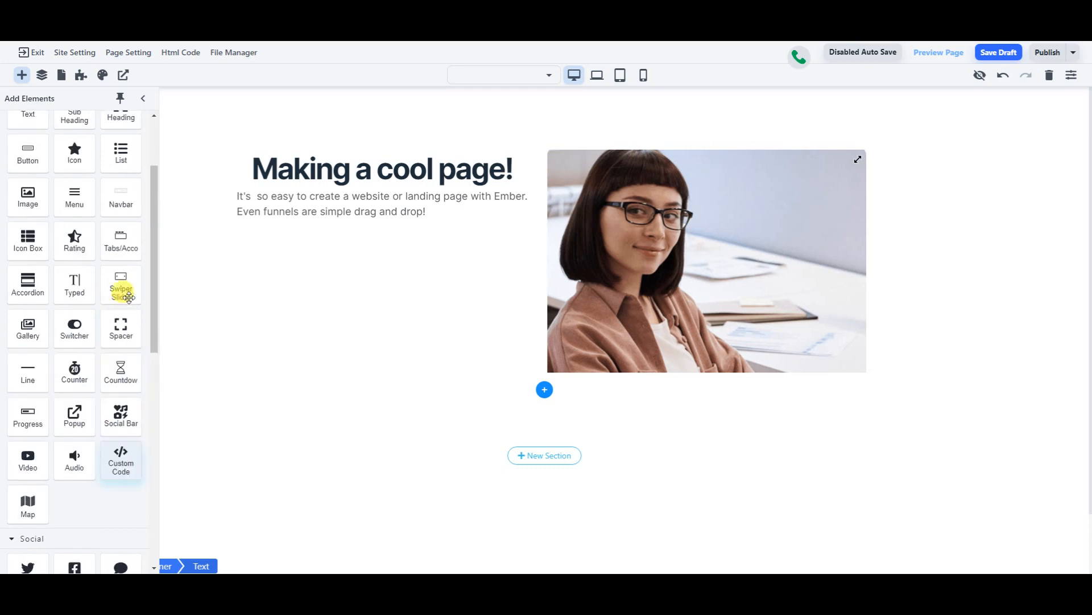
left_click_drag(121, 323, 559, 363)
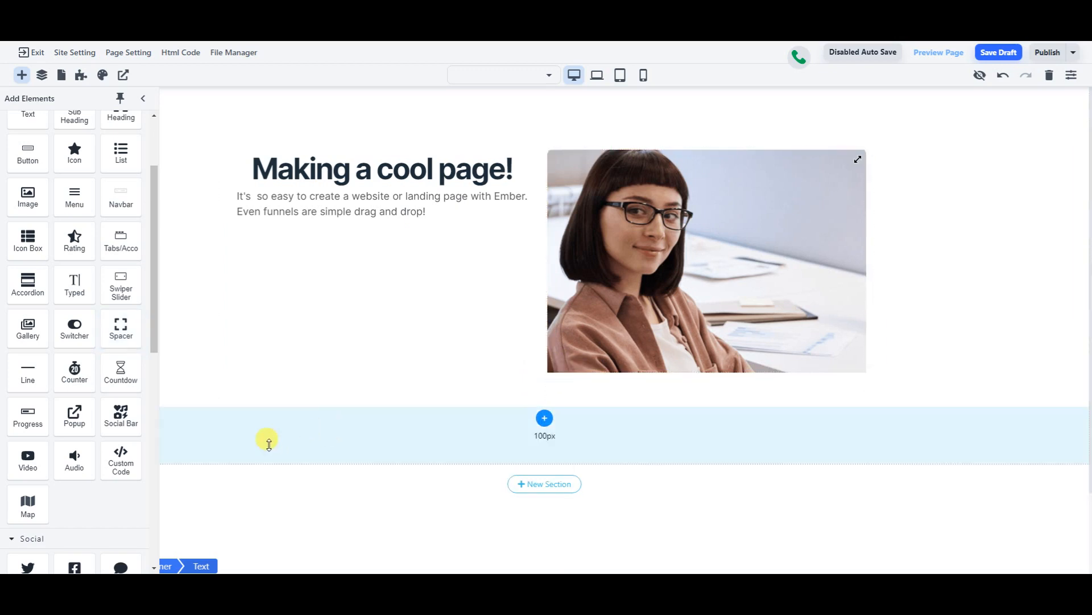
scroll(79, 417, "down", 6)
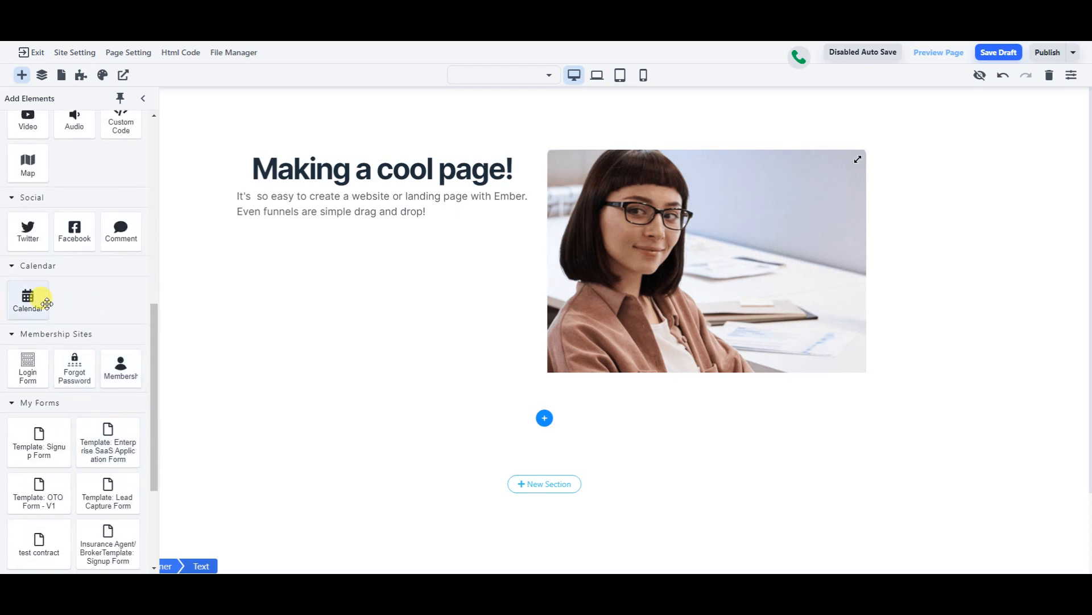
- Place 'samples form' from My Forms on the page below the heading-and-photo grid
mouse_move(31, 303)
left_mouse_down()
mouse_move(215, 280)
mouse_move(671, 378)
mouse_move(85, 325)
mouse_move(25, 297)
left_mouse_up()
scroll(57, 330, "down", 3)
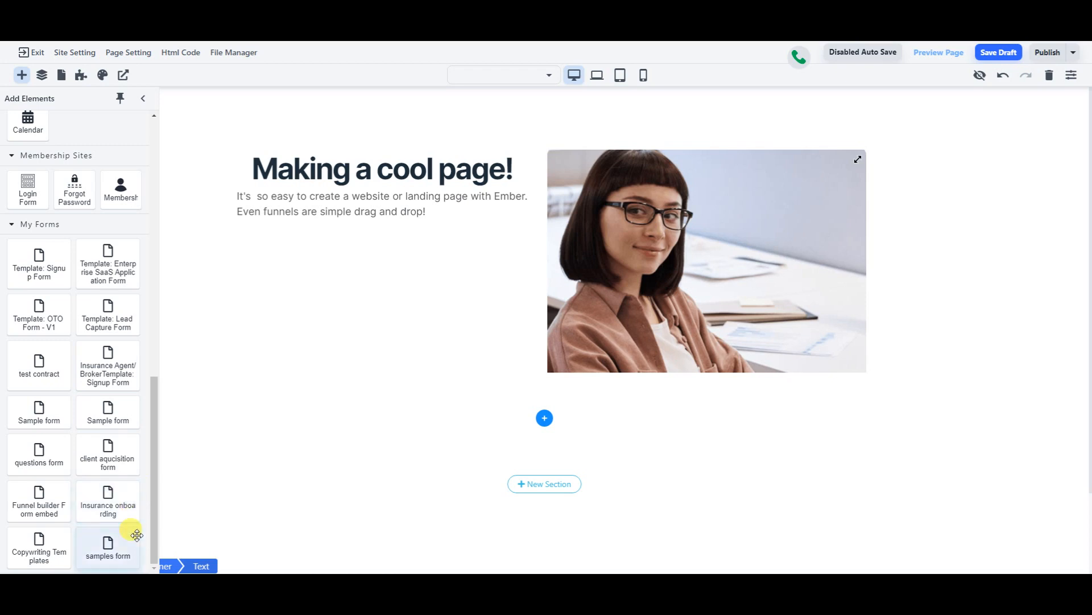
left_click_drag(112, 546, 555, 422)
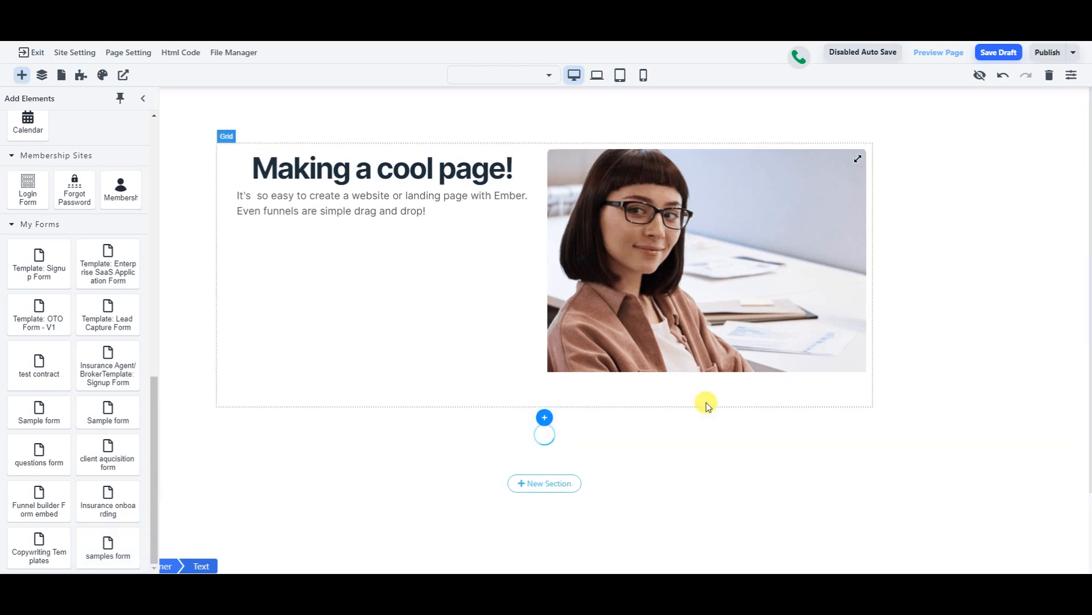
scroll(706, 402, "down", 2)
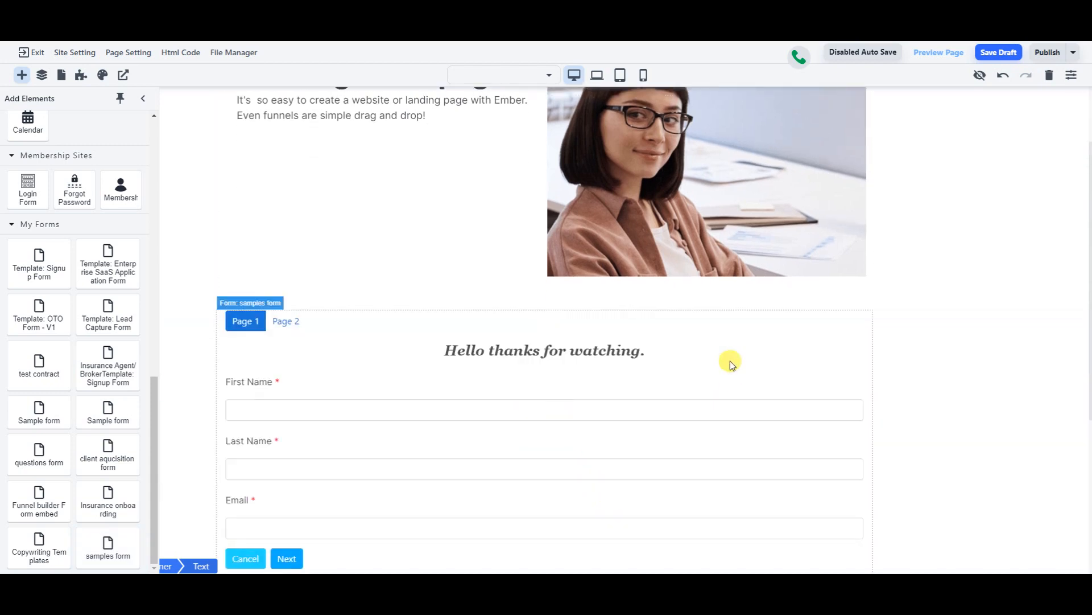
scroll(639, 371, "down", 5)
scroll(538, 150, "up", 1)
scroll(538, 150, "up", 1)
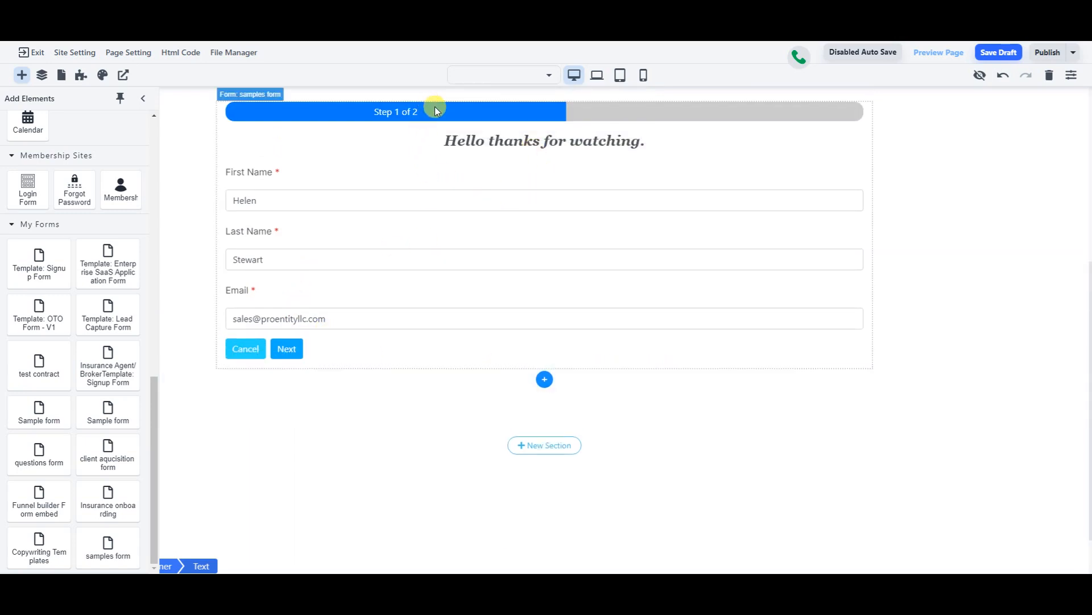
scroll(607, 283, "up", 5)
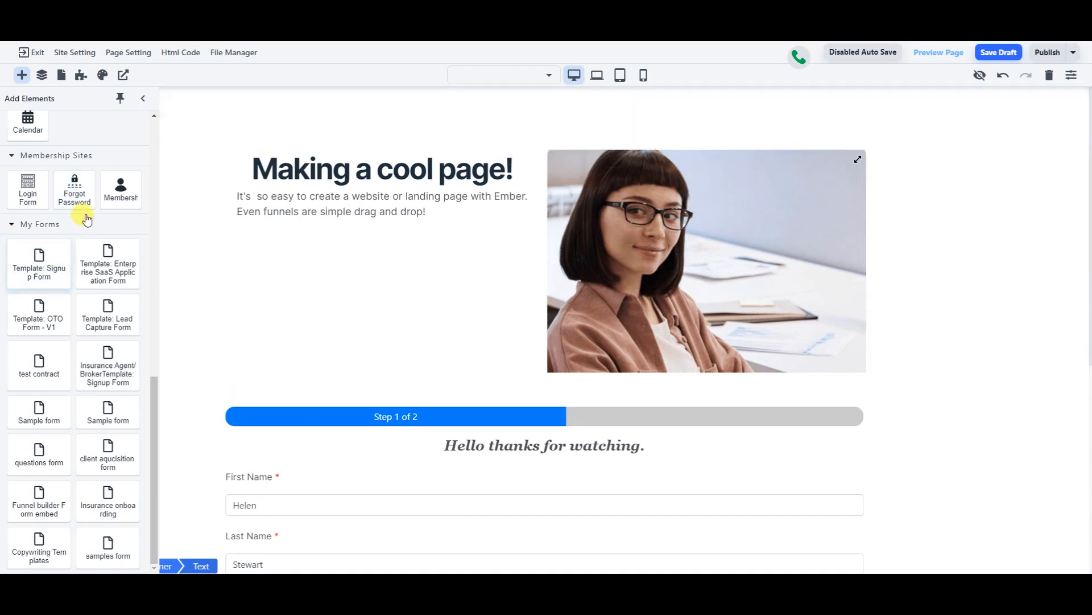
scroll(83, 210, "up", 5)
scroll(69, 267, "up", 6)
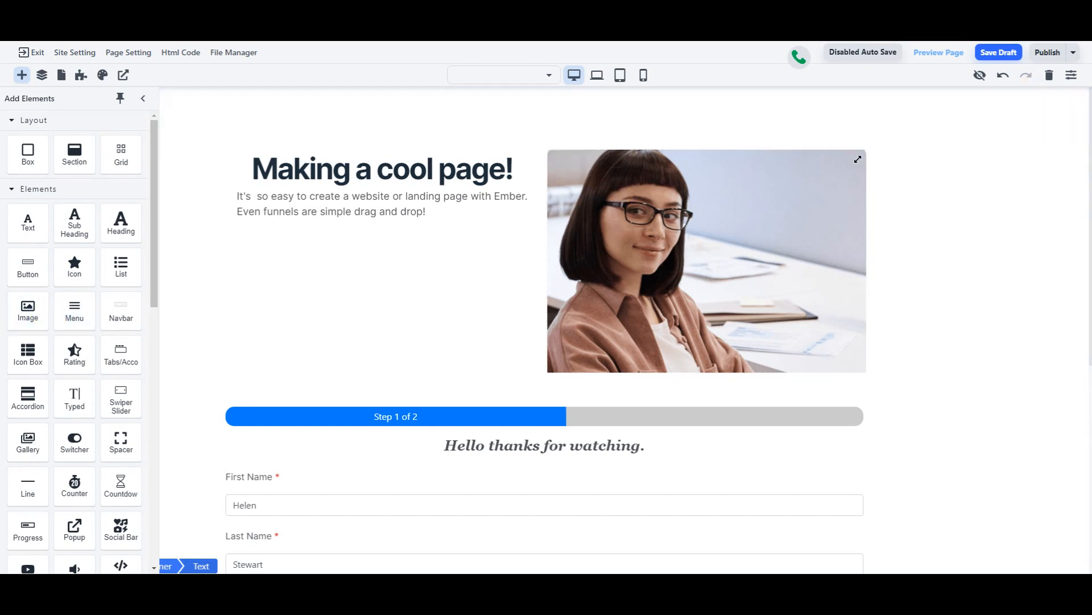
- Choose Publish Site from the Publish dropdown to open the Publish your Design dialog
left_click(1054, 59)
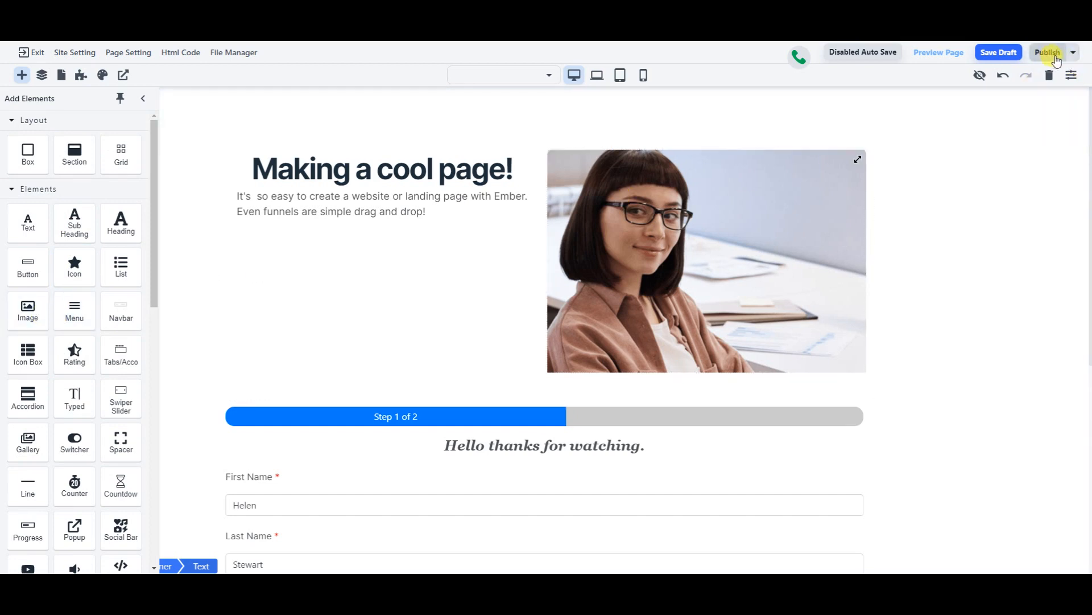
left_click(1071, 56)
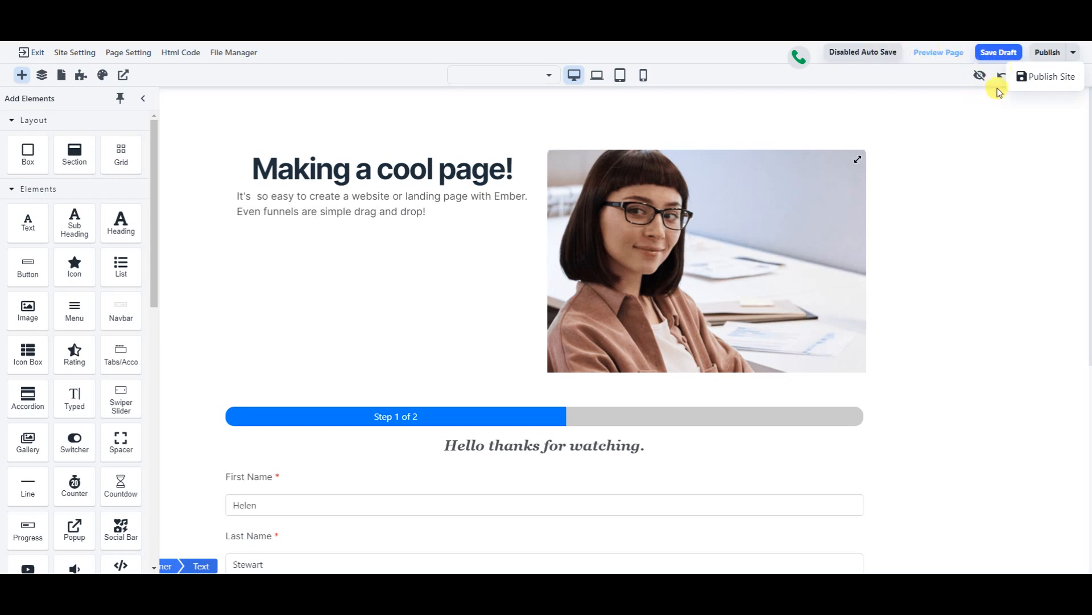
left_click(1030, 76)
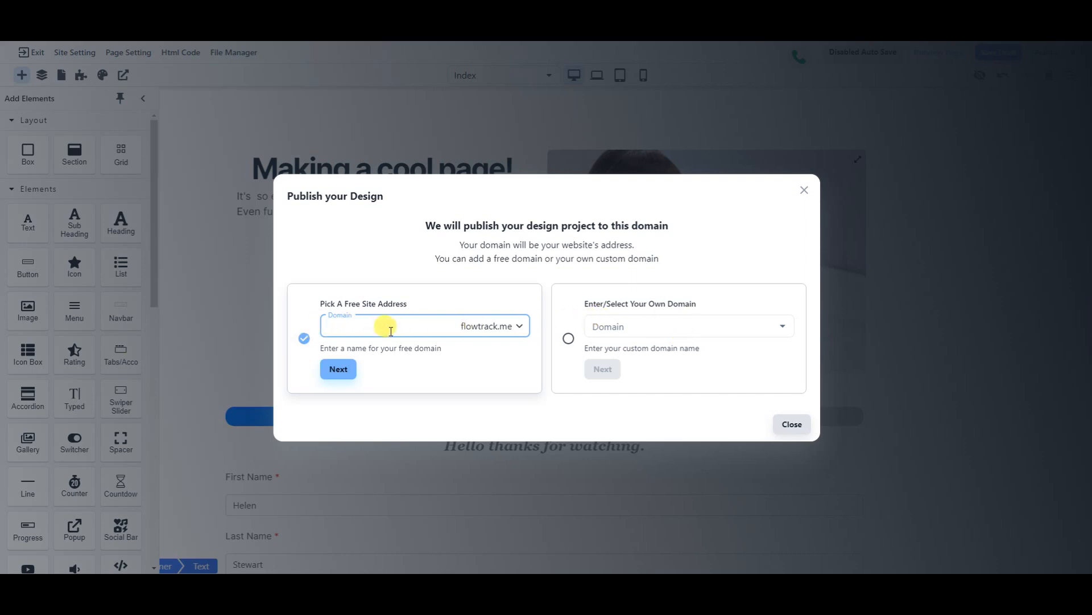
- Set the free domain to samplepage with the hostio.me suffix and continue
left_click(519, 327)
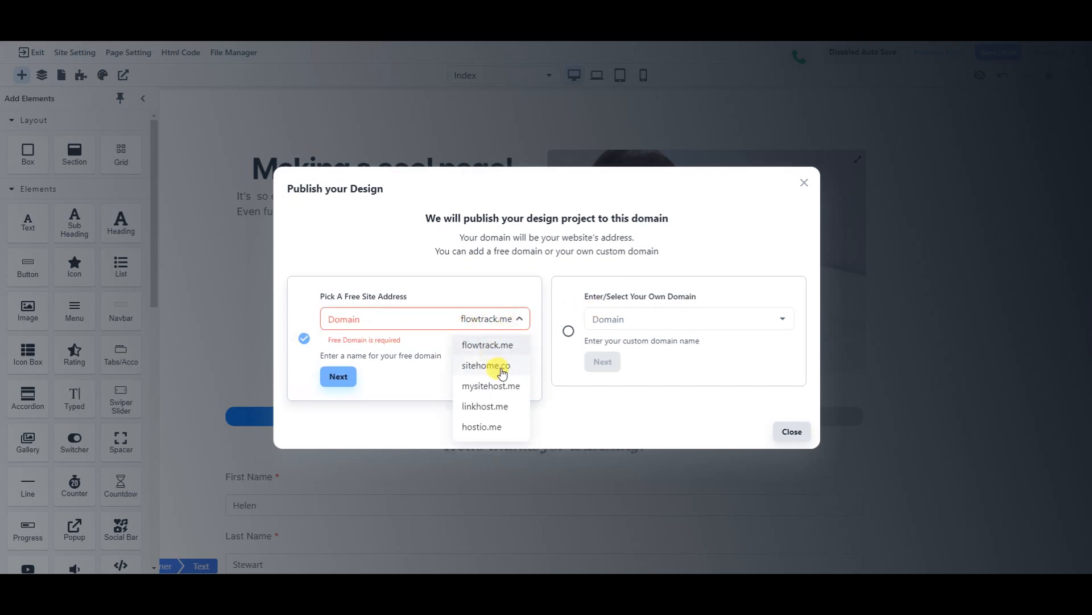
left_click(485, 430)
left_click(394, 320)
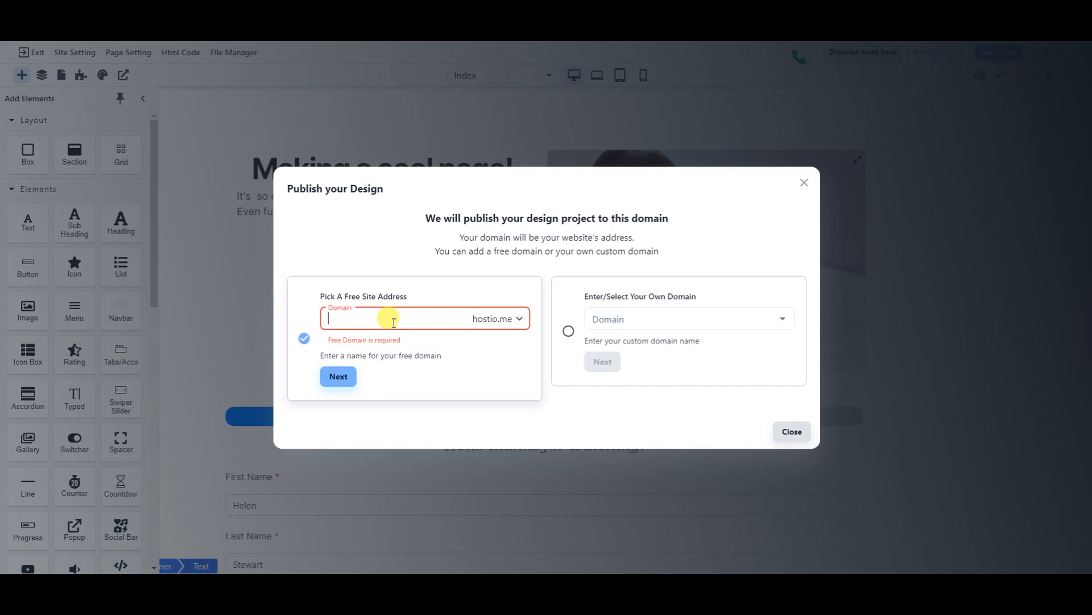
type("samplepage")
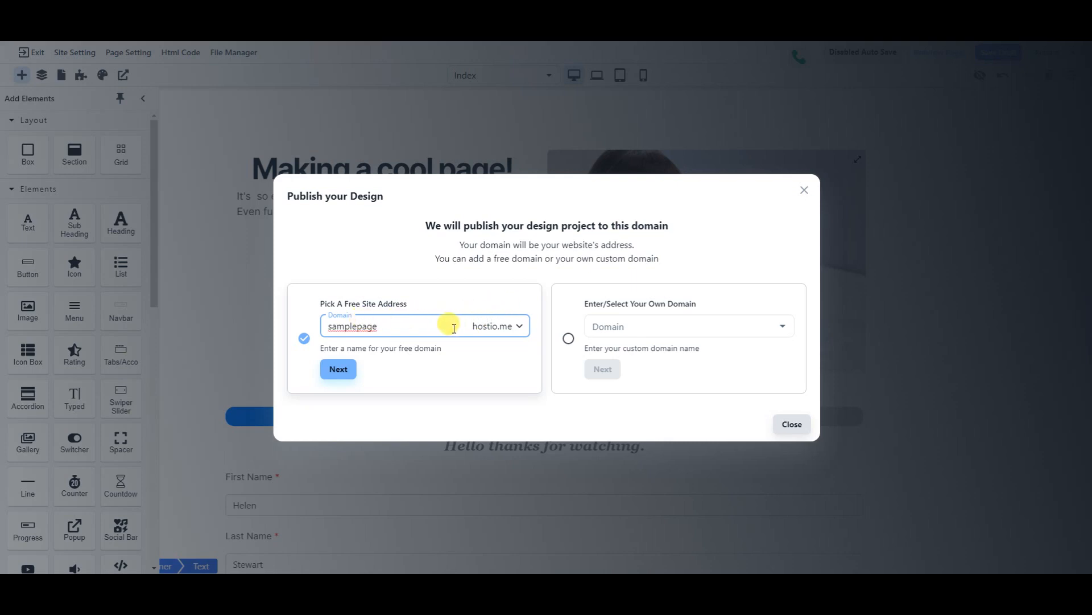
left_click(339, 369)
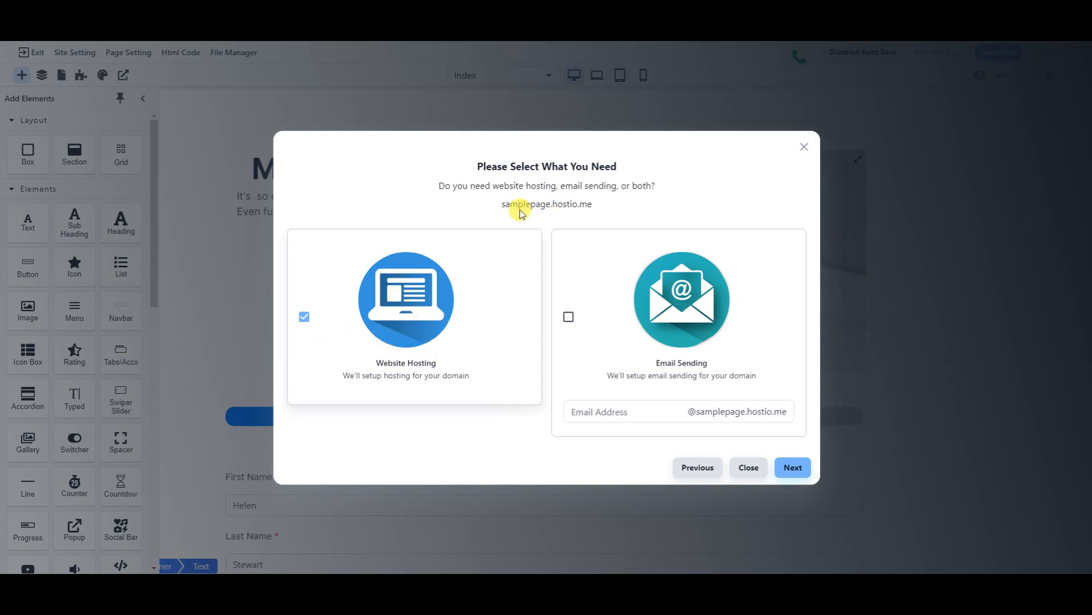
- Keep only Website Hosting, with Email Sending off and the 'support' address cleared, then continue
left_click_drag(502, 206, 587, 206)
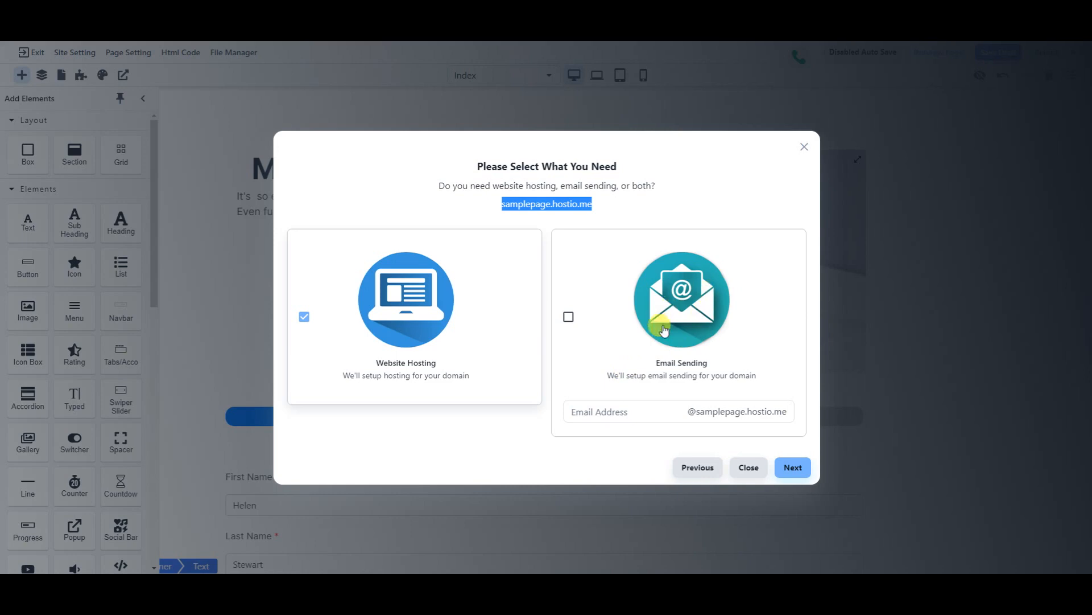
left_click(680, 414)
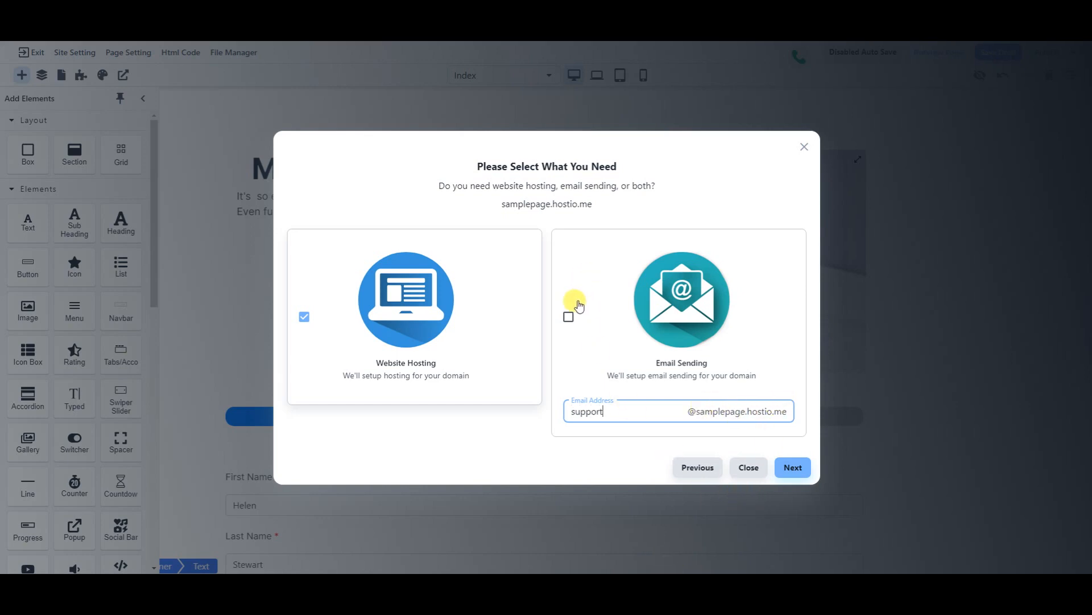
left_click(569, 317)
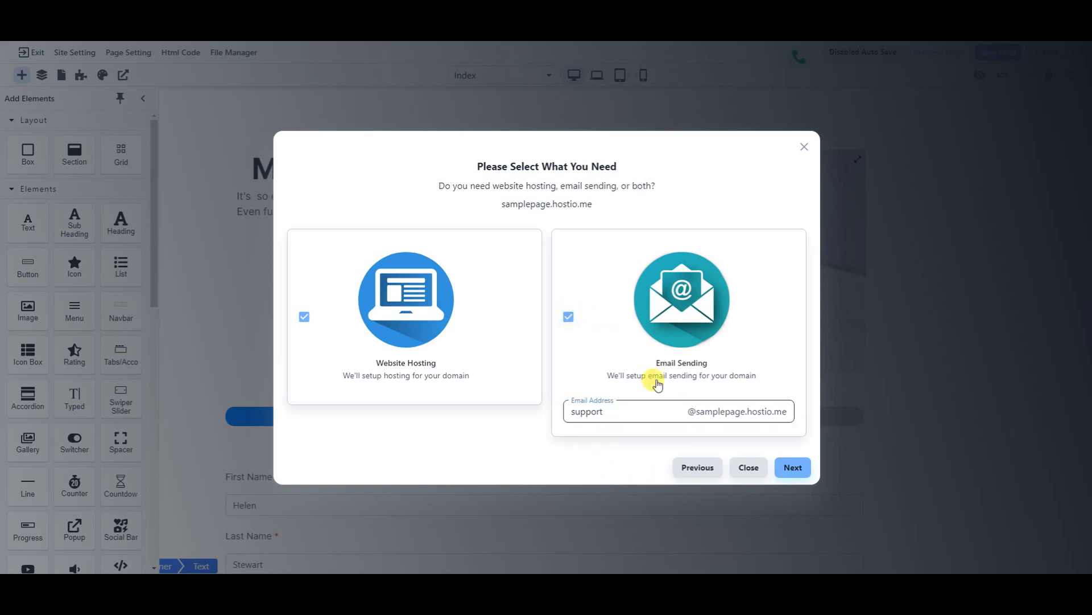
left_click(567, 318)
double_click(626, 411)
key("BackSpace")
left_click(605, 463)
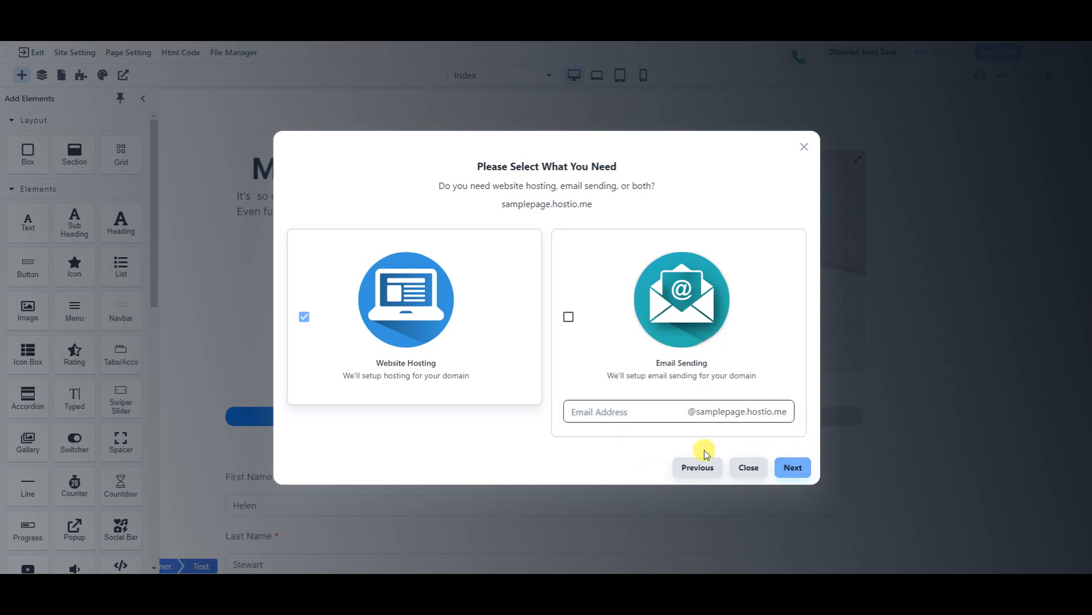
left_click(795, 467)
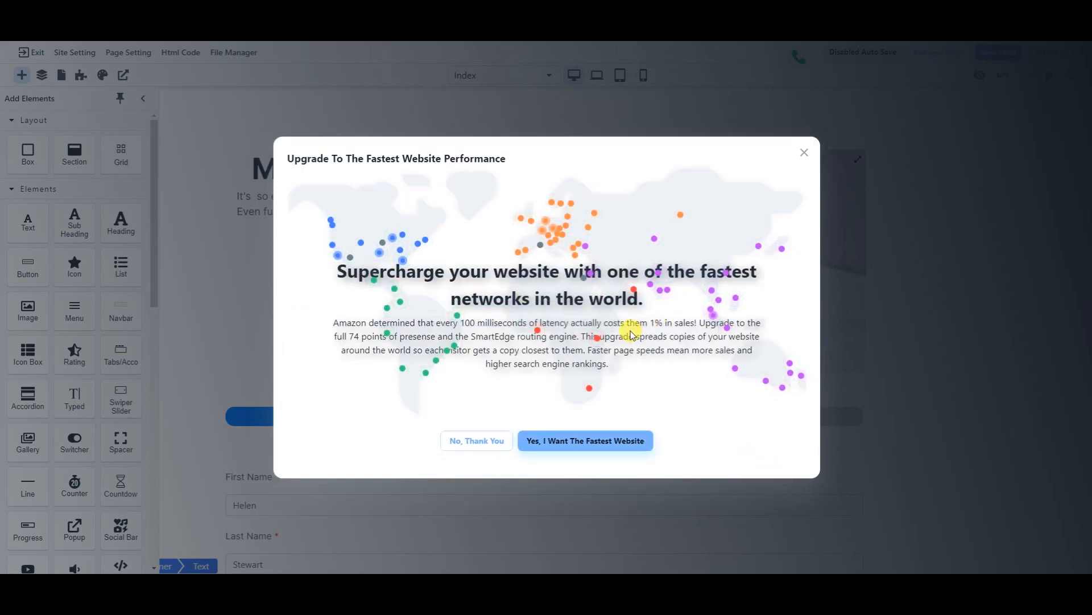
- Accept the 'Yes, I Want The Fastest Website' upgrade so the site finishes publishing
left_click(575, 445)
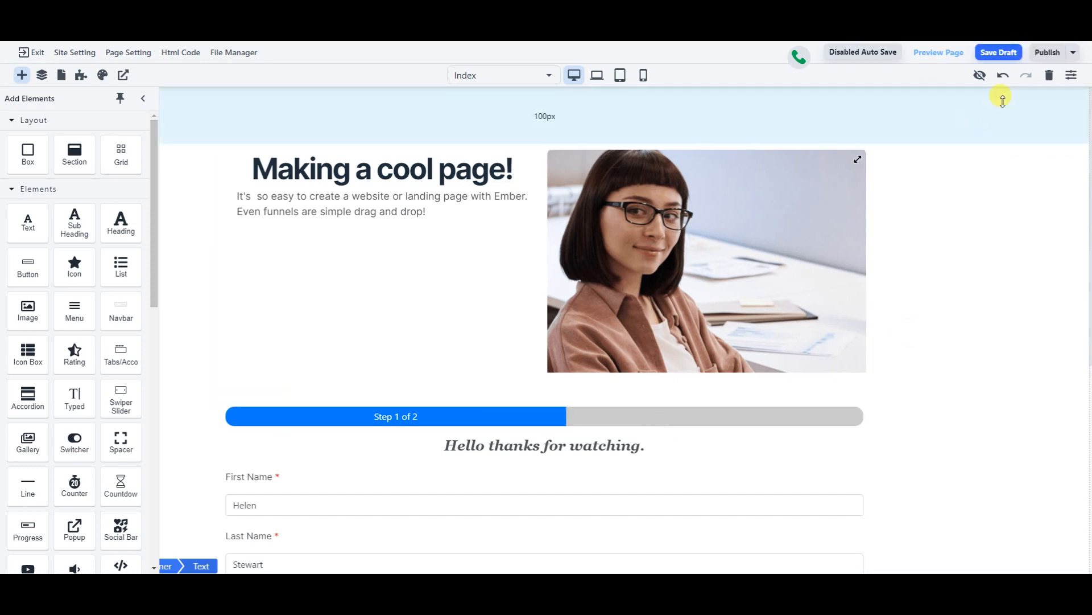
- Preview the page and fill in step 1 of the form, then advance to step 2
left_click(943, 57)
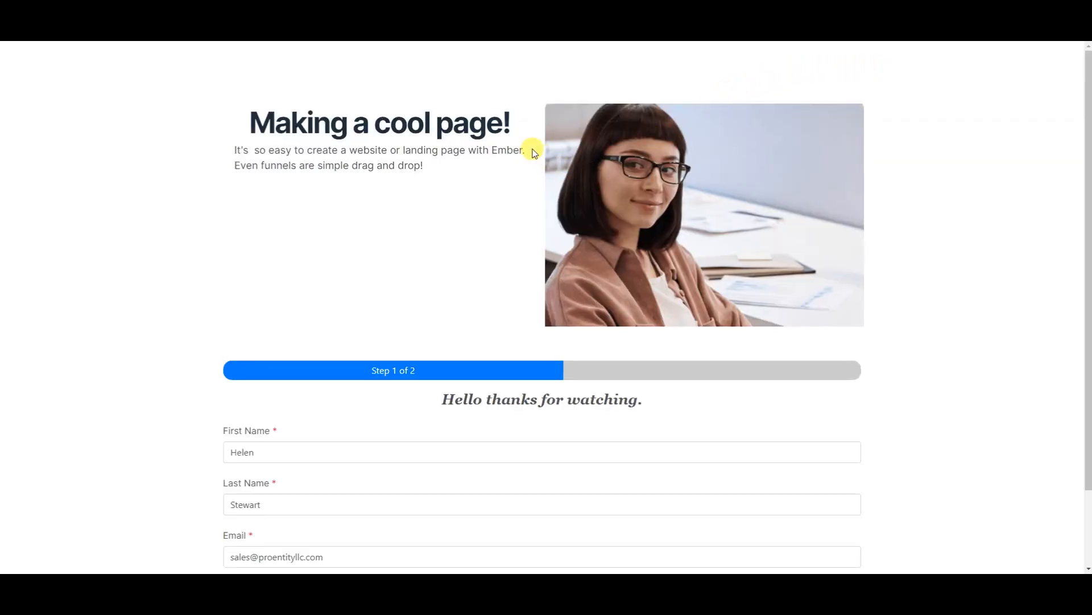
scroll(527, 171, "down", 2)
scroll(490, 296, "up", 2)
left_click(368, 449)
scroll(419, 466, "down", 2)
left_click(399, 465)
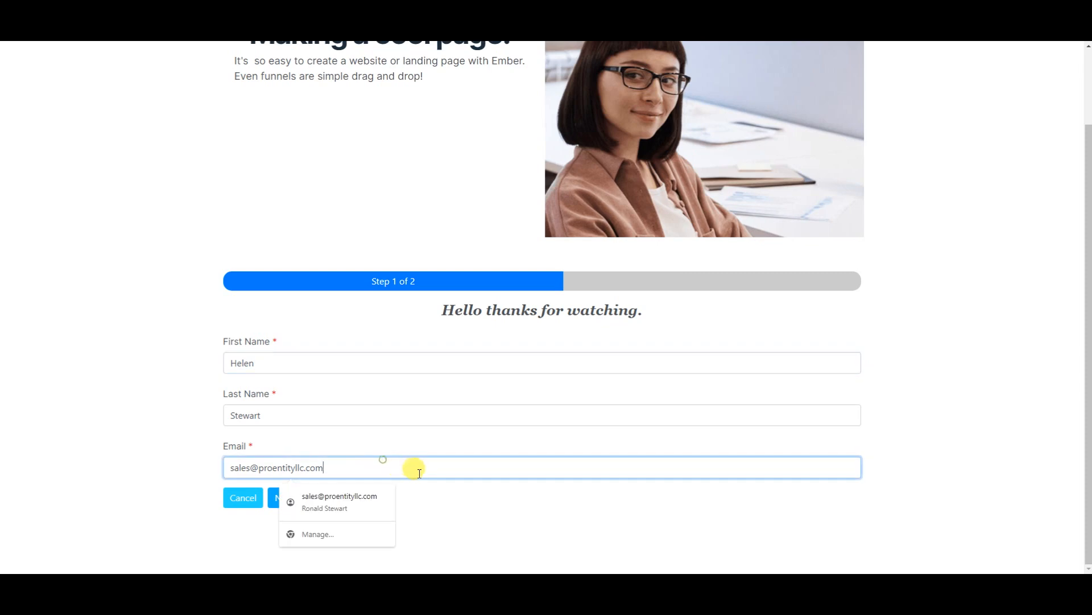
left_click(472, 508)
left_click(305, 497)
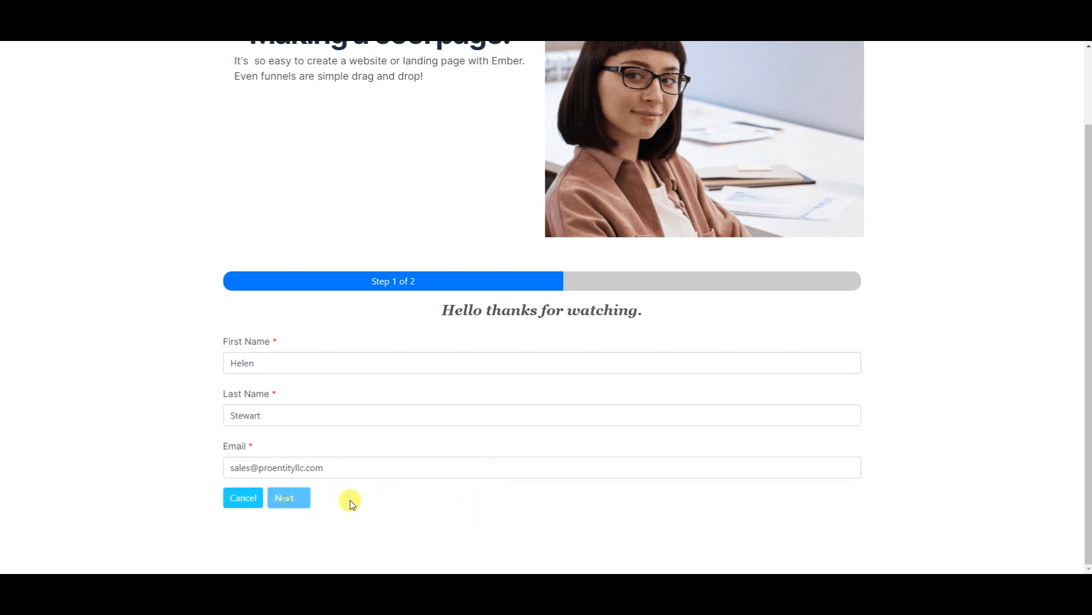
- Select Funnel Builder Pro, sign the pad, agree to the USD $5.99 monthly charge, and return to the editor
scroll(495, 349, "down", 5)
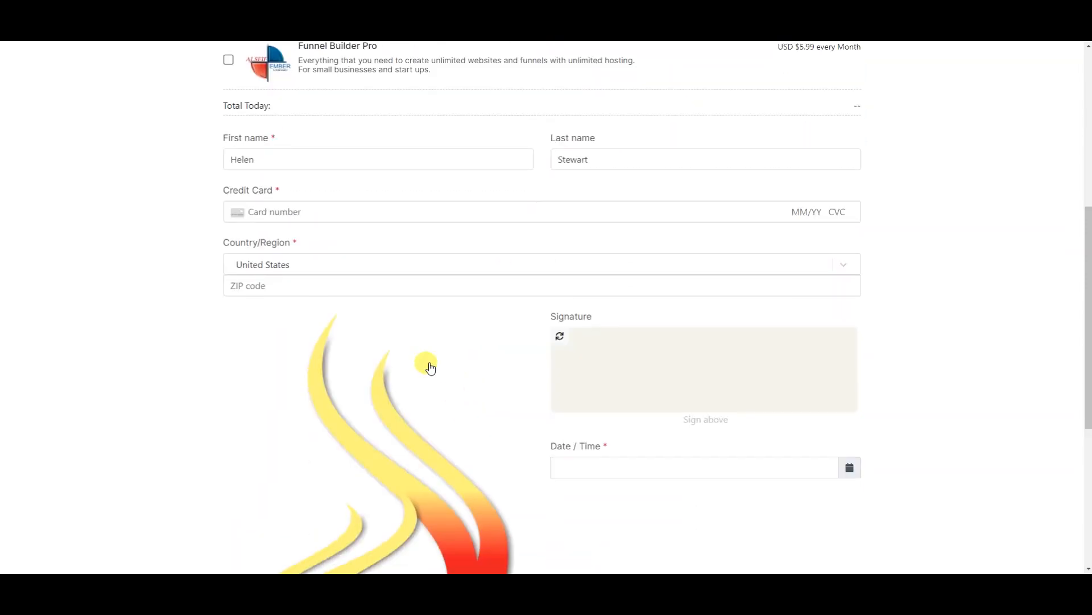
scroll(427, 364, "up", 4)
left_click(228, 287)
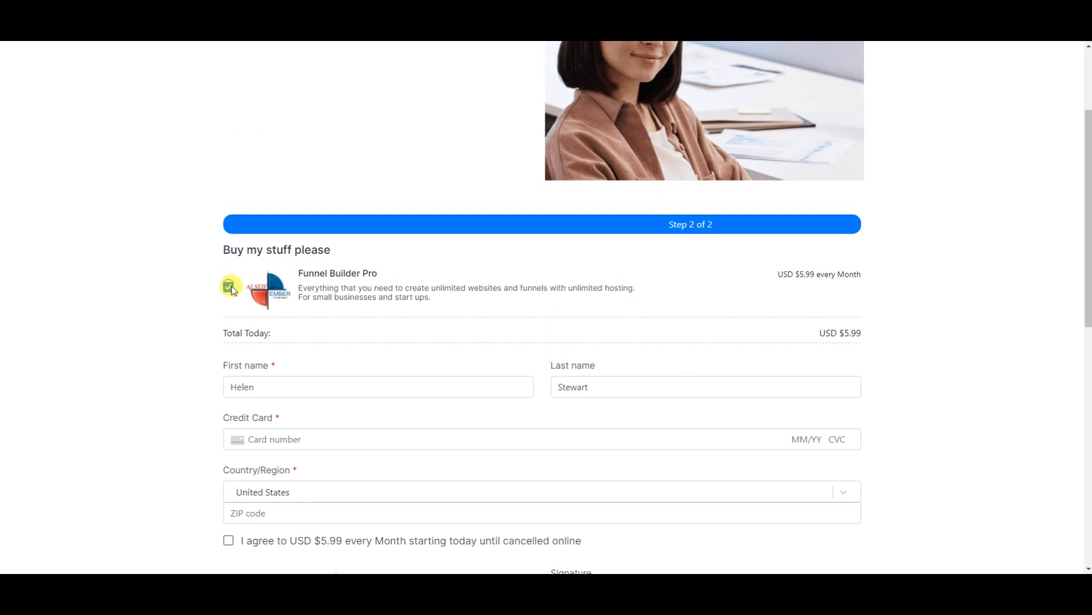
scroll(563, 353, "down", 8)
scroll(610, 312, "up", 3)
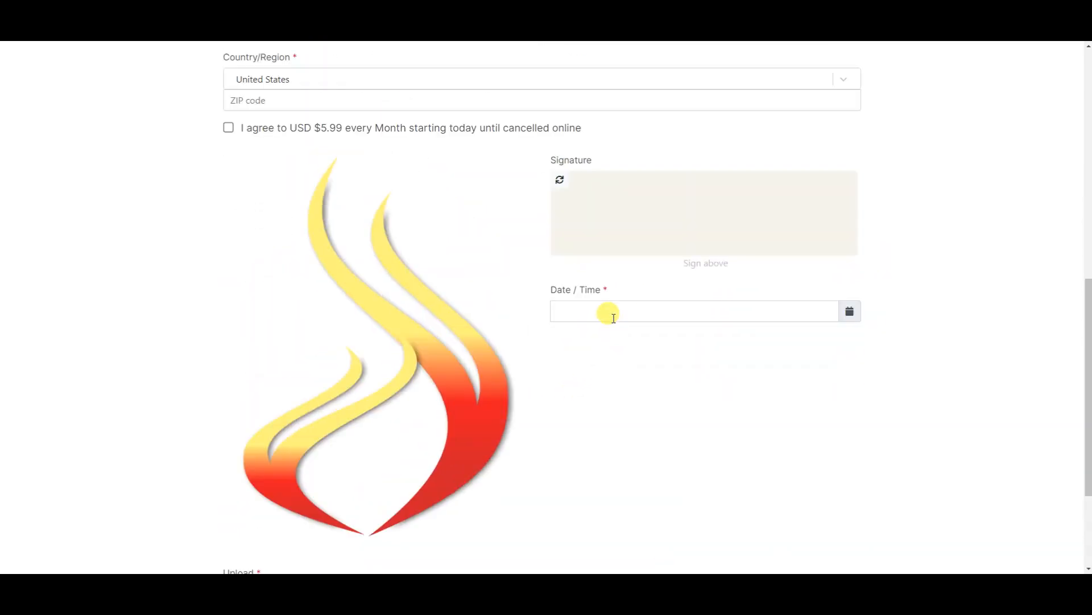
left_click_drag(604, 213, 660, 216)
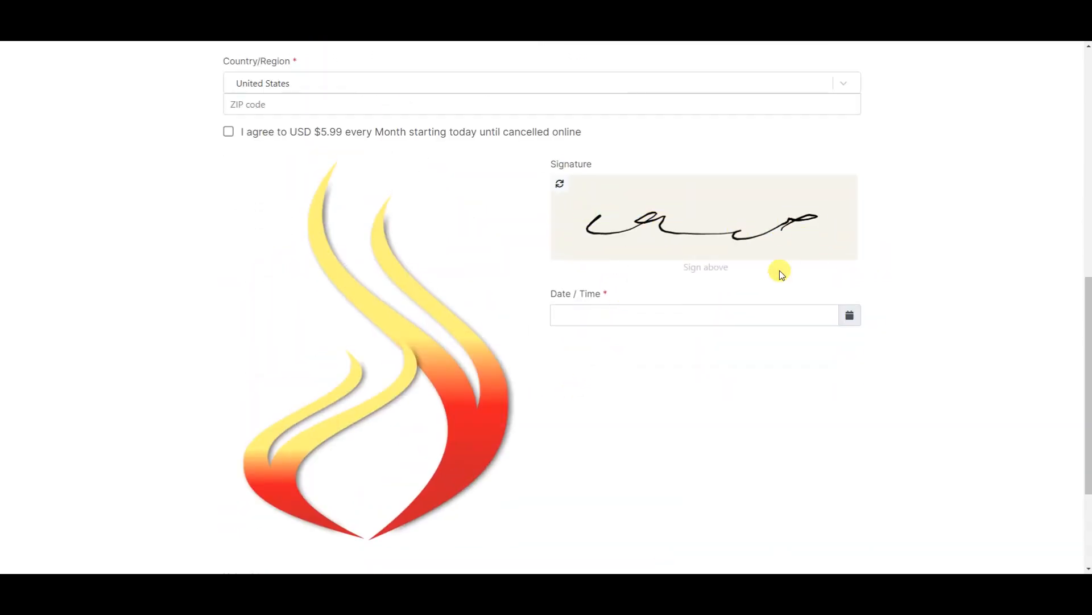
left_click(228, 132)
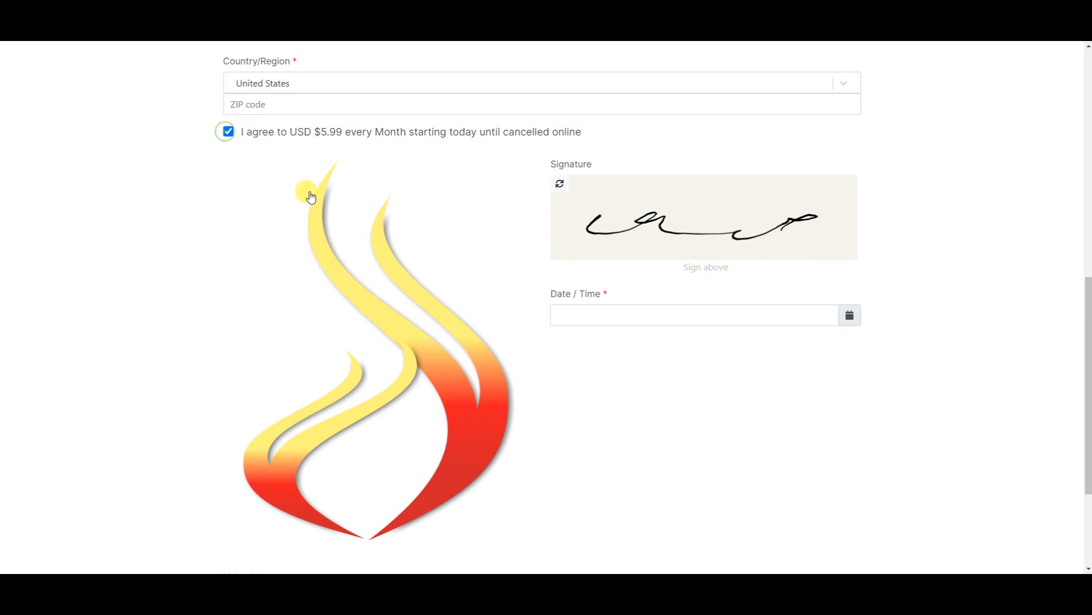
scroll(330, 210, "down", 3)
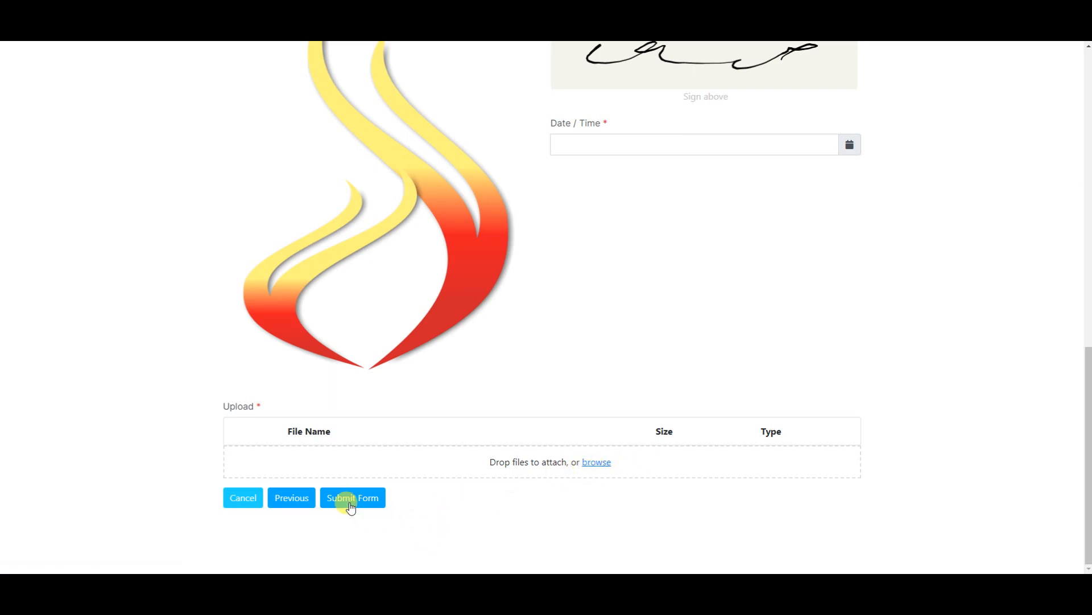
scroll(515, 395, "up", 12)
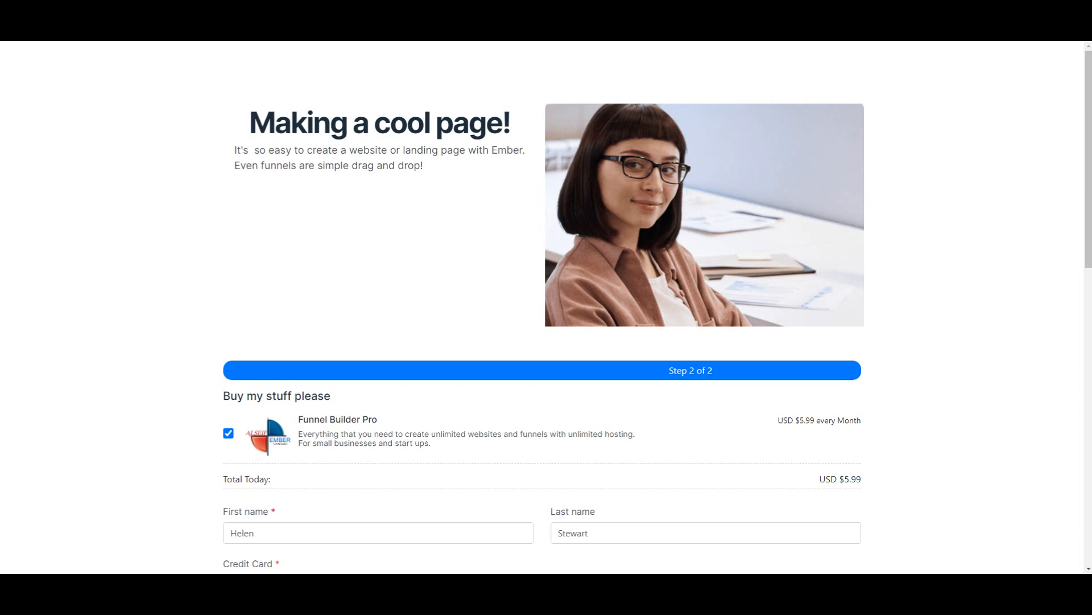
left_click(212, 41)
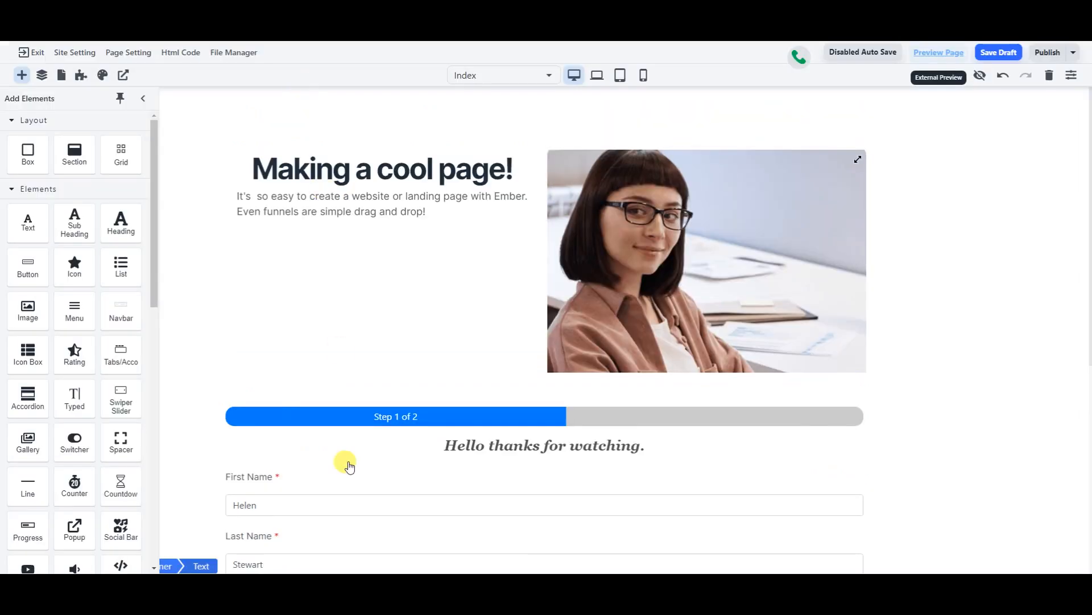
- Exit the page editor and go to the Phone dashboard in the left sidebar
left_click(35, 55)
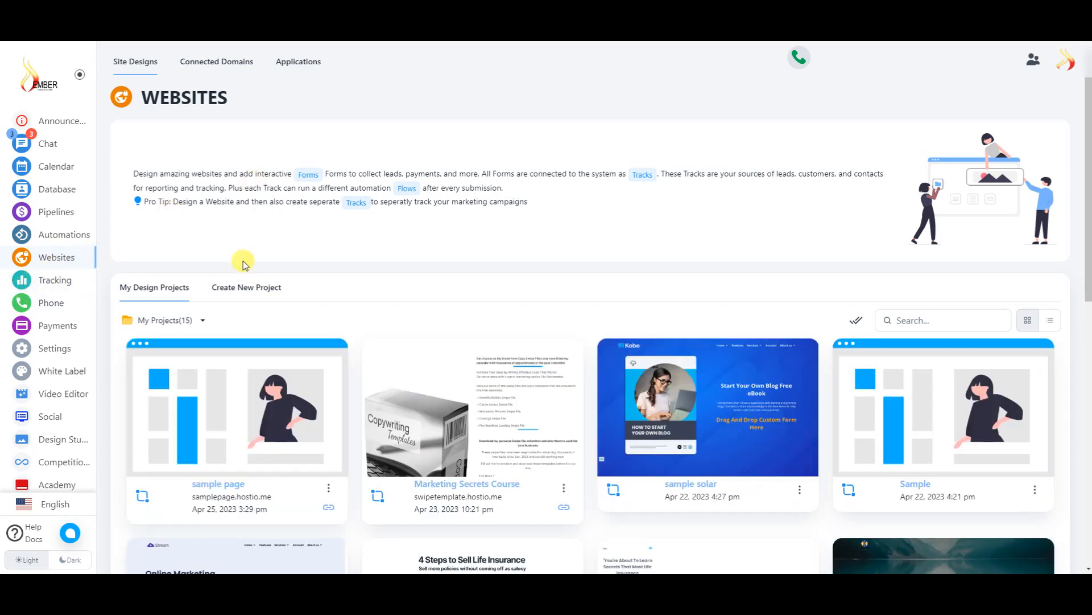
left_click(50, 306)
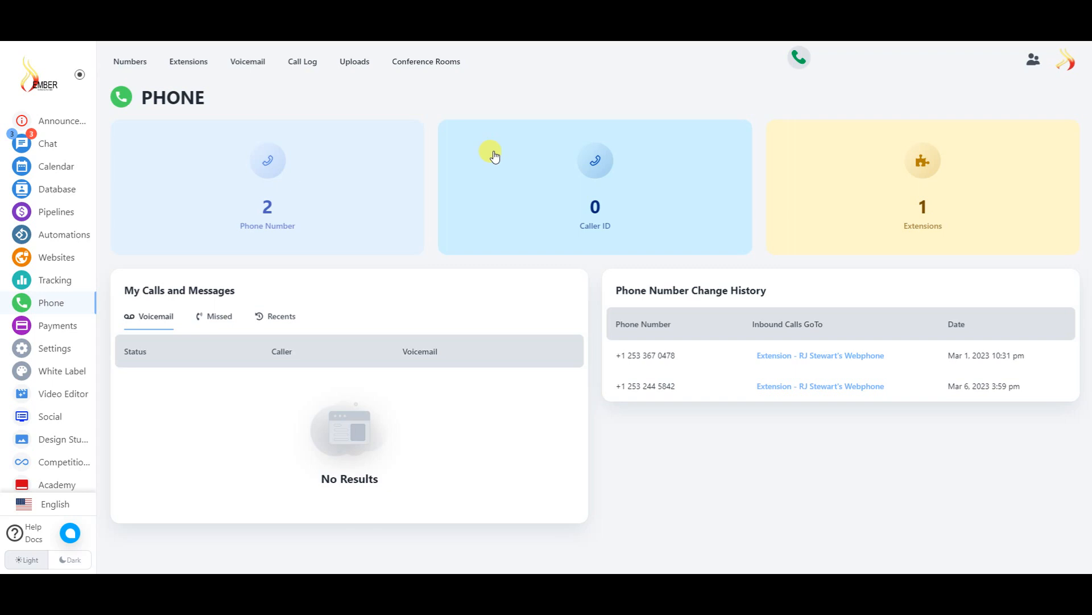
- Review the Numbers, Extensions and Voicemail tabs, then move on to the Payments Products page
left_click(131, 65)
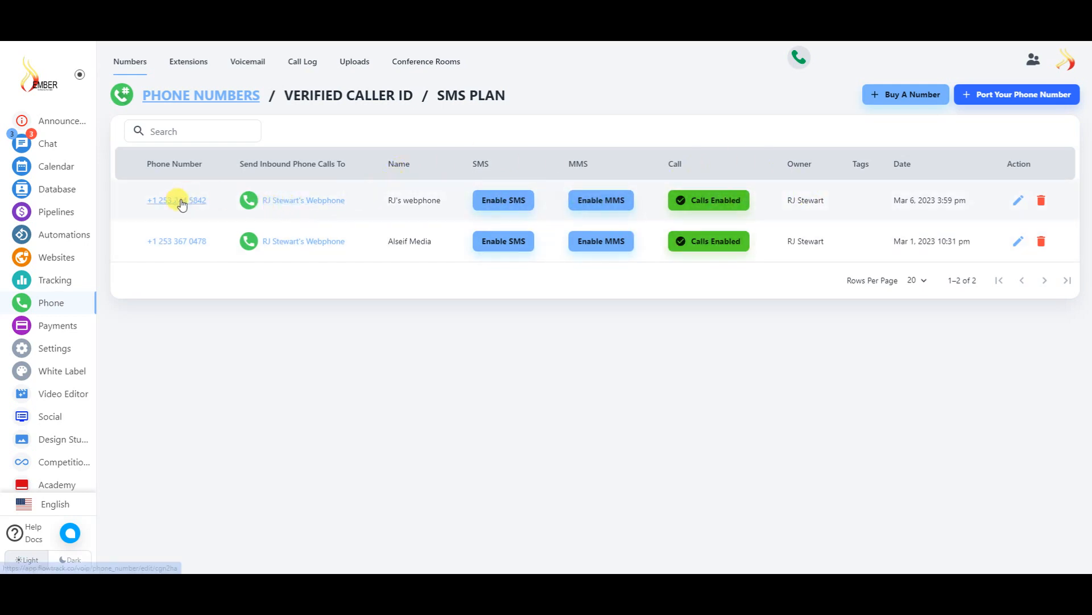
left_click(205, 65)
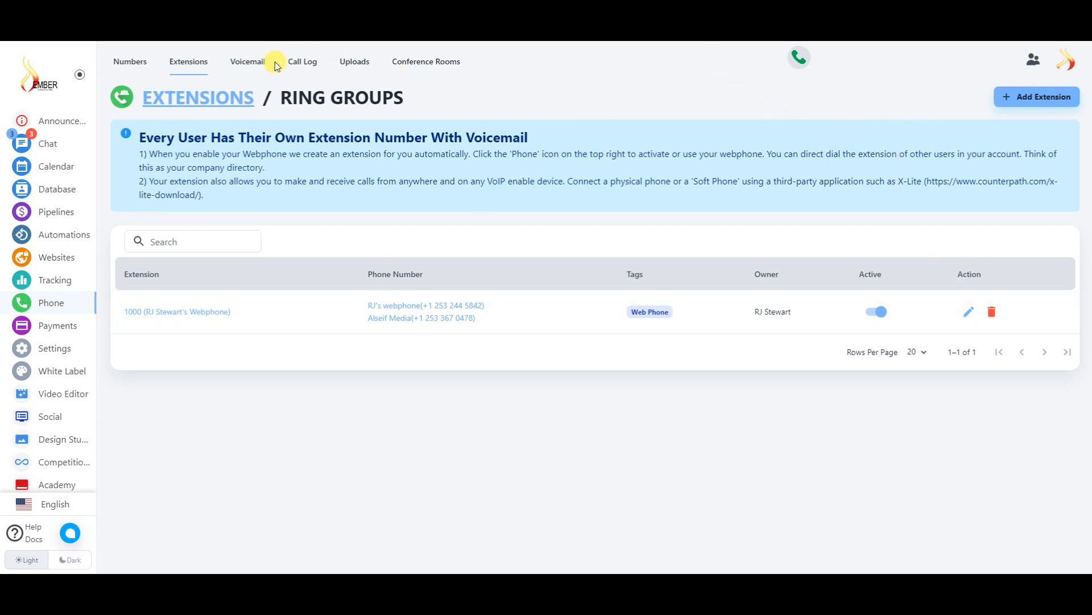
left_click(247, 63)
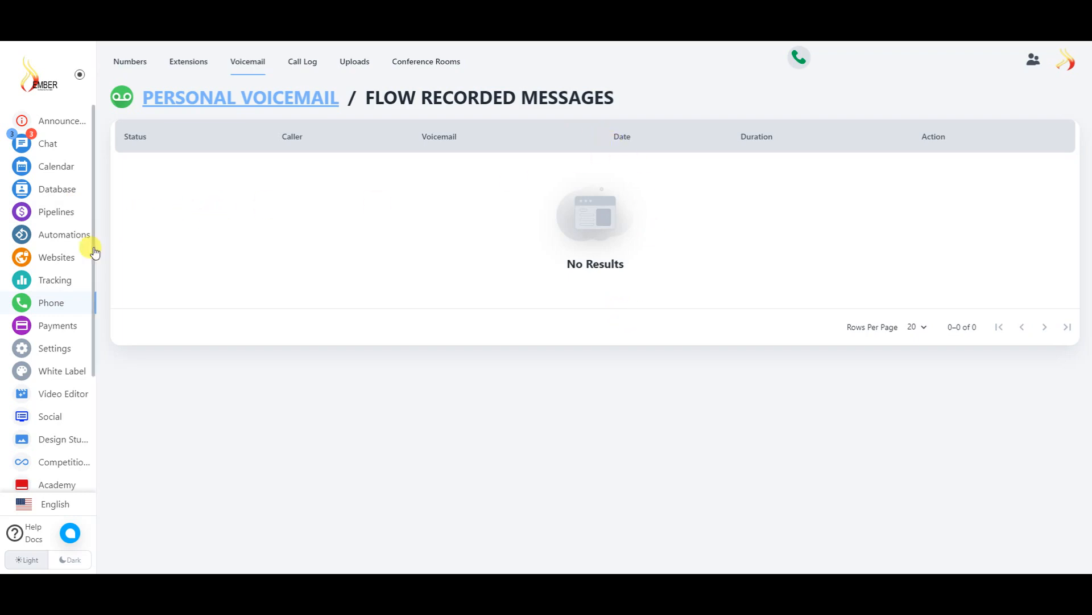
scroll(71, 253, "down", 3)
left_click(68, 170)
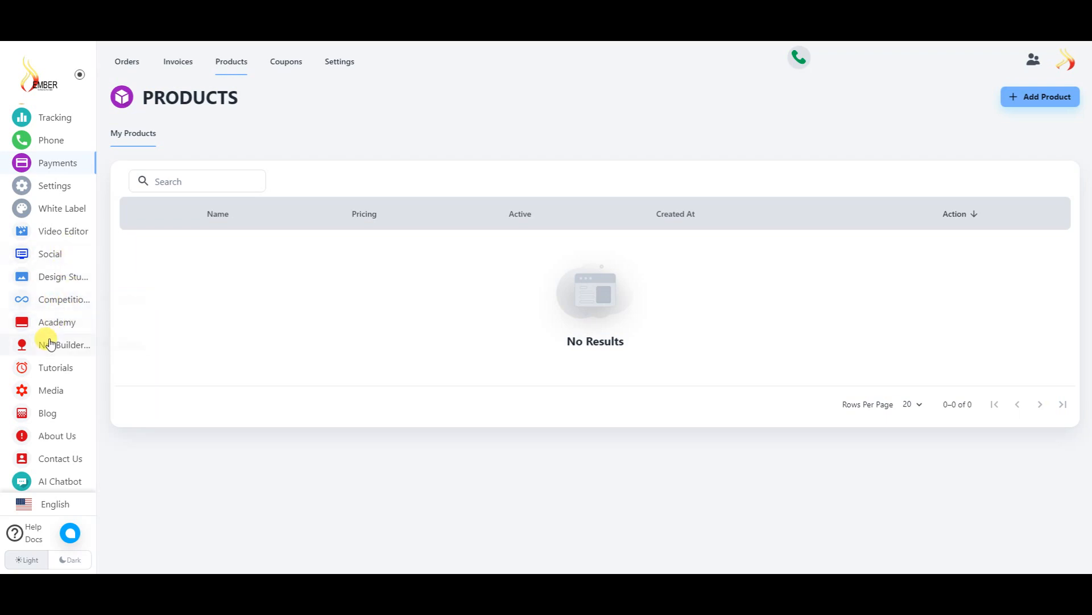
- Turn on the Dark theme toggle at the bottom of the sidebar
scroll(68, 235, "up", 3)
scroll(49, 301, "down", 3)
left_click(74, 560)
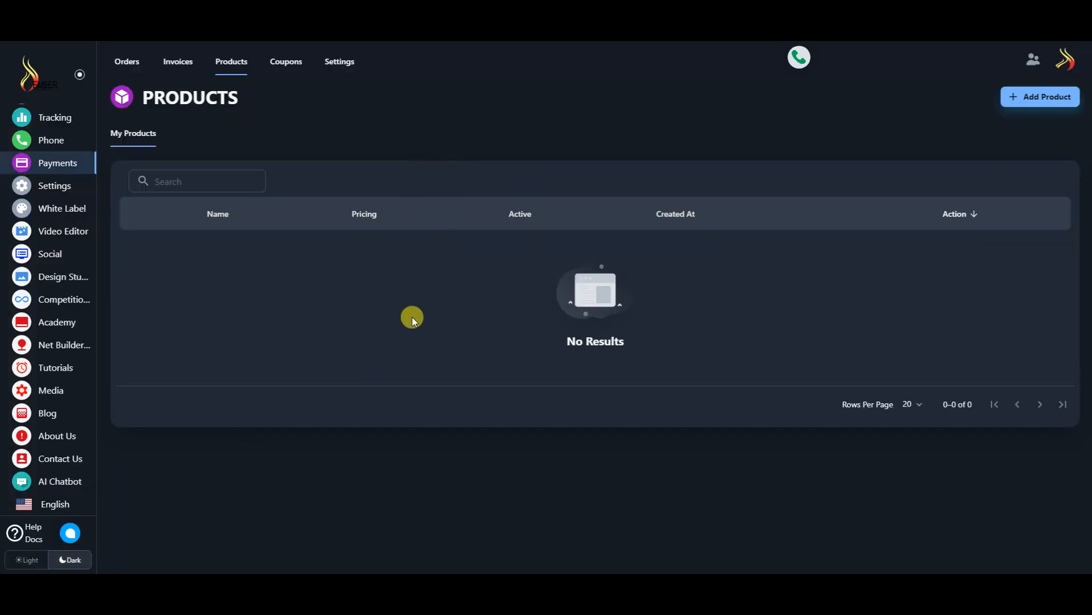
- Switch back to the Light theme and move the Web Phone widget next to the user icon
left_click(27, 559)
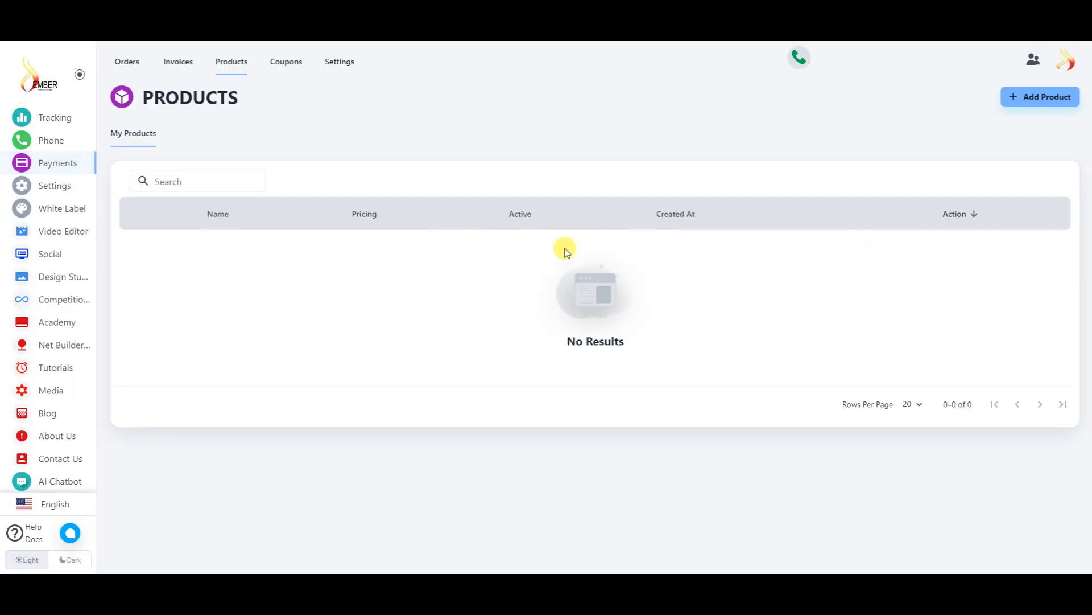
scroll(77, 245, "up", 3)
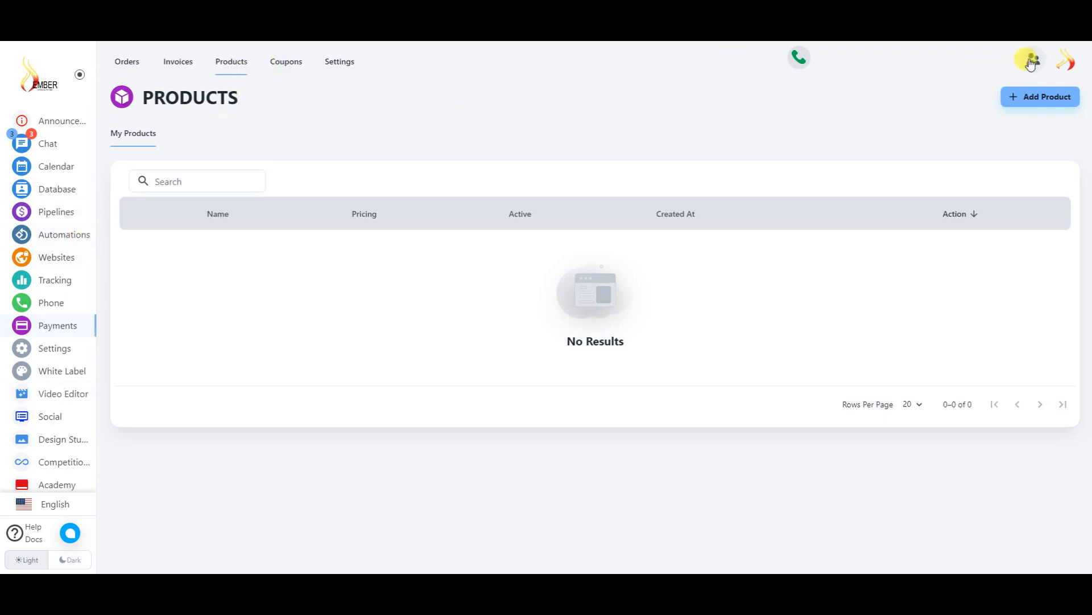
left_click_drag(804, 65, 988, 64)
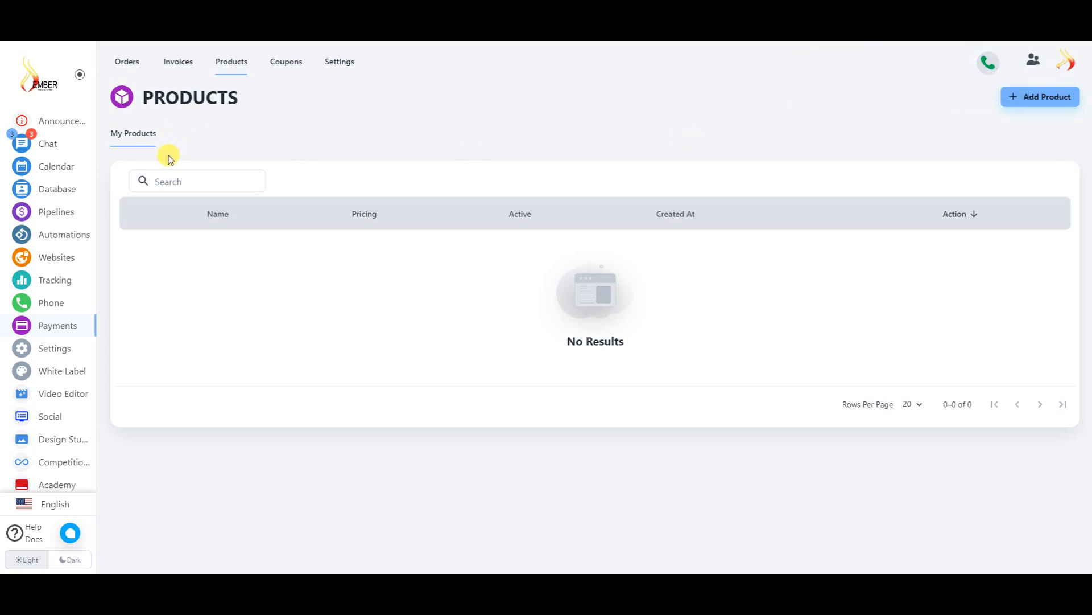